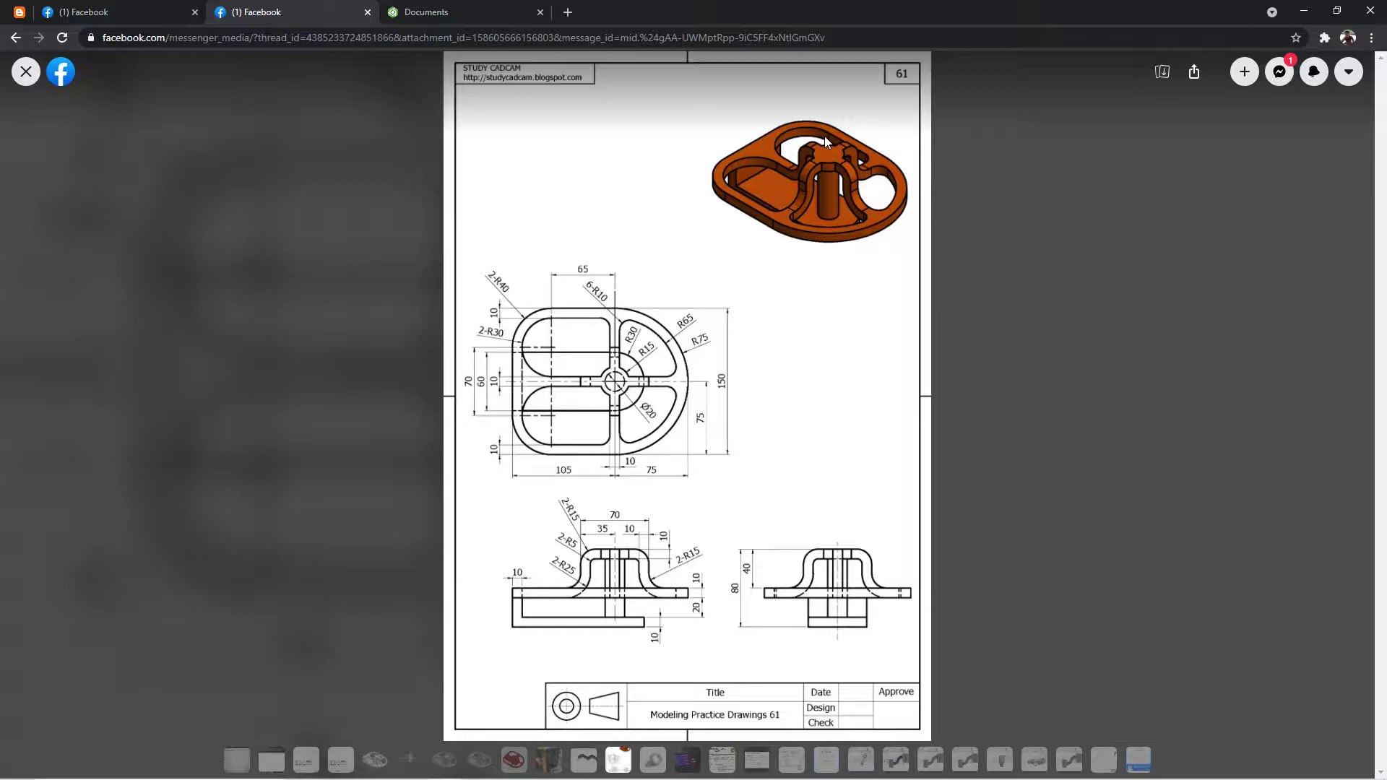
Switch to Onshape and create a new document named "Practice 61".
click(459, 7)
click(66, 98)
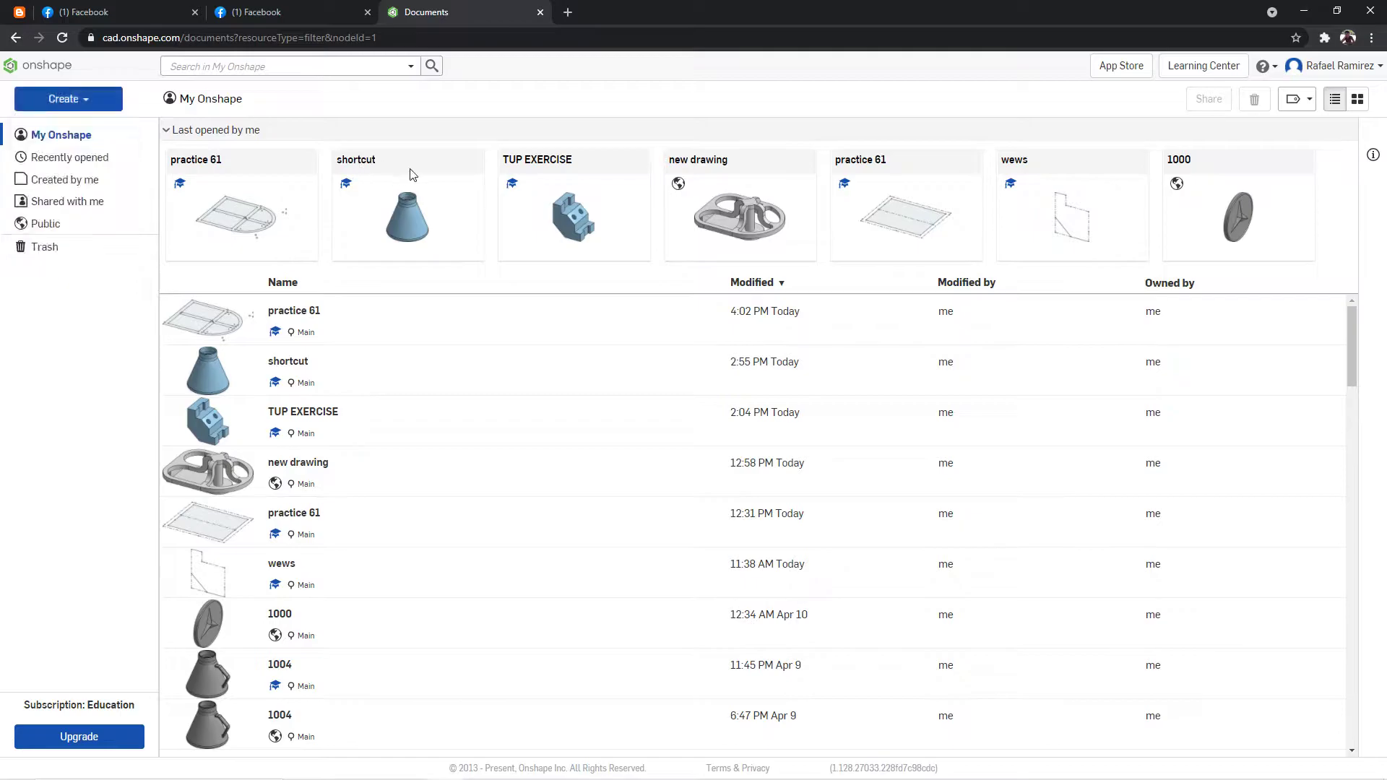
text(Pr)
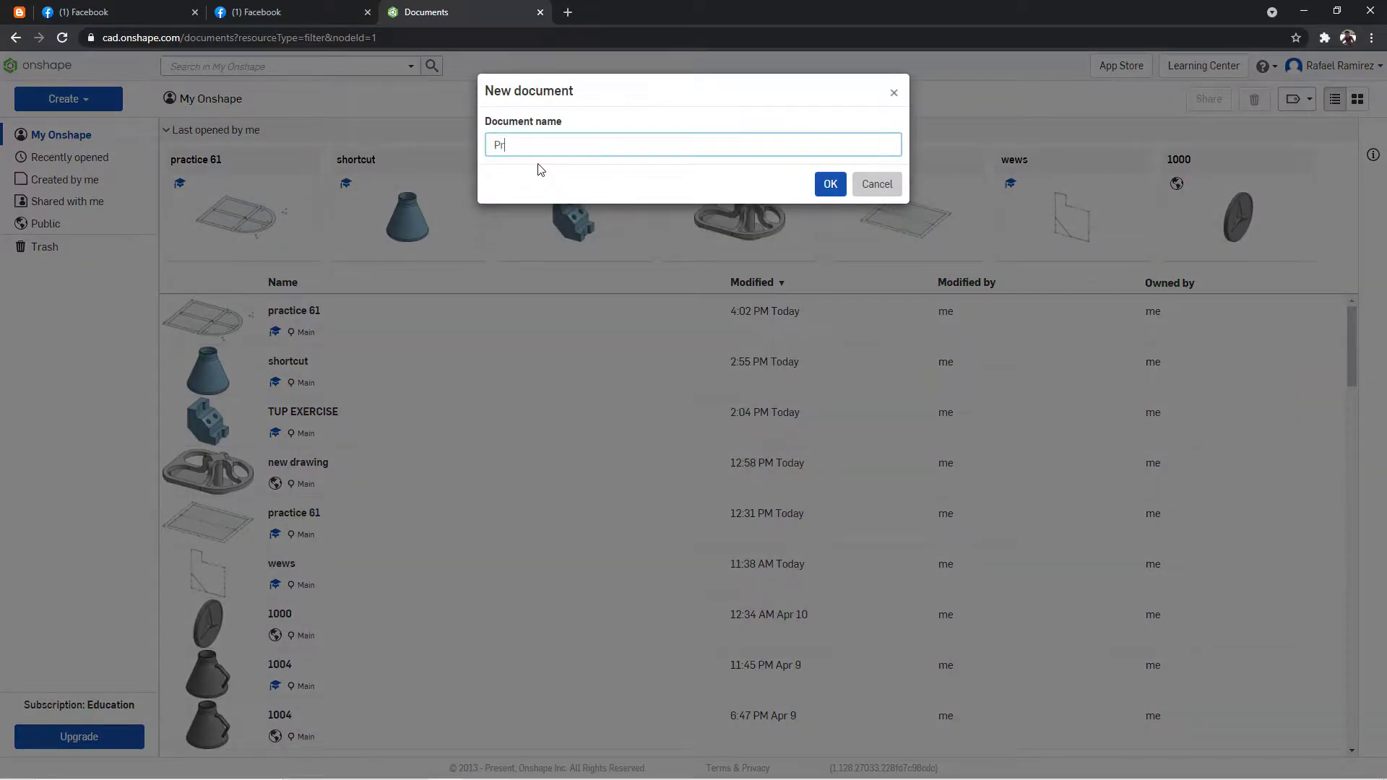
key(Return)
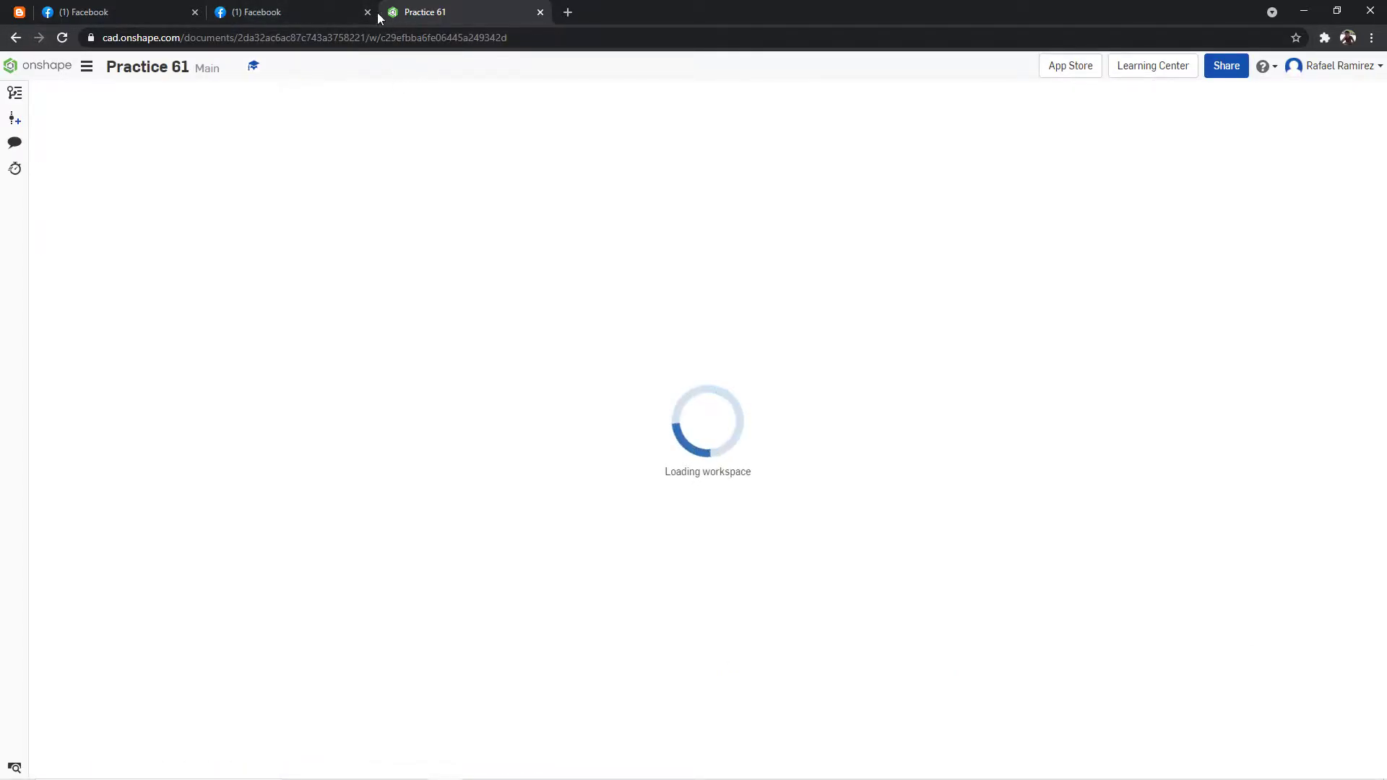
Check the reference drawing, and set the workspace's default length unit to Millimeter.
click(329, 12)
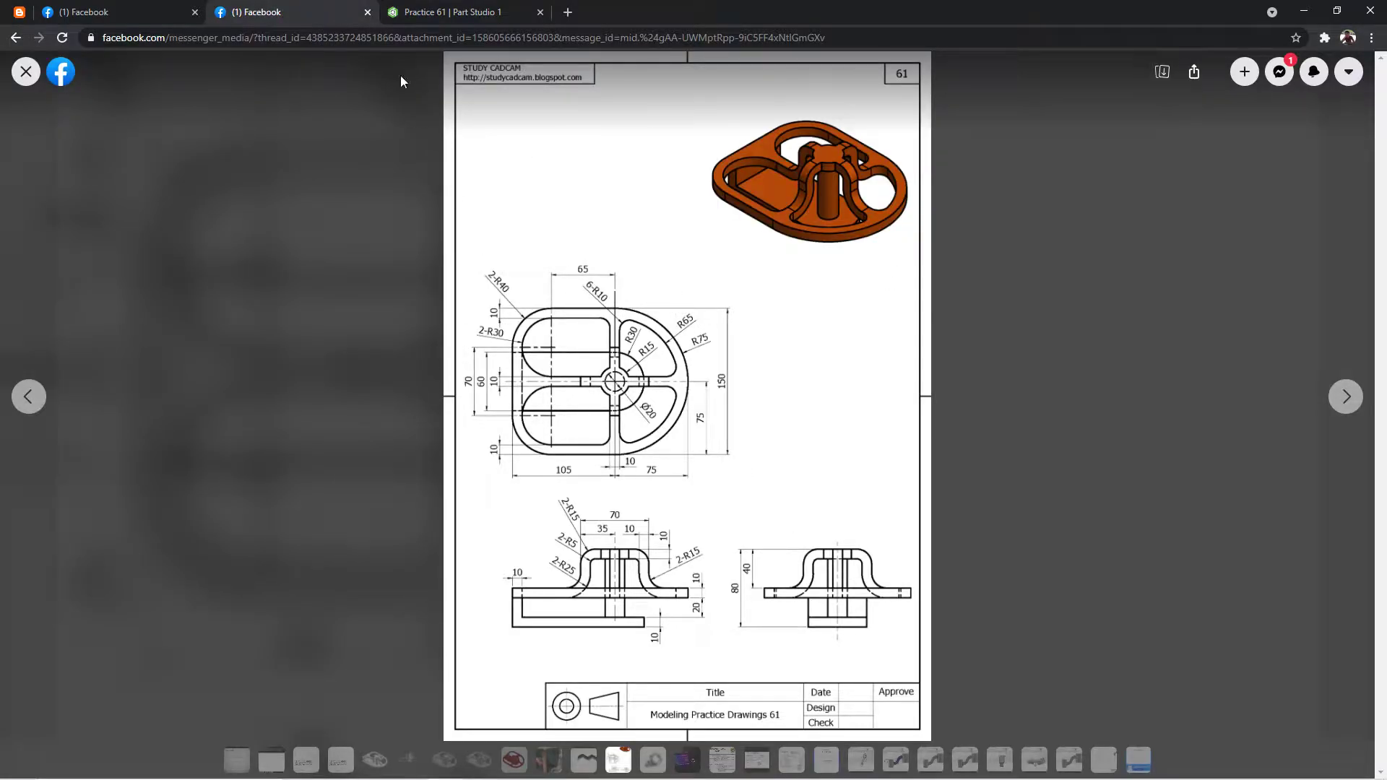
click(434, 11)
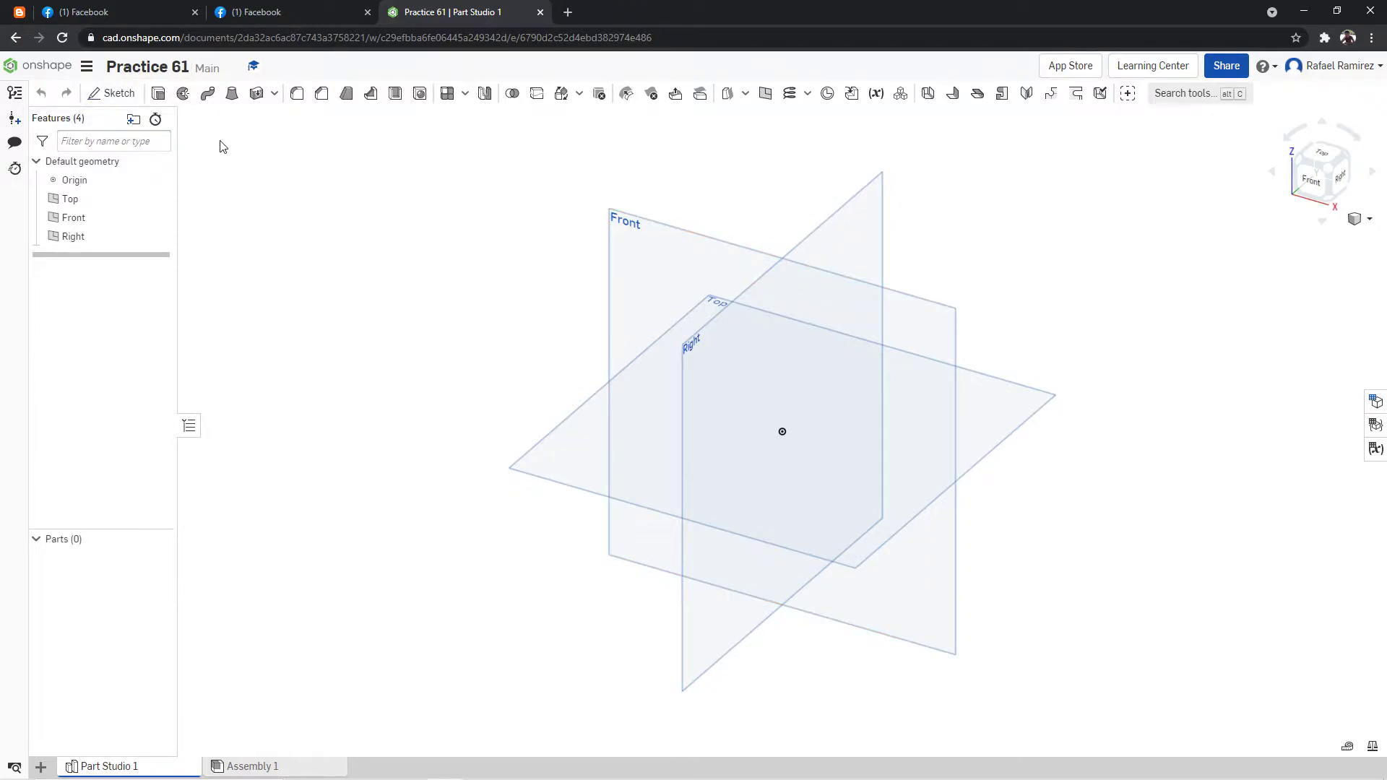
click(86, 66)
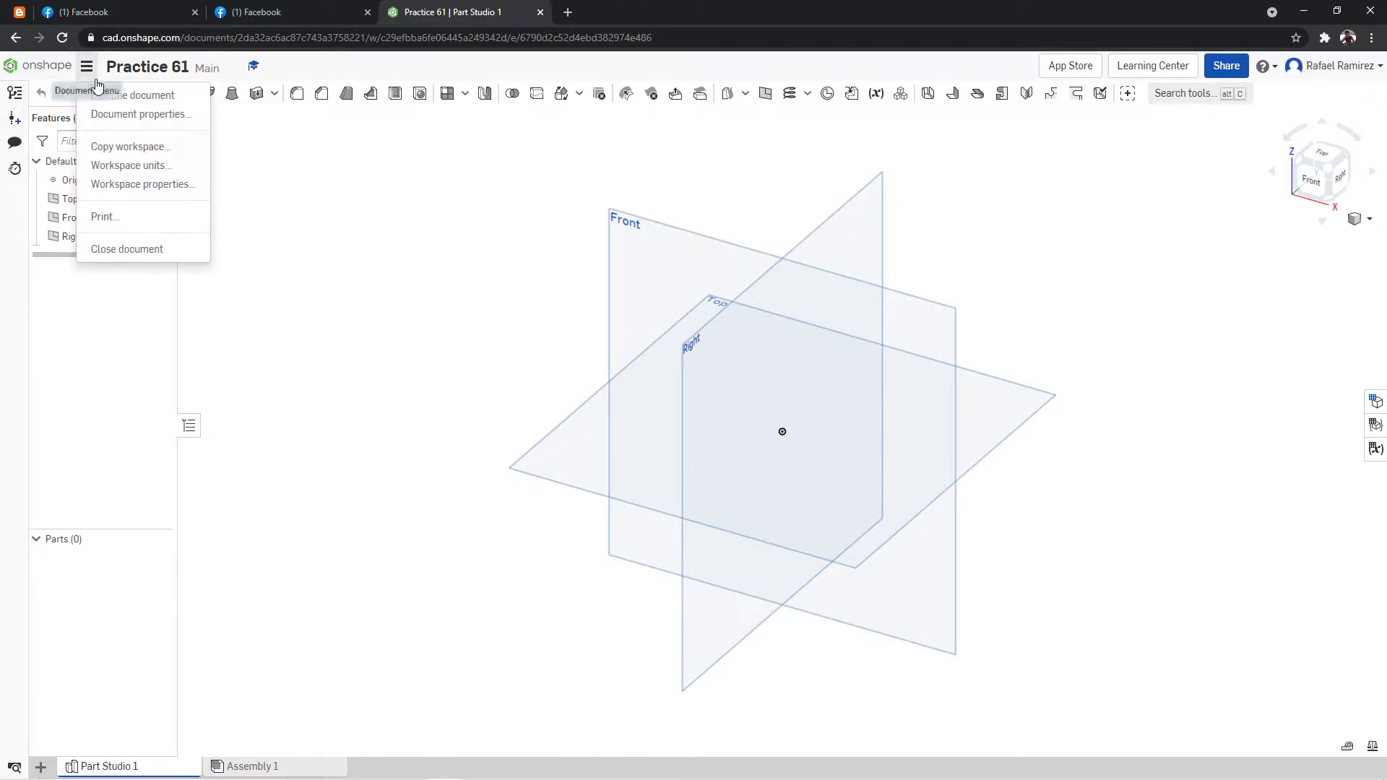
click(146, 166)
click(250, 158)
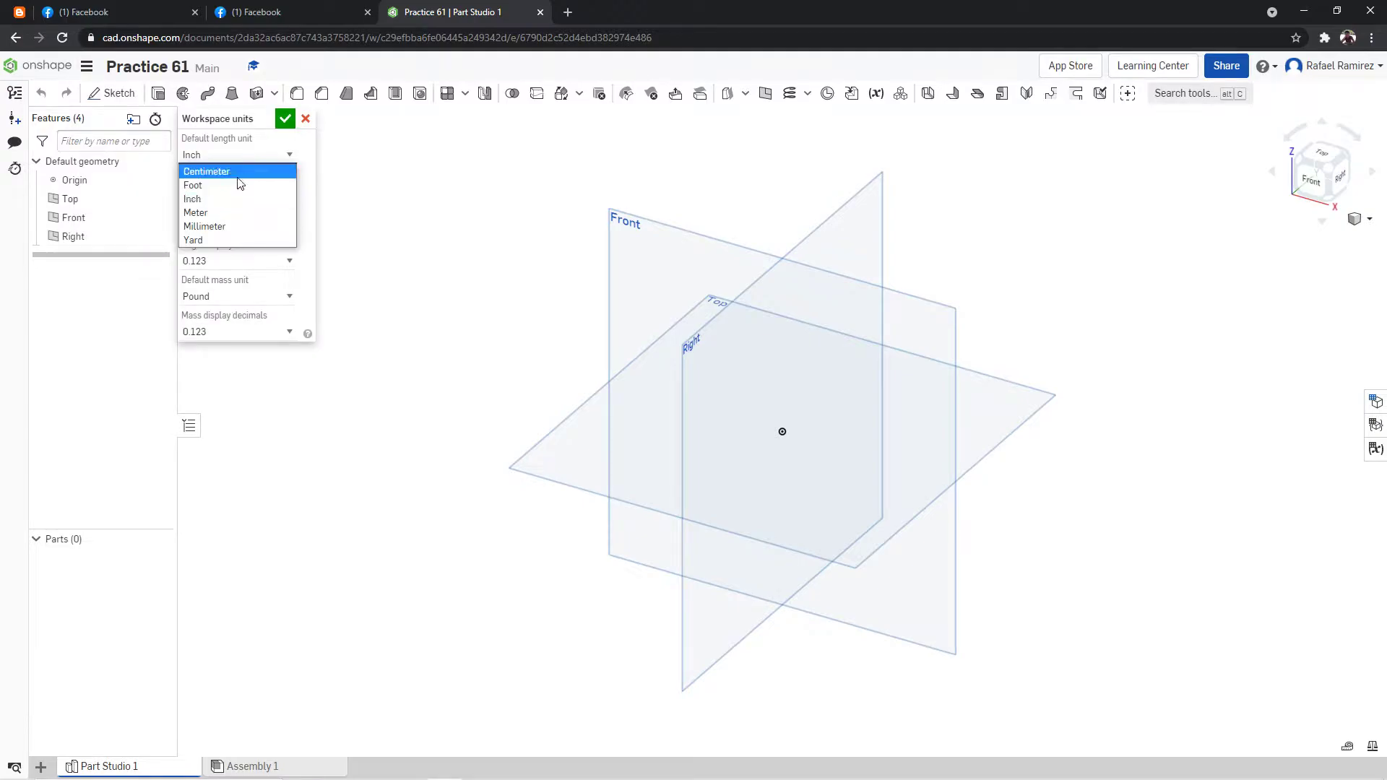
click(218, 226)
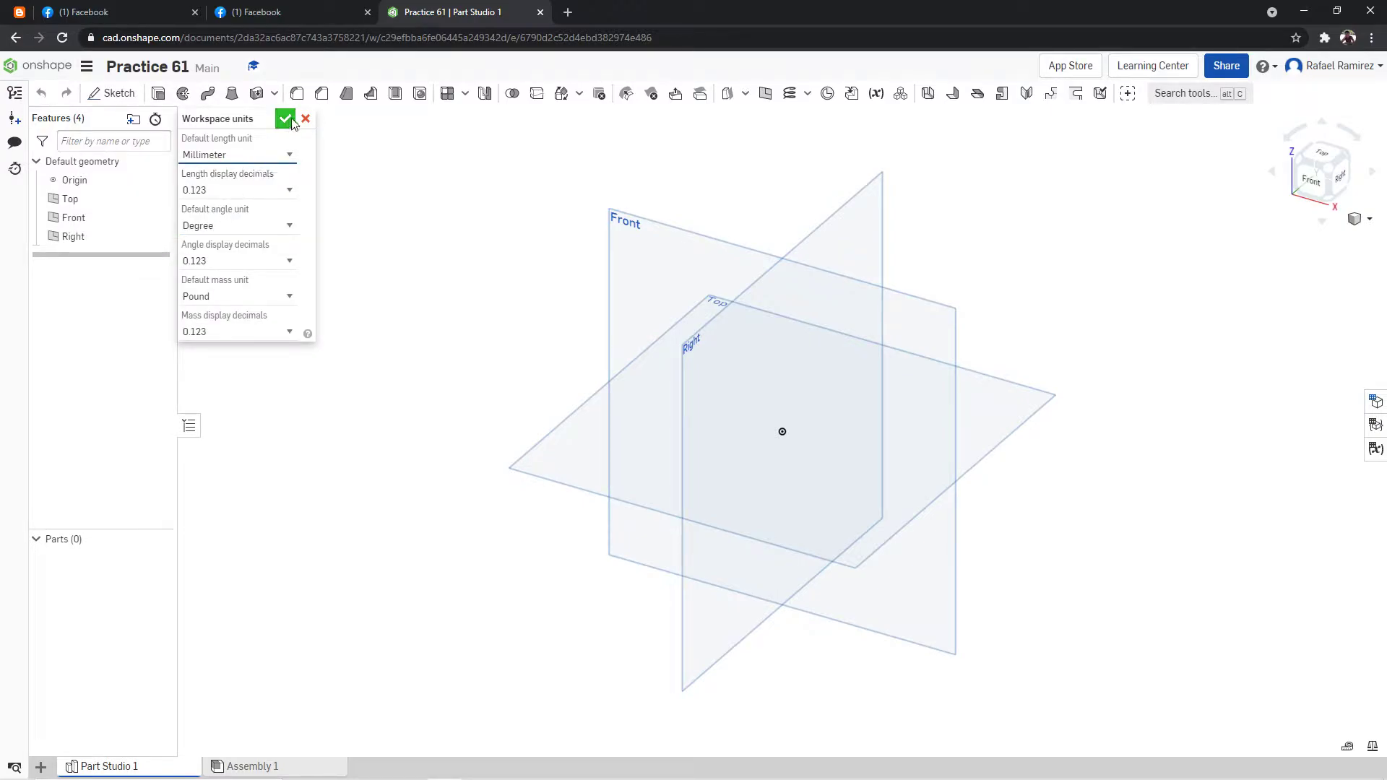
click(284, 119)
Start a new sketch on the Top plane, viewed from the top.
click(259, 13)
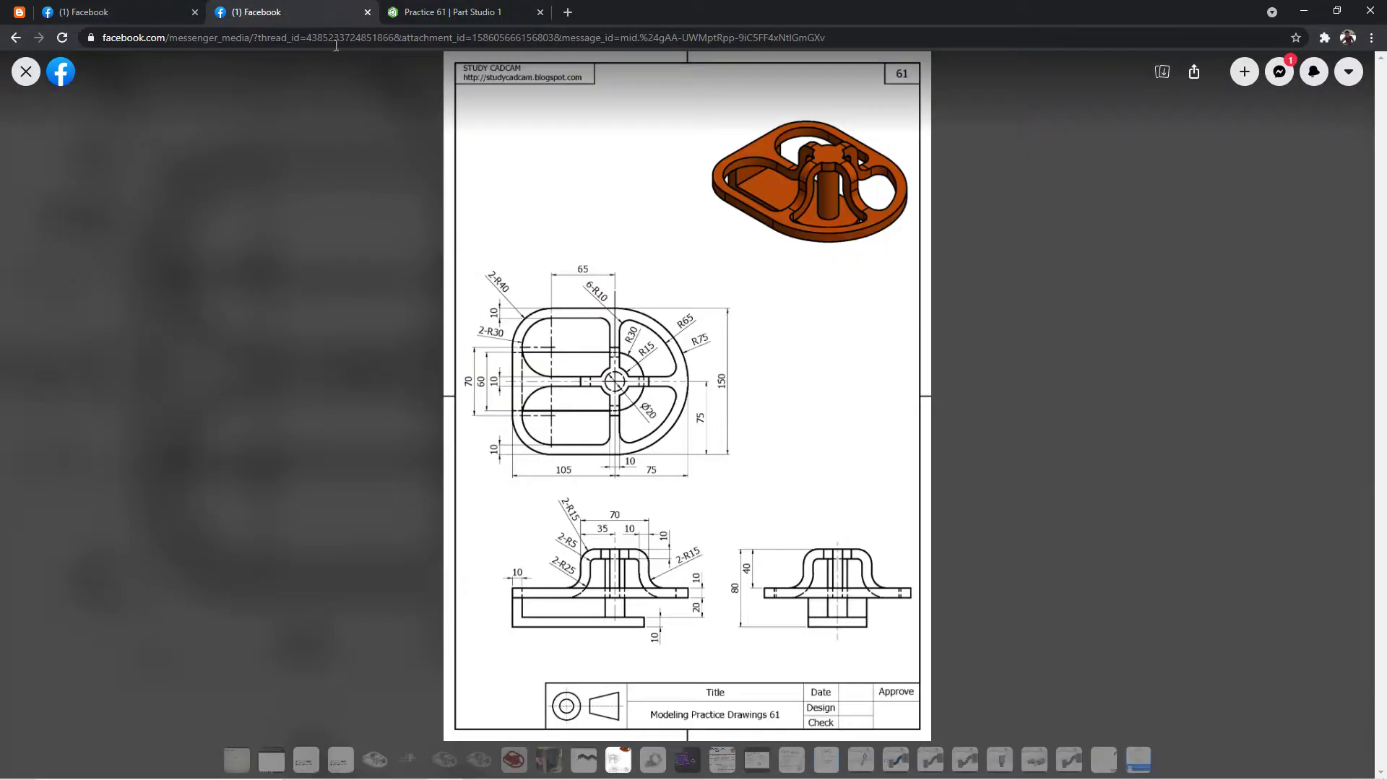
click(463, 12)
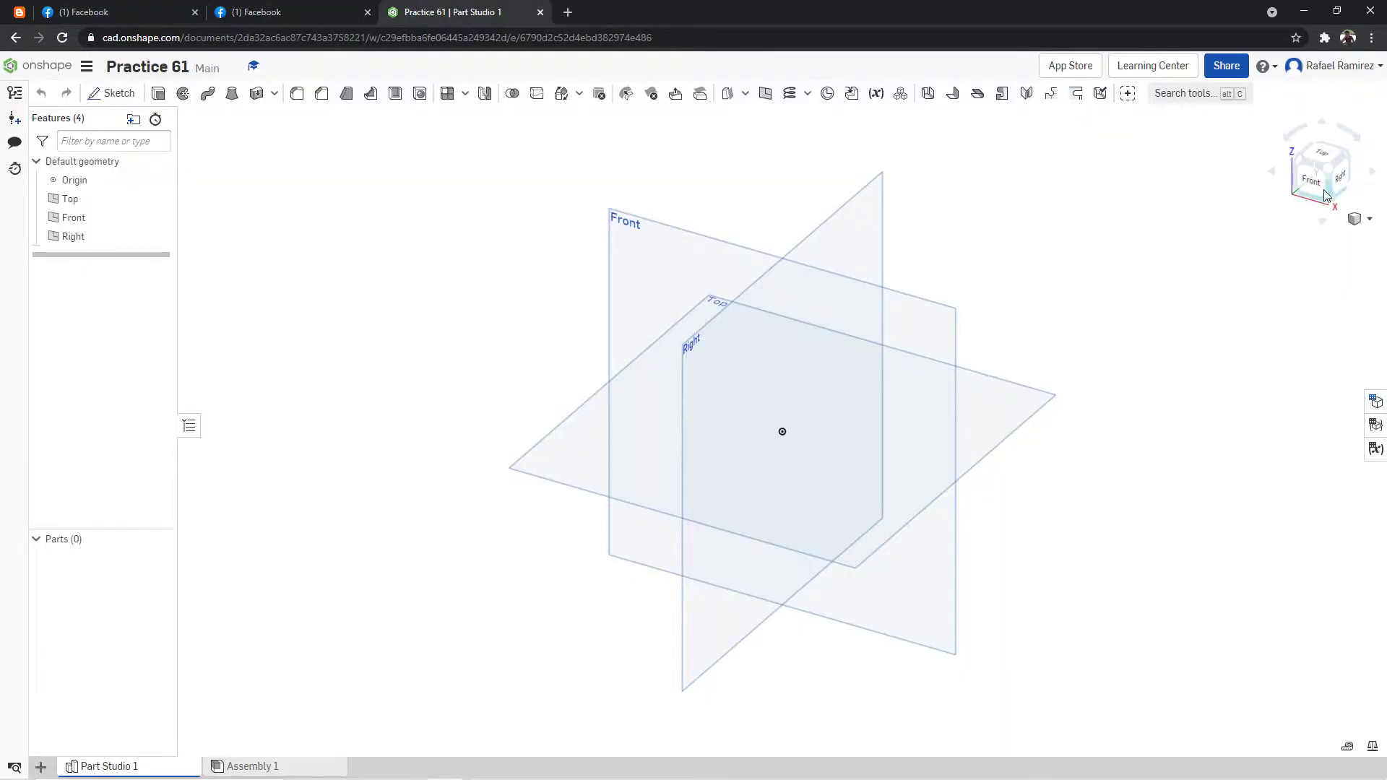
click(1325, 161)
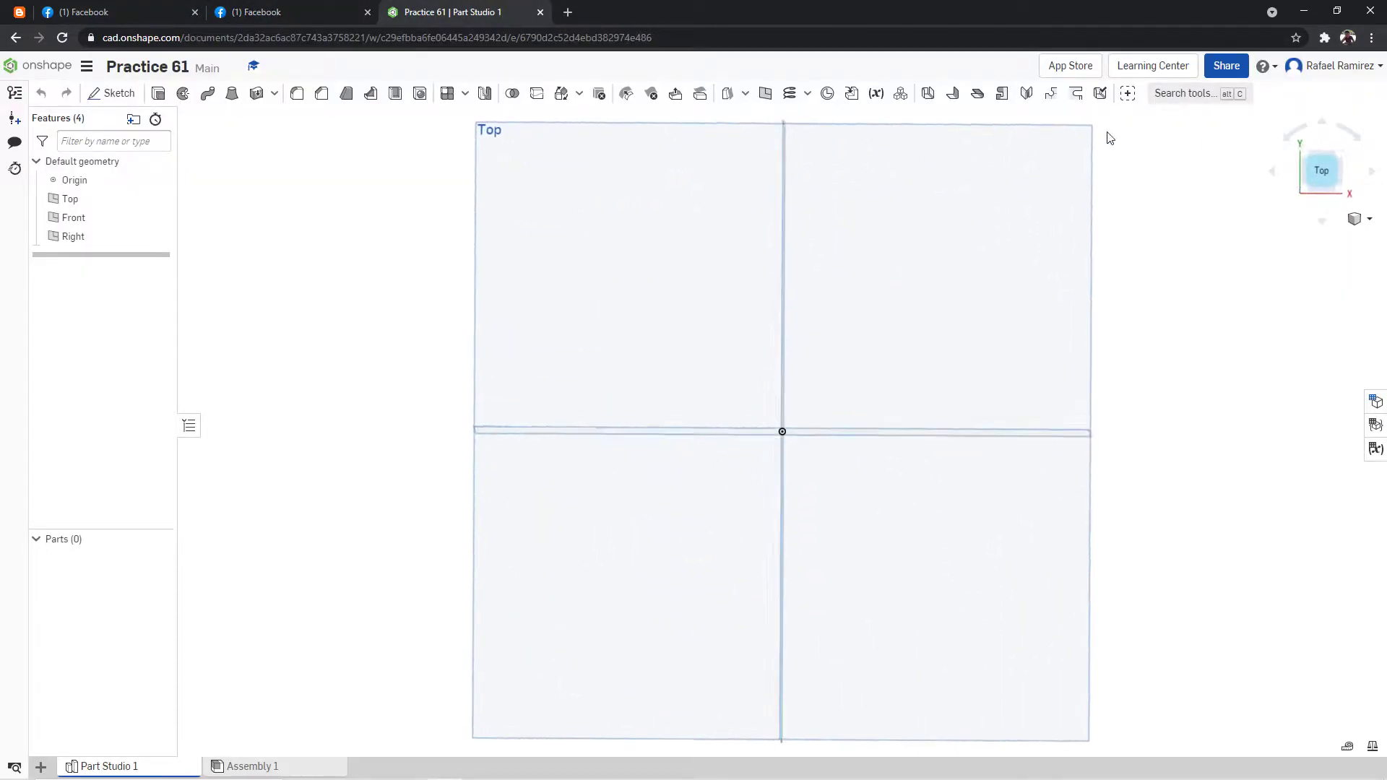
click(133, 118)
click(126, 100)
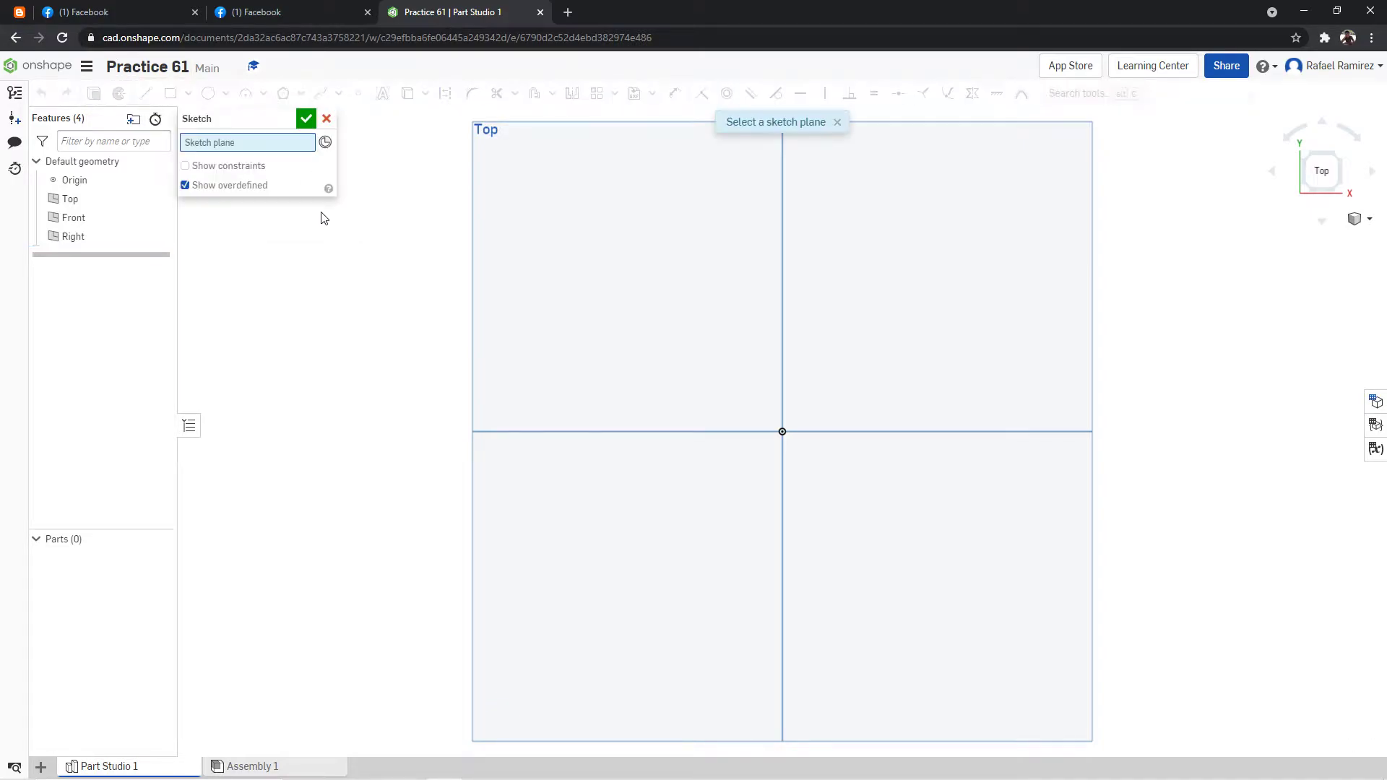
click(965, 282)
scroll(1172, 207, down, 10)
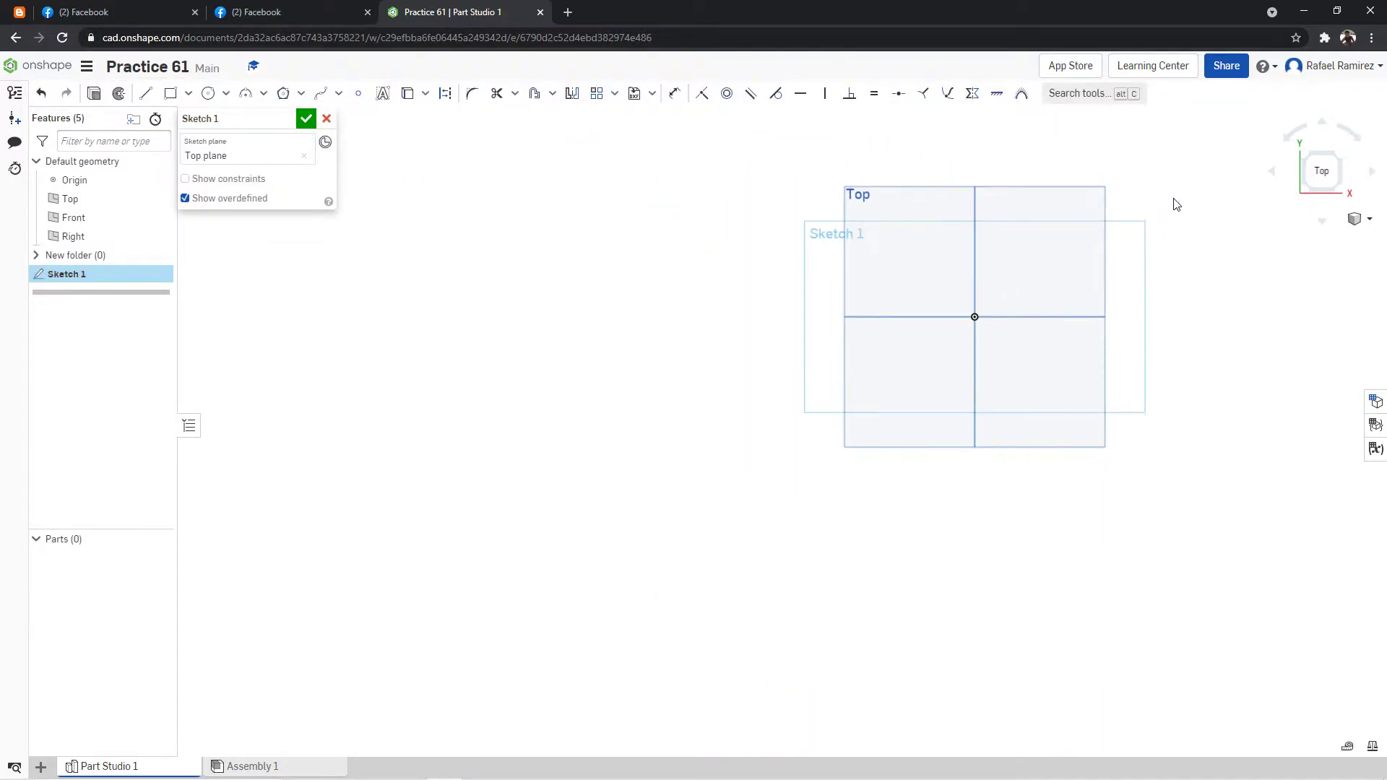
scroll(1216, 189, up, 5)
scroll(1205, 204, up, 1)
scroll(1212, 197, down, 5)
scroll(1232, 189, up, 4)
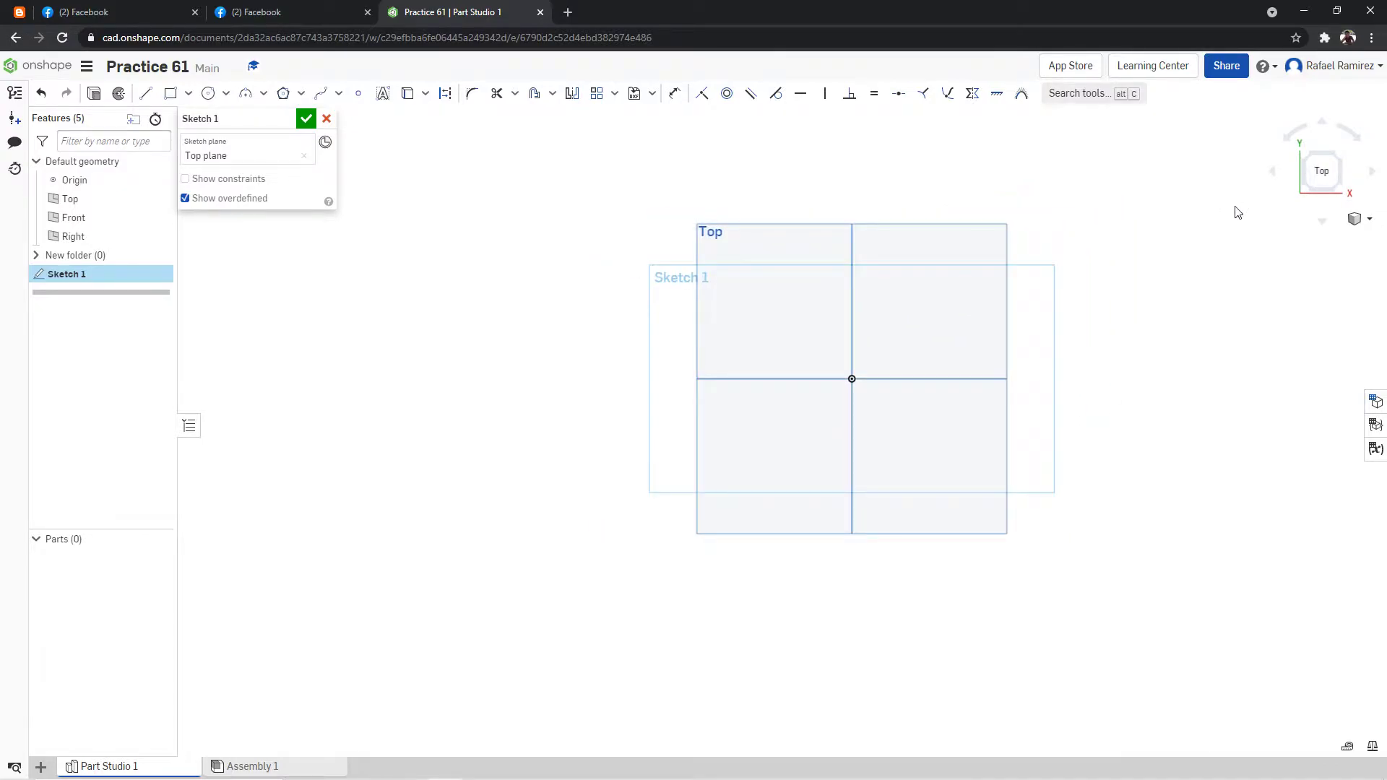
scroll(1211, 254, up, 1)
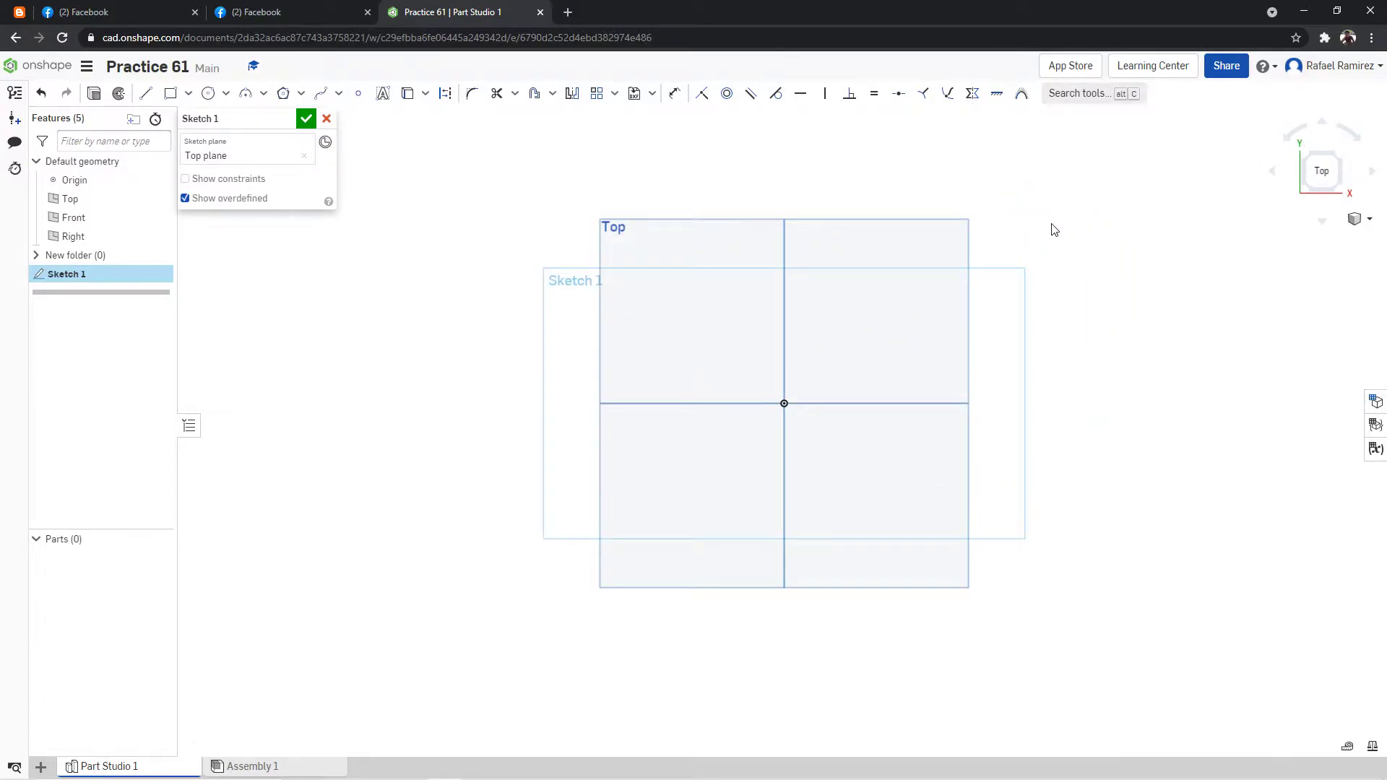
After consulting the reference drawing, sketch a vertical line about 157 mm long left of the origin, its lower end level with the origin.
click(185, 4)
click(249, 8)
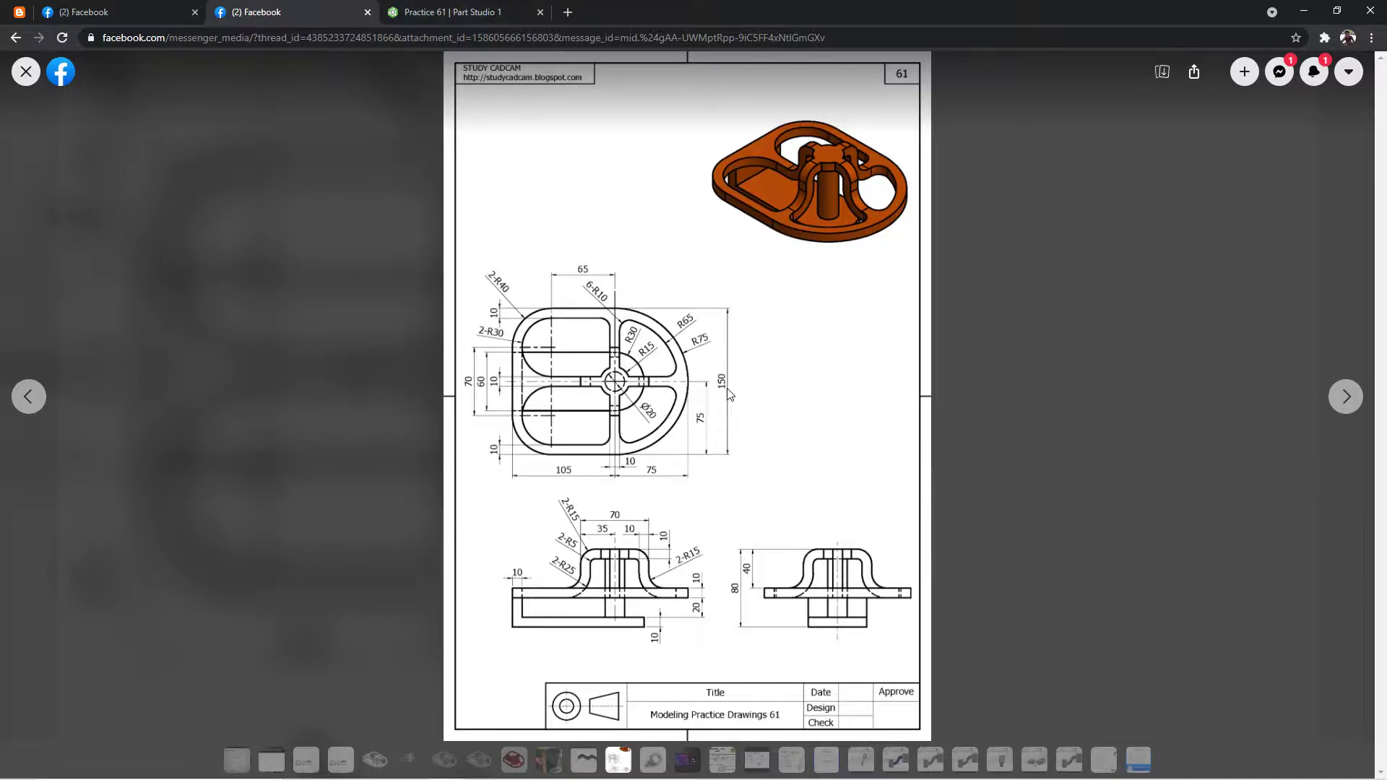
click(448, 15)
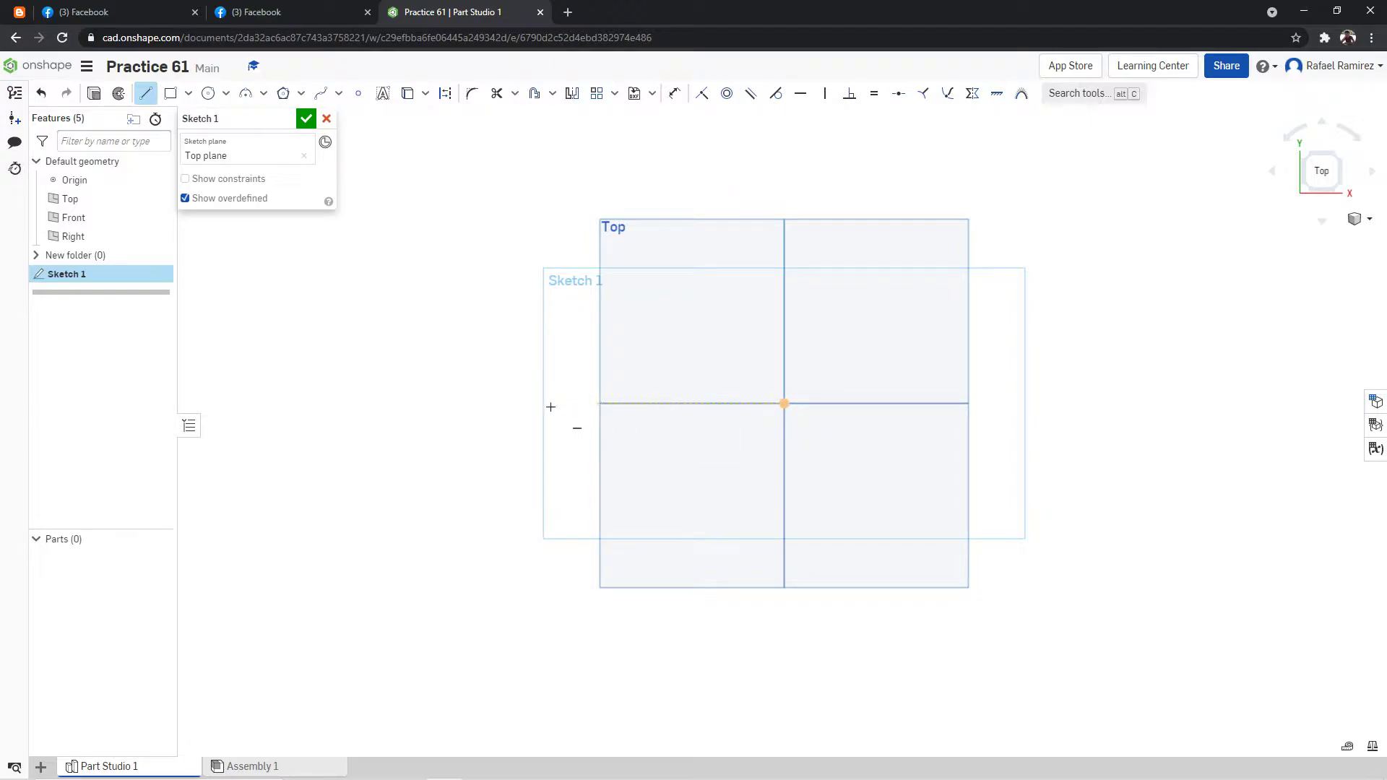
click(483, 403)
scroll(471, 289, down, 5)
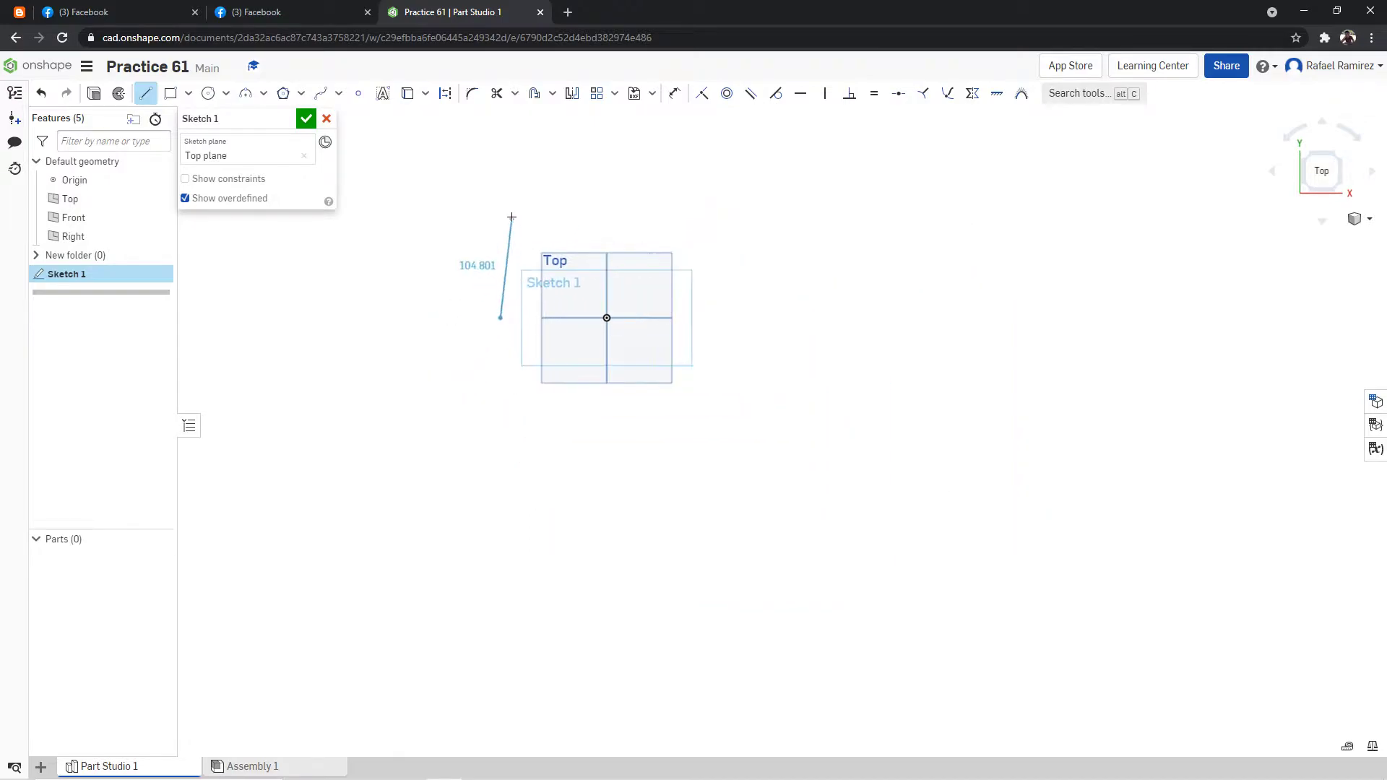
scroll(512, 176, up, 3)
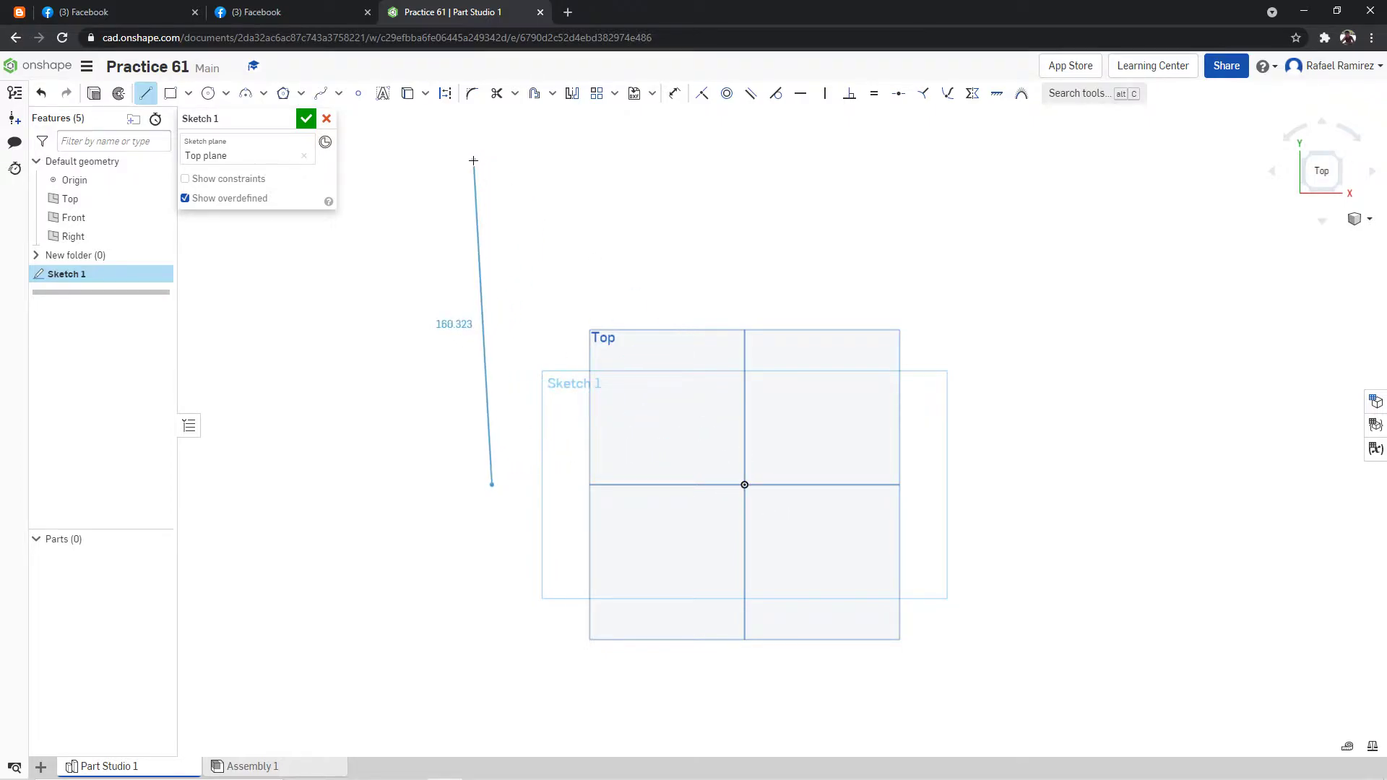
click(492, 167)
Dimension the vertical line's length to 150 mm.
click(674, 92)
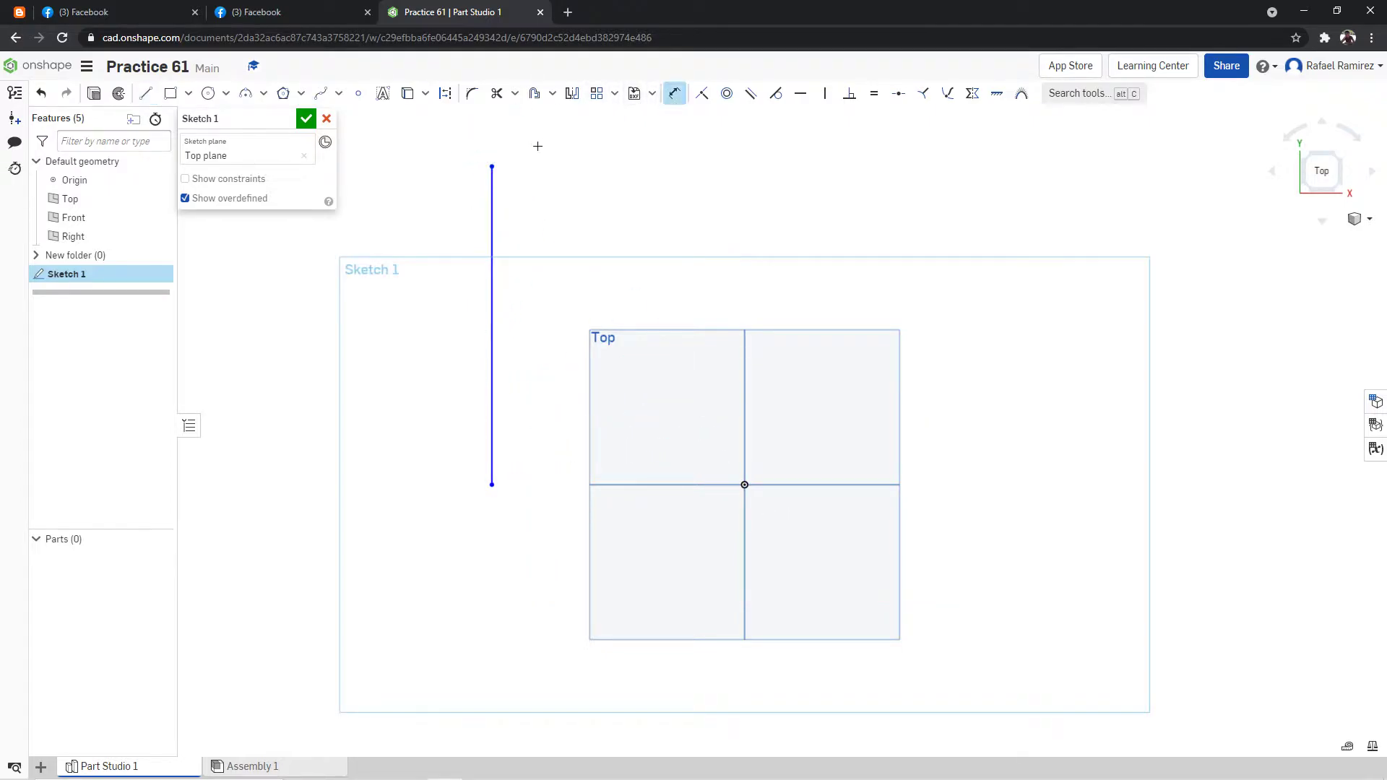
click(492, 462)
click(363, 323)
text(150)
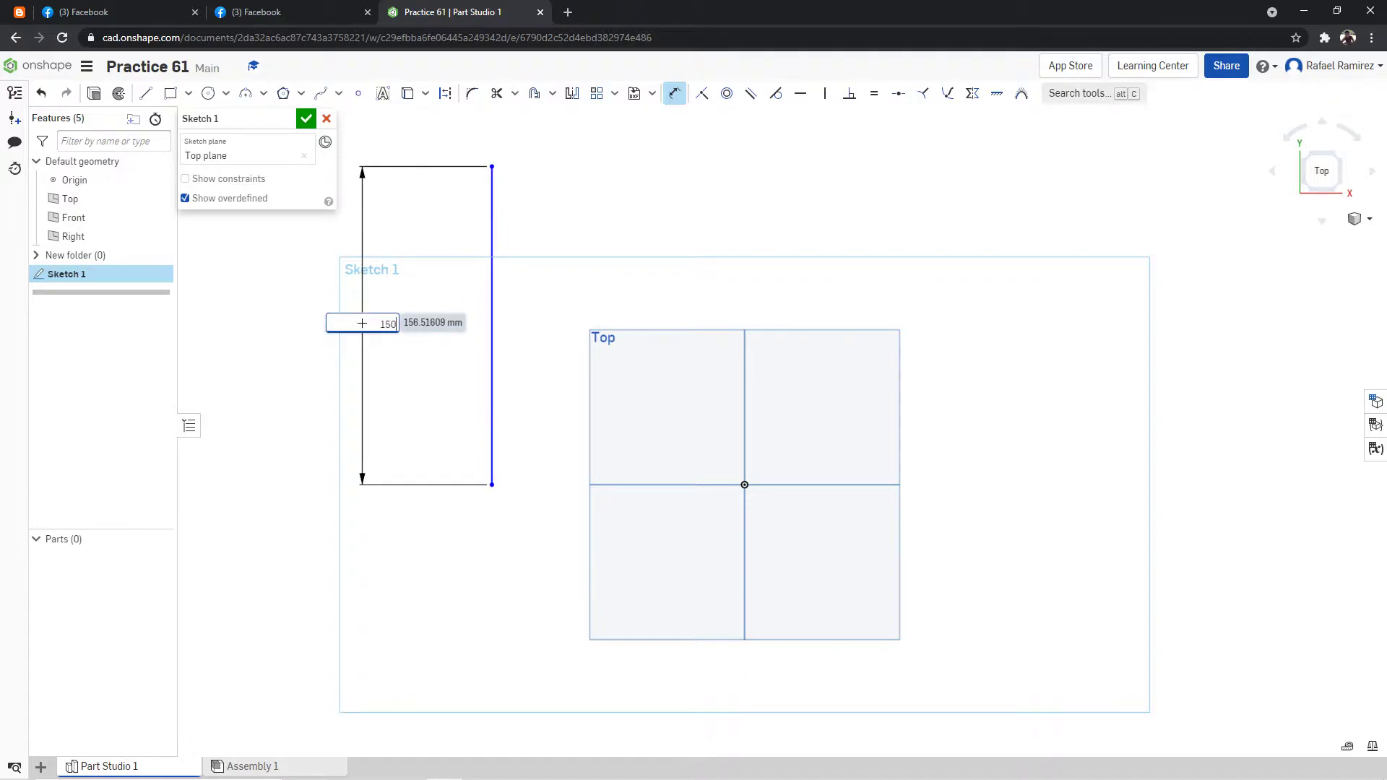
key(Return)
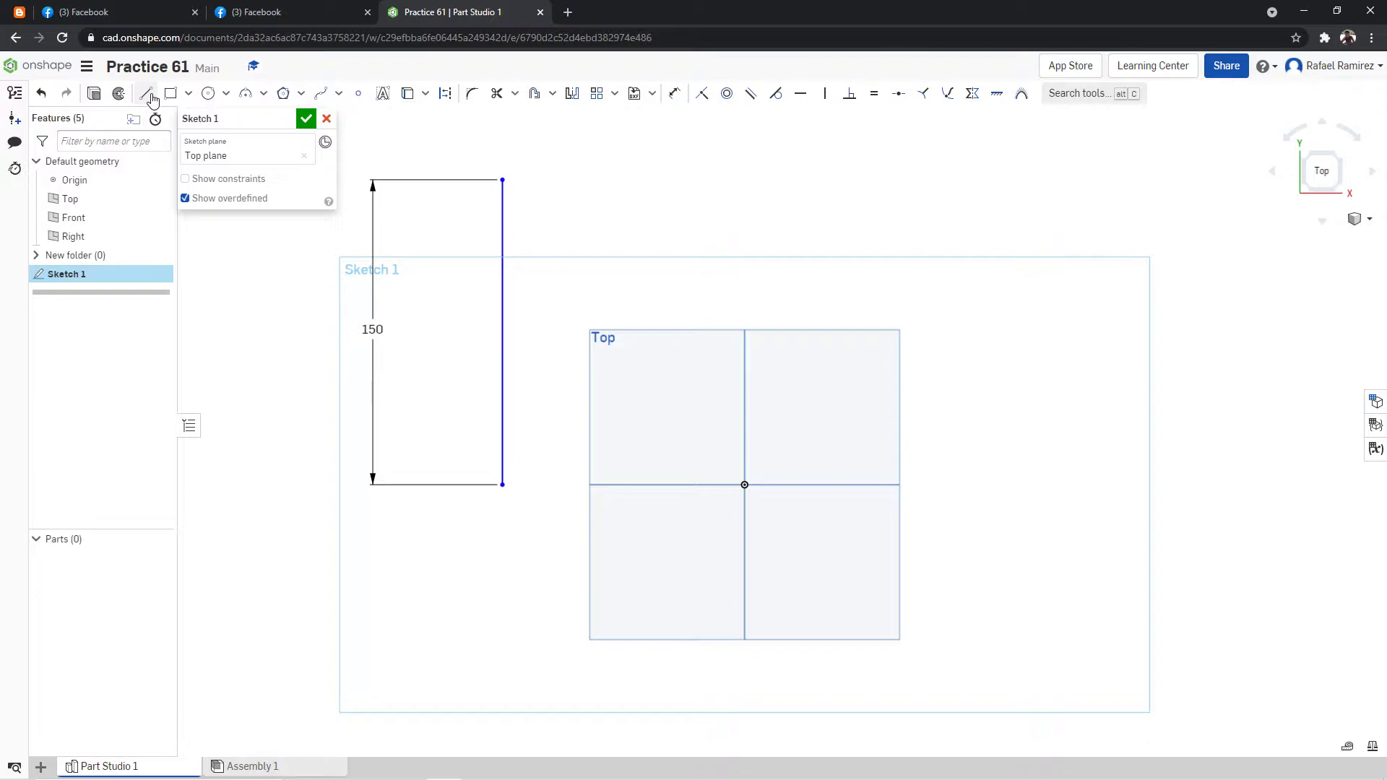
Draw two consecutive horizontal lines to the right from the vertical line's lower end, 105 mm and 75 mm long, following the drawing.
click(238, 12)
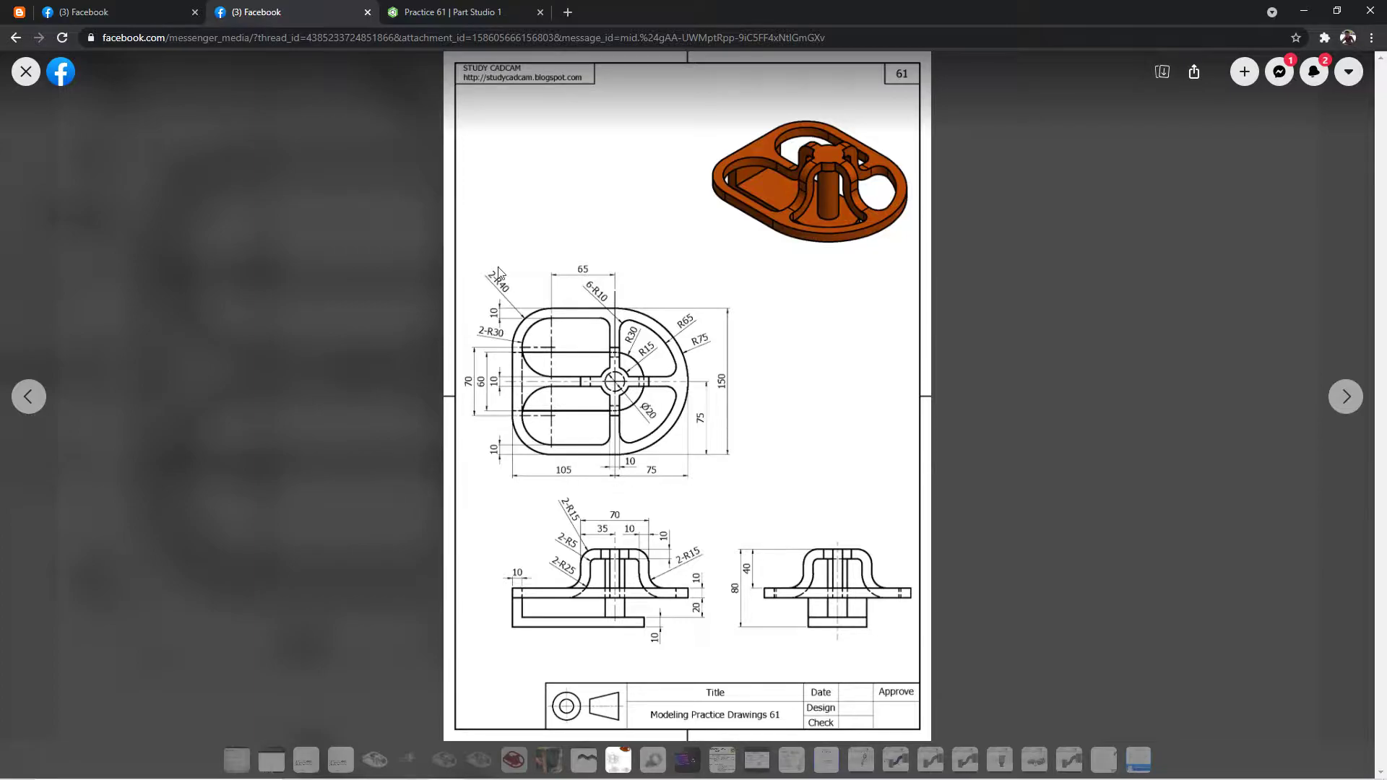
click(445, 12)
click(145, 93)
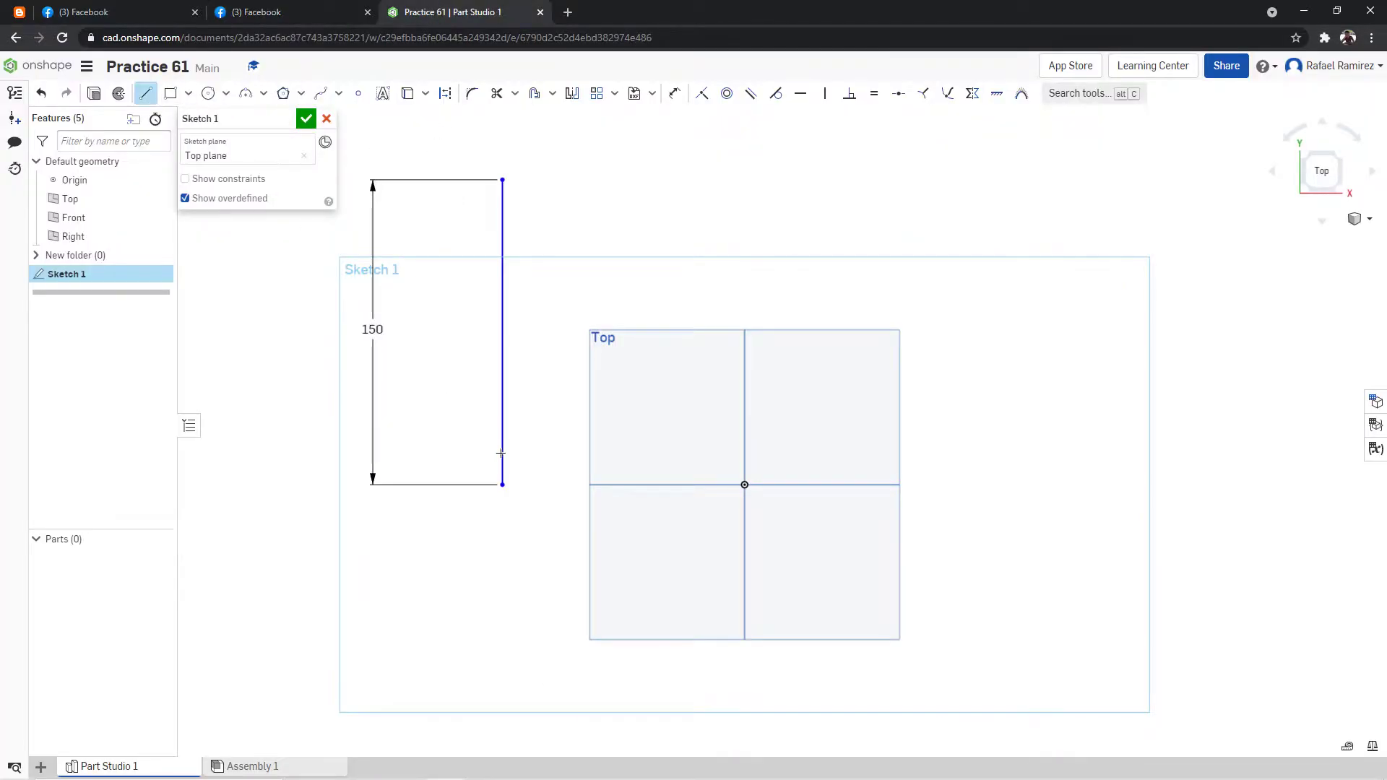
click(503, 484)
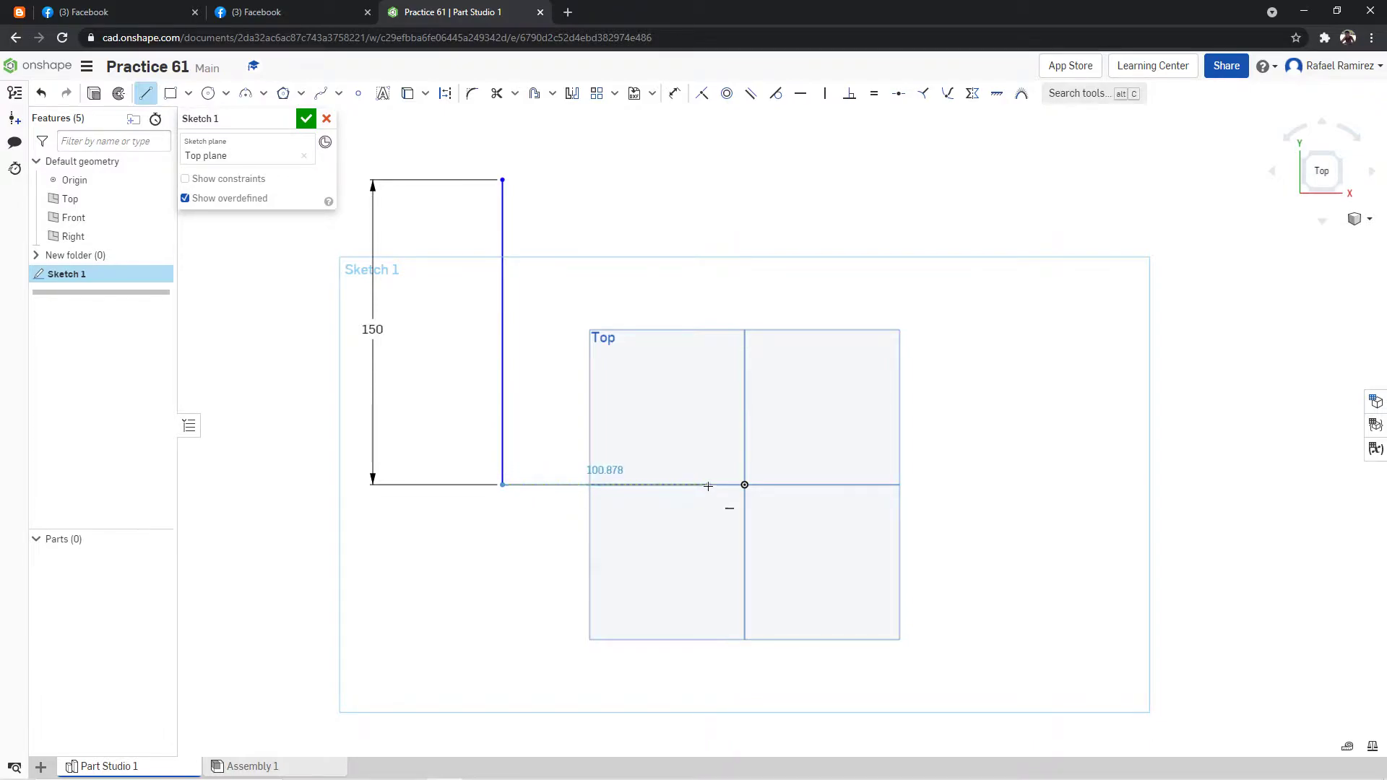
text(105)
key(Return)
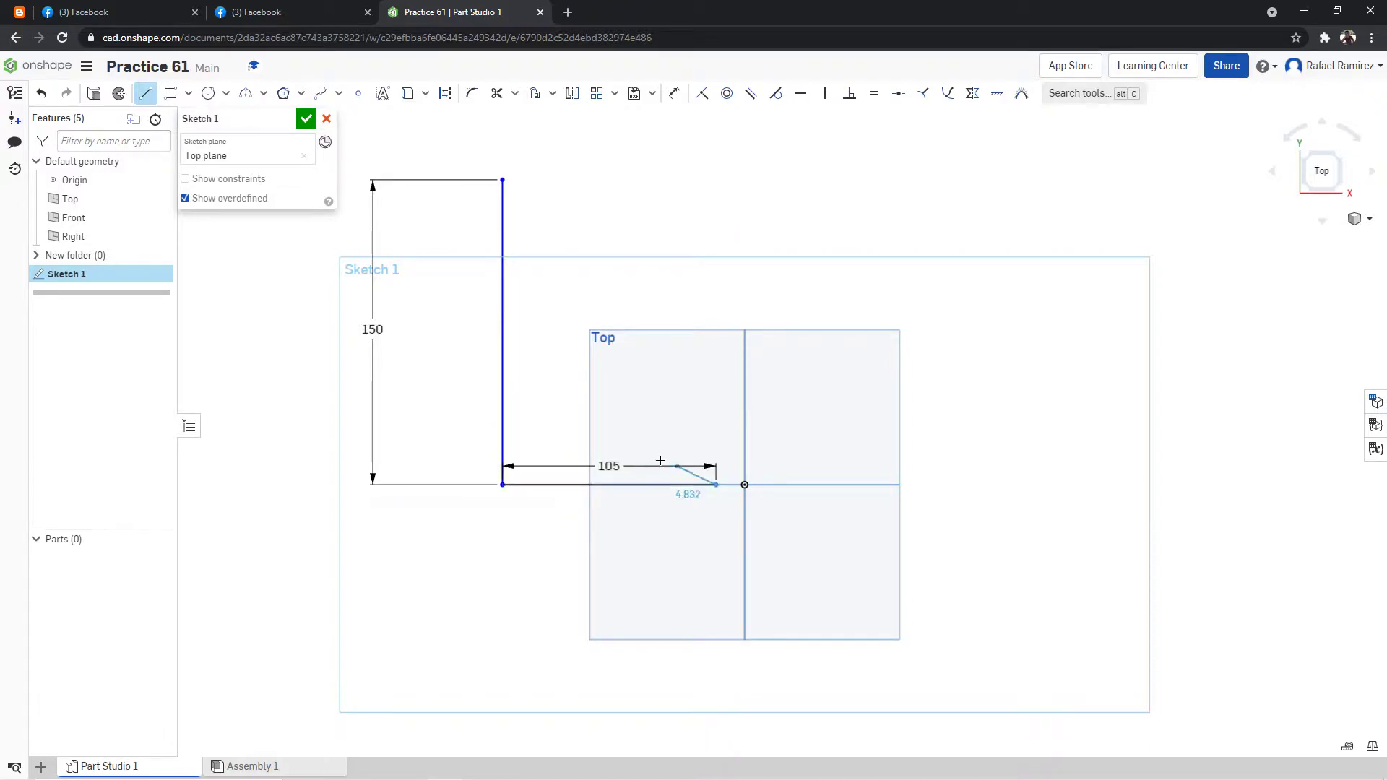
click(871, 487)
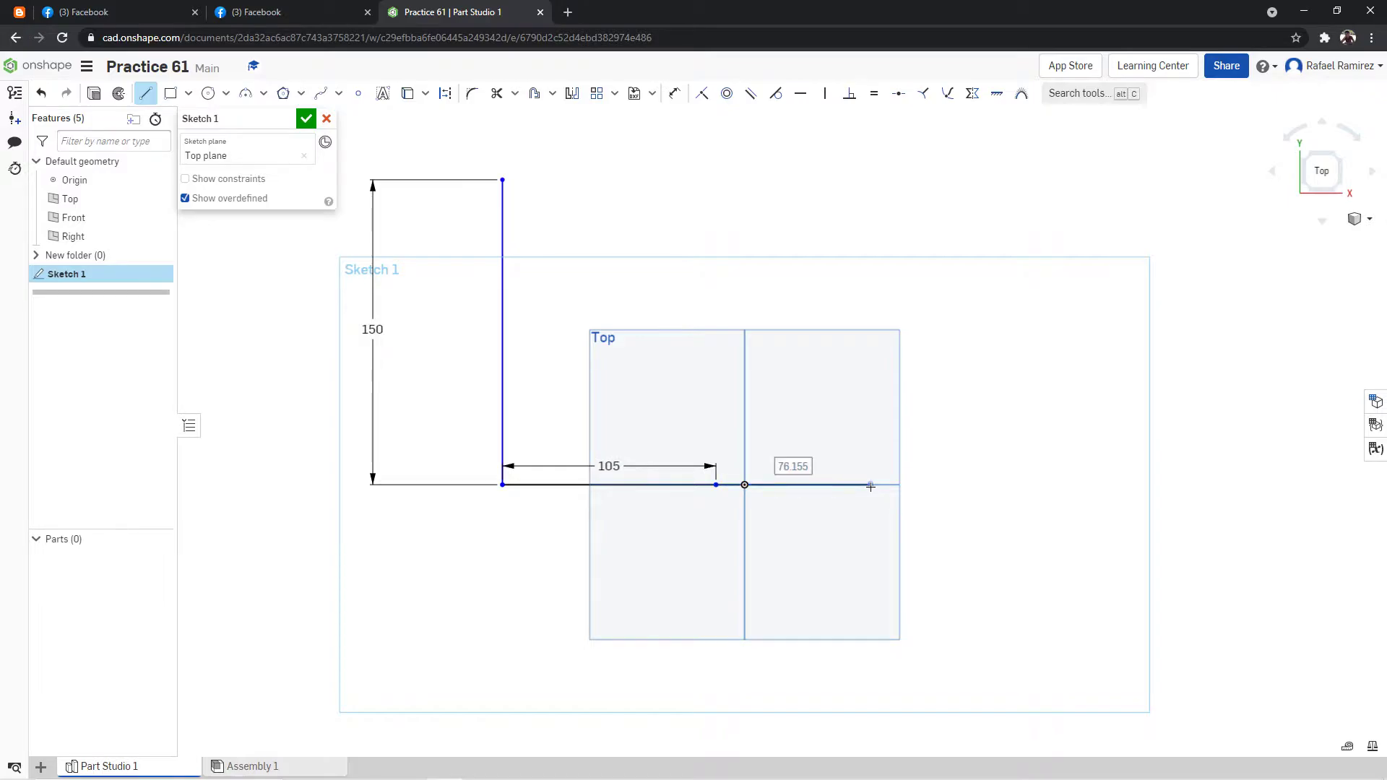
text(75)
key(Return)
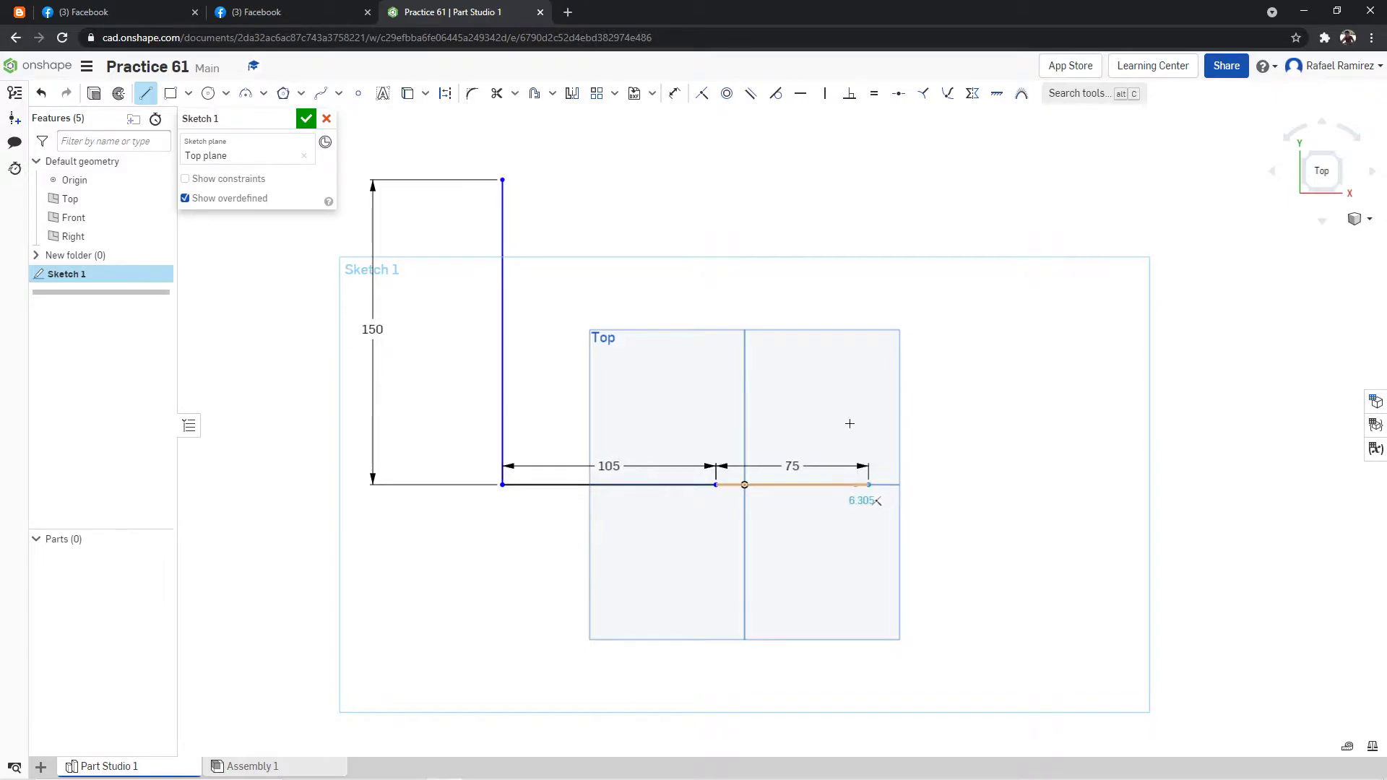
Close the rectangular outline with a 150 mm vertical line on the right and a horizontal line back to the first line's upper end.
click(292, 12)
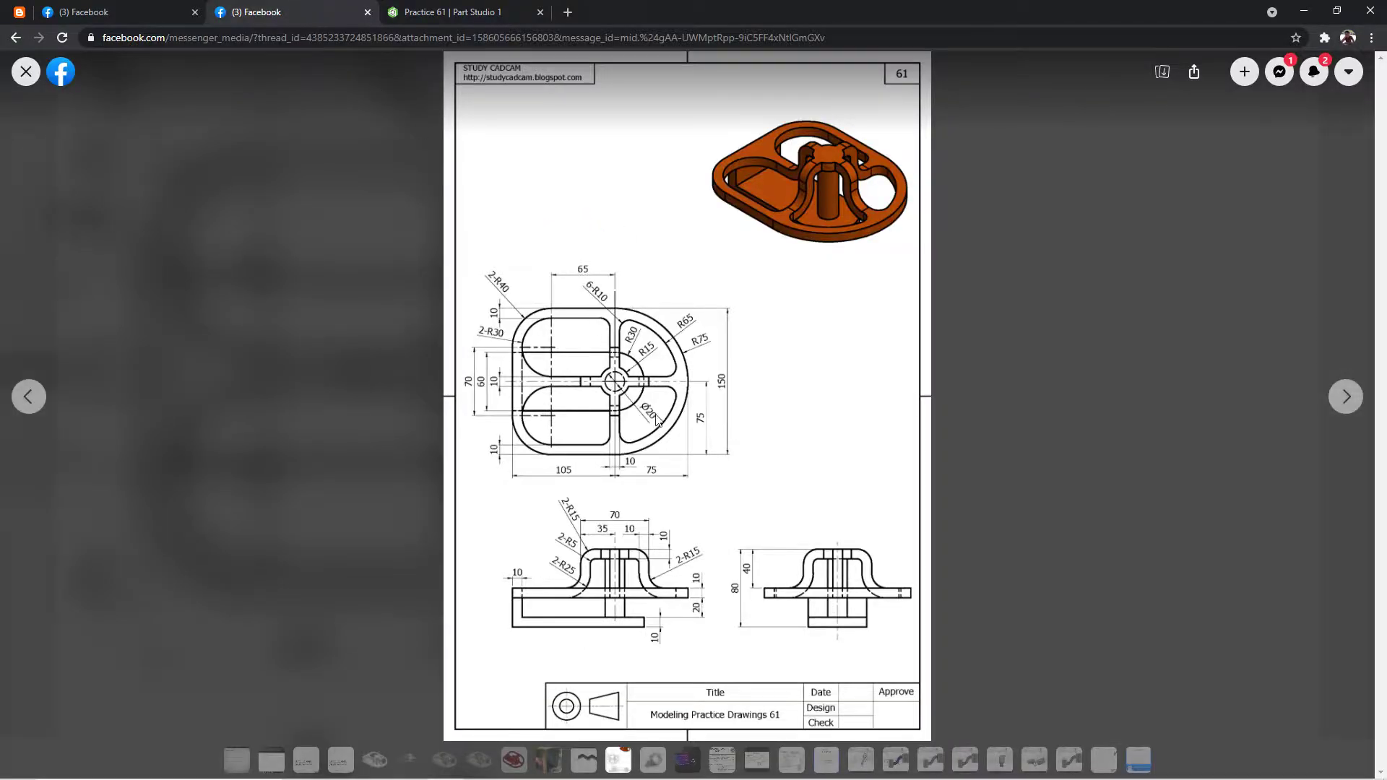
click(455, 12)
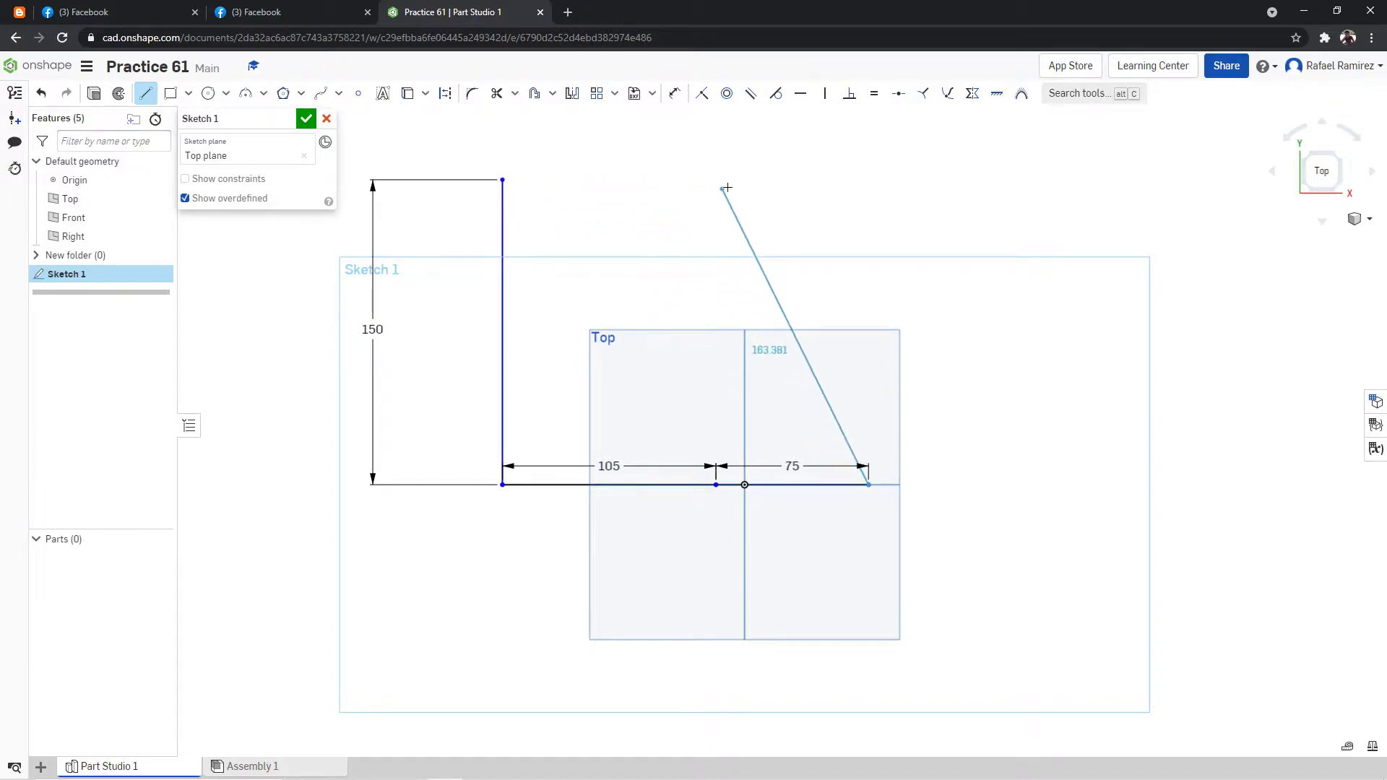
click(867, 180)
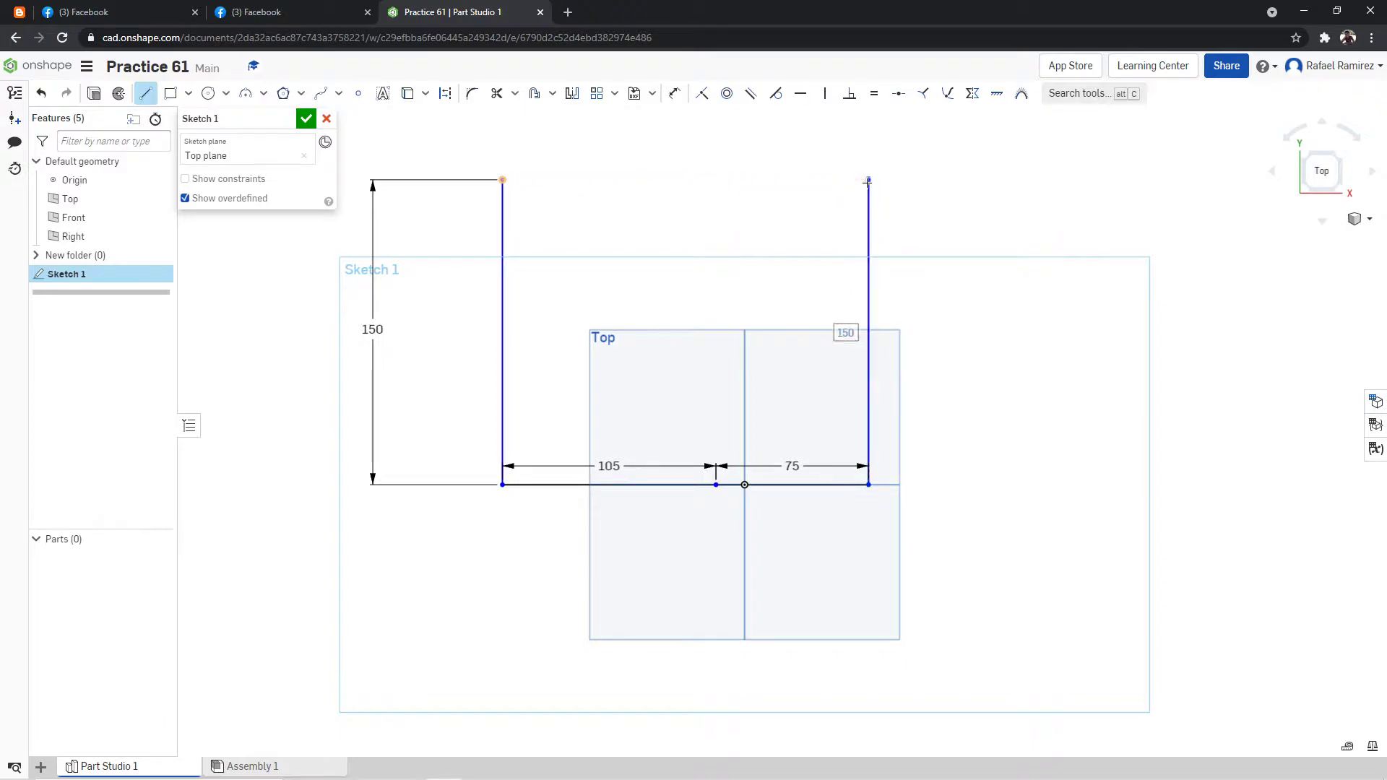
click(503, 181)
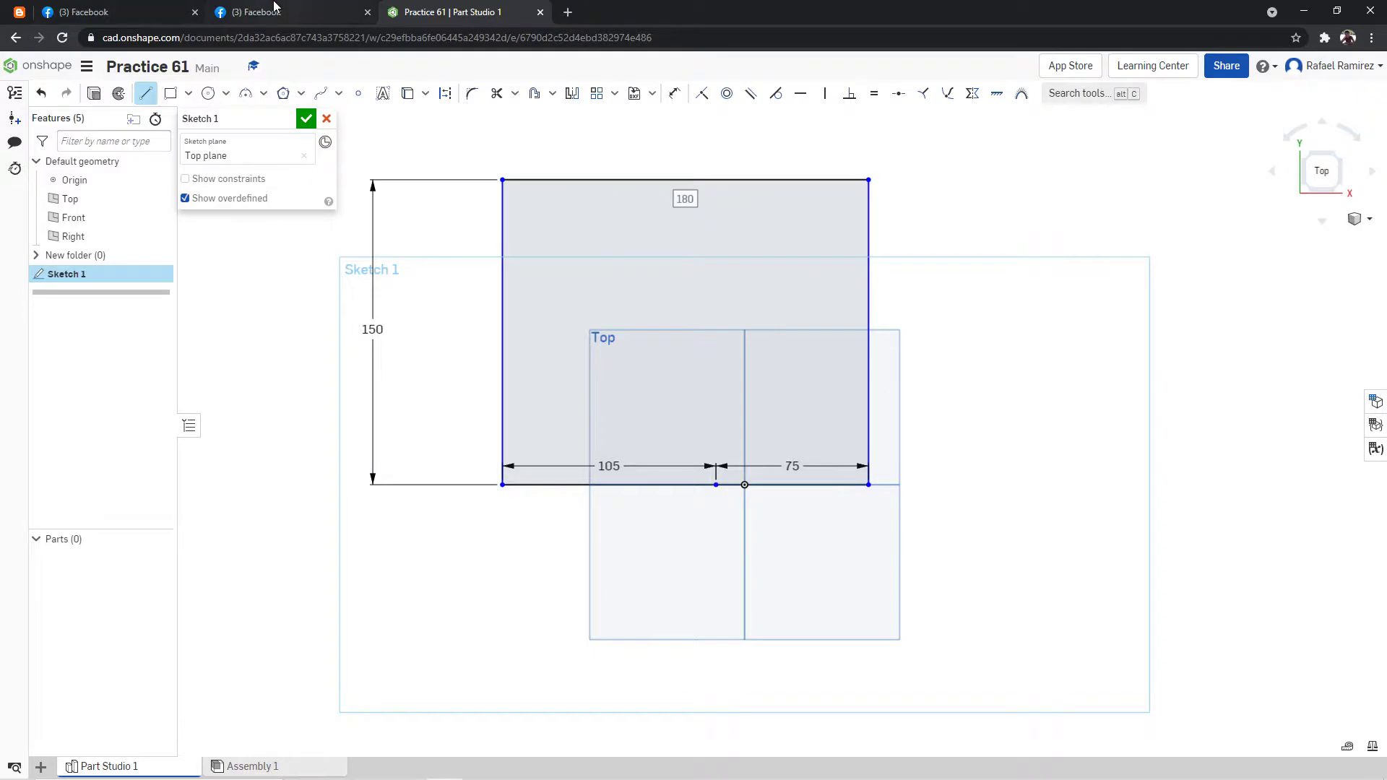
Check the reference drawing and draw a 10 mm line along the rectangle's top edge from its upper-left corner.
click(274, 10)
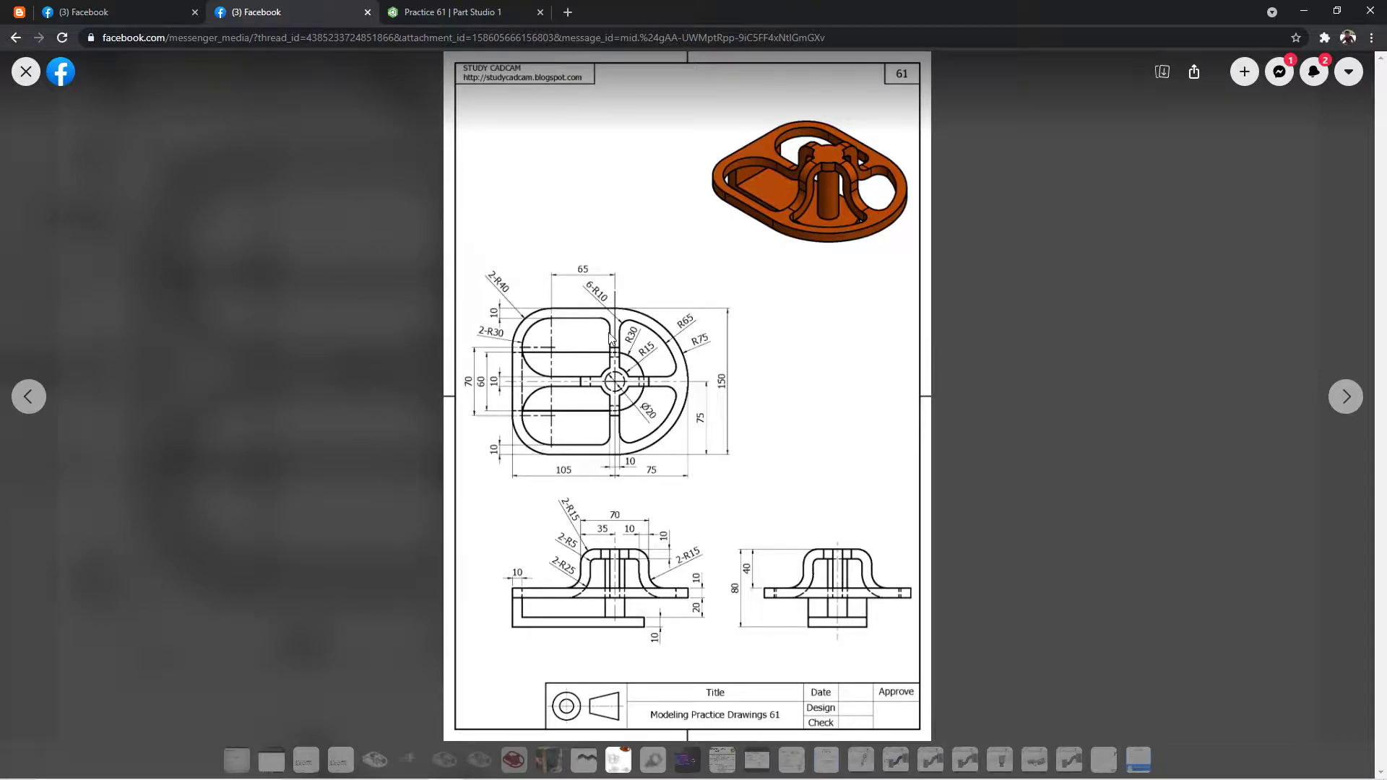
click(509, 13)
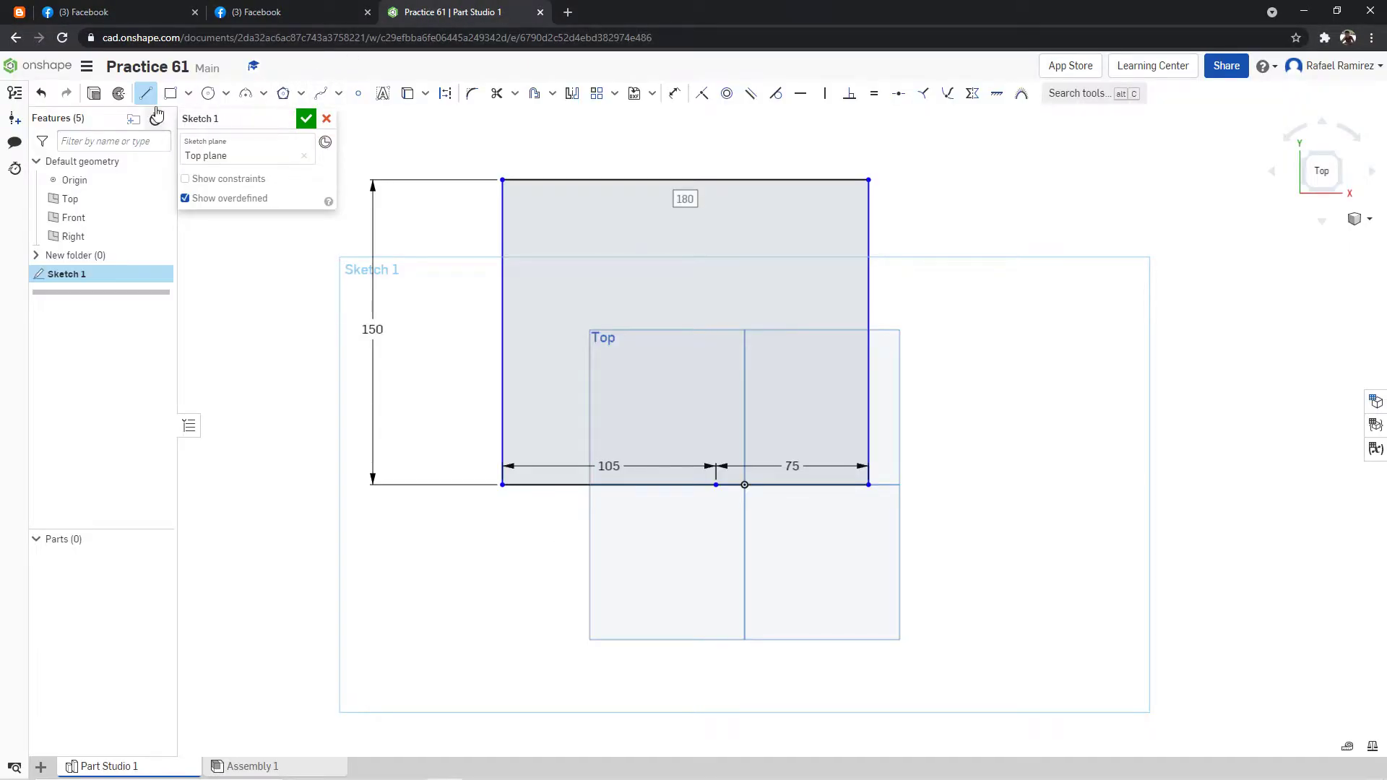
click(504, 180)
text(10)
key(Return)
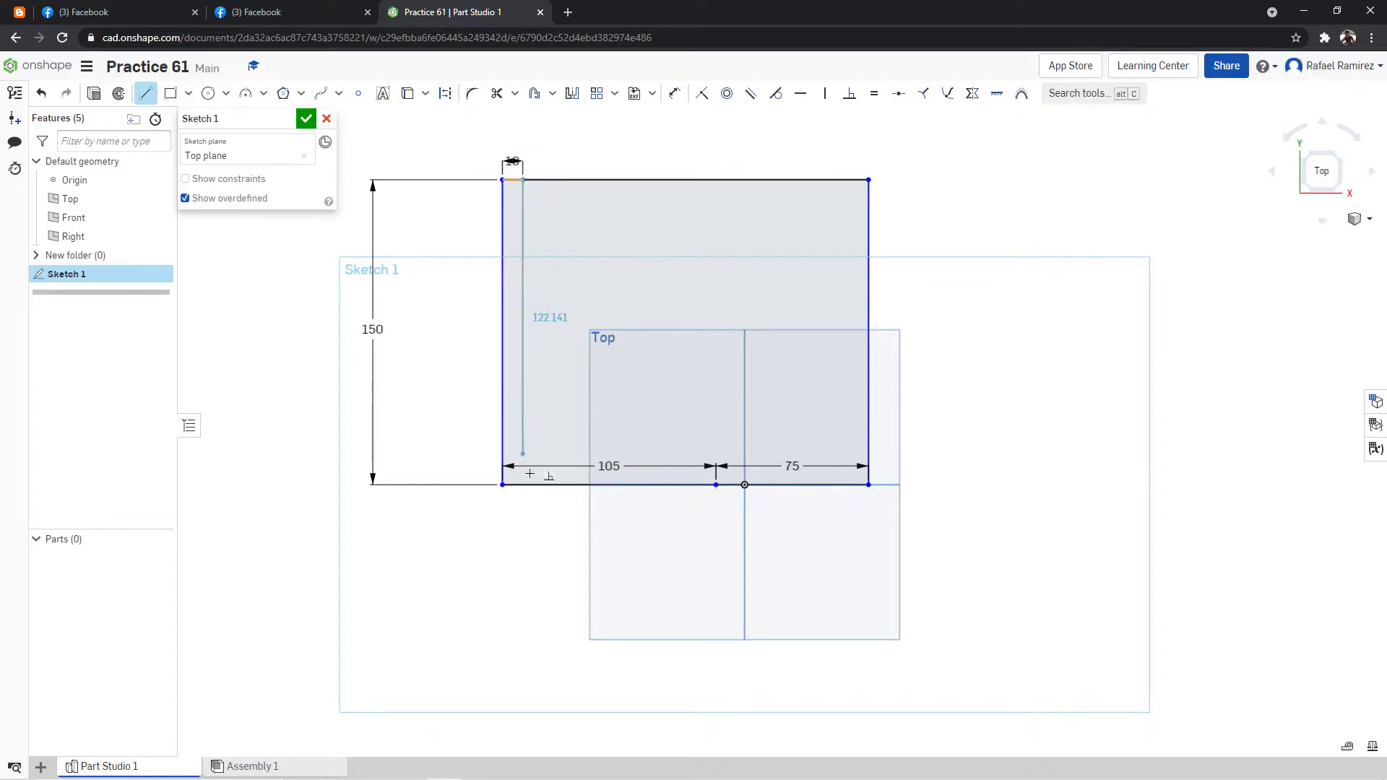
Draw a vertical line from the top edge's 10 mm point past the bottom edge, and a horizontal line about 249 mm long, 10 mm above the bottom edge.
click(523, 504)
key(Escape)
click(502, 484)
click(504, 461)
text(10)
key(Return)
click(1009, 465)
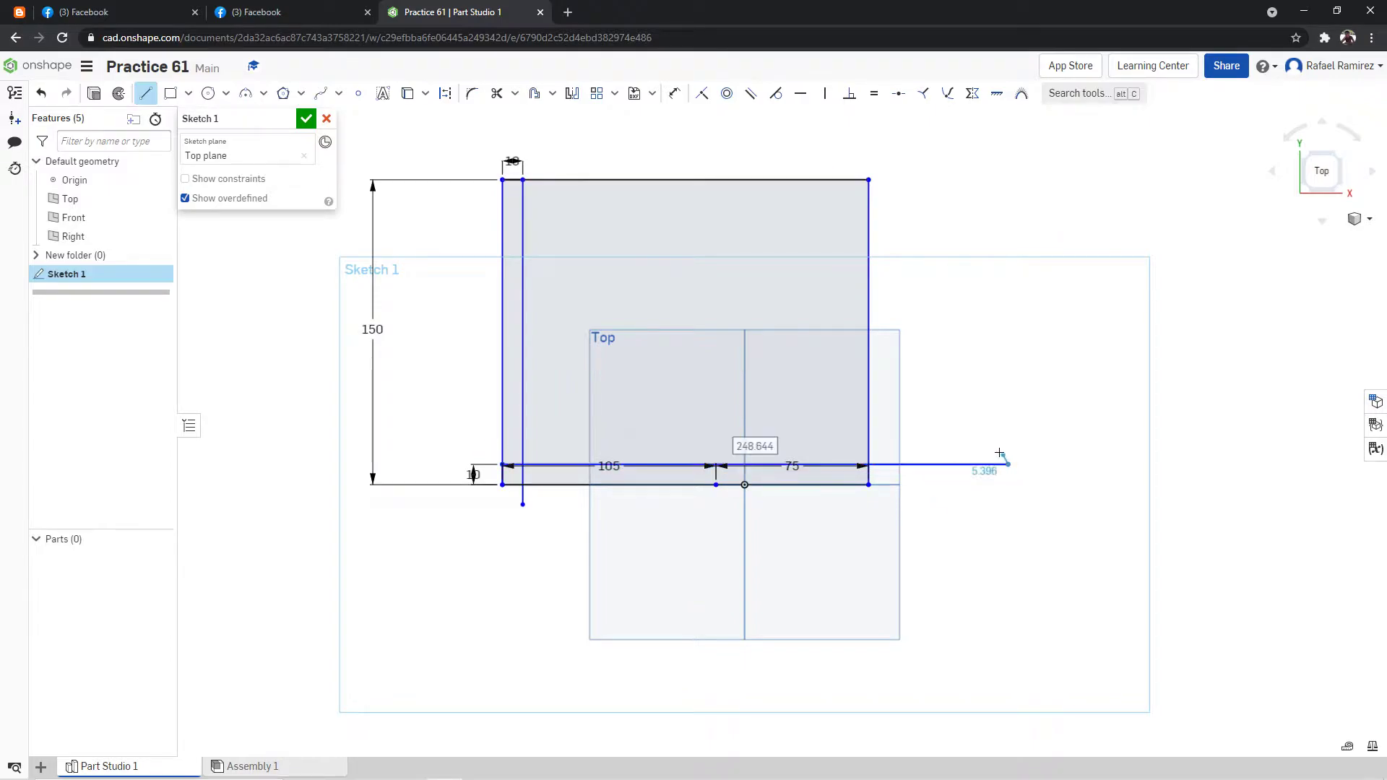
click(149, 97)
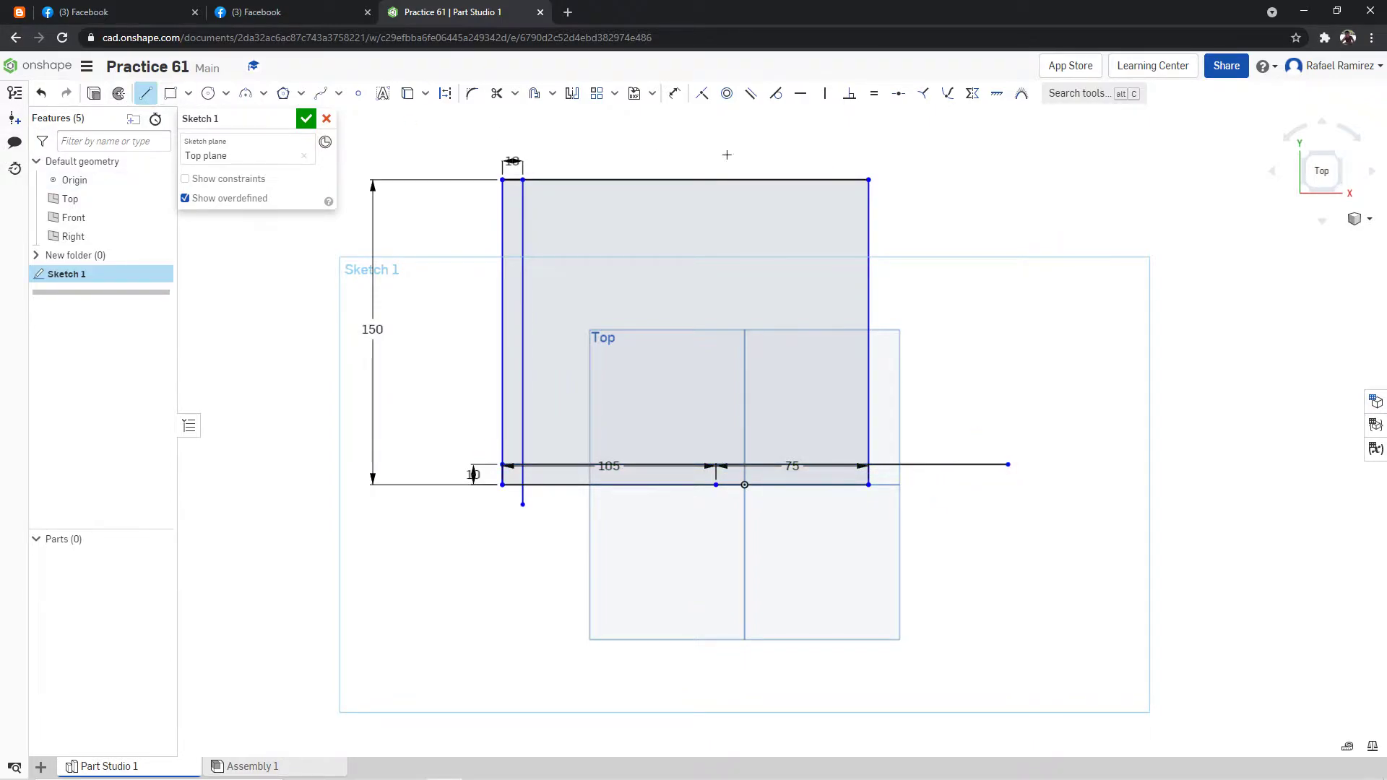
Draw a vertical line 10 mm inside the rectangle's right edge, running from the top edge down past the bottom edge.
click(843, 181)
text(10)
key(Return)
click(849, 538)
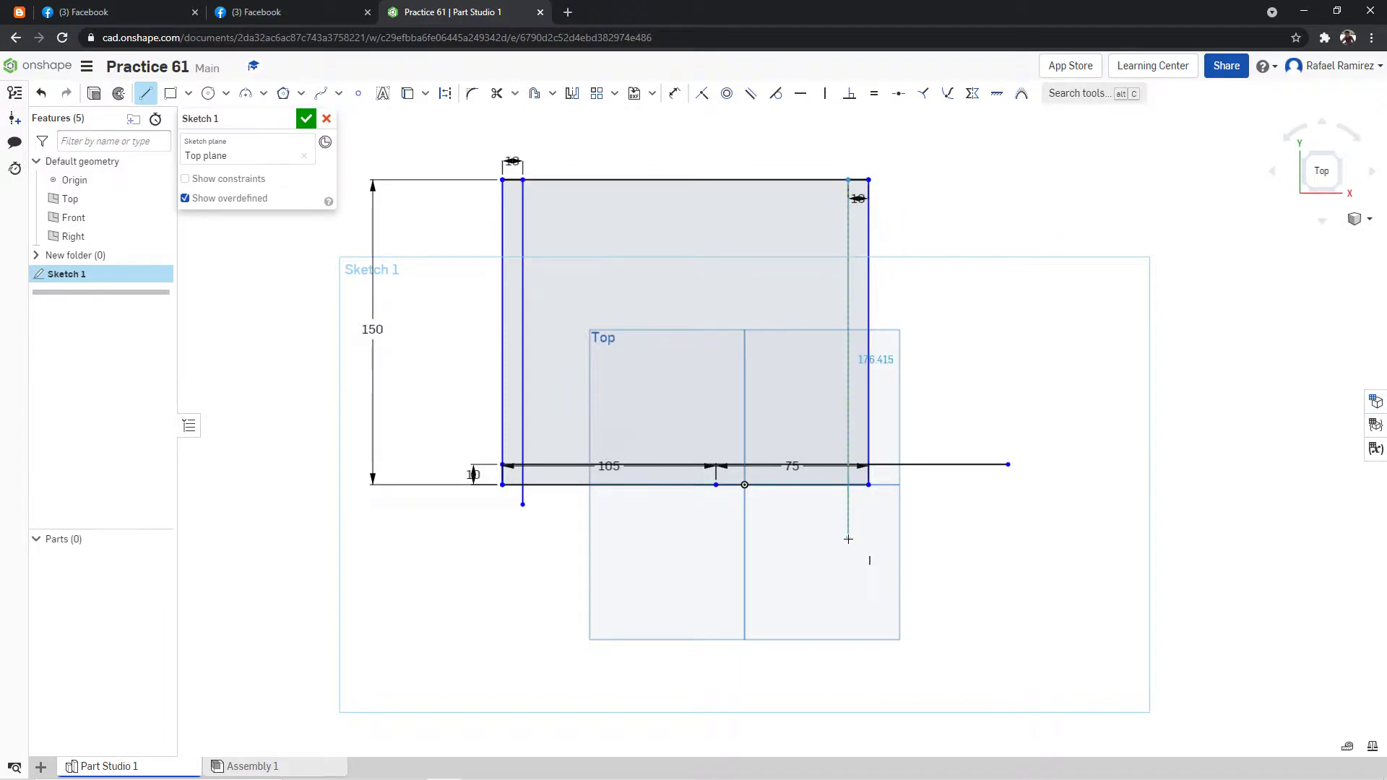
click(149, 95)
Draw a horizontal line about 260 mm long, 10 mm below the top edge, from the inner left line past the right edge.
click(148, 94)
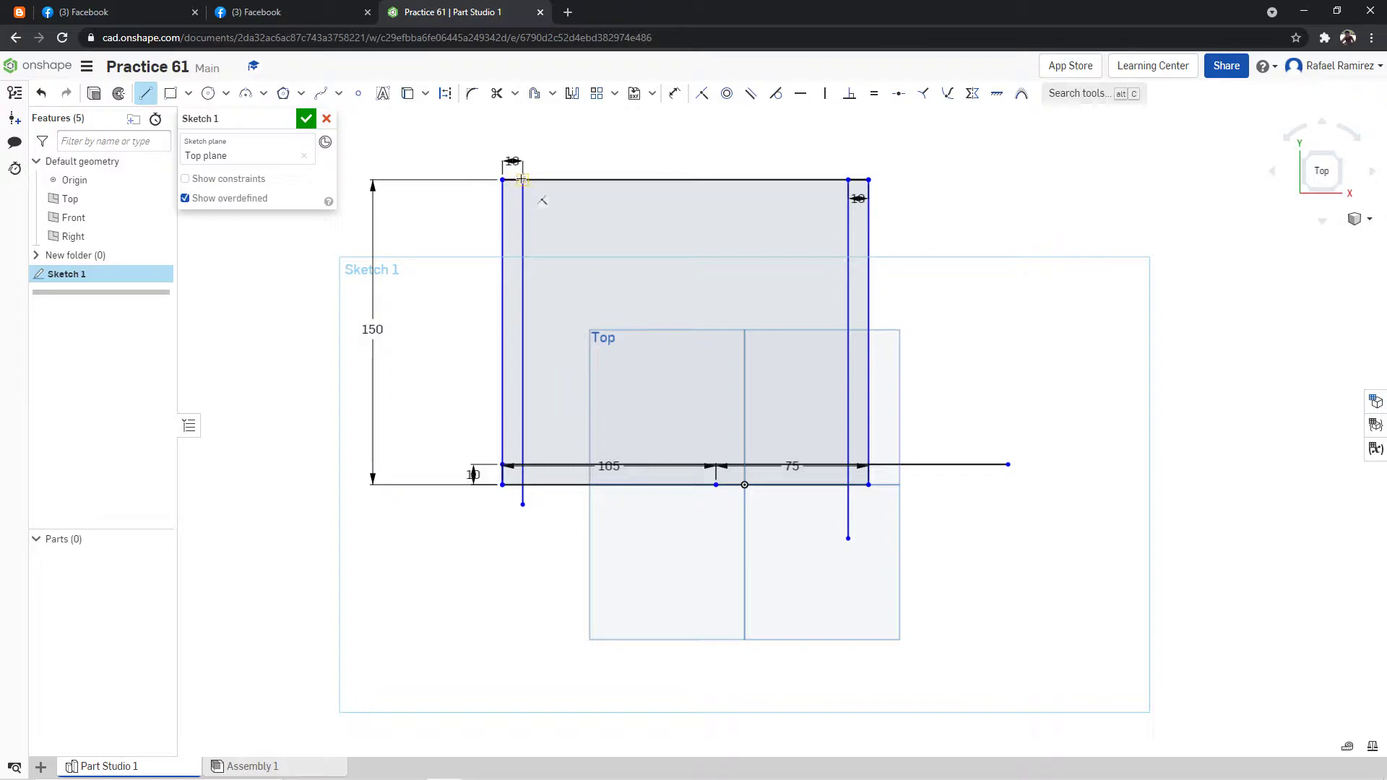
click(522, 200)
click(1051, 200)
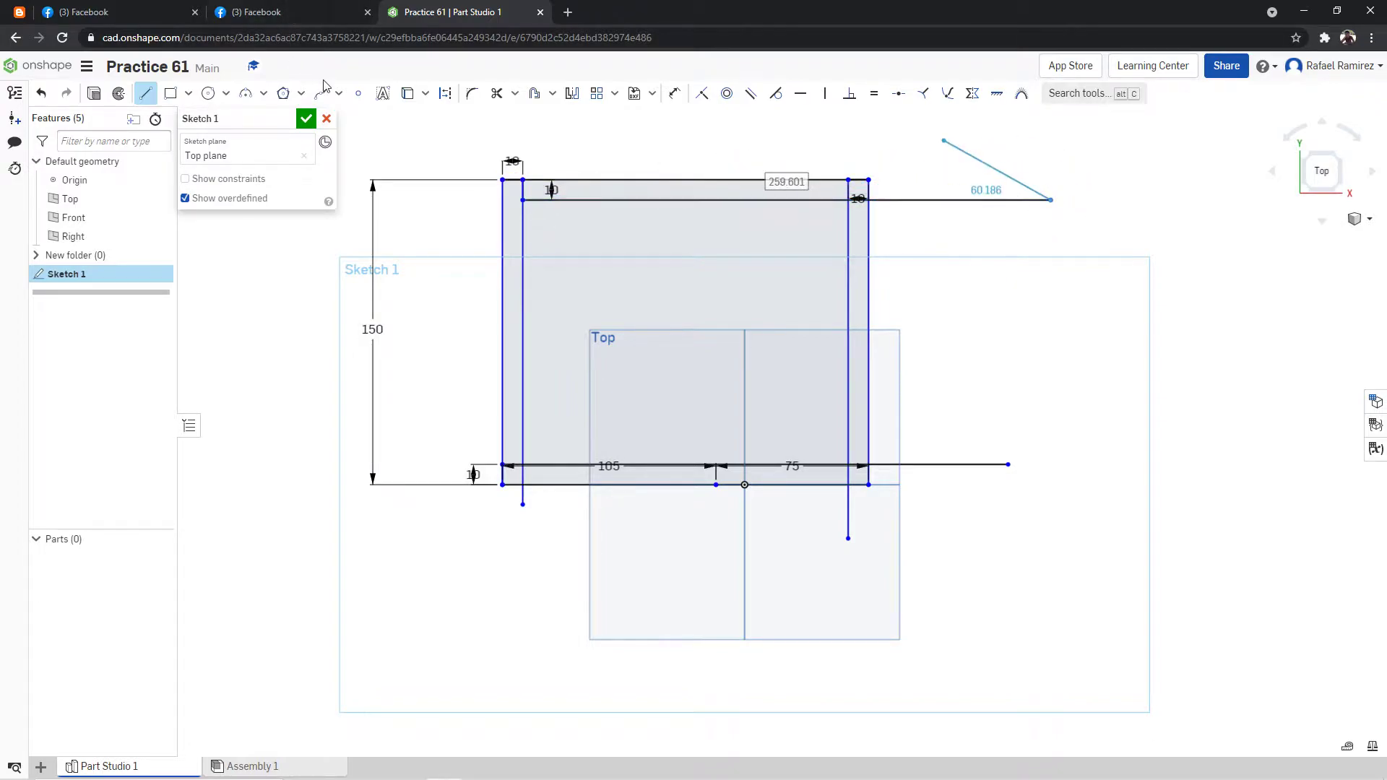
Trim the overhanging ends and corner stubs of the four offset lines to leave a closed inner rectangle.
click(496, 93)
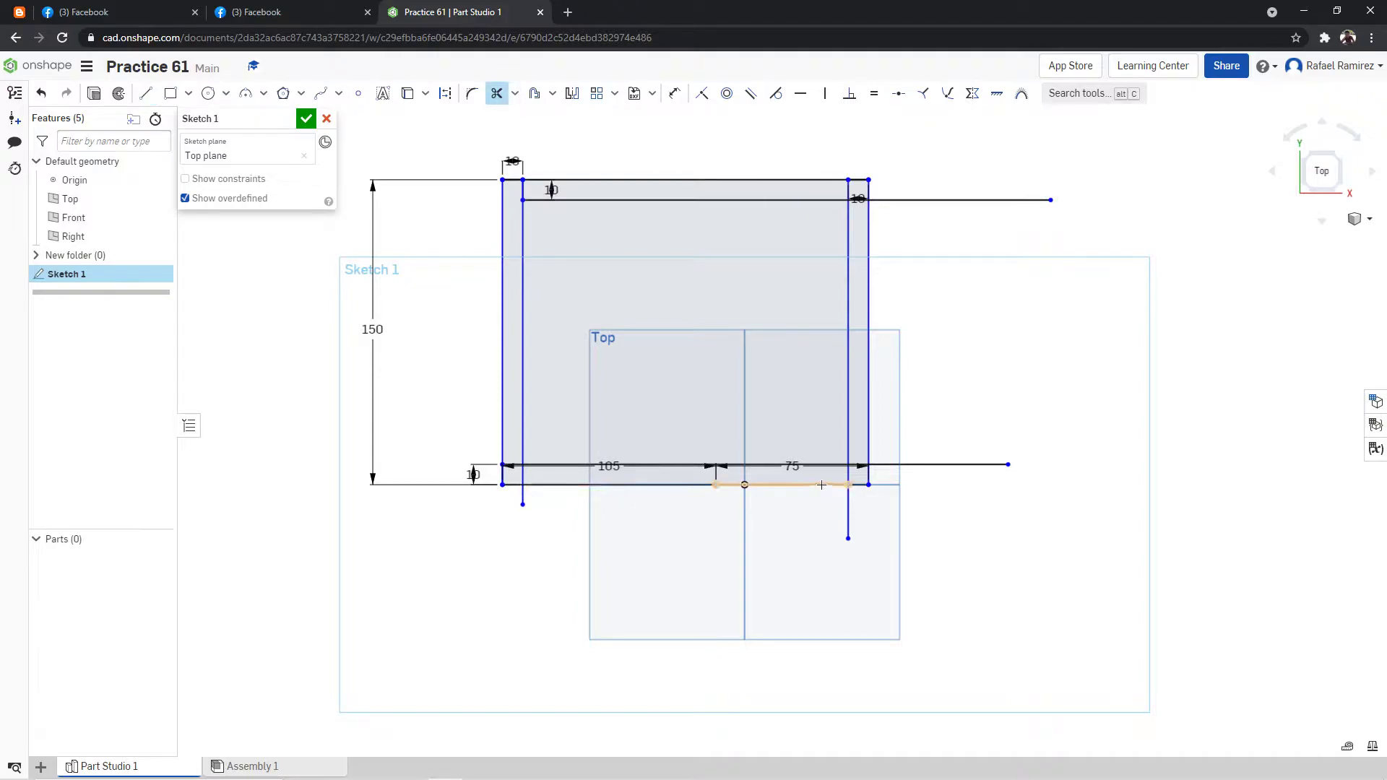
click(848, 509)
click(896, 465)
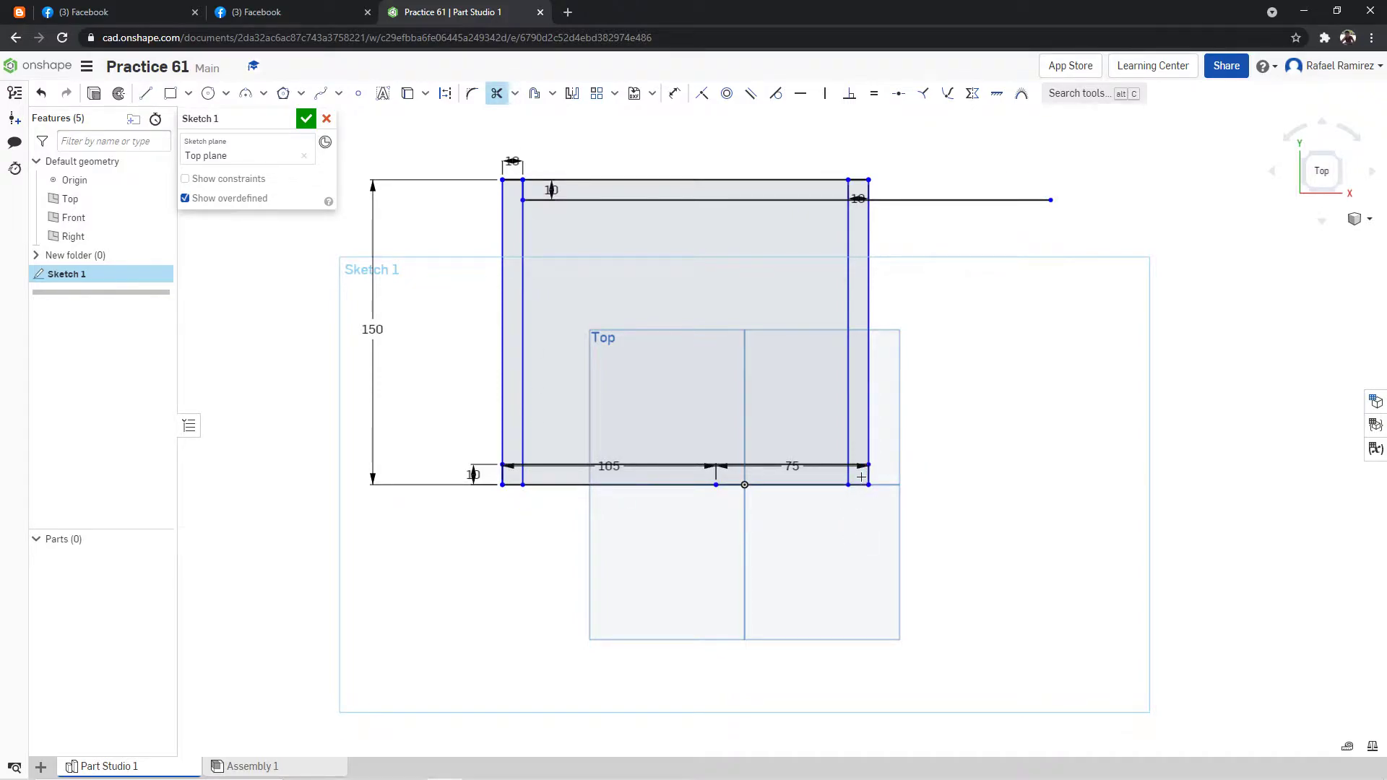
scroll(873, 441, up, 3)
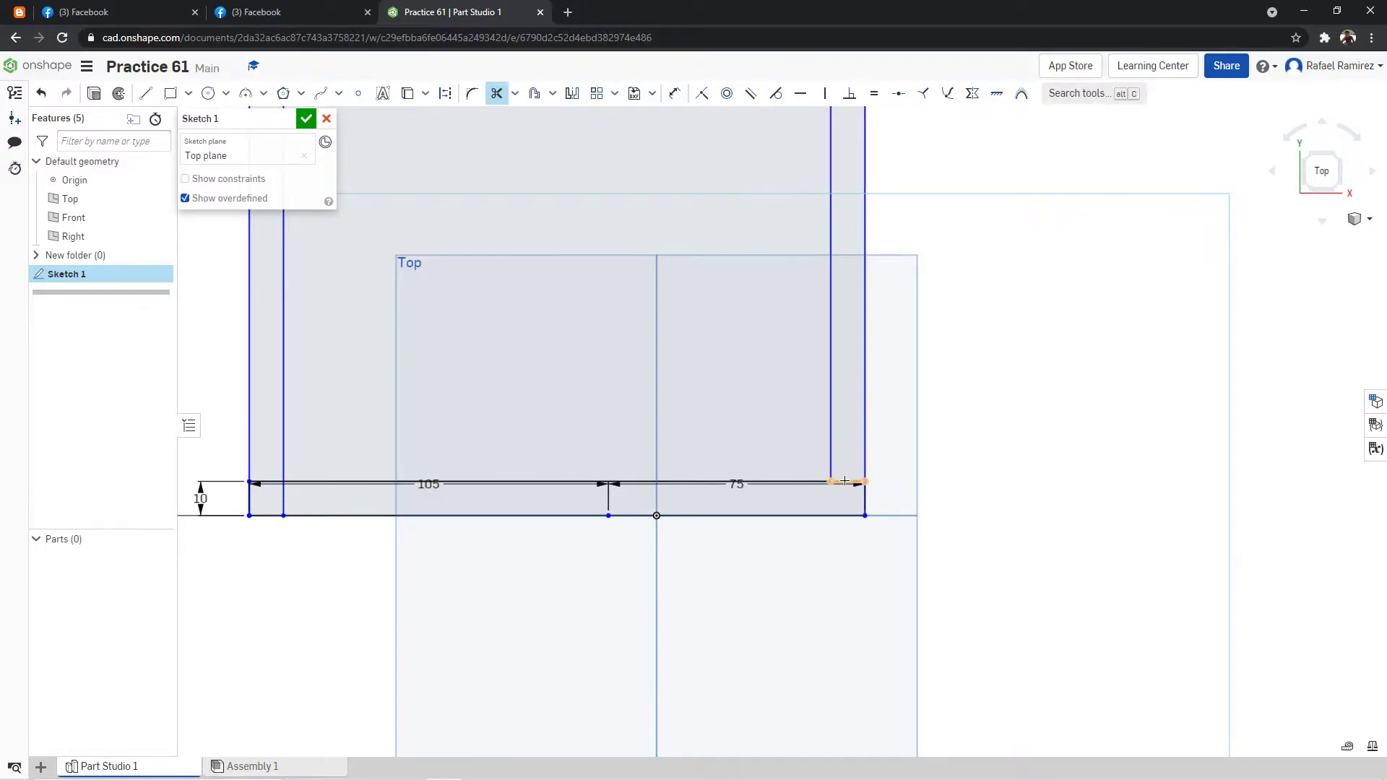
scroll(477, 325, down, 5)
scroll(509, 425, up, 2)
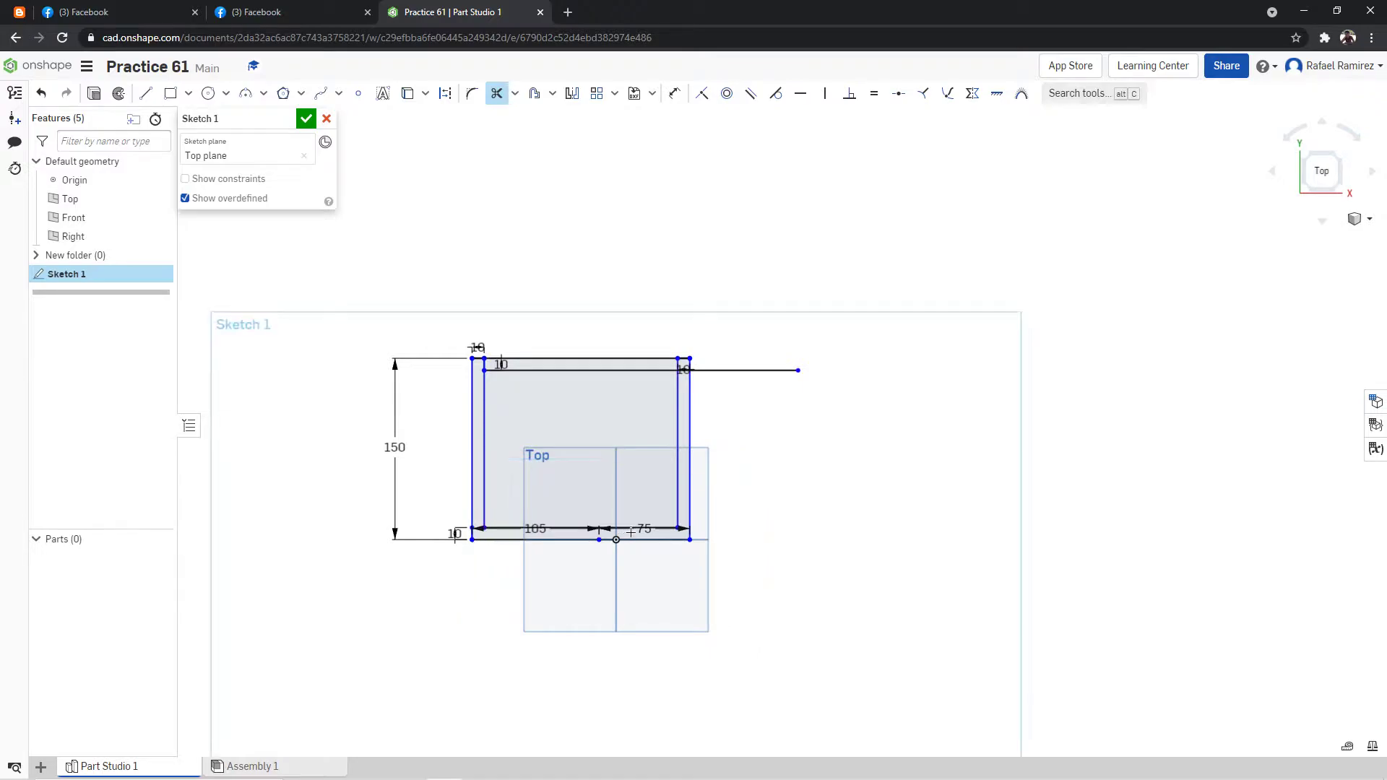
click(726, 371)
scroll(722, 368, up, 2)
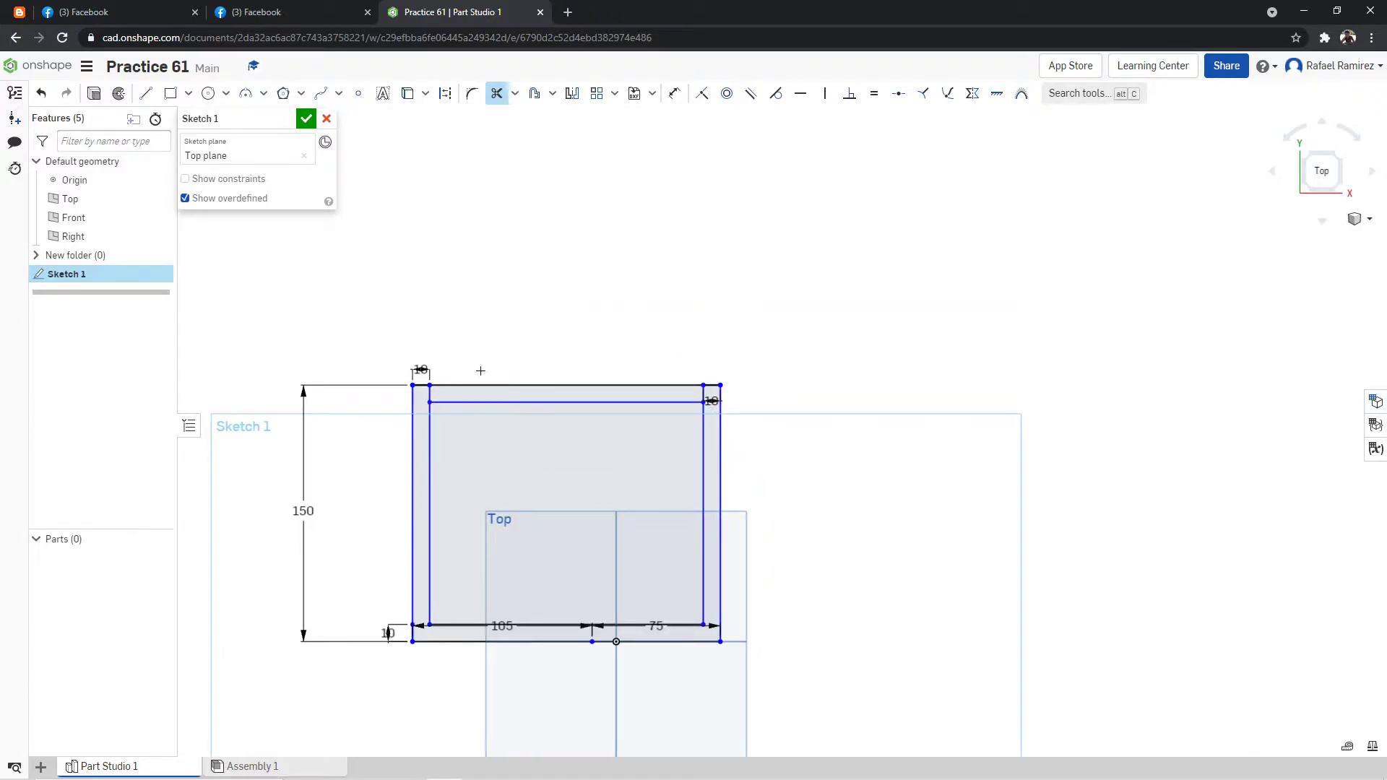
click(430, 394)
Reposition the 75, 105 and 10 mm dimensions clear of the rectangle: below, beside and above the outline.
key(Escape)
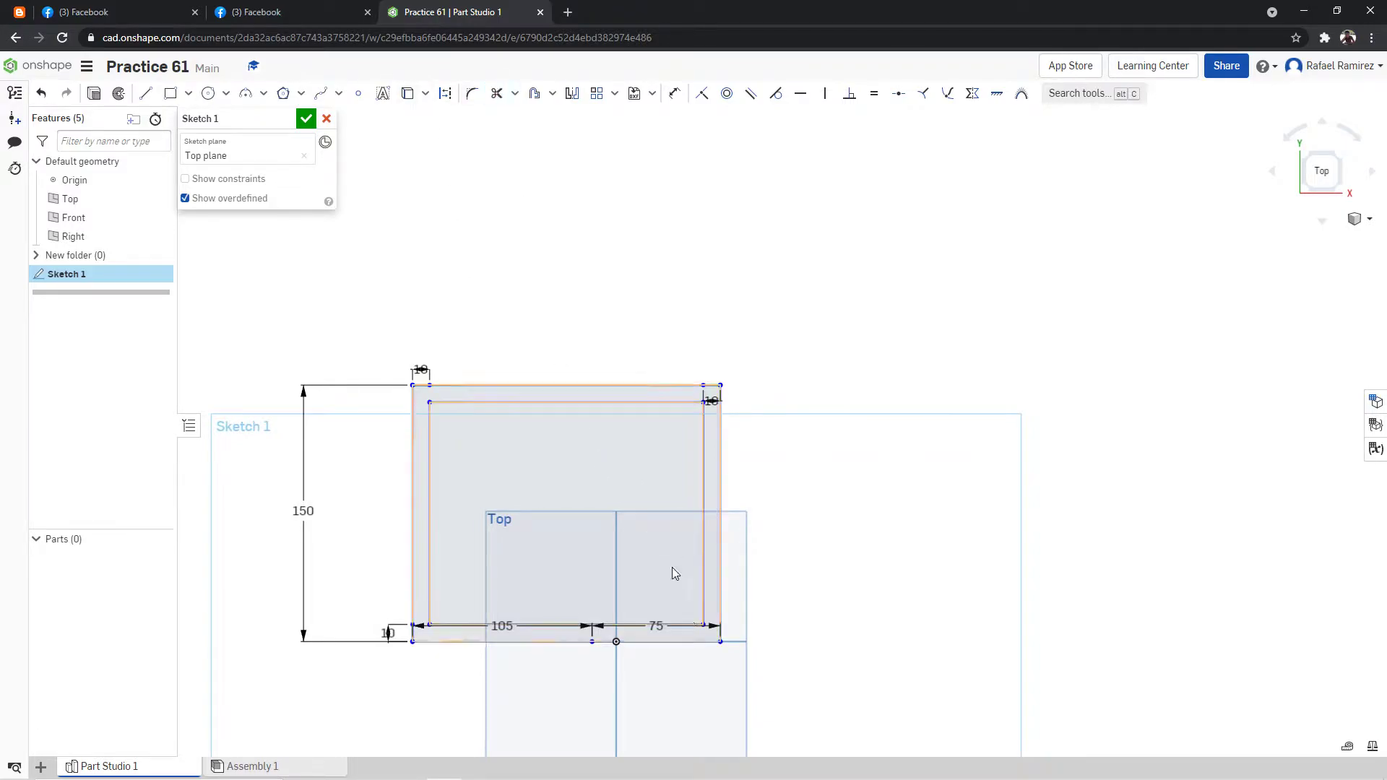
drag(654, 626, 655, 729)
drag(559, 616, 486, 771)
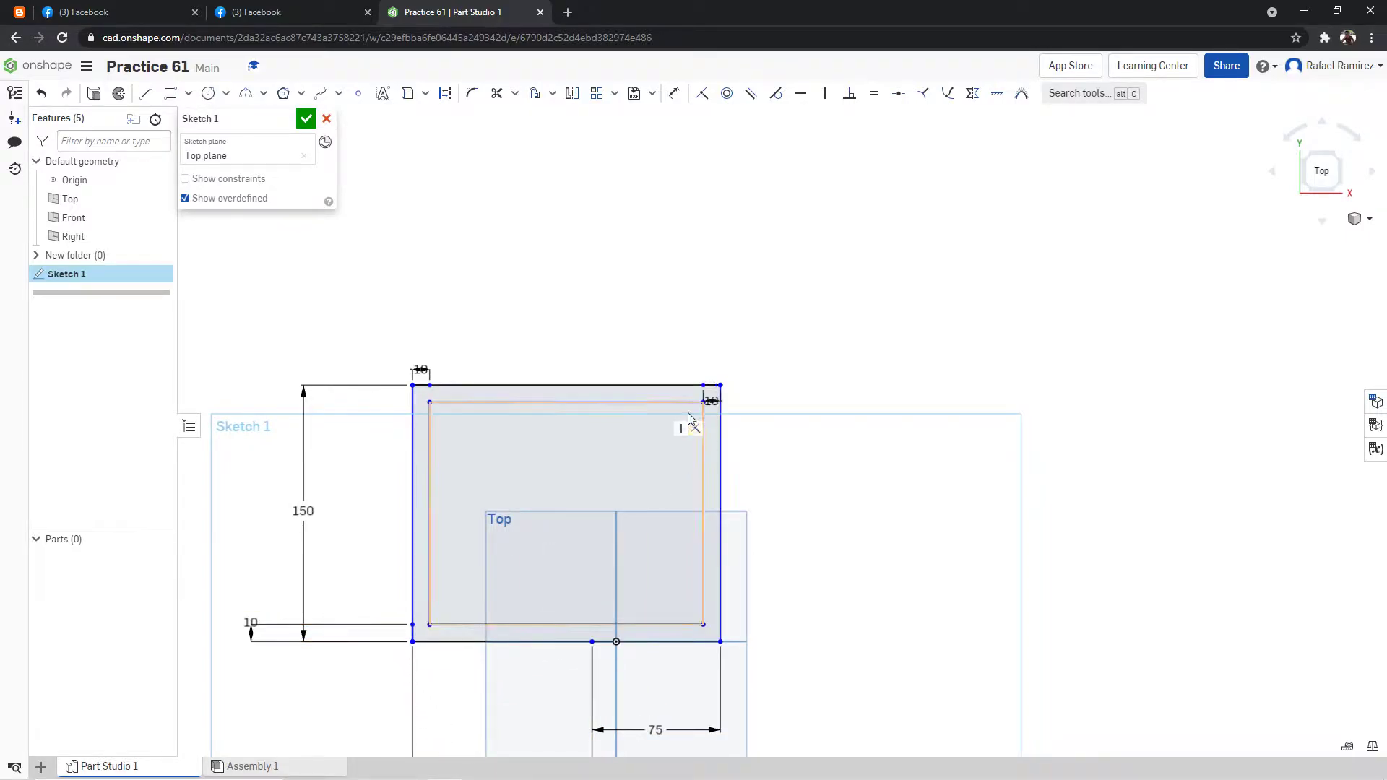
scroll(679, 394, down, 2)
drag(716, 334, 718, 279)
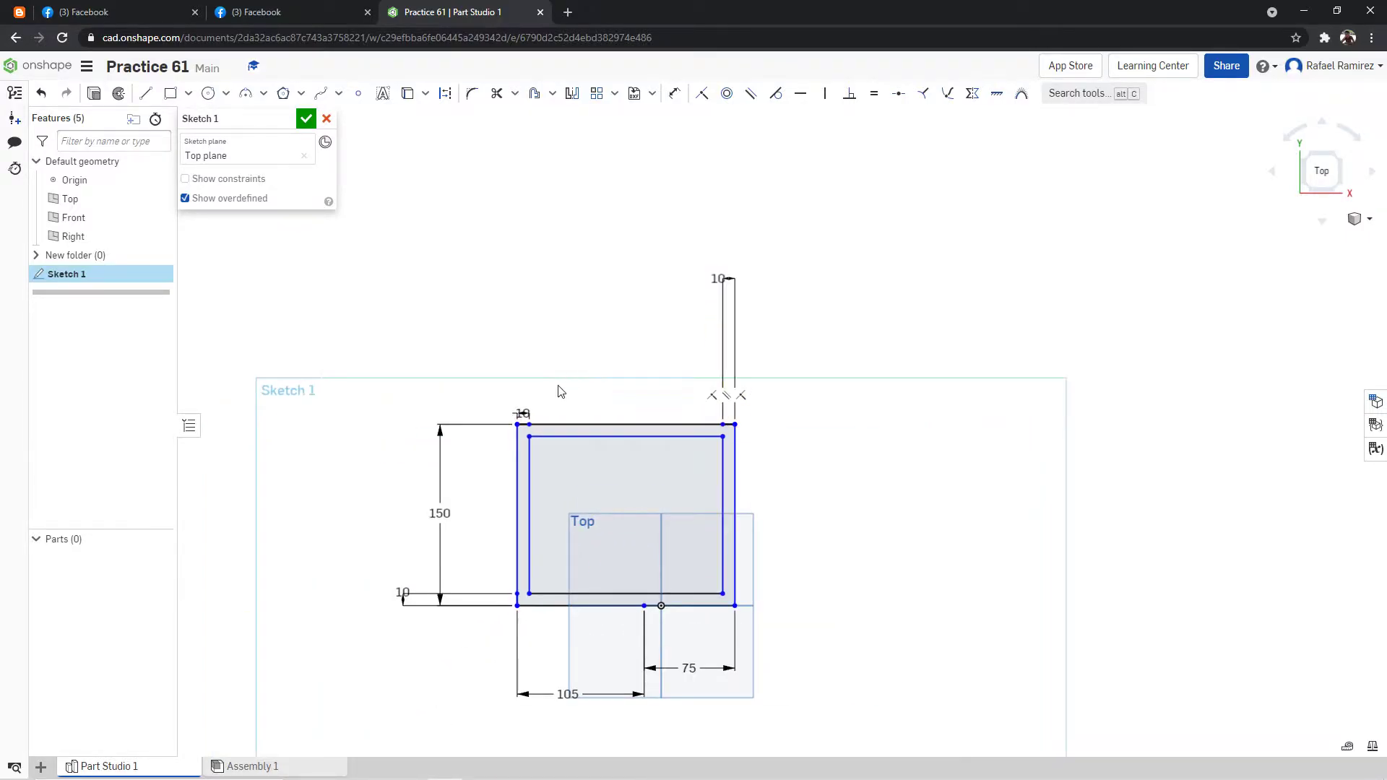
drag(522, 414, 540, 290)
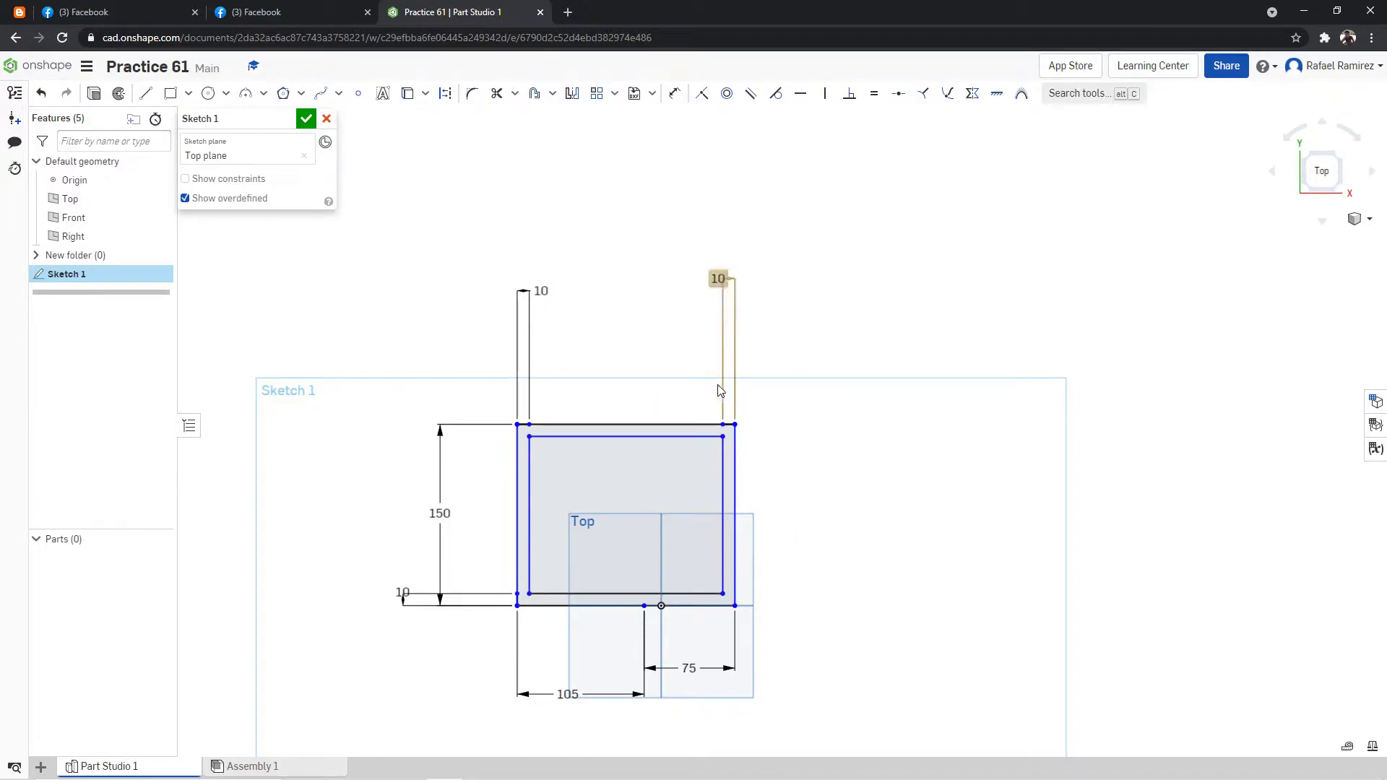
Check the reference drawing and draw a horizontal construction centerline from the inner left edge's midpoint to the outer right edge.
click(314, 10)
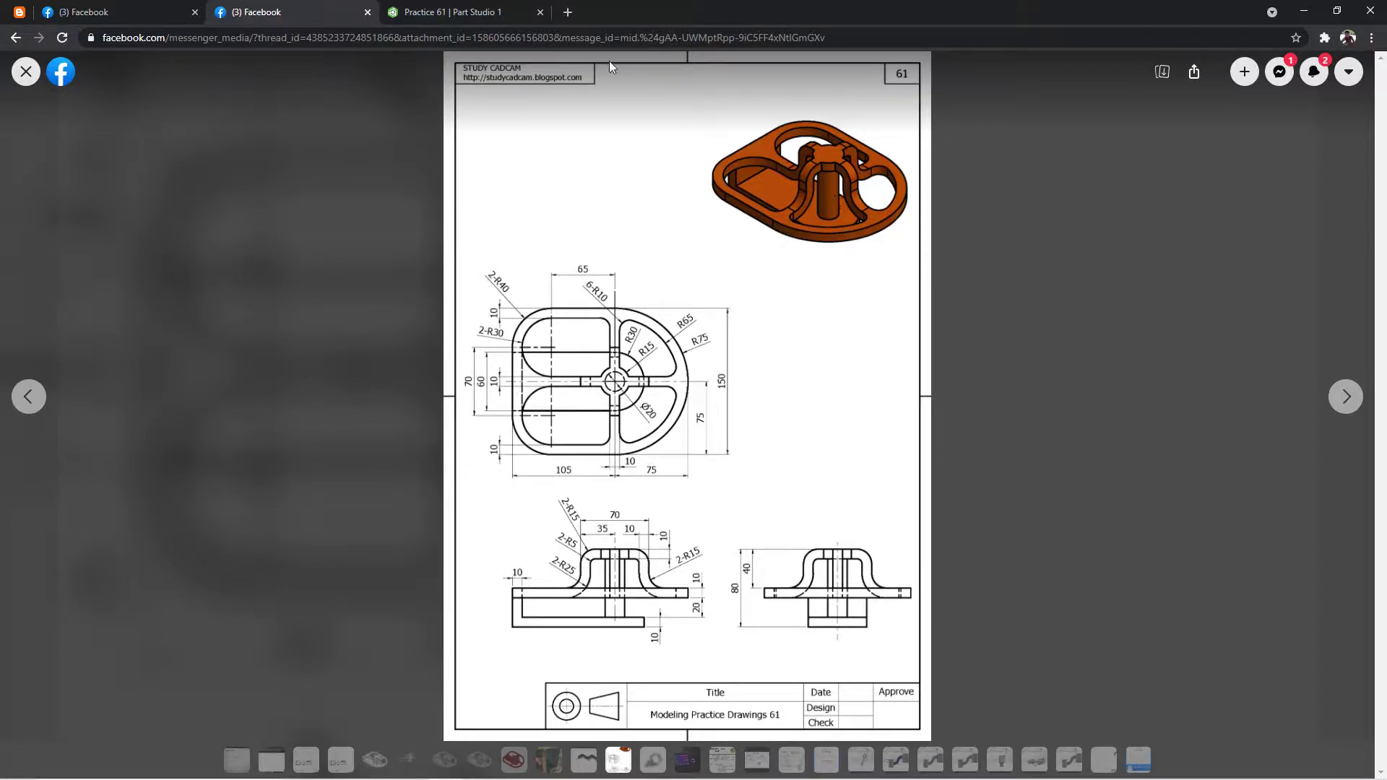
click(501, 6)
click(354, 23)
click(443, 7)
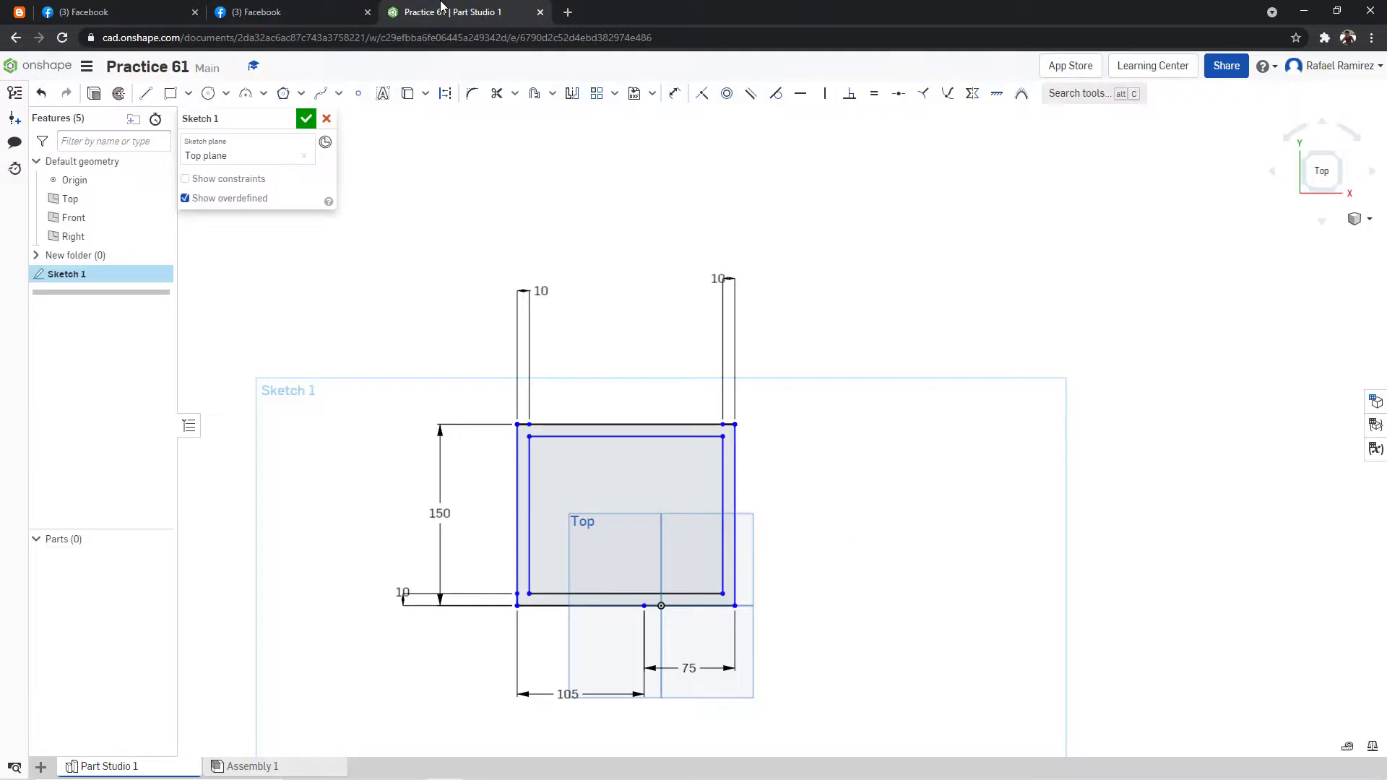
click(146, 93)
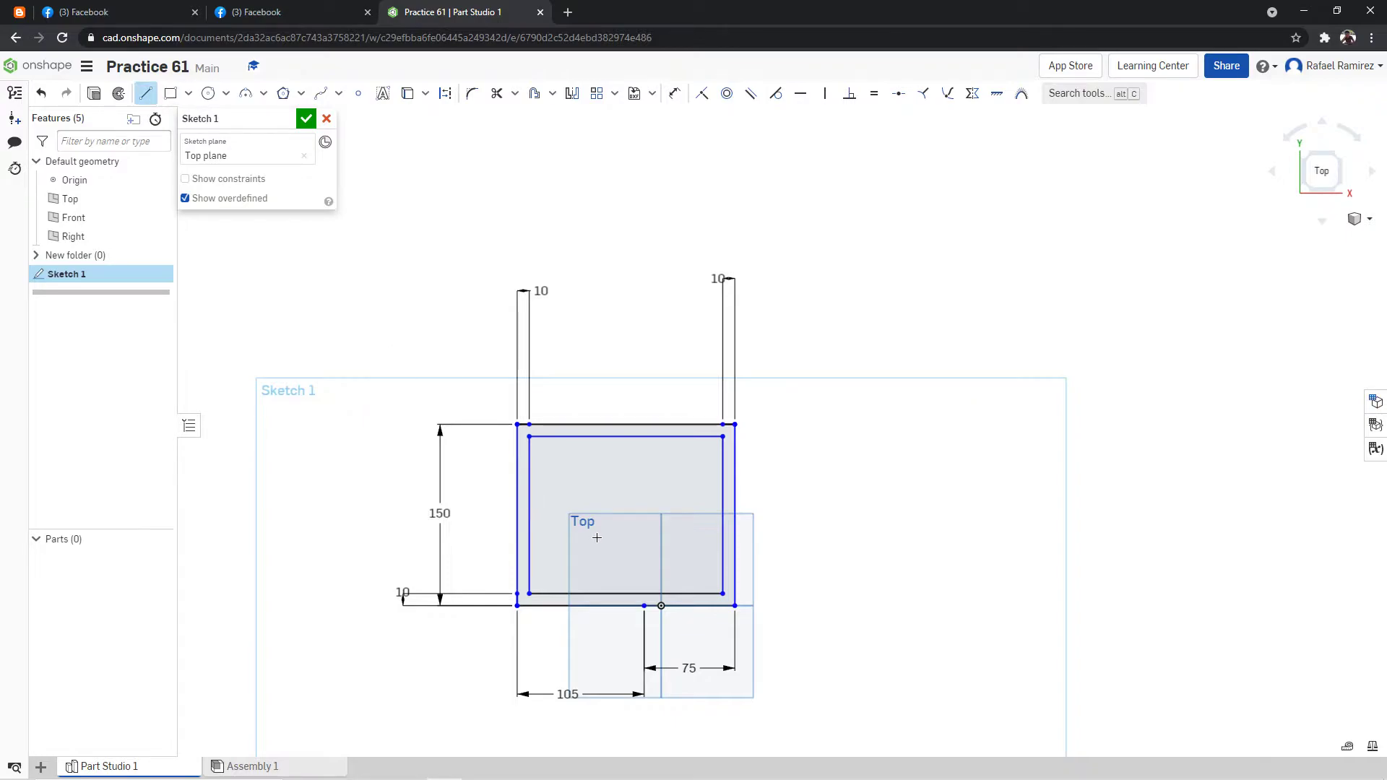
click(528, 516)
click(445, 94)
click(732, 517)
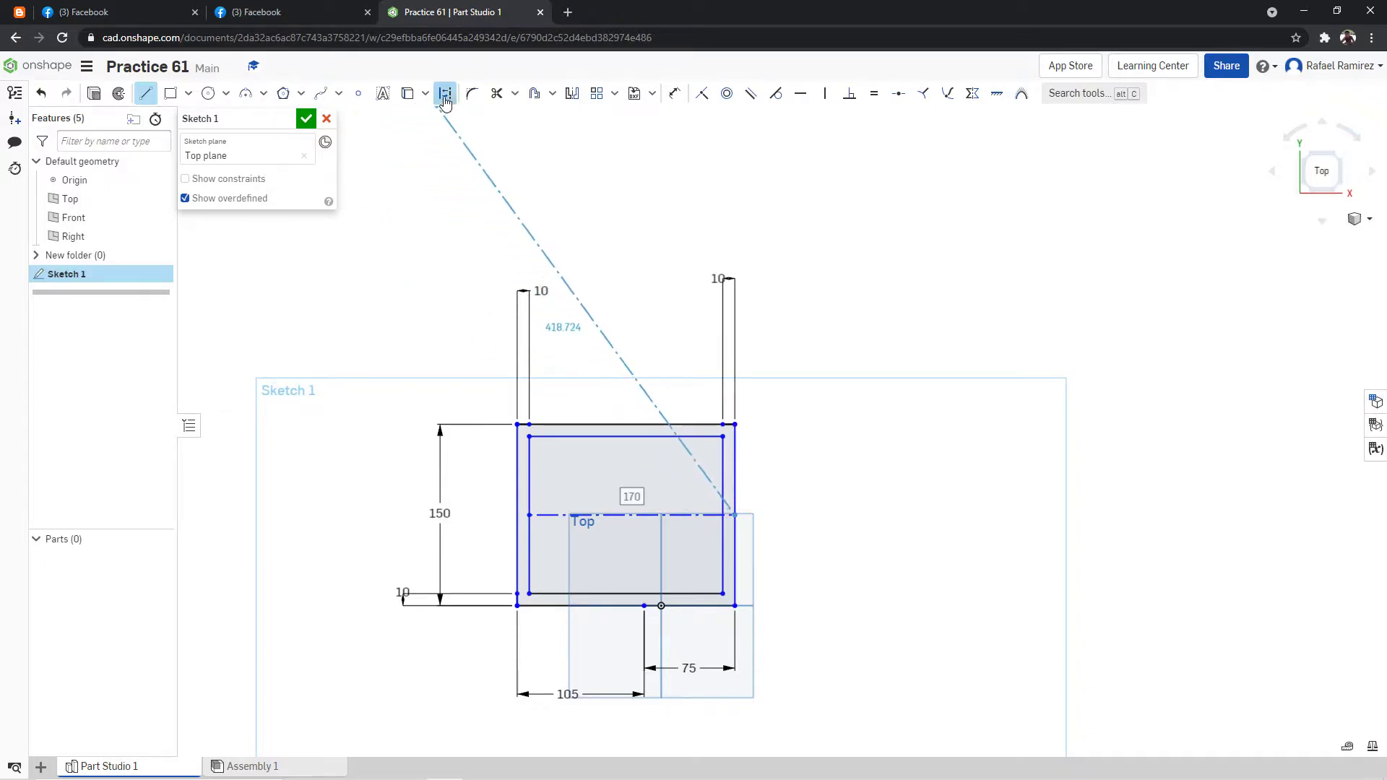
click(148, 97)
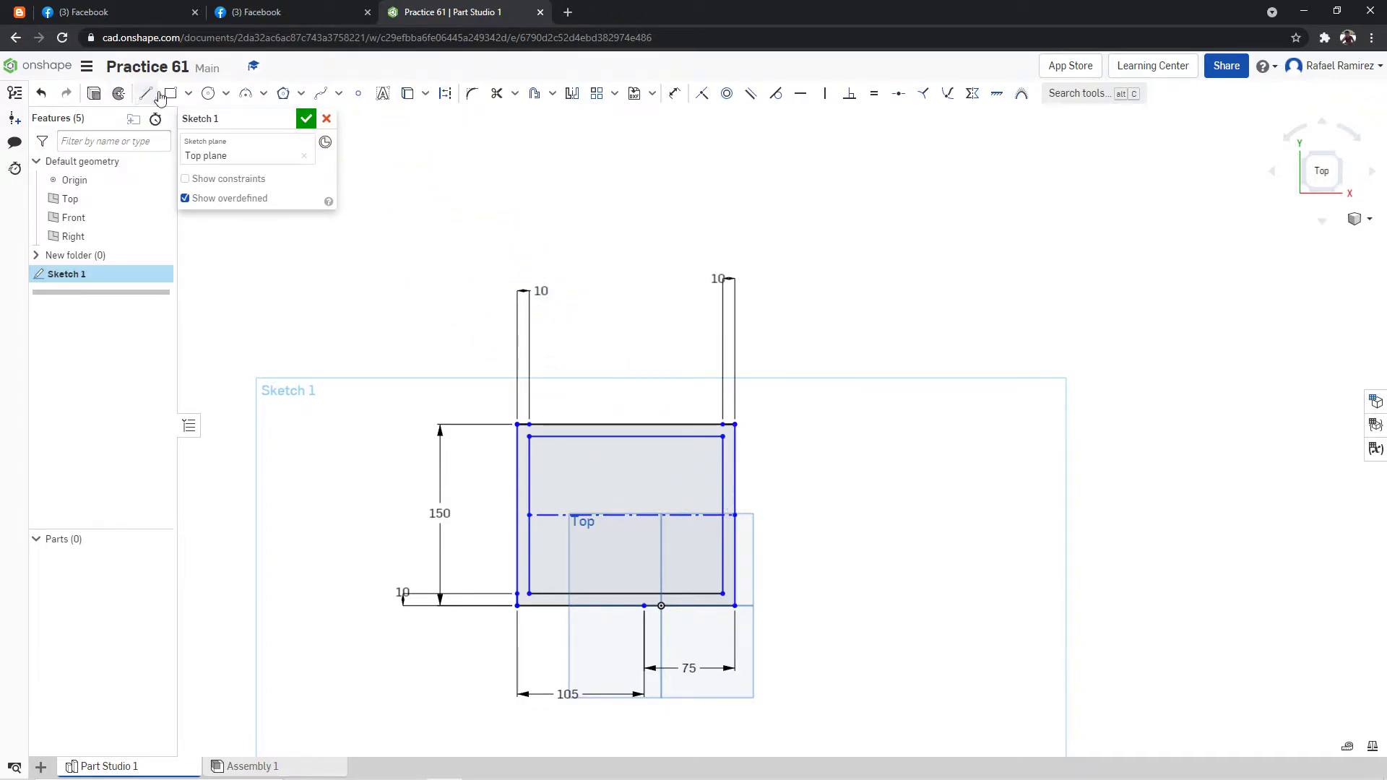
Following the reference drawing, draw a horizontal line 30 mm above the centerline, spanning the inner rectangle from left to right edge.
scroll(610, 525, up, 3)
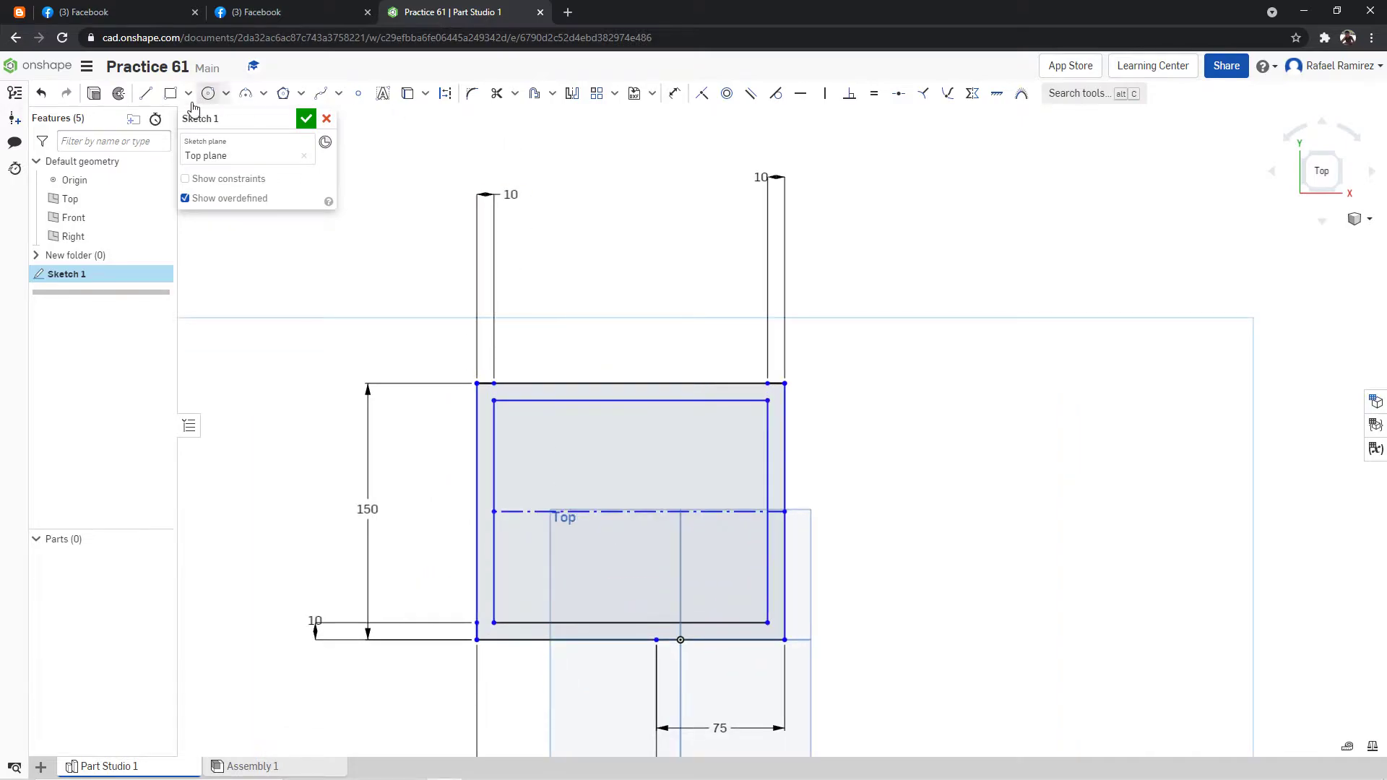
click(238, 12)
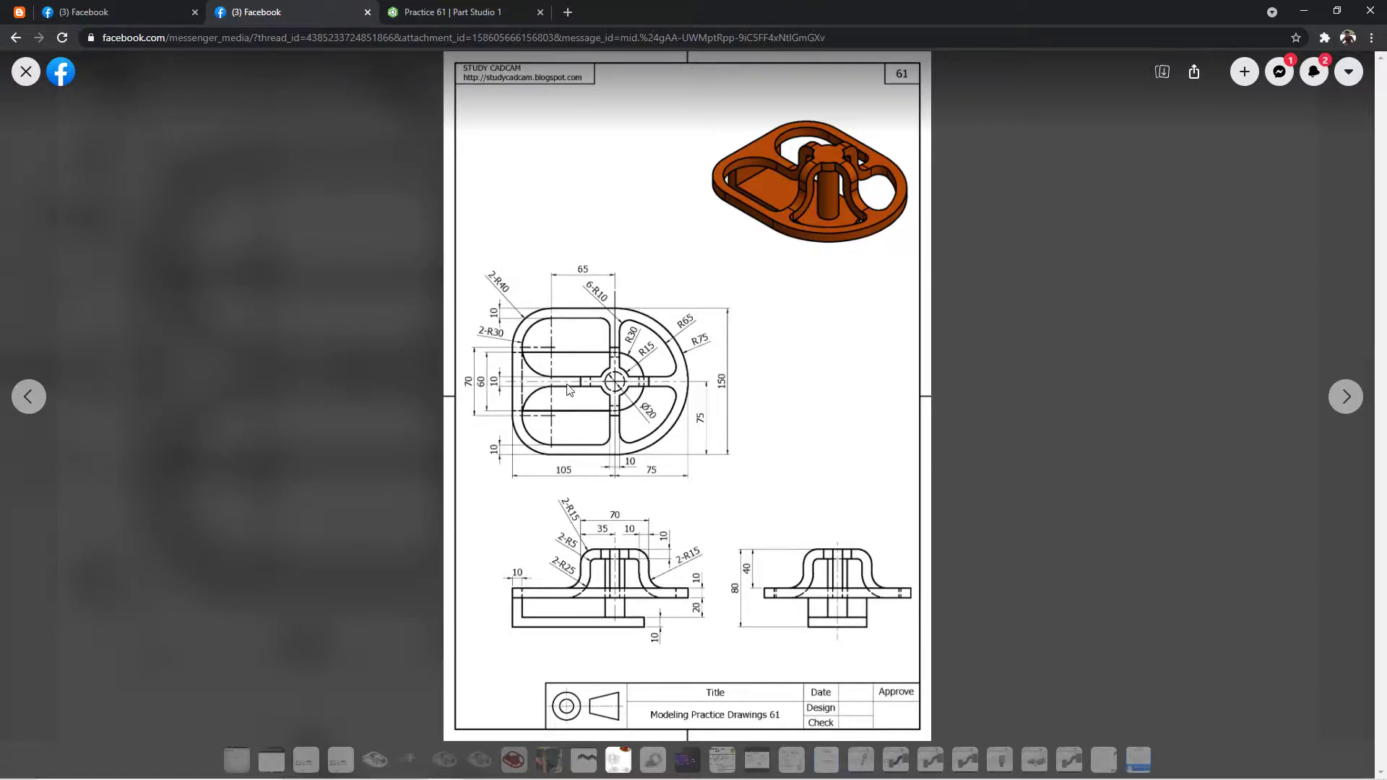
click(437, 16)
click(146, 93)
click(495, 511)
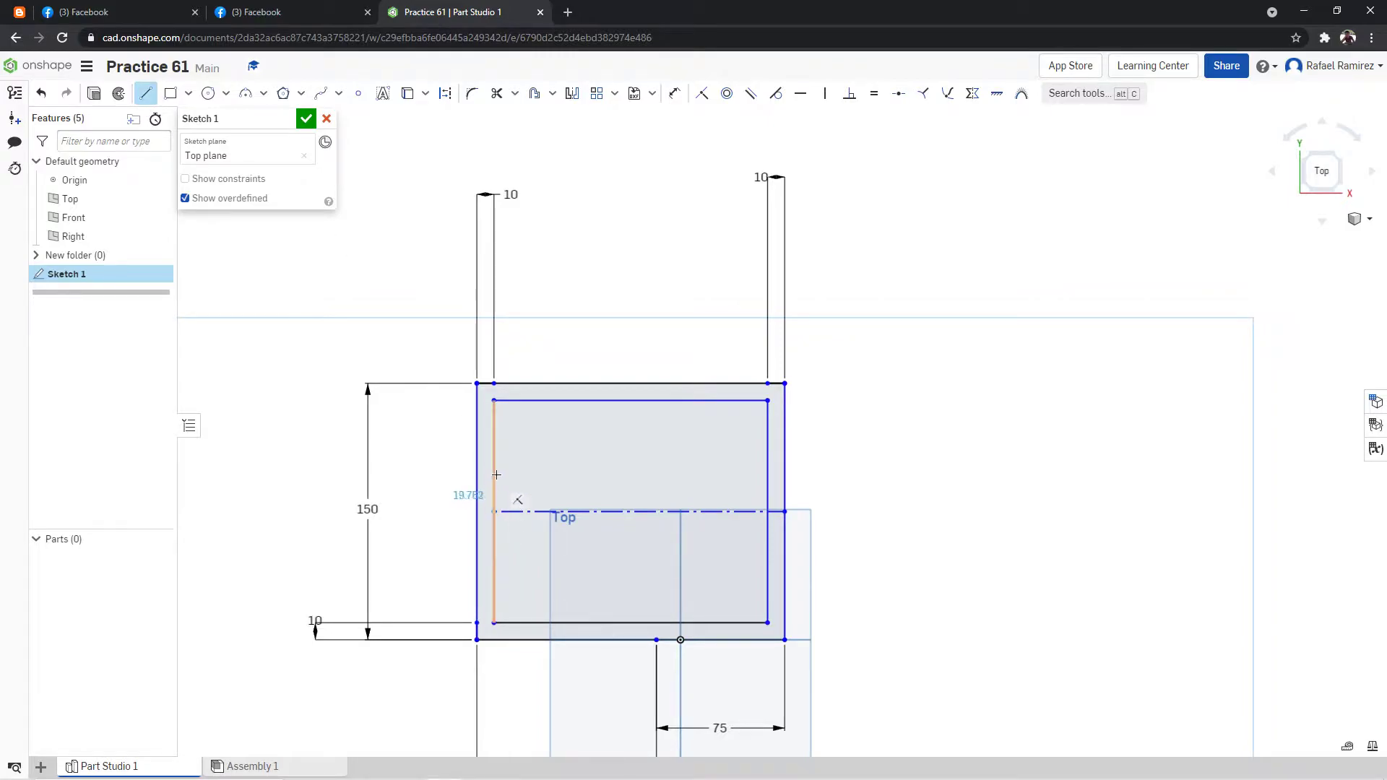
text(30)
key(Return)
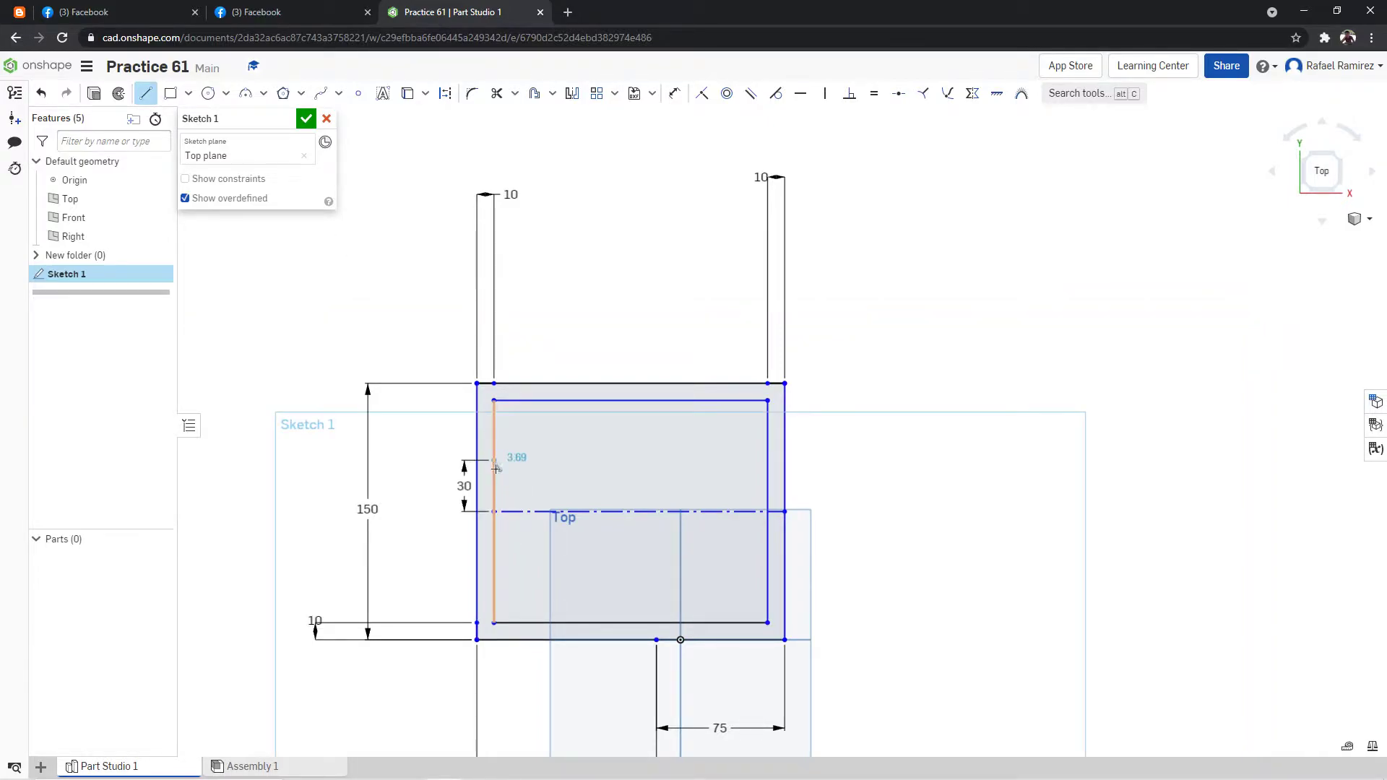
click(767, 460)
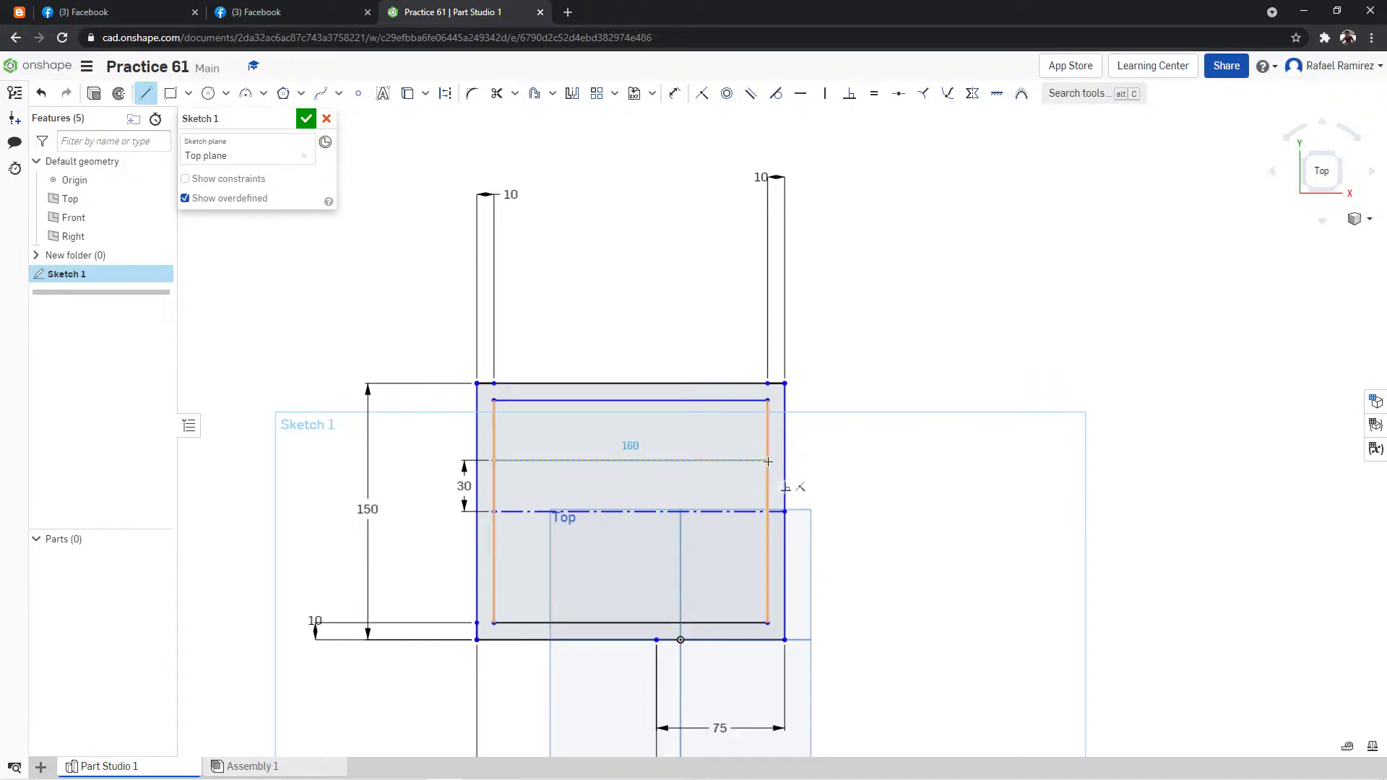
Draw a matching horizontal line 30 mm below the centerline across the inner rectangle.
click(150, 99)
click(493, 512)
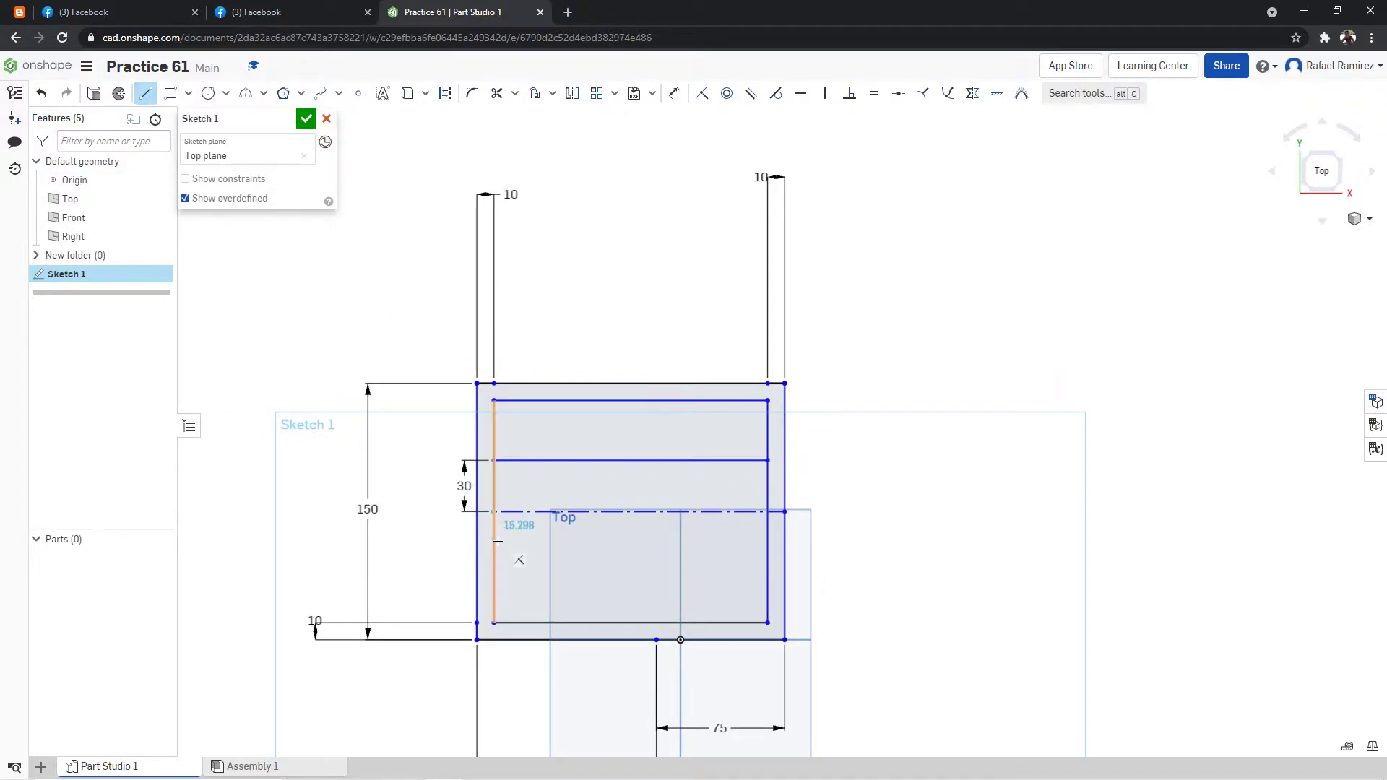
text(30)
key(Return)
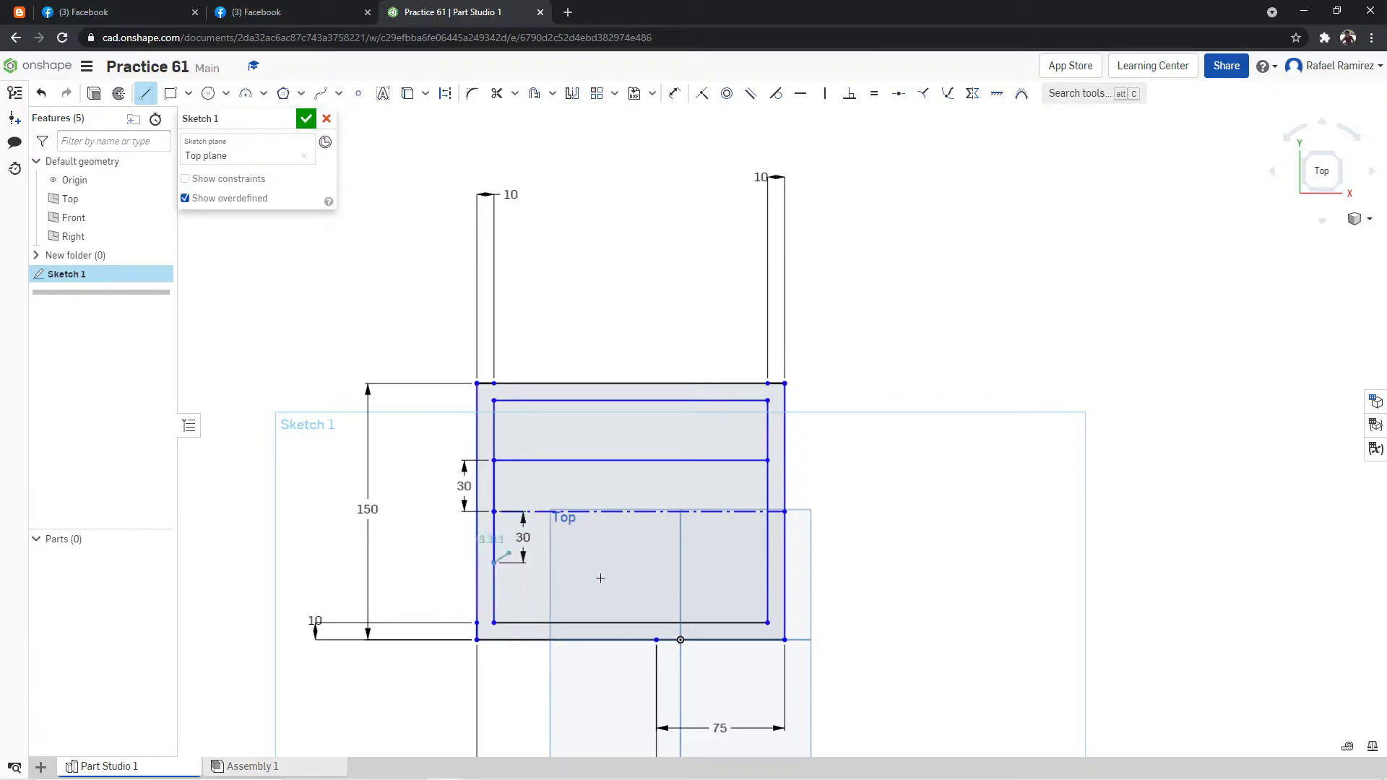
Review the reference drawing and draw a vertical construction line from the origin up to the inner rectangle's top edge.
click(232, 12)
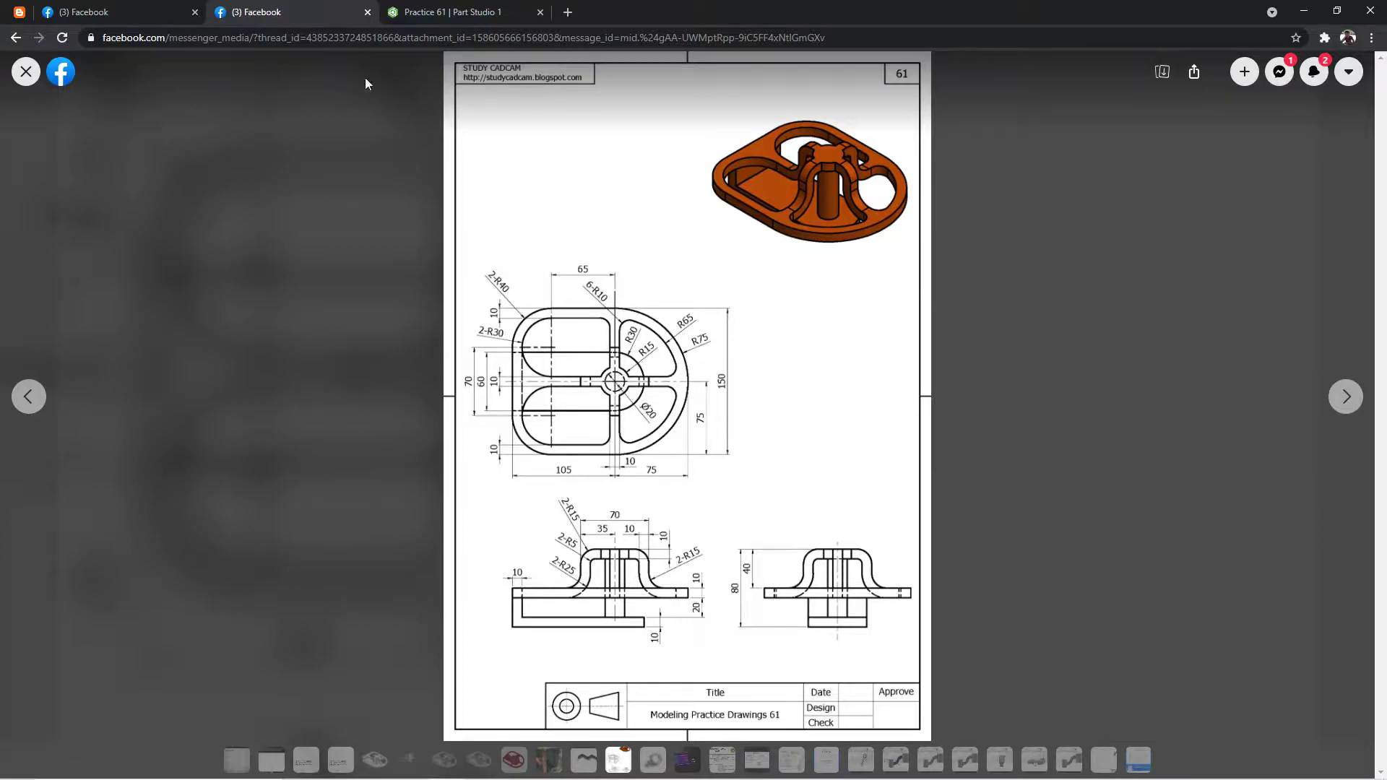
click(435, 12)
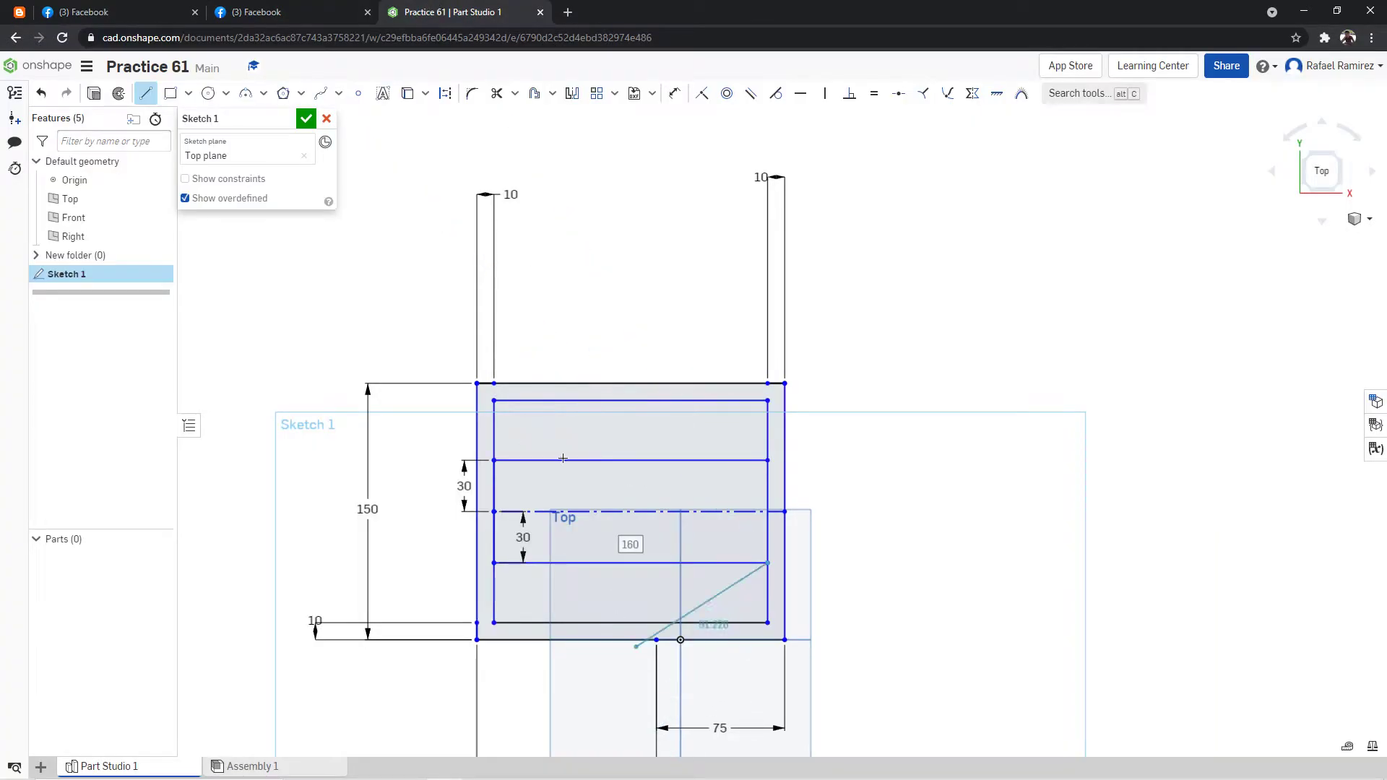
click(145, 93)
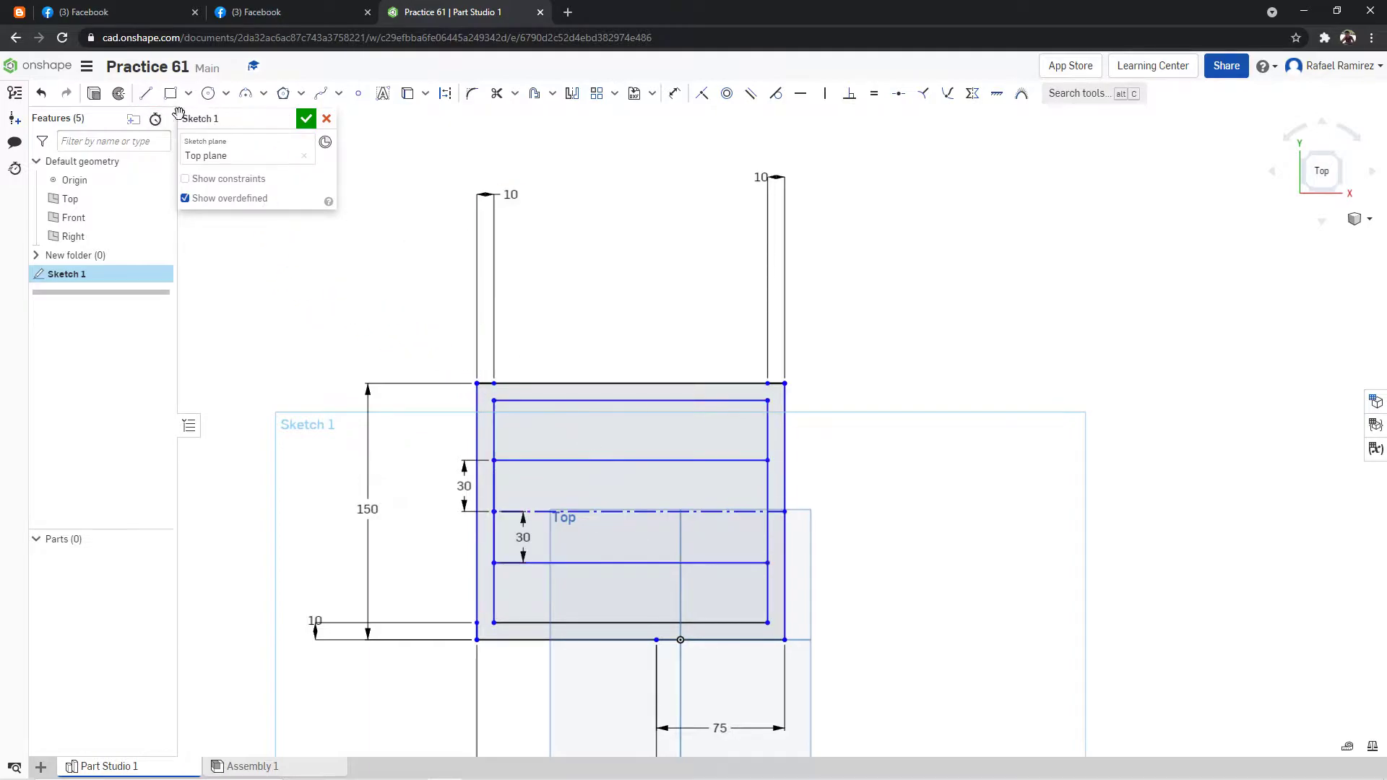
click(146, 93)
click(445, 94)
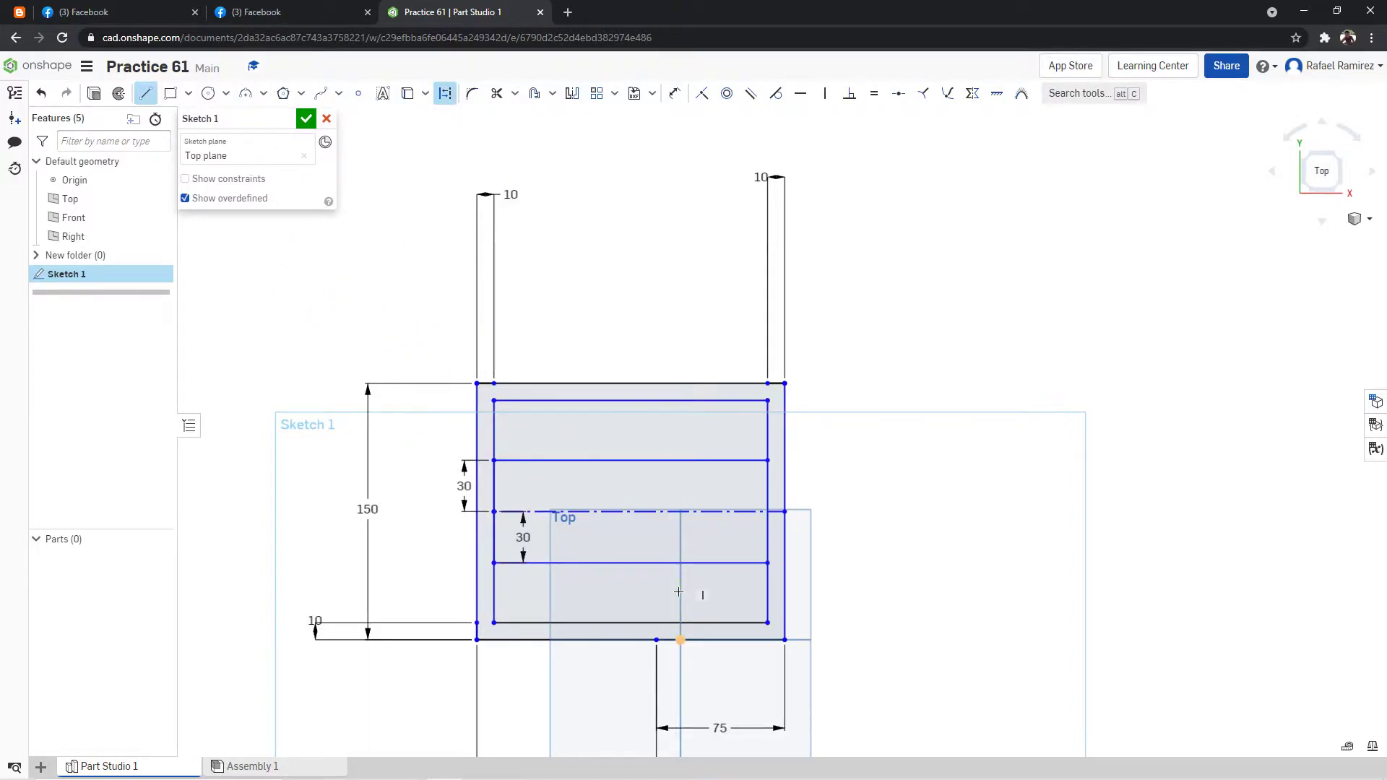
click(680, 640)
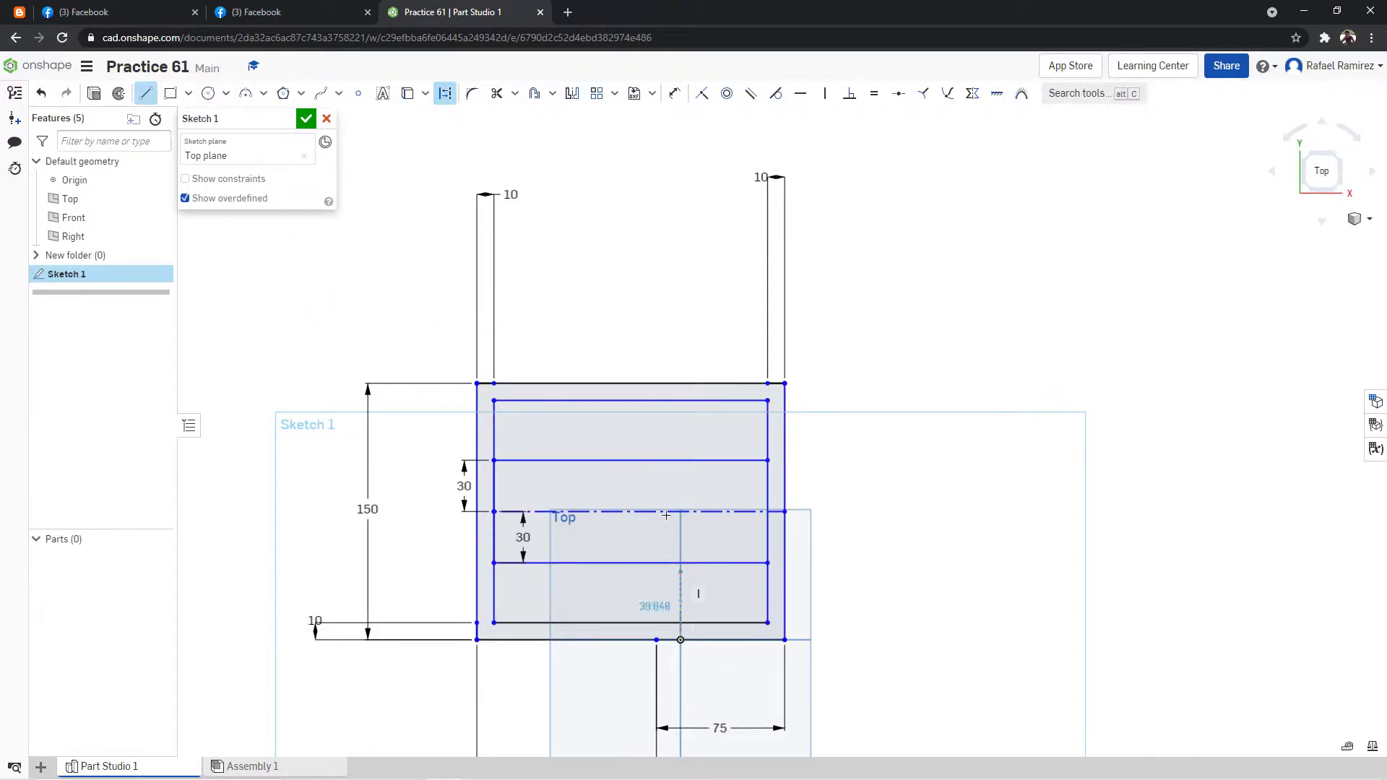
click(680, 403)
key(Escape)
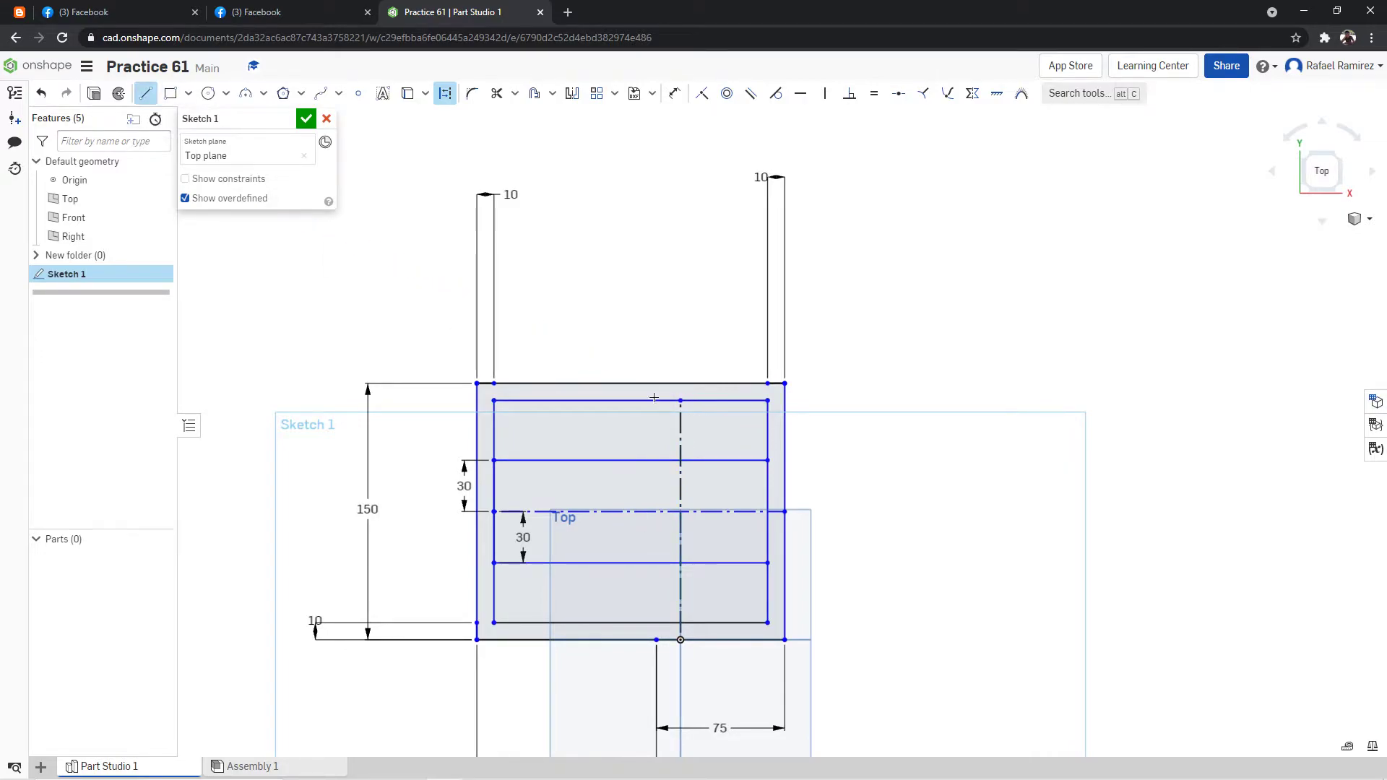
Draw a solid 60 mm vertical line along the vertical construction line, connecting the two horizontal lines above and below the centerline.
click(681, 460)
key(Escape)
click(680, 461)
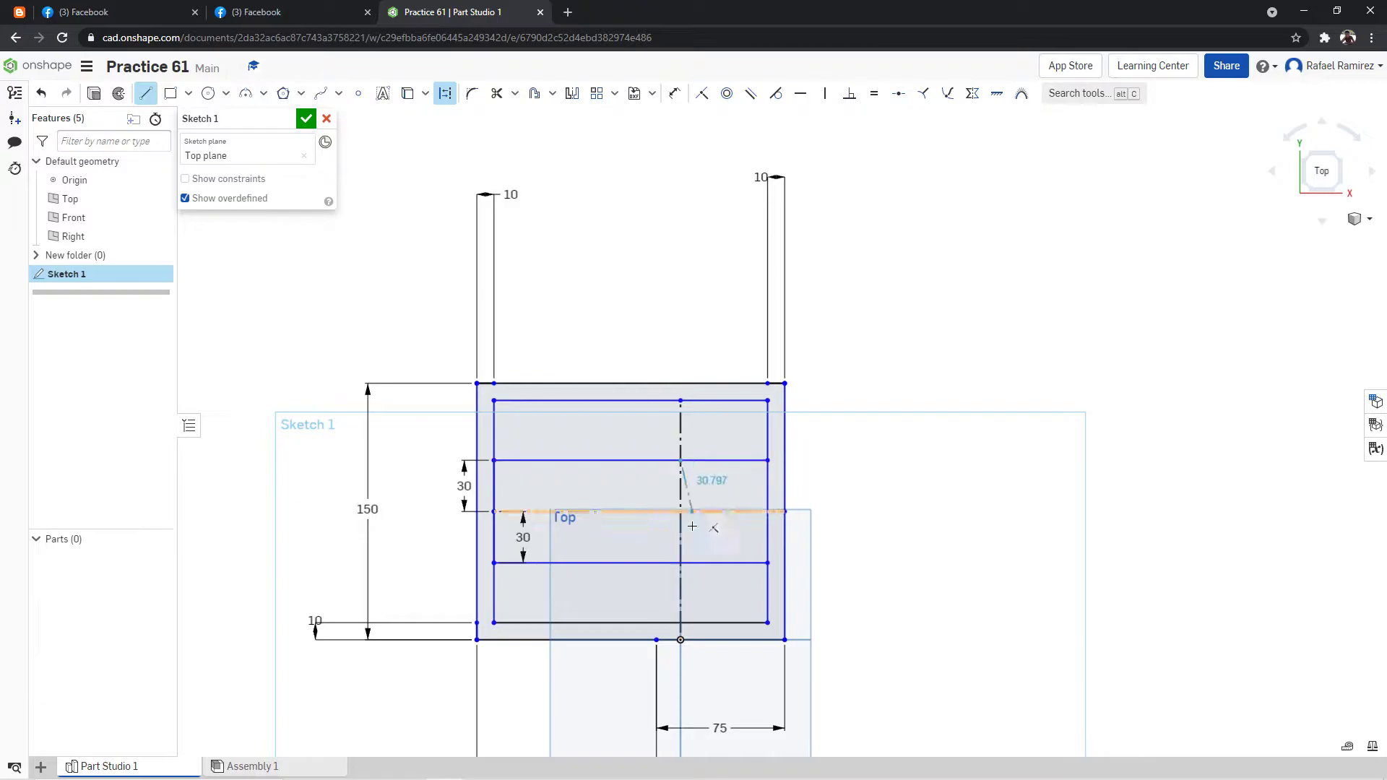
click(445, 93)
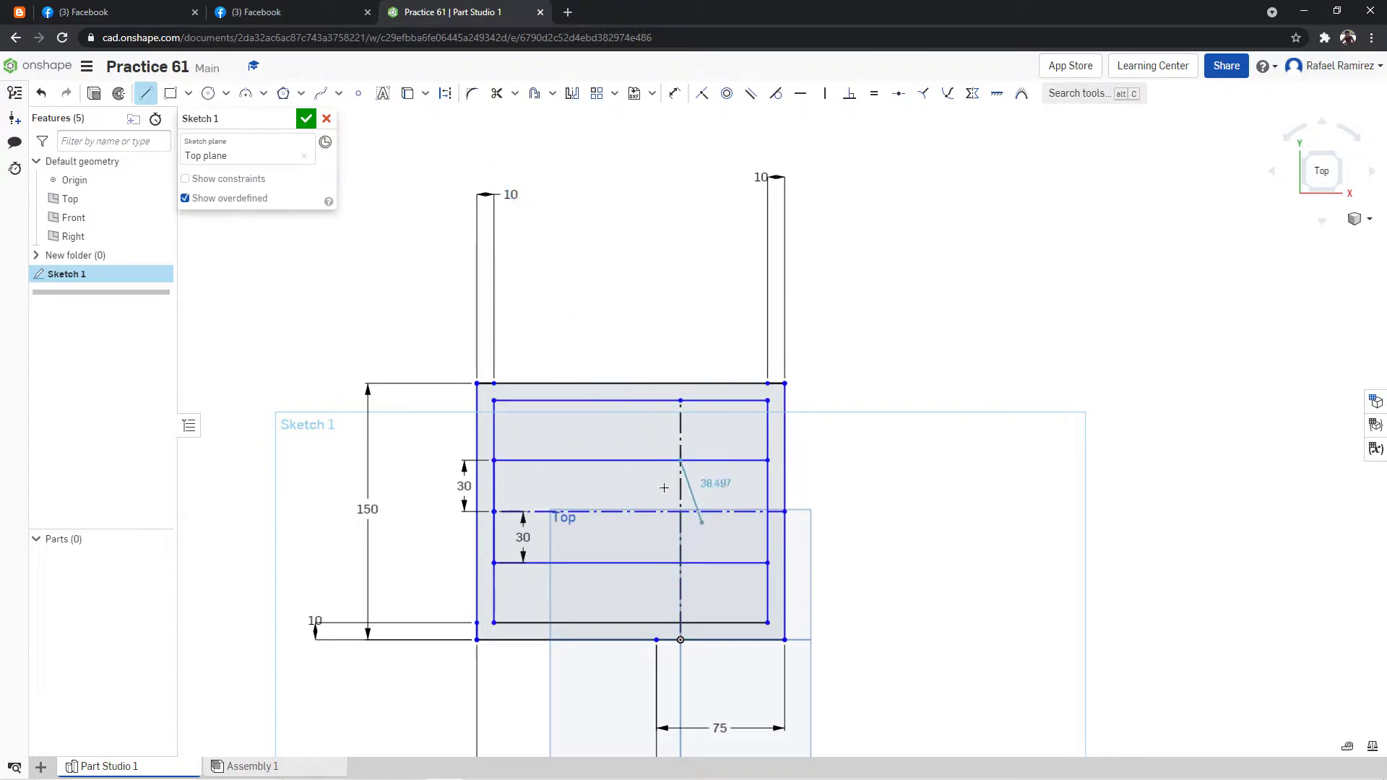
click(680, 562)
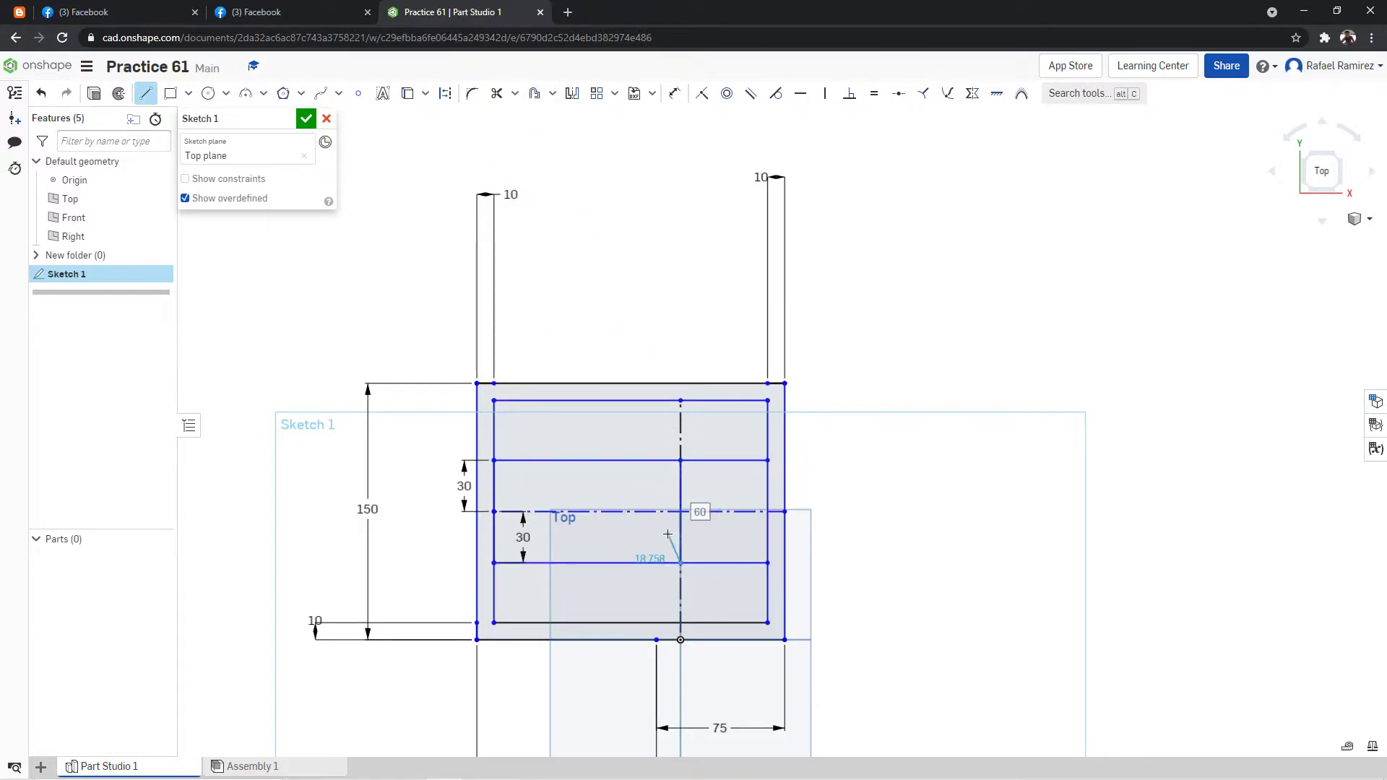
Draw a 60 mm diameter circle centred where the vertical line crosses the horizontal centerline.
click(208, 93)
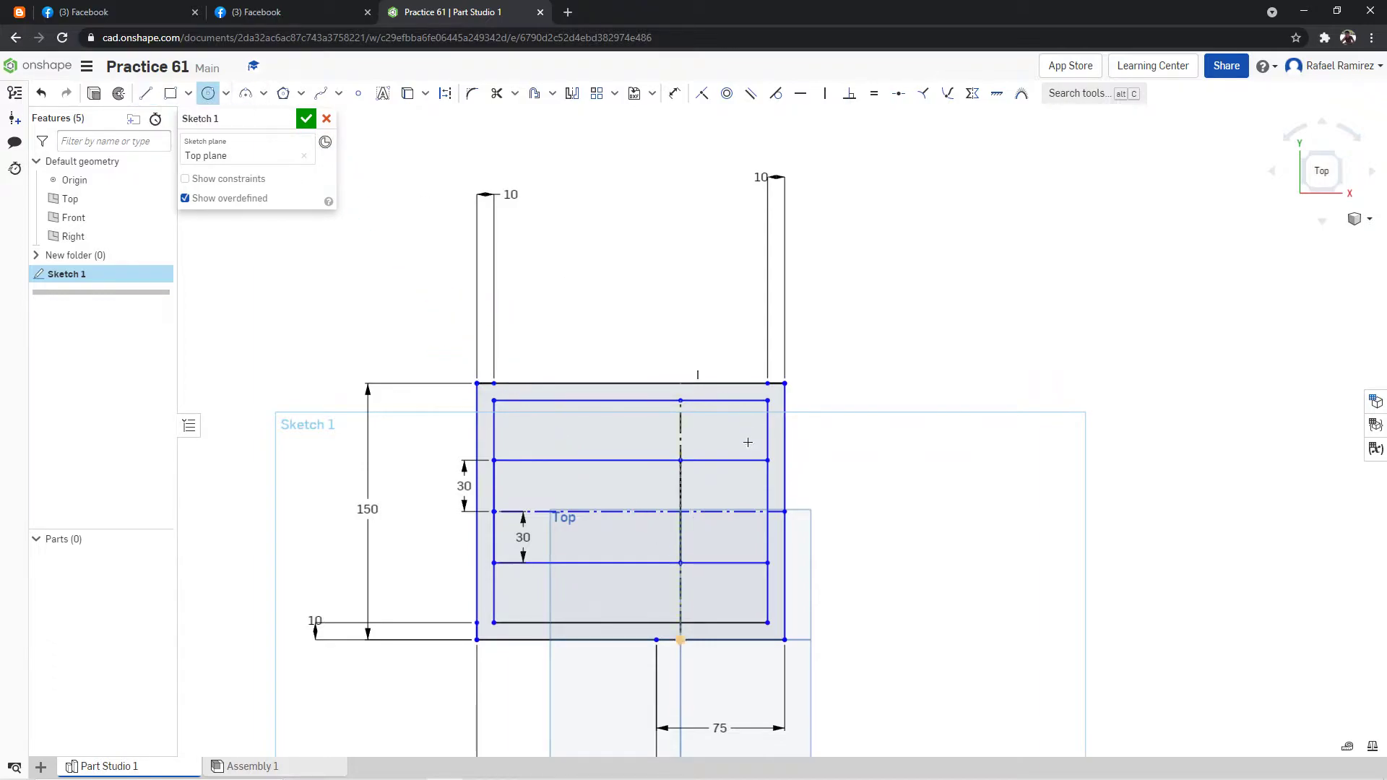
click(680, 511)
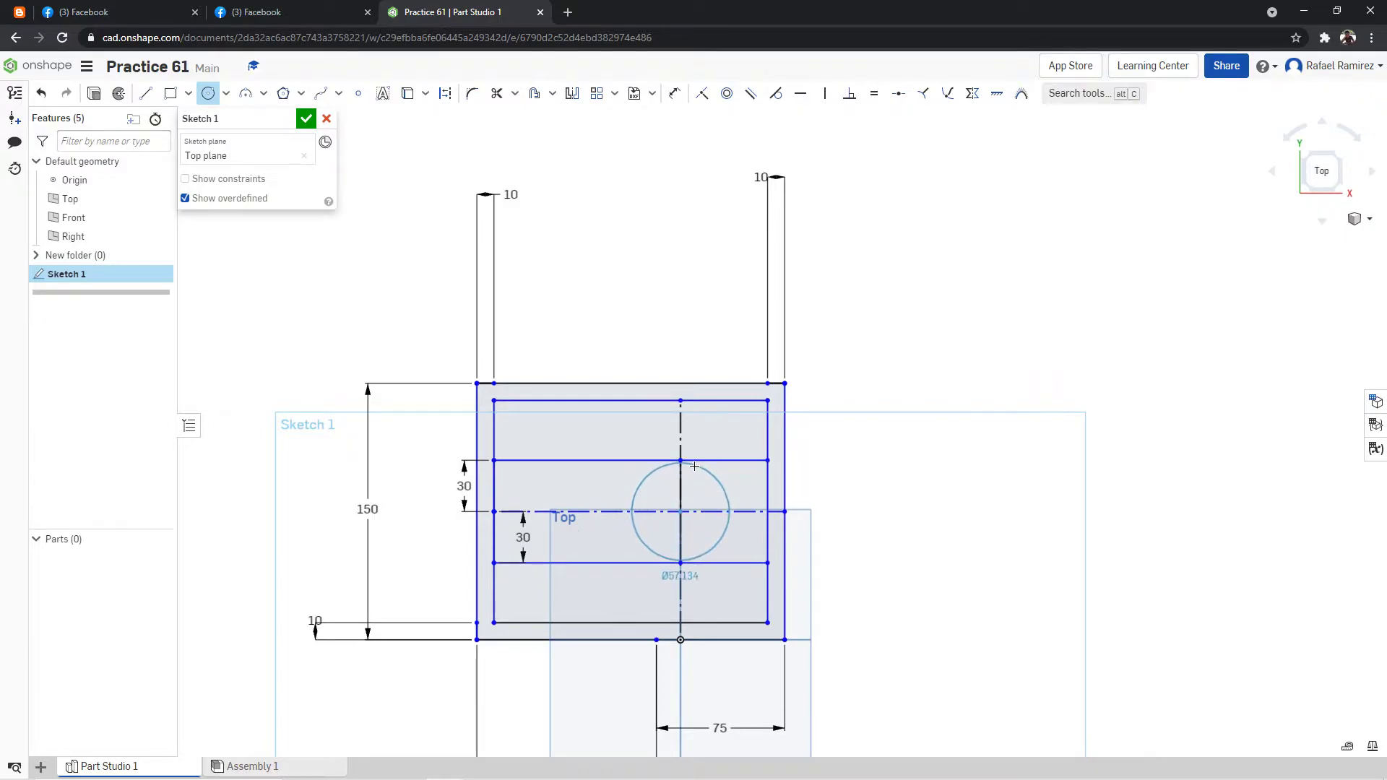
click(718, 482)
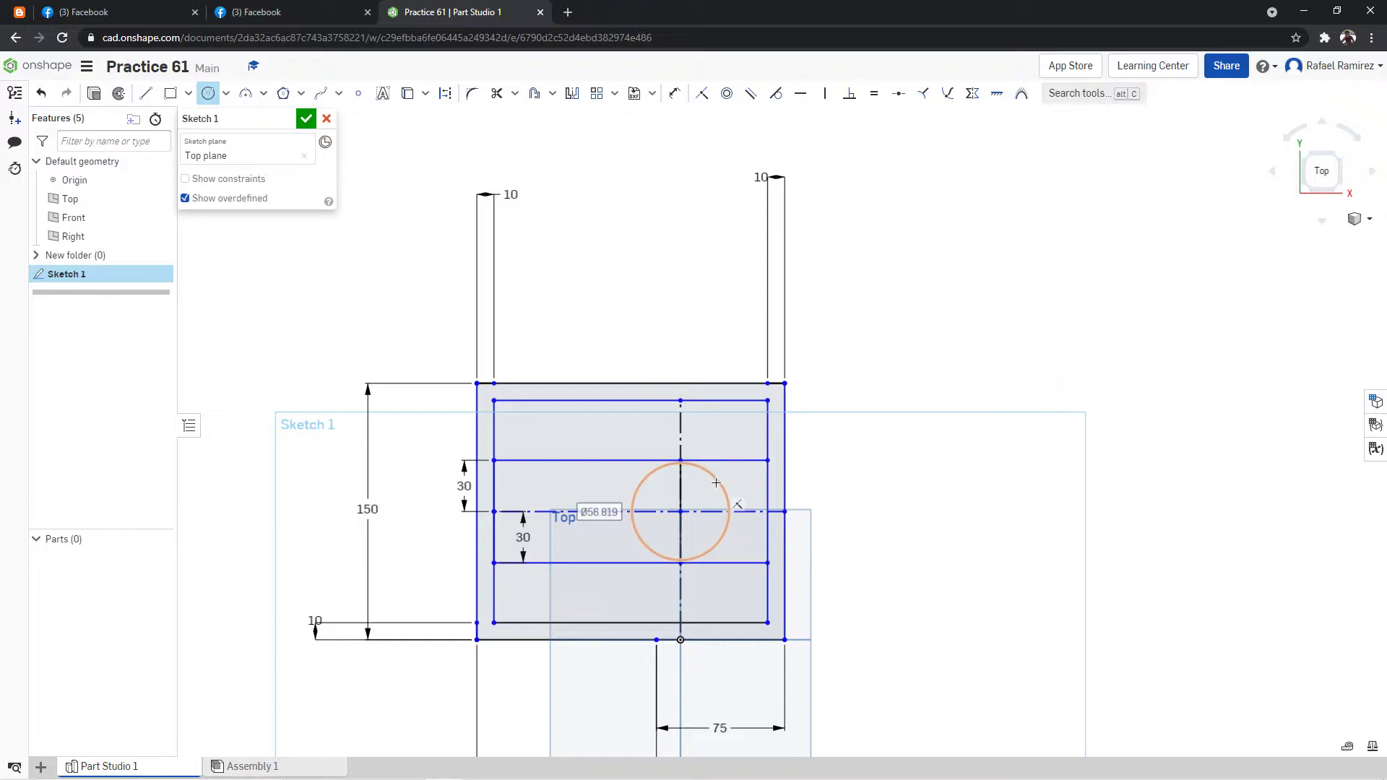
text(60)
key(Return)
Trim away the circle's left half, the vertical line through it, and the vertical construction line segments above and below.
key(m)
click(647, 476)
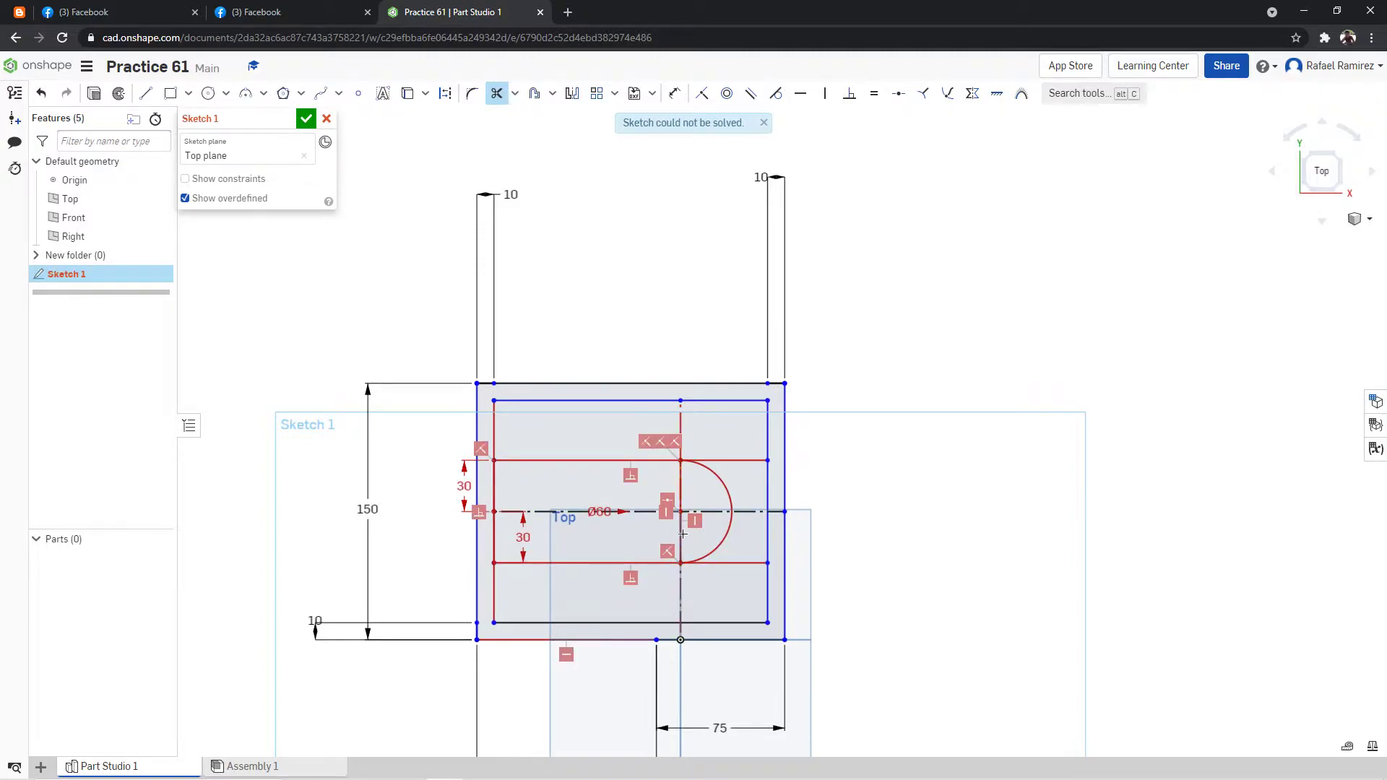
click(682, 489)
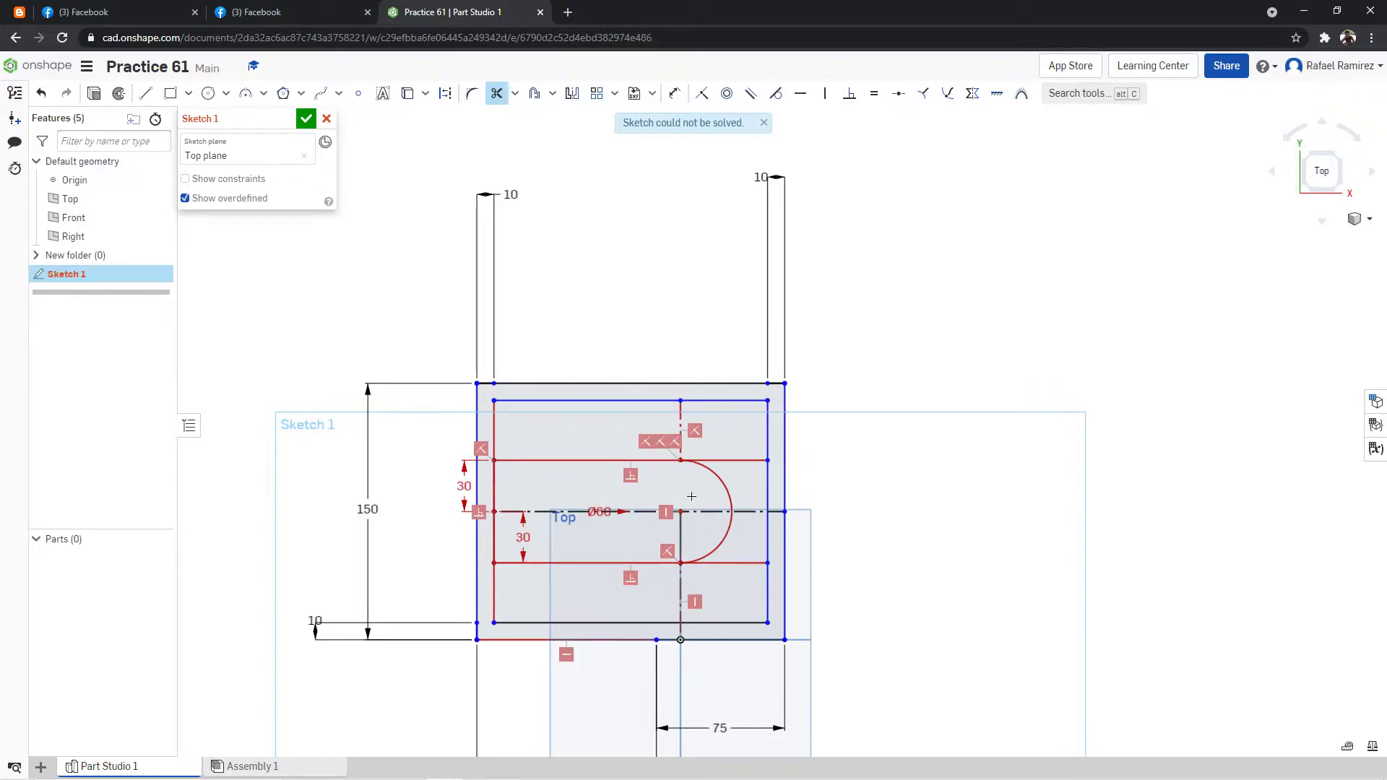
click(683, 437)
click(682, 582)
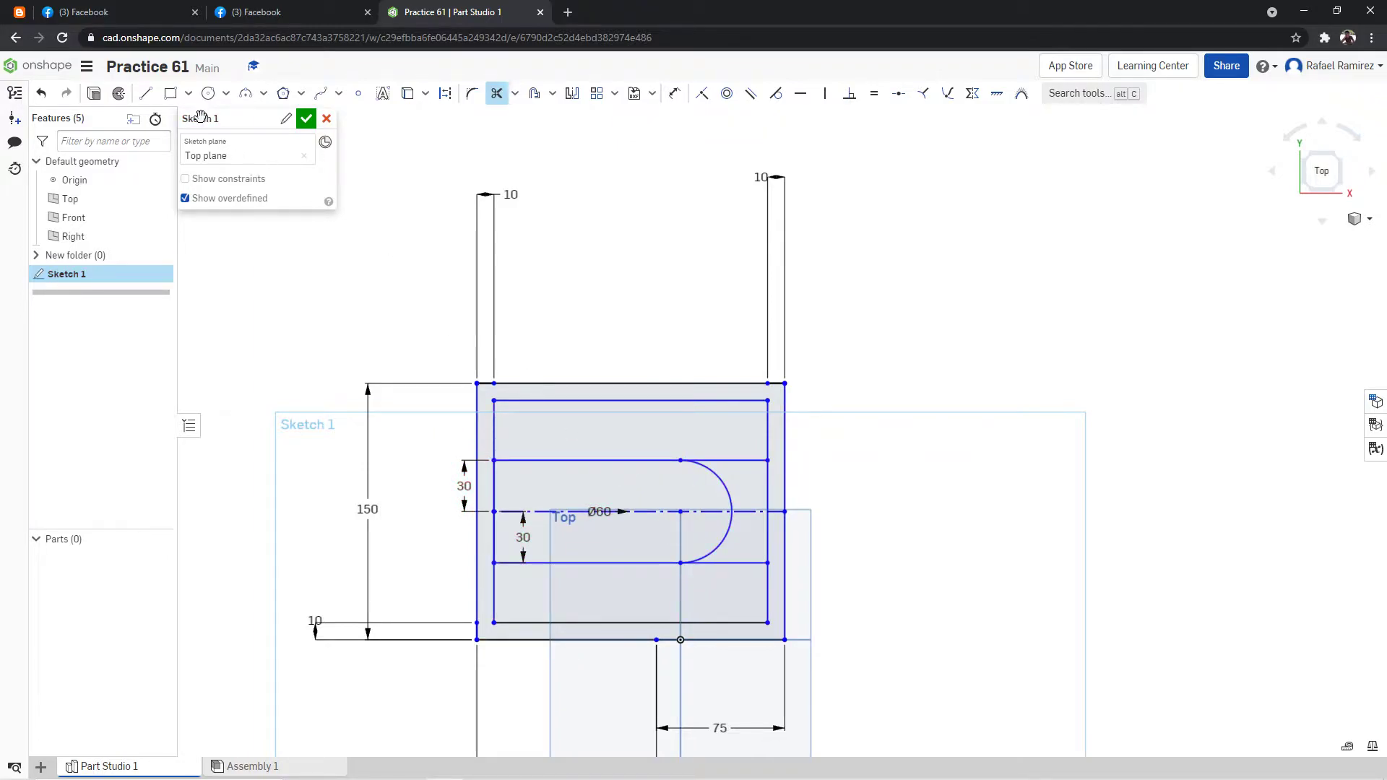
Trim the horizontal centerline inside the half circle and between the arc and the inner rectangle's right edge.
click(707, 510)
click(742, 515)
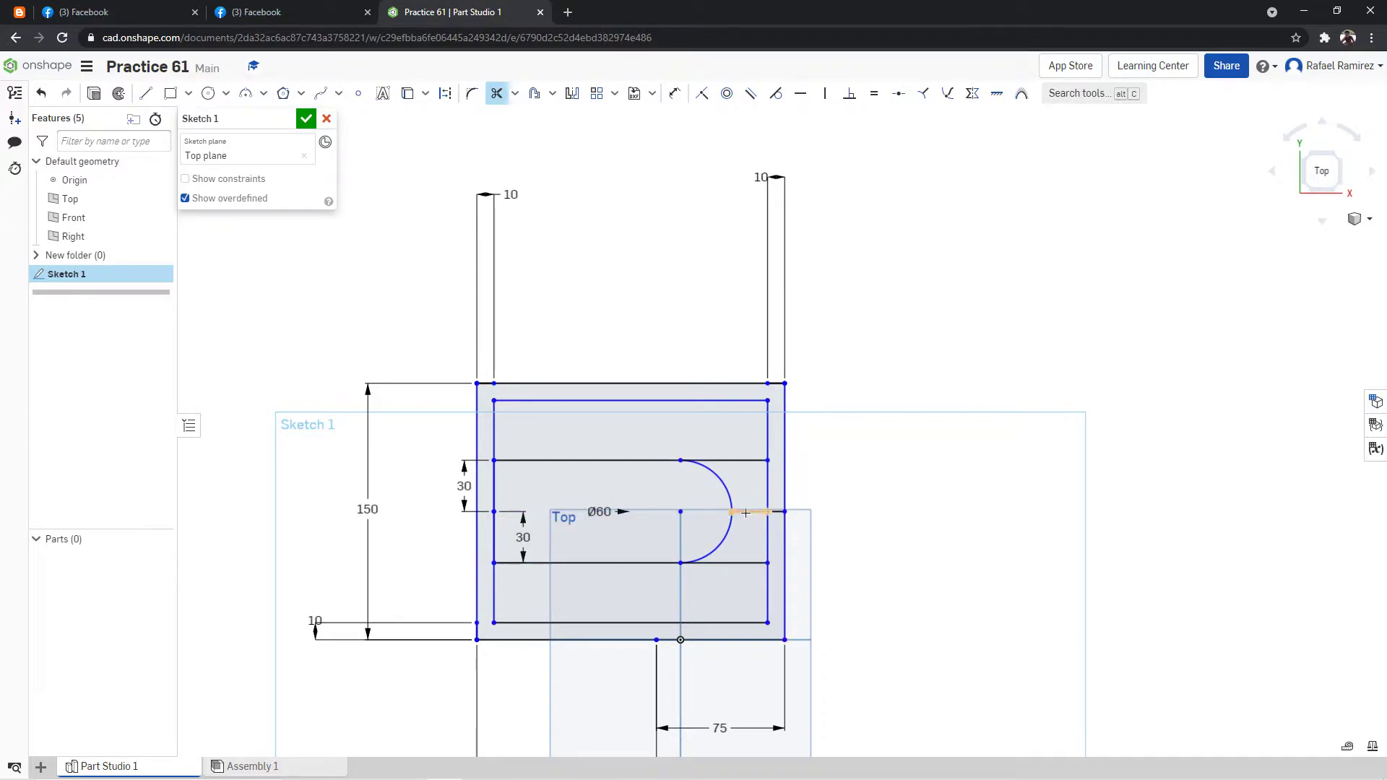
click(147, 94)
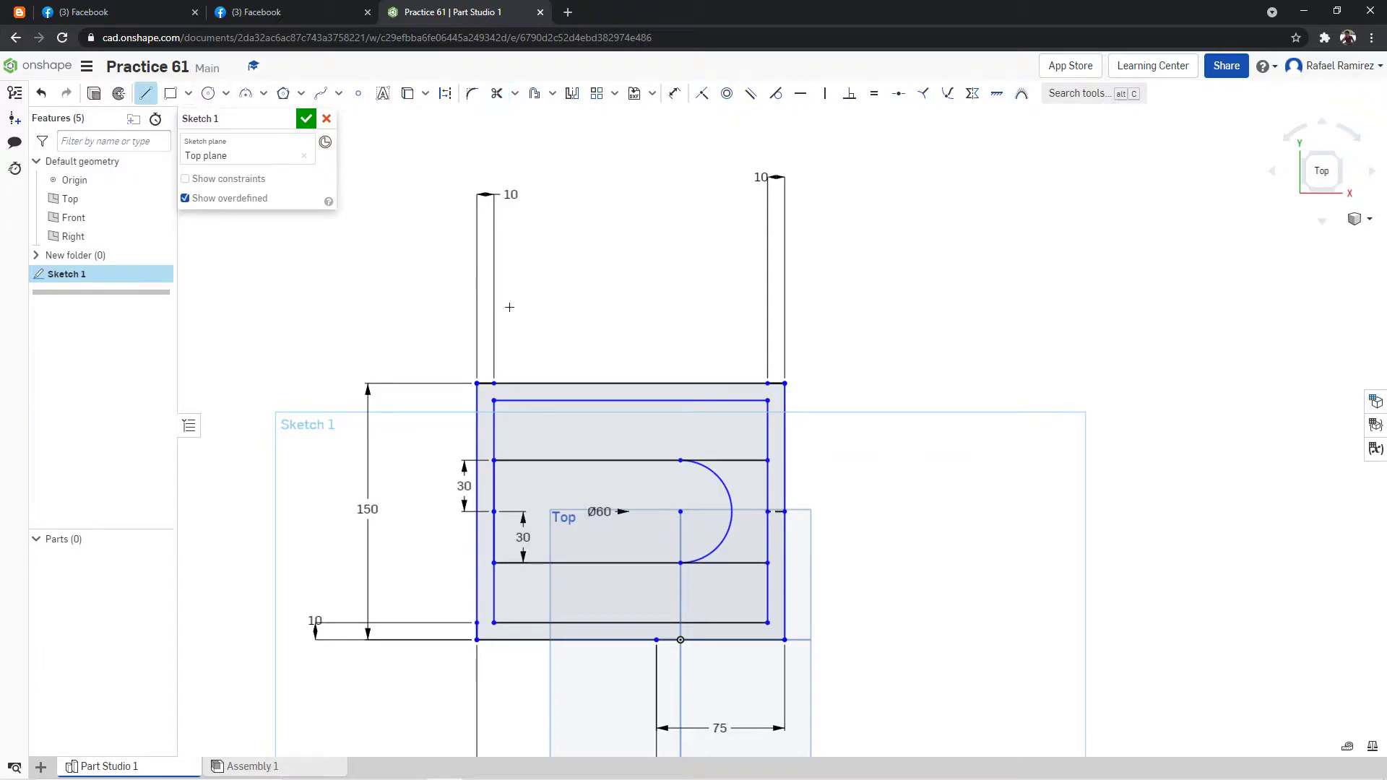
Trim both horizontal lines beyond the arc and the leftover centerline stub near the right edge, and finish the sketch.
click(497, 93)
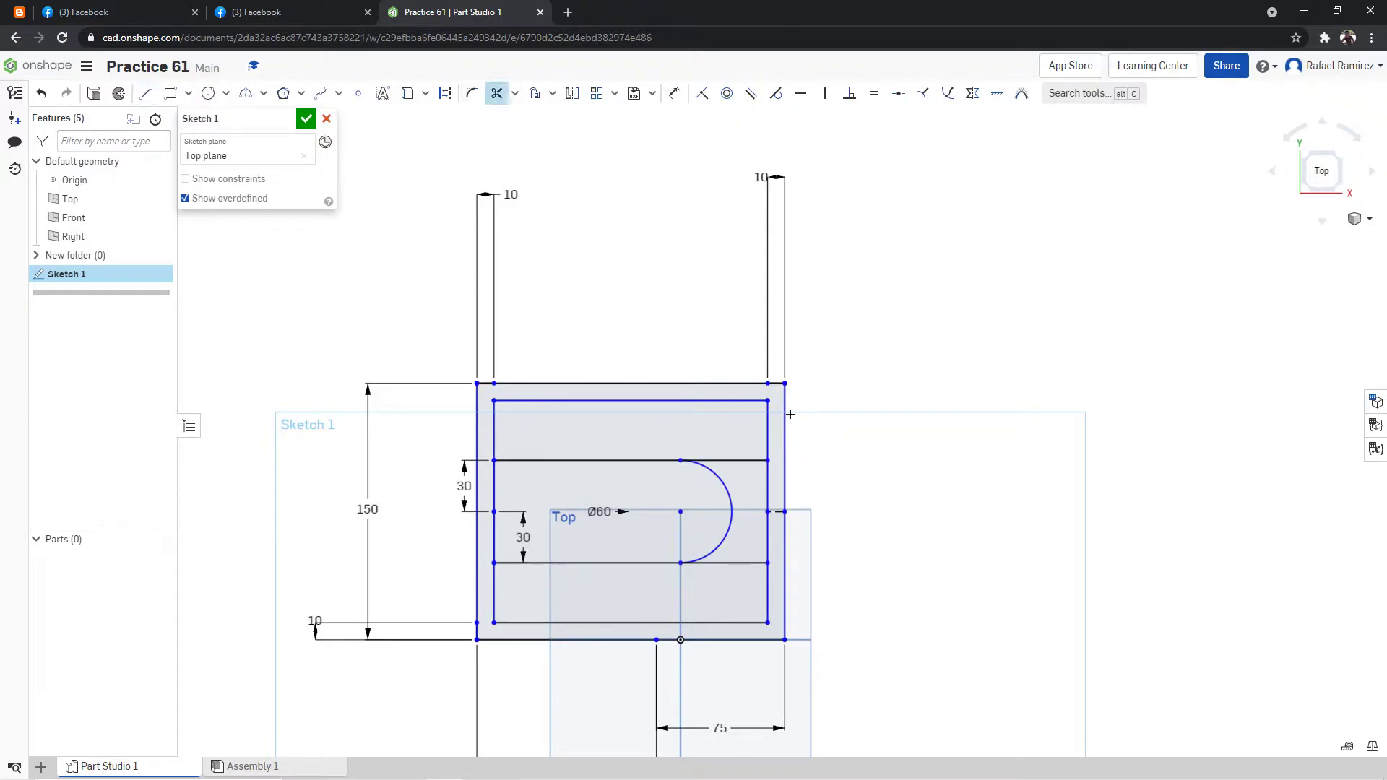
click(718, 461)
click(744, 563)
click(767, 511)
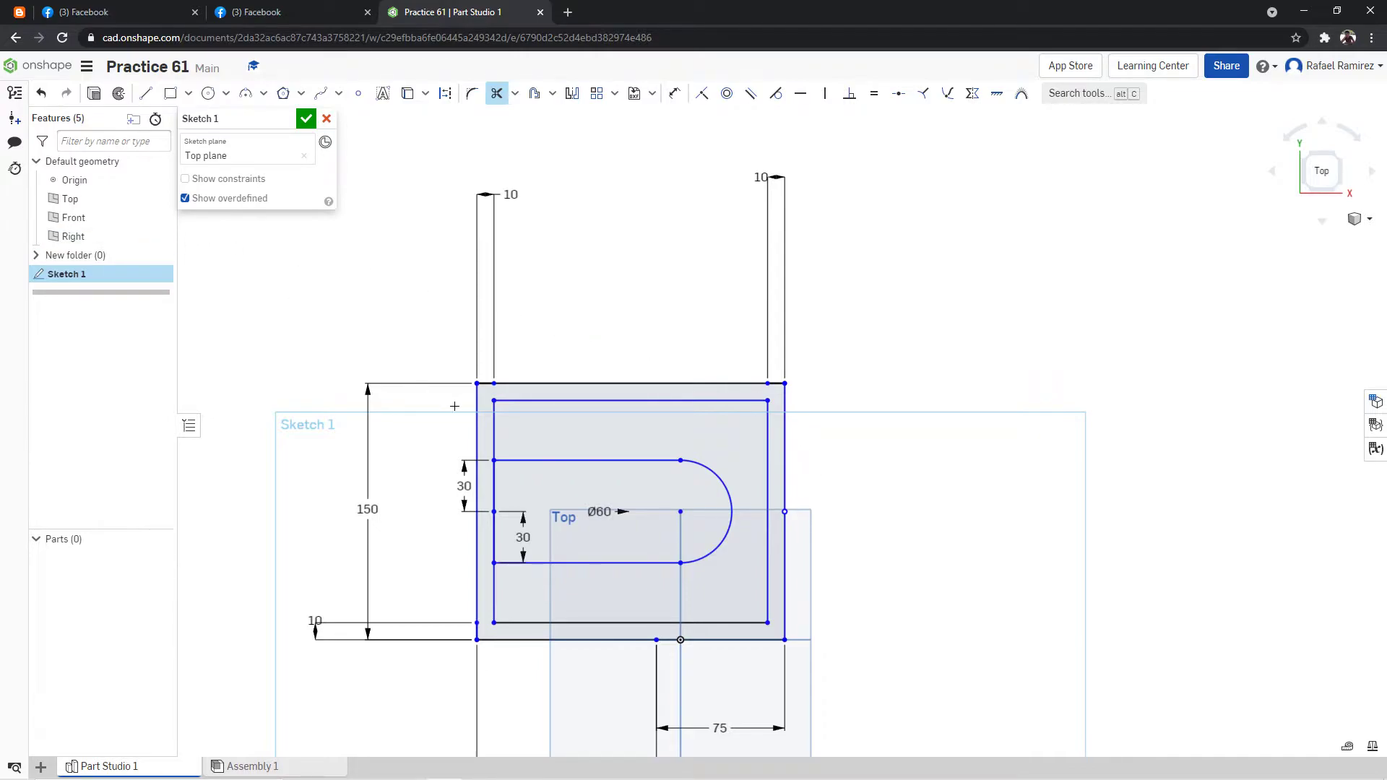
click(145, 94)
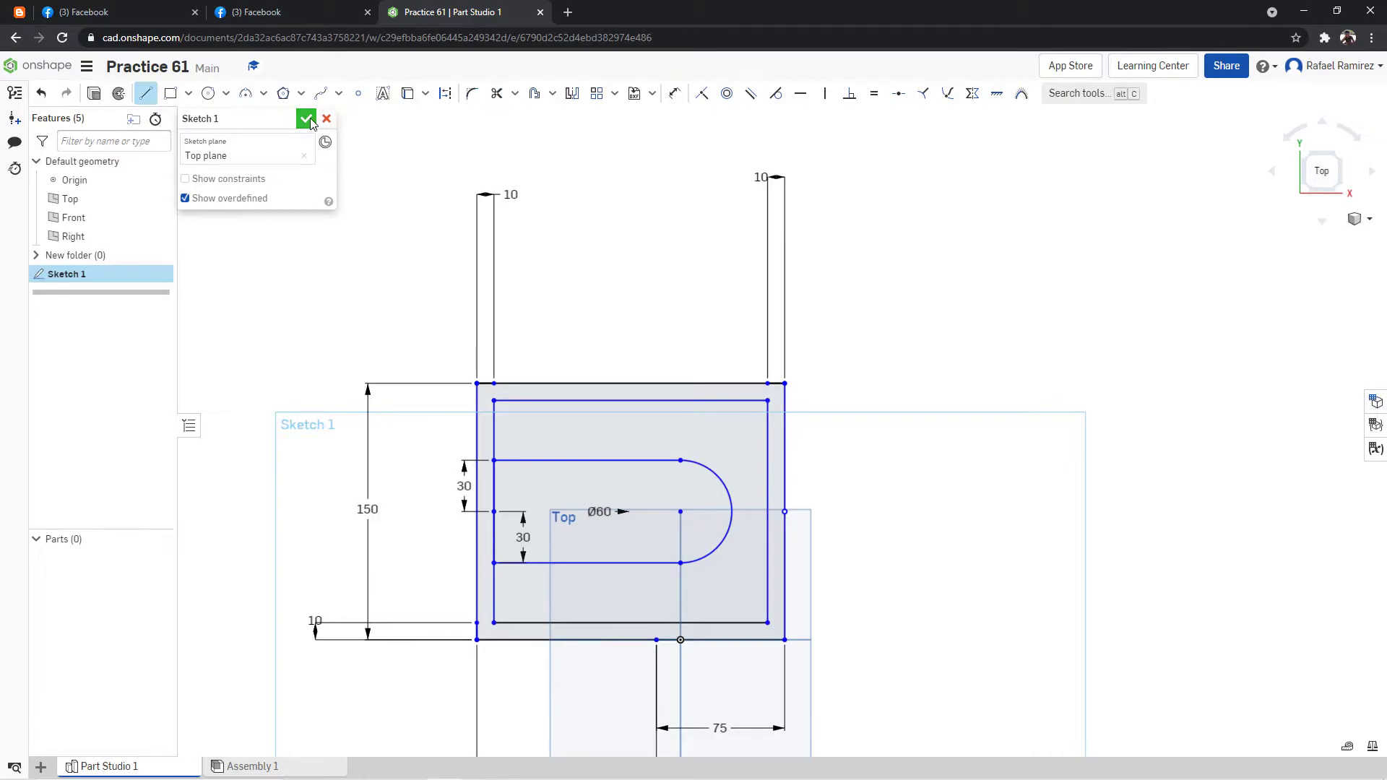
click(307, 120)
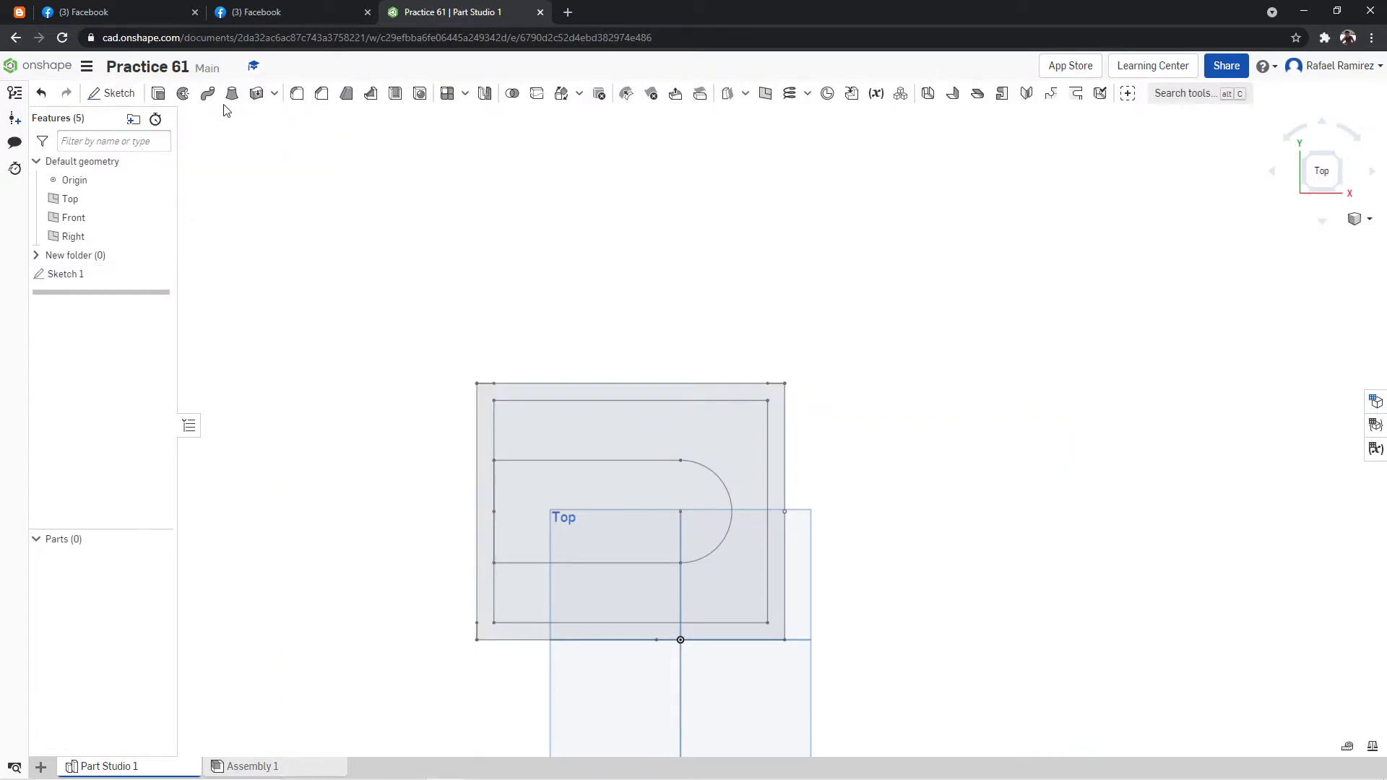
Extrude the round-ended region of the sketch 10 mm as a new solid, checking the thickness in the reference drawing.
click(163, 99)
click(684, 490)
mouse_move(867, 474)
right_down()
mouse_move(867, 403)
mouse_move(466, 138)
right_up()
click(283, 16)
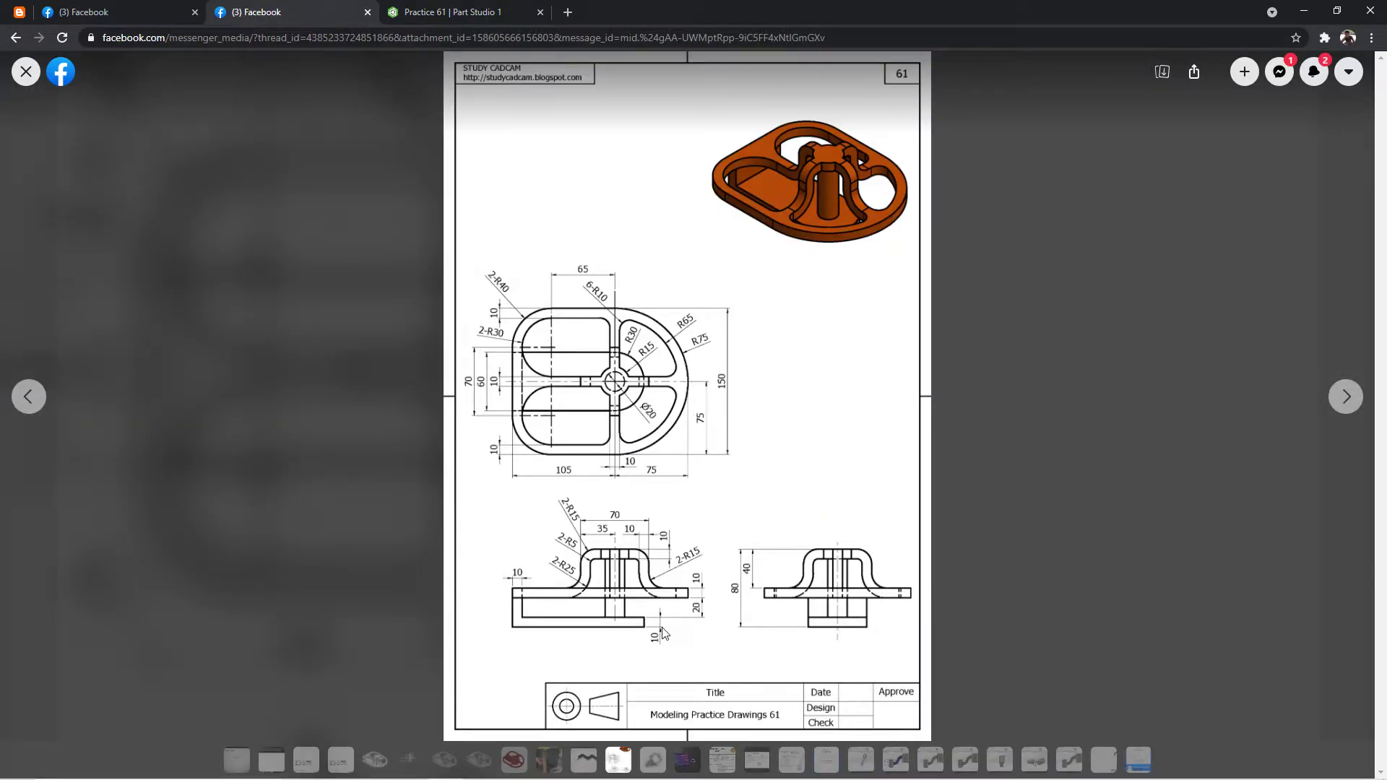
click(498, 13)
click(301, 236)
text(10)
key(Return)
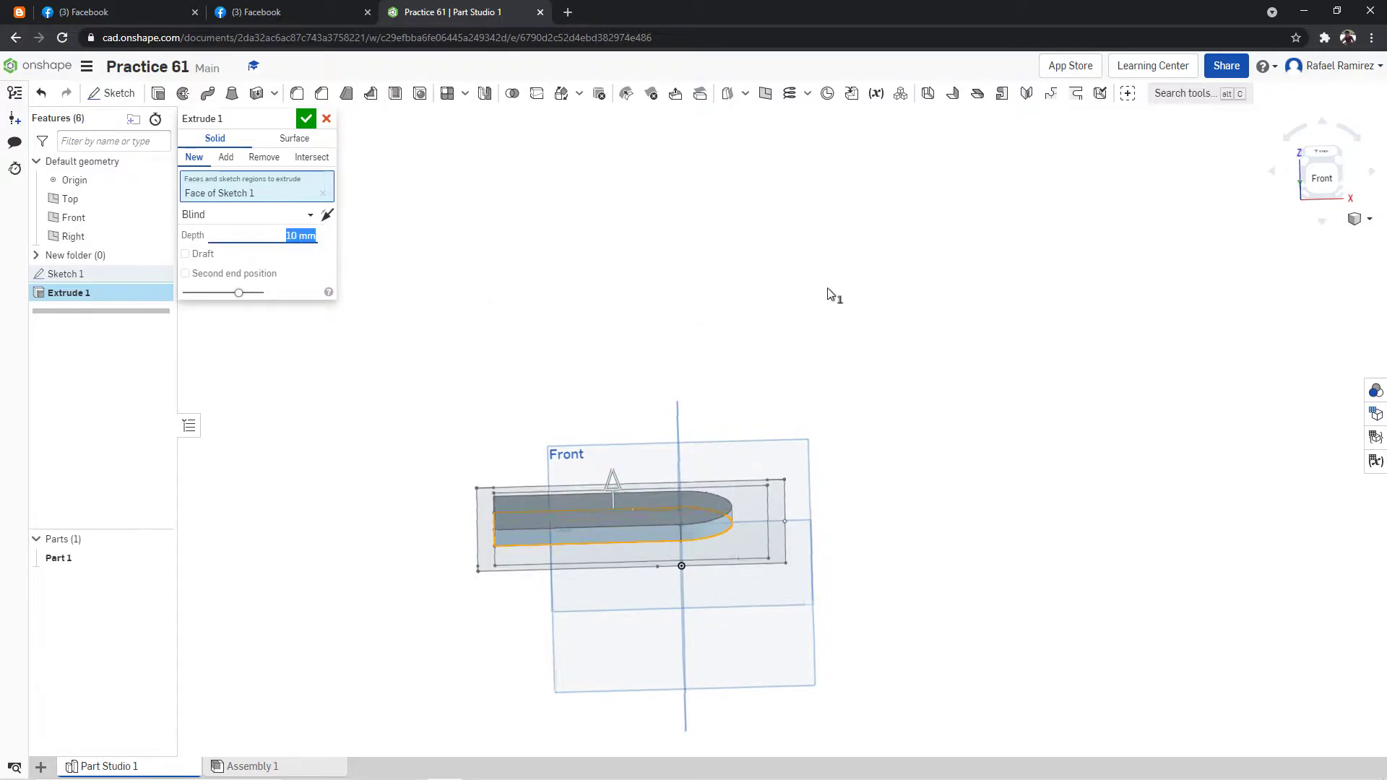
right_drag(829, 286, 711, 284)
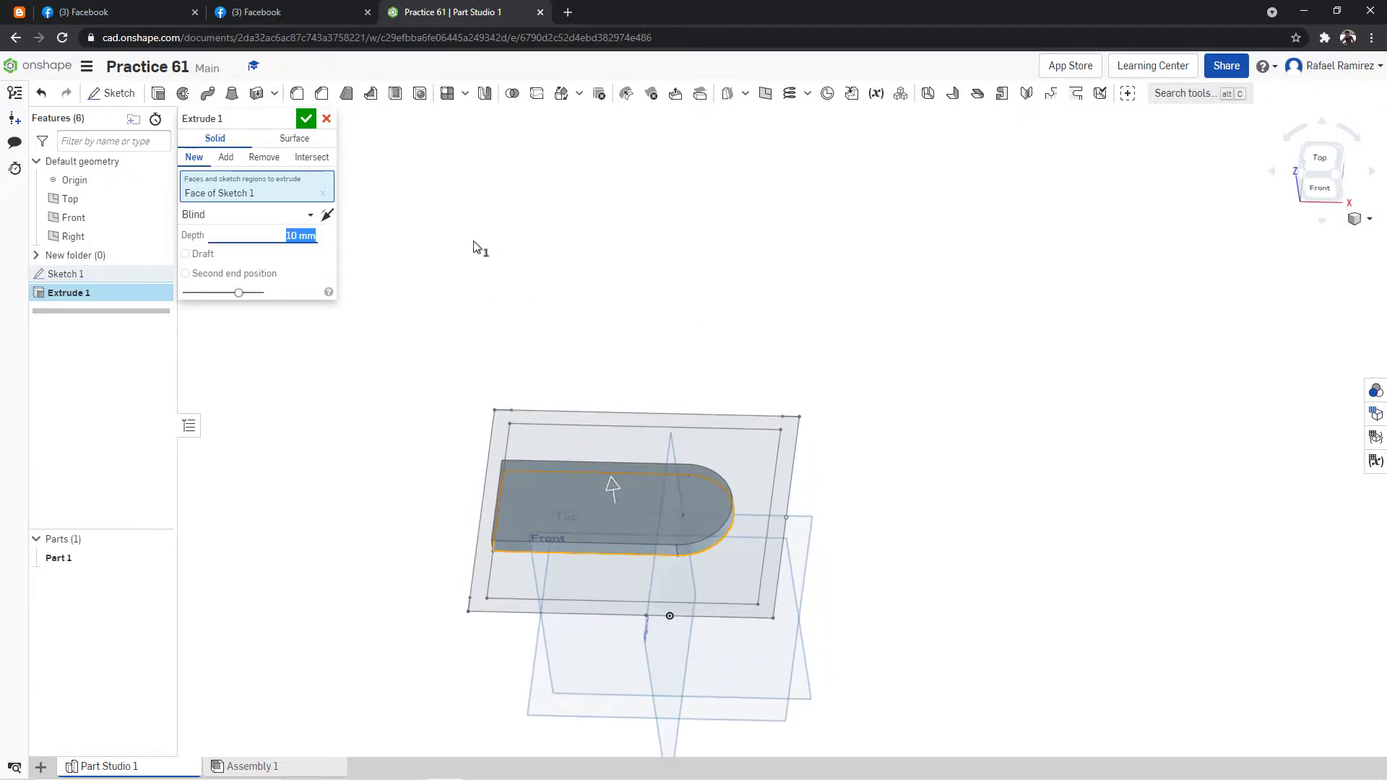
click(314, 119)
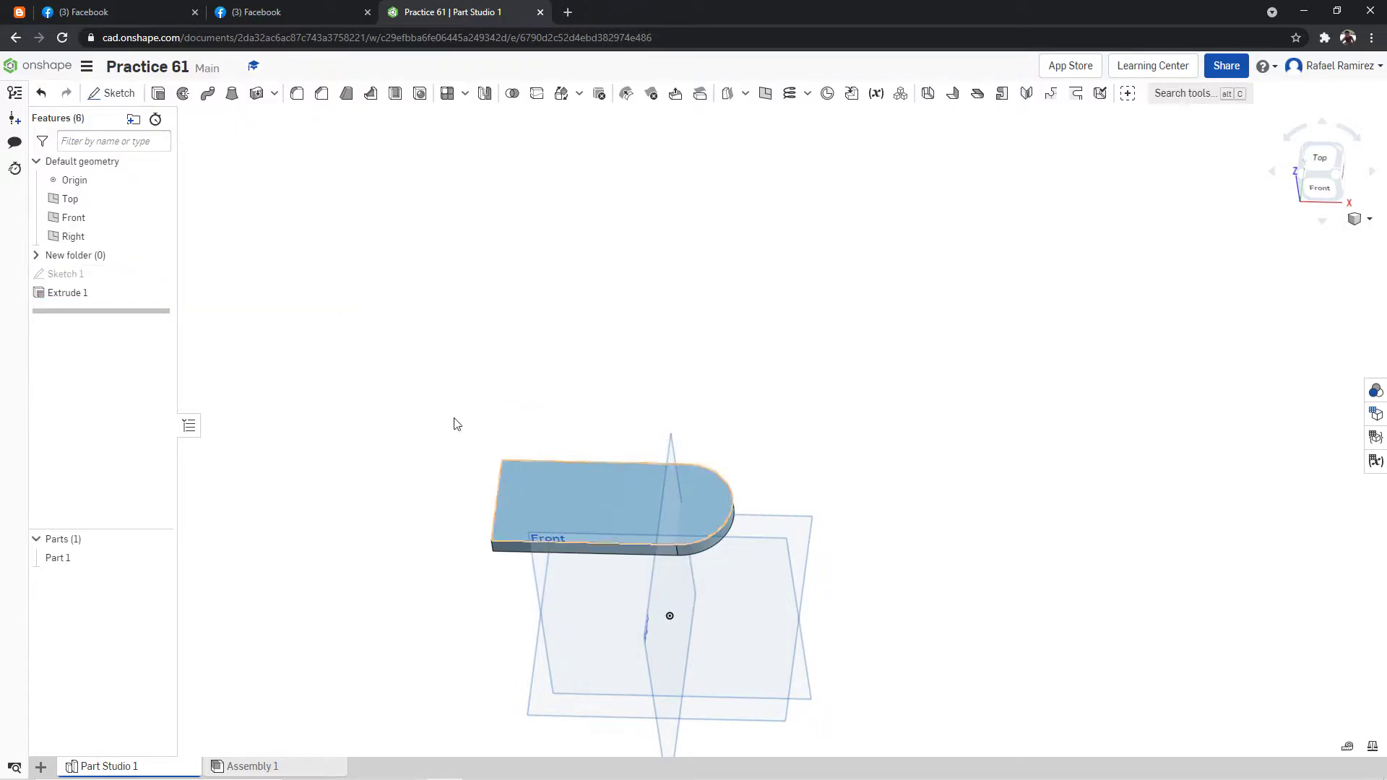
Consult the reference drawing's side view and start a new sketch on the top face of the extruded base.
key(ctrl+Tab)
key(ctrl+Tab)
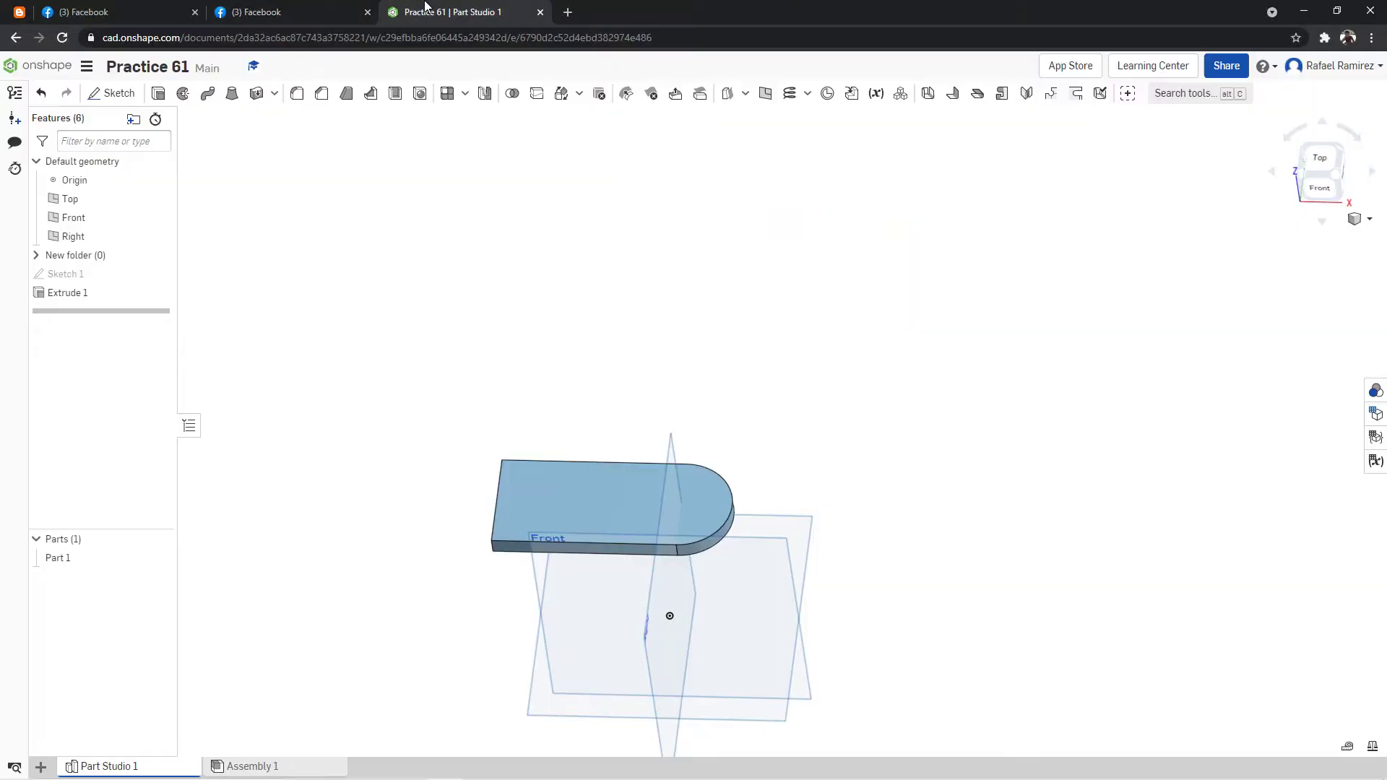
click(419, 12)
click(282, 16)
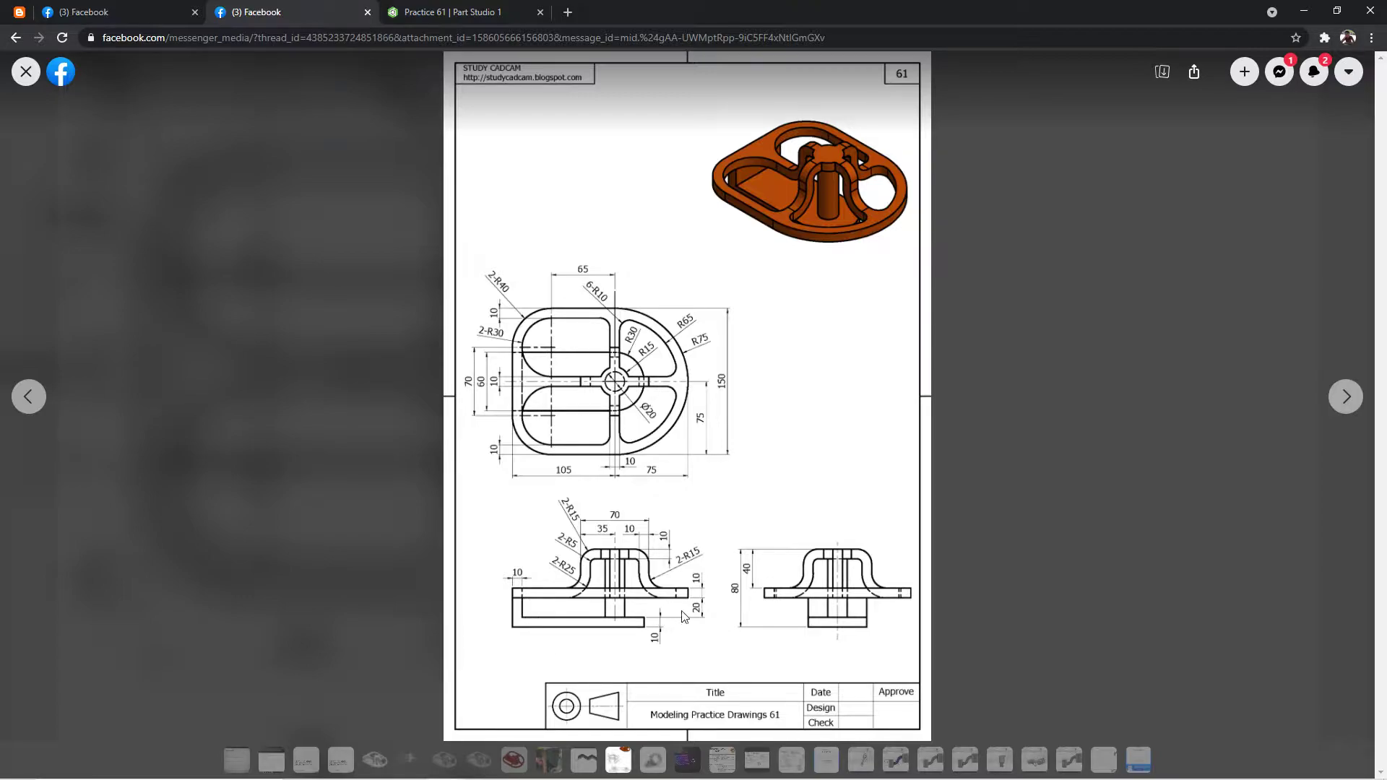
click(440, 8)
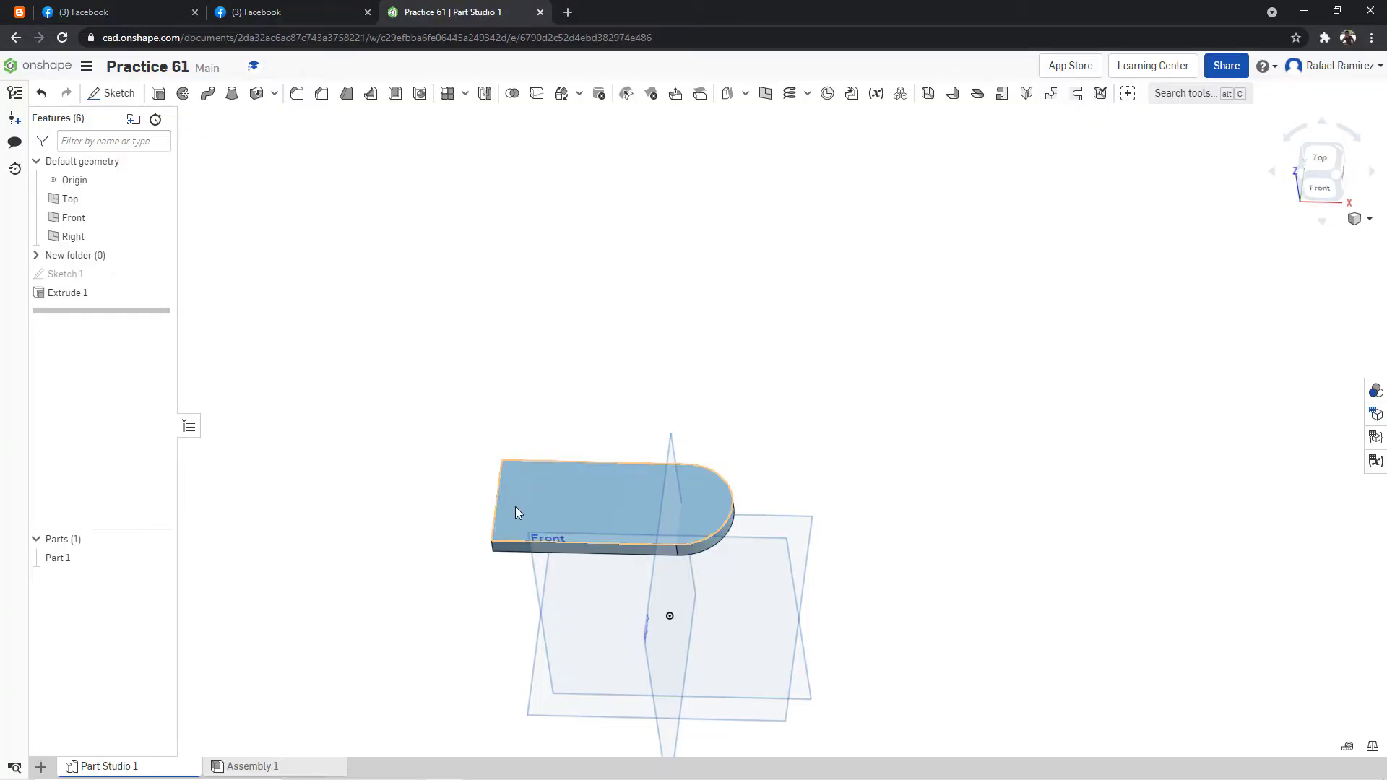
click(1319, 159)
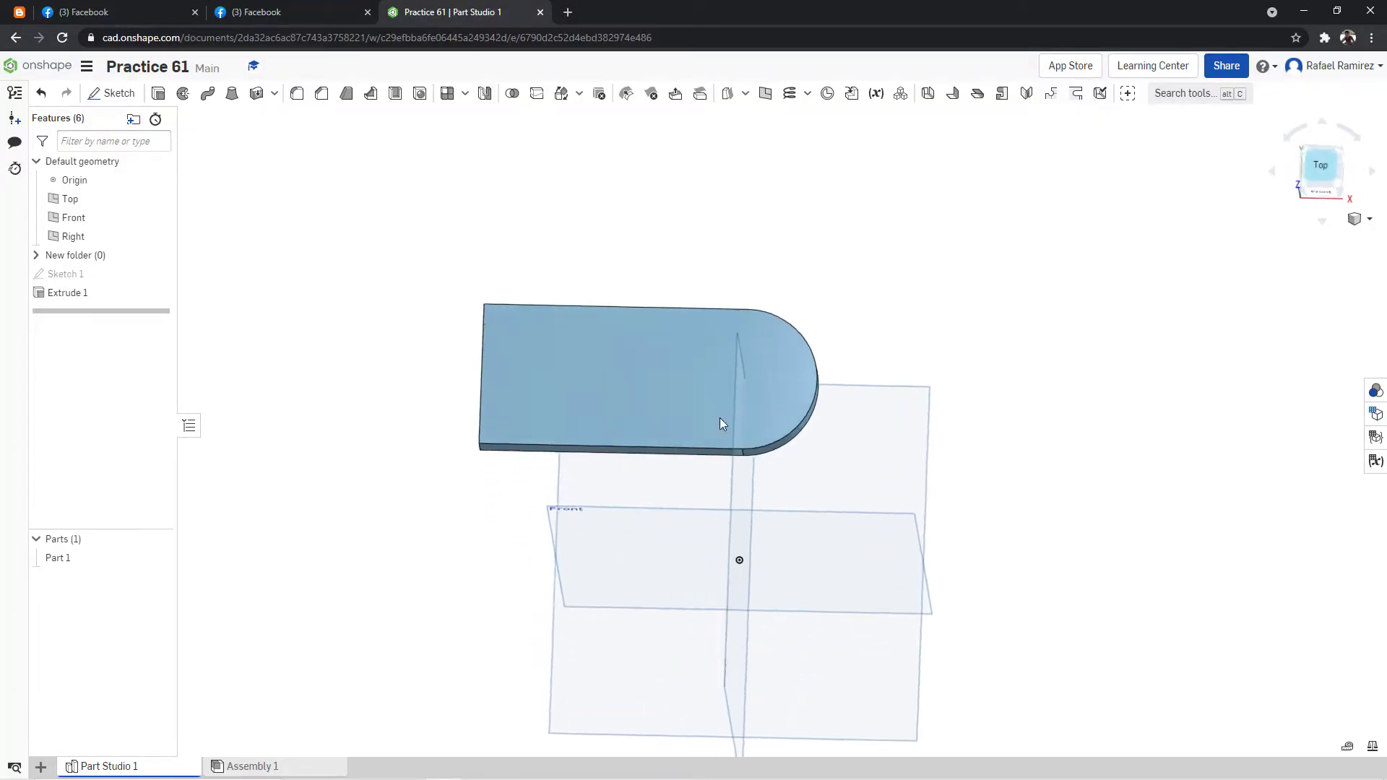
click(474, 203)
click(112, 93)
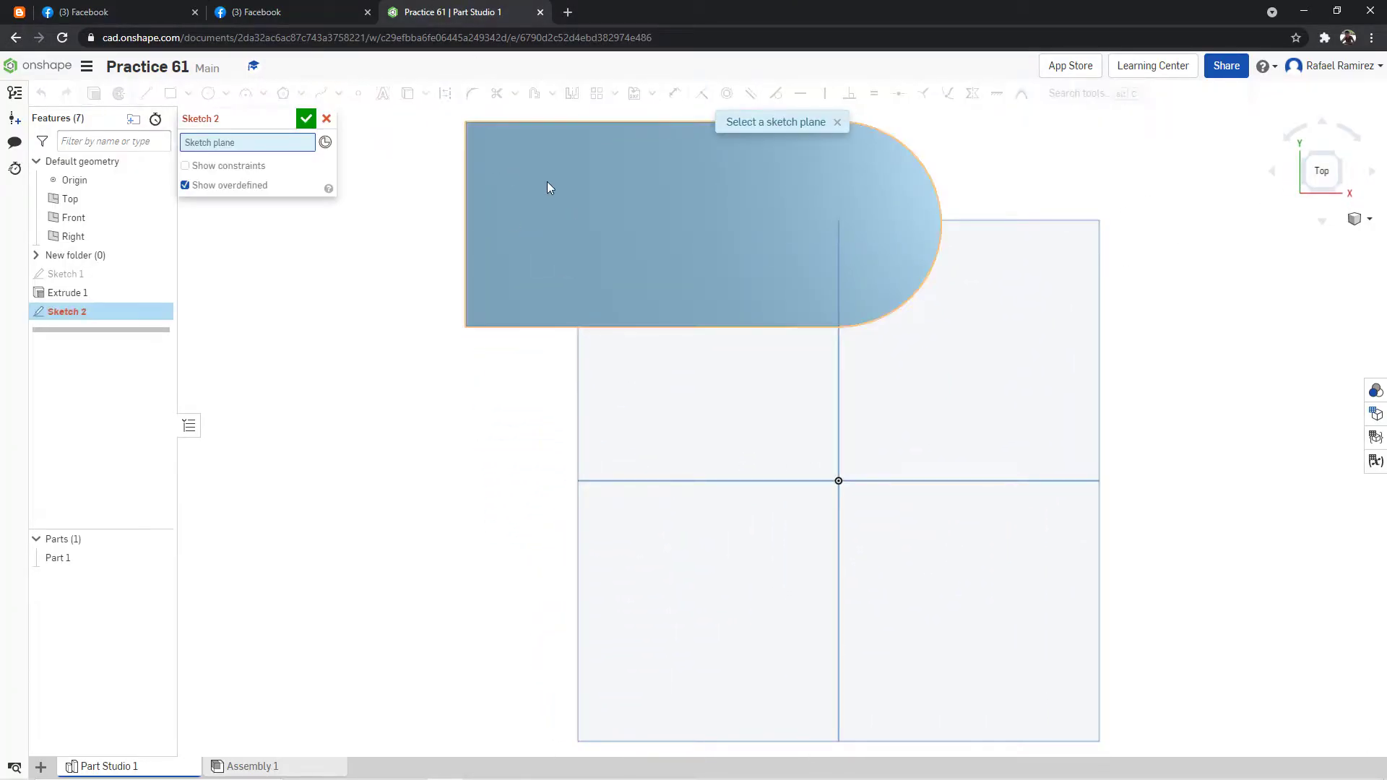
scroll(563, 159, down, 8)
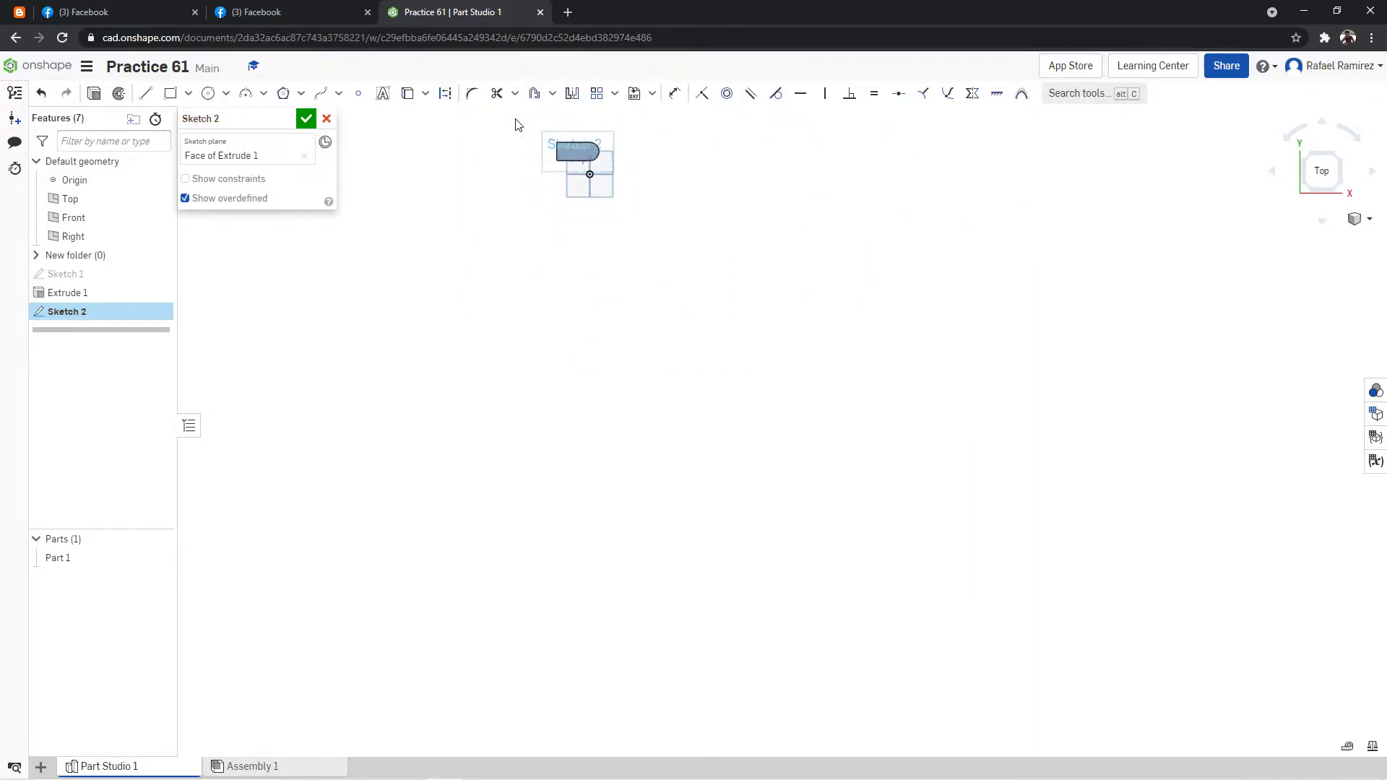
scroll(722, 158, up, 5)
scroll(578, 161, up, 5)
Project the face's two long straight edges and its short straight end edge into the sketch.
click(145, 93)
click(407, 94)
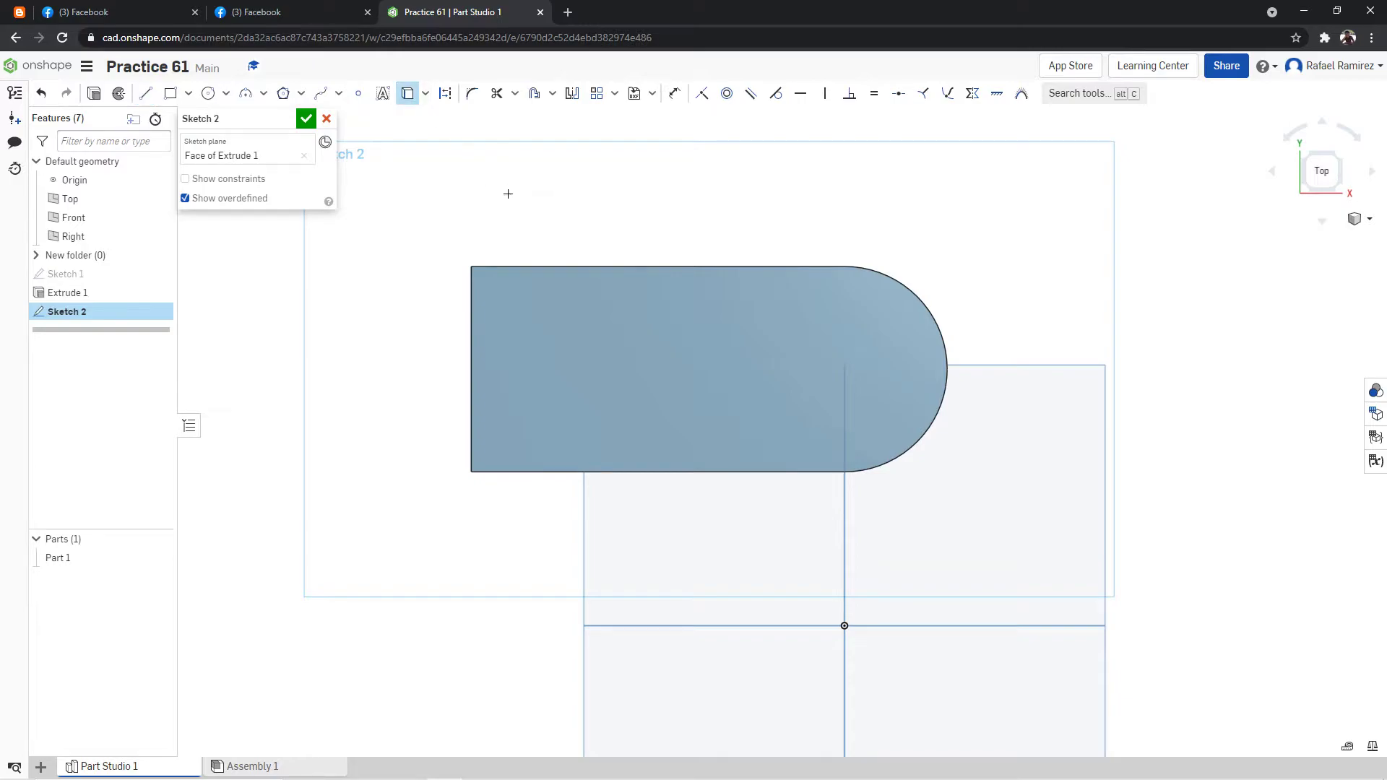
click(529, 268)
click(514, 472)
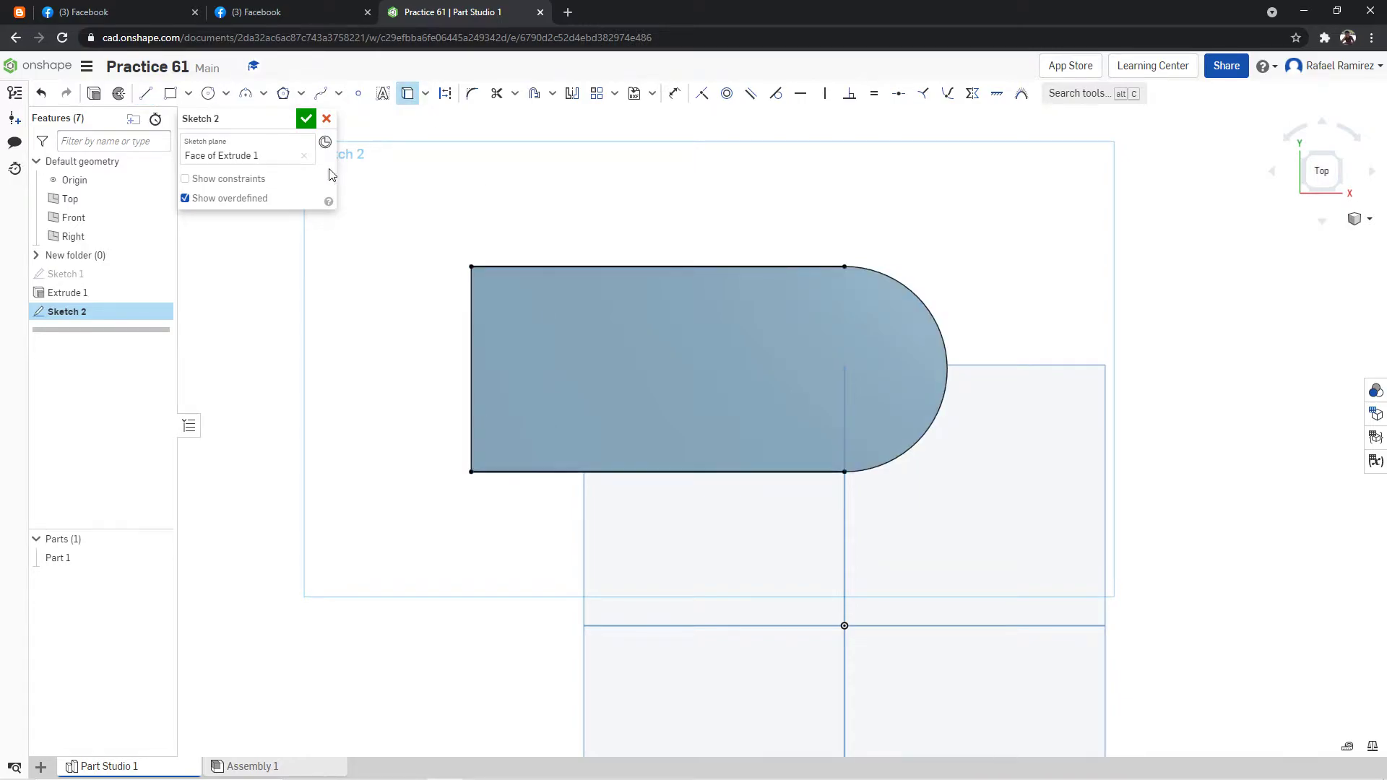
click(145, 94)
click(407, 93)
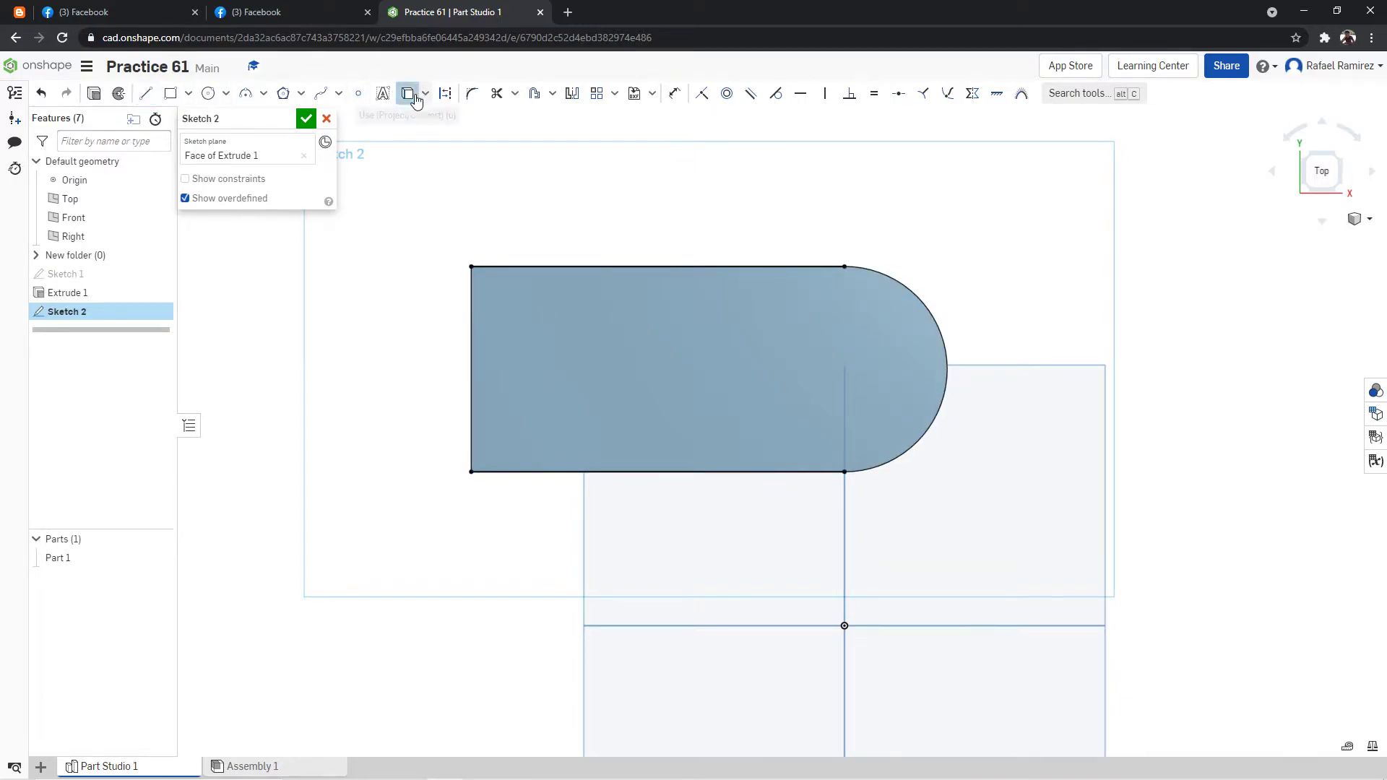
click(472, 319)
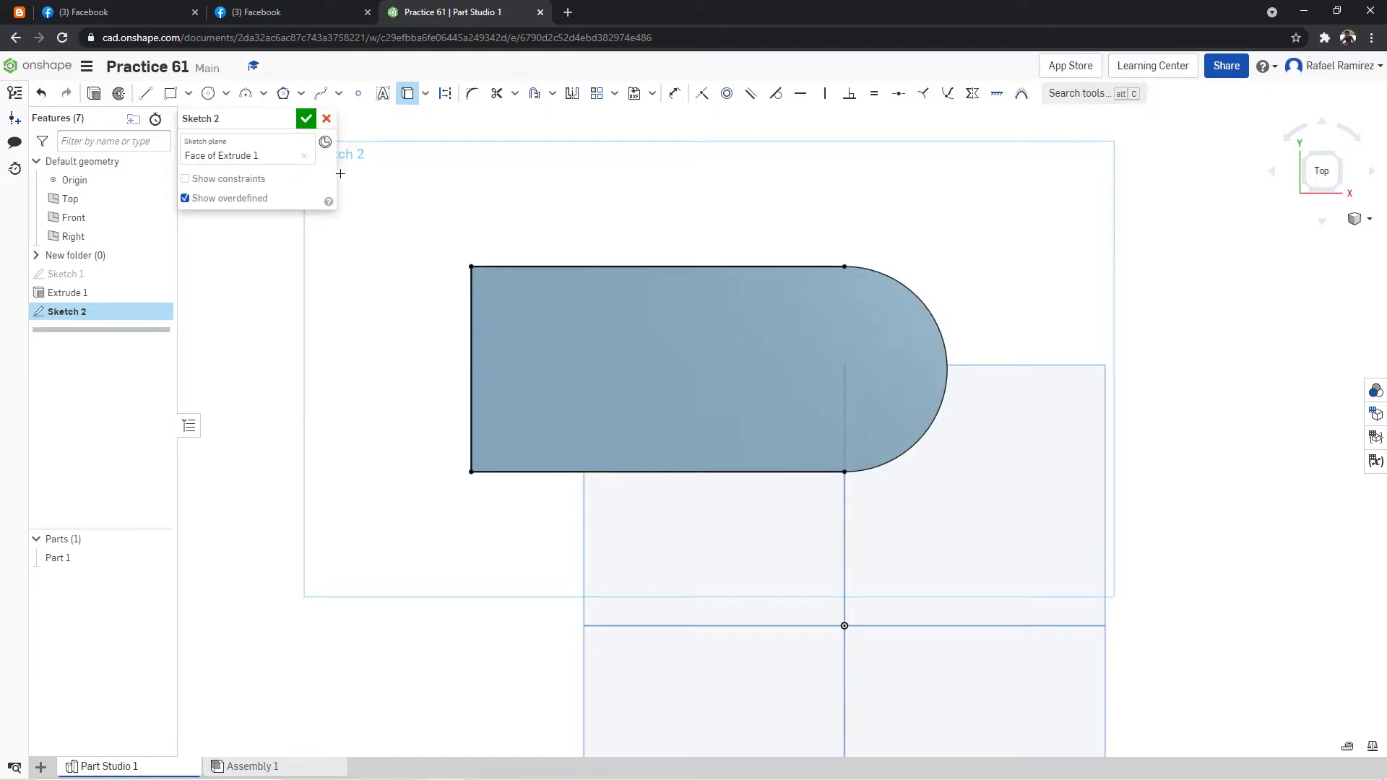
Draw a vertical line across the face 10 mm from its straight end, and finish the sketch.
click(145, 93)
click(472, 267)
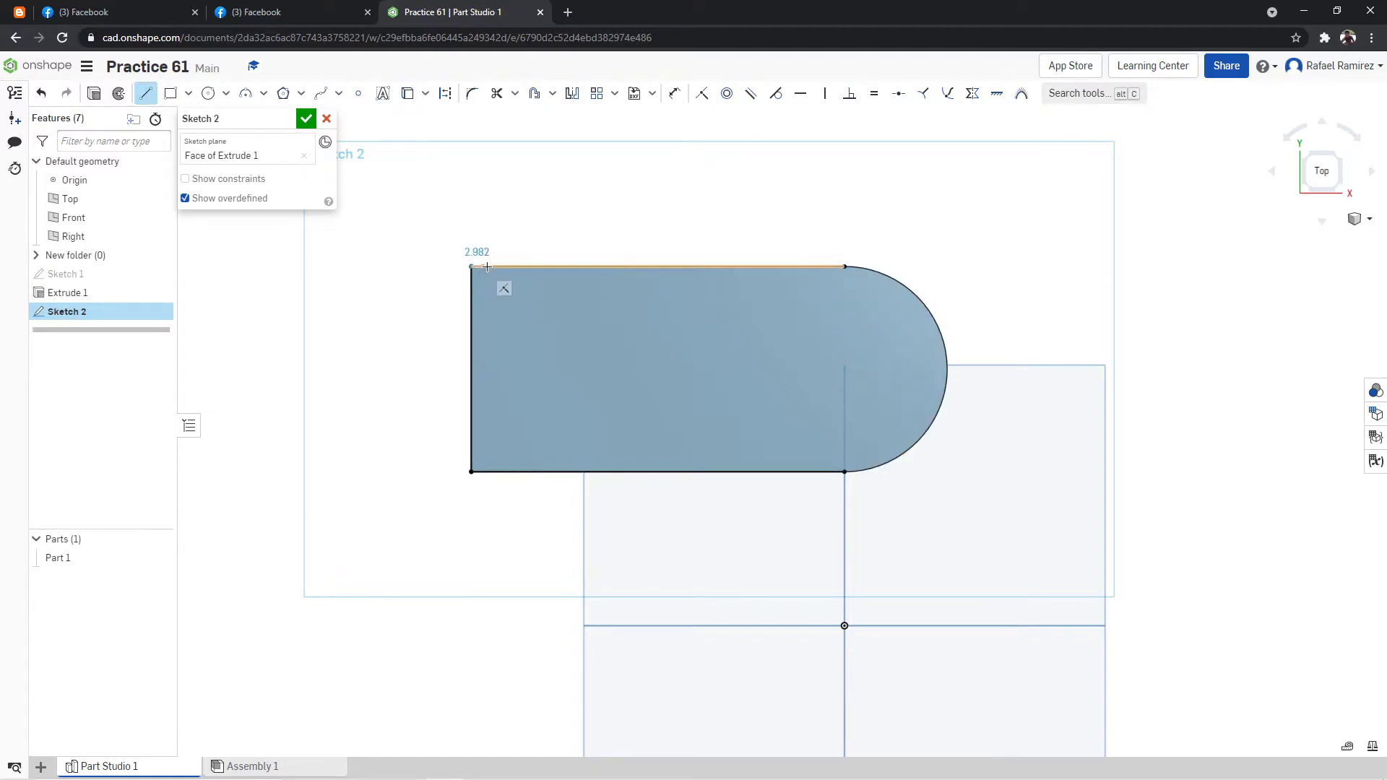
text(10)
key(Return)
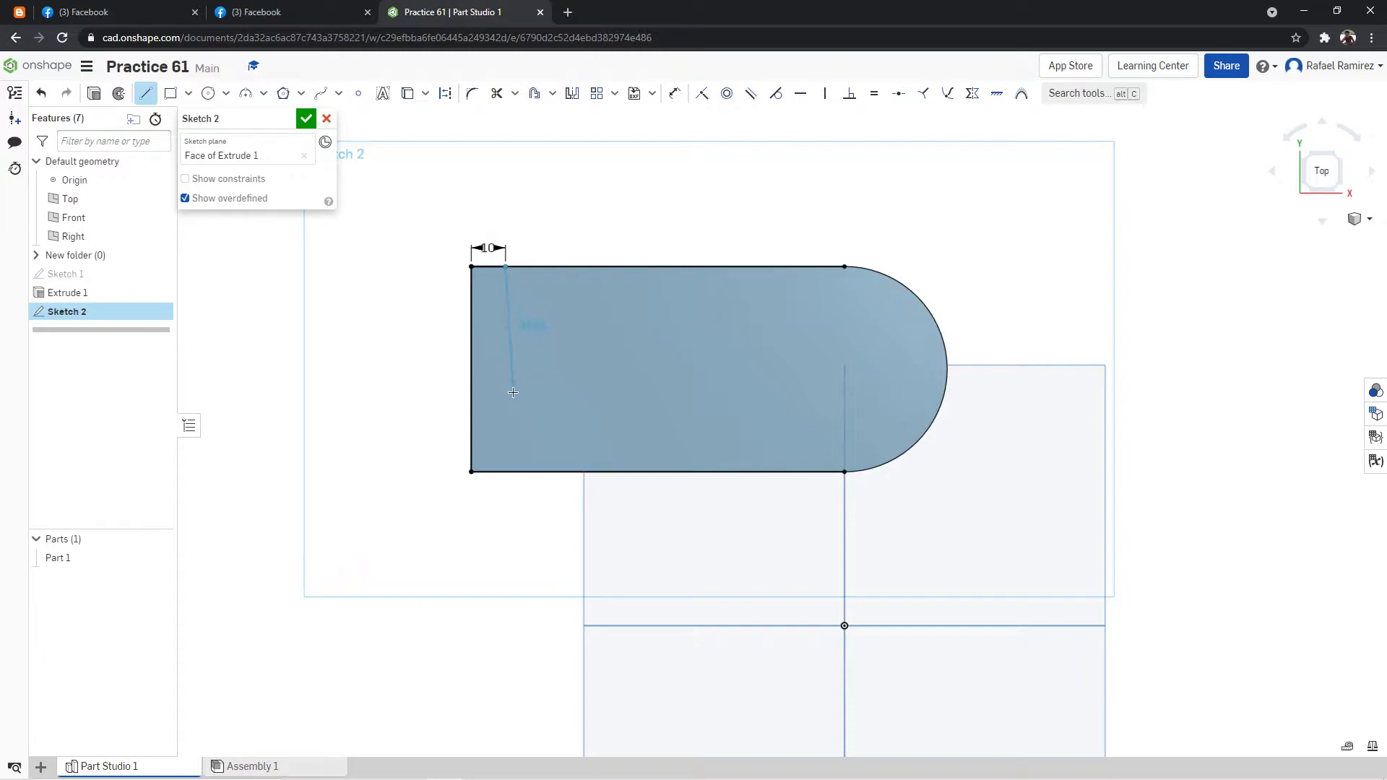
click(508, 470)
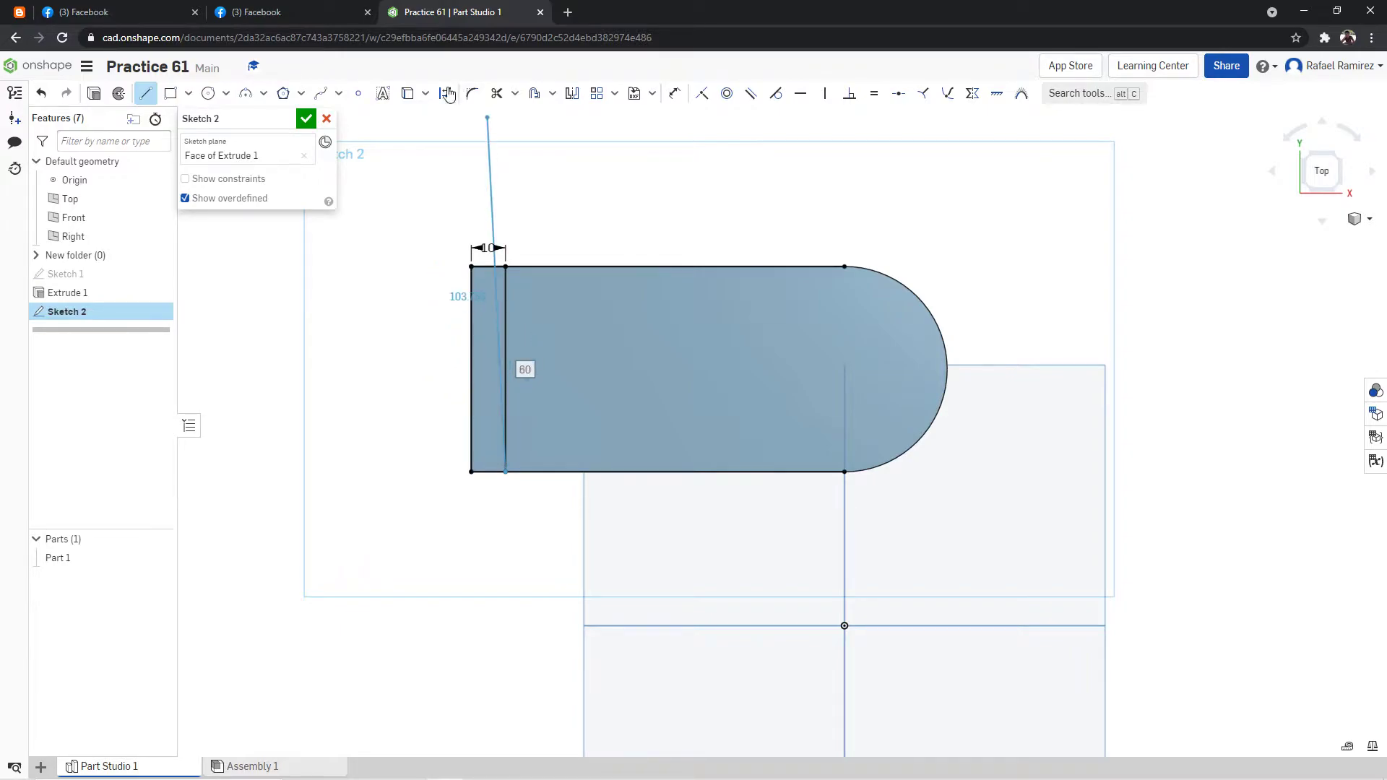
click(307, 118)
Extrude the 10 mm strip at the base's straight end upward 20 mm, adding it to the existing part.
click(158, 93)
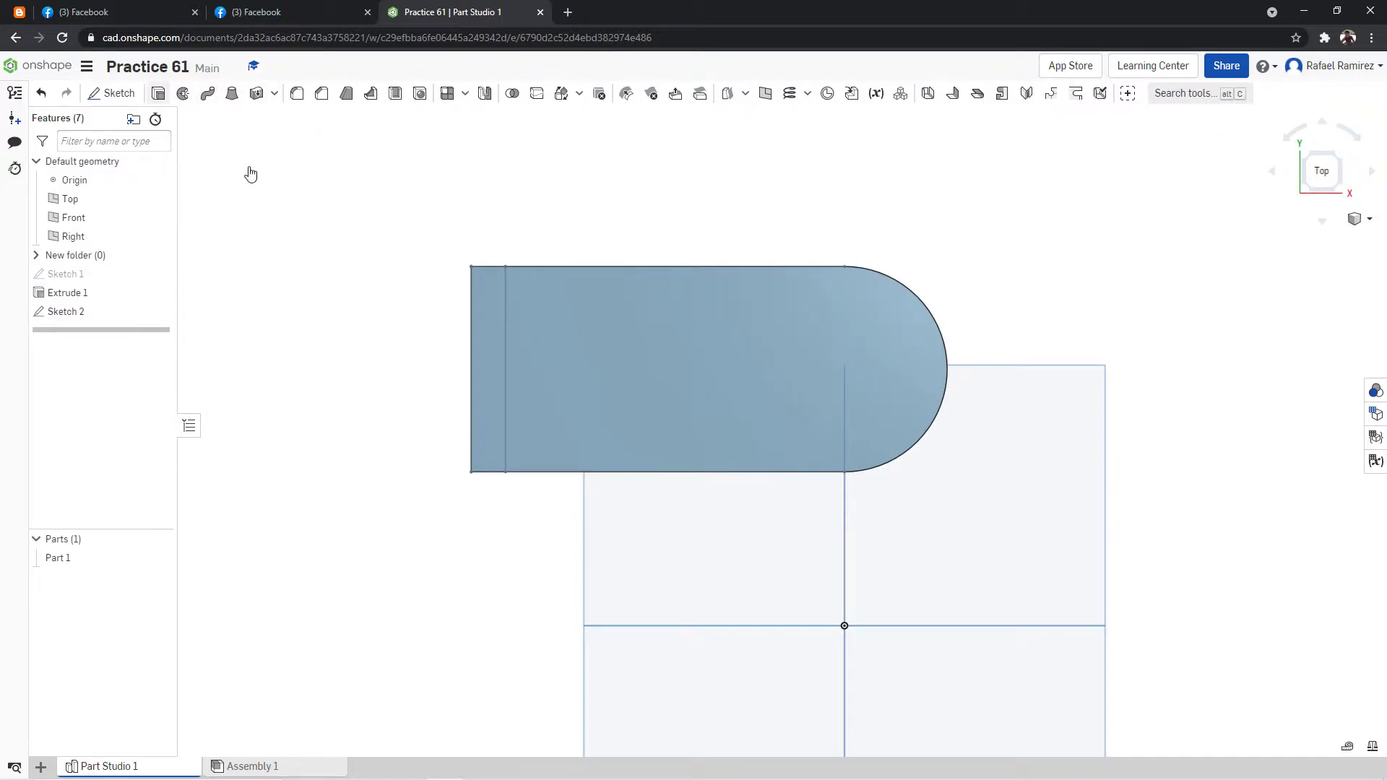
click(474, 311)
right_drag(605, 225, 602, 148)
right_drag(462, 189, 461, 164)
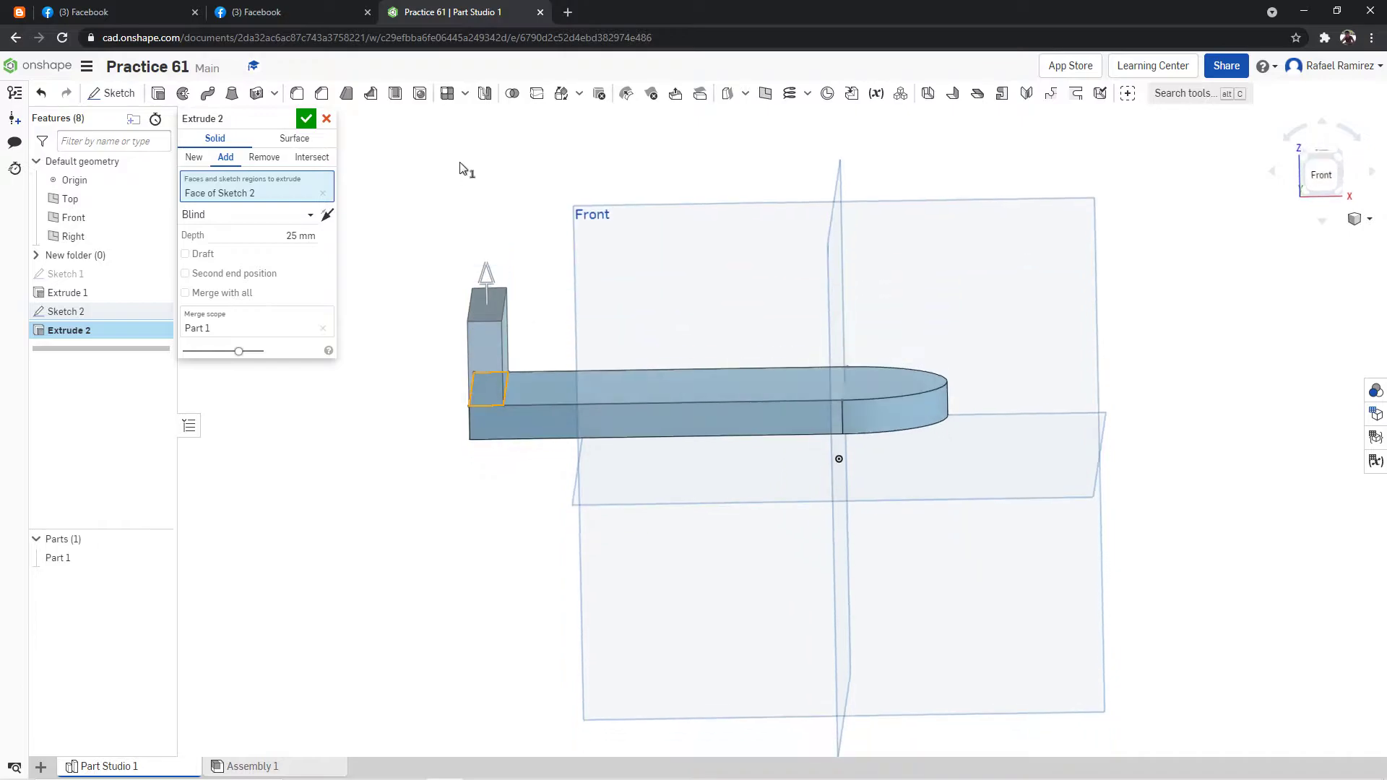
right_drag(405, 221, 414, 213)
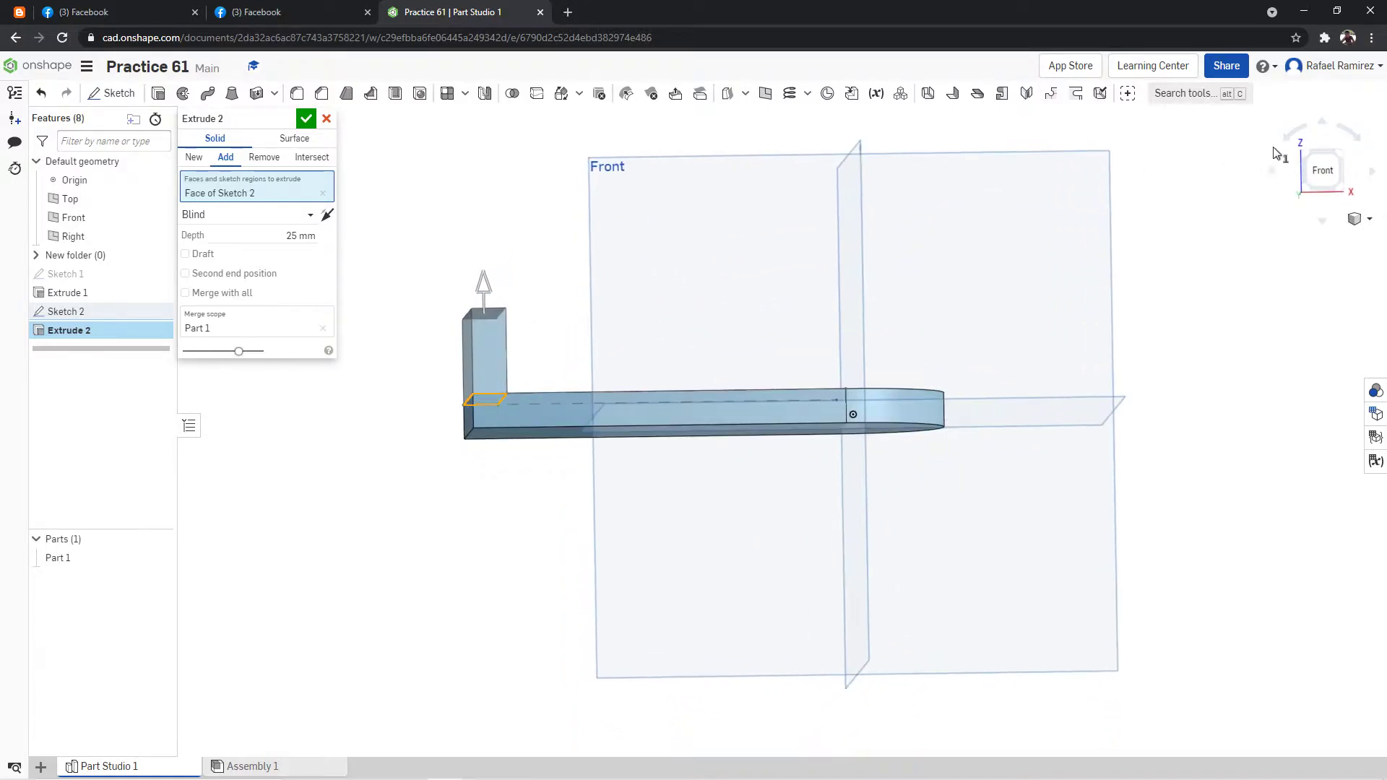
click(1322, 172)
click(300, 236)
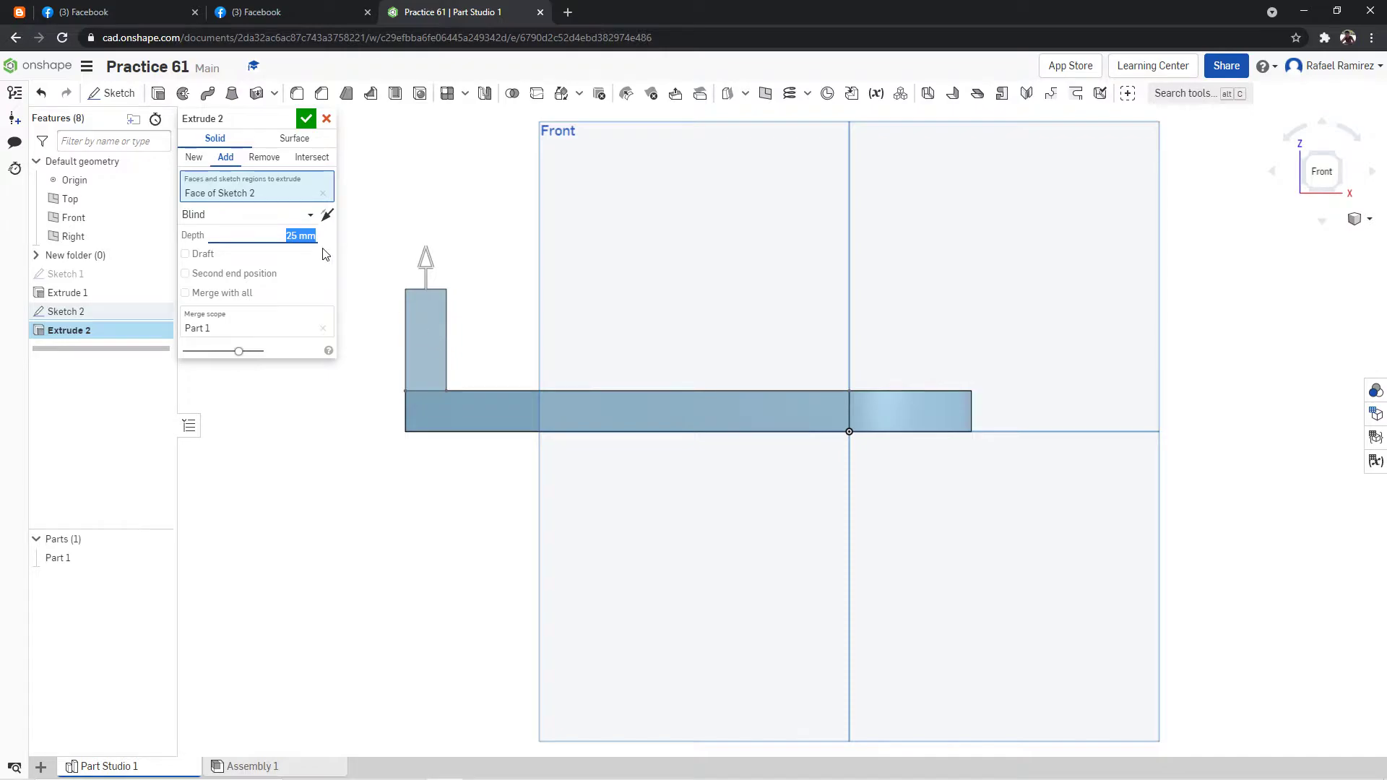
text(20)
key(Return)
click(306, 118)
Show the part in an isometric view, fitted to the window.
right_drag(606, 208, 623, 303)
right_click(1103, 143)
click(1129, 186)
right_click(1089, 148)
click(1116, 202)
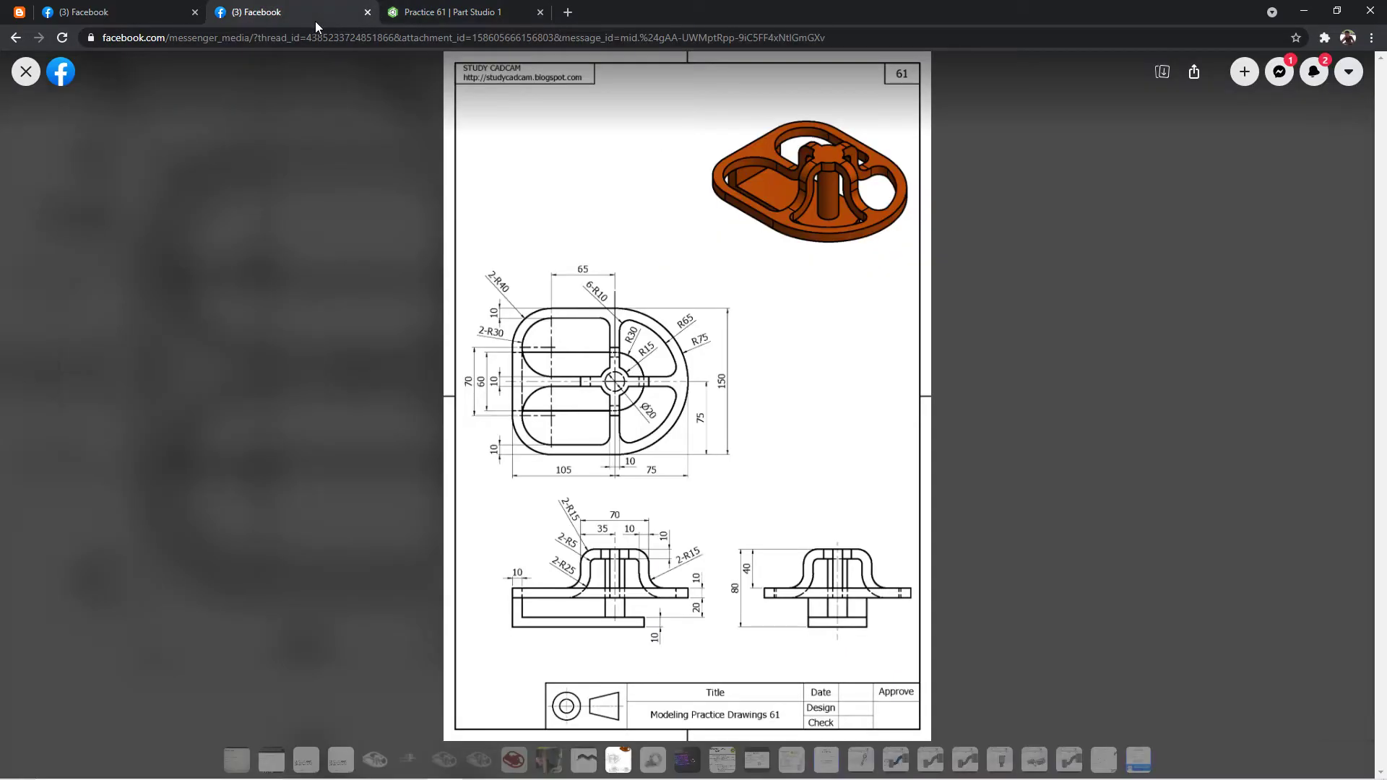
Check the practice drawing, hide the base part, and show Sketch 1 in a top view.
click(319, 20)
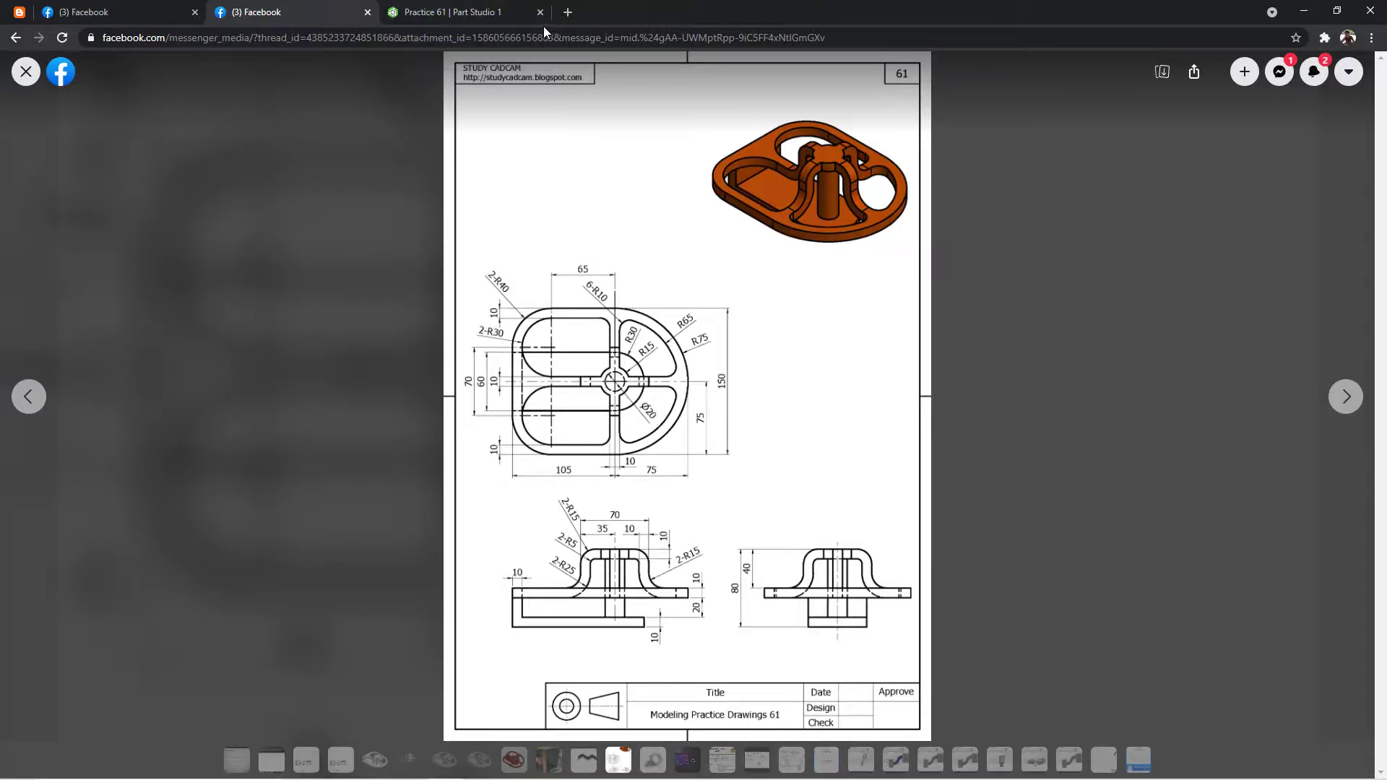
click(520, 16)
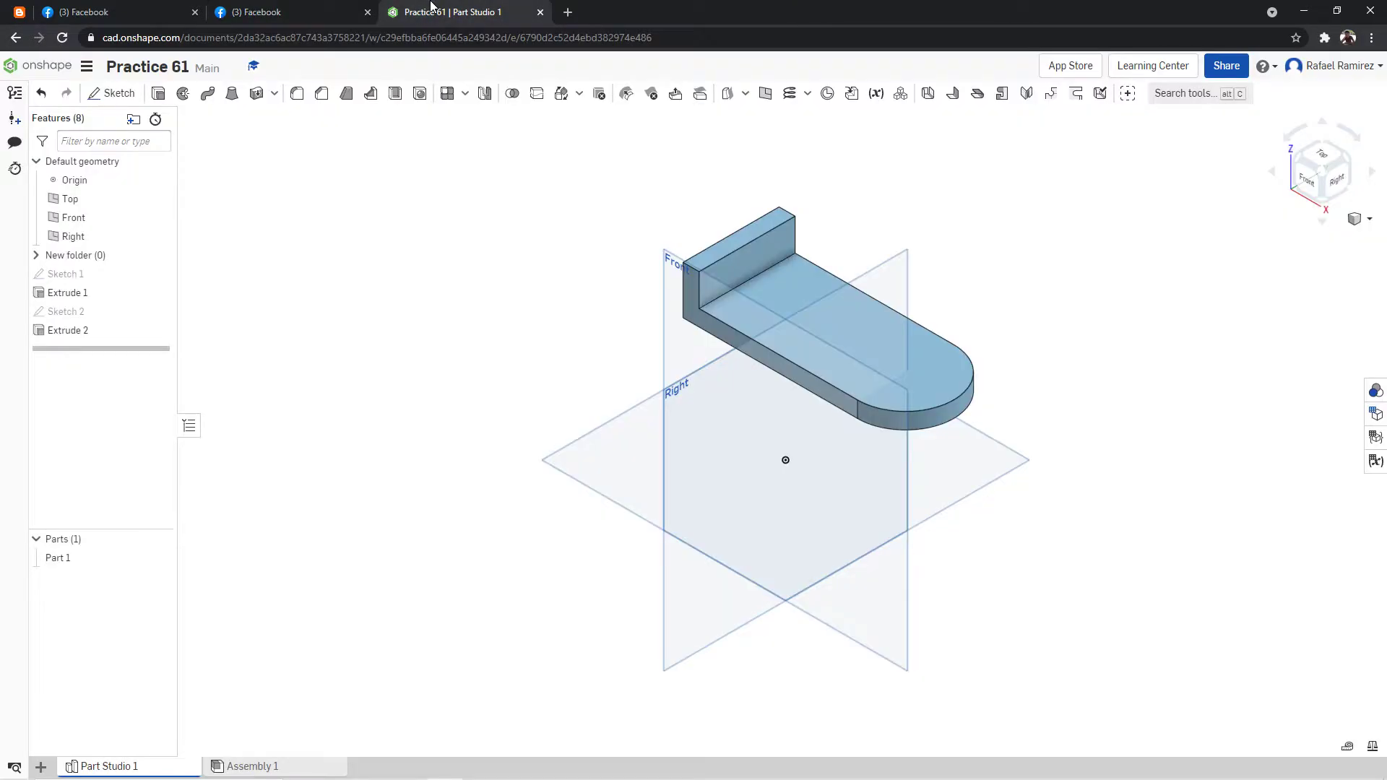
click(159, 558)
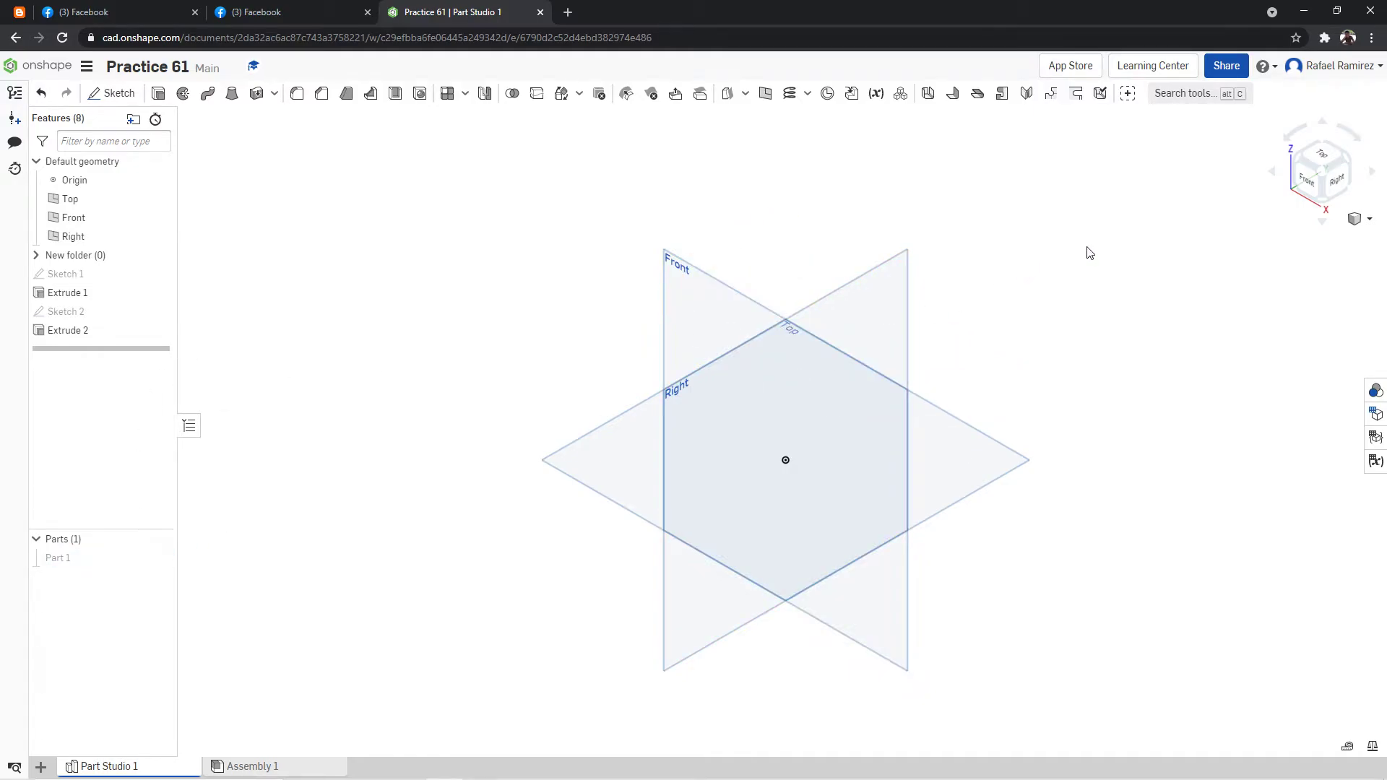
click(1314, 157)
click(159, 275)
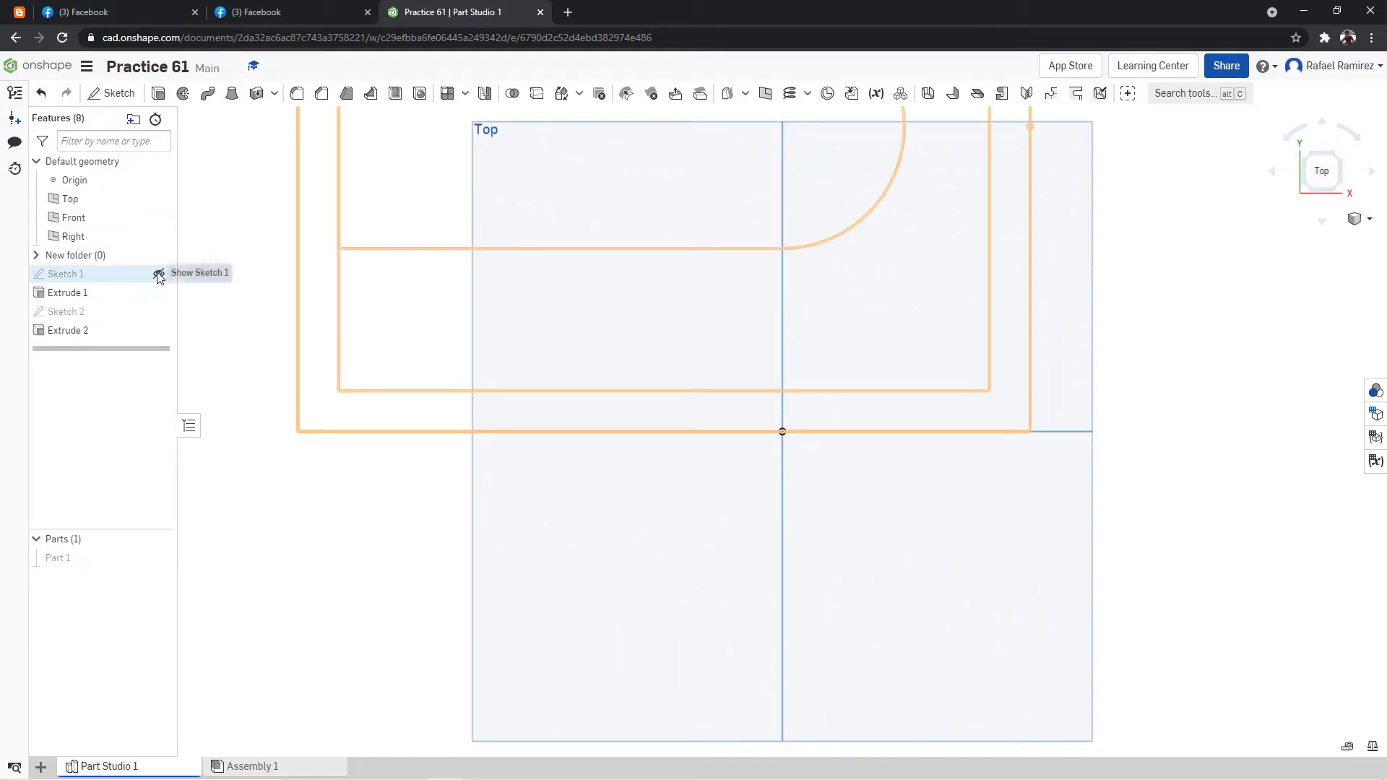
scroll(755, 199, down, 6)
scroll(769, 136, up, 5)
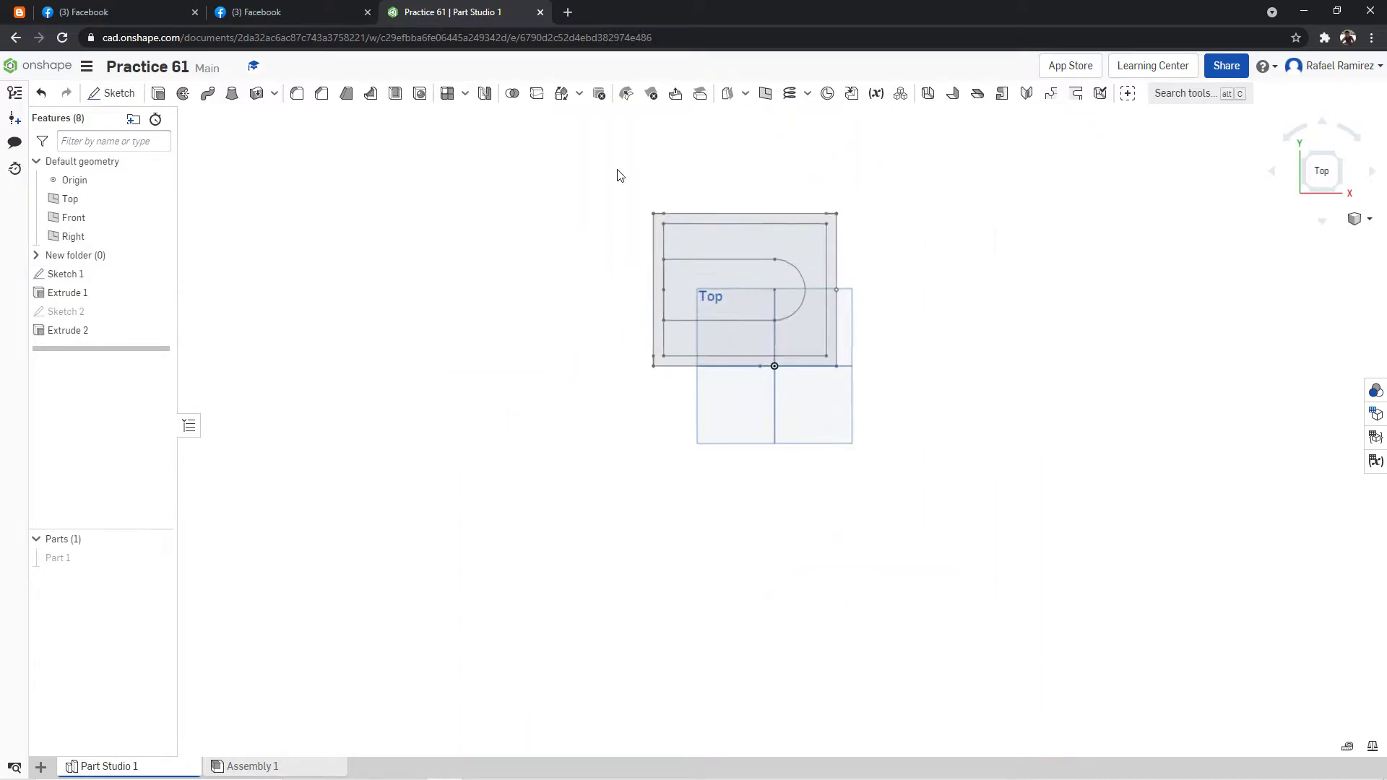
right_click(97, 274)
click(115, 298)
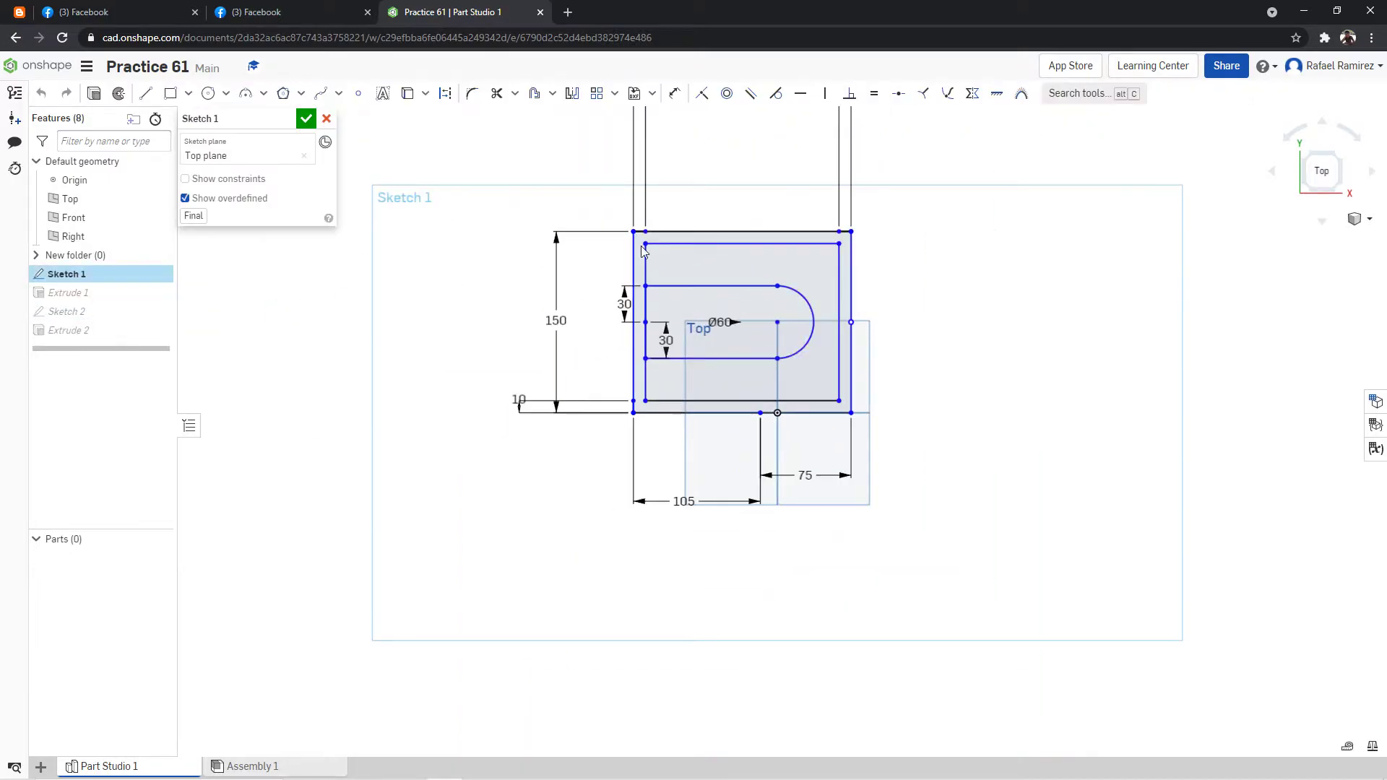
click(309, 118)
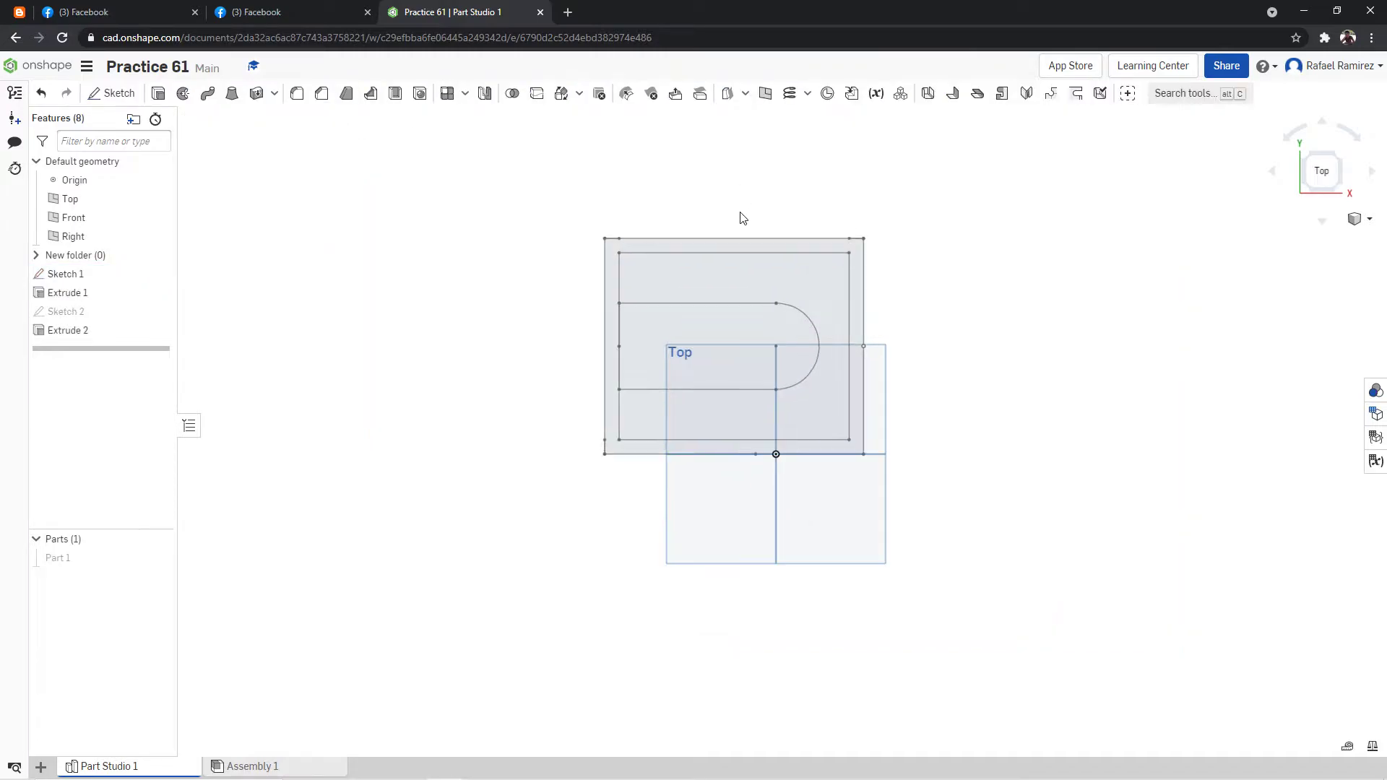
Start a sketch on the Top plane and project Sketch 1's outer and inner rectangles into it.
scroll(792, 205, up, 2)
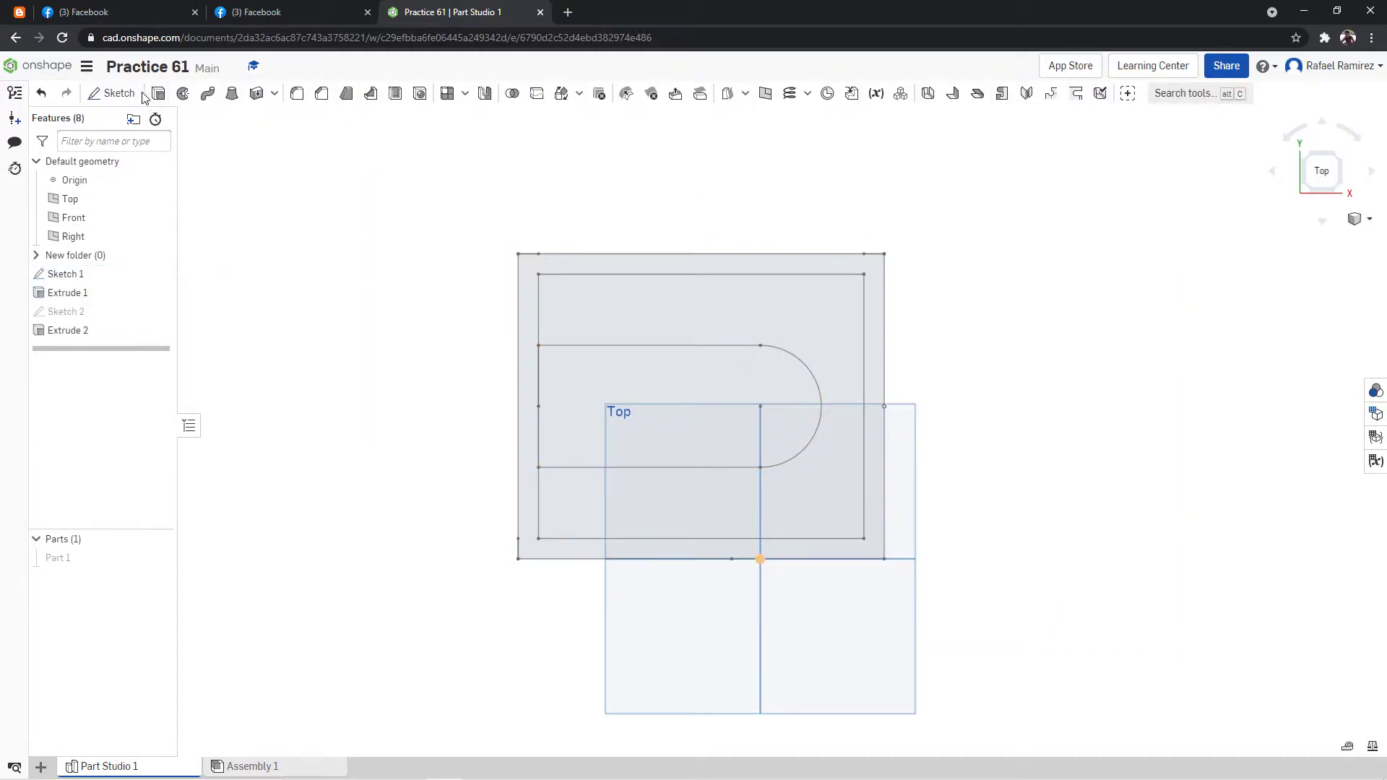
click(121, 98)
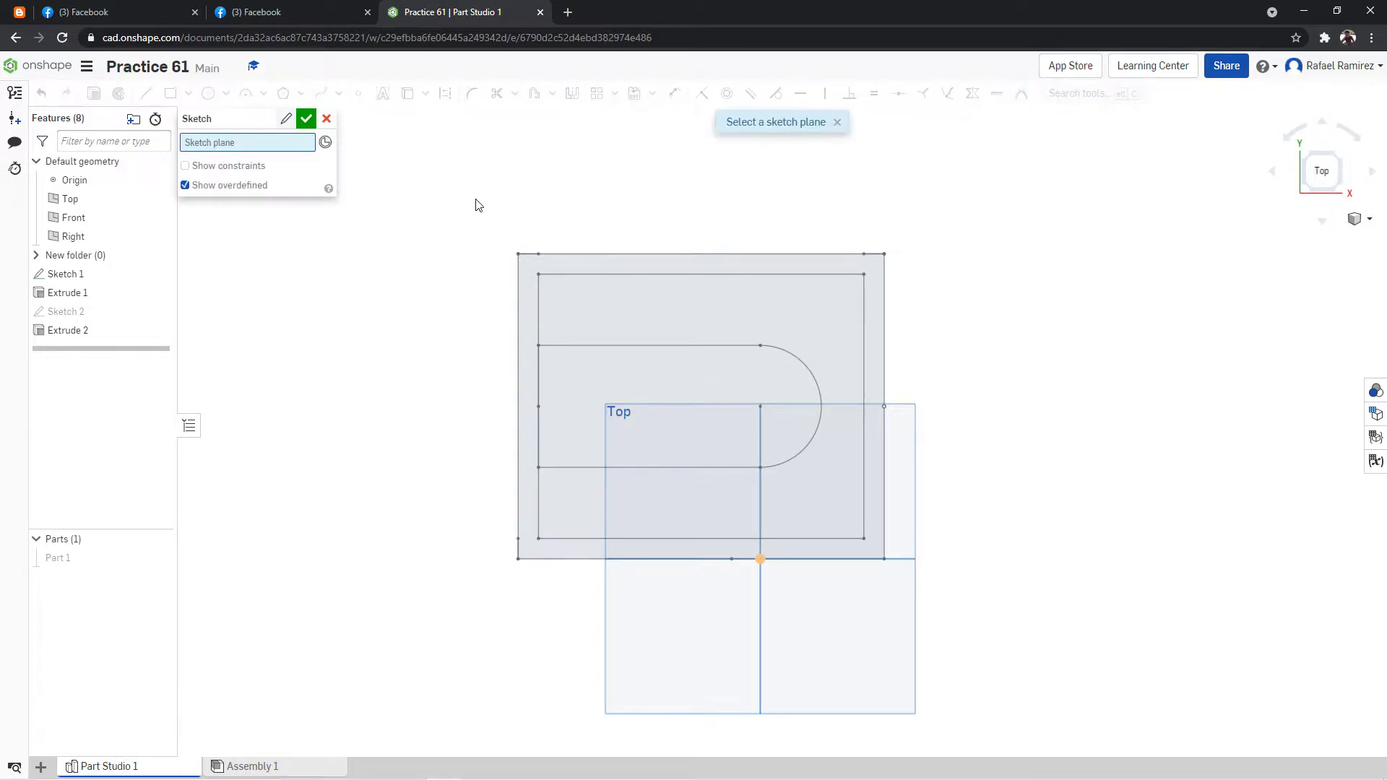
click(885, 614)
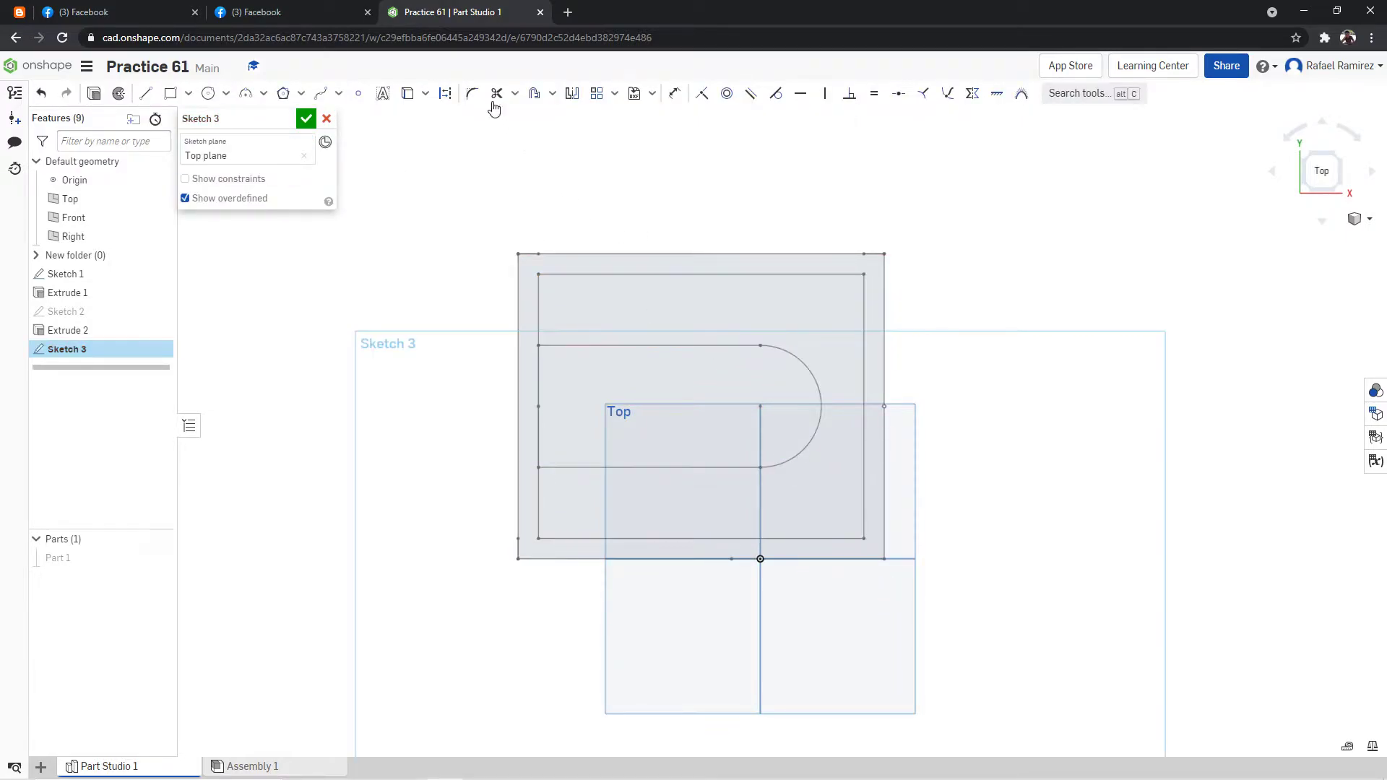
click(408, 93)
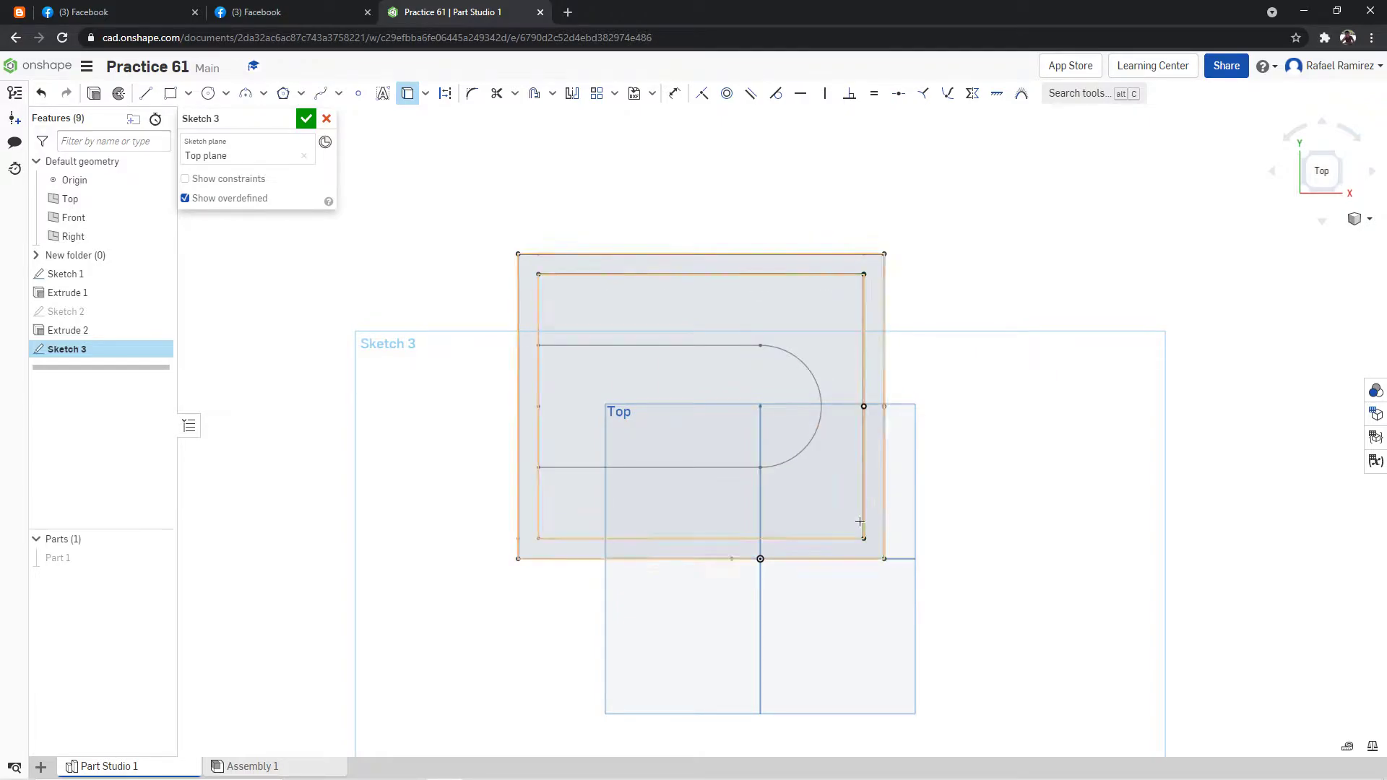
click(529, 500)
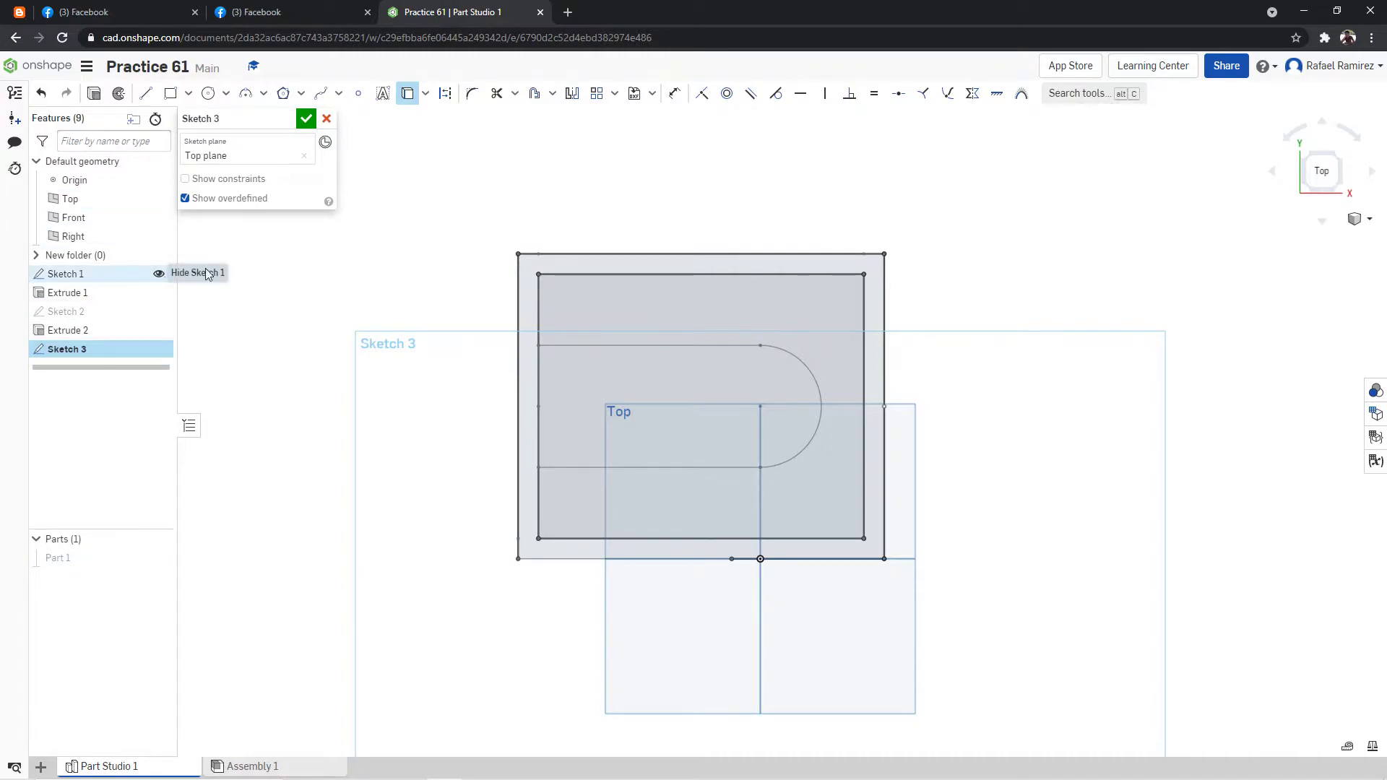
Hide Sketch 1 and close the gap in the outer rectangle's lower edge with a 105 mm horizontal line.
click(159, 275)
key(l)
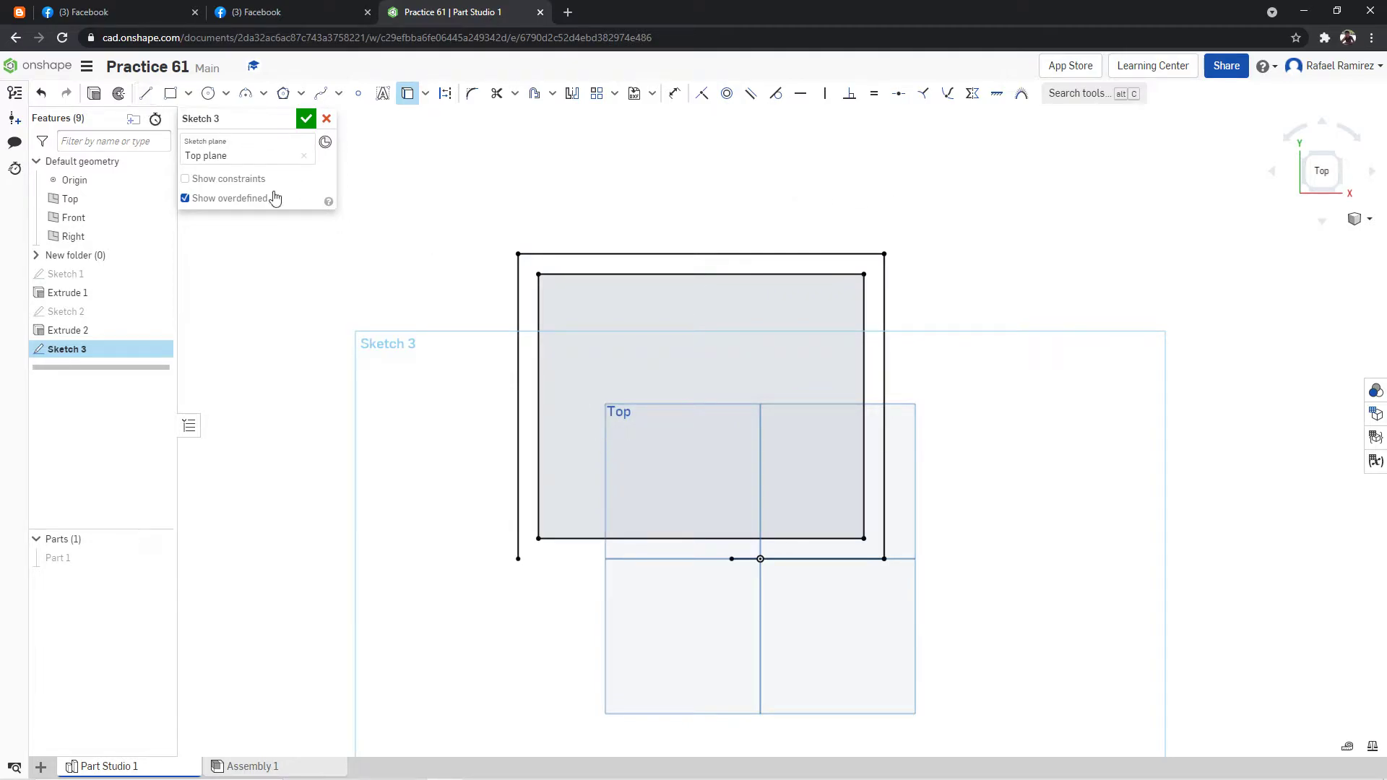
click(518, 559)
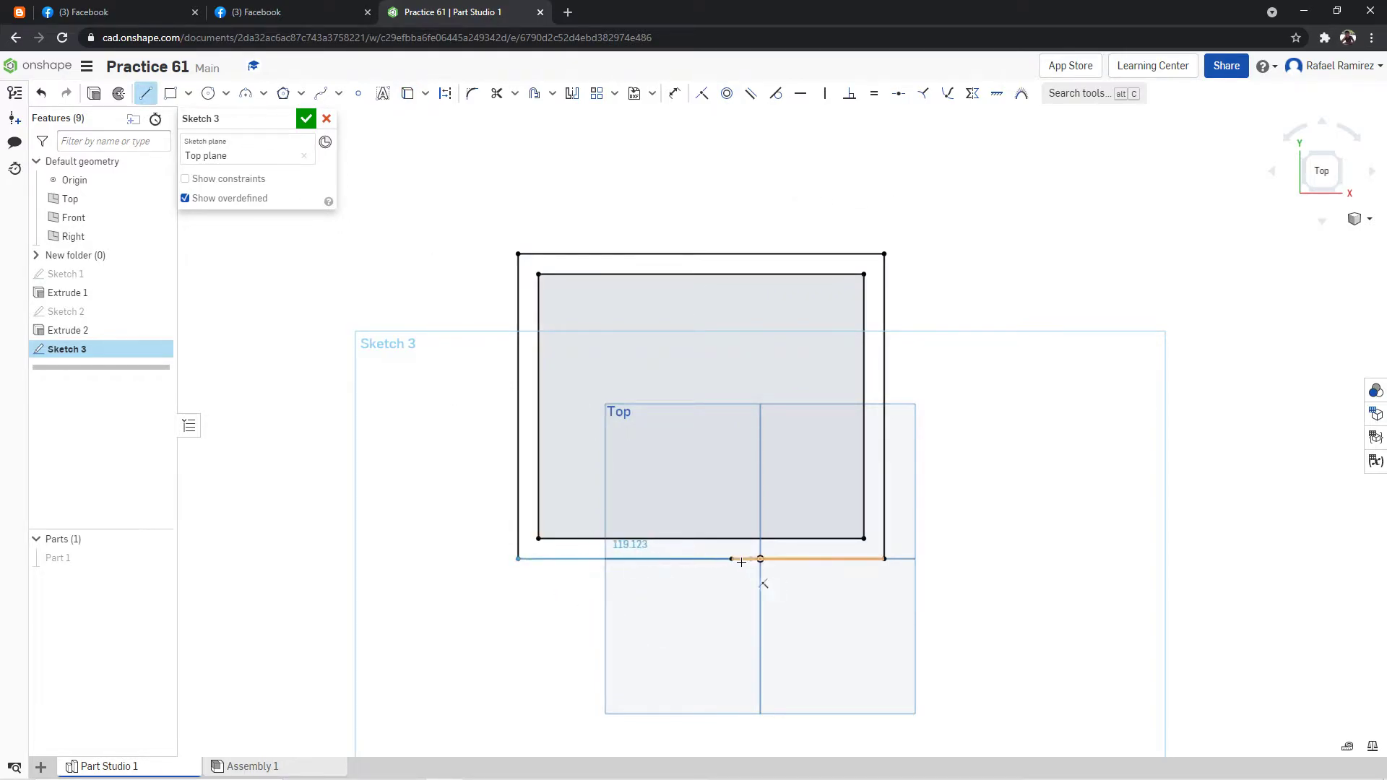
click(732, 558)
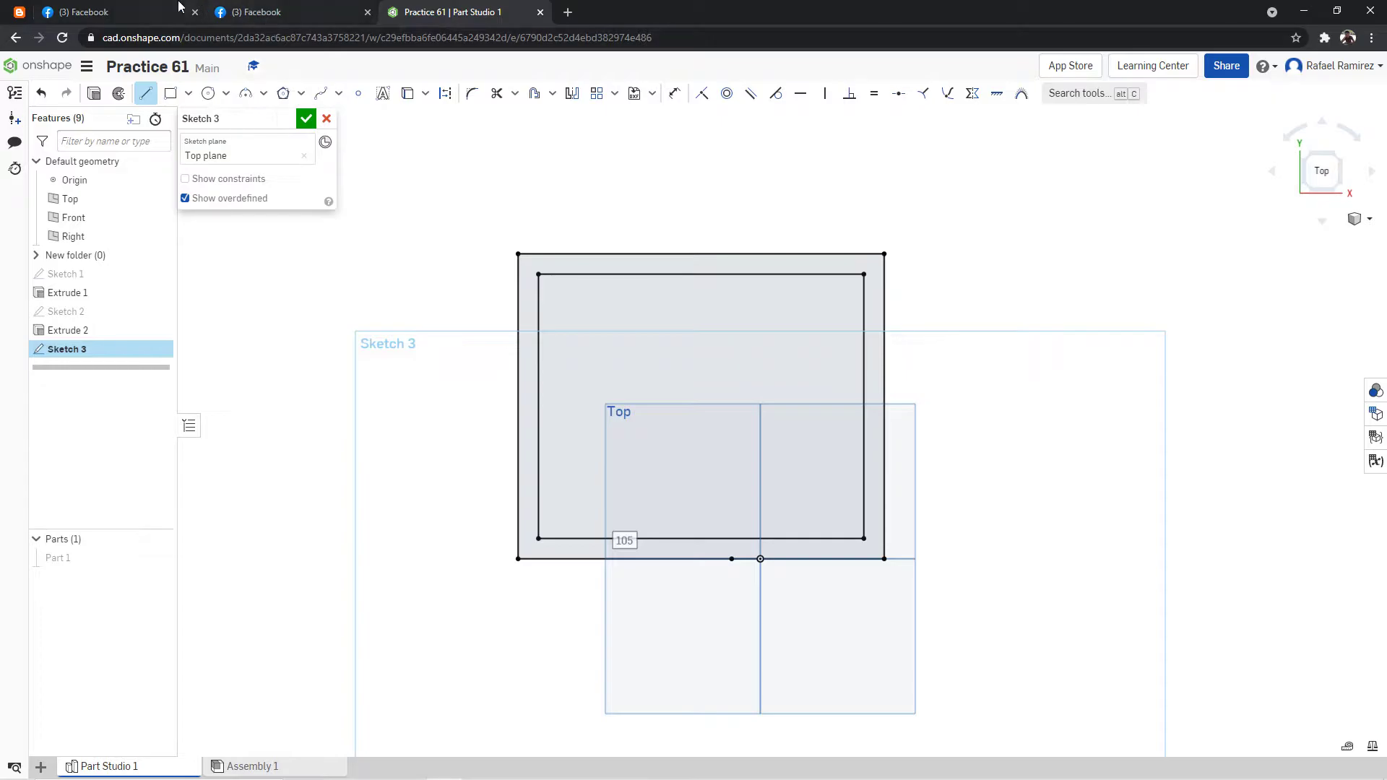
Draw a vertical construction line from the end of the 105 mm line up to the inner rectangle's upper edge.
click(274, 13)
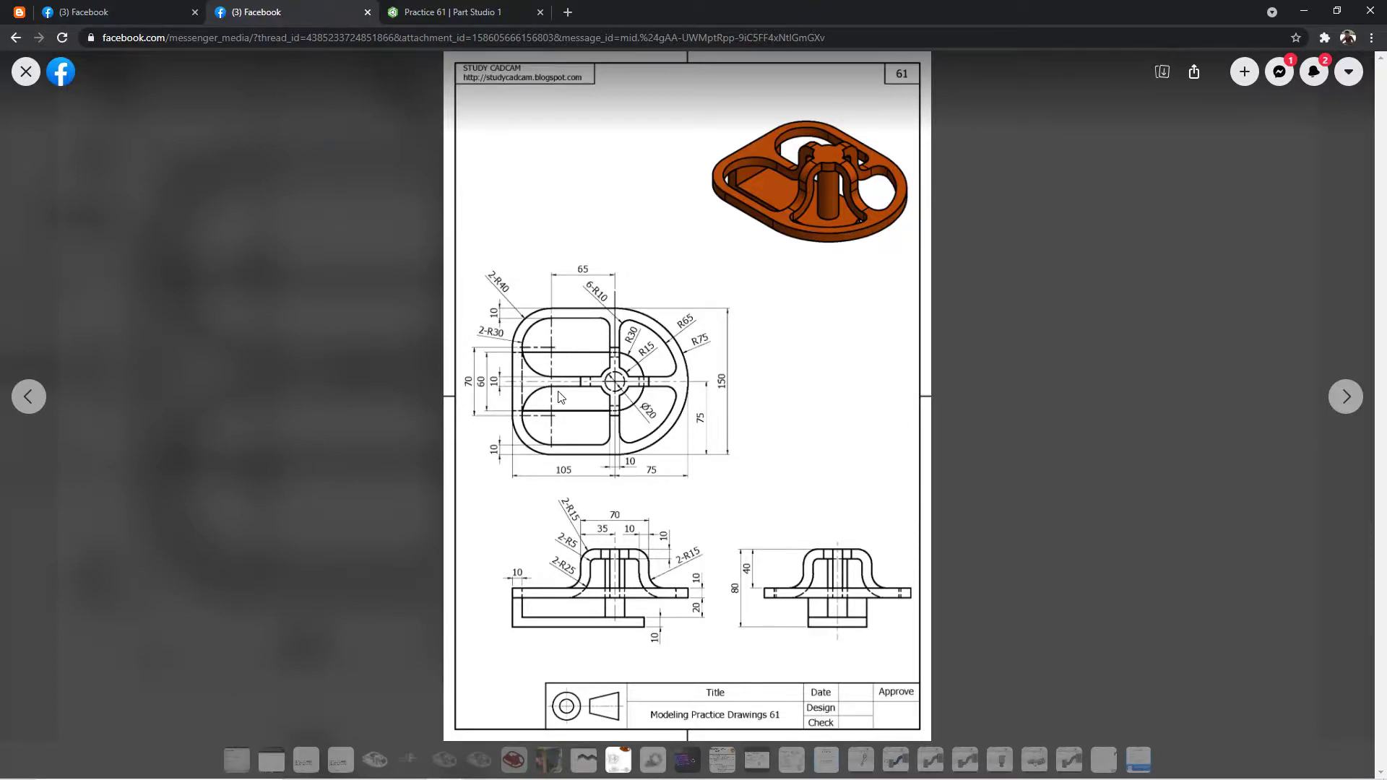
click(406, 15)
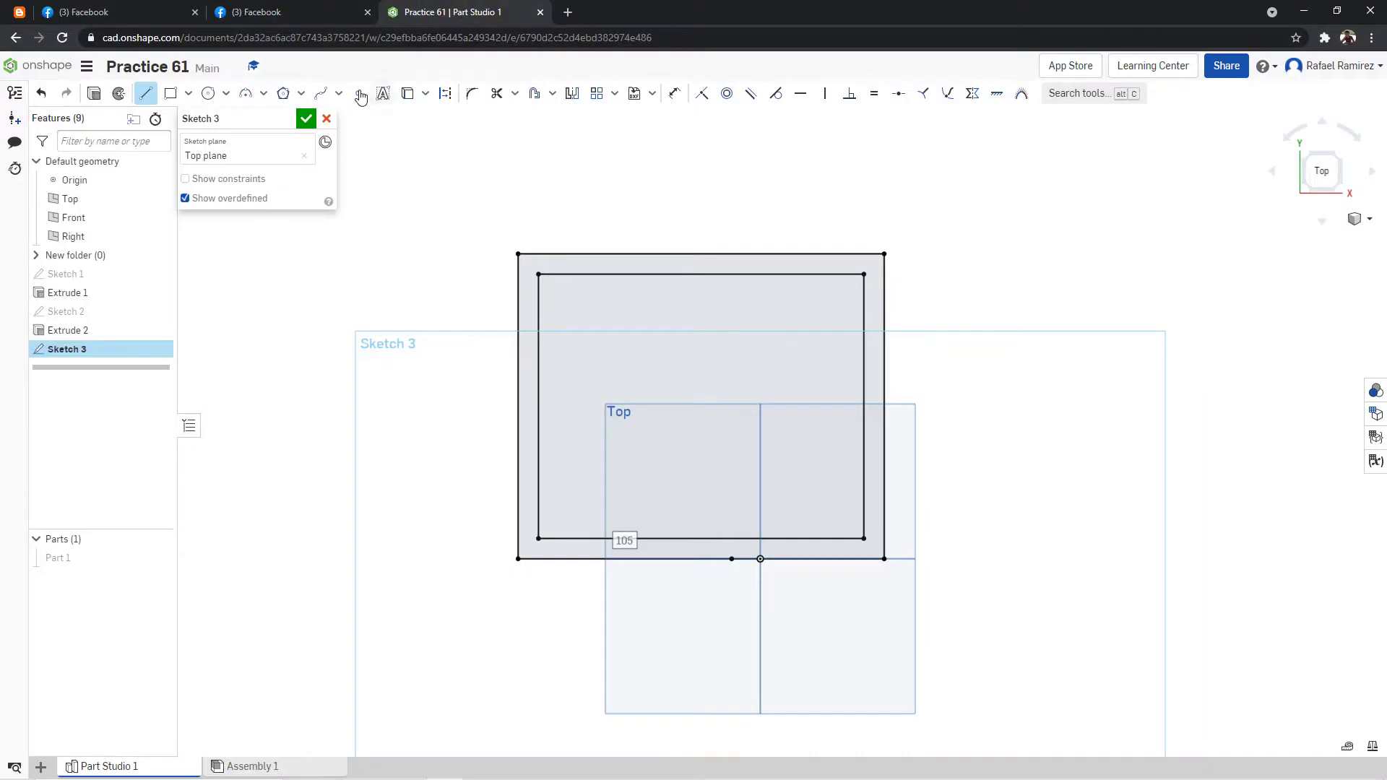
click(289, 13)
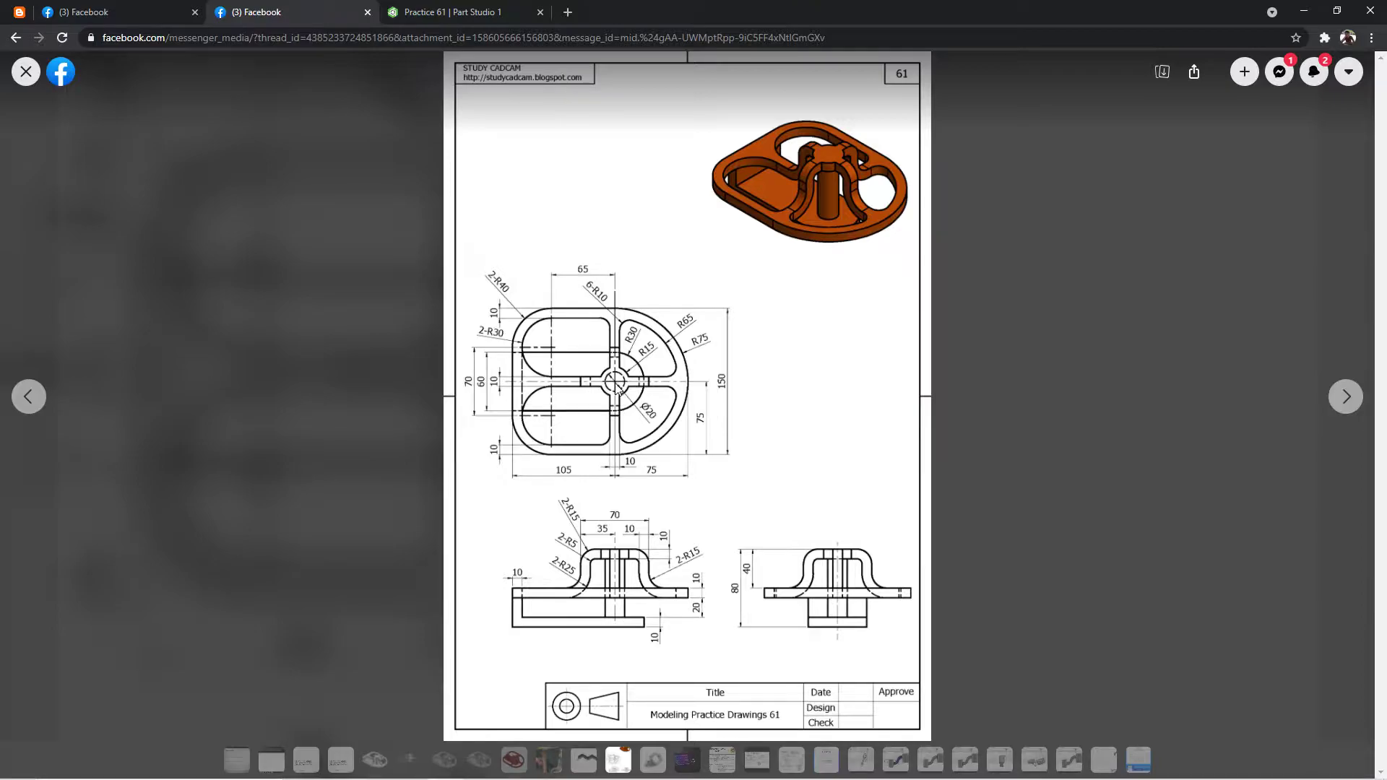
click(433, 11)
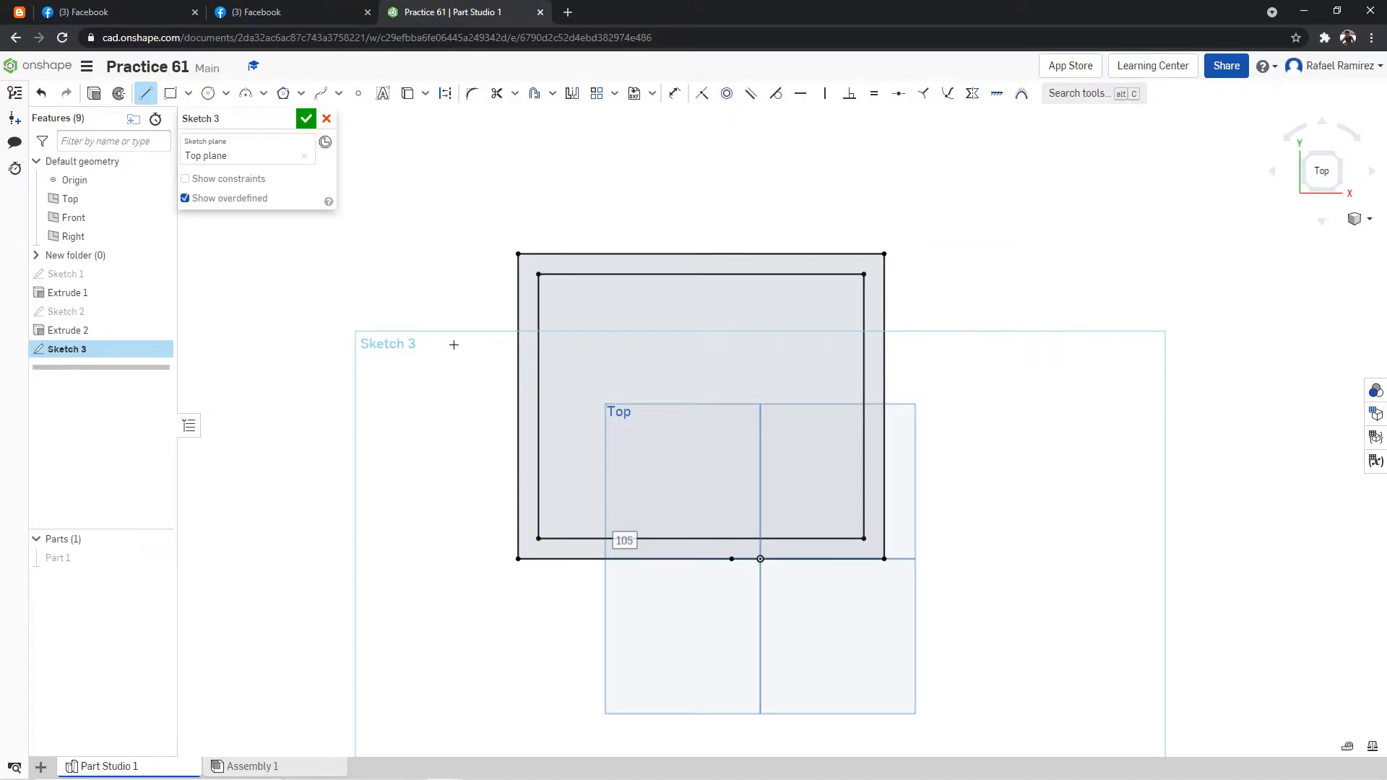
click(442, 86)
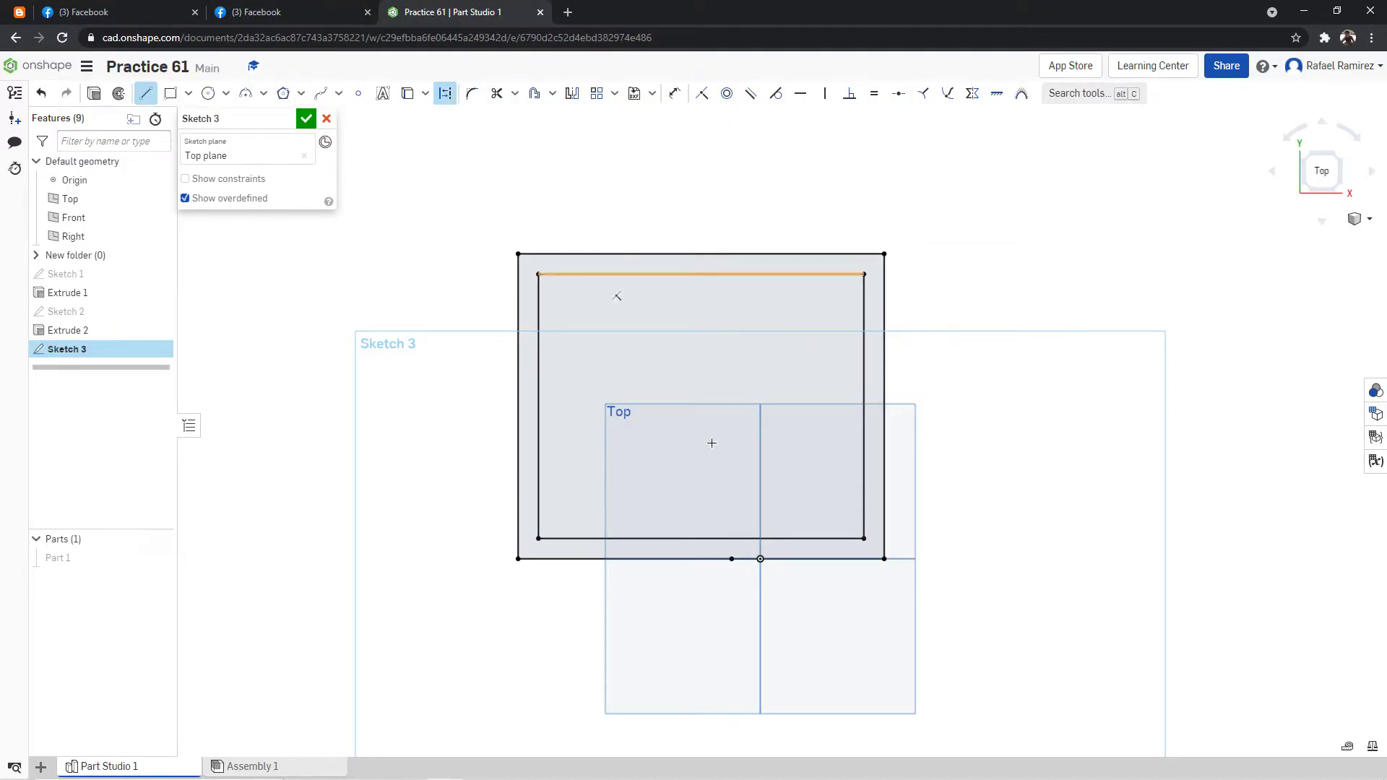
click(732, 559)
click(732, 275)
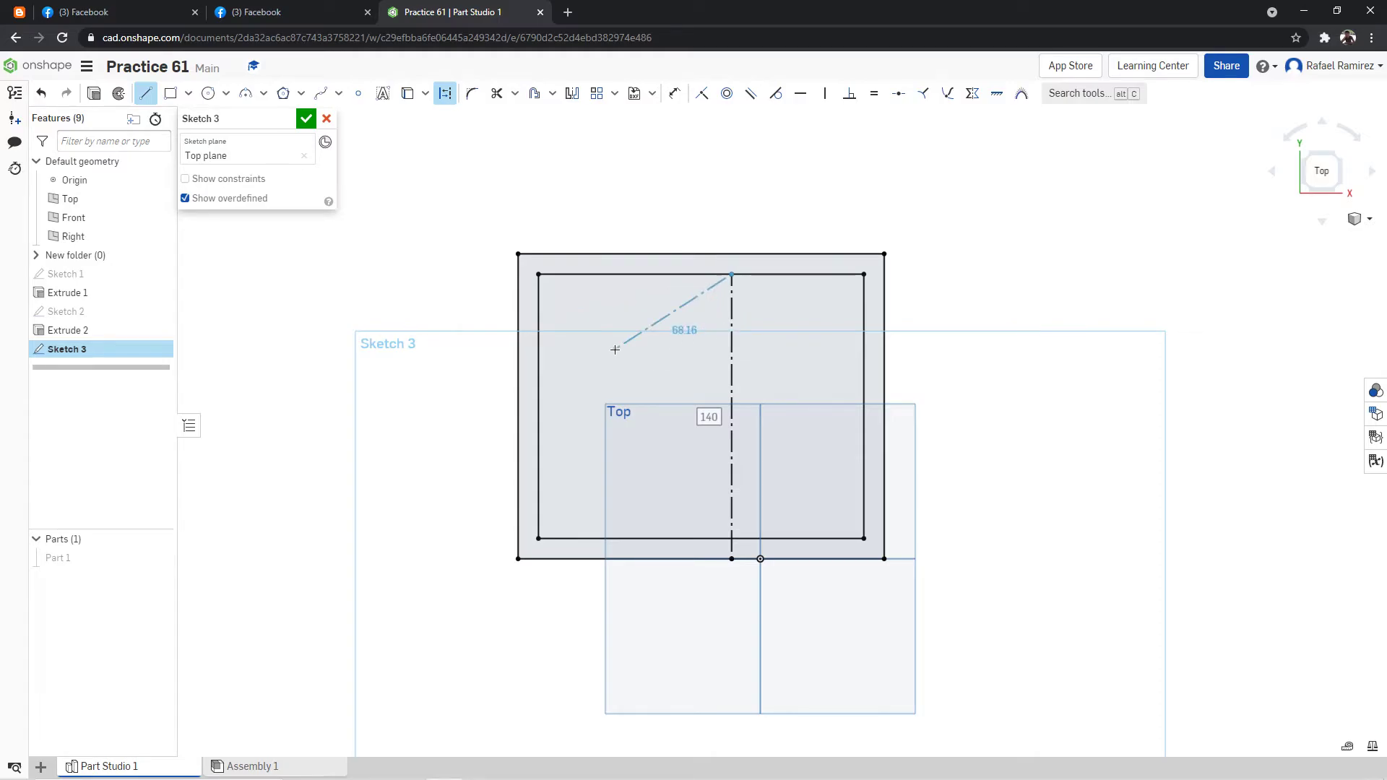
click(145, 99)
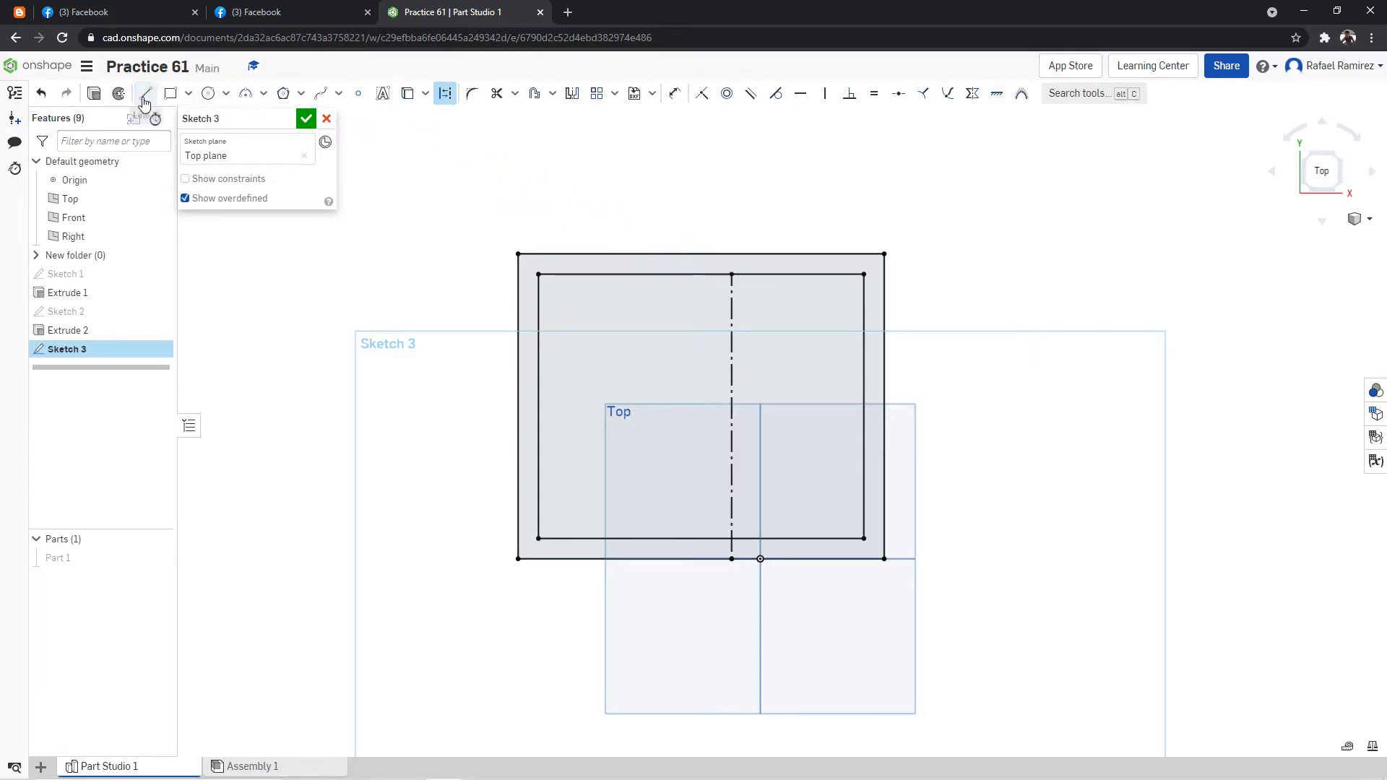
Draw a horizontal construction line joining the midpoints of the inner rectangle's two vertical edges.
click(340, 12)
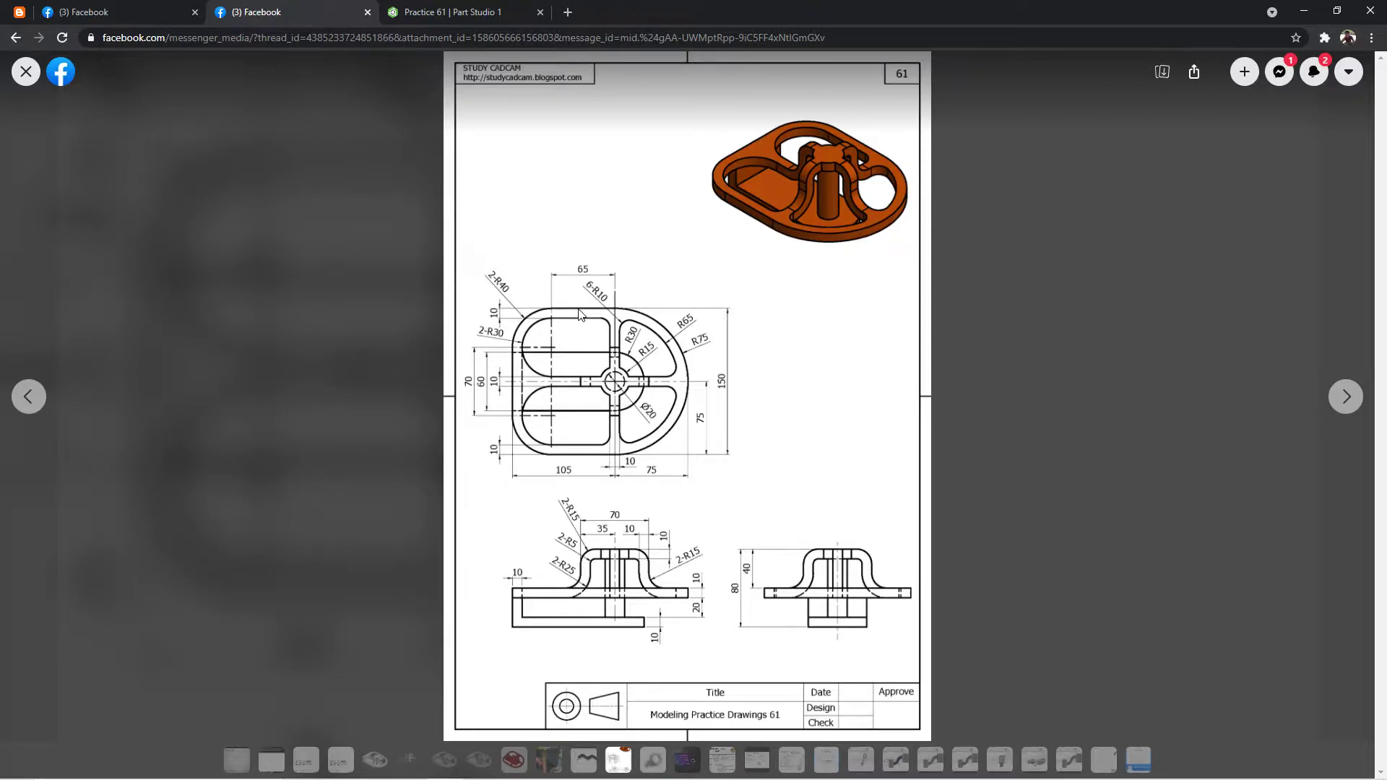
click(449, 12)
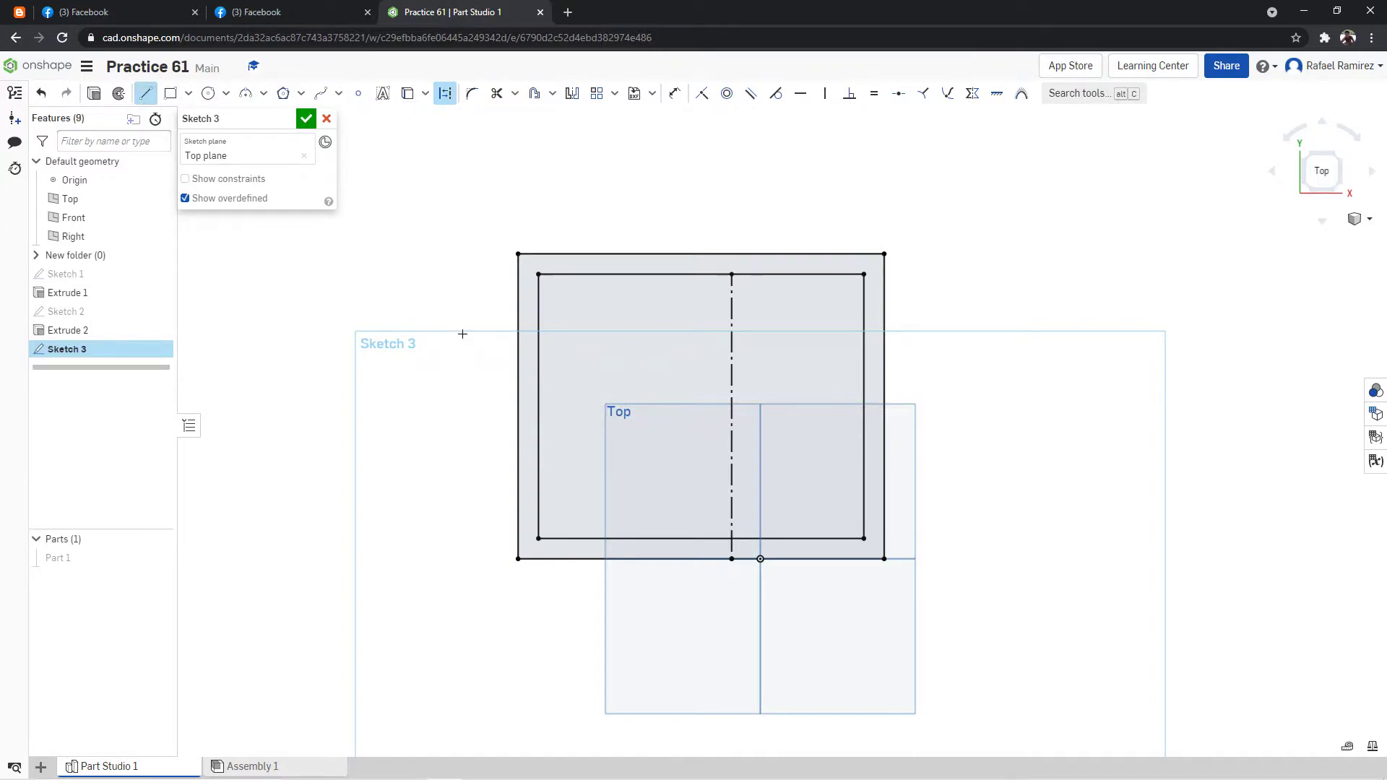
click(538, 406)
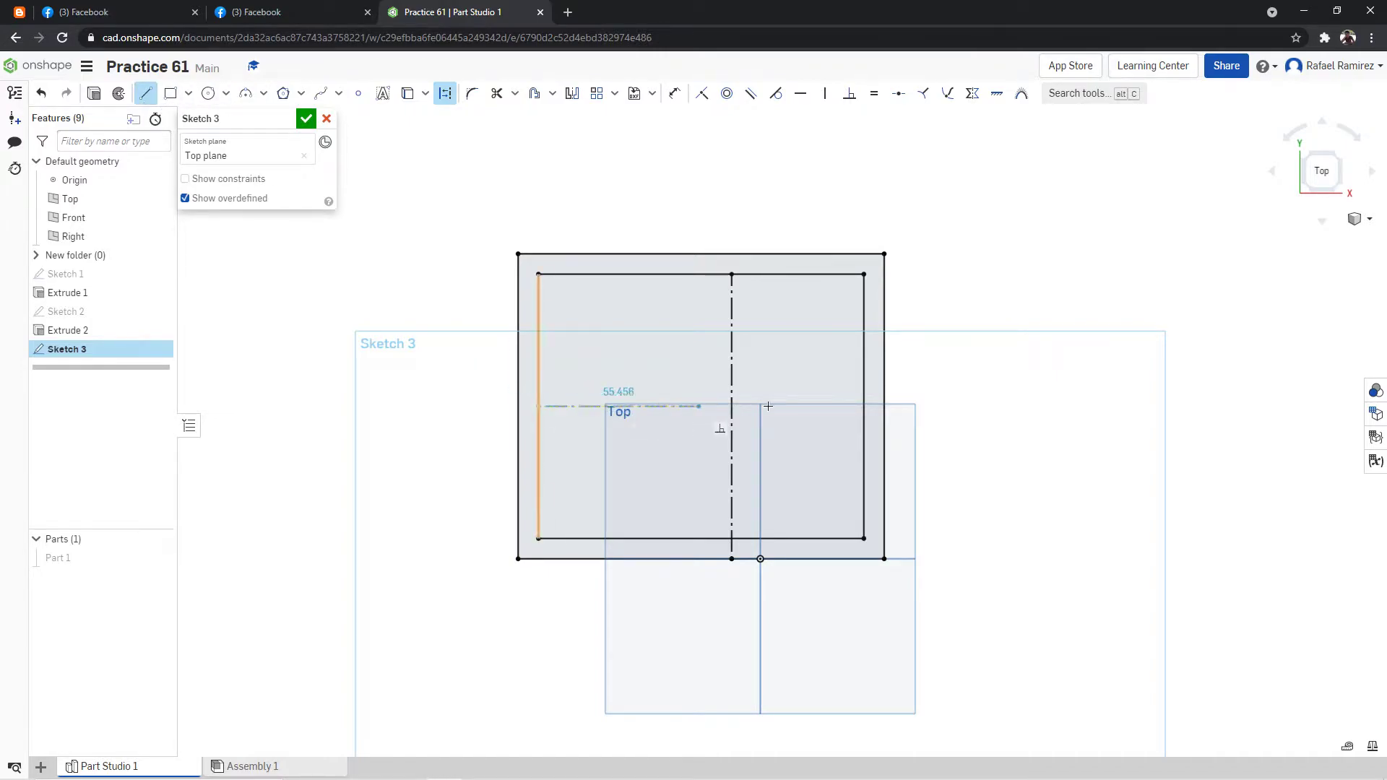
click(864, 406)
Draw a solid horizontal line across the inner rectangle, 5 mm above the horizontal centerline.
click(256, 12)
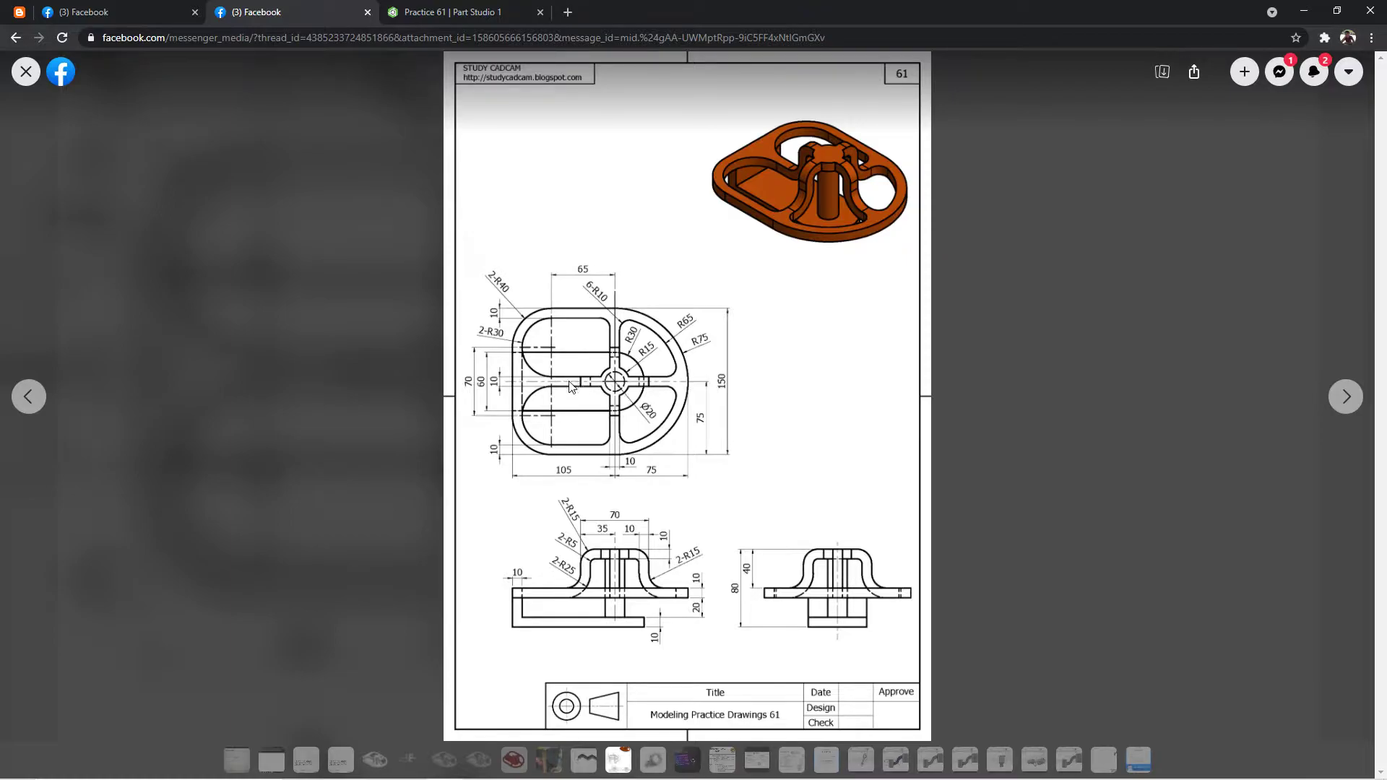
click(407, 10)
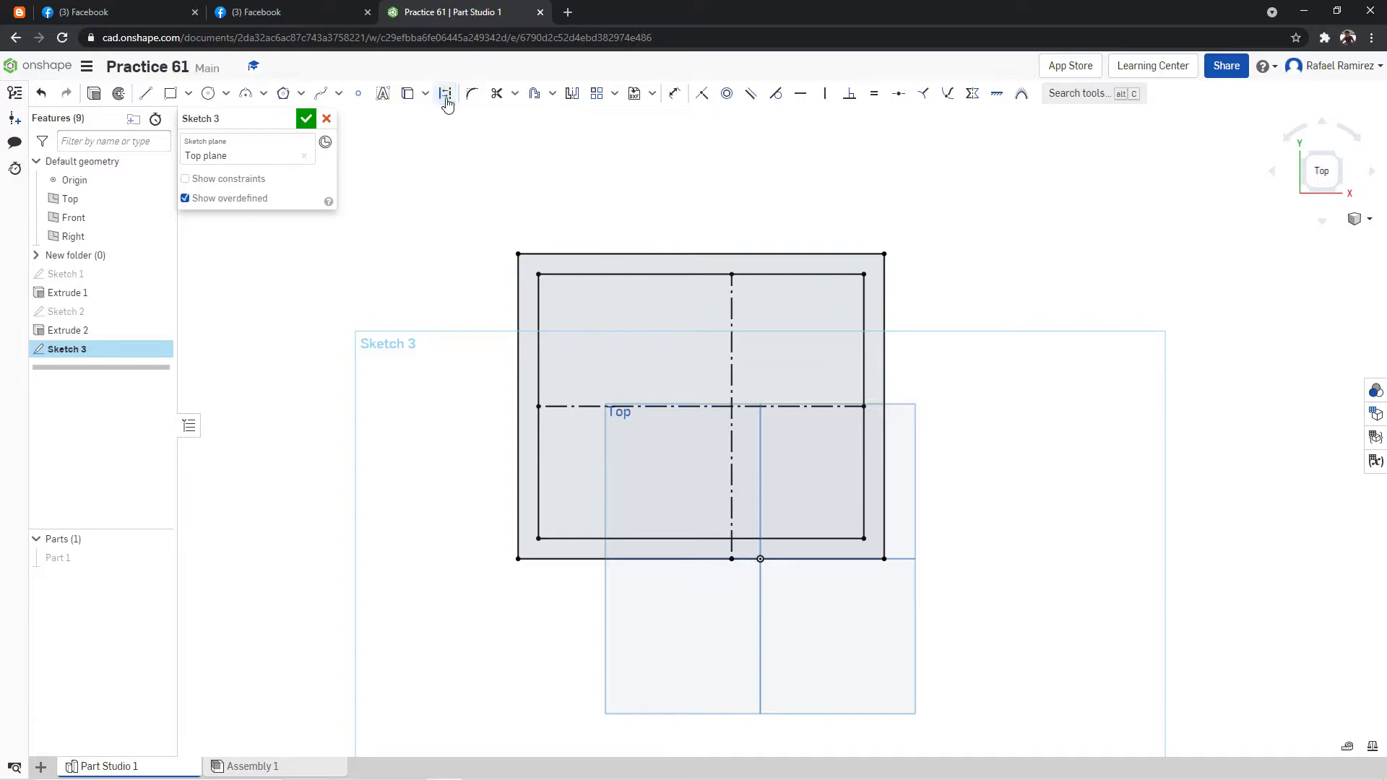
click(146, 92)
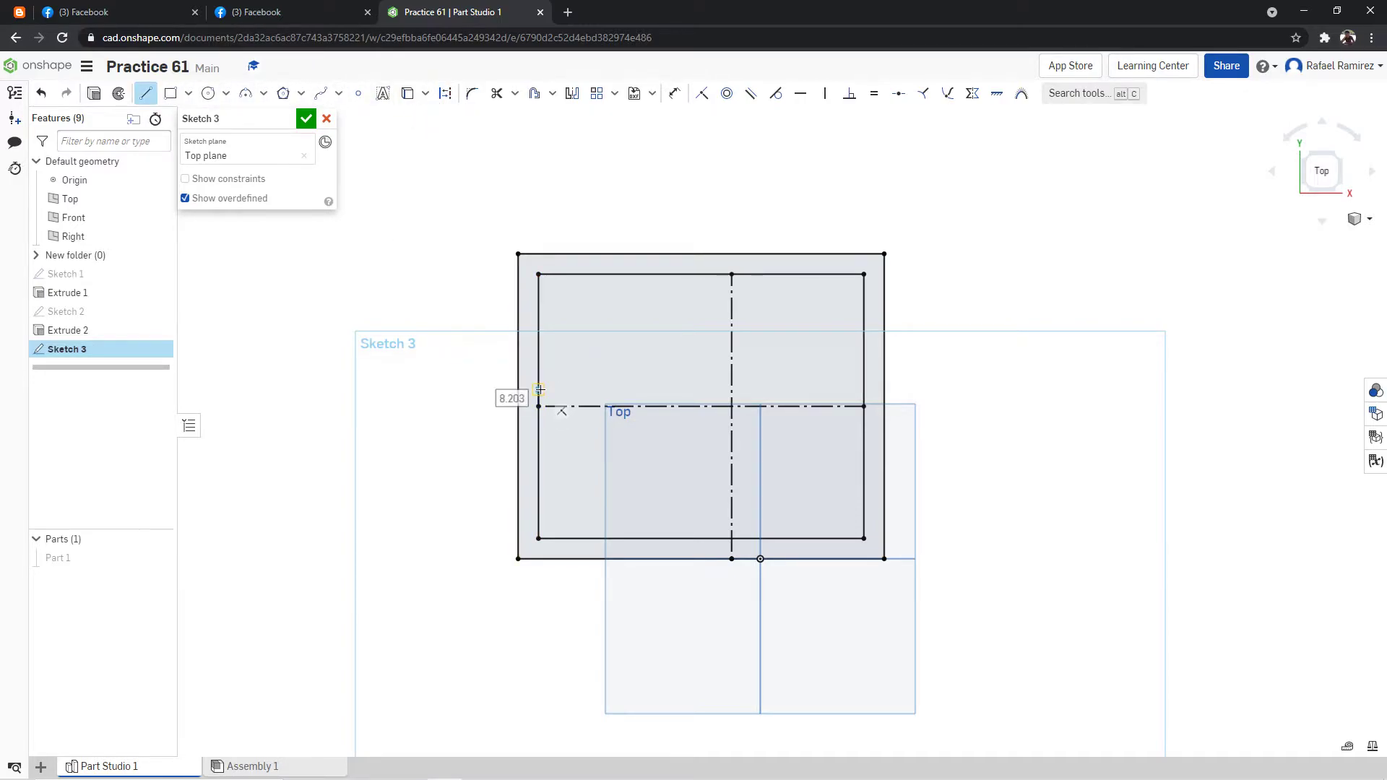
click(538, 396)
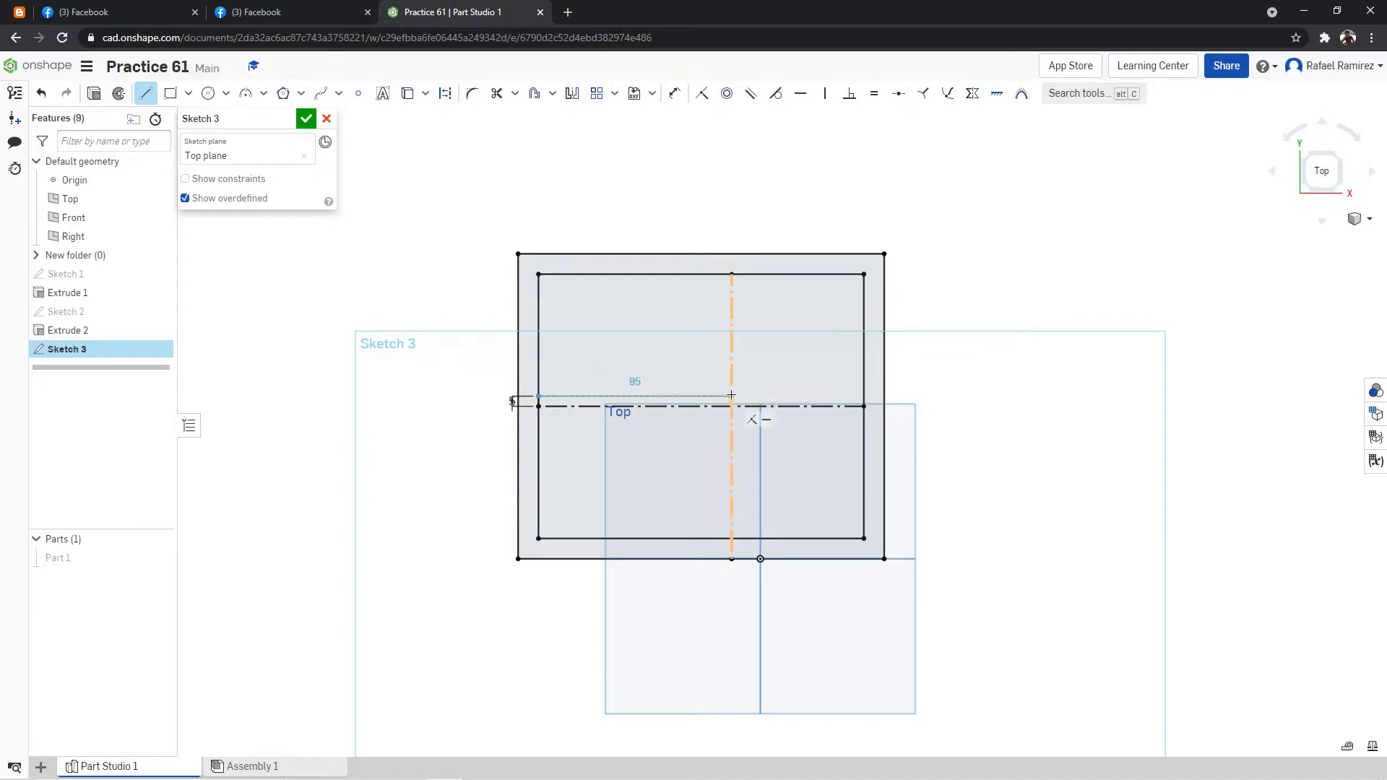
click(864, 395)
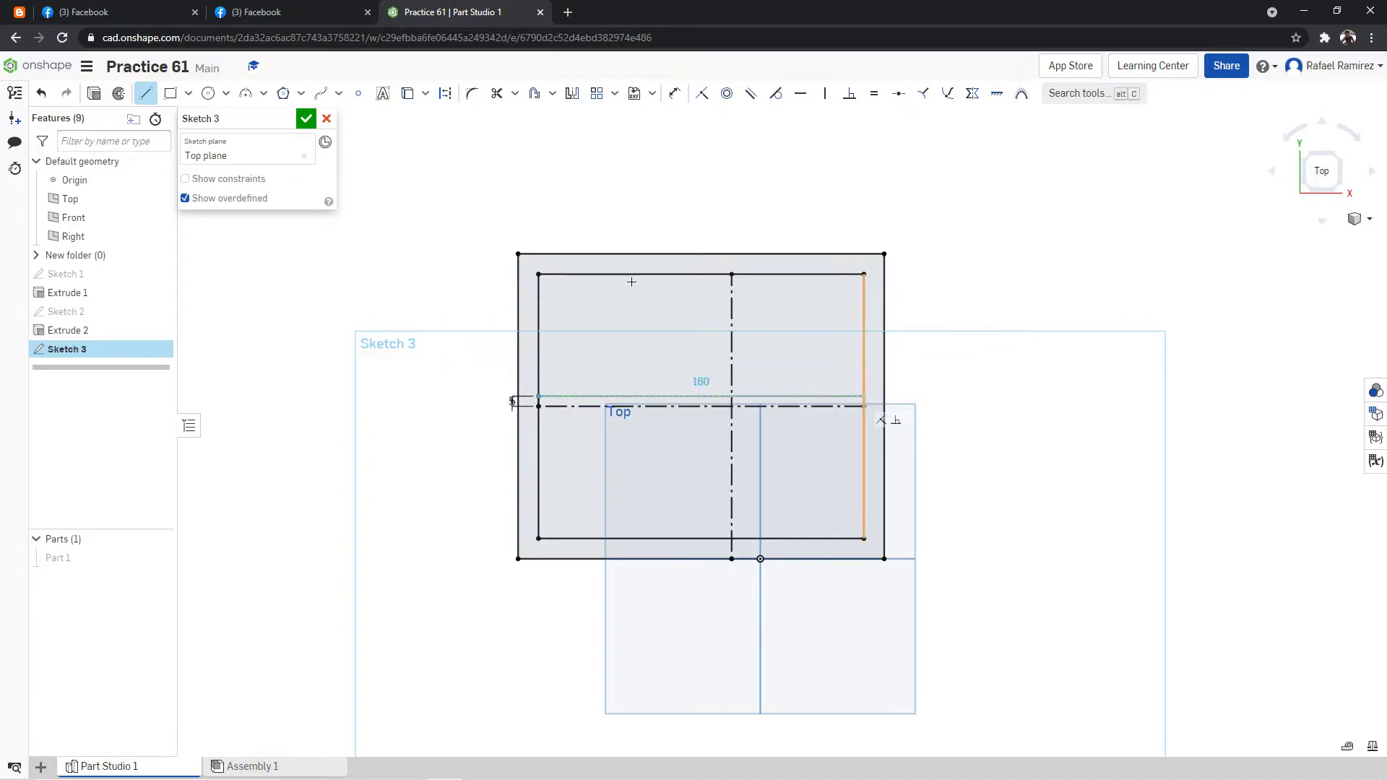
key(Escape)
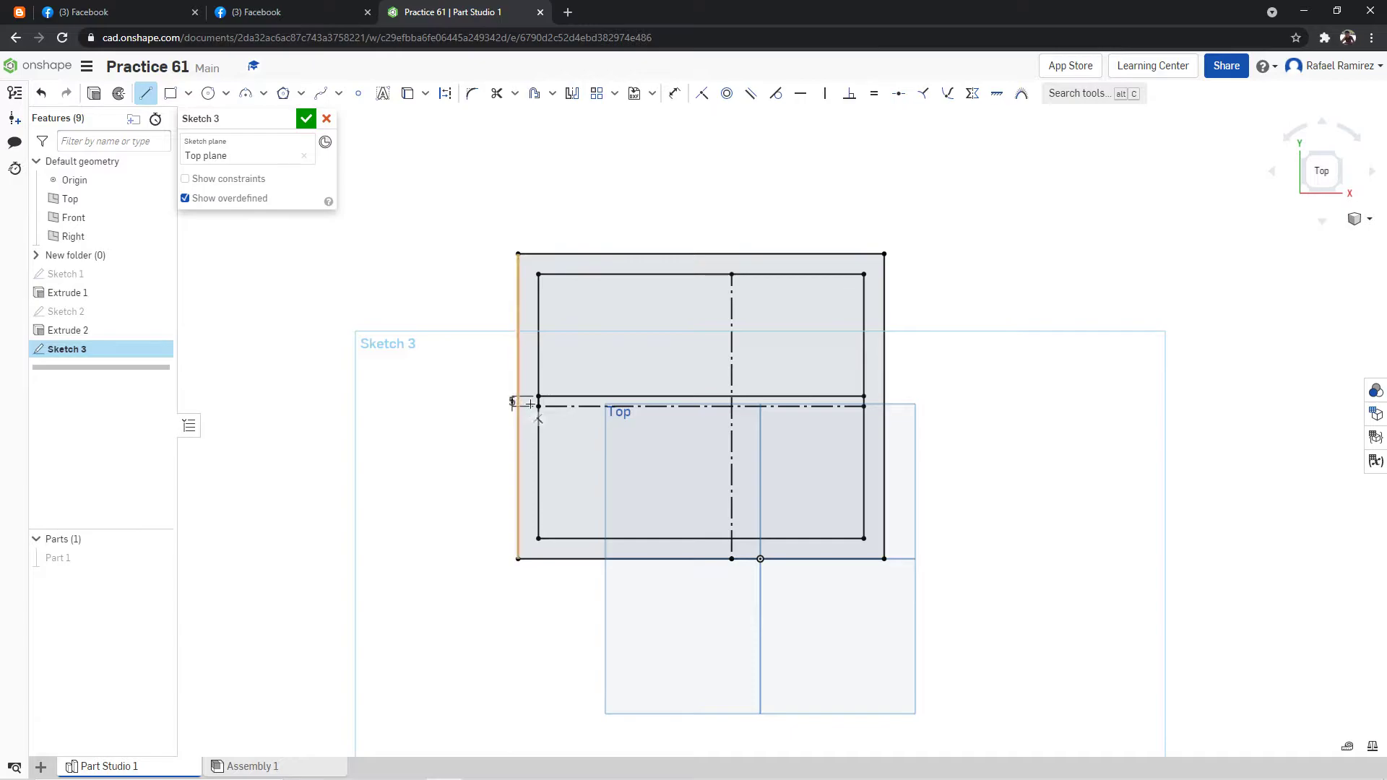
Draw a matching solid horizontal line across the inner rectangle, 5 mm below the horizontal centerline.
click(539, 407)
click(538, 417)
click(864, 417)
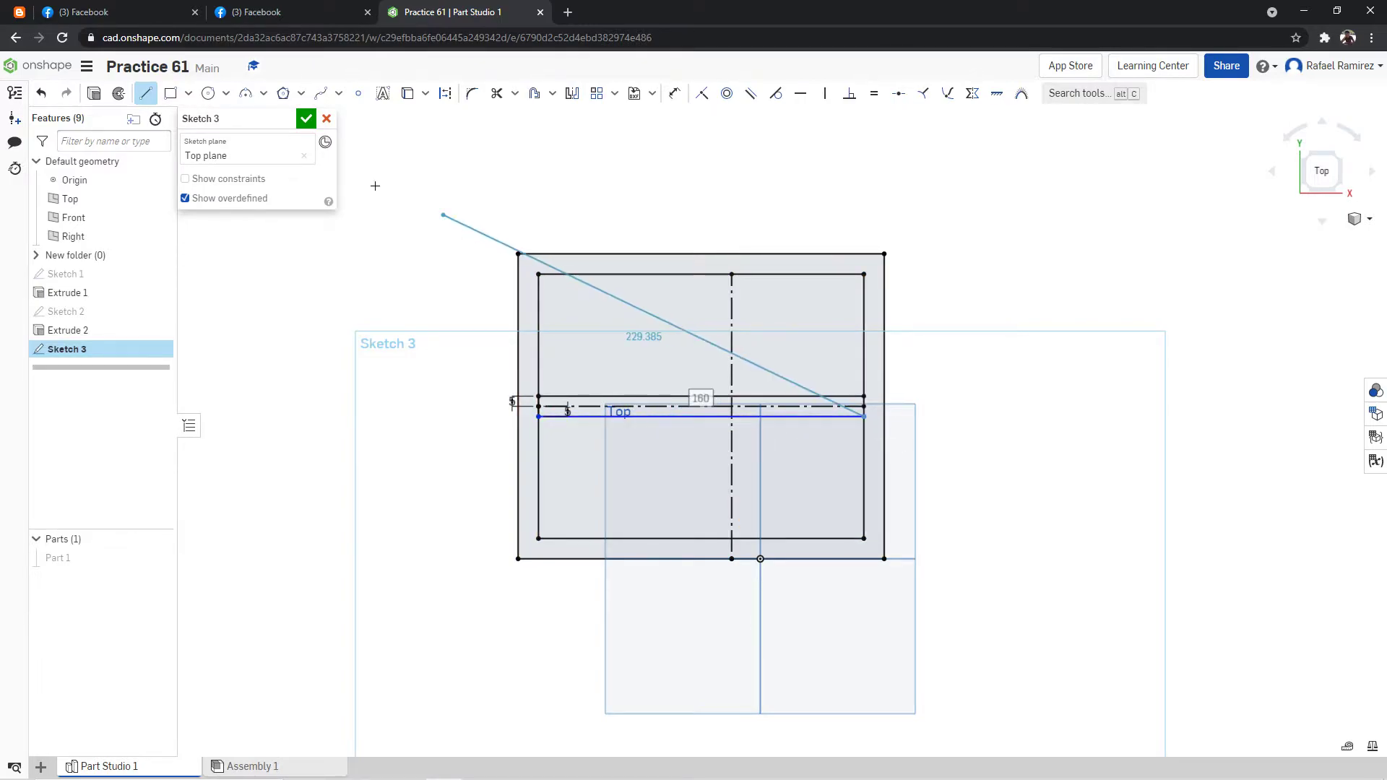
key(Escape)
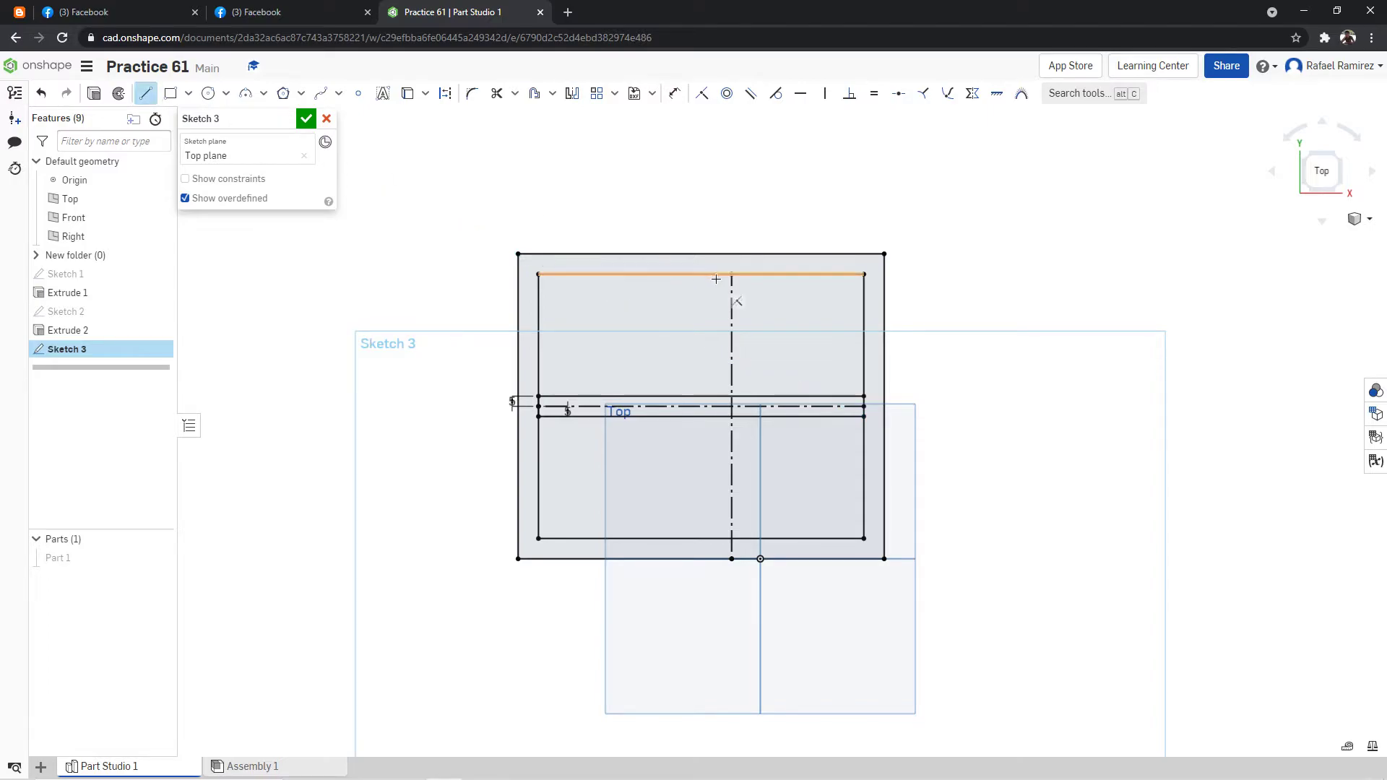
Draw a solid vertical line across the inner rectangle, 5 mm left of the vertical centerline.
click(716, 275)
text(5)
key(Return)
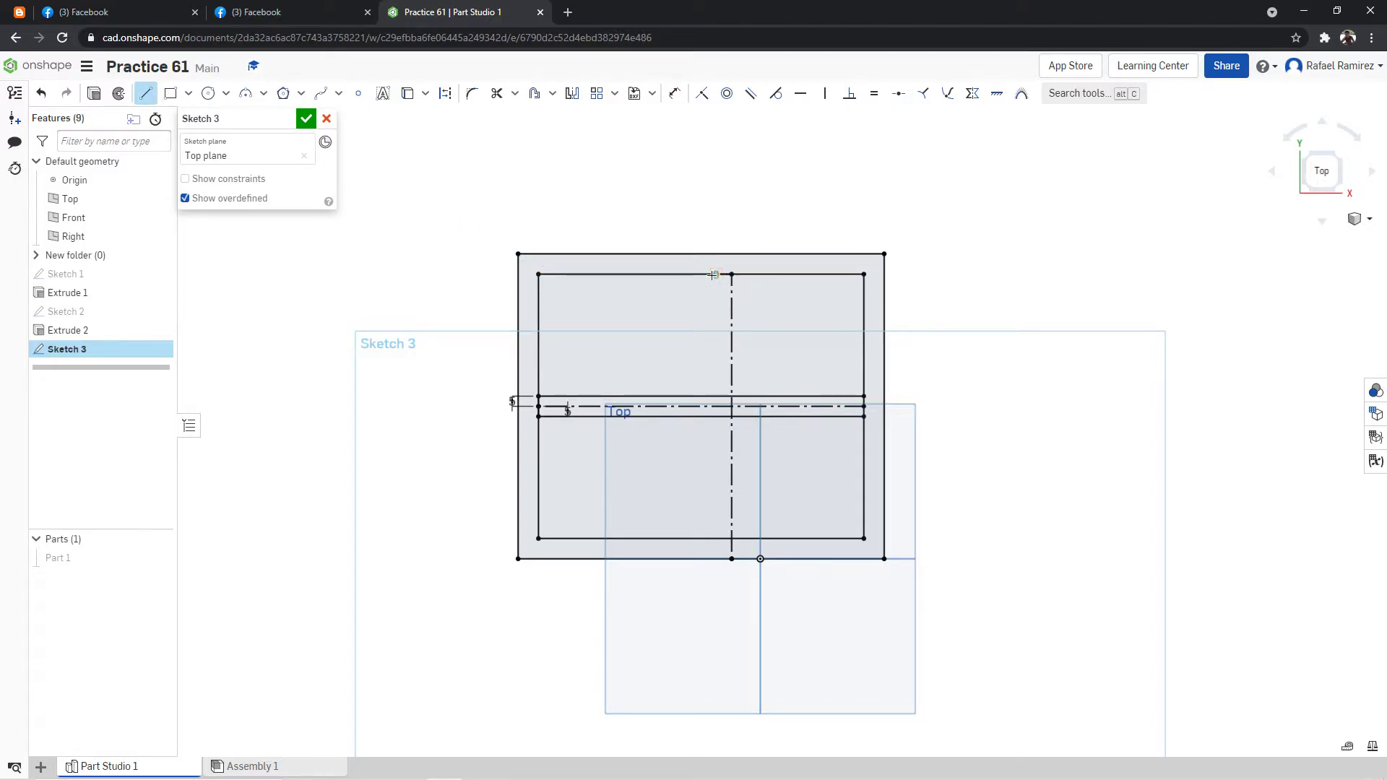
click(722, 275)
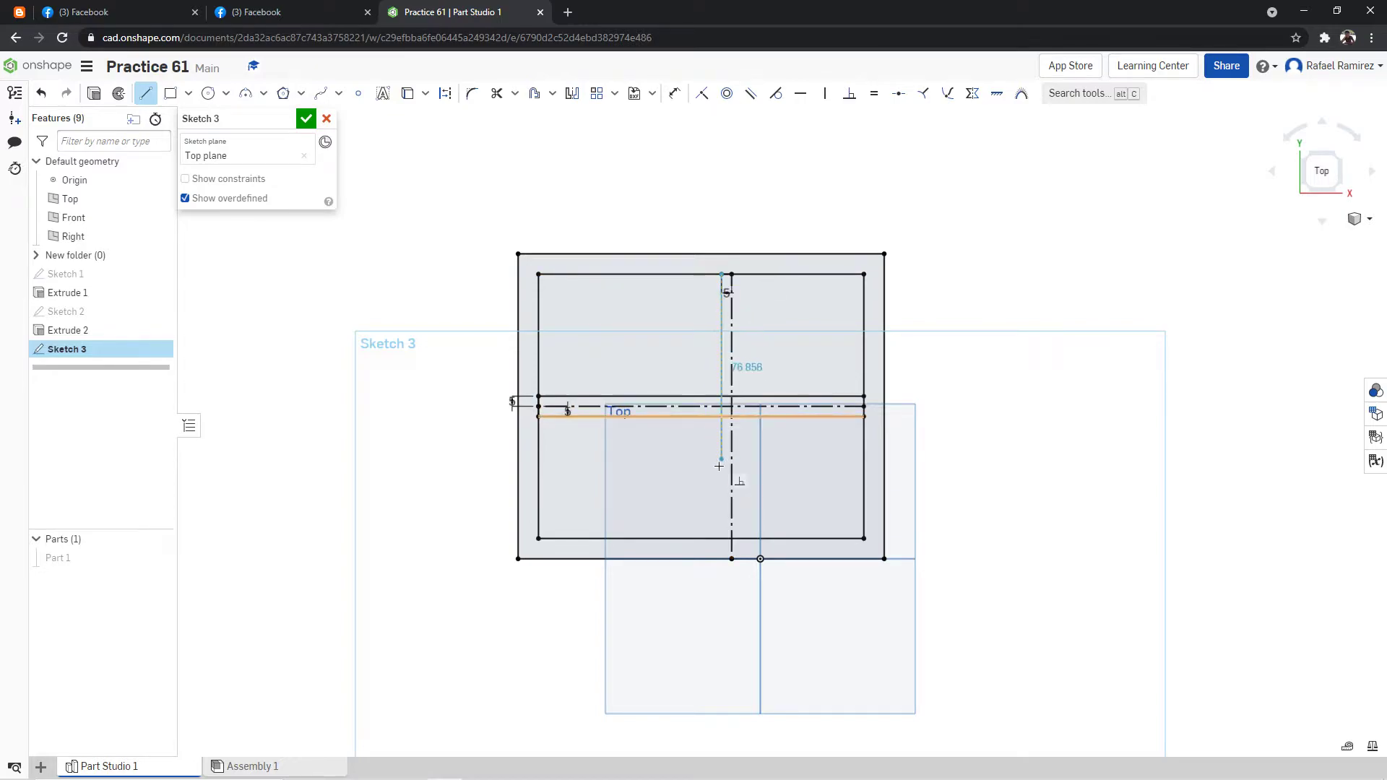
click(722, 538)
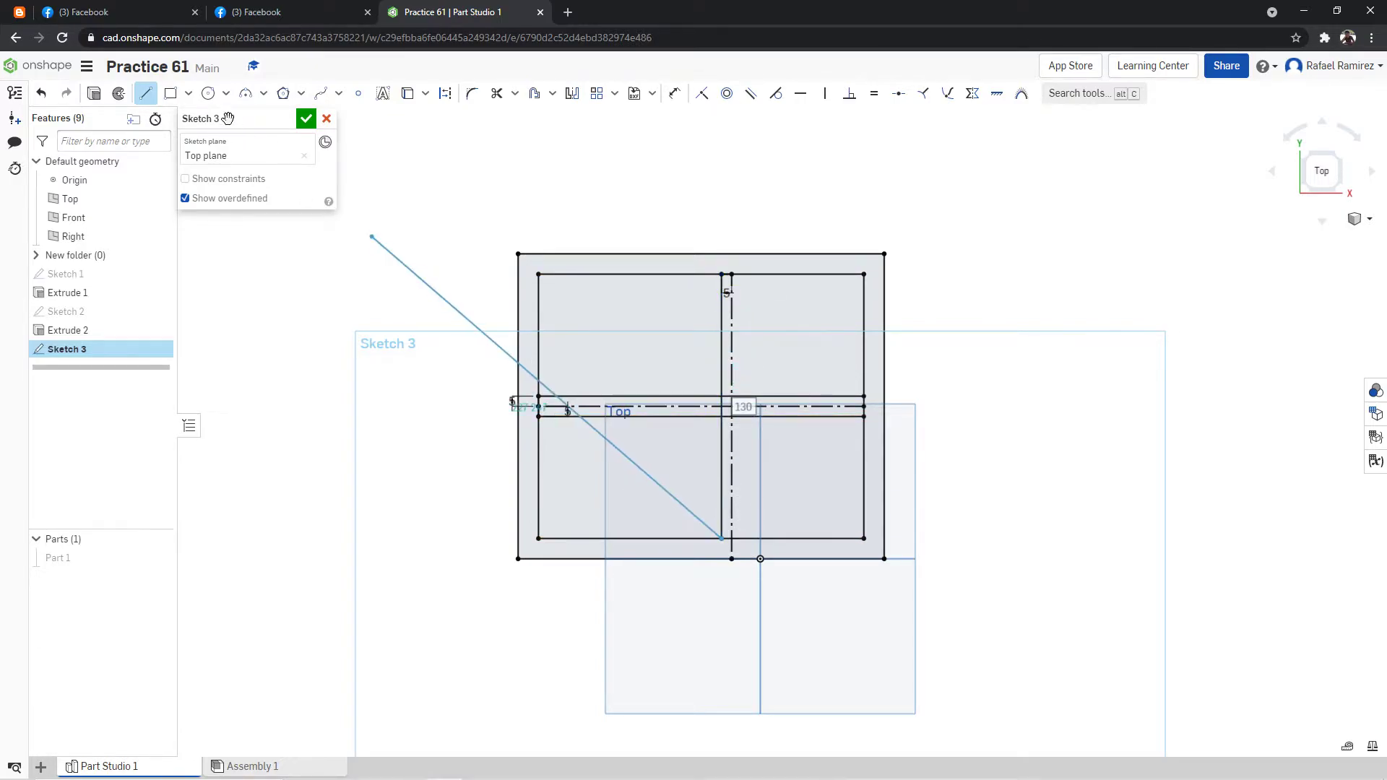
key(Escape)
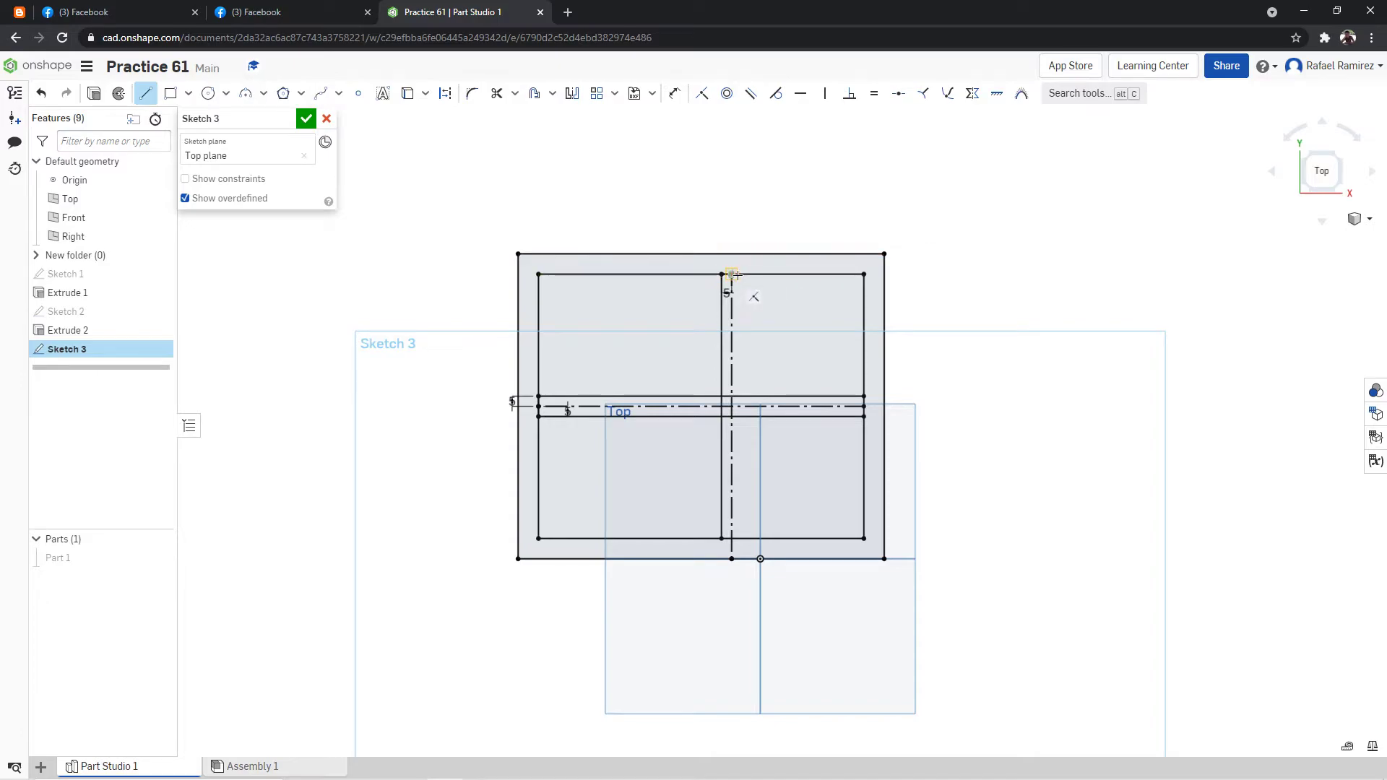
Draw a matching solid vertical line across the inner rectangle, 5 mm right of the vertical centerline.
click(742, 274)
click(743, 539)
key(Escape)
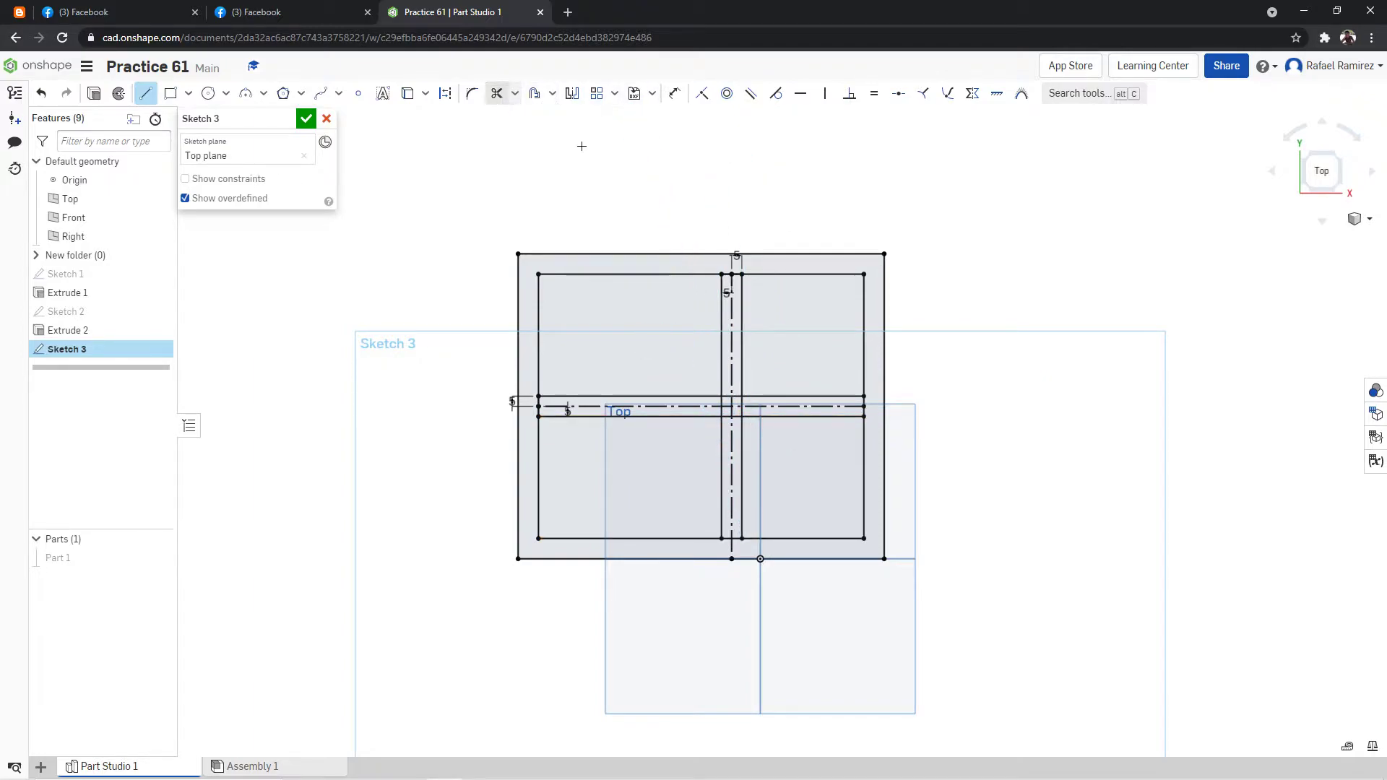
Trim the line segments inside the rib crossing and at the rib ends, leaving four separate rectangular pockets.
click(497, 93)
scroll(775, 348, up, 2)
click(712, 412)
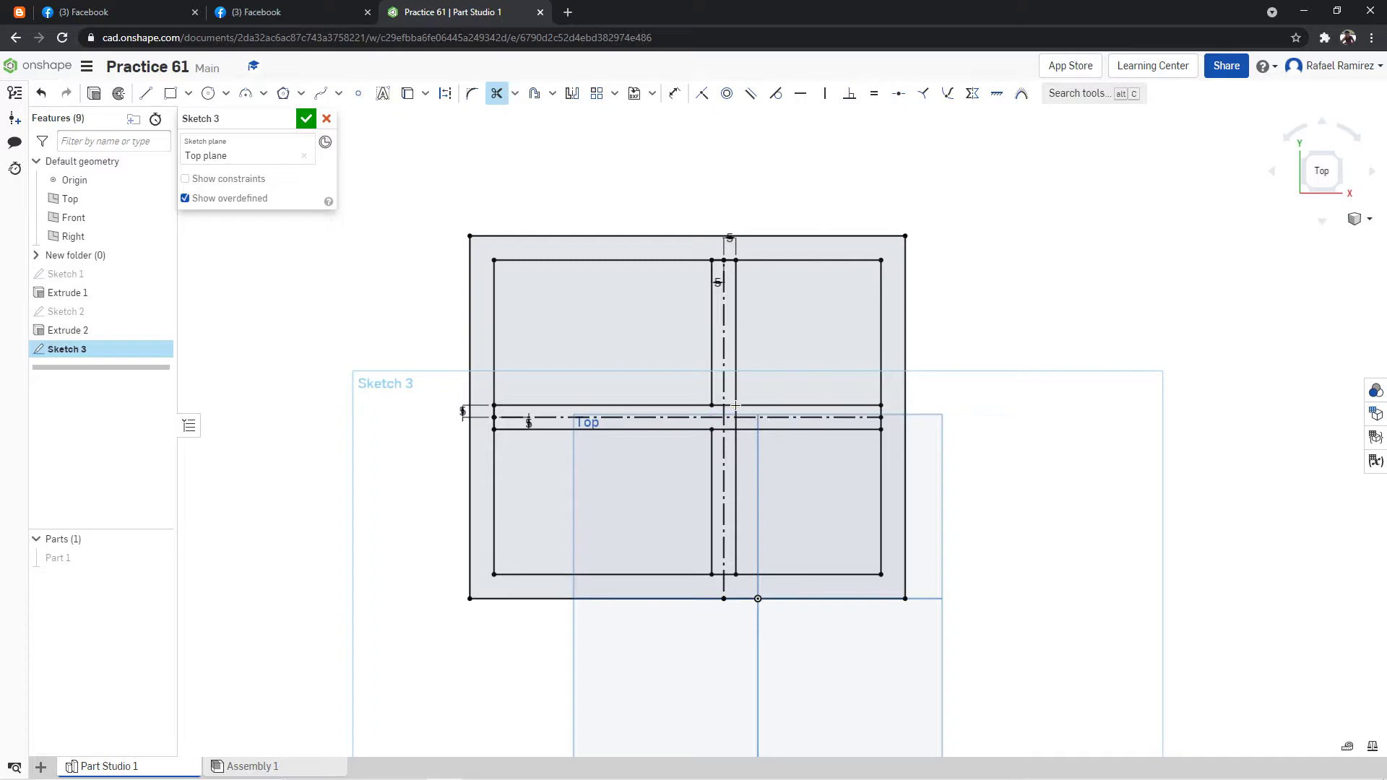
click(719, 405)
click(732, 427)
click(724, 582)
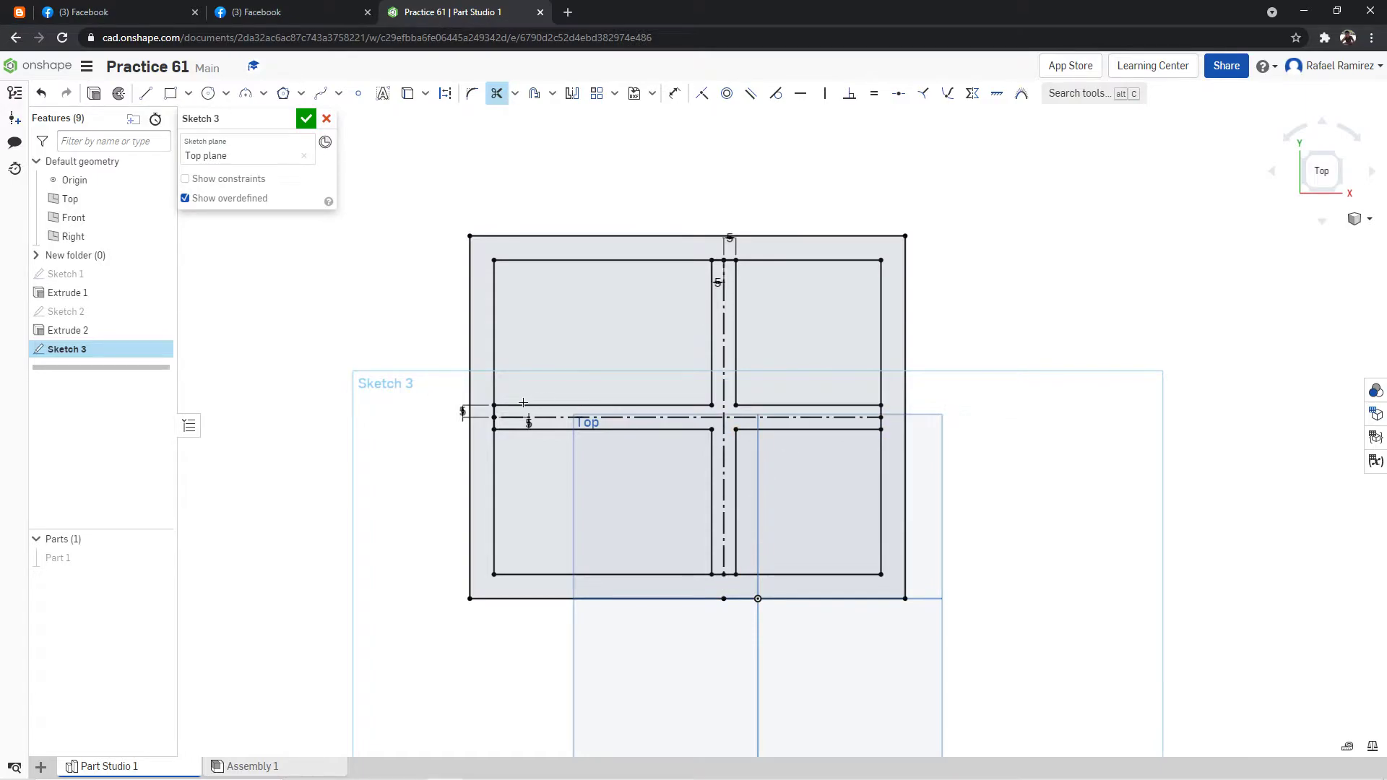
click(732, 258)
click(731, 261)
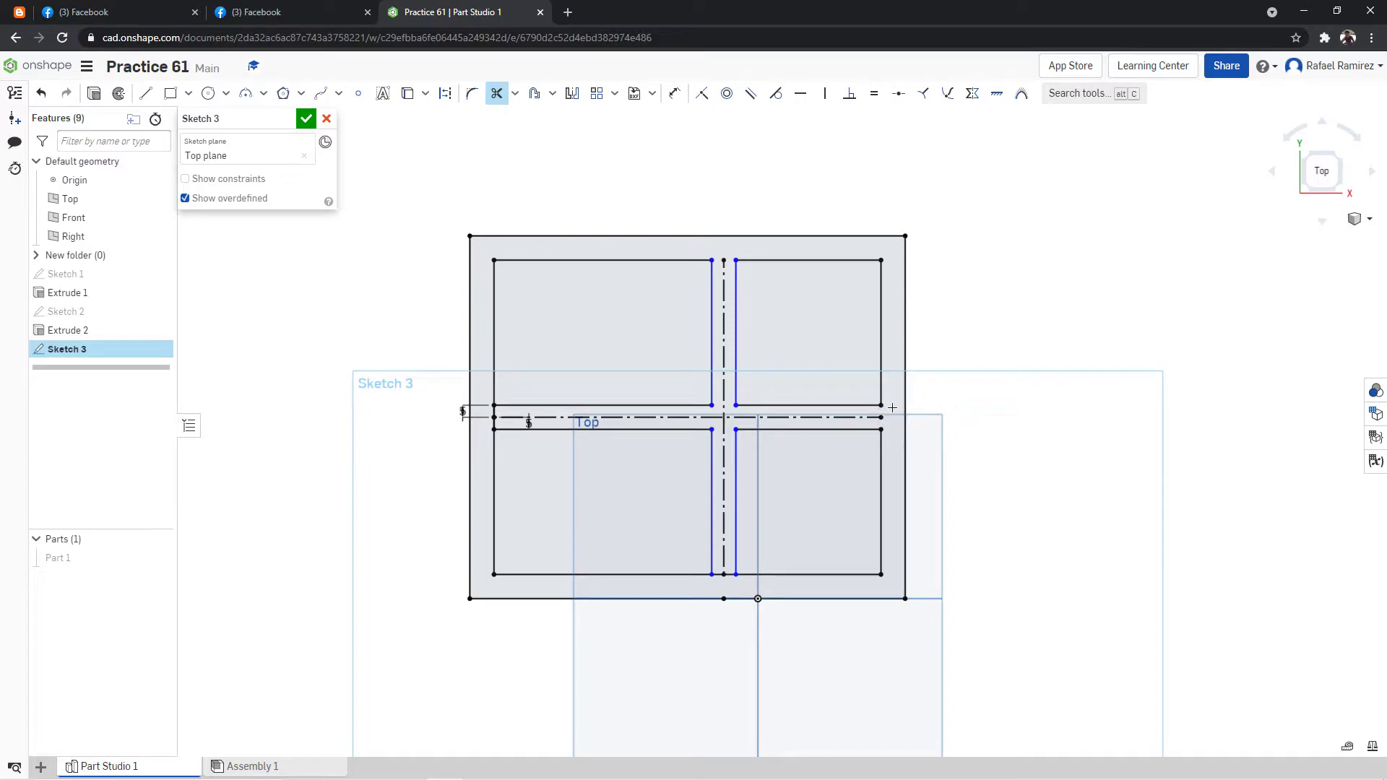
click(494, 423)
click(498, 413)
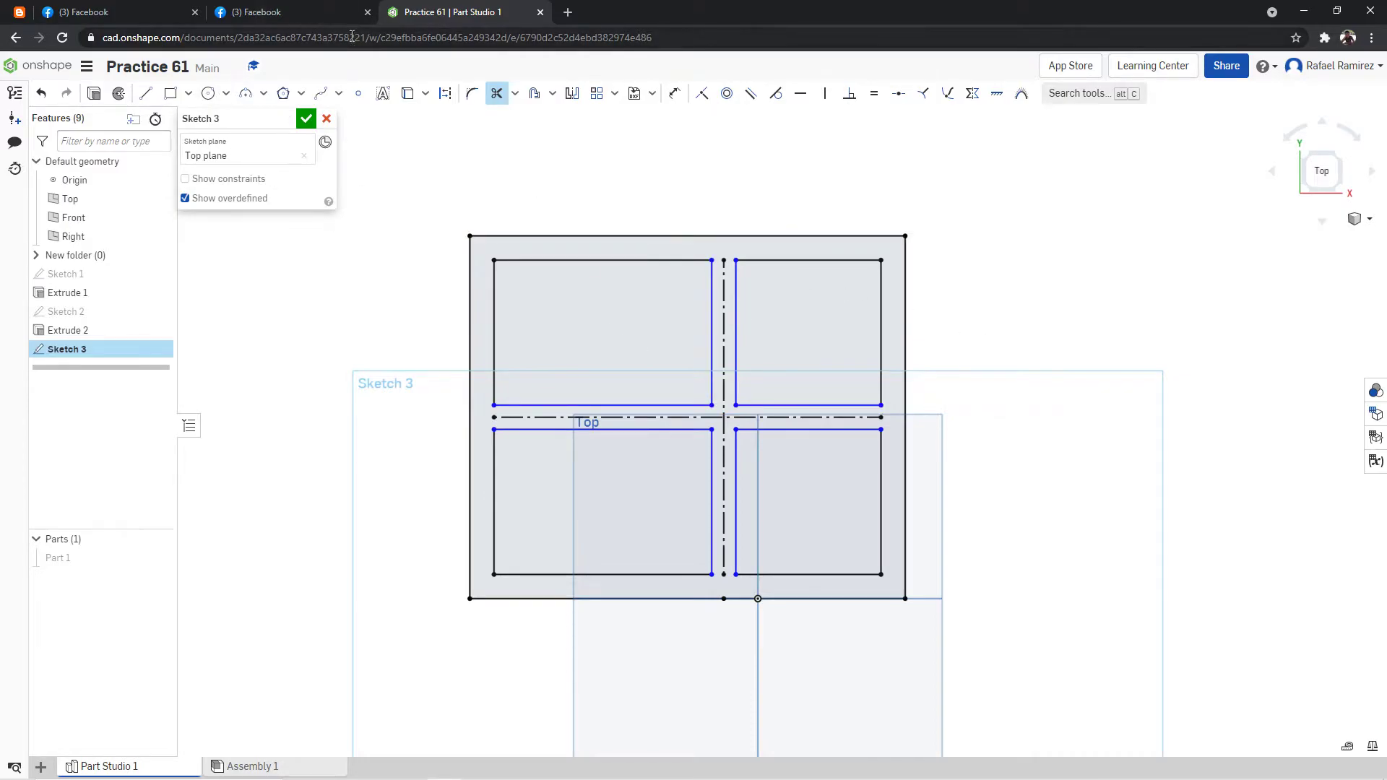
Check the reference drawing, then draw a horizontal construction line about 63 mm long above the plate, running left from the vertical centerline.
click(310, 14)
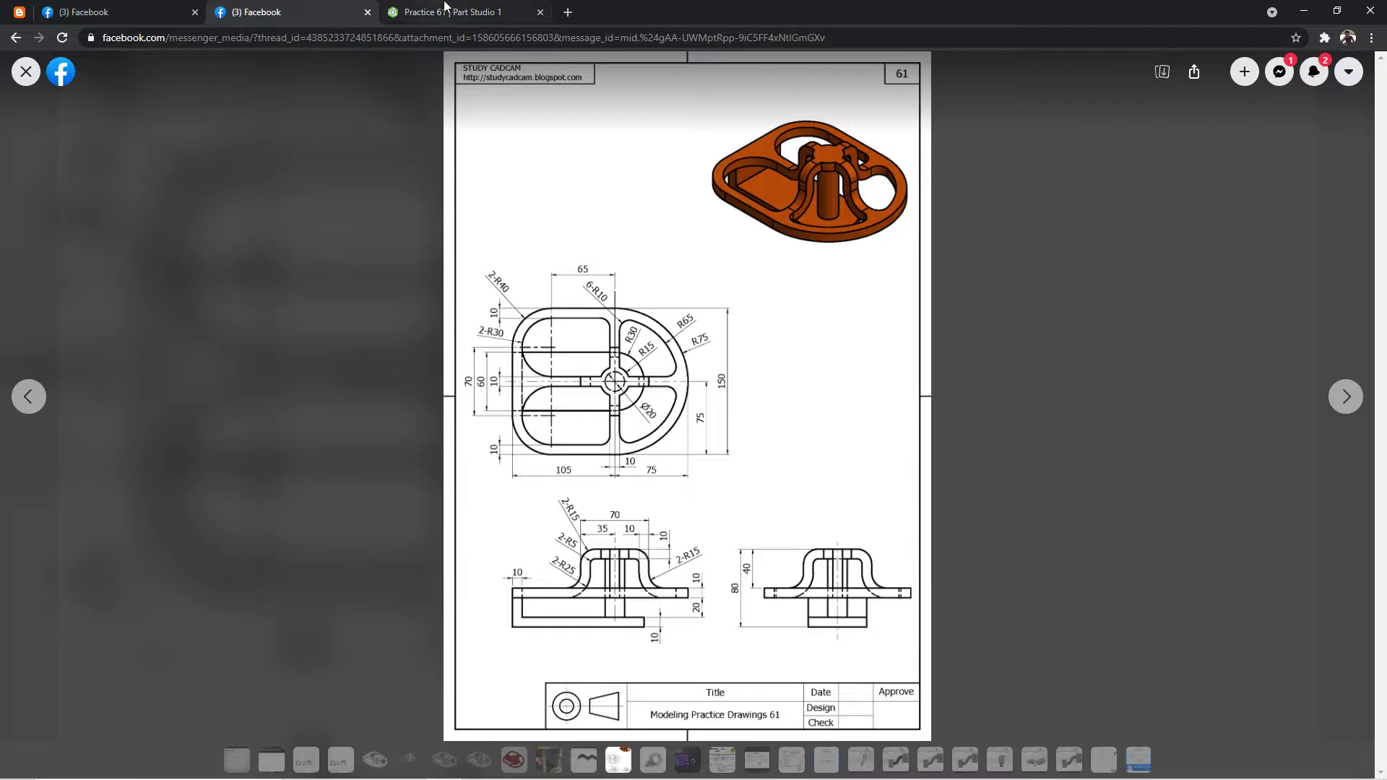
click(448, 12)
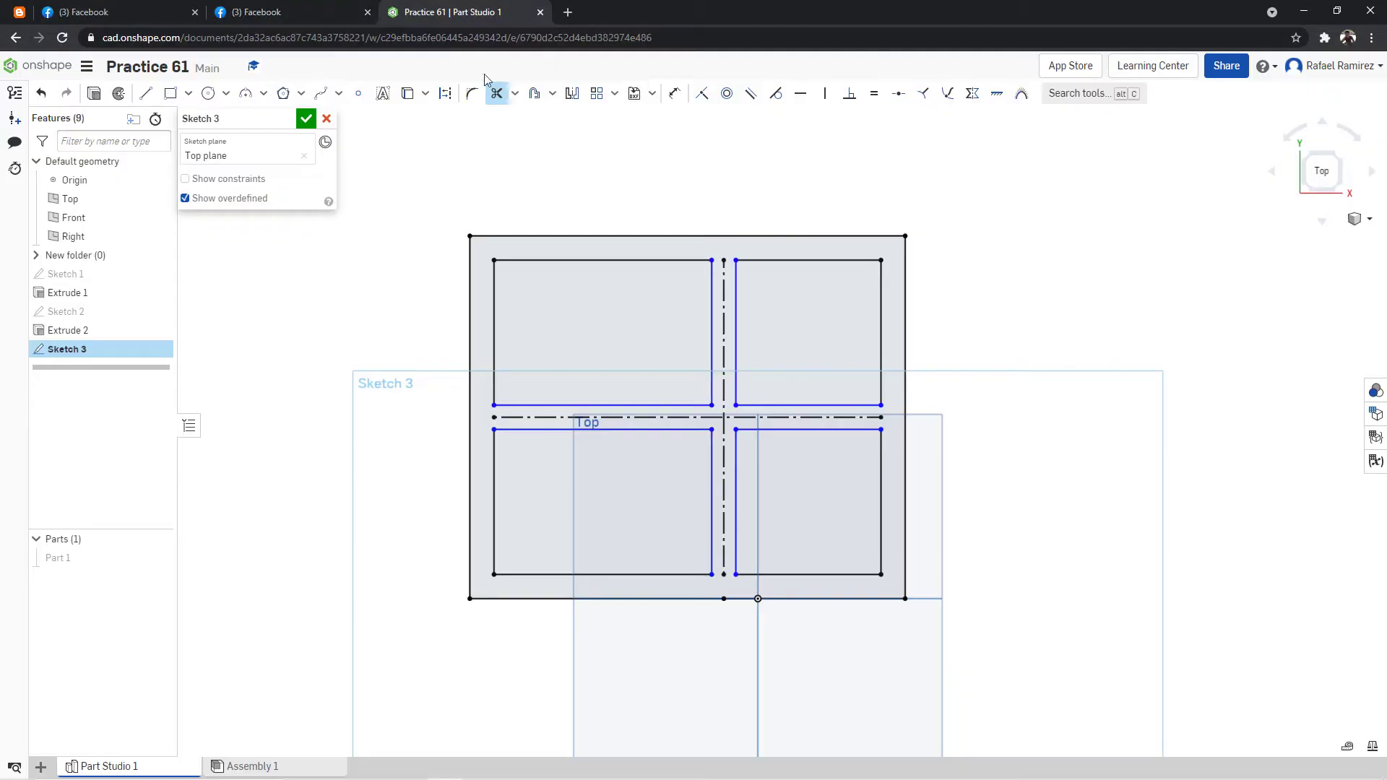
click(145, 92)
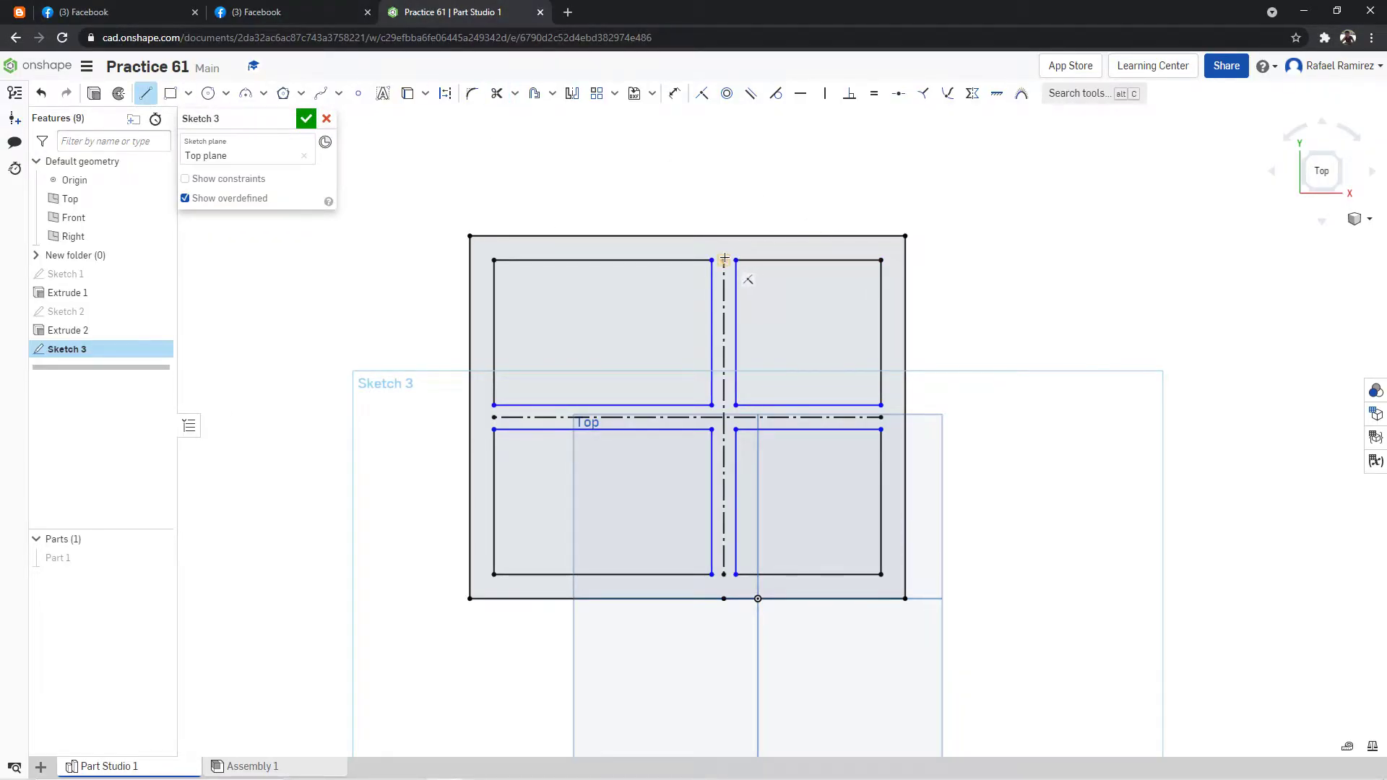
click(445, 93)
click(724, 216)
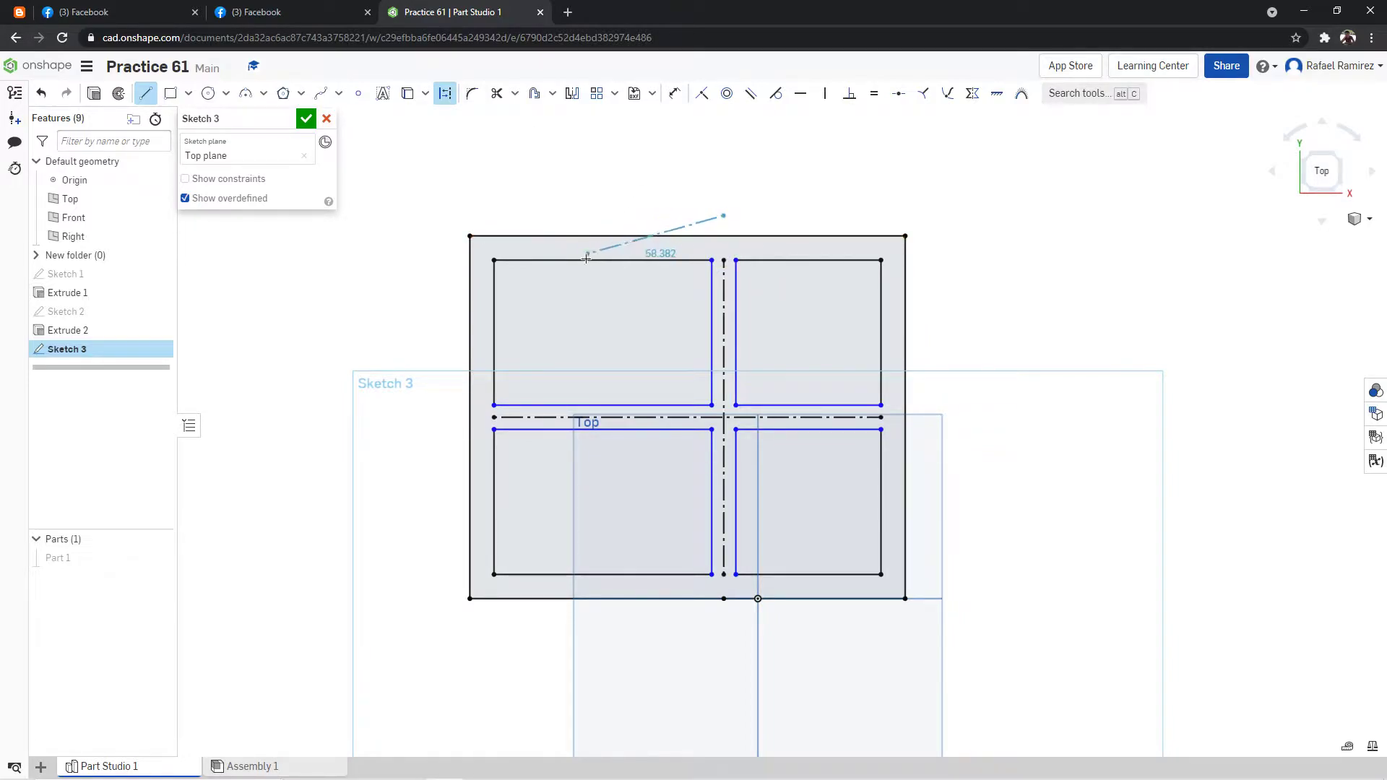
click(574, 210)
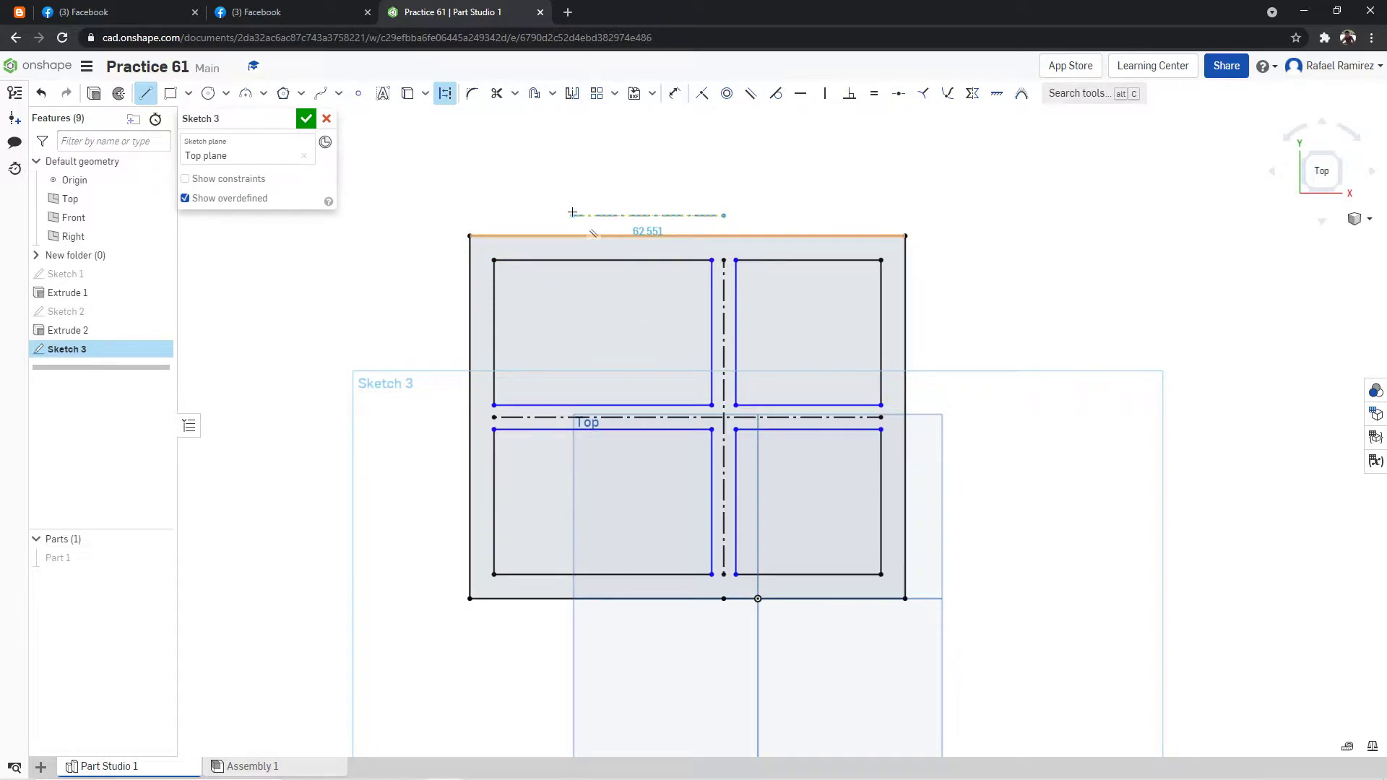
Dimension the construction line above the plate to 65 mm.
click(674, 93)
click(637, 215)
click(654, 153)
text(65)
key(Return)
key(Escape)
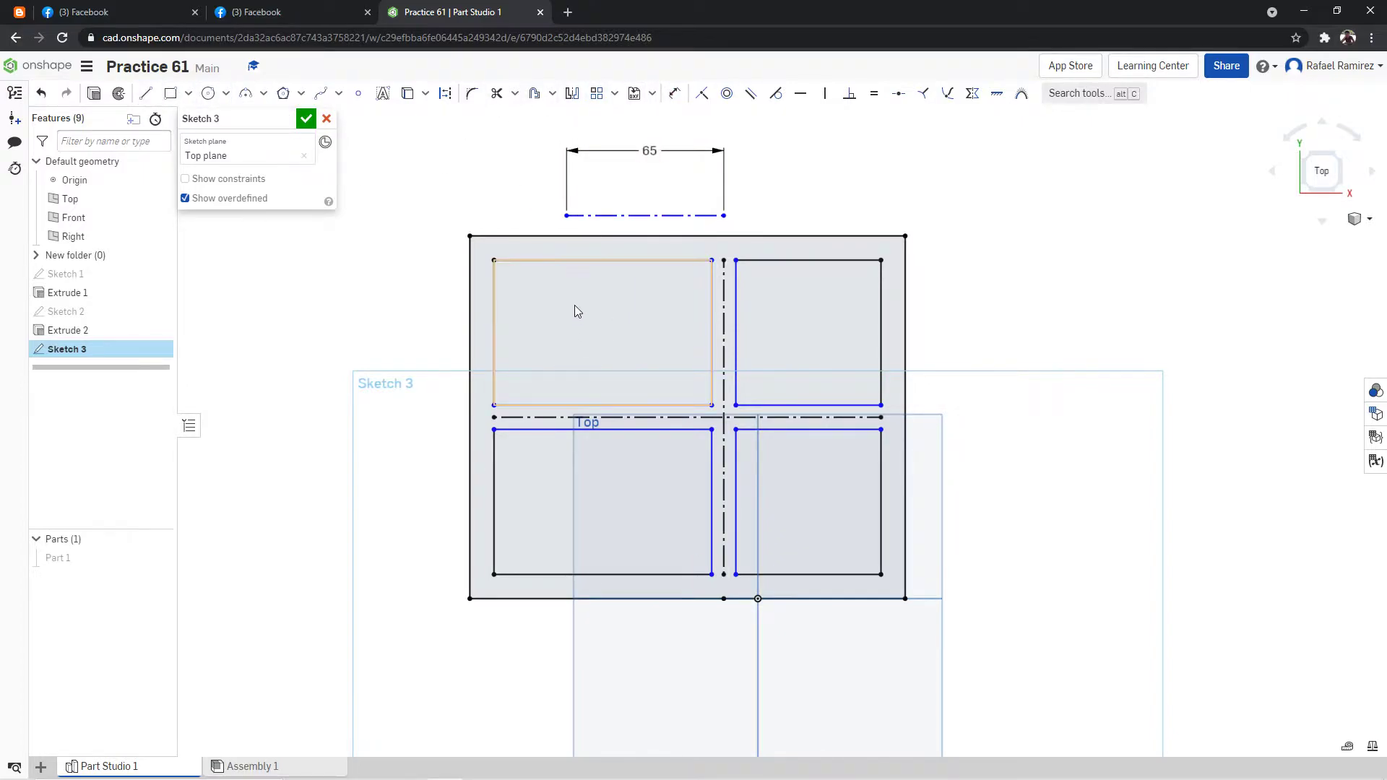
Draw vertical construction lines across the upper-left and lower-left pockets, aligned with the left end of the 65 mm line.
click(145, 93)
click(444, 102)
click(565, 259)
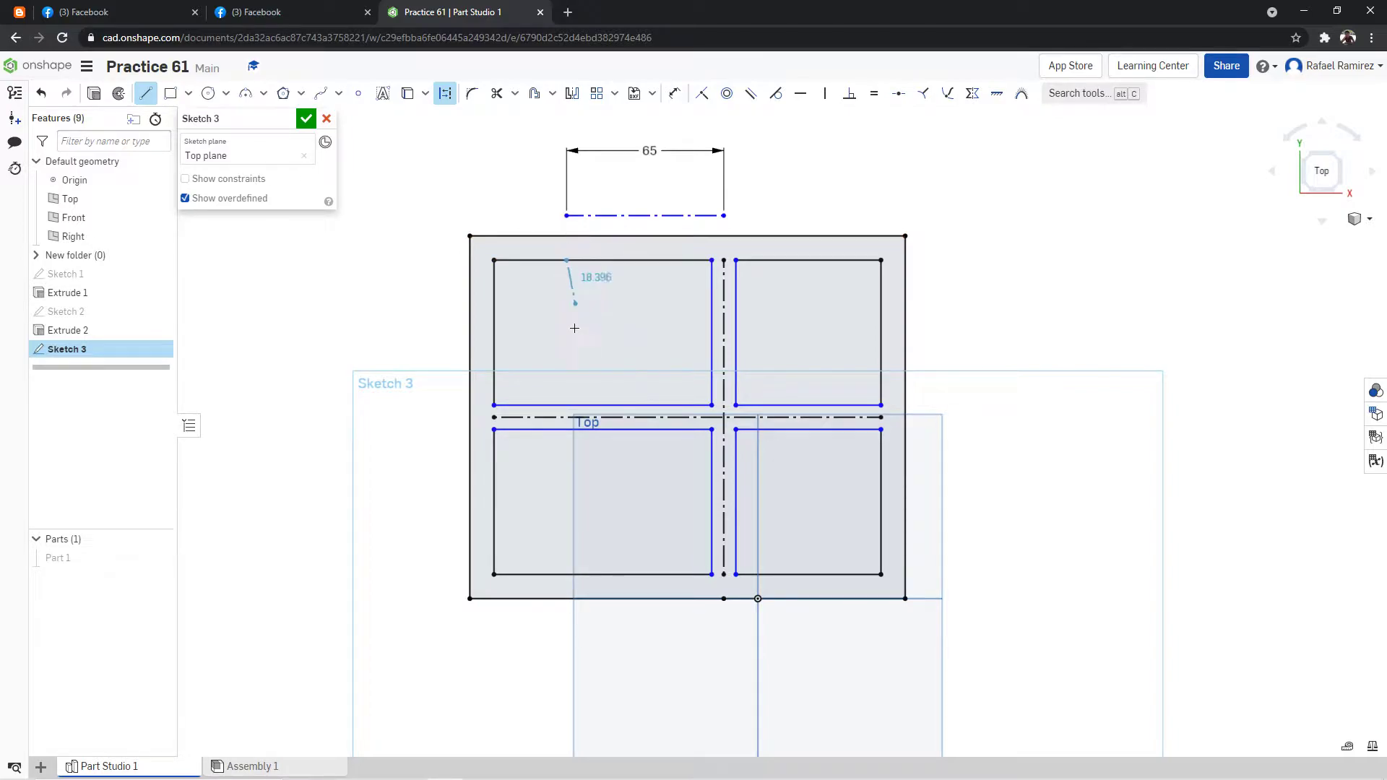
click(567, 406)
click(149, 93)
click(566, 405)
click(567, 574)
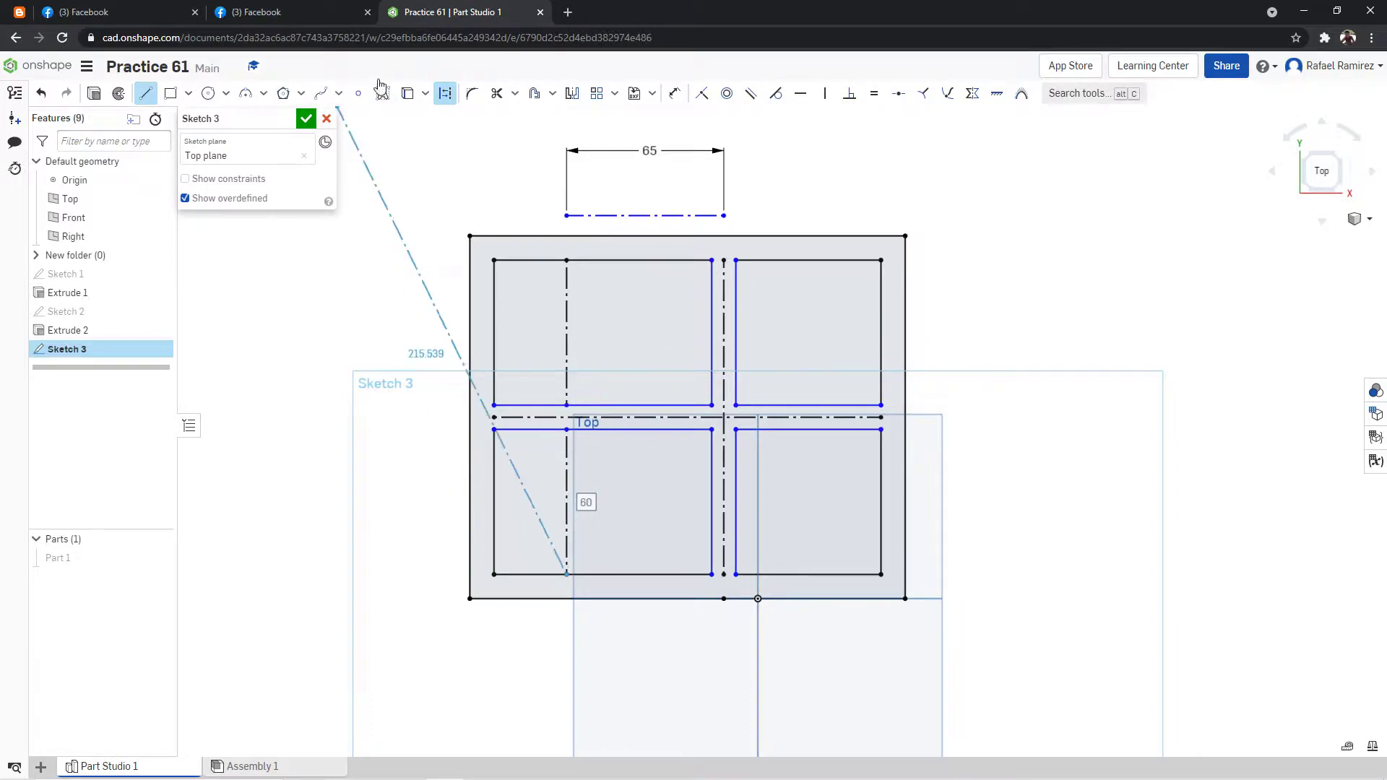
click(149, 96)
click(148, 95)
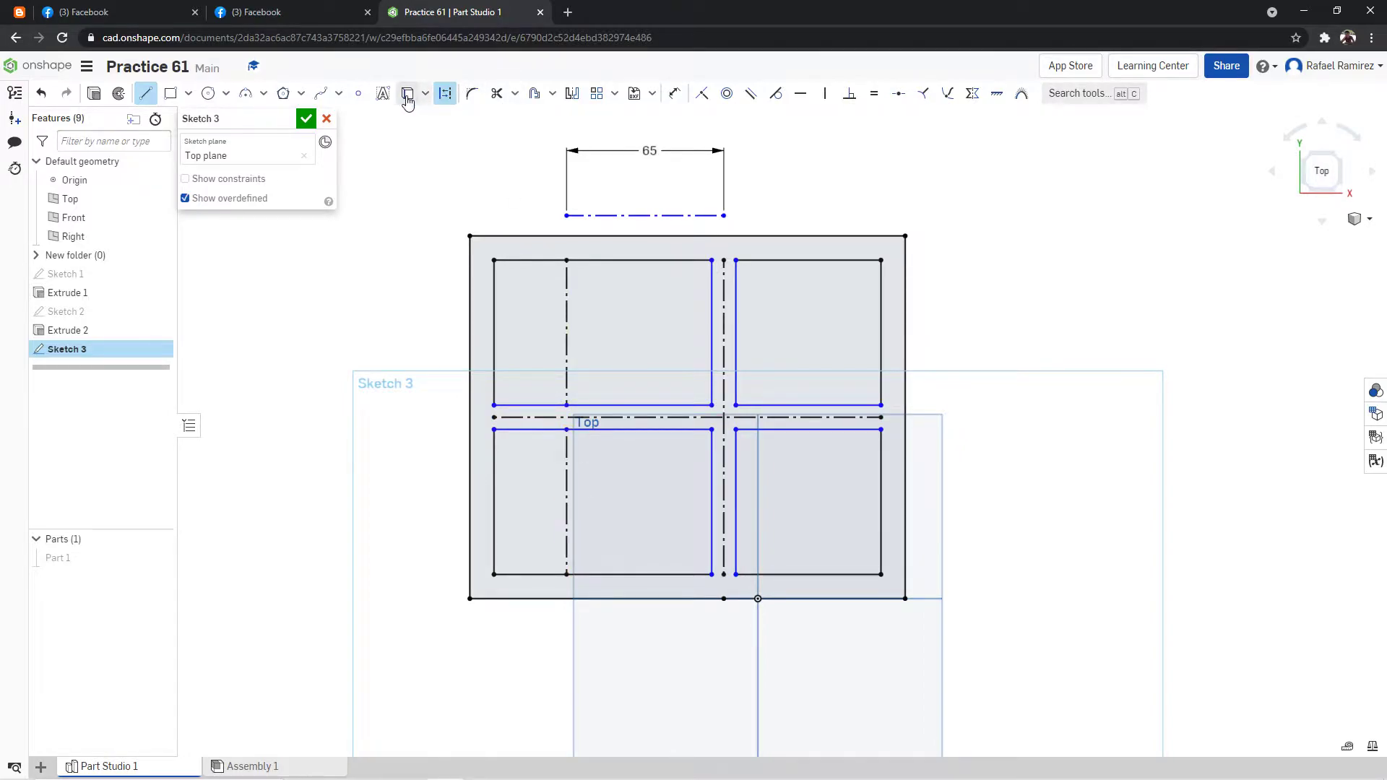
Draw a 60 mm diameter circle centered on the midpoint of the upper-left pocket's construction line.
click(208, 93)
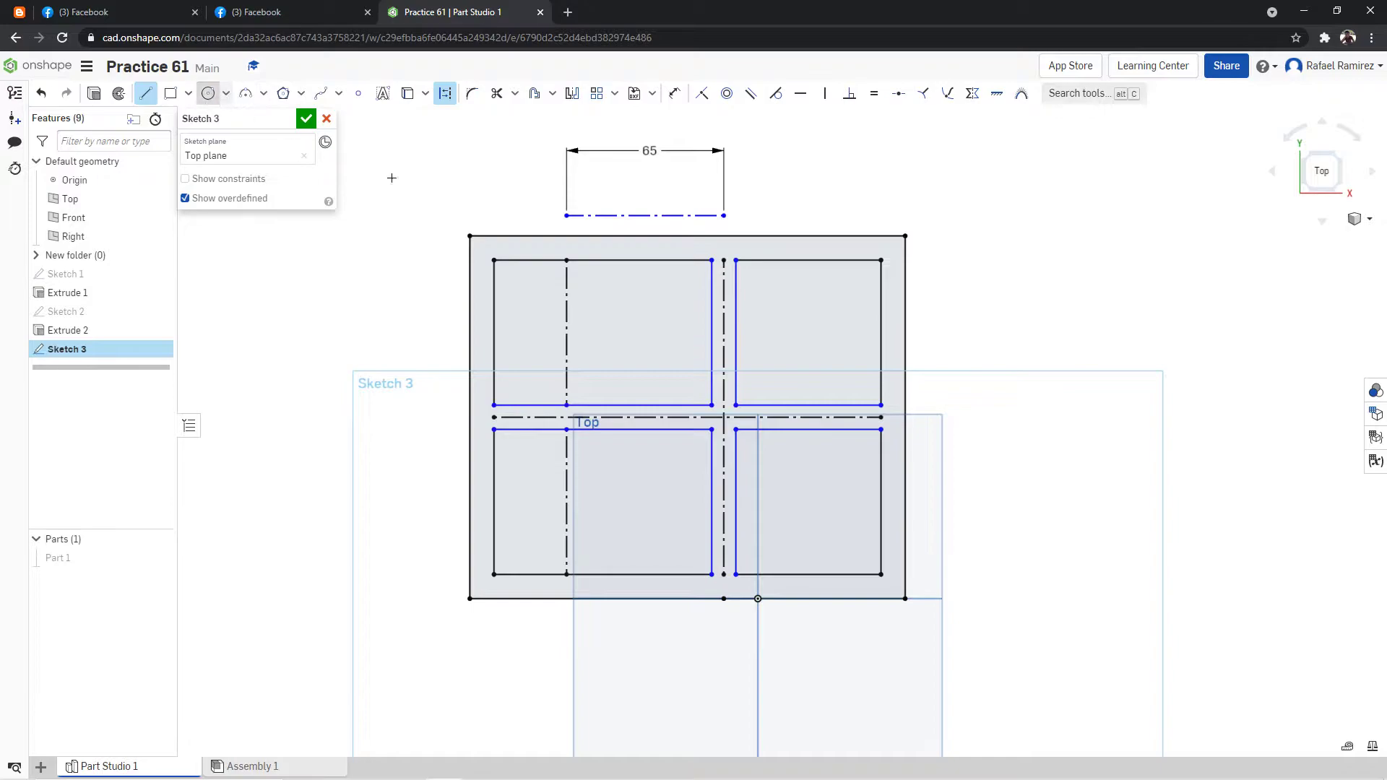
click(566, 332)
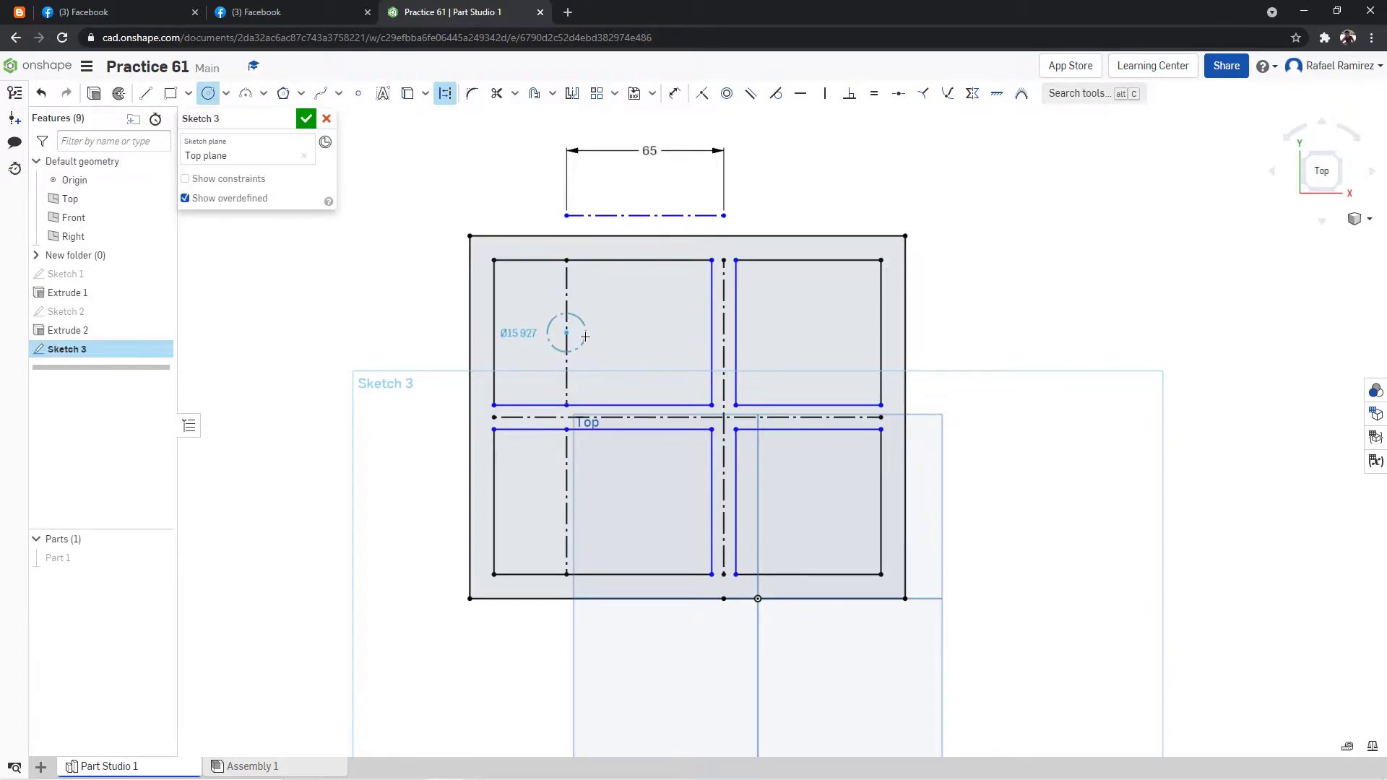
click(620, 314)
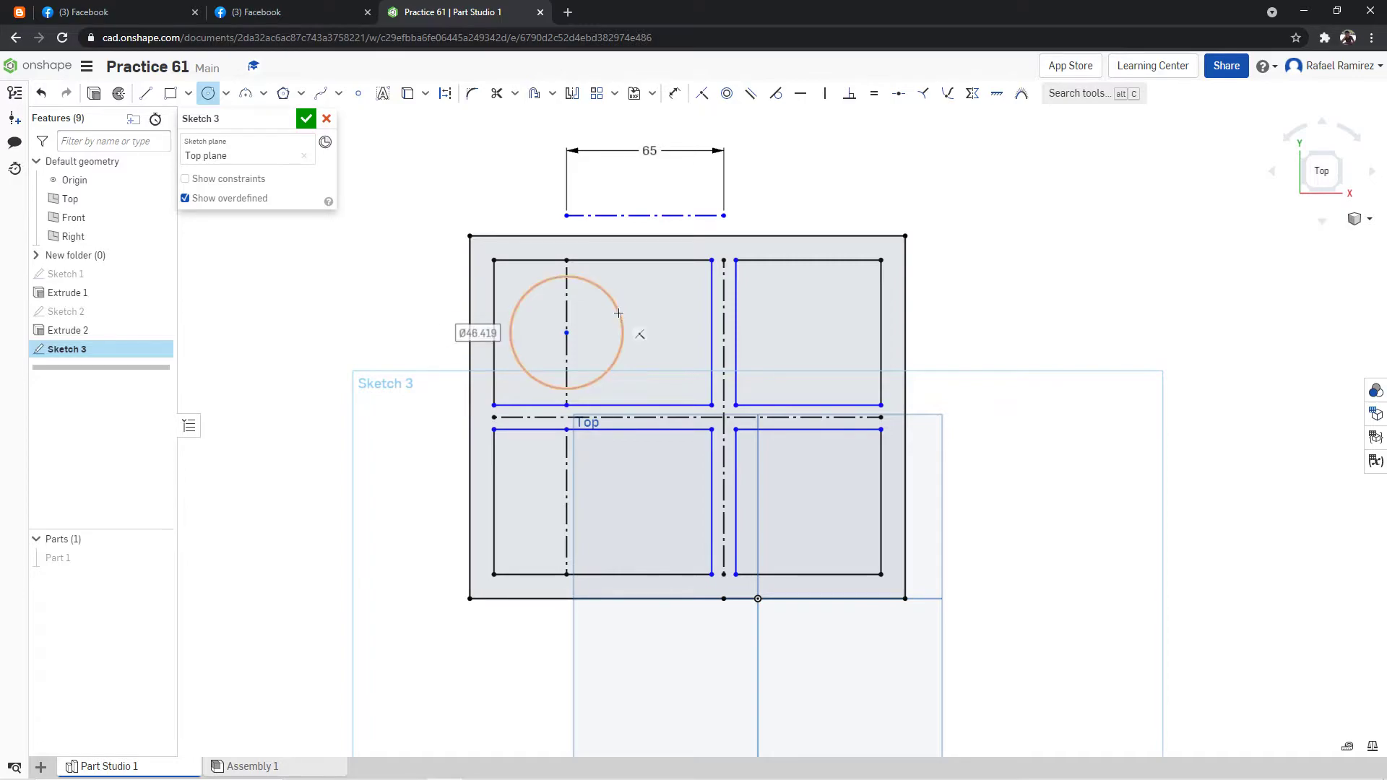
text(6)
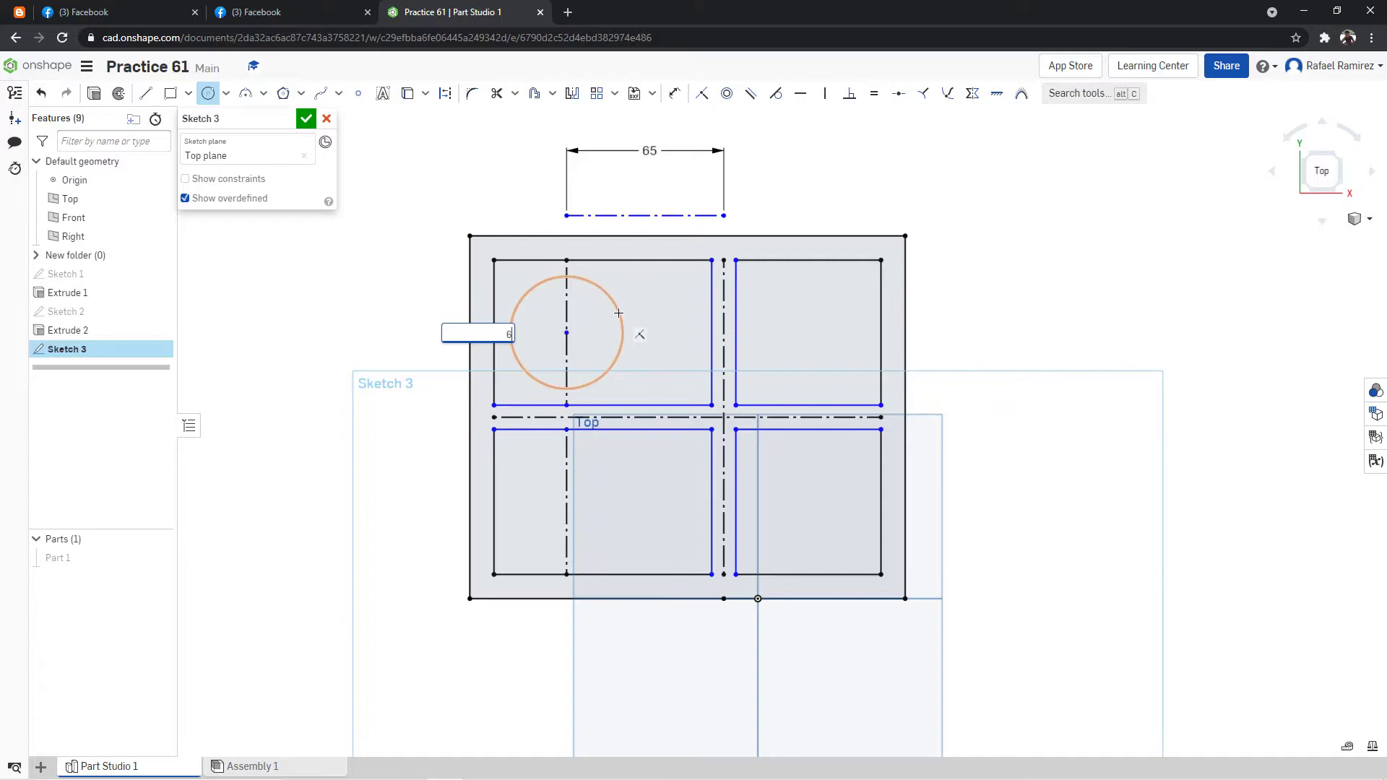
text(0)
key(Return)
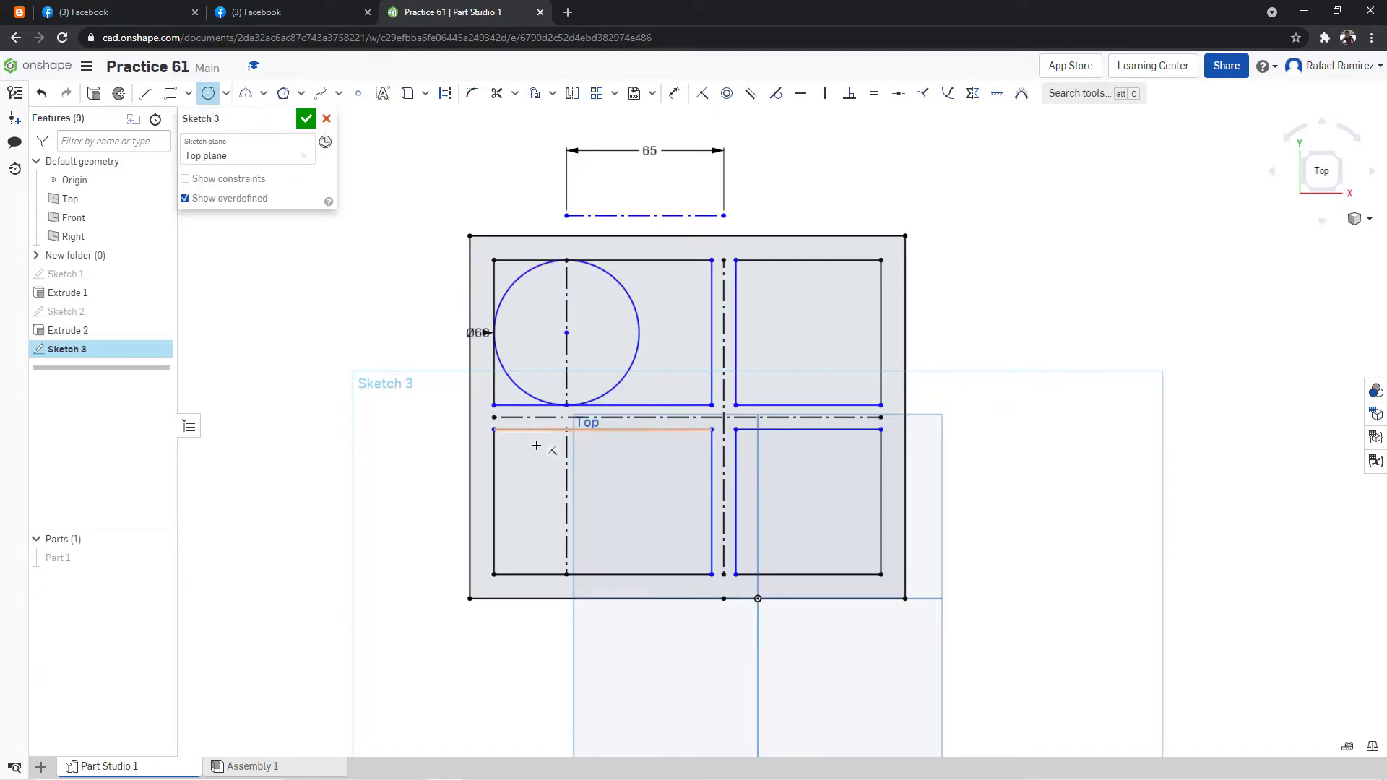
Check the reference drawing and draw a 60 mm diameter circle centered on the lower-left pocket's construction line.
key(ctrl+shift+Tab)
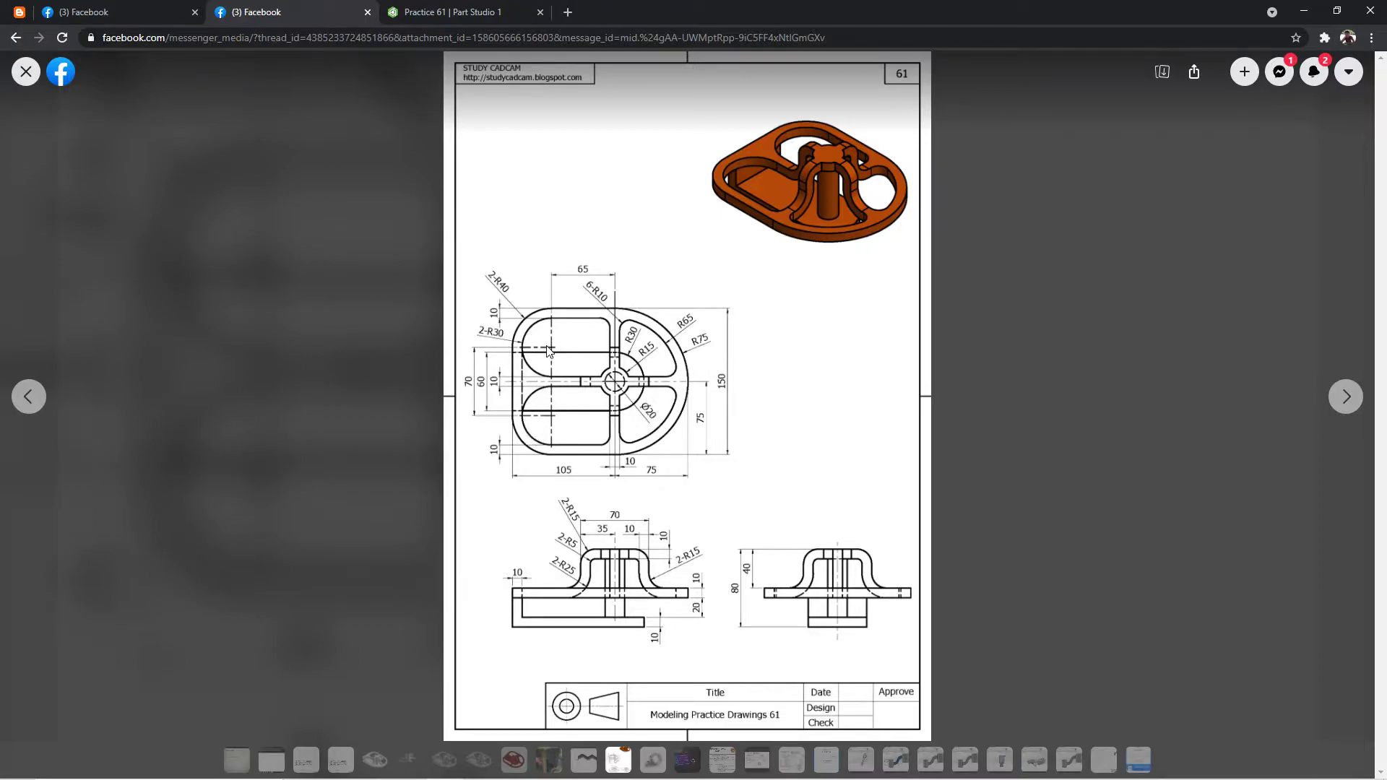
click(483, 7)
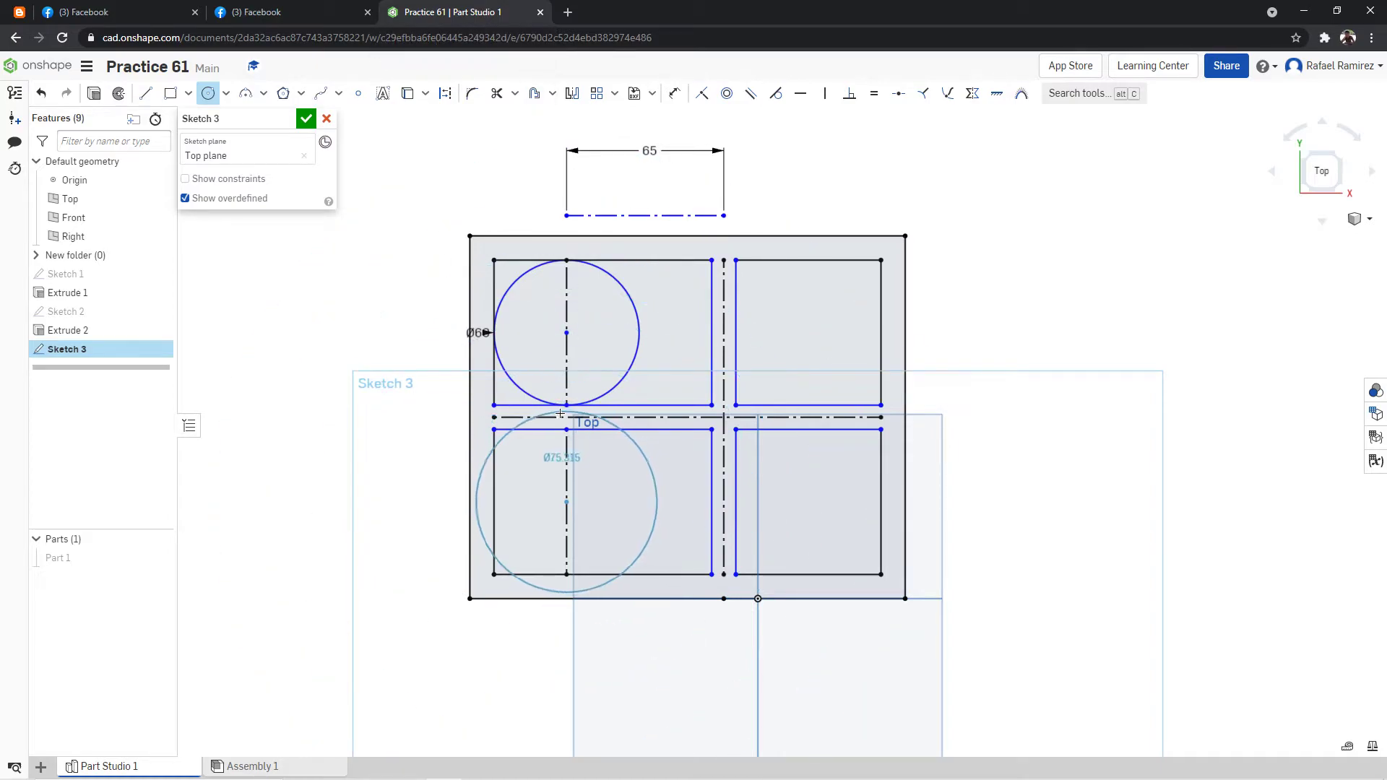
click(584, 447)
text(60)
key(Return)
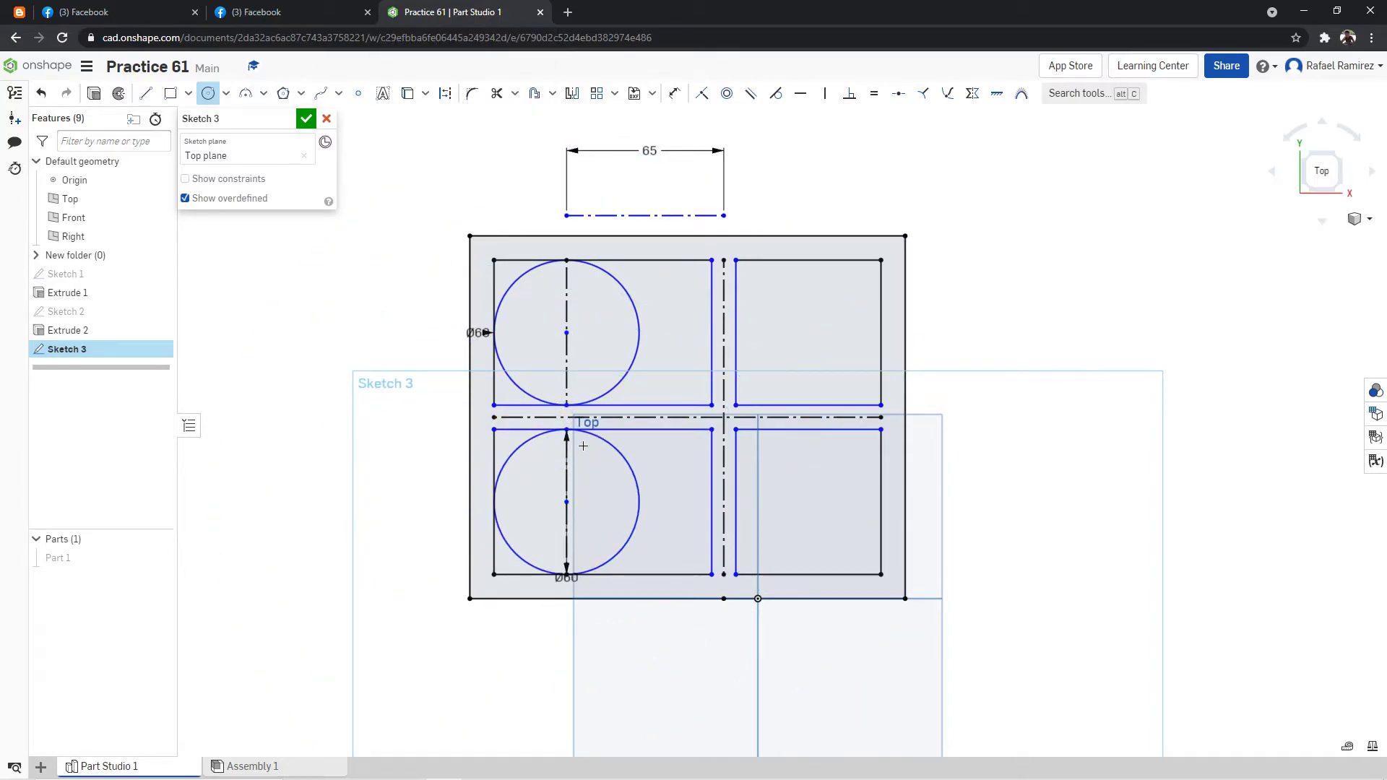
Trim the straight corner segments outside the two 60 mm circles at the left ends of the left pockets.
click(496, 94)
click(531, 430)
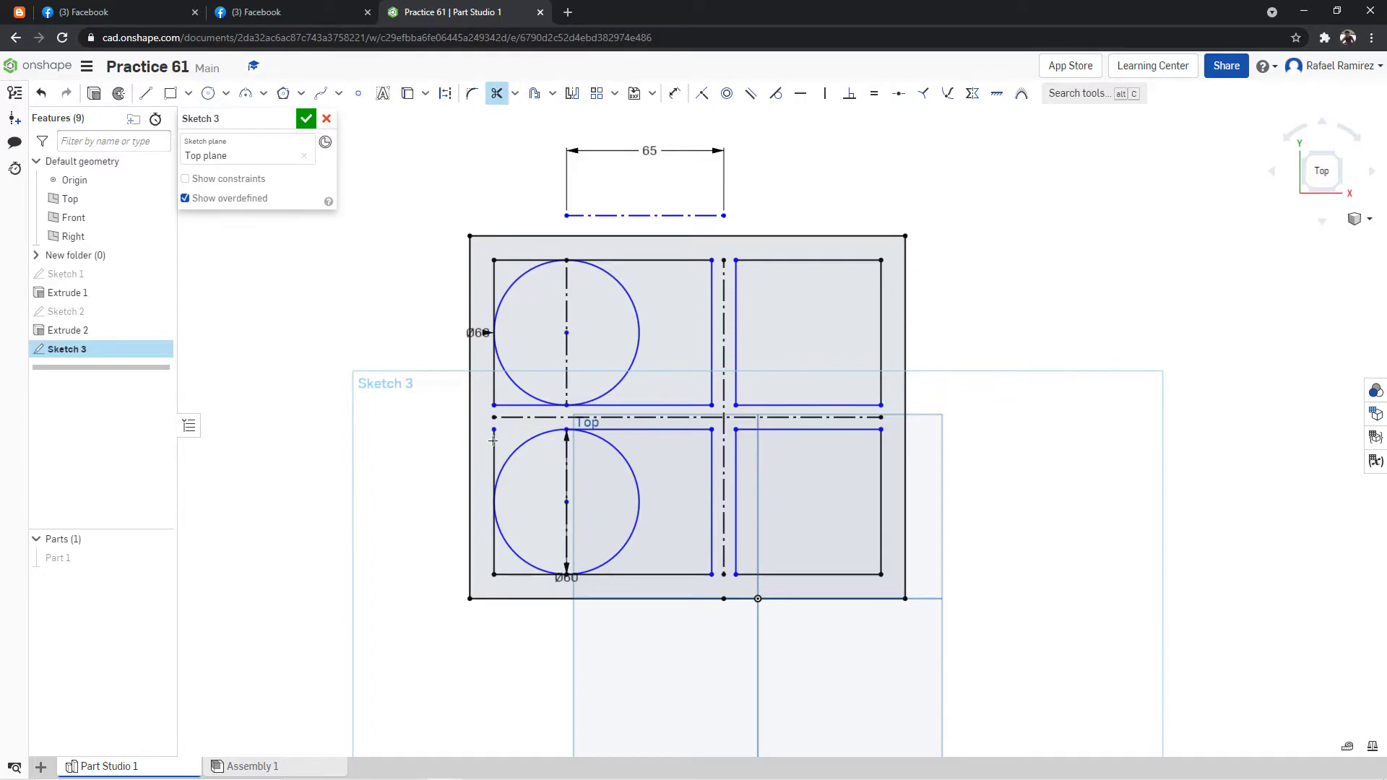
click(494, 470)
click(495, 534)
click(527, 574)
click(528, 404)
click(495, 372)
click(528, 260)
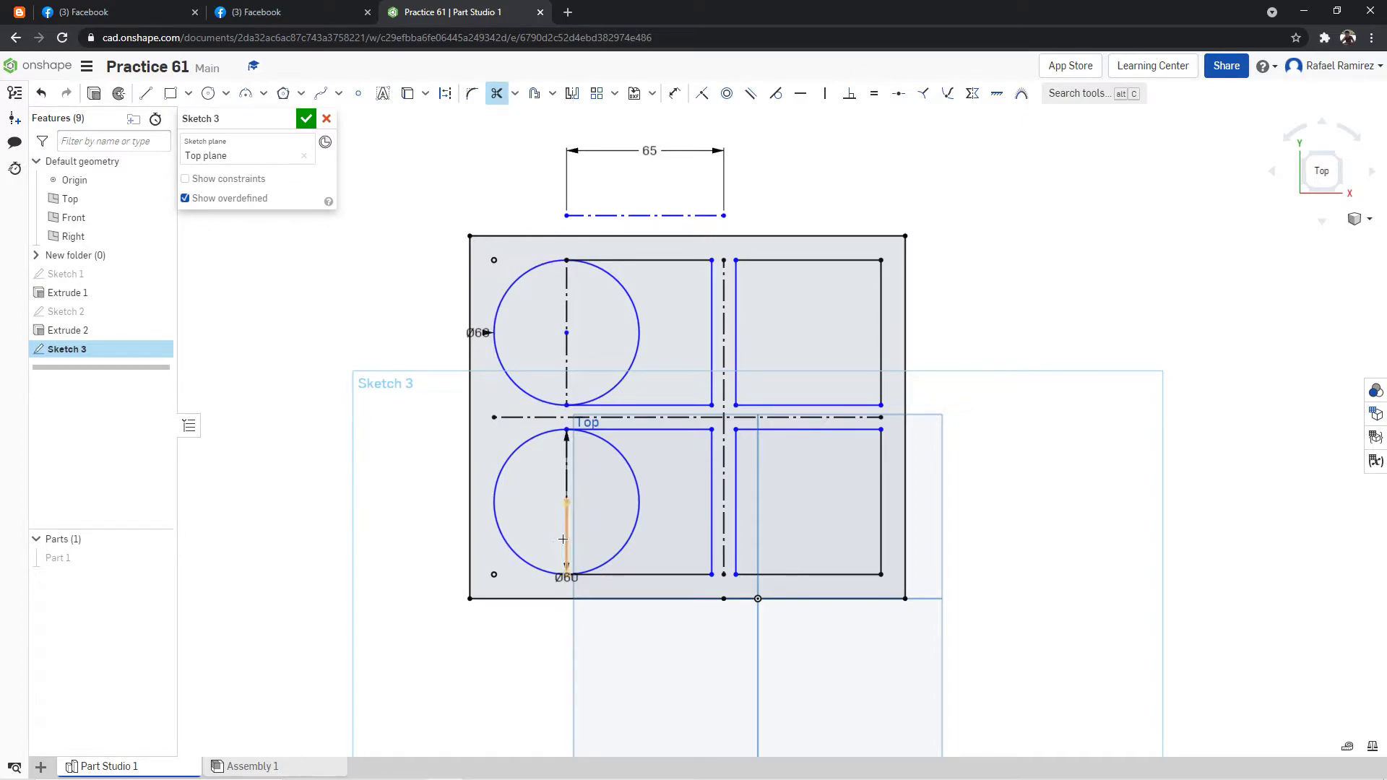
Trim away the left pockets' vertical construction lines and the right halves of both 60 mm circles.
click(568, 369)
click(567, 296)
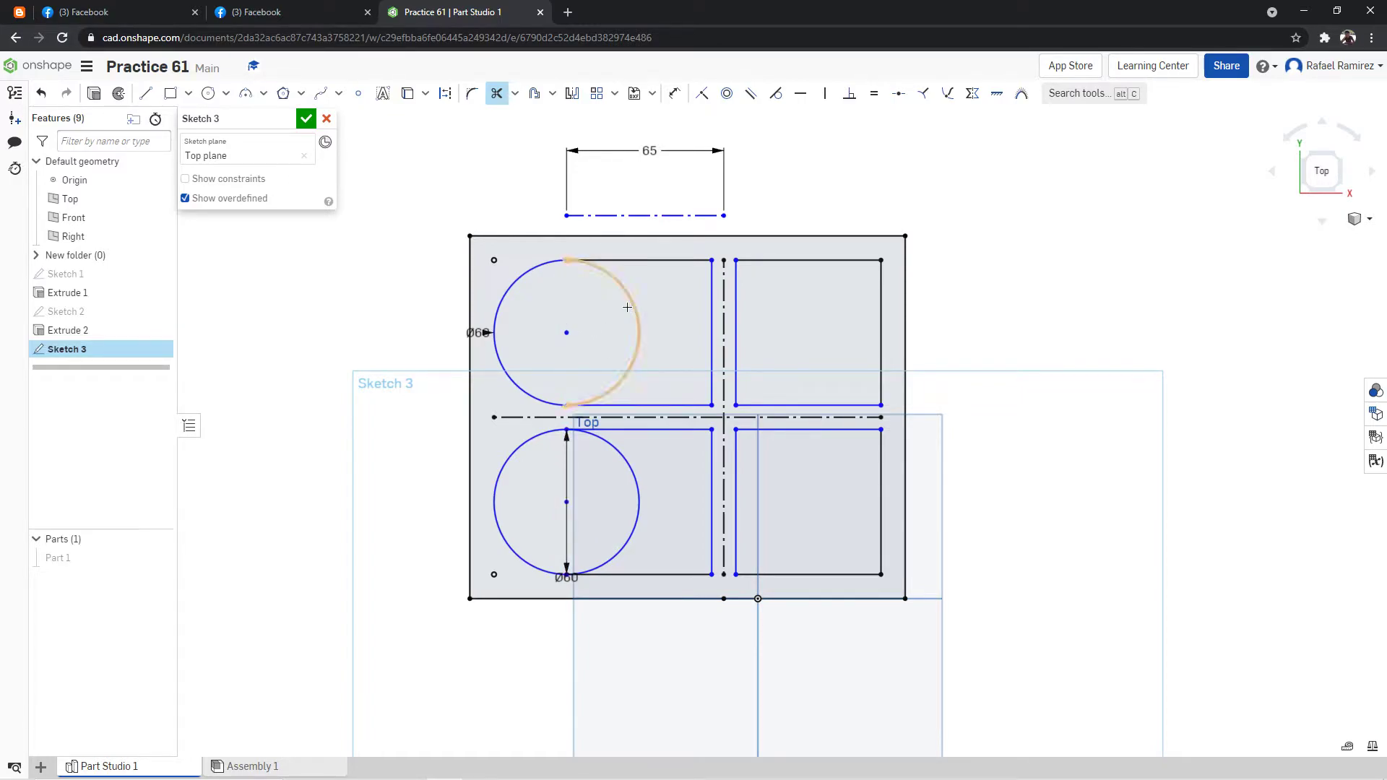
click(634, 307)
click(637, 506)
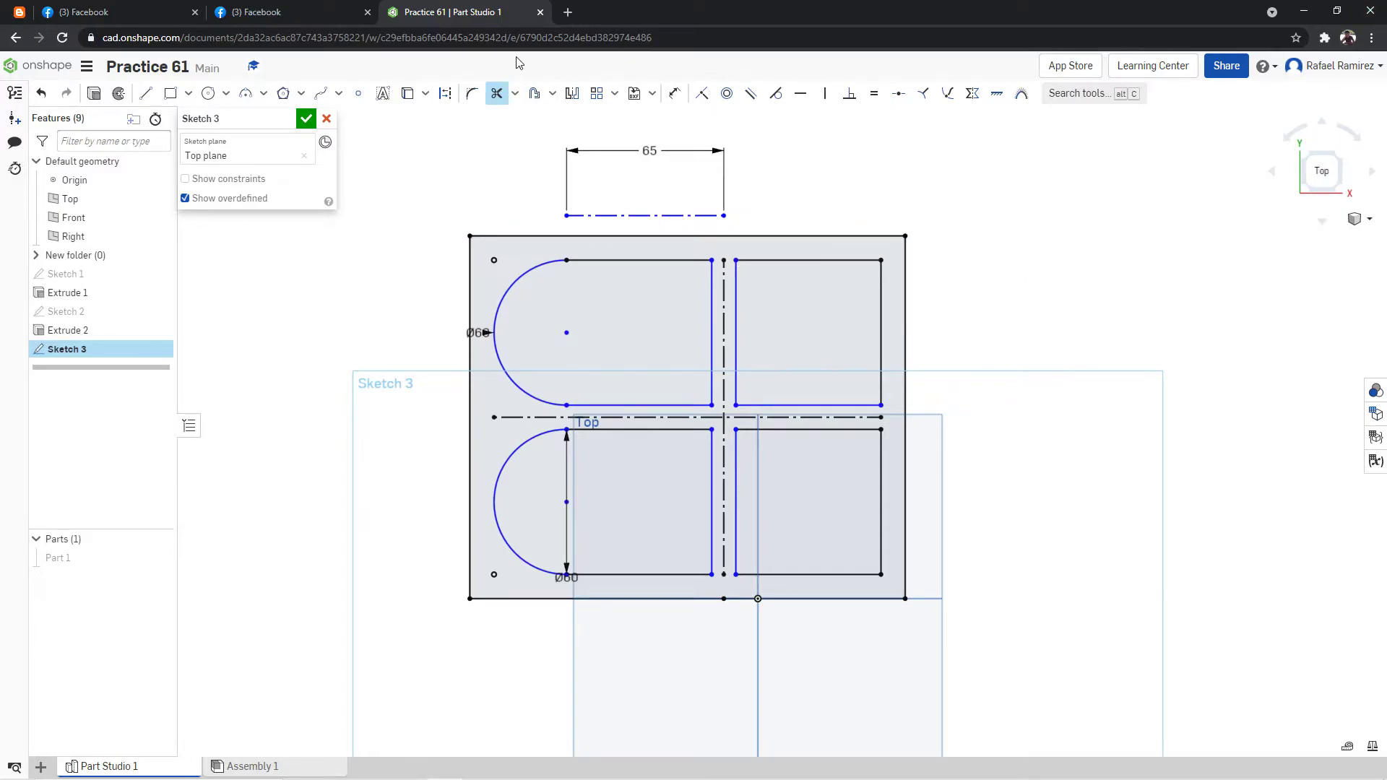
Check the outer radius in the reference drawing and draw a 150 mm diameter circle centered where the two centerlines cross.
click(358, 9)
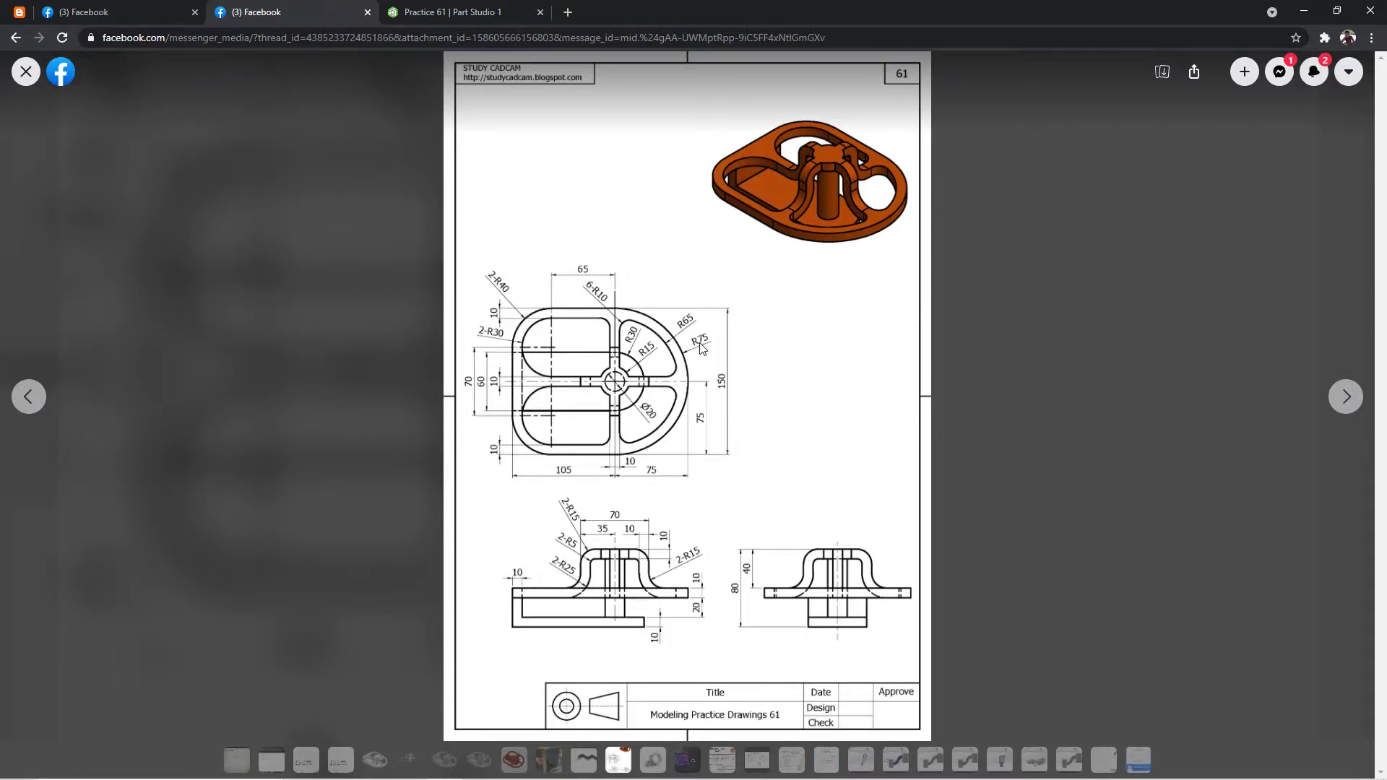
click(510, 9)
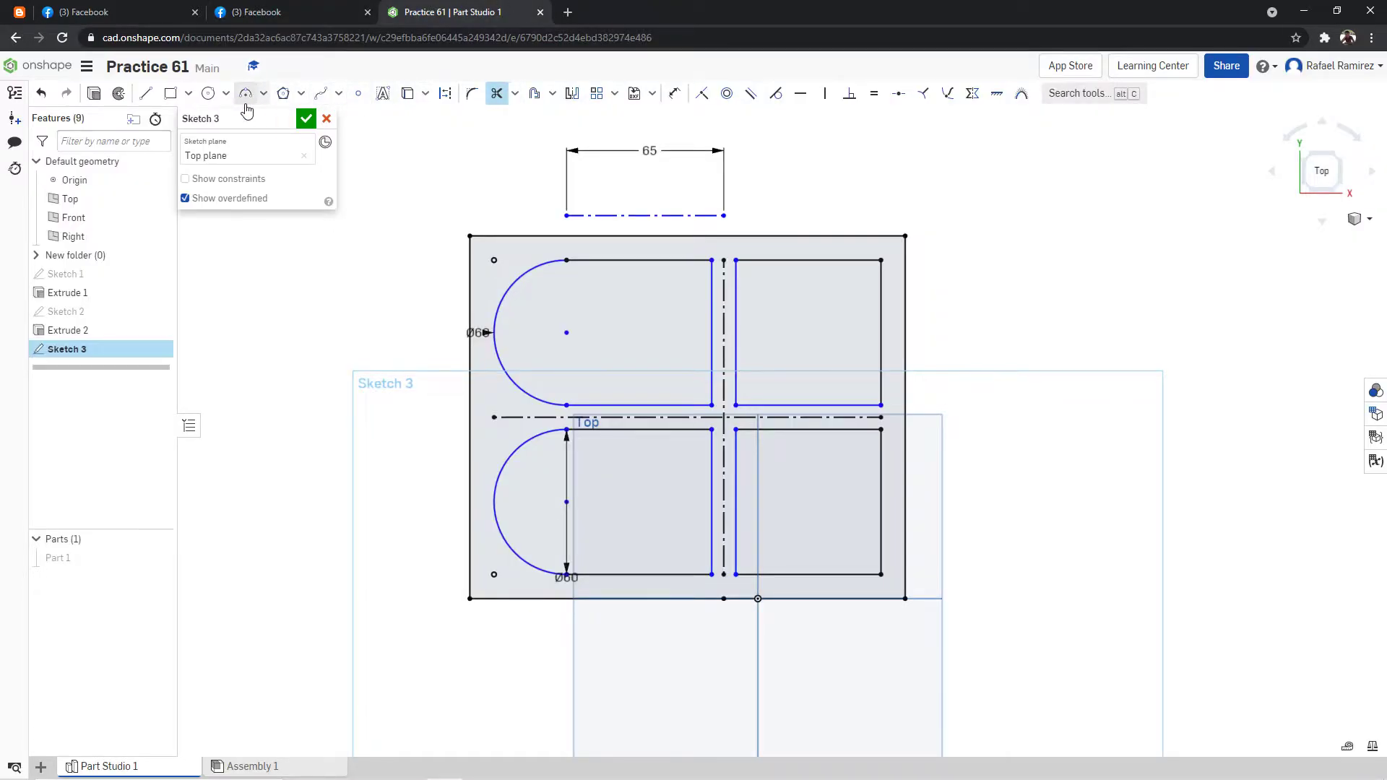
click(208, 93)
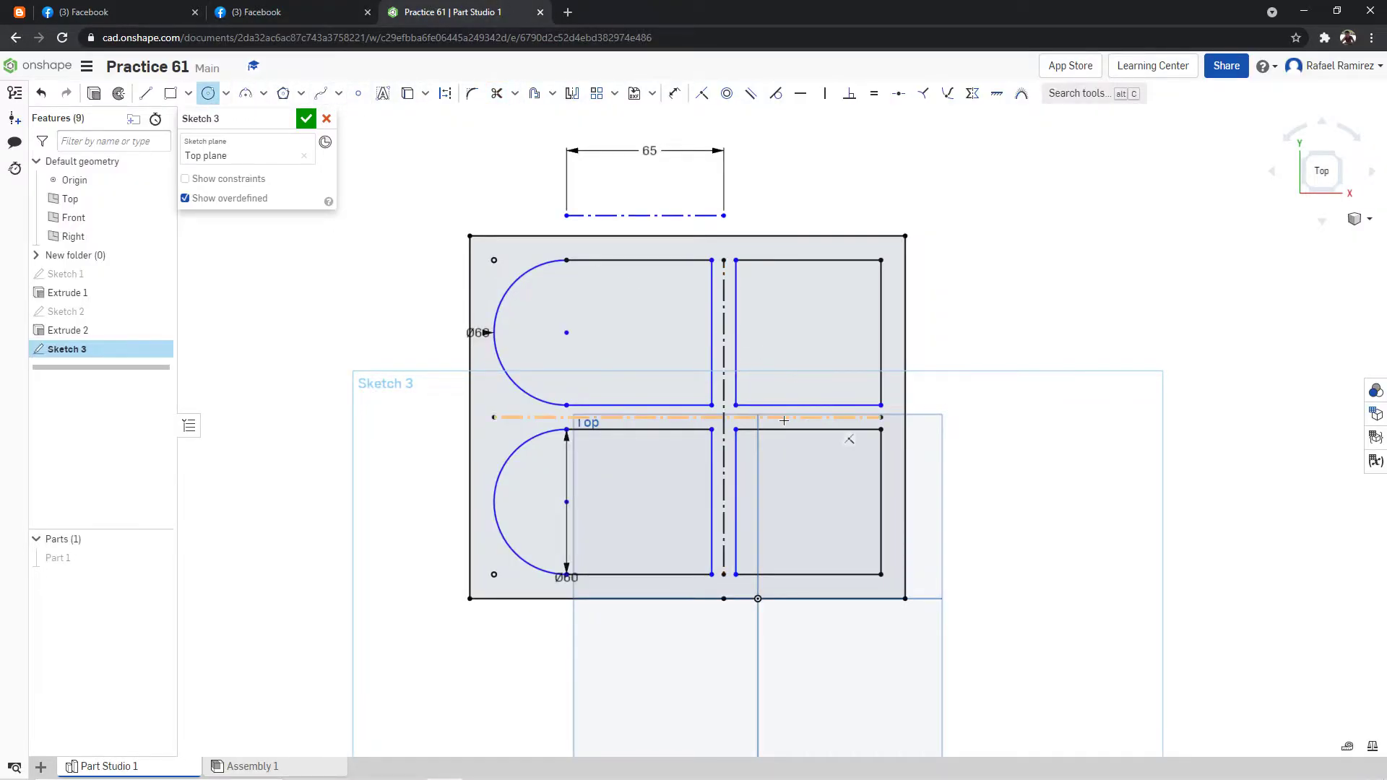
click(724, 417)
text(15)
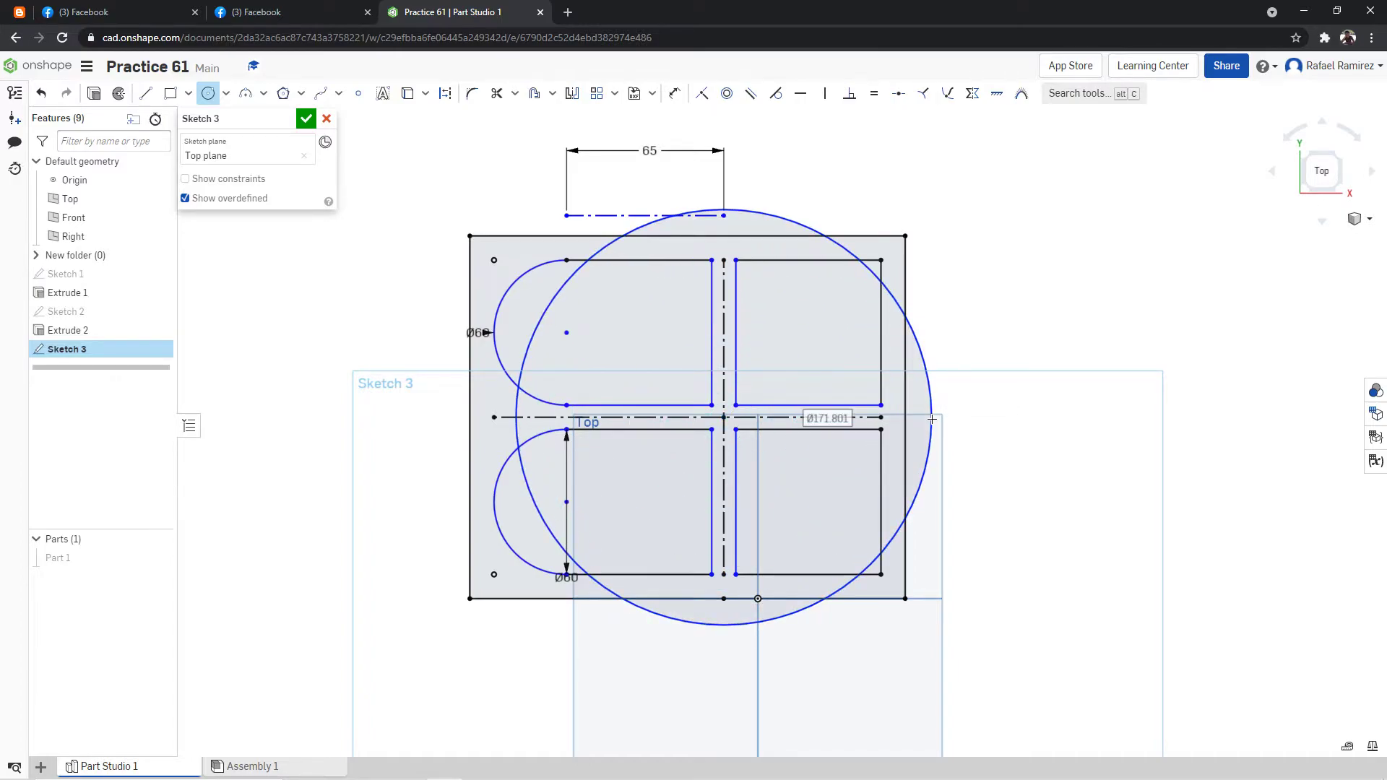
key(Return)
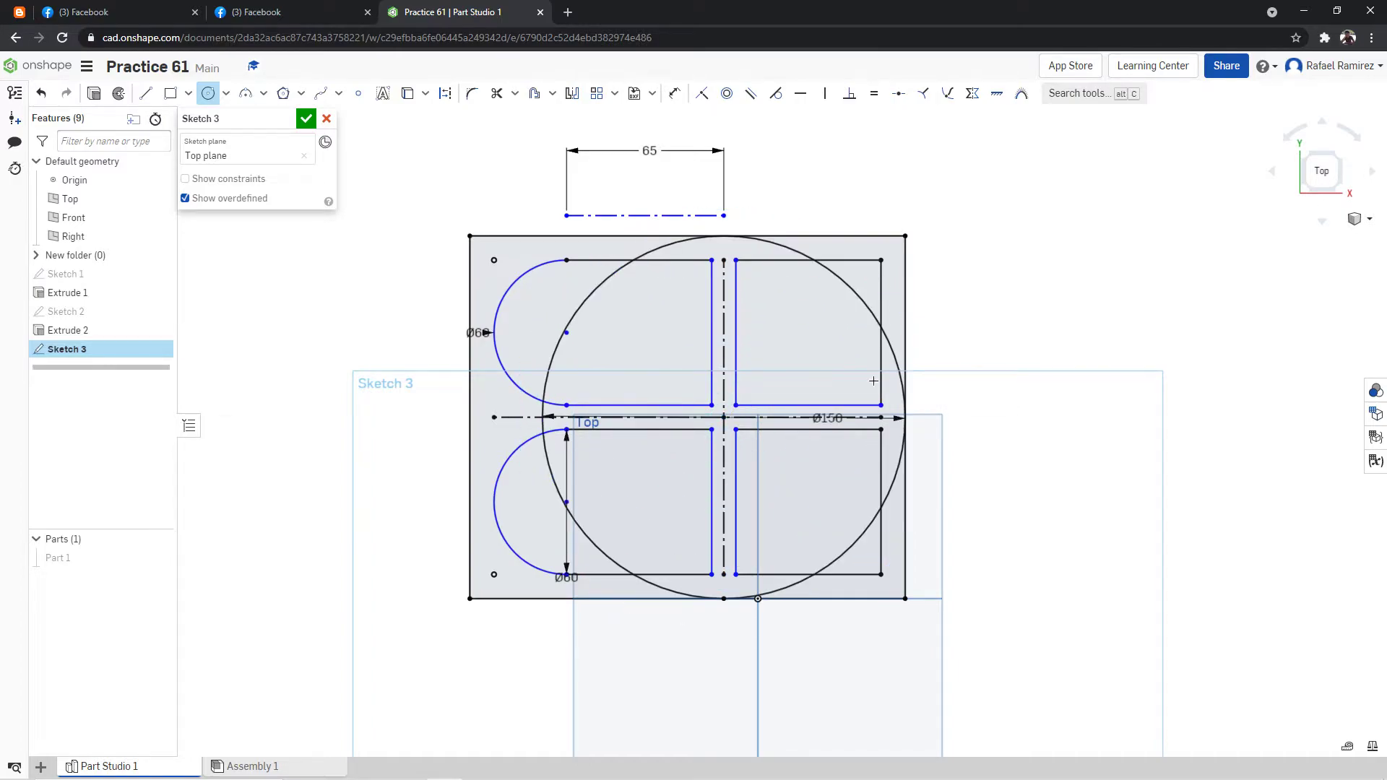
Trim away the left half of the 150 mm circle, leaving only the arc on the plate's right side.
click(496, 93)
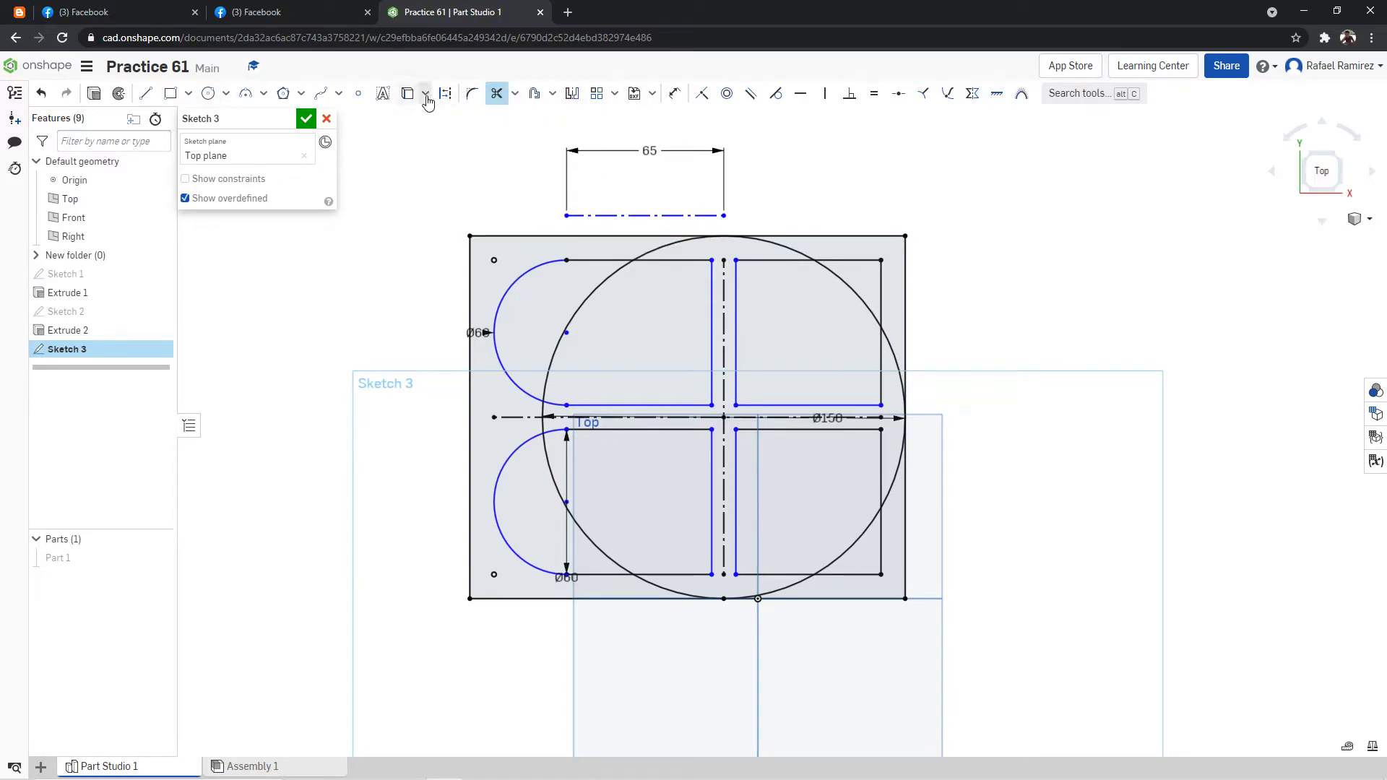
click(617, 270)
click(543, 432)
click(543, 413)
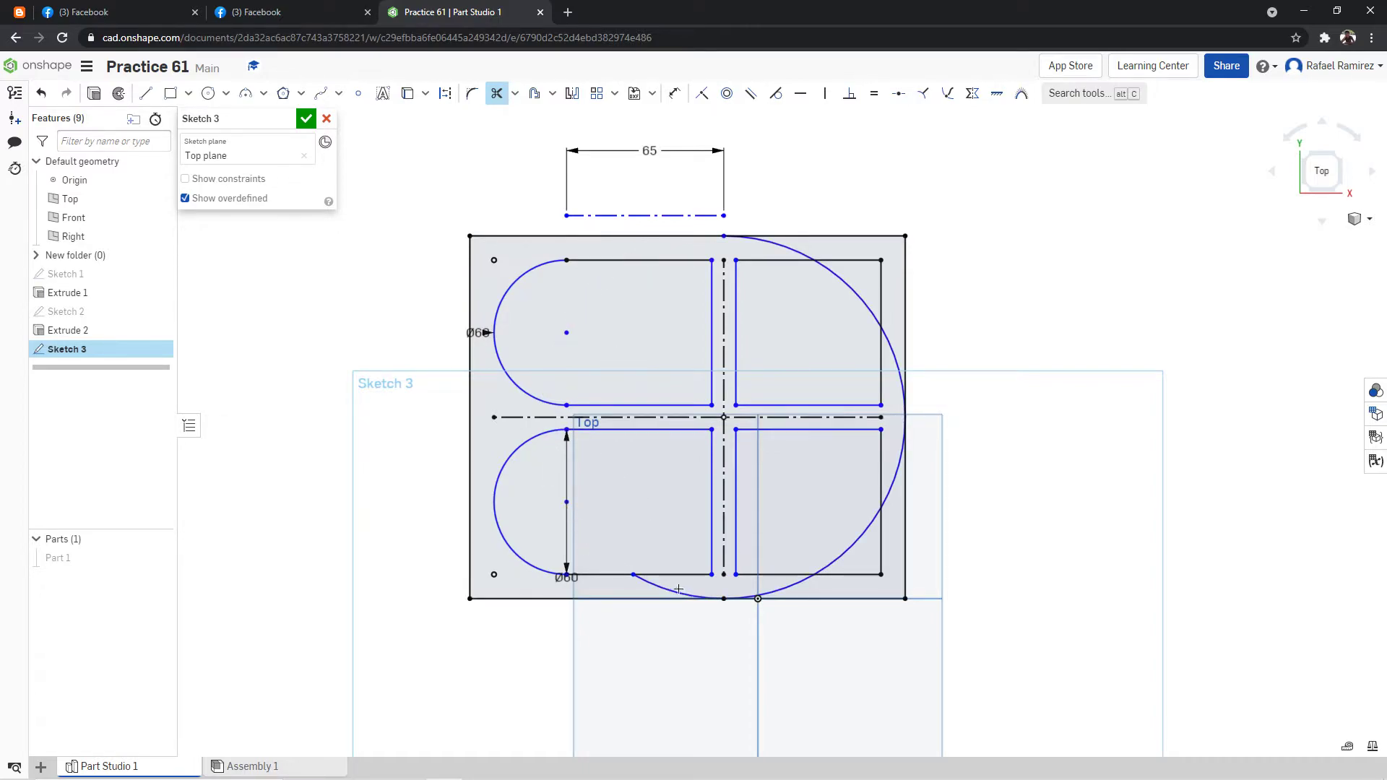
Trim the plate rectangle's straight corner segments outside the right half of the 150 mm circle.
click(839, 598)
click(906, 557)
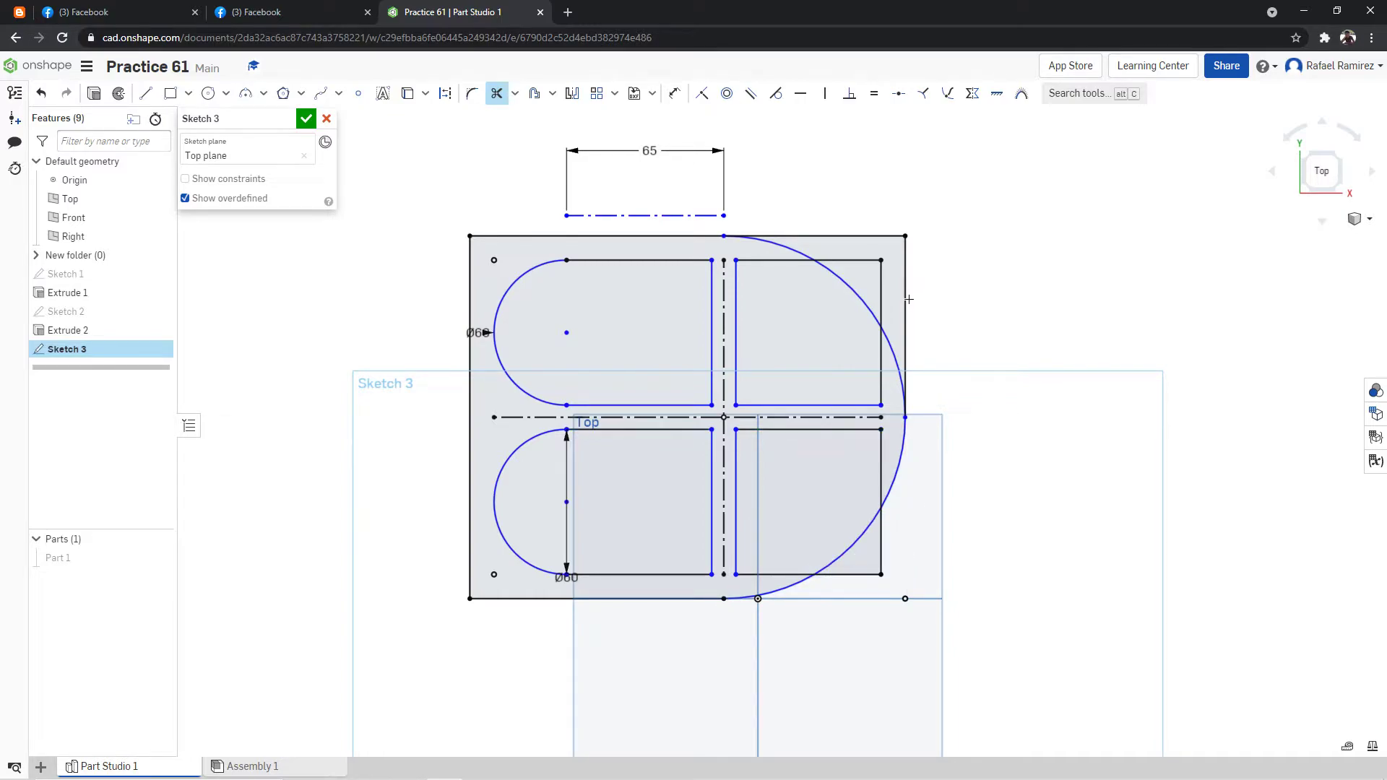
click(907, 299)
click(817, 234)
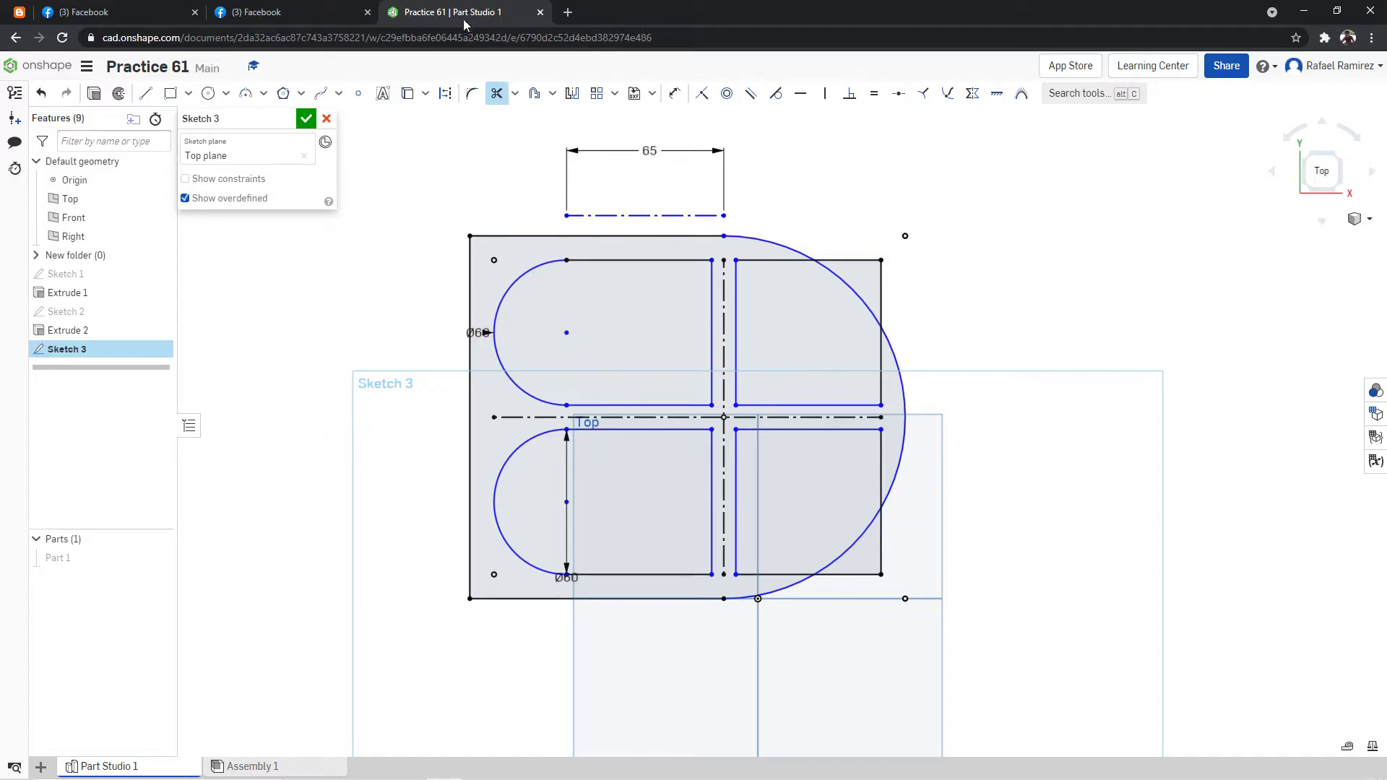
Check the right pockets' outer radius in the reference drawing and draw a 130 mm diameter circle centered where the centerlines cross.
click(289, 12)
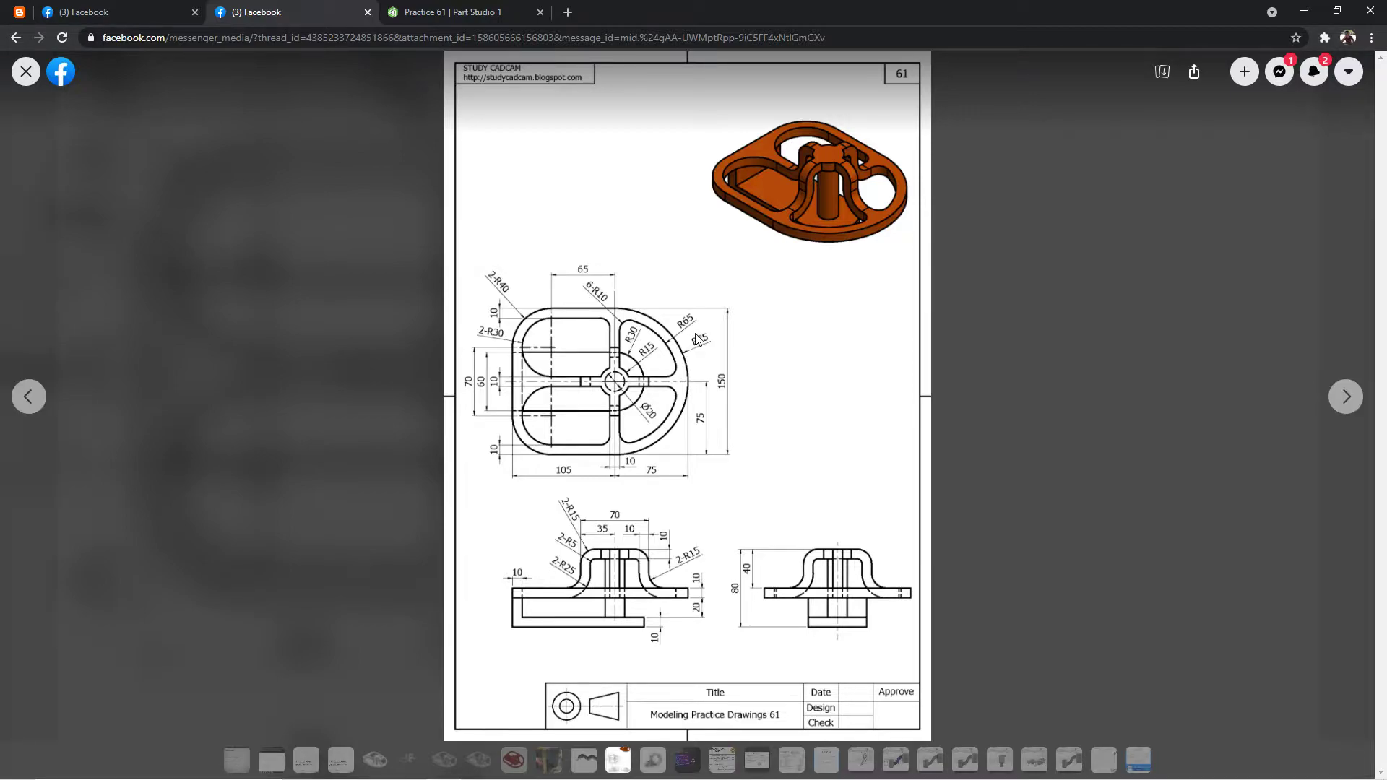
click(496, 7)
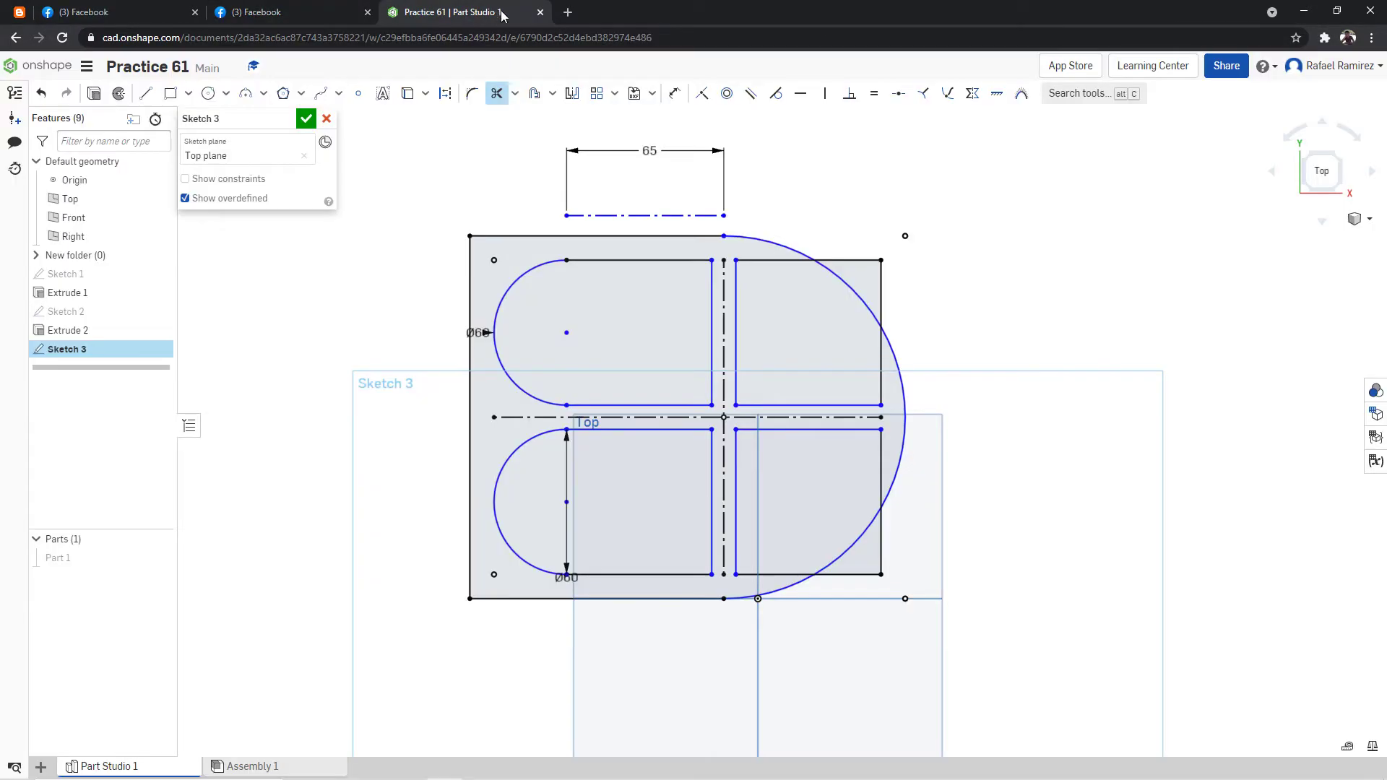
click(208, 93)
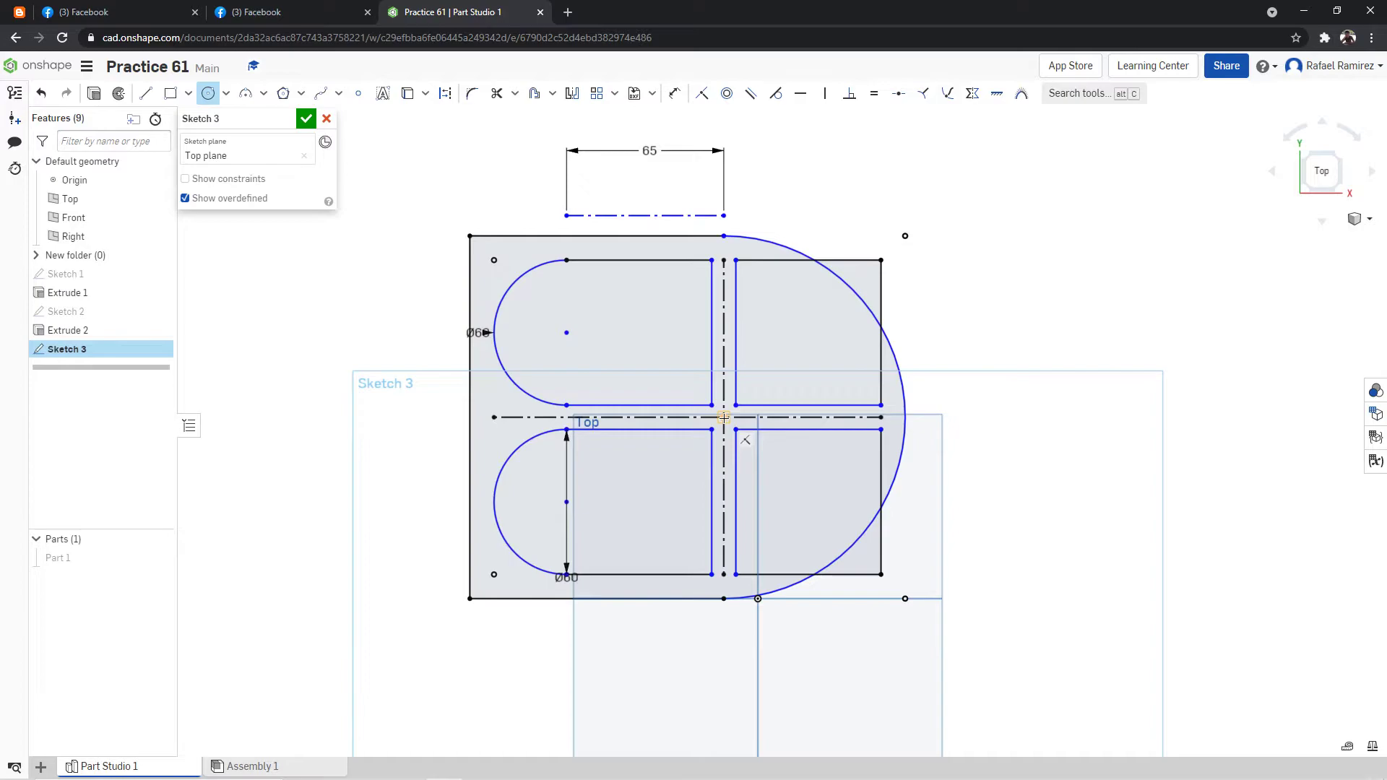
click(724, 417)
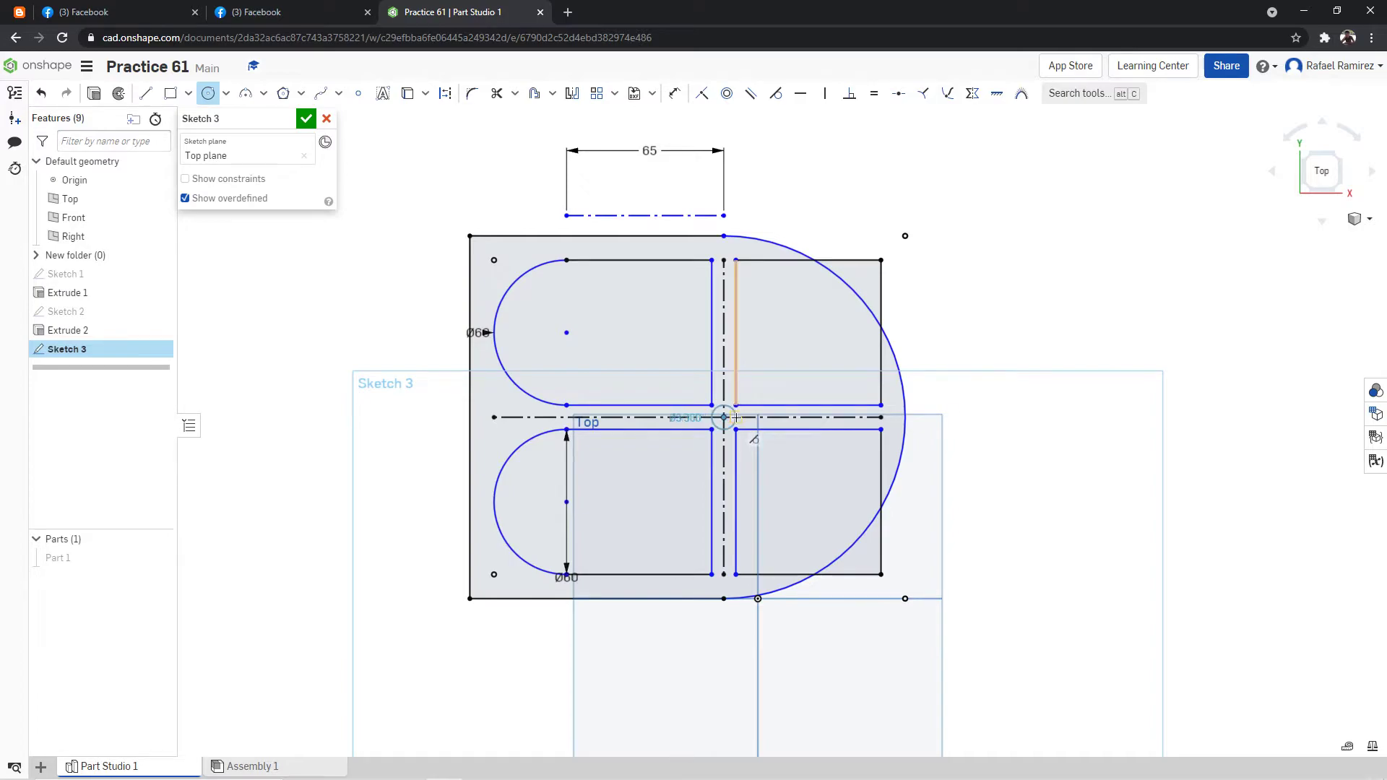
click(863, 446)
text(1)
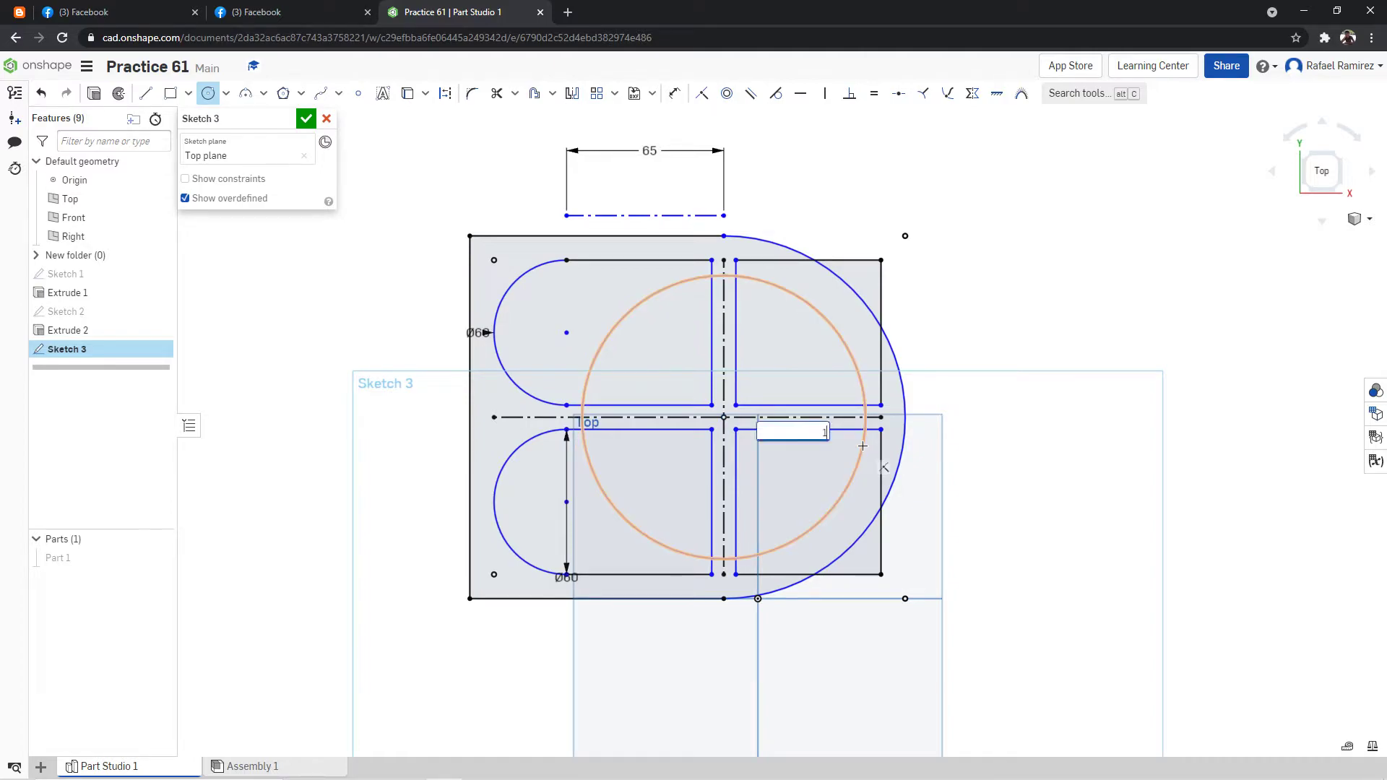
text(30)
key(Return)
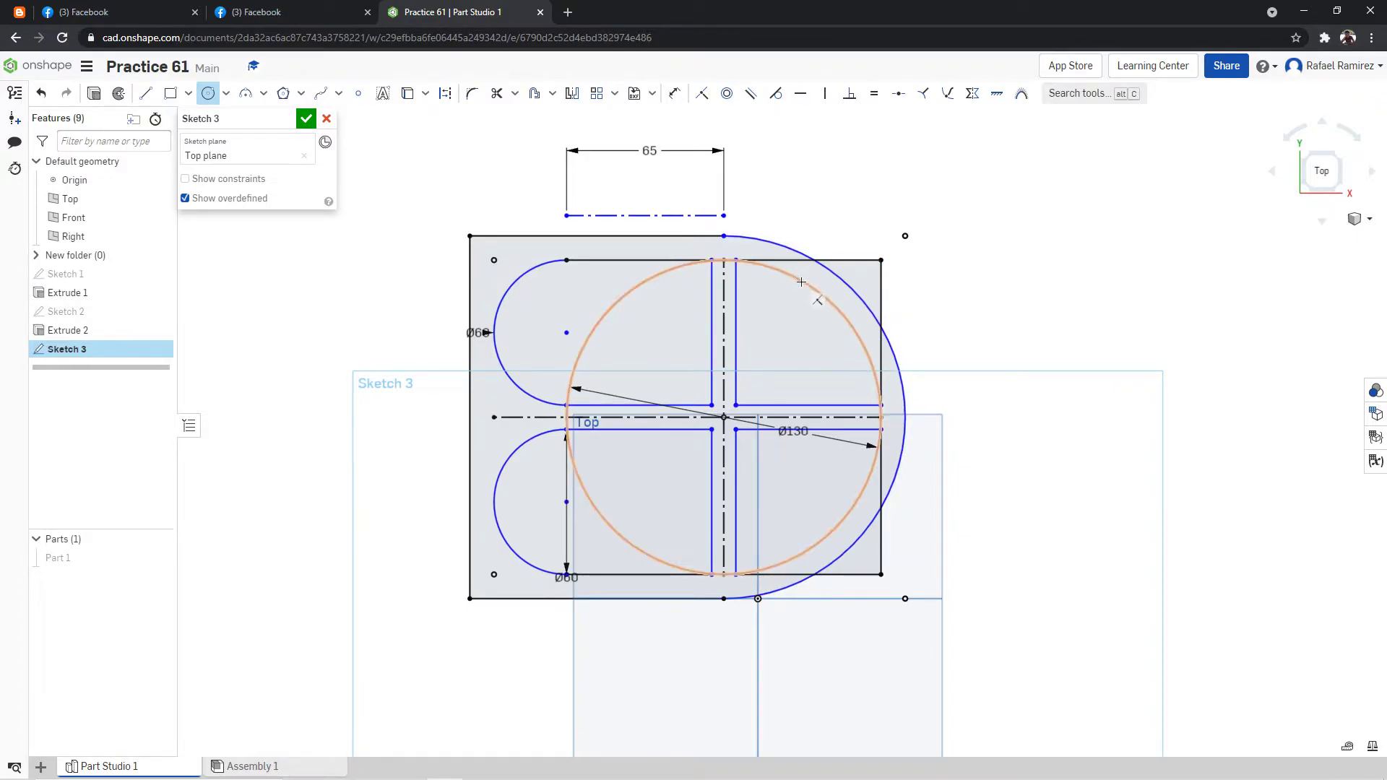
click(881, 351)
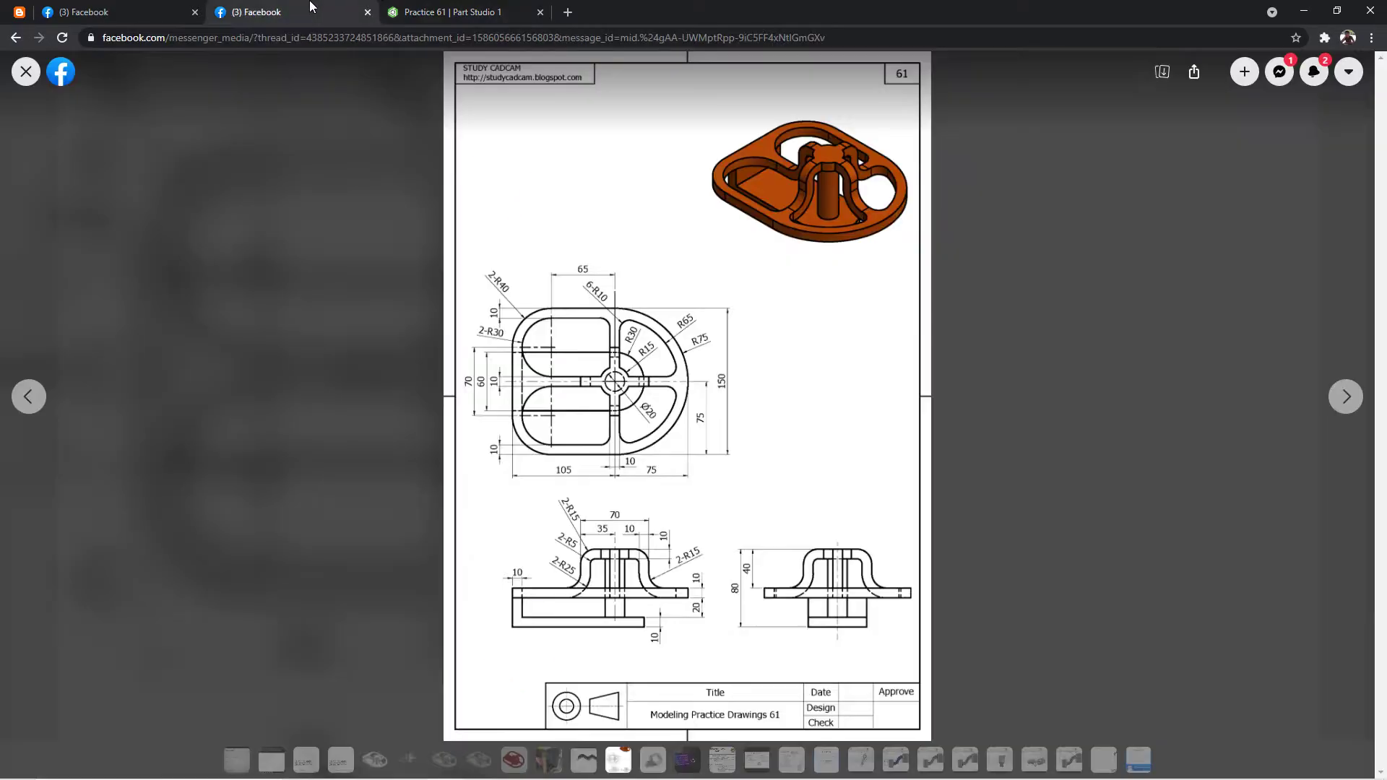
Check the fillet radius in the reference drawing and try to round the two right pockets' outer corners with 10 mm fillets.
click(296, 11)
click(434, 12)
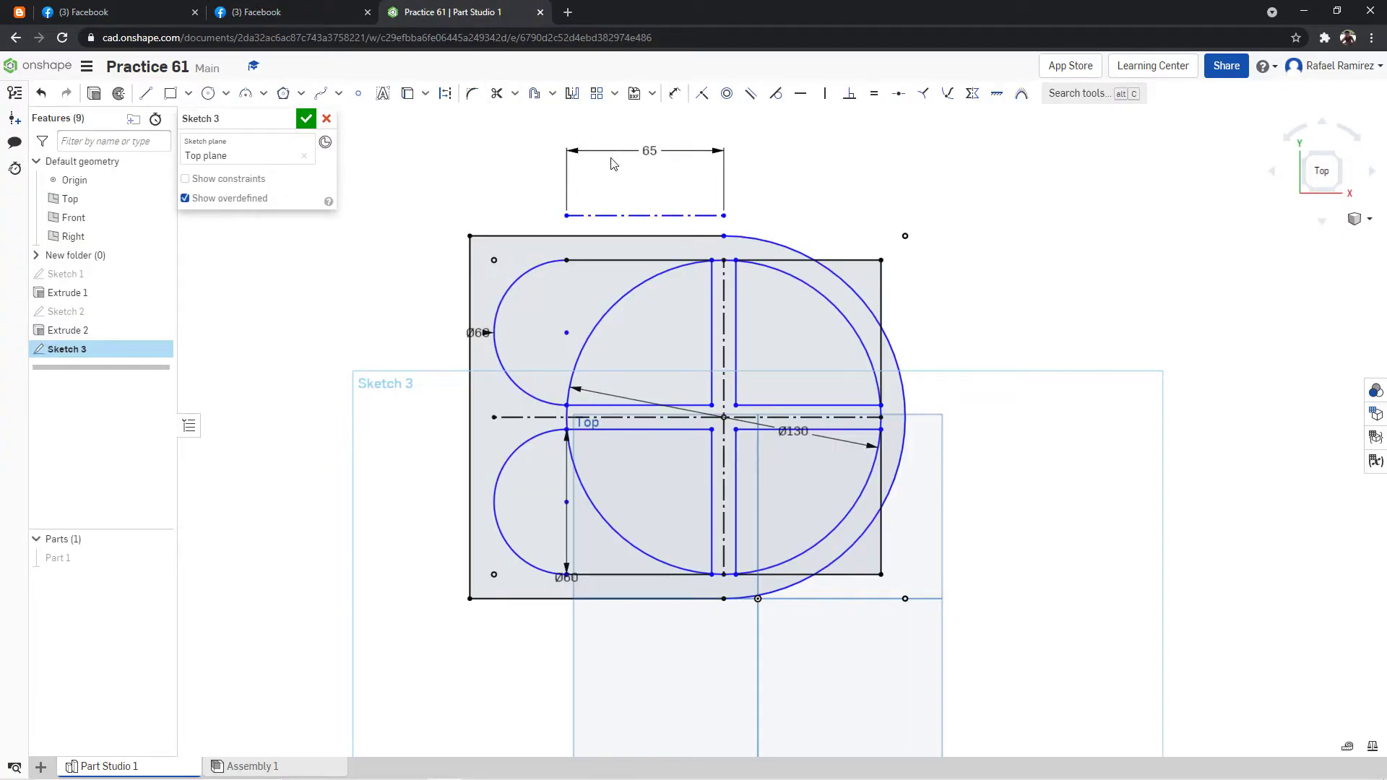
click(471, 94)
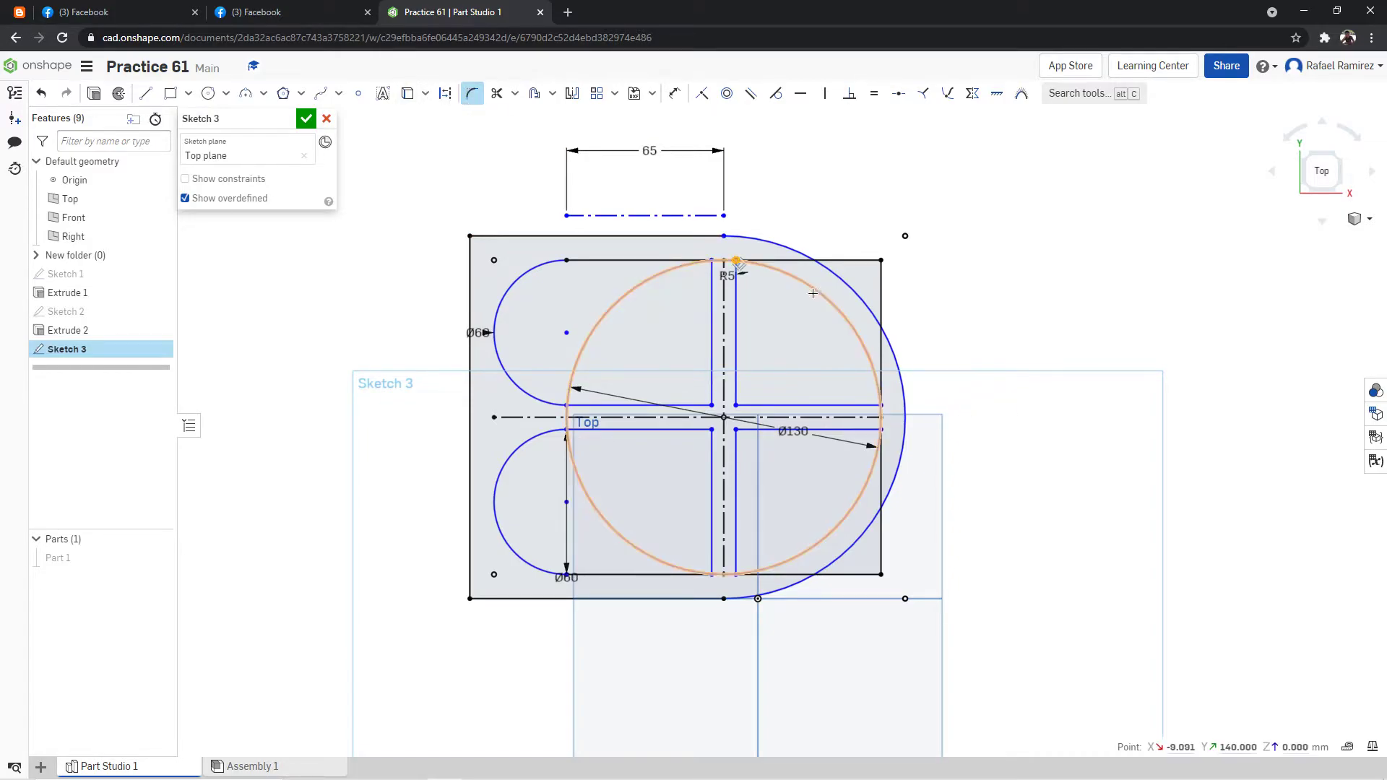
click(881, 430)
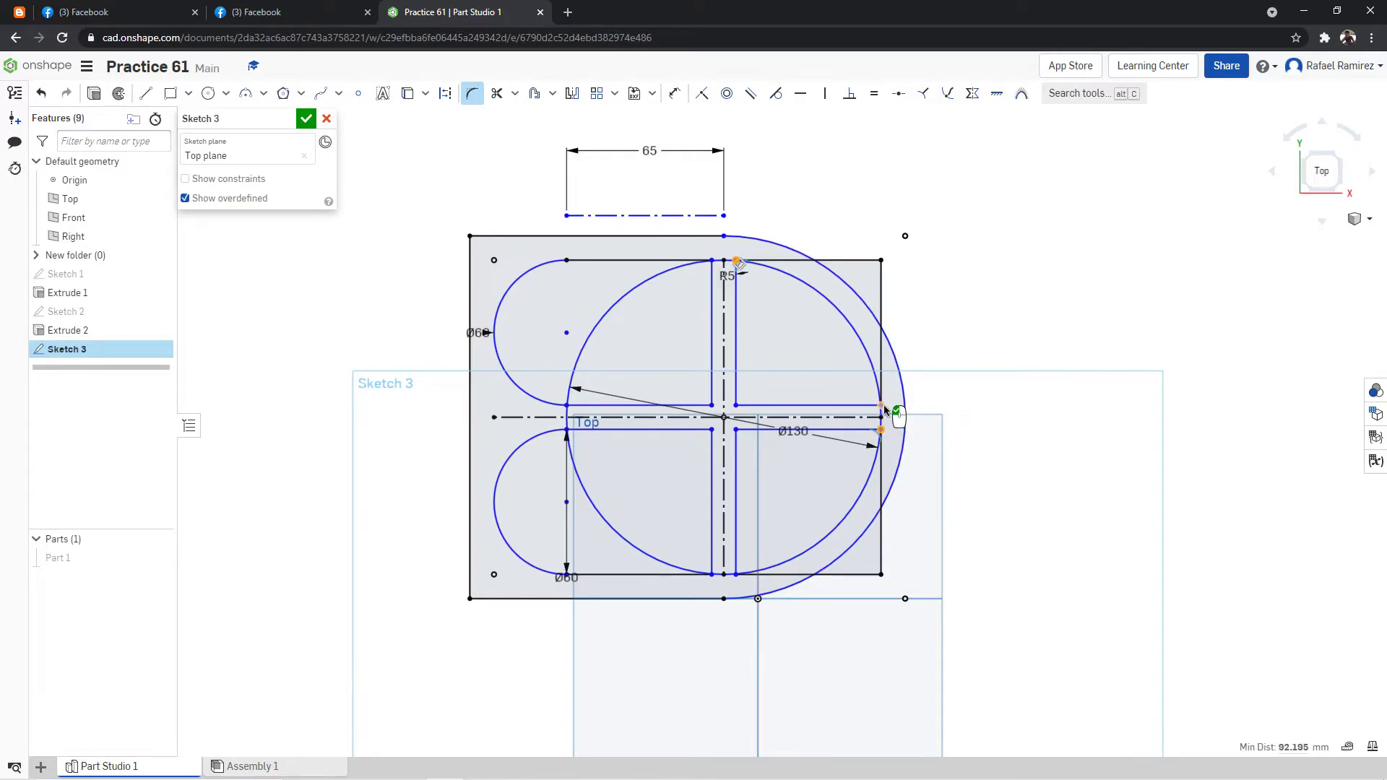
click(882, 409)
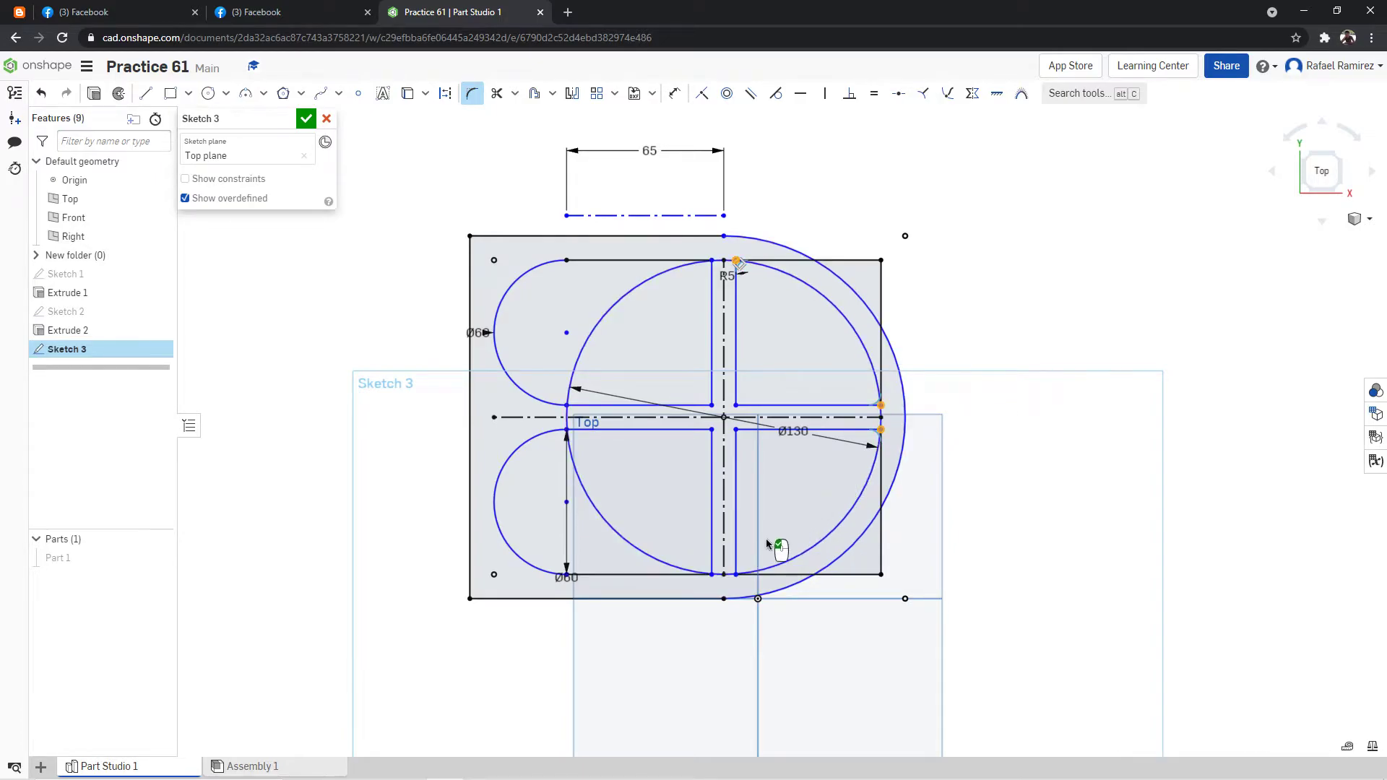
click(735, 575)
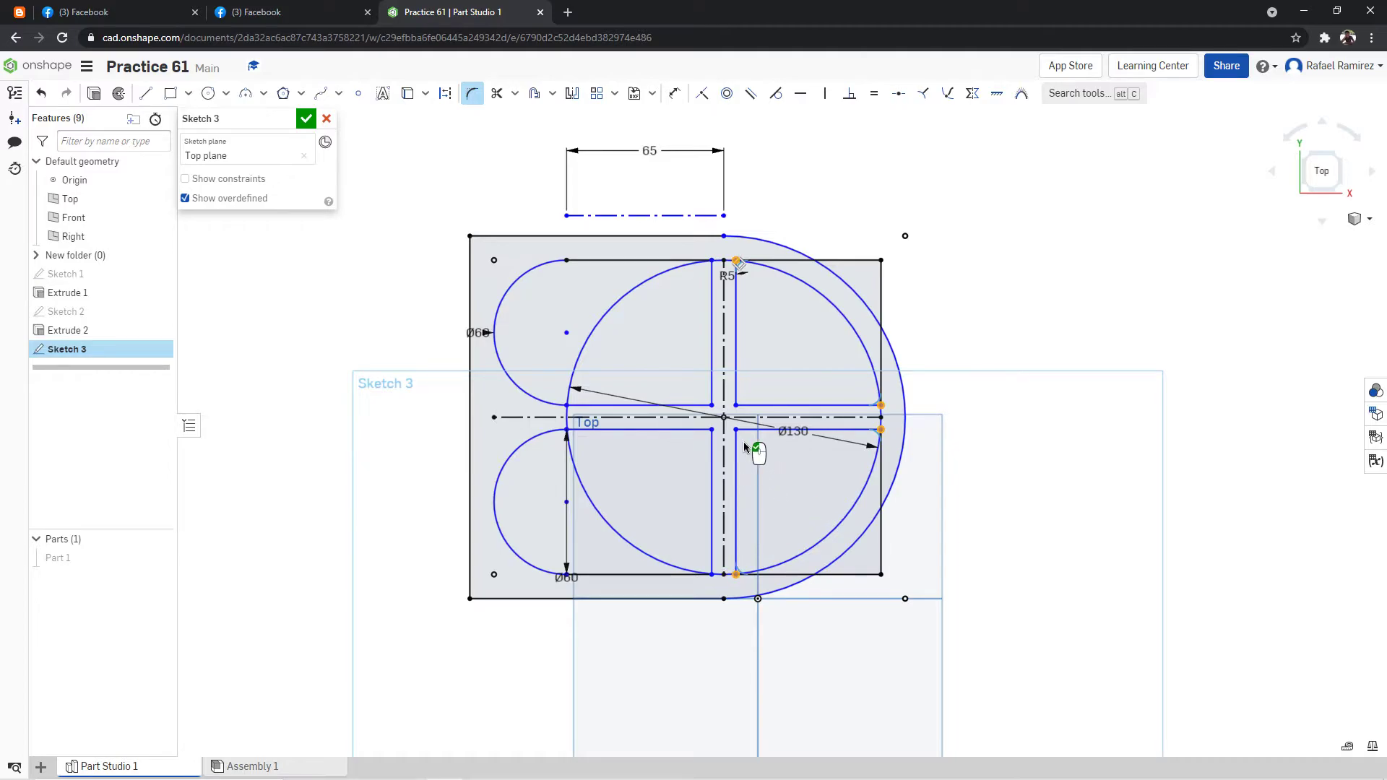
click(790, 485)
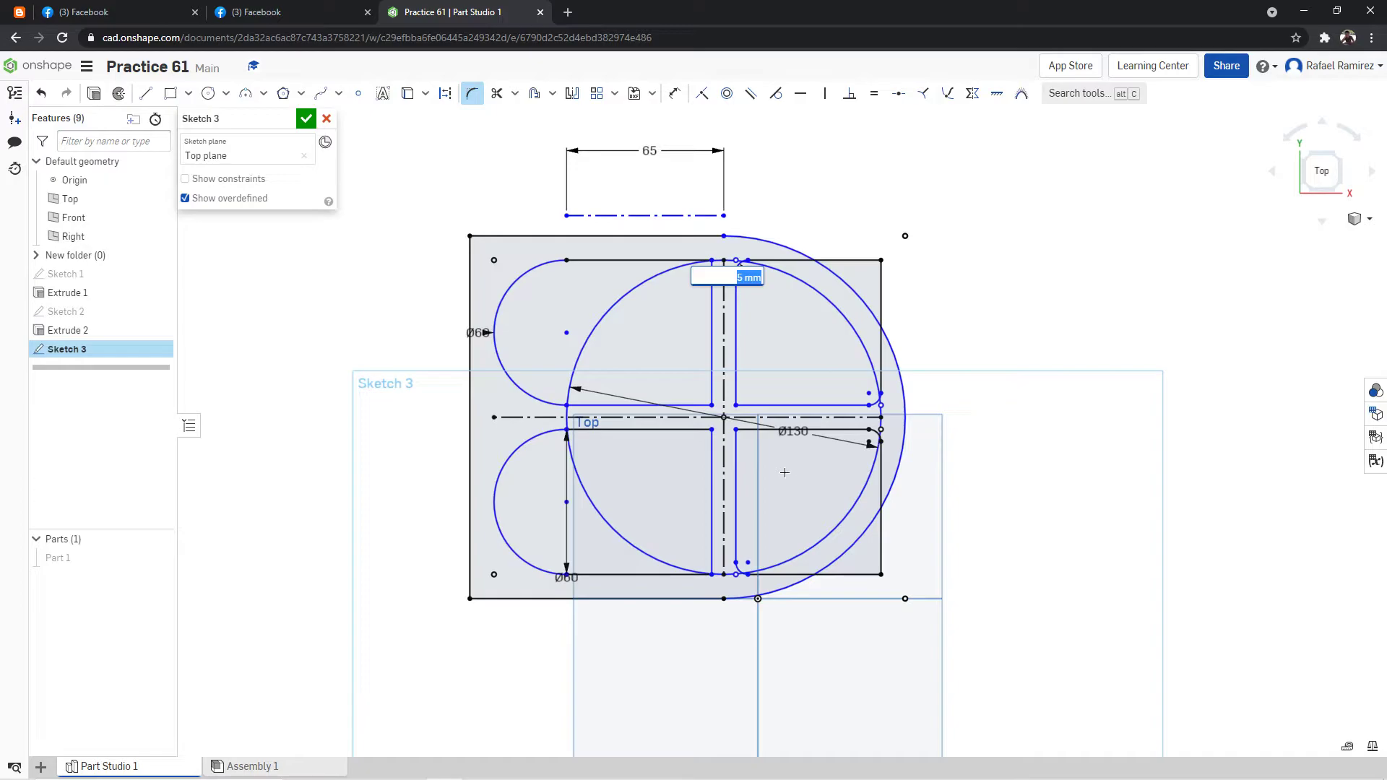
text(10)
key(Return)
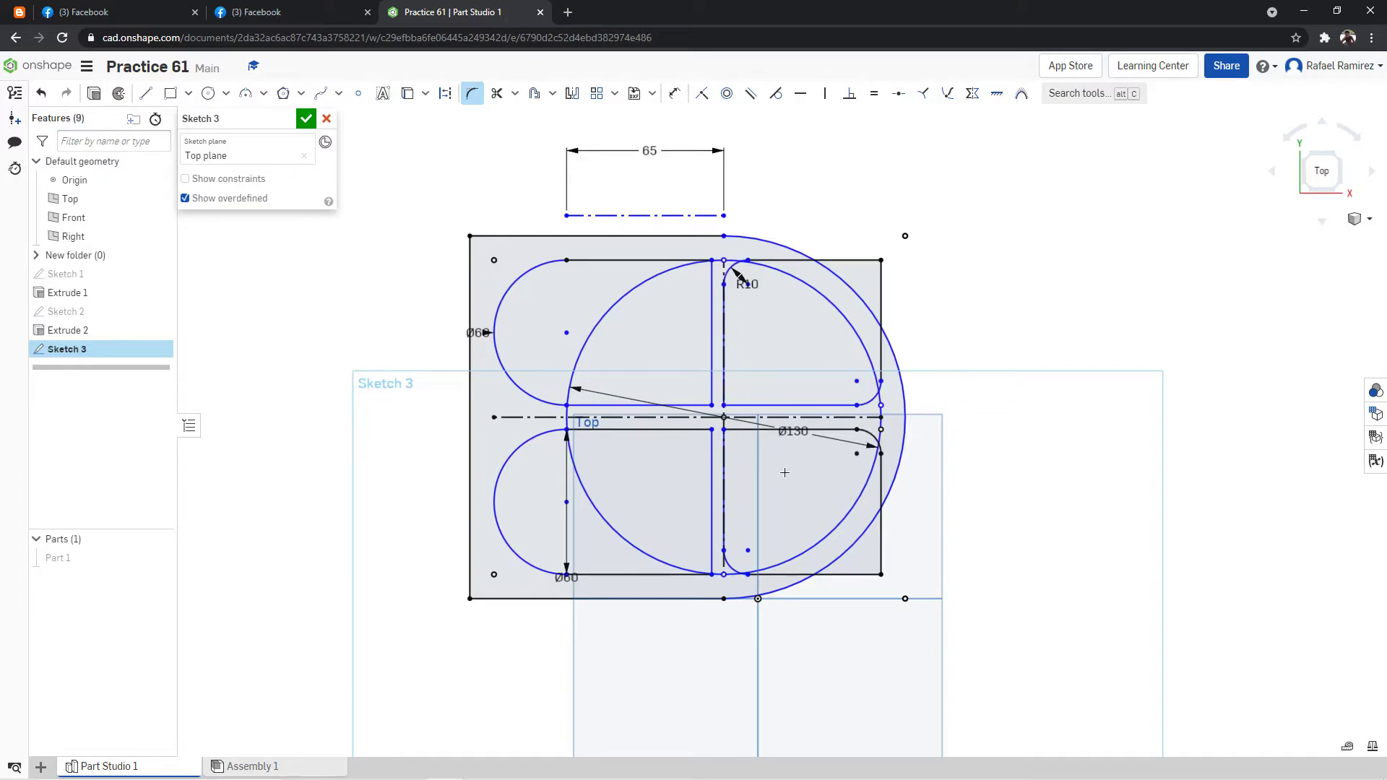
key(Escape)
key(ctrl+z)
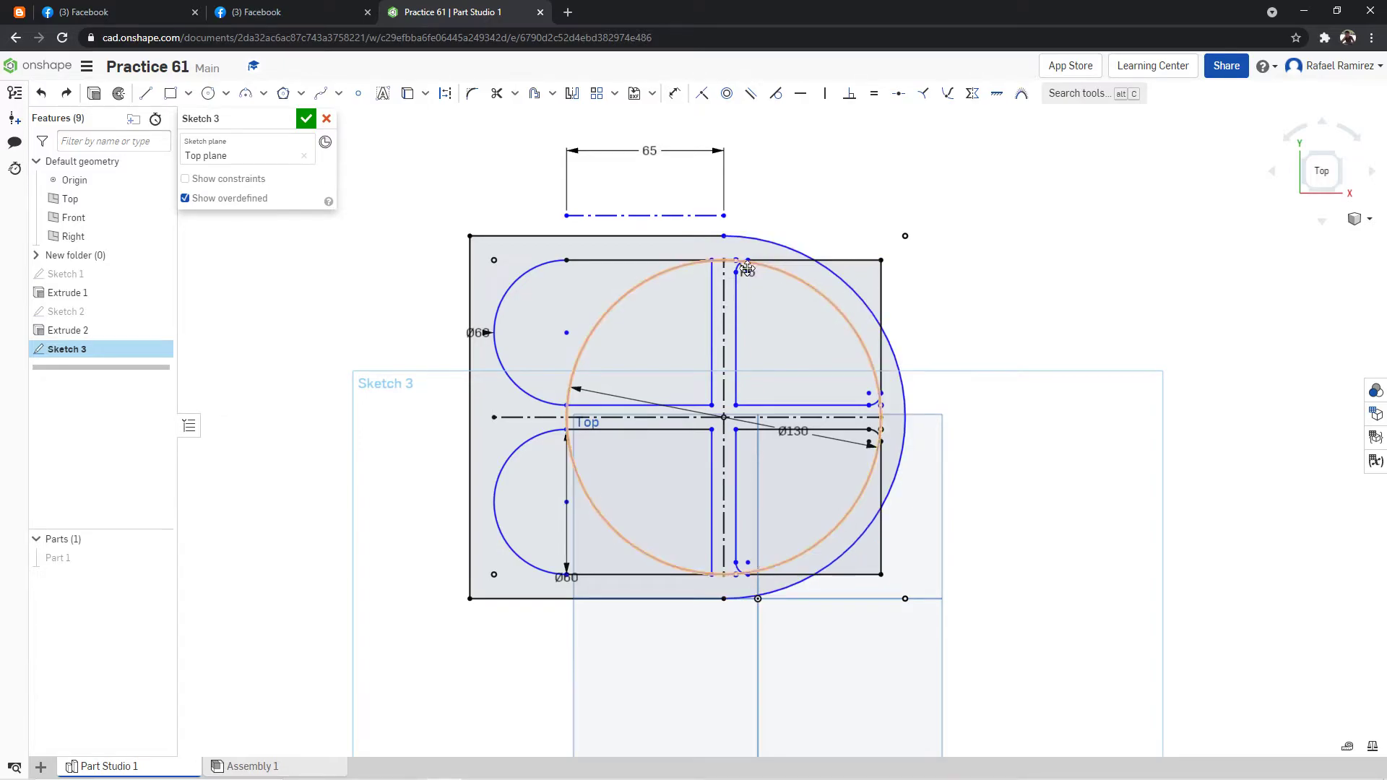
Try again to set the right pockets' corner fillets to 10 mm, and undo the fillets.
double_click(753, 268)
text(10)
key(Return)
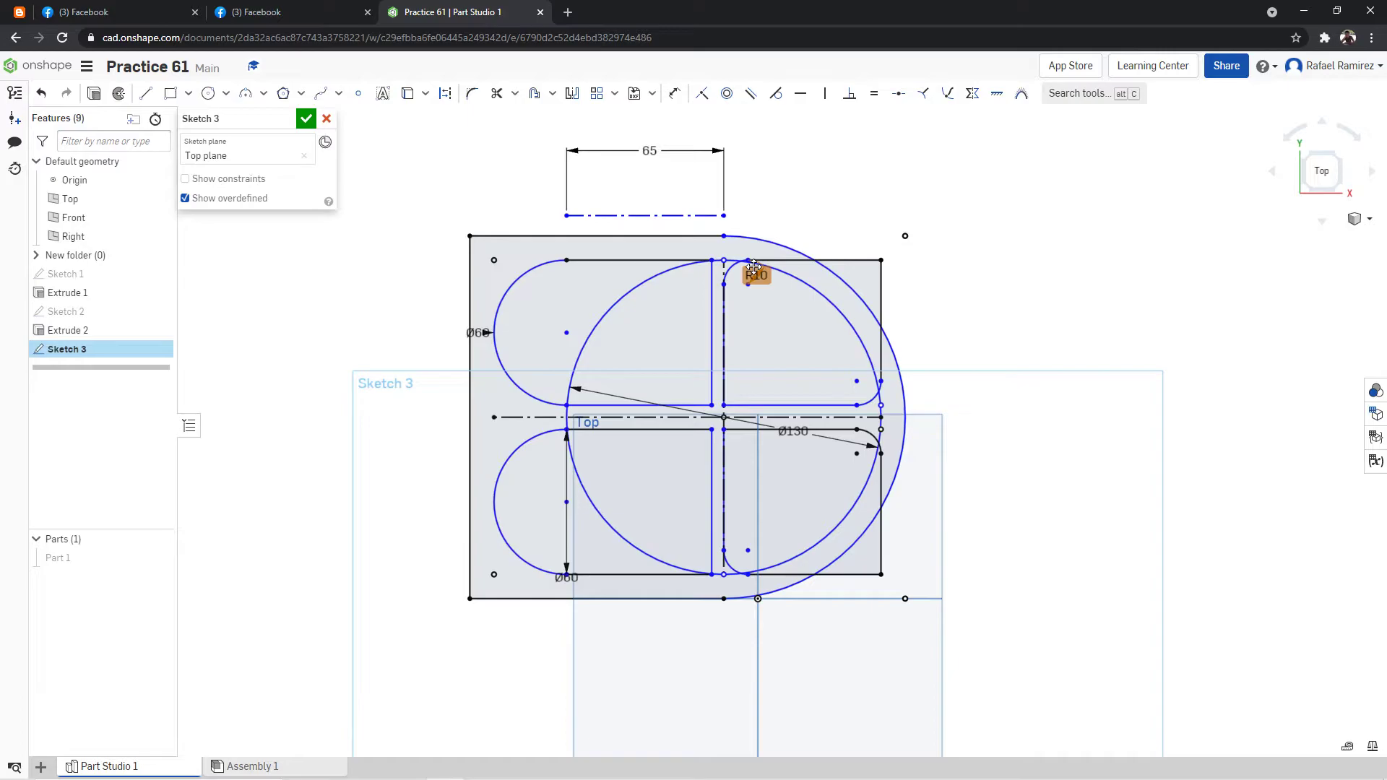
key(ctrl+z)
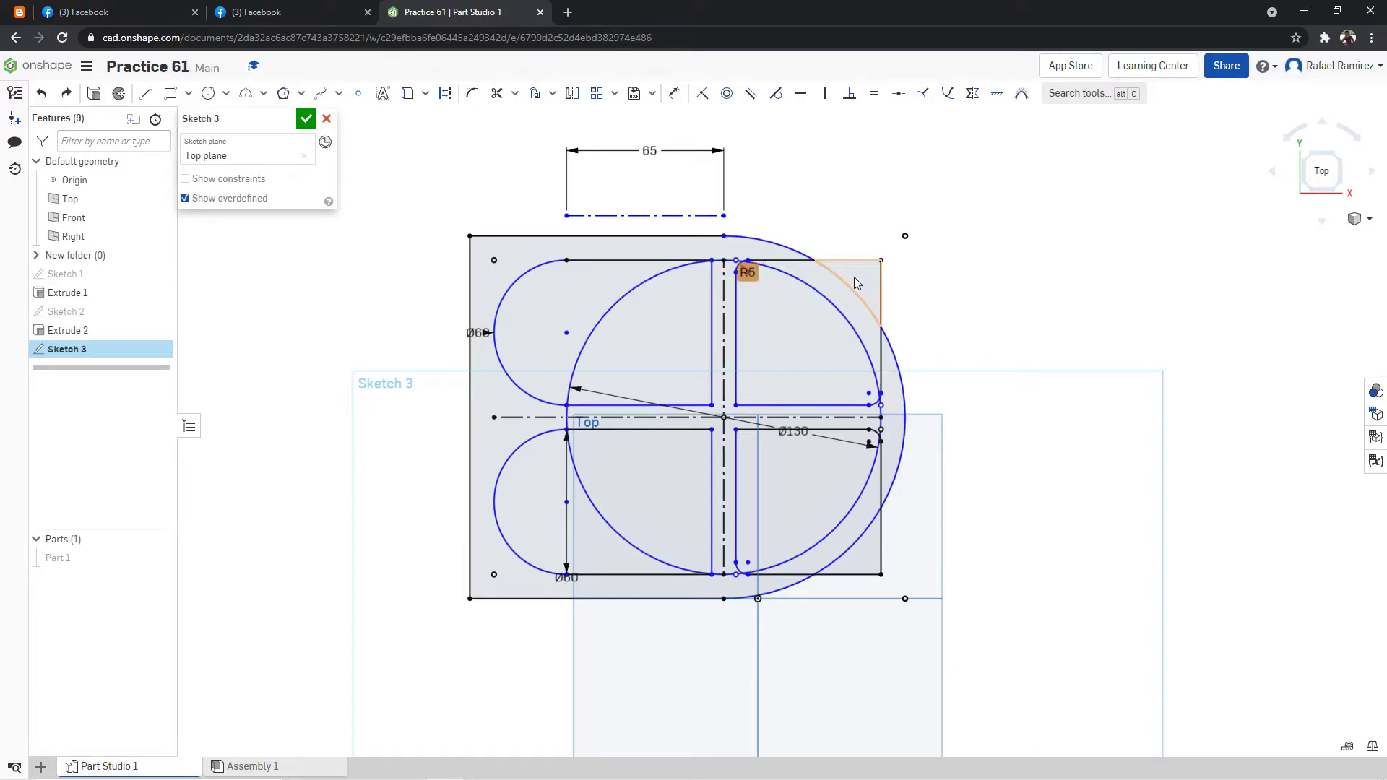
key(ctrl+z)
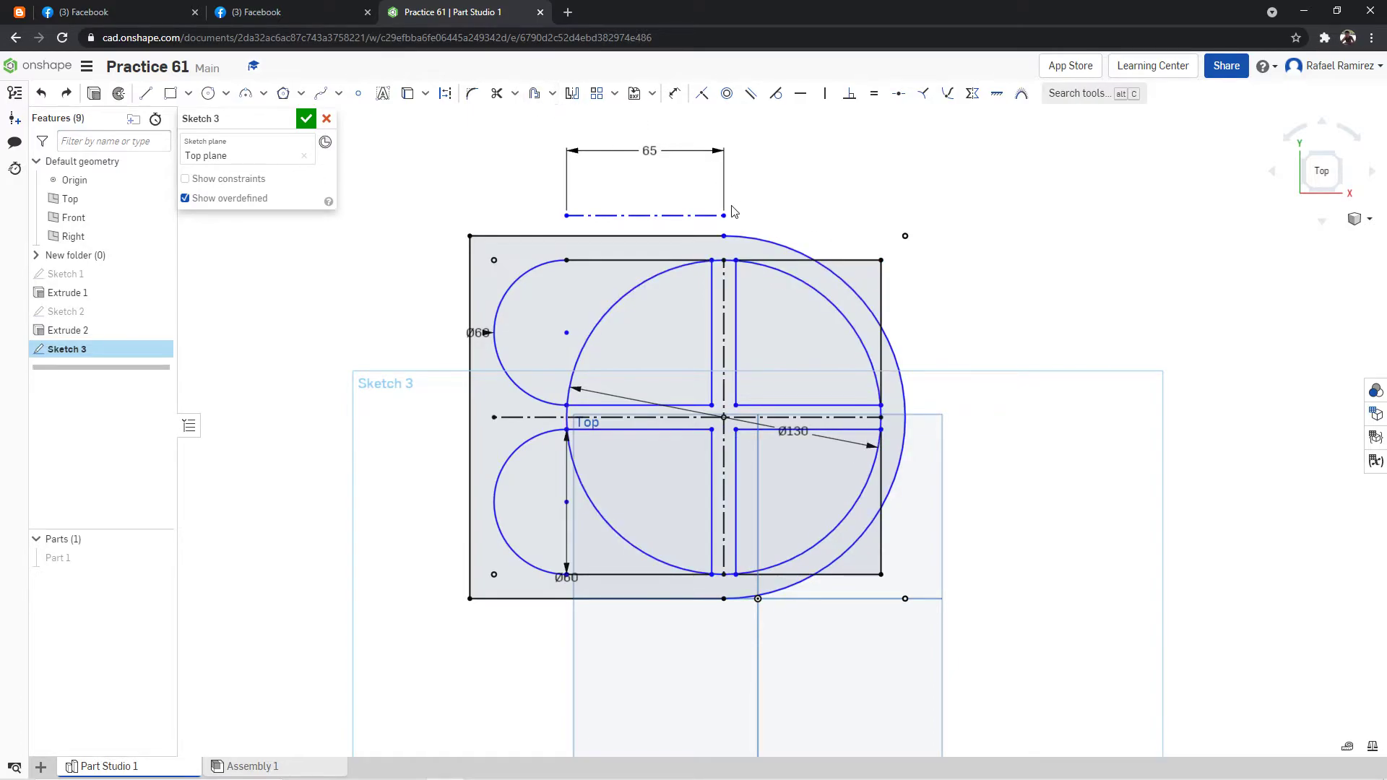
Trim the left half of the 130 mm circle and its short pieces across the vertical rib's ends.
scroll(737, 212, up, 2)
click(496, 92)
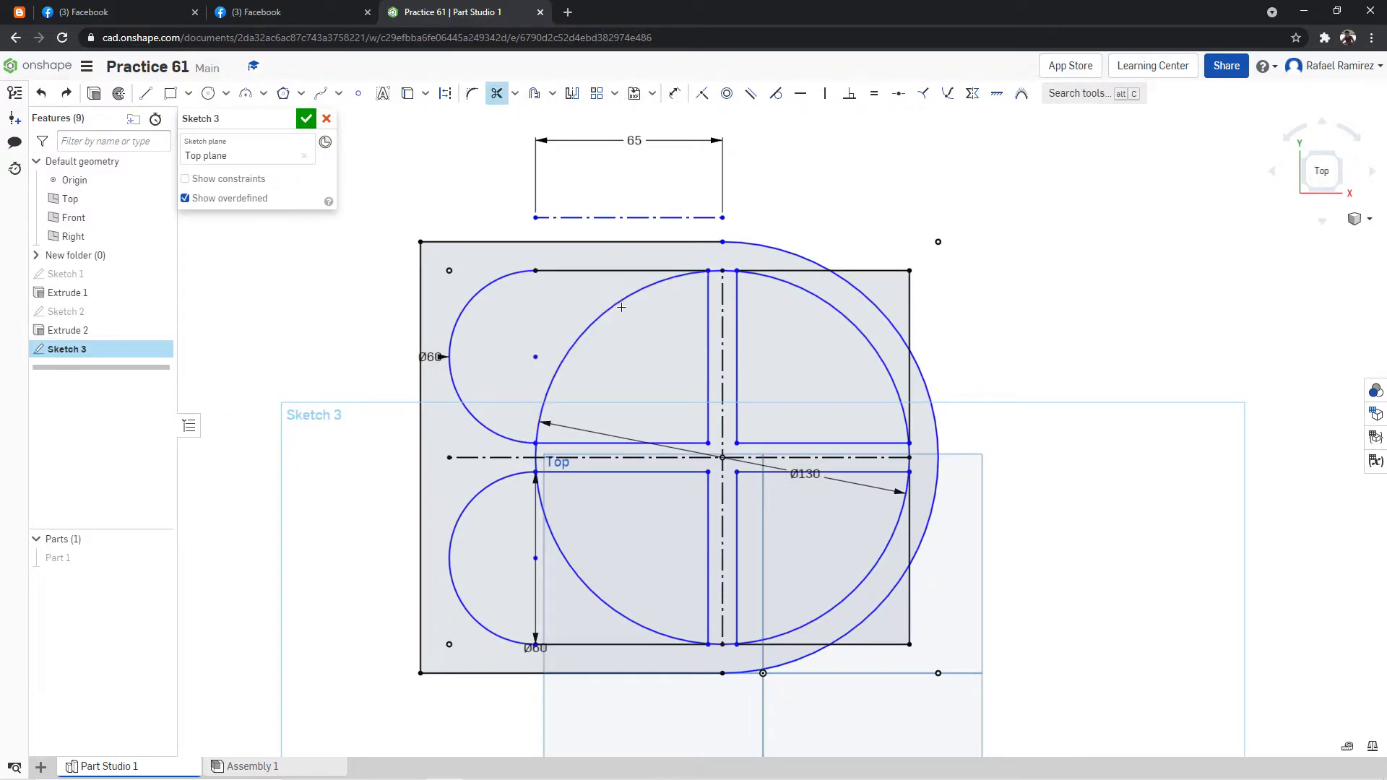
click(613, 305)
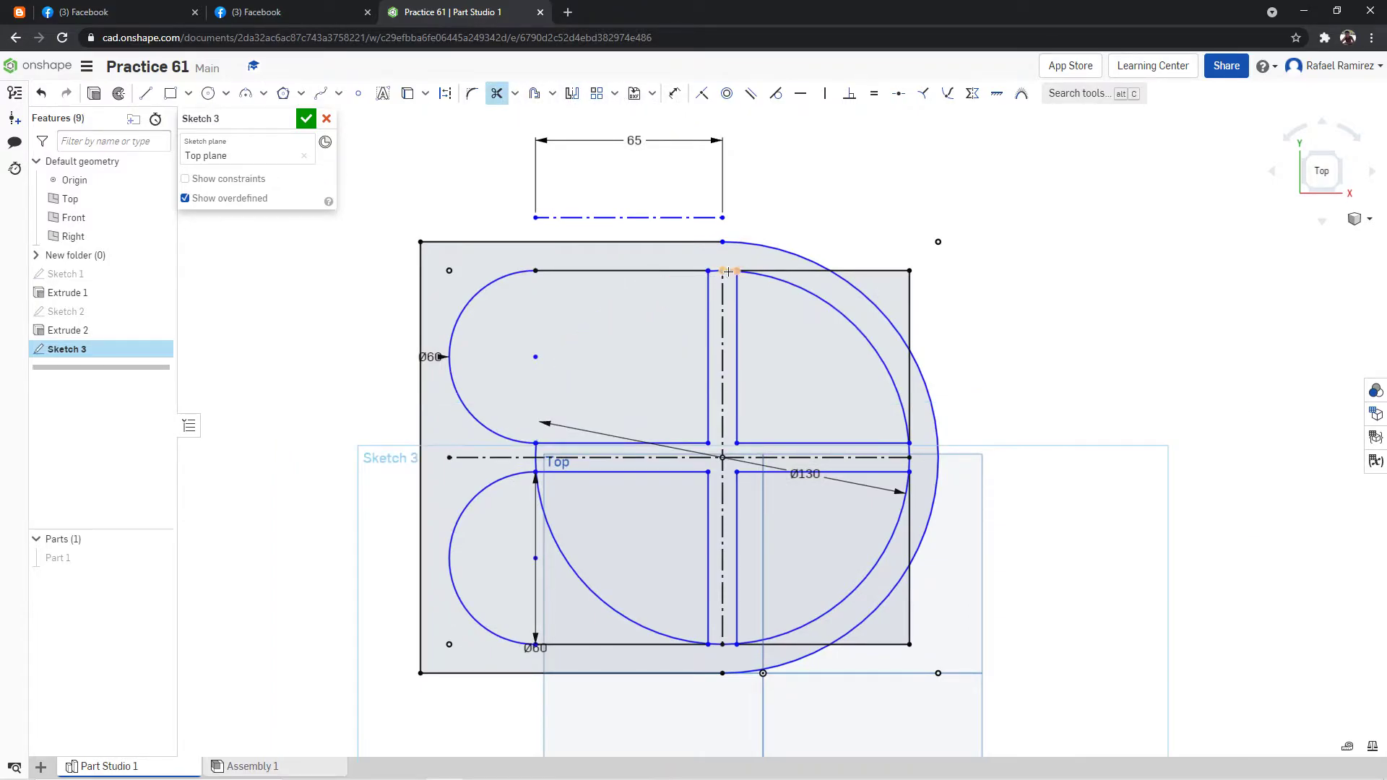
click(730, 271)
click(714, 270)
click(543, 502)
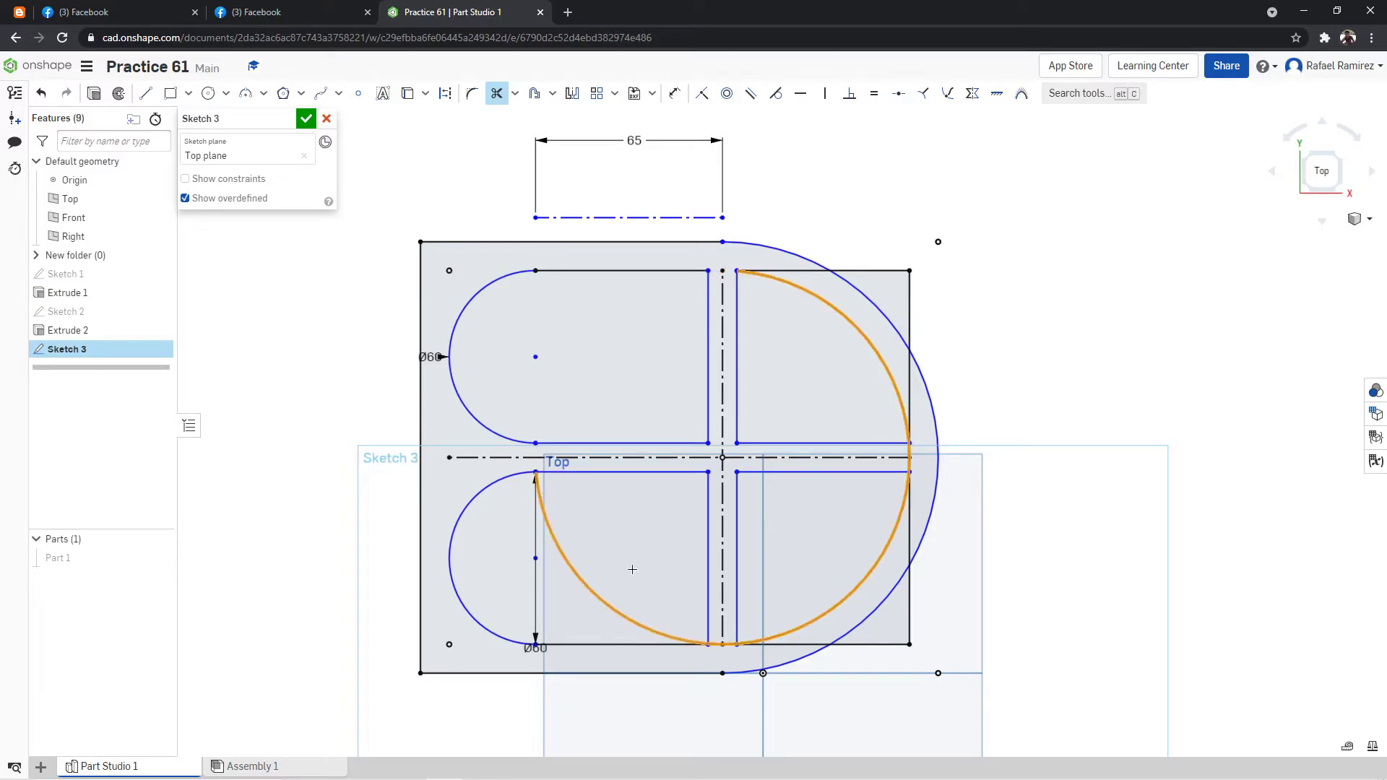
click(727, 644)
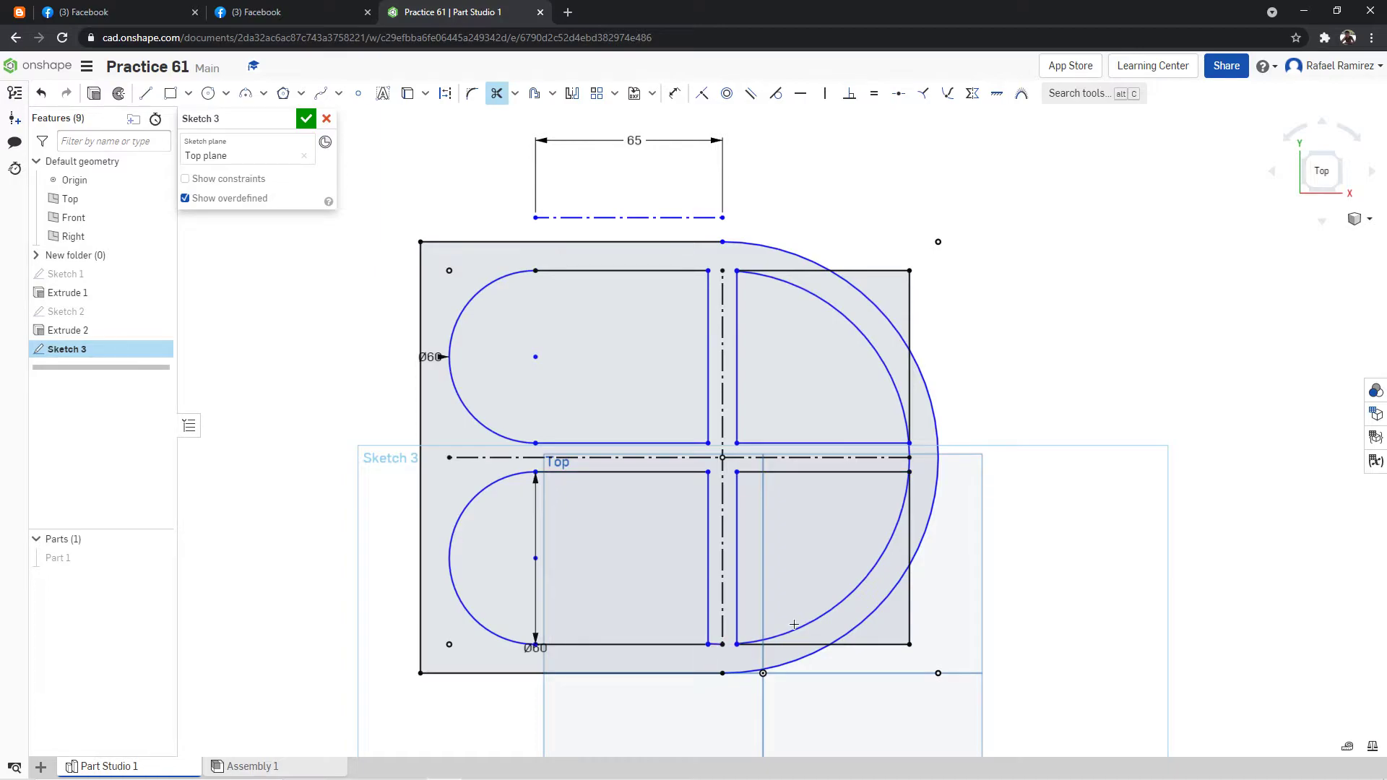
Trim the straight corner lines outside the right pockets' curved edges and the short arc between the two pockets.
click(781, 643)
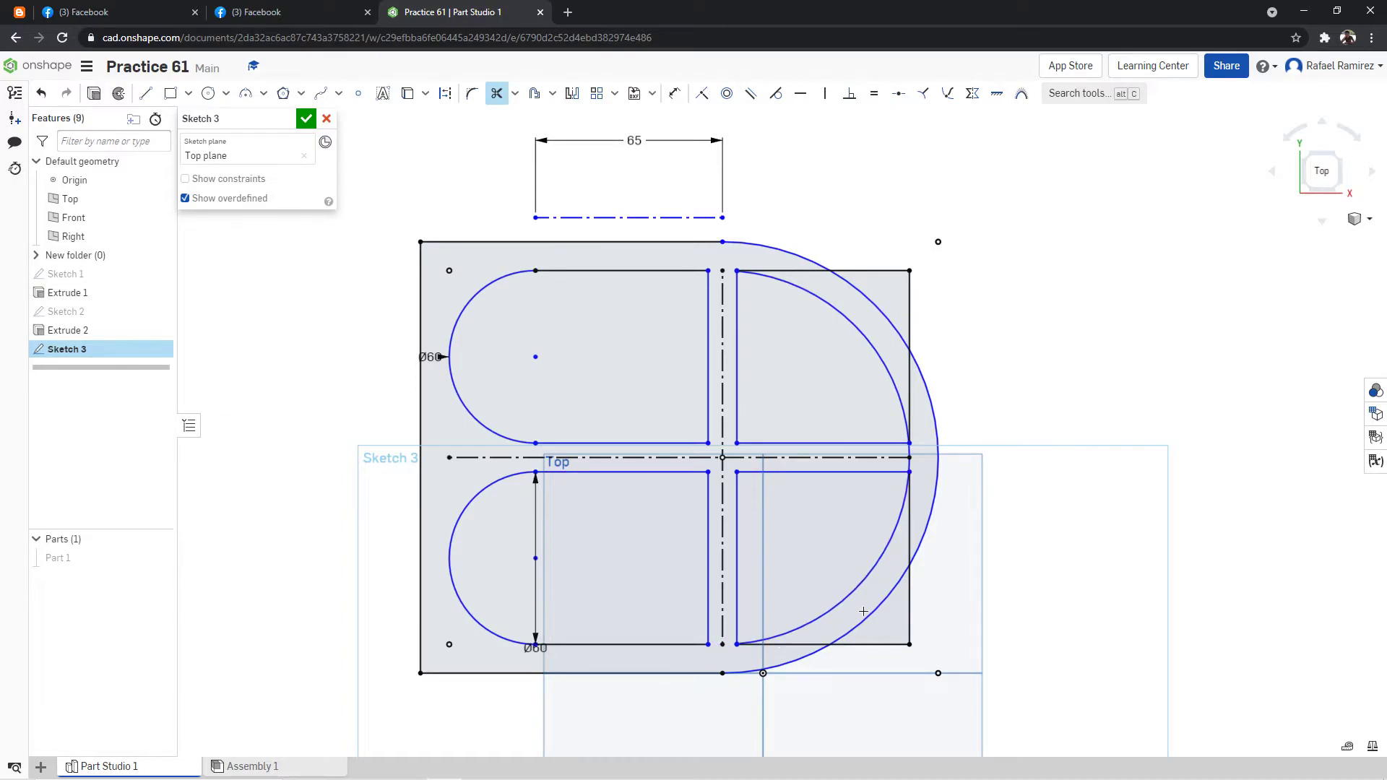
click(909, 604)
click(871, 643)
click(911, 478)
click(908, 463)
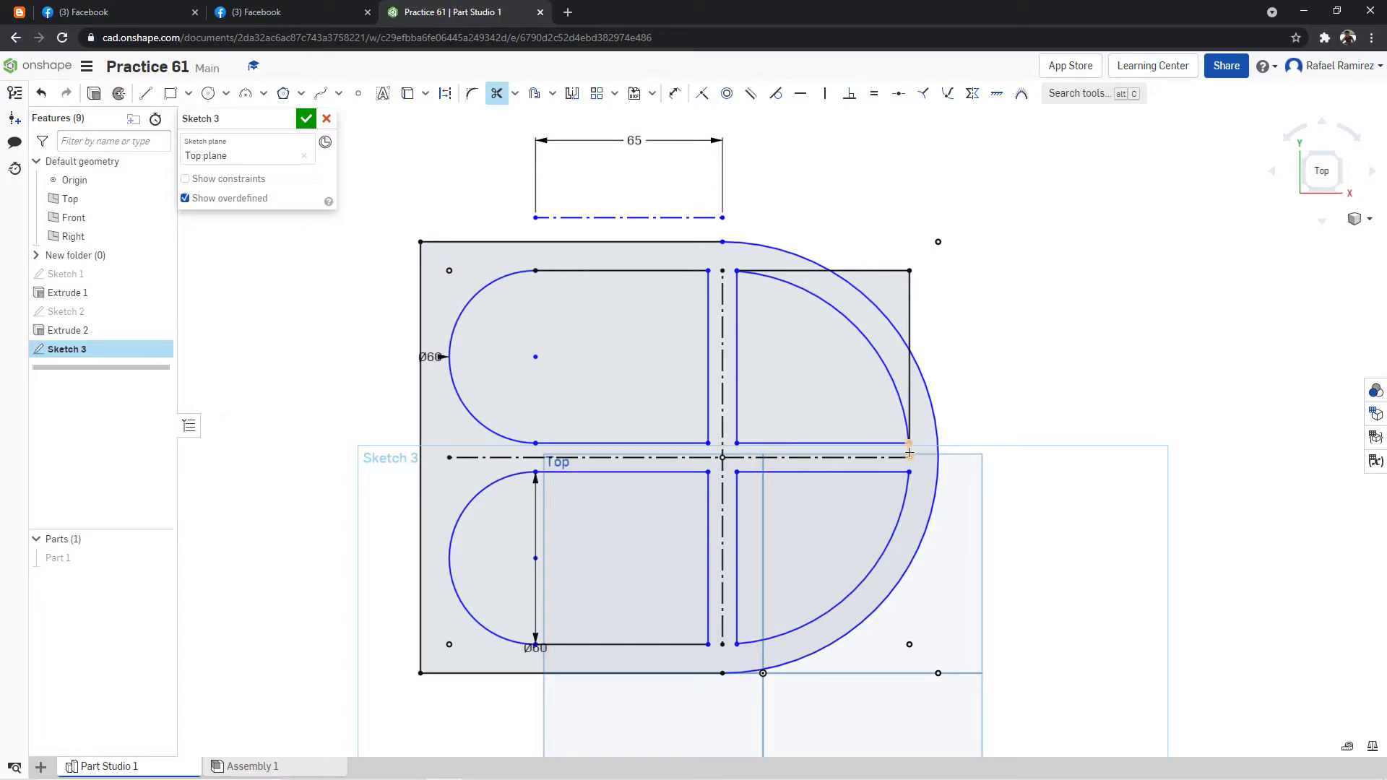
click(912, 402)
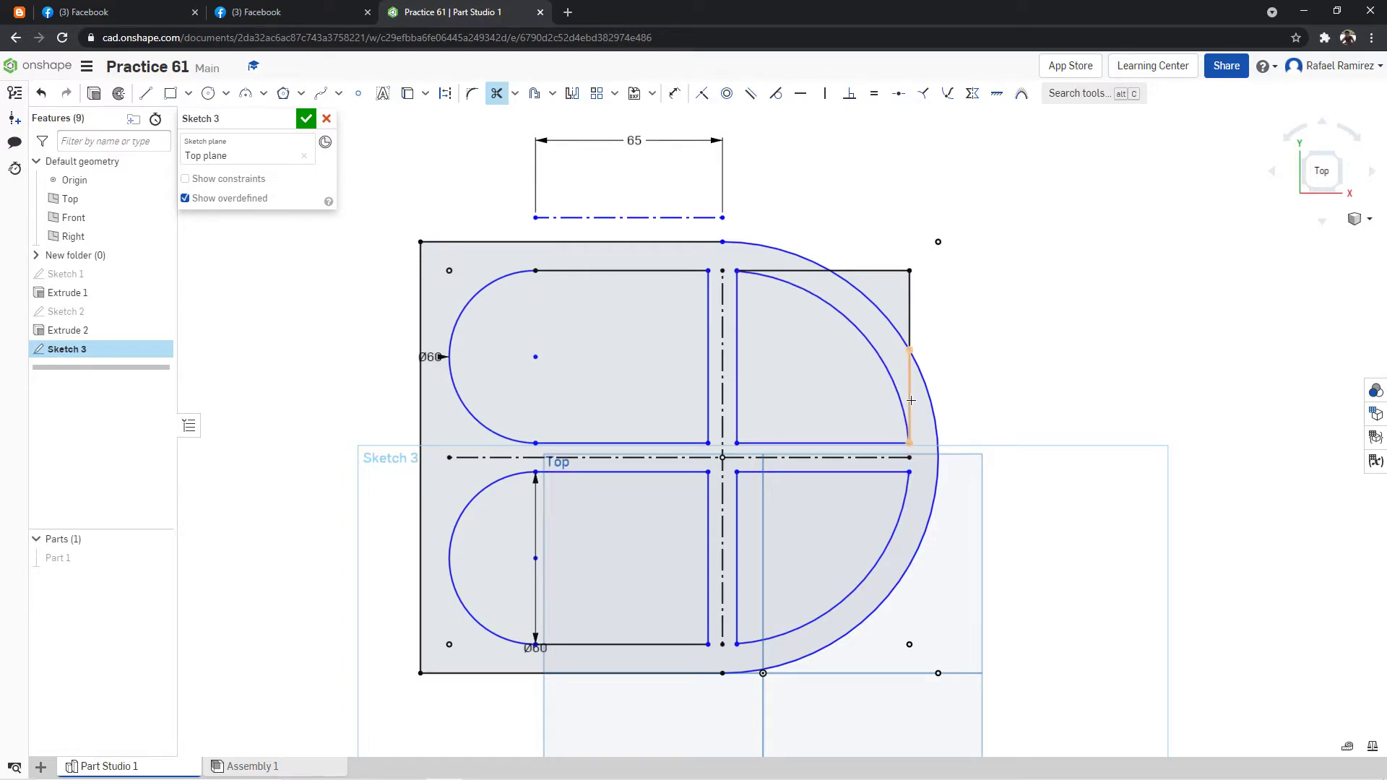
click(911, 307)
click(893, 270)
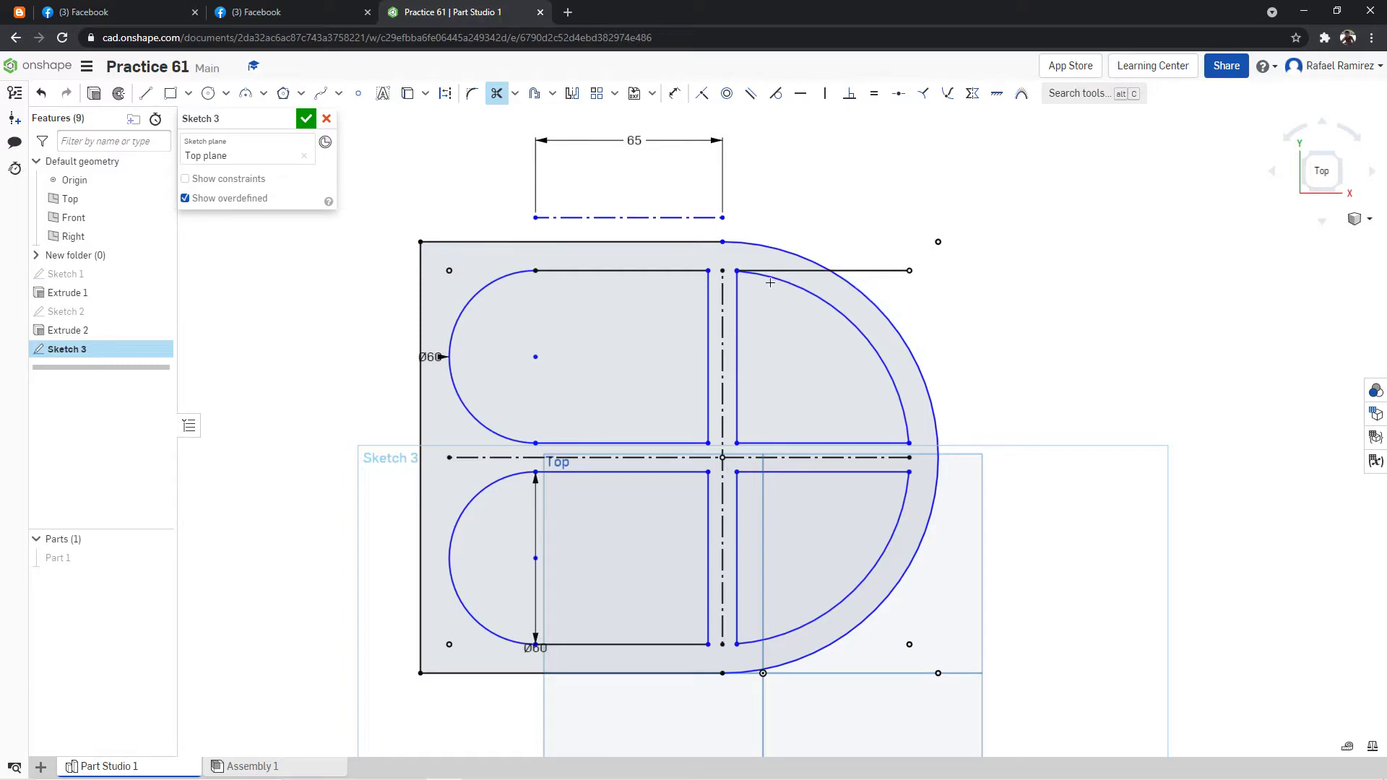
click(795, 269)
key(ctrl+z)
Try to fillet the upper-right pocket's upper corner beside the vertical rib with a 10 mm radius.
click(471, 93)
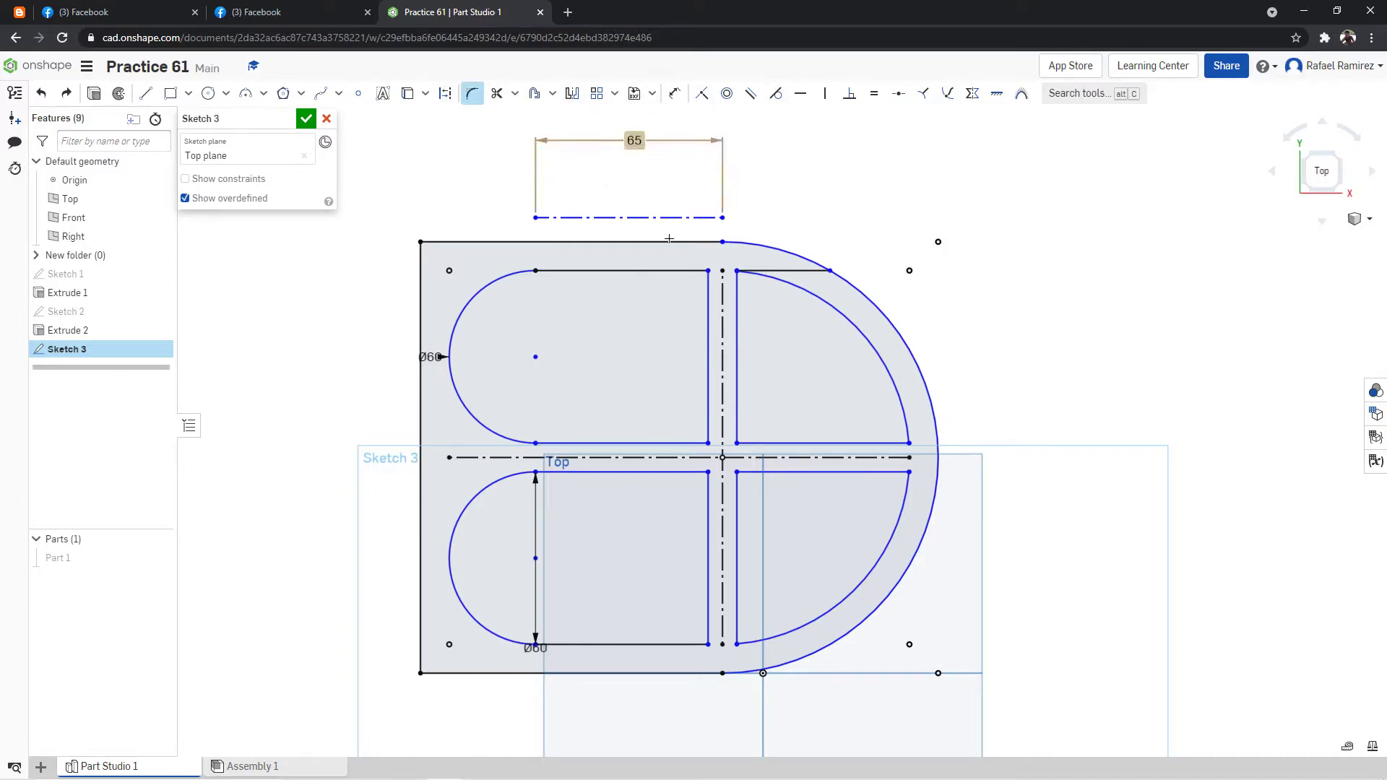
click(802, 280)
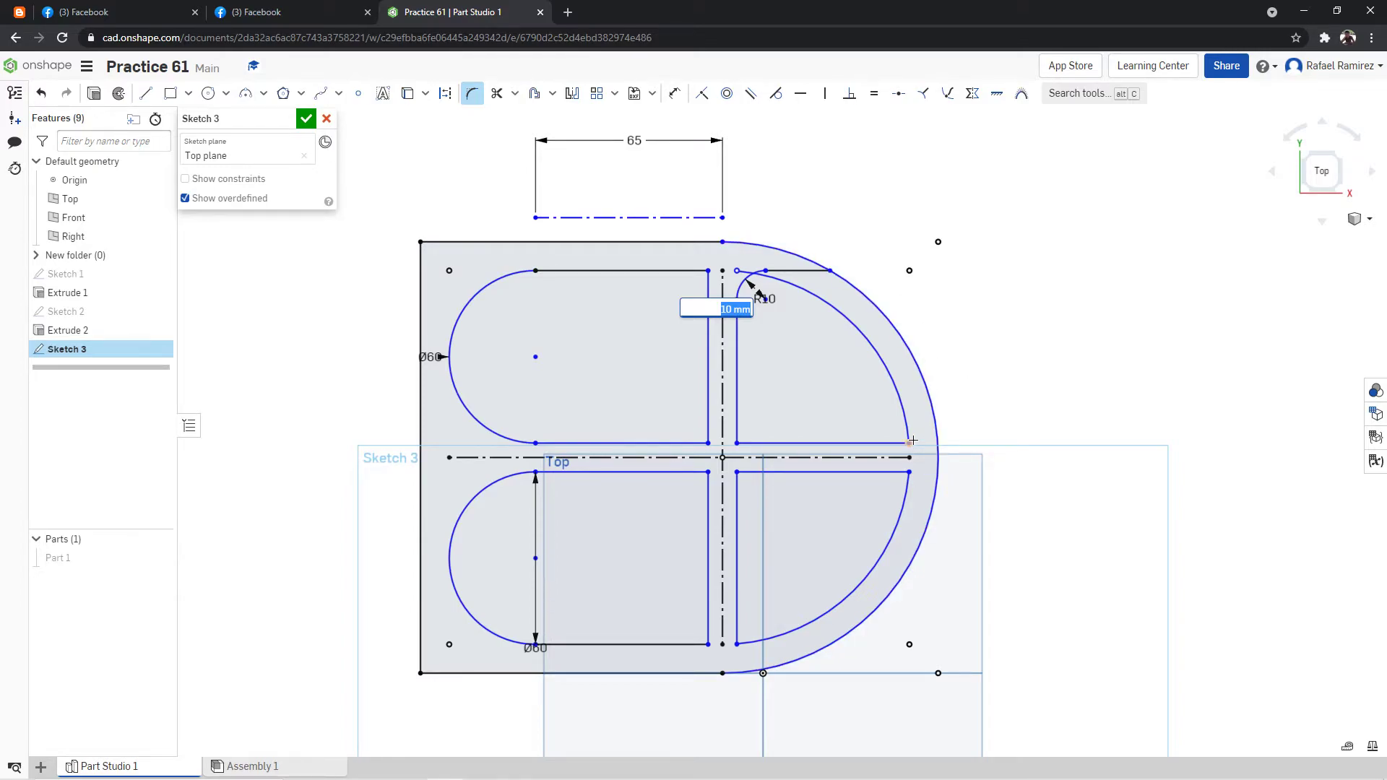
key(Escape)
key(ctrl+z)
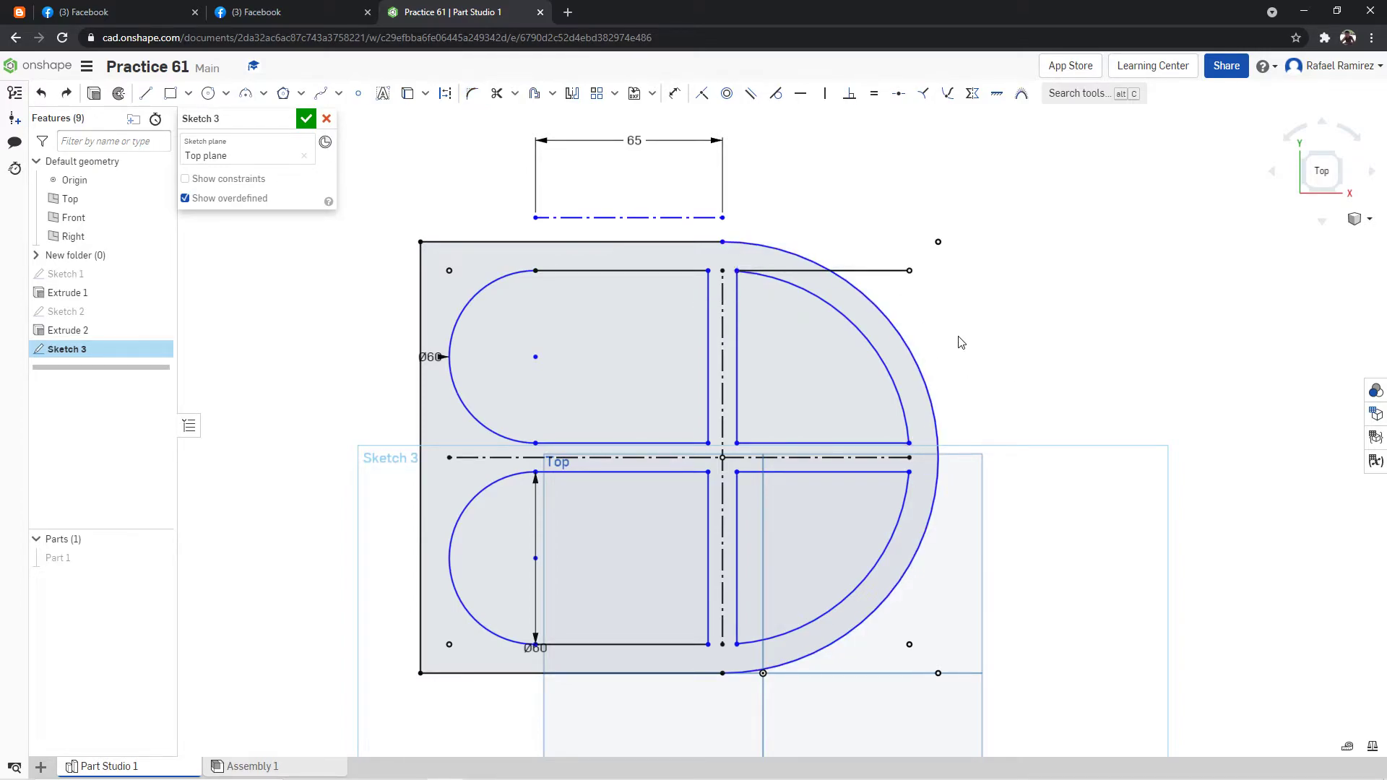
Undo the trims of the straight lines outside the right pockets' curved edges.
key(ctrl+z)
key(ctrl+z)
key(ctrl+z)
key(ctrl+z)
key(ctrl+z)
key(ctrl+z)
key(ctrl+z)
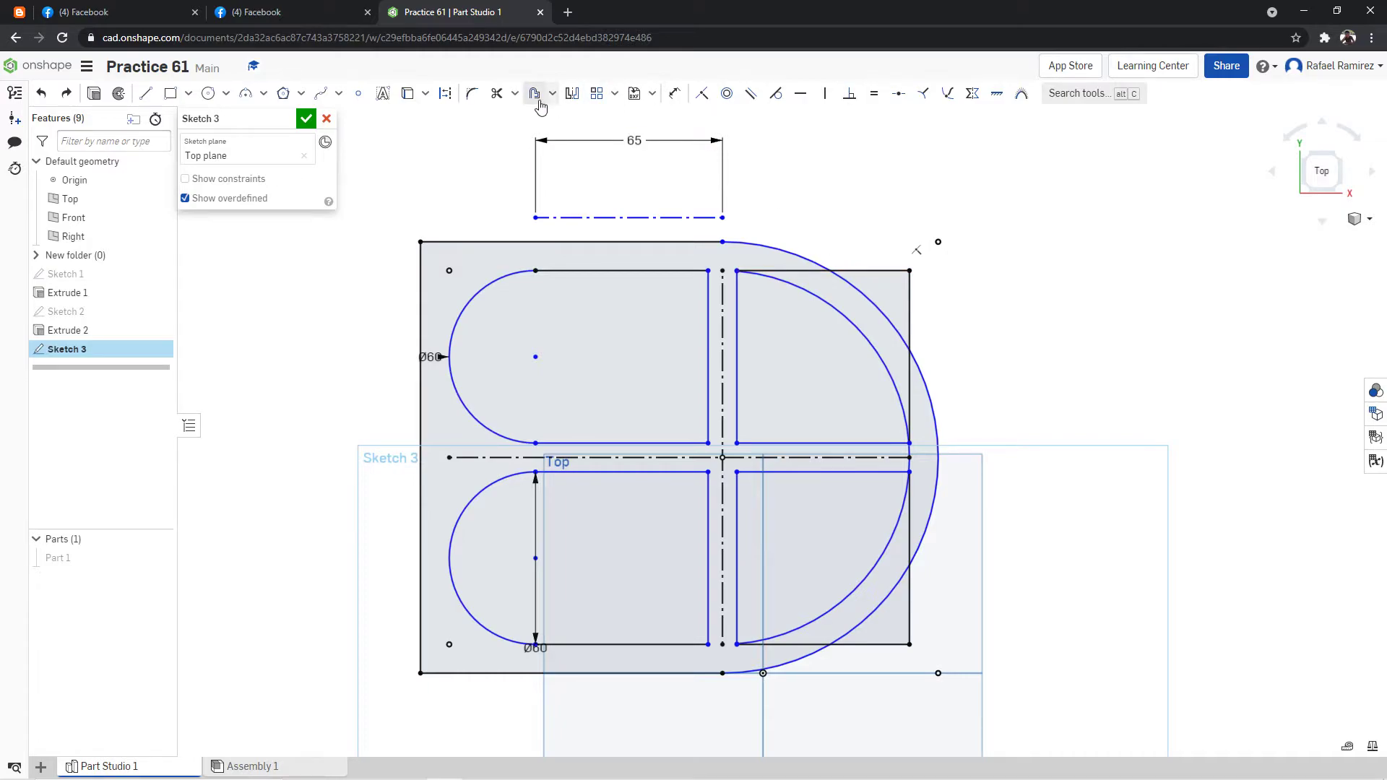
Trim the short leftover arc of the 130 mm circle between the two right pockets.
click(497, 93)
click(908, 464)
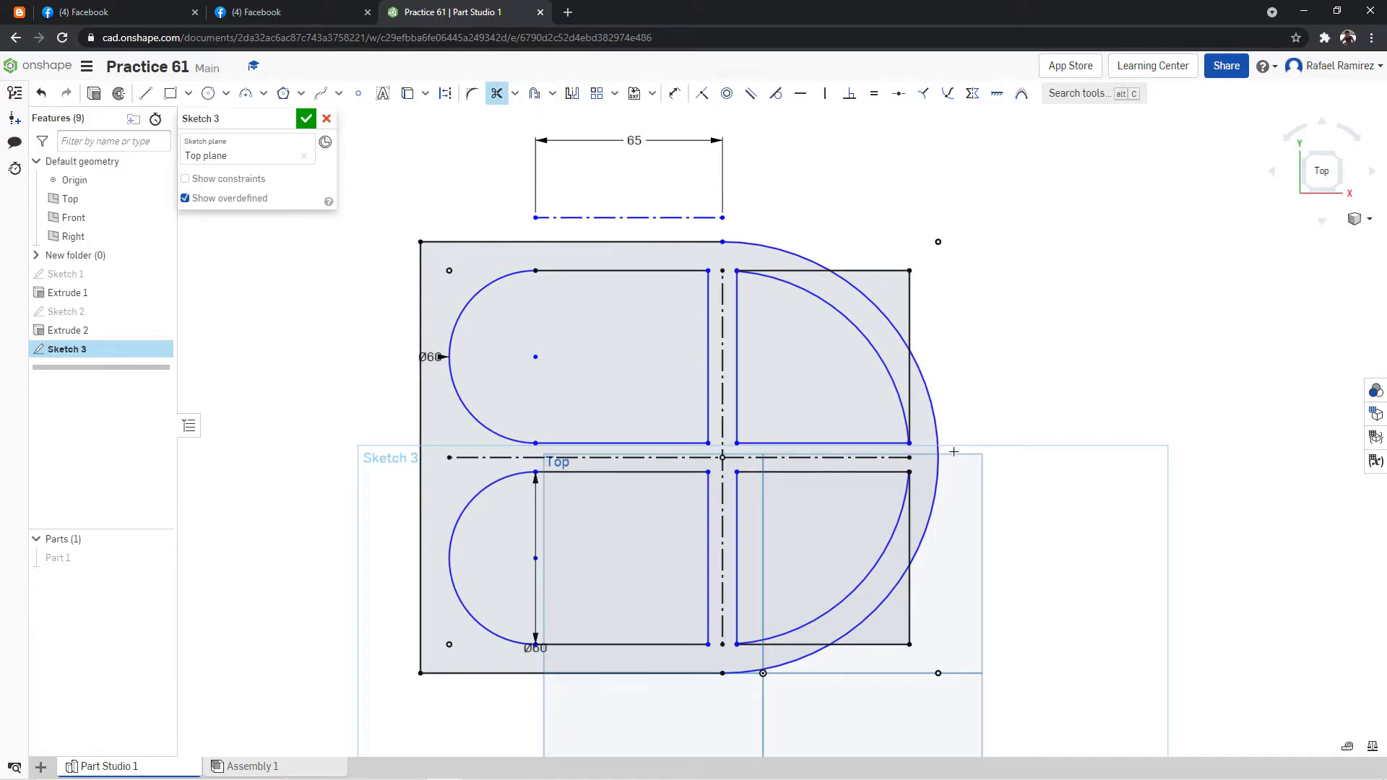
Fillet the corners at both ends of each right pocket's curved edge with a 10 mm radius.
click(472, 93)
click(738, 272)
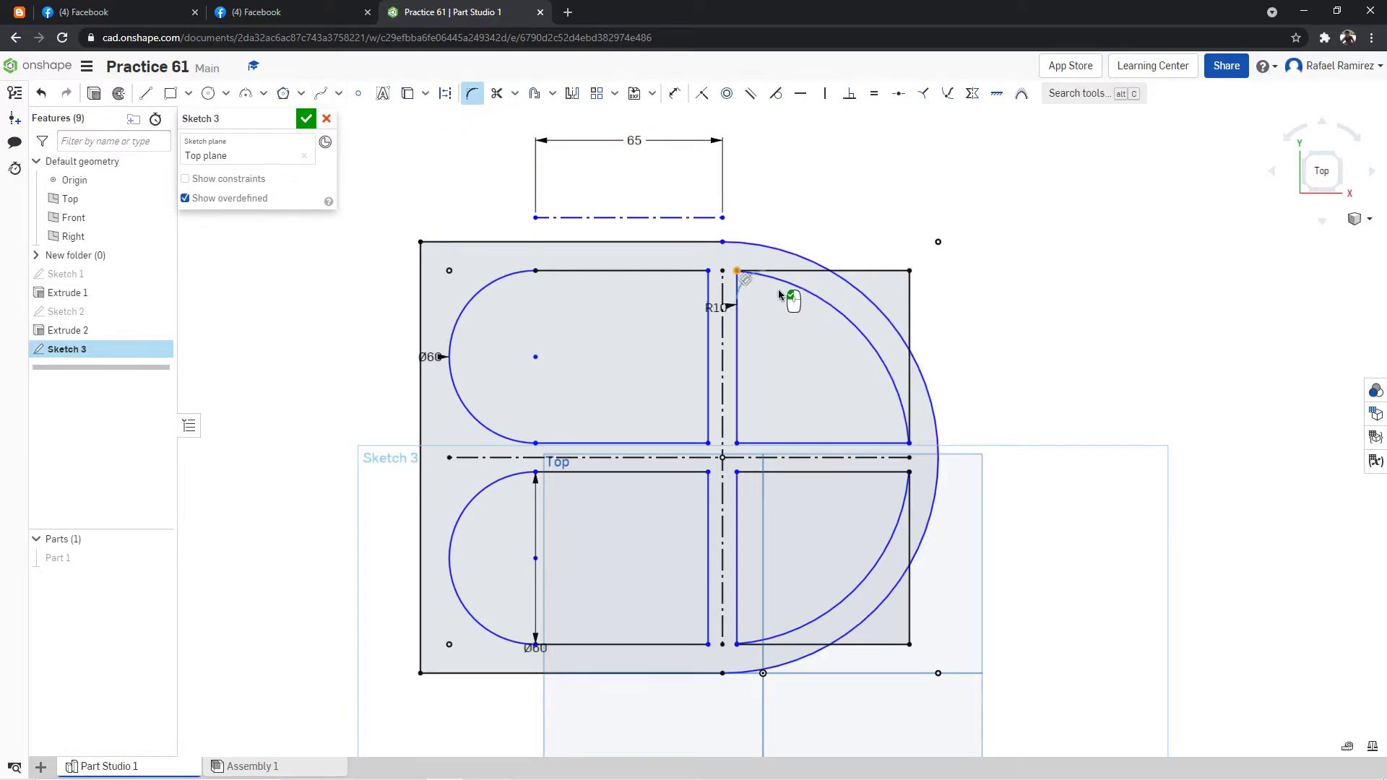
click(909, 443)
click(908, 471)
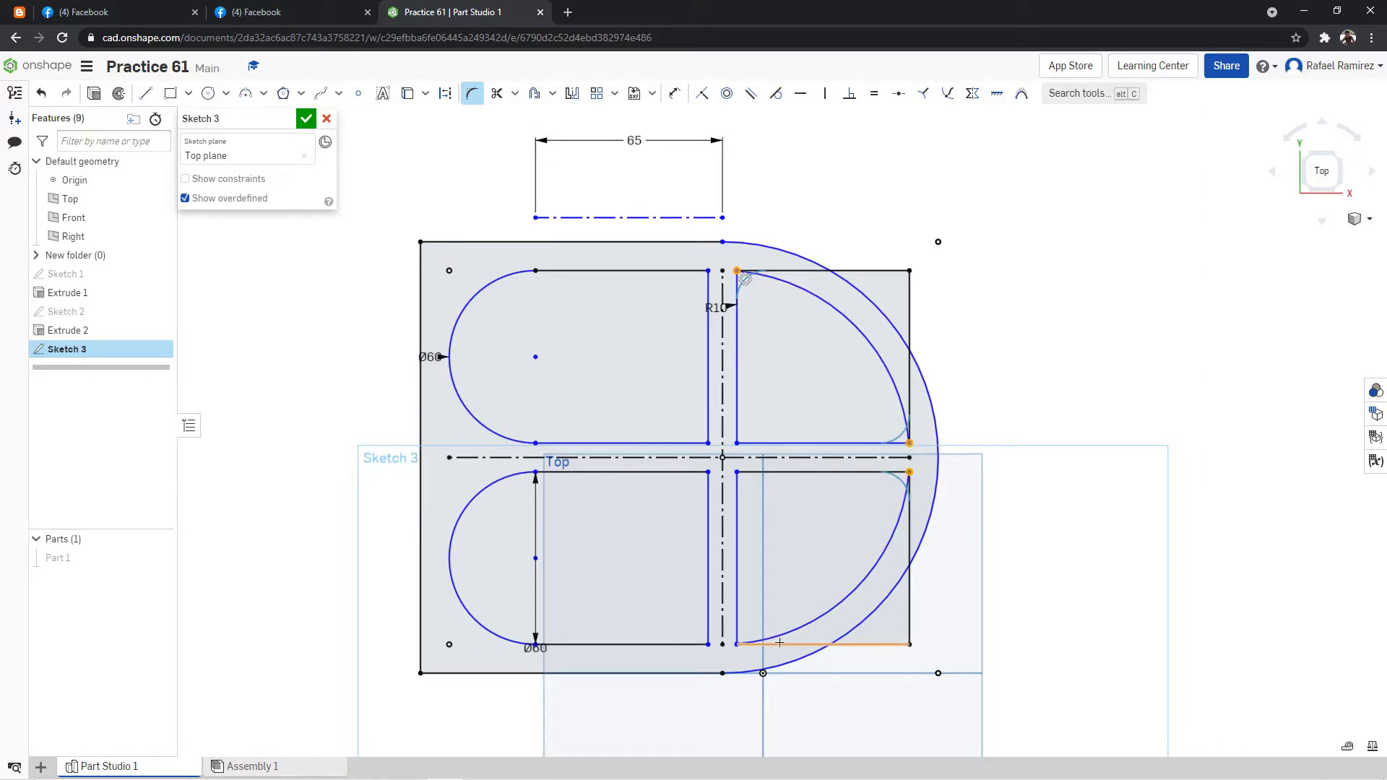
click(866, 559)
Trim the straight construction remnants lying outside the curved edges of both right pockets.
click(497, 93)
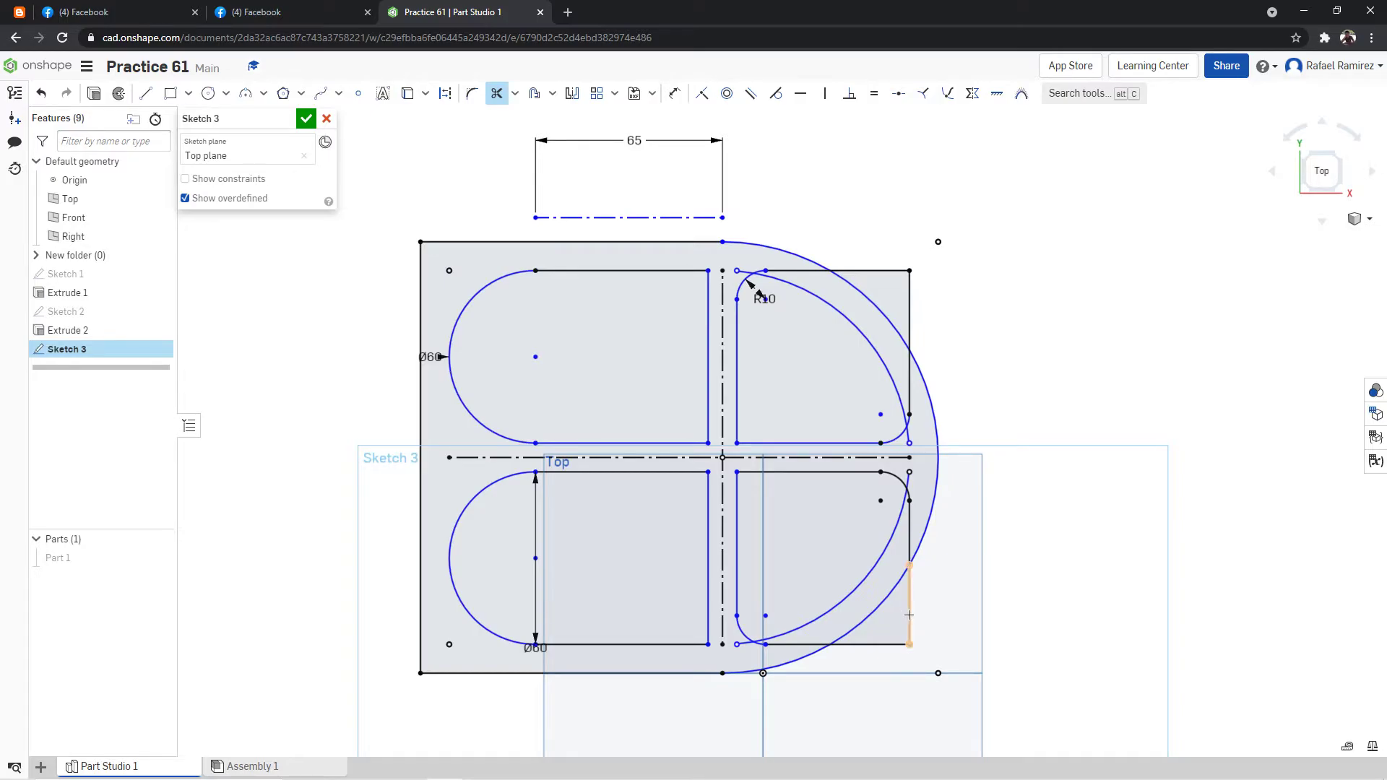
click(909, 611)
click(867, 644)
click(910, 542)
click(907, 356)
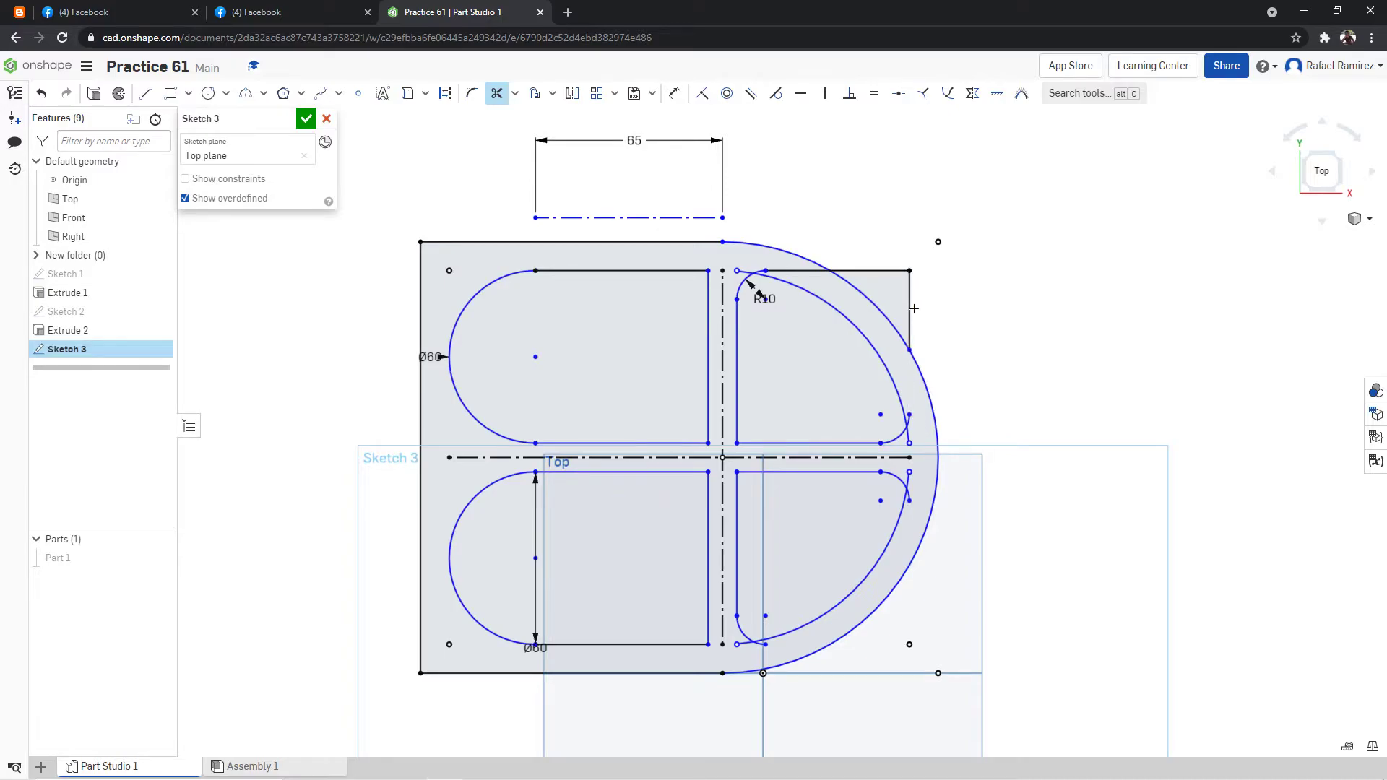
click(910, 303)
click(874, 269)
click(799, 273)
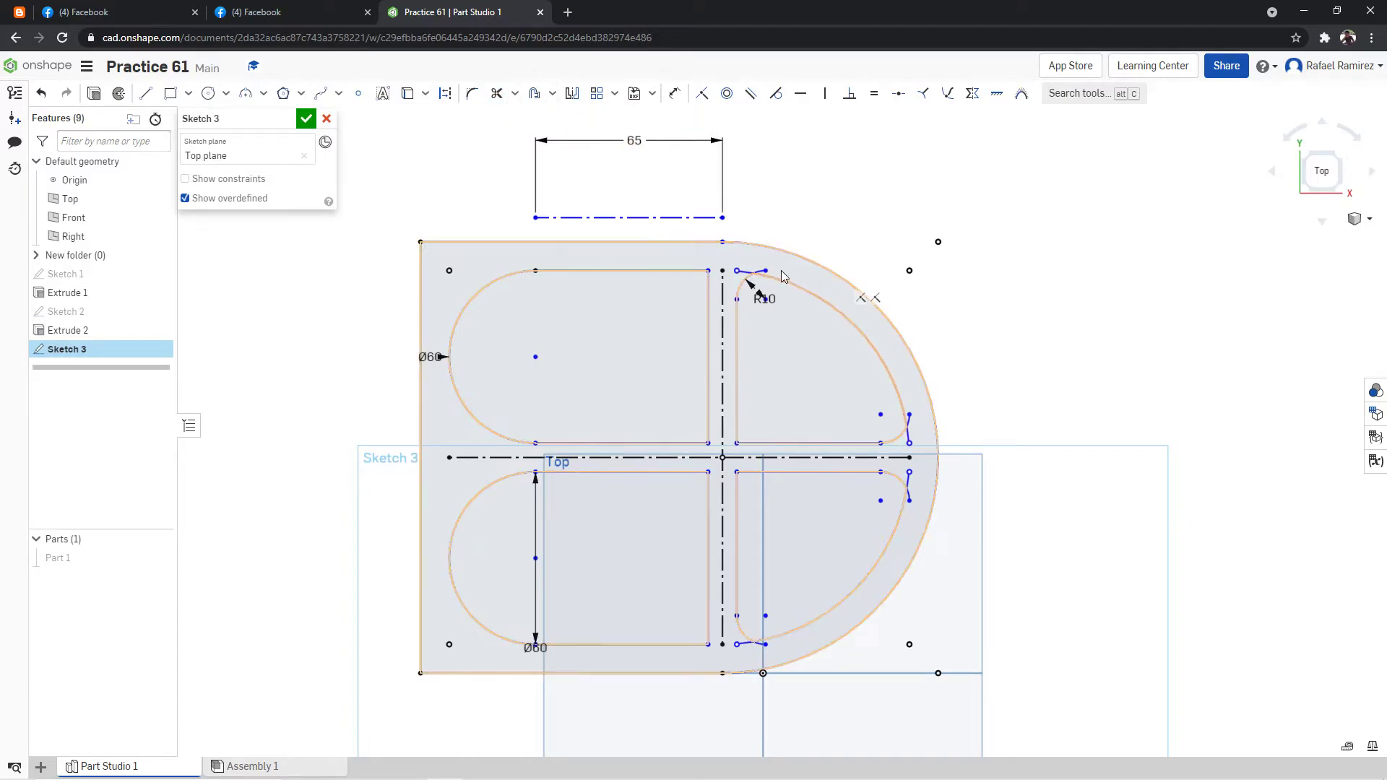
Try to make the right pockets' curved edges tangent to the fillets beside the vertical rib.
mouse_move(847, 316)
mouse_down()
mouse_move(869, 337)
mouse_move(855, 350)
mouse_move(872, 345)
mouse_up()
drag(737, 272, 766, 280)
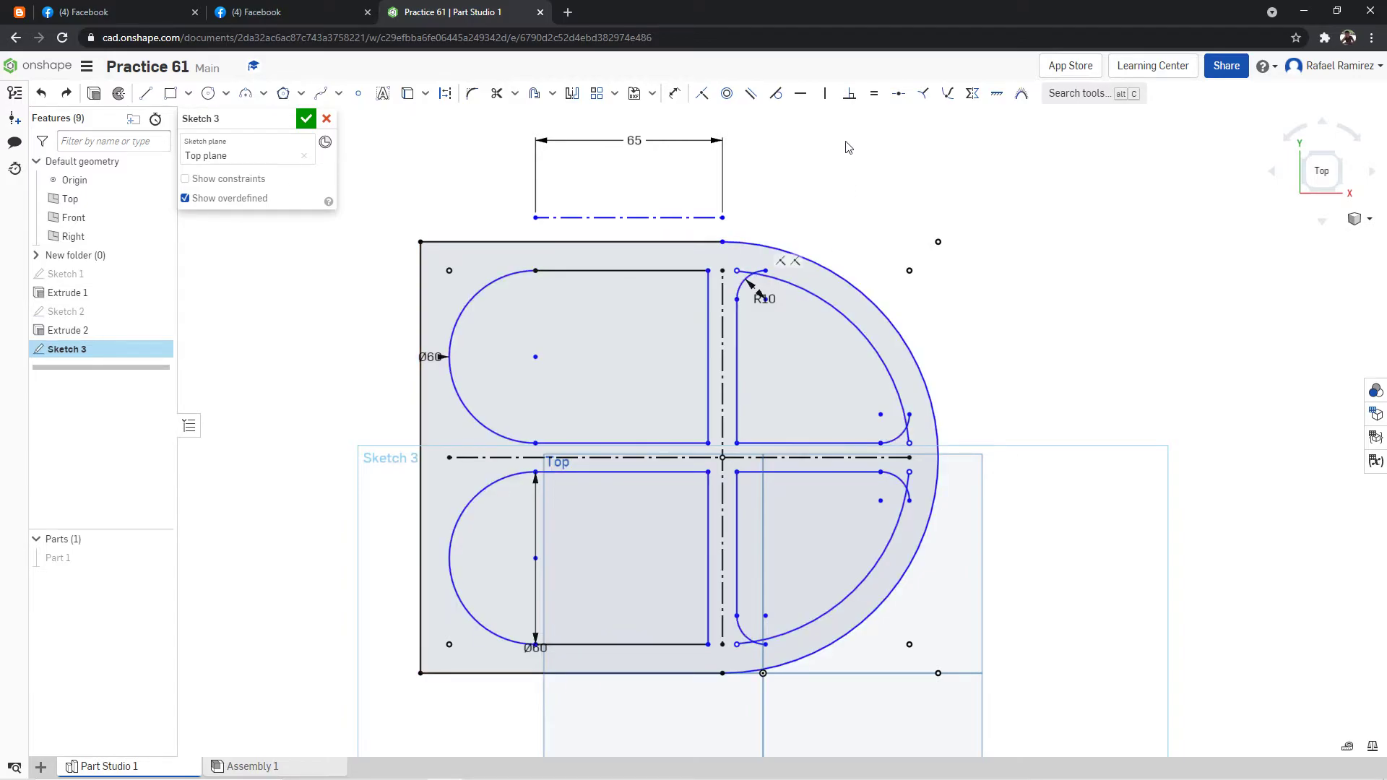
click(775, 93)
click(779, 279)
click(807, 266)
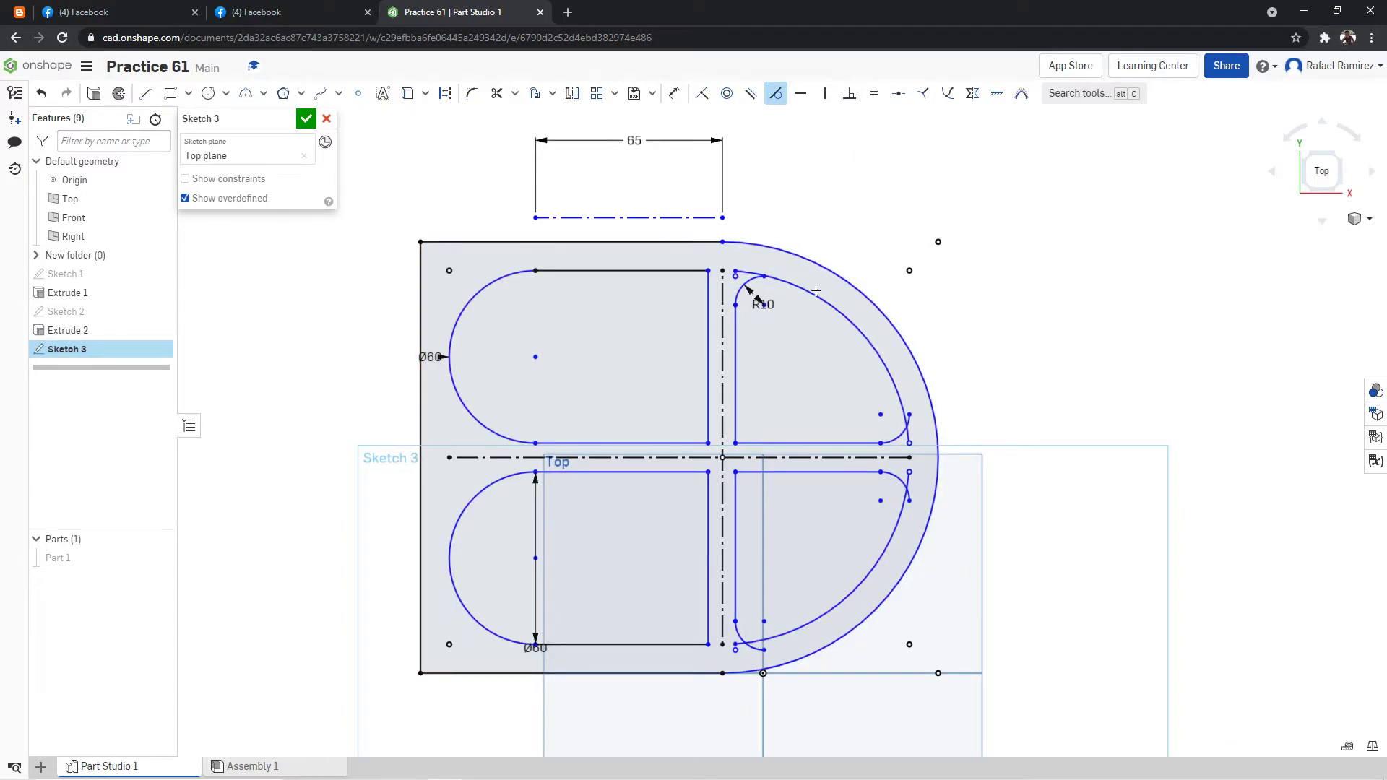
click(823, 575)
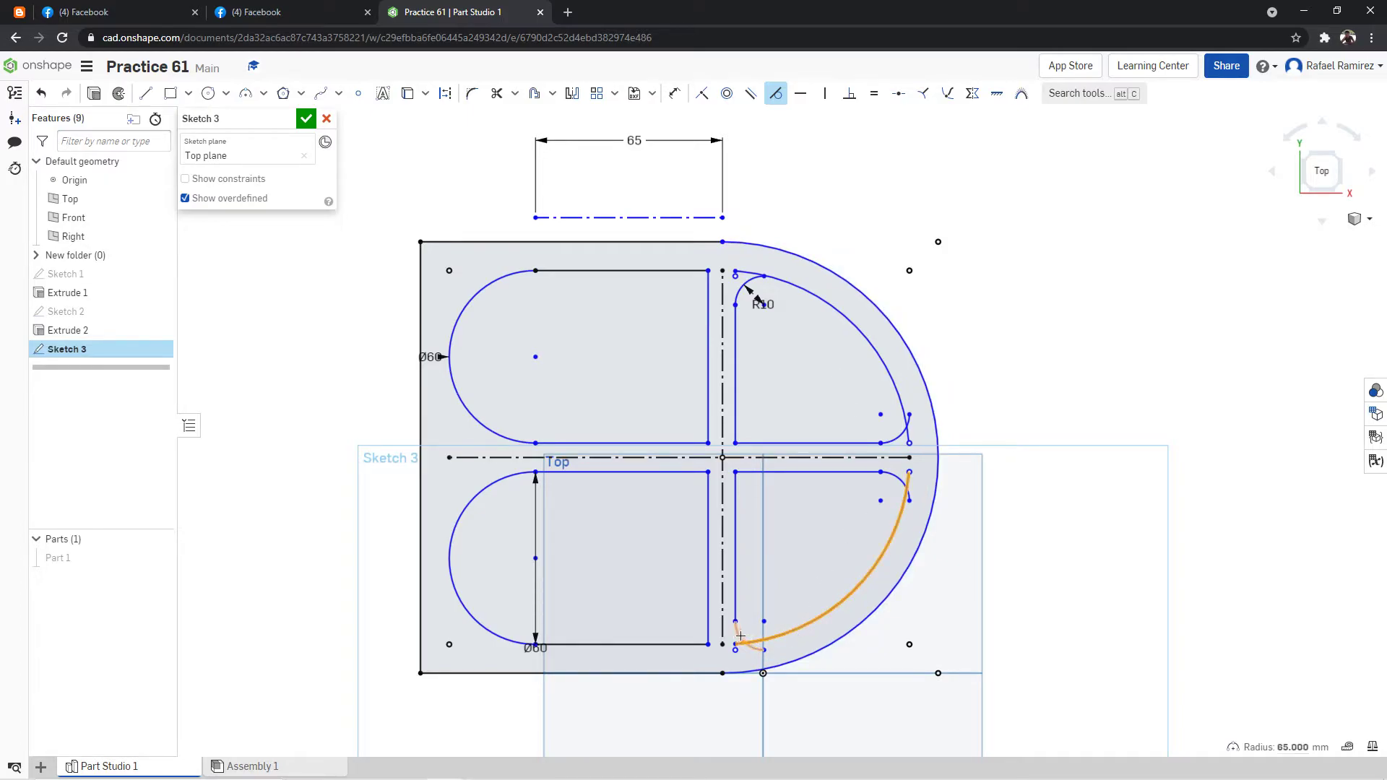
click(739, 637)
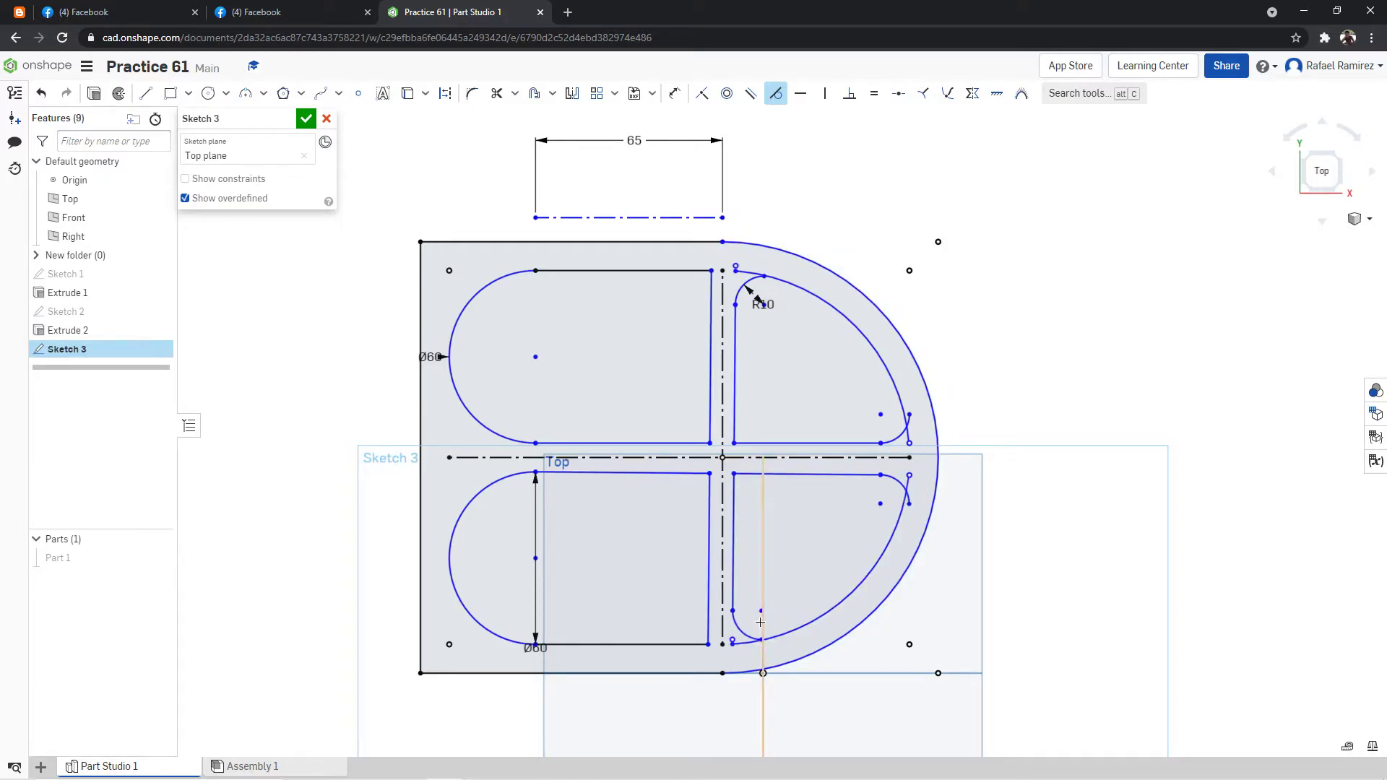
click(817, 589)
click(912, 453)
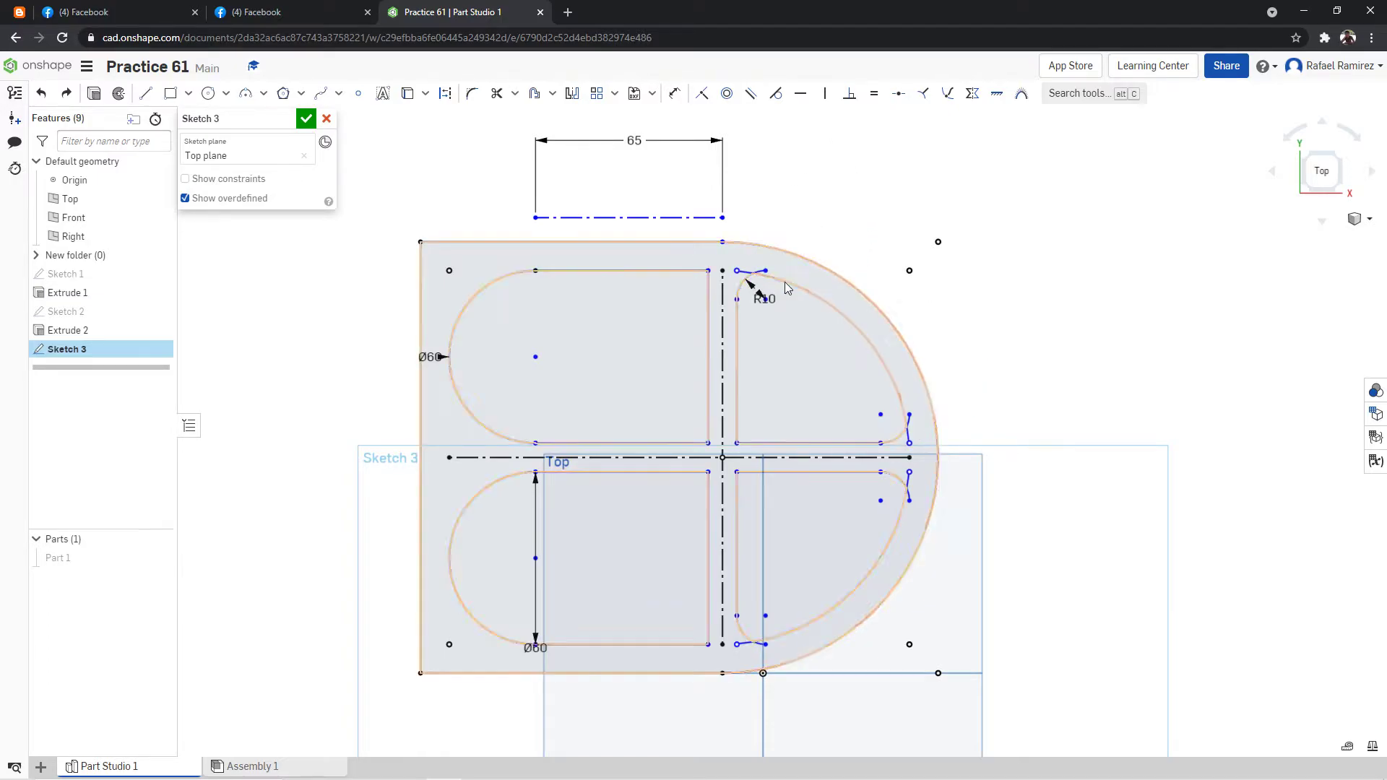
Try to reposition the upper-right pocket's radius dimension and the right pockets' curved edges.
drag(764, 298, 712, 259)
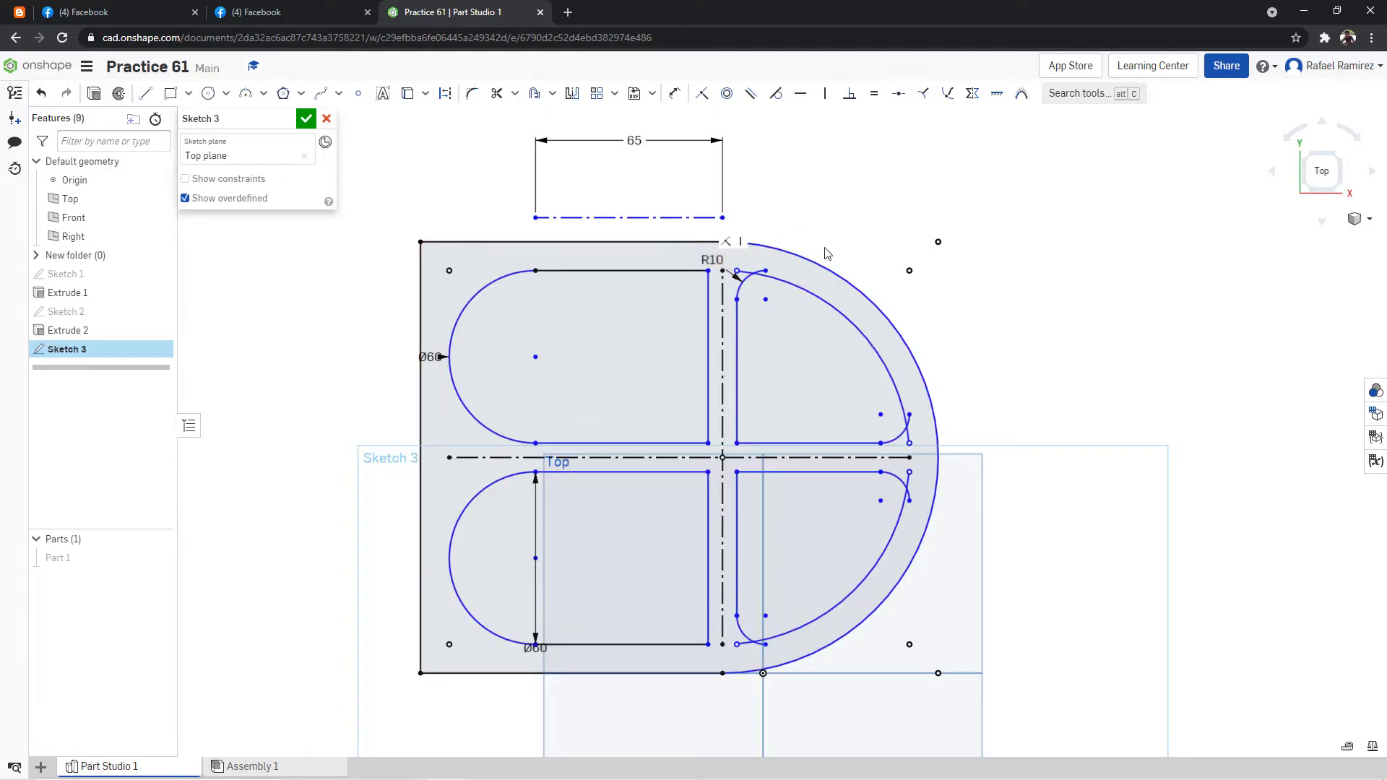
mouse_move(810, 292)
mouse_down()
mouse_move(826, 289)
mouse_move(832, 306)
mouse_up()
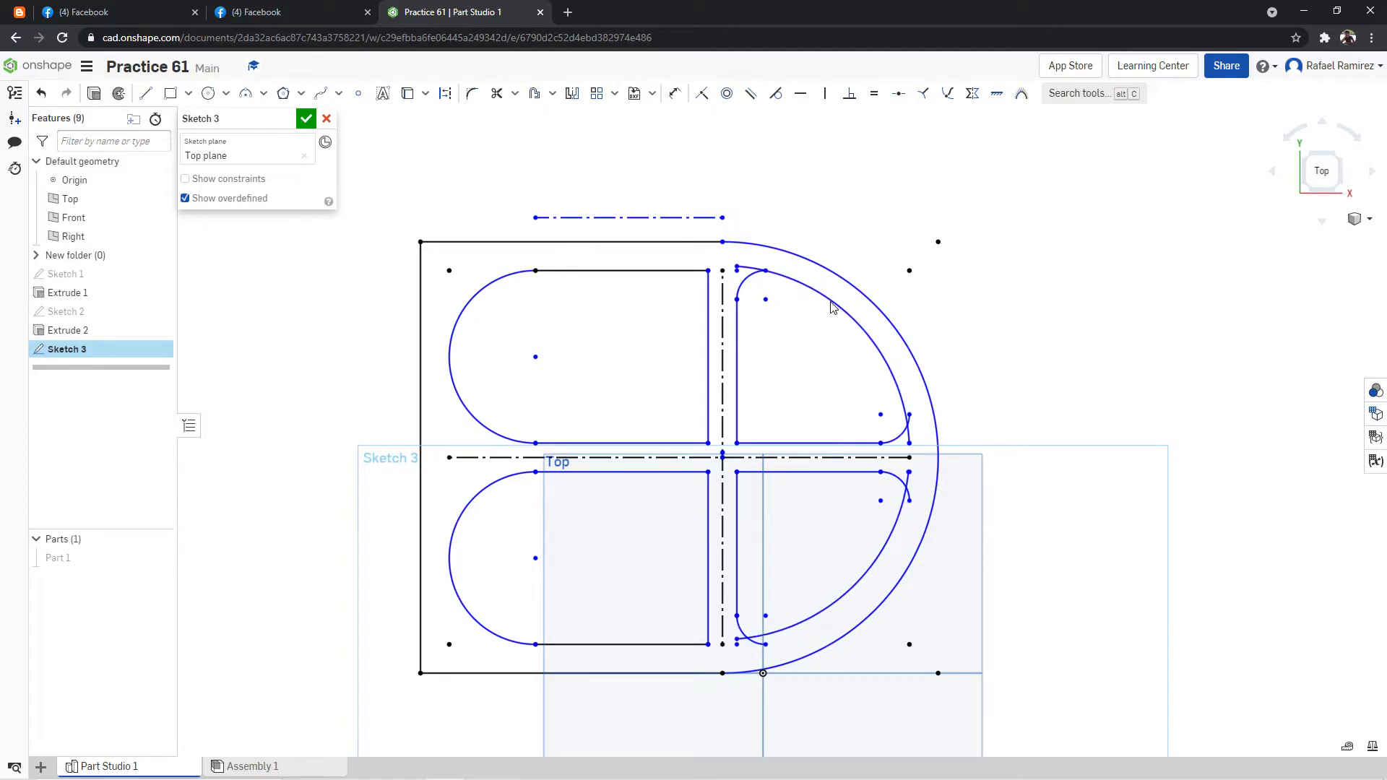
drag(870, 381, 871, 382)
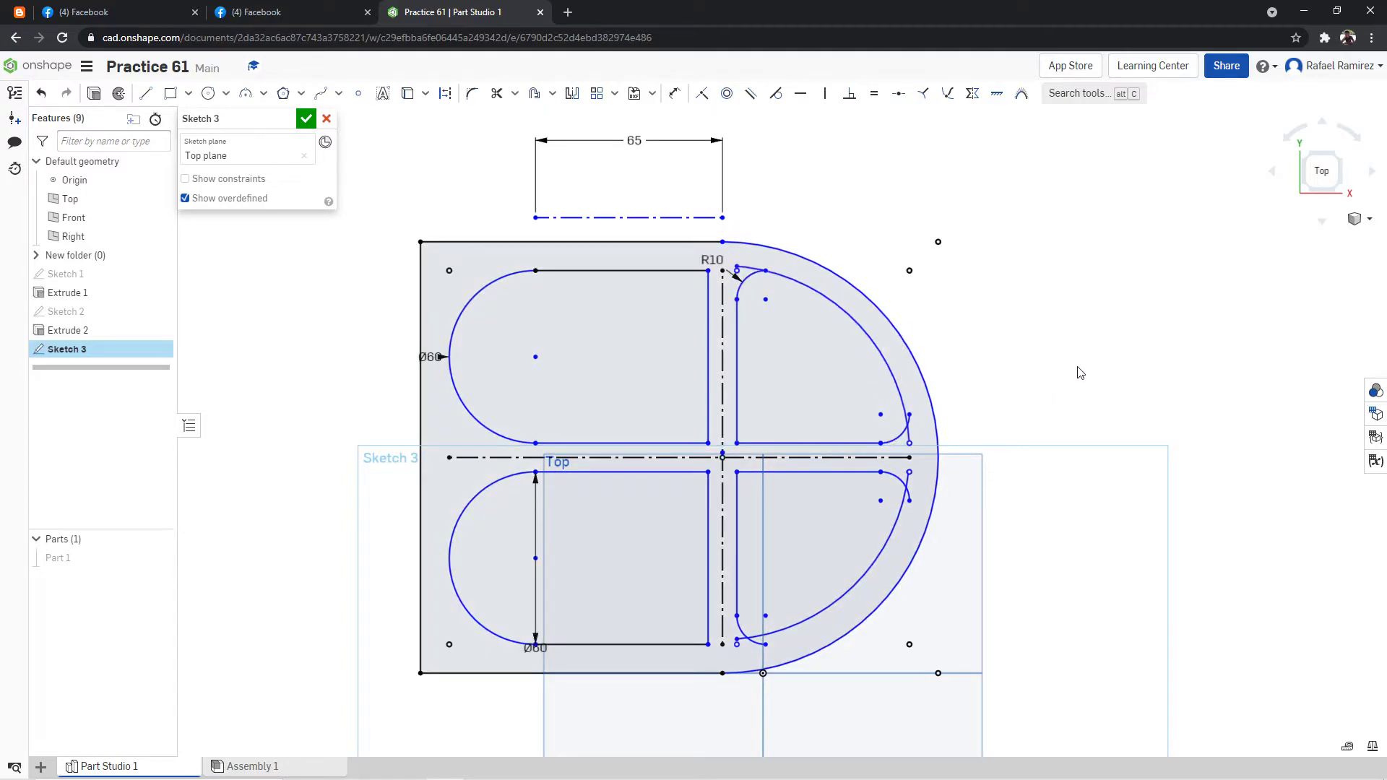
mouse_move(887, 548)
mouse_down()
mouse_move(896, 570)
mouse_move(1041, 576)
mouse_move(1172, 417)
mouse_up()
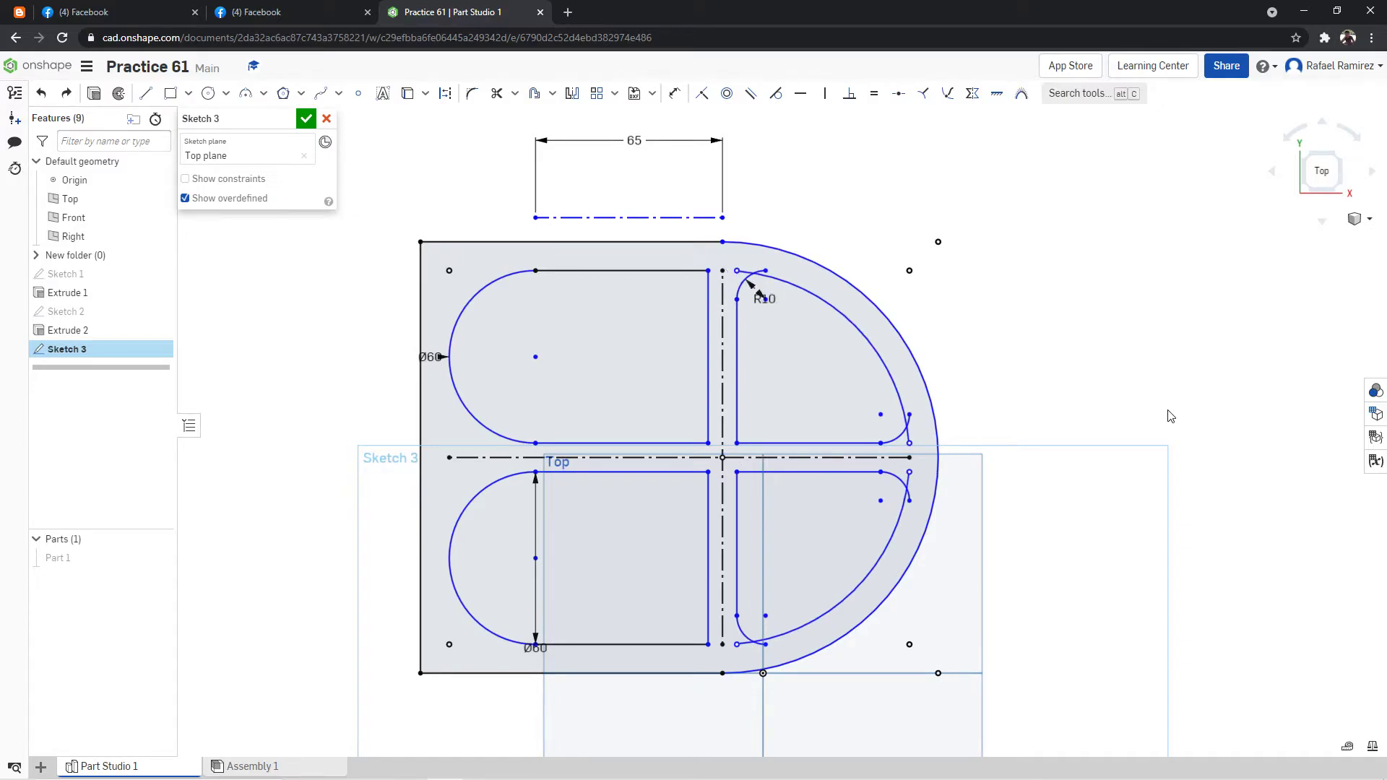
Draw 20 mm diameter circles centred on both fillet centres of the upper-right pocket.
click(146, 93)
scroll(699, 296, up, 2)
key(c)
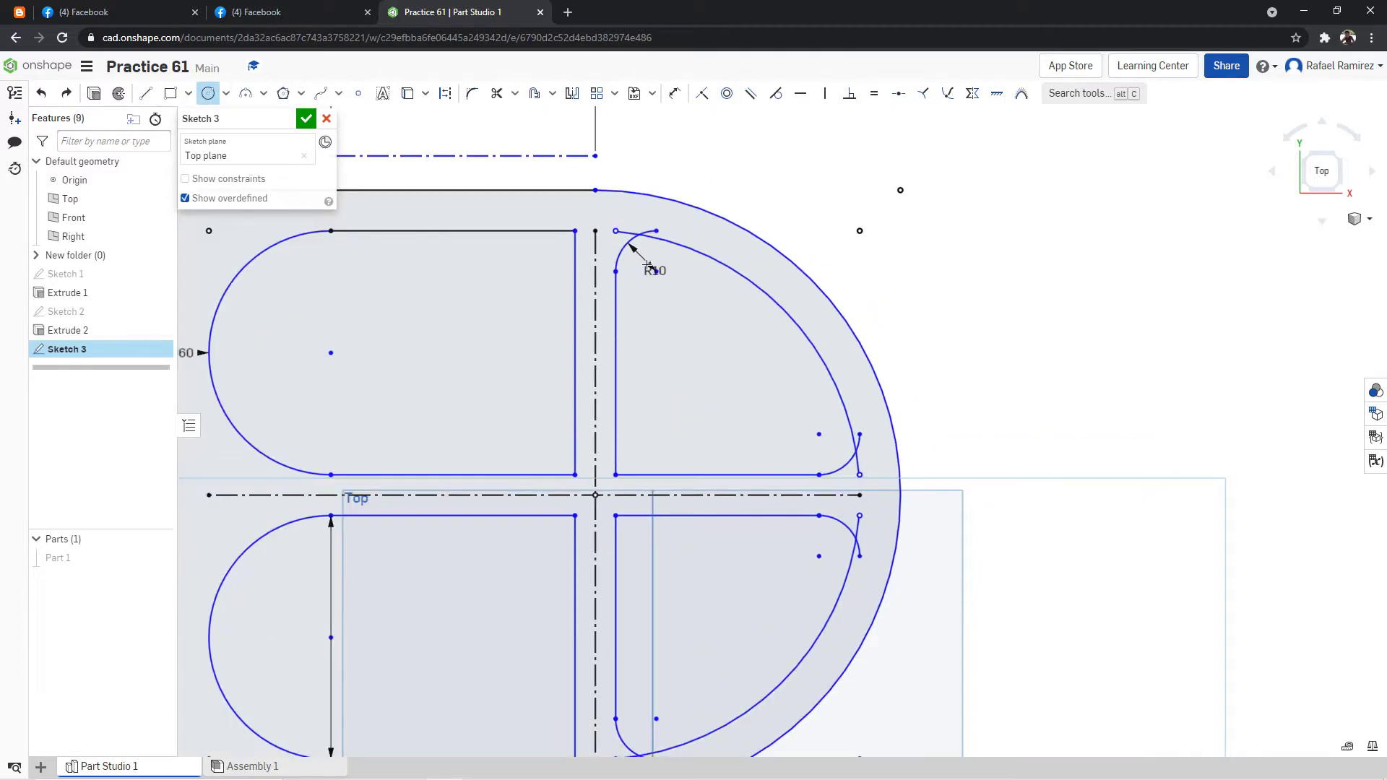
click(656, 271)
text(50)
key(Return)
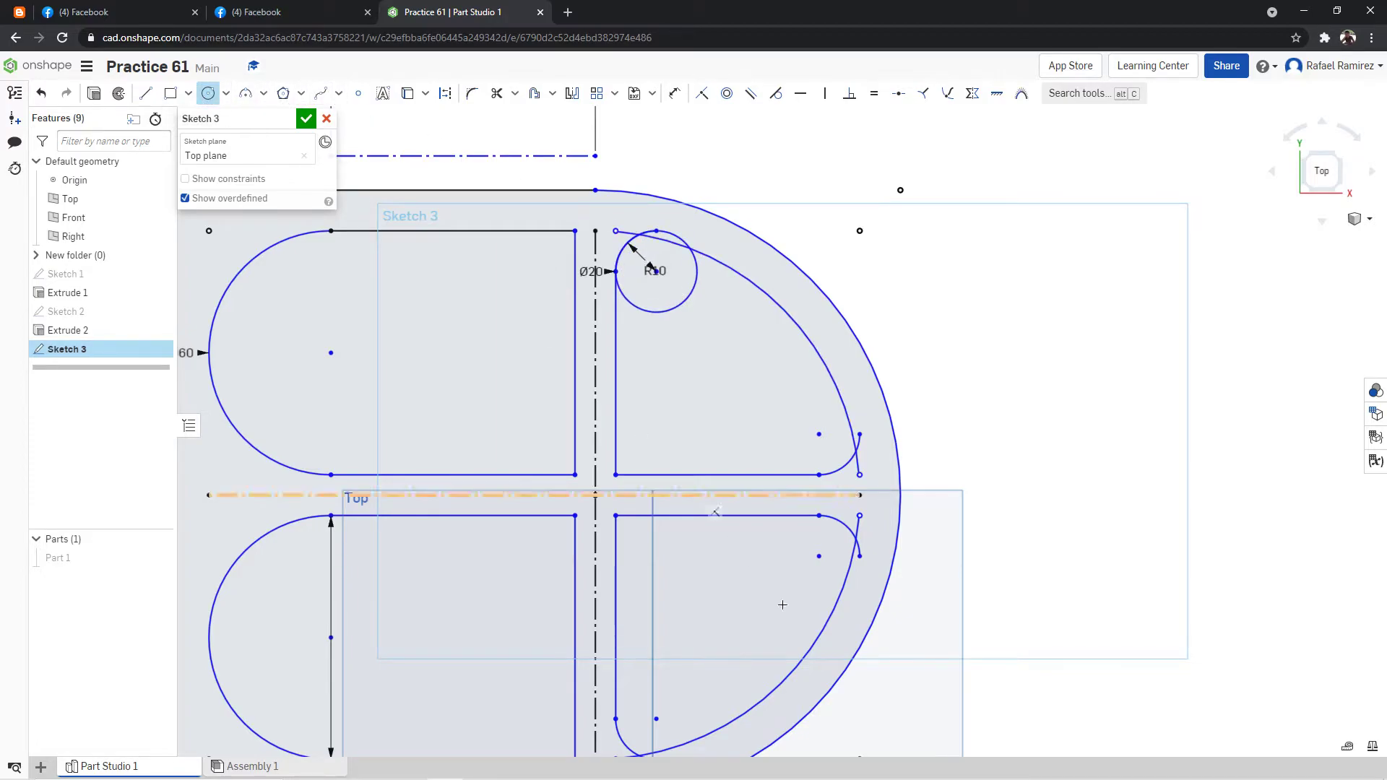
click(822, 433)
click(833, 445)
text(20)
key(Return)
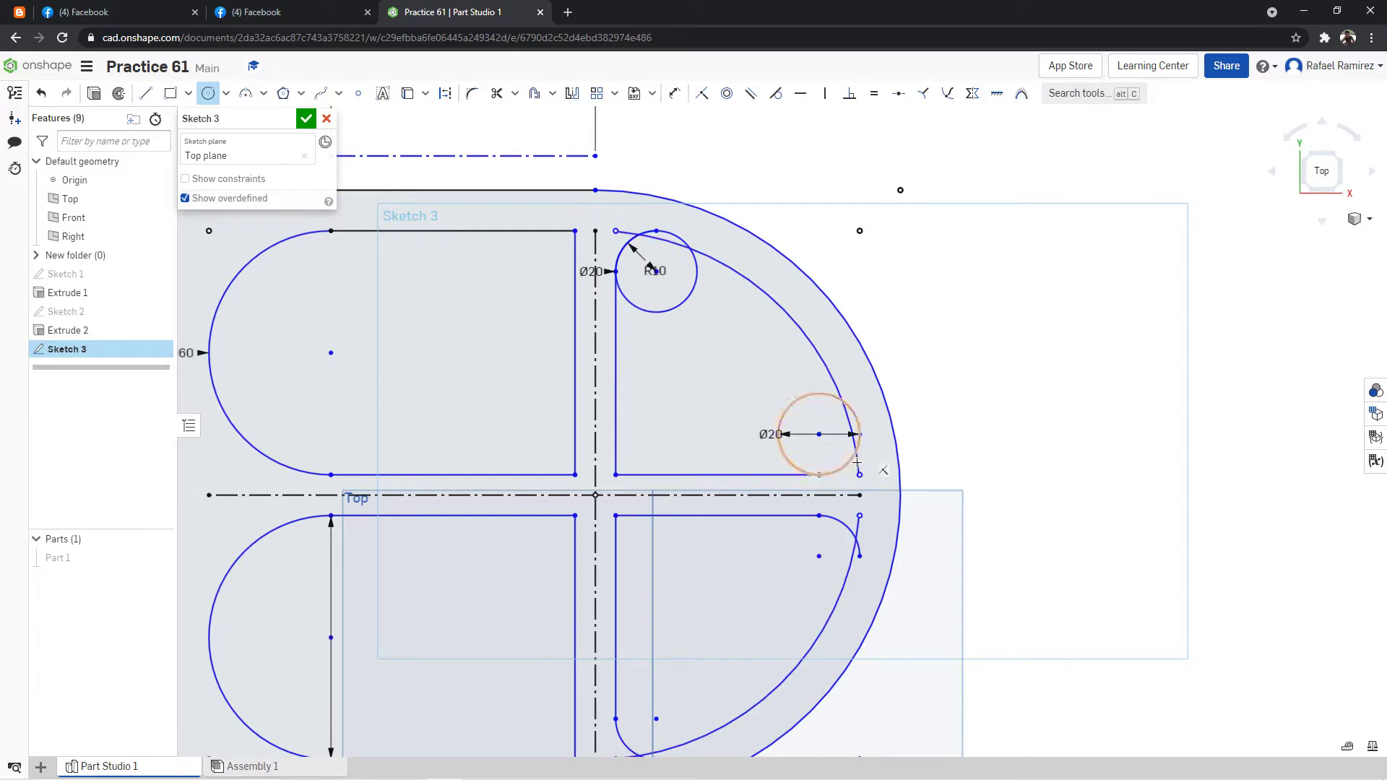
Draw 20 mm diameter circles centred on both fillet centres of the lower-right pocket.
click(819, 555)
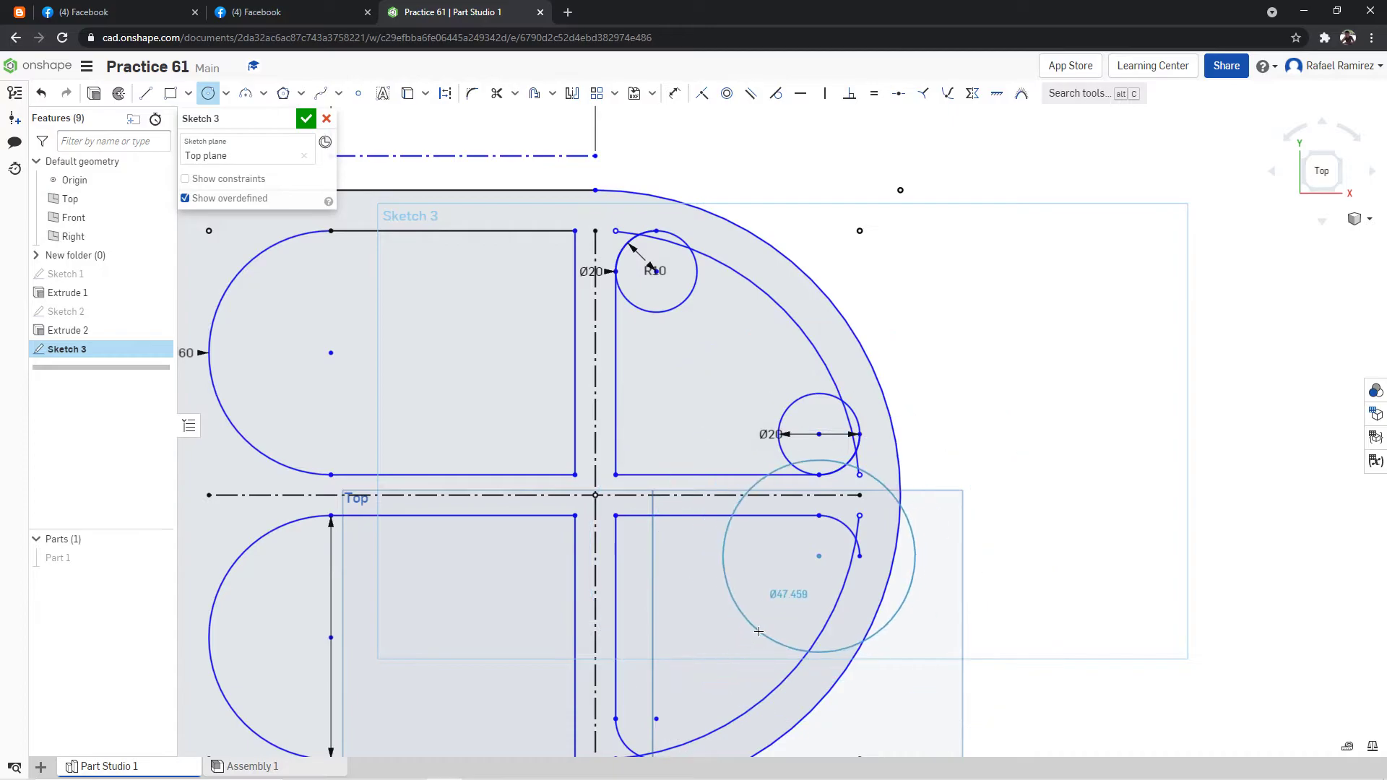
text(20)
key(Return)
scroll(751, 629, down, 2)
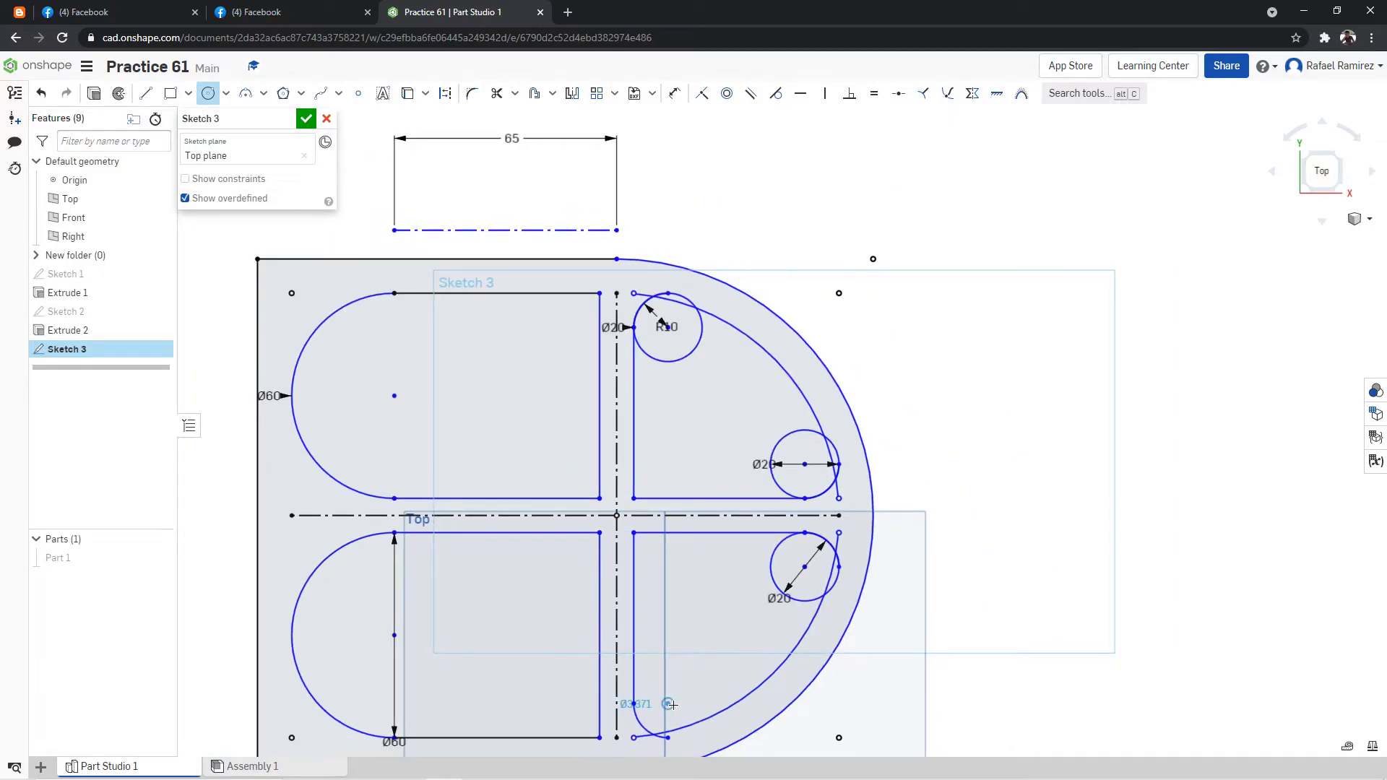
click(699, 704)
text(20)
key(Return)
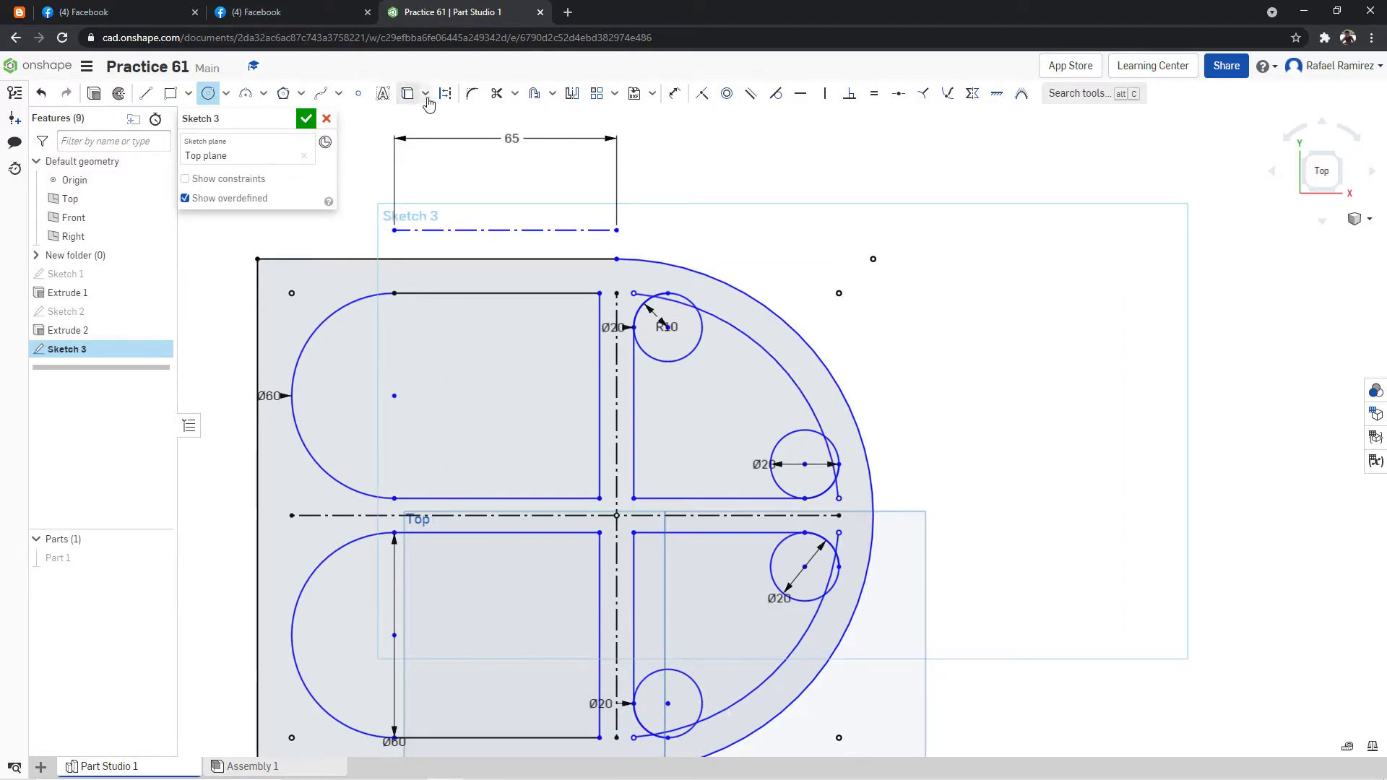
Trim the circle and excess arcs at the upper-right pocket's top corner, leaving only the rounded corner beside the vertical rib.
click(497, 93)
scroll(621, 202, up, 2)
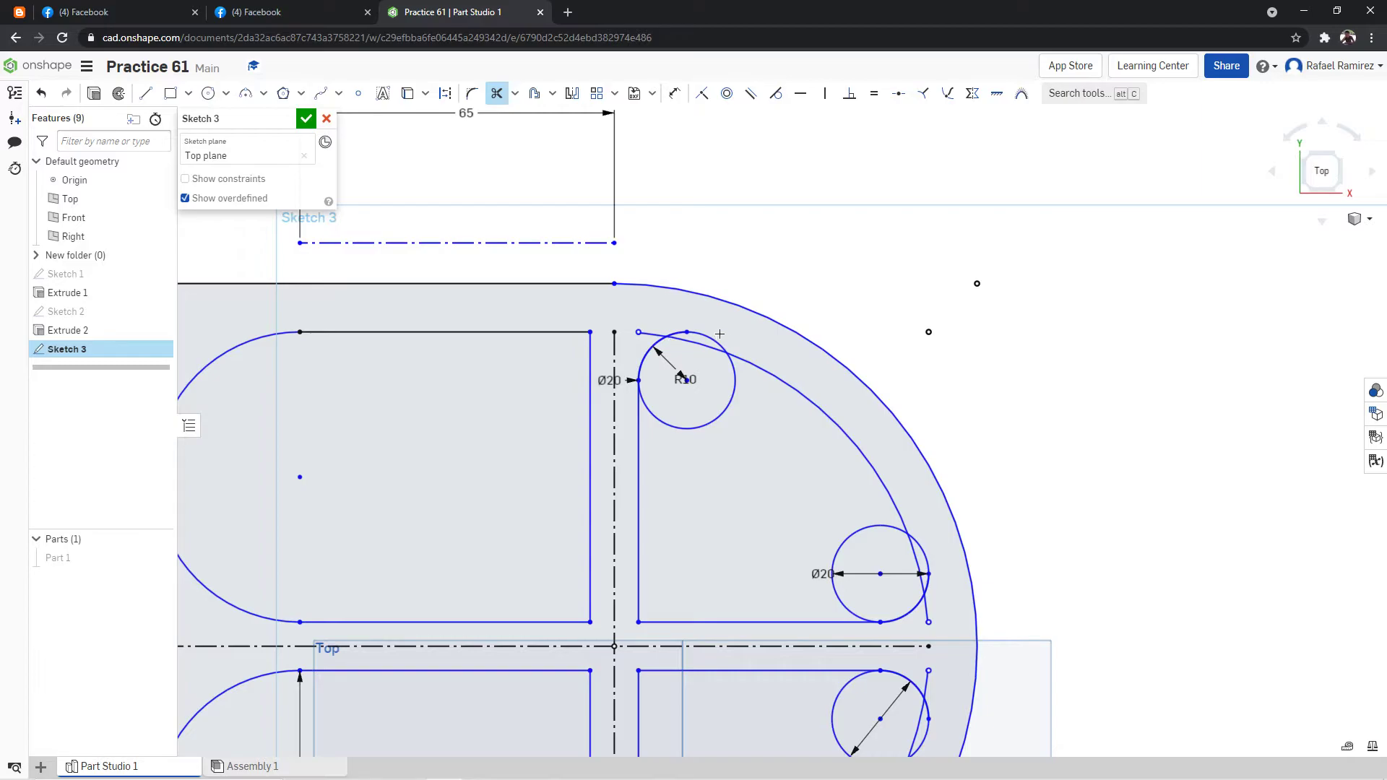
scroll(745, 335, up, 2)
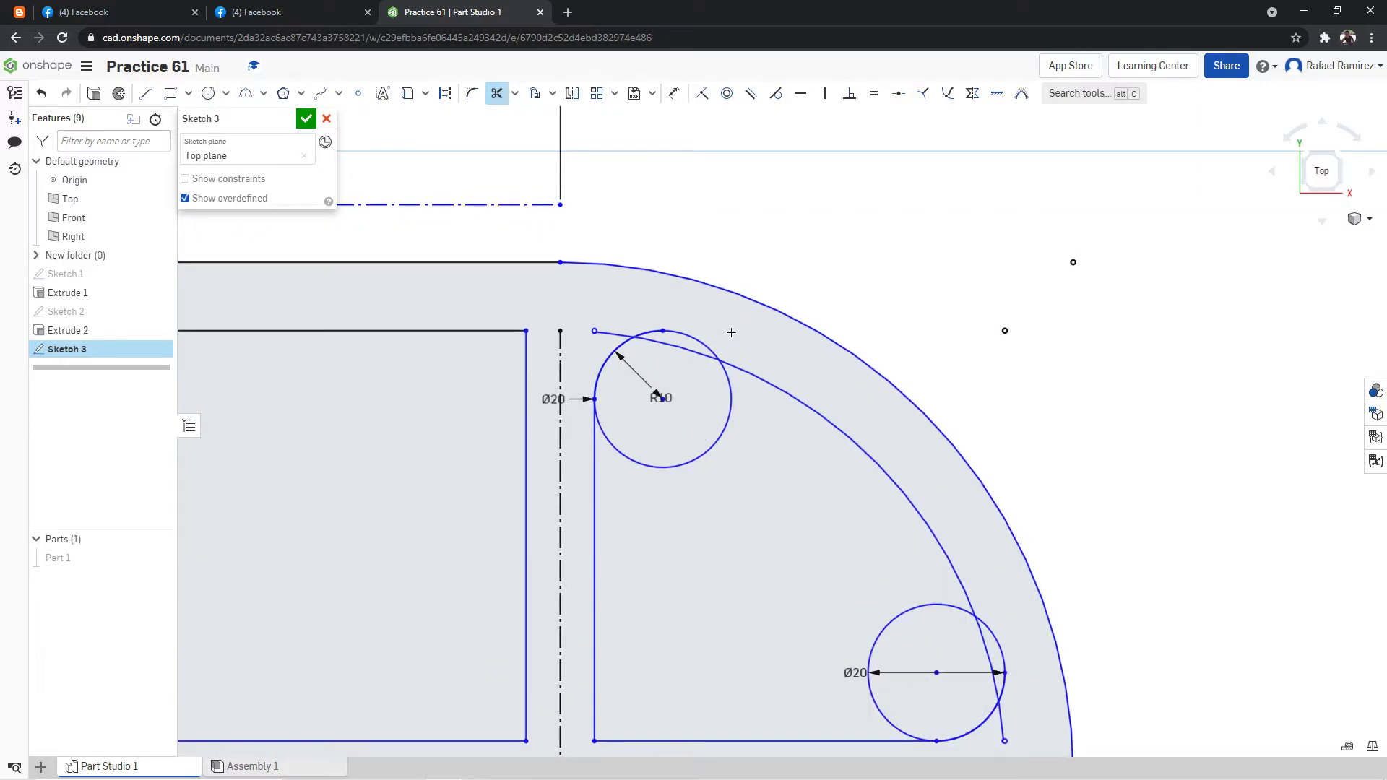
click(692, 336)
click(615, 335)
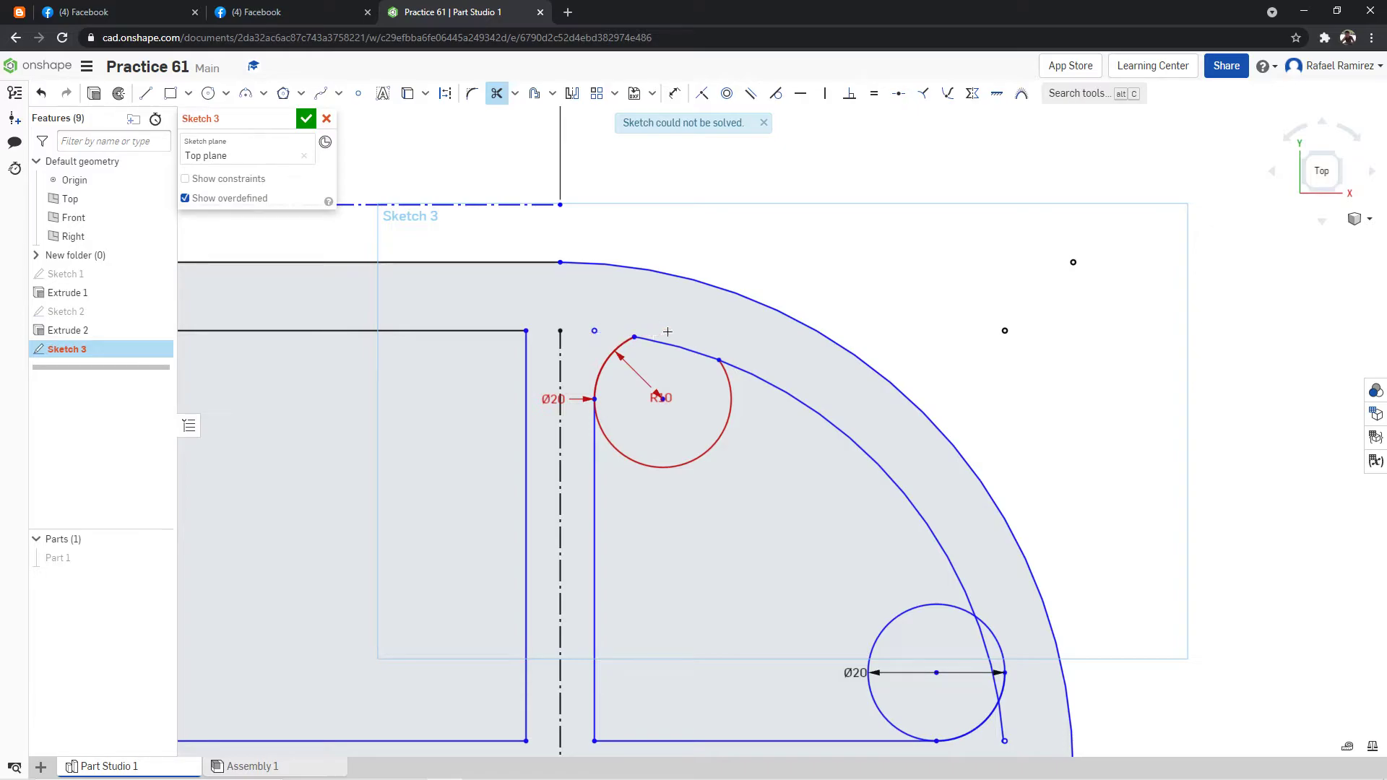
click(654, 333)
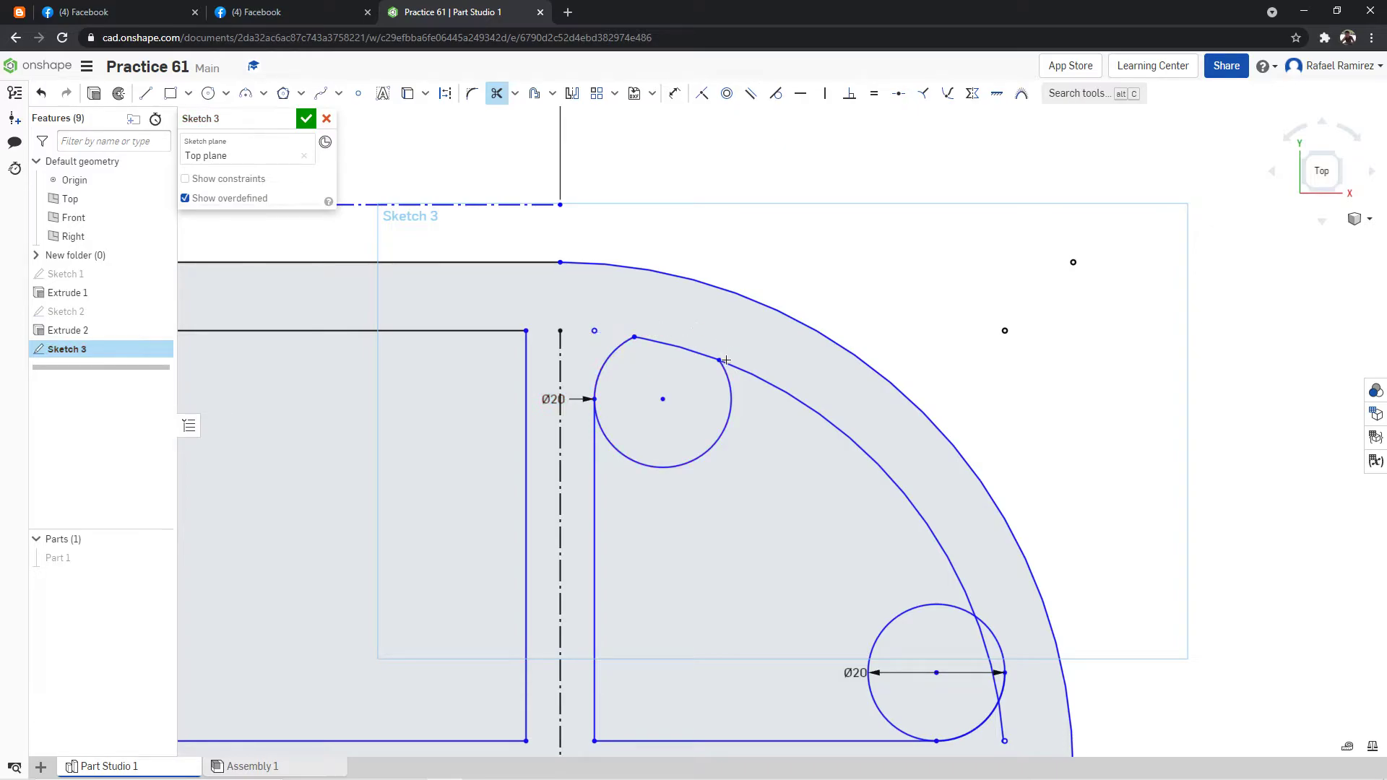
click(618, 449)
Trim the circle and excess arcs at the upper-right pocket's outer corner, leaving only the rounded corner above the horizontal rib.
scroll(732, 180, down, 3)
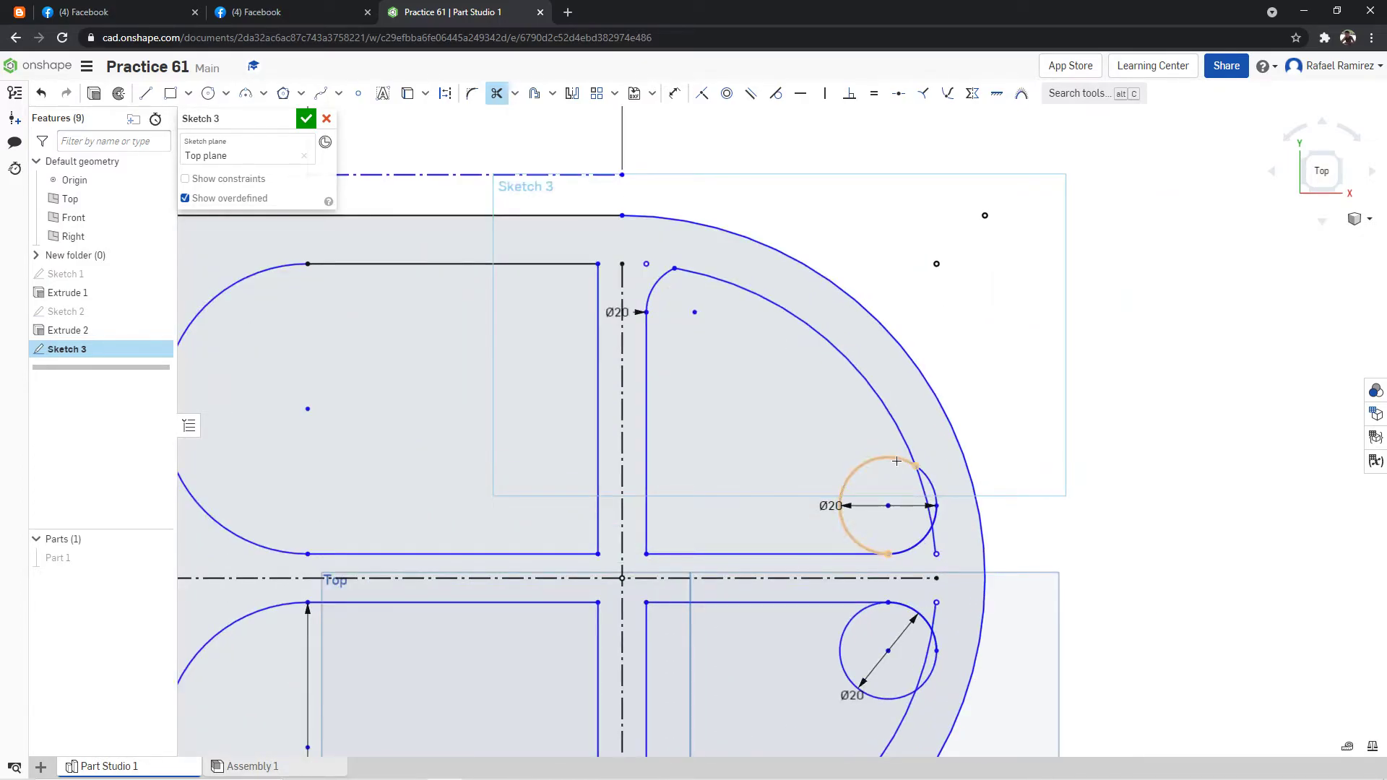
click(897, 461)
scroll(940, 484, up, 2)
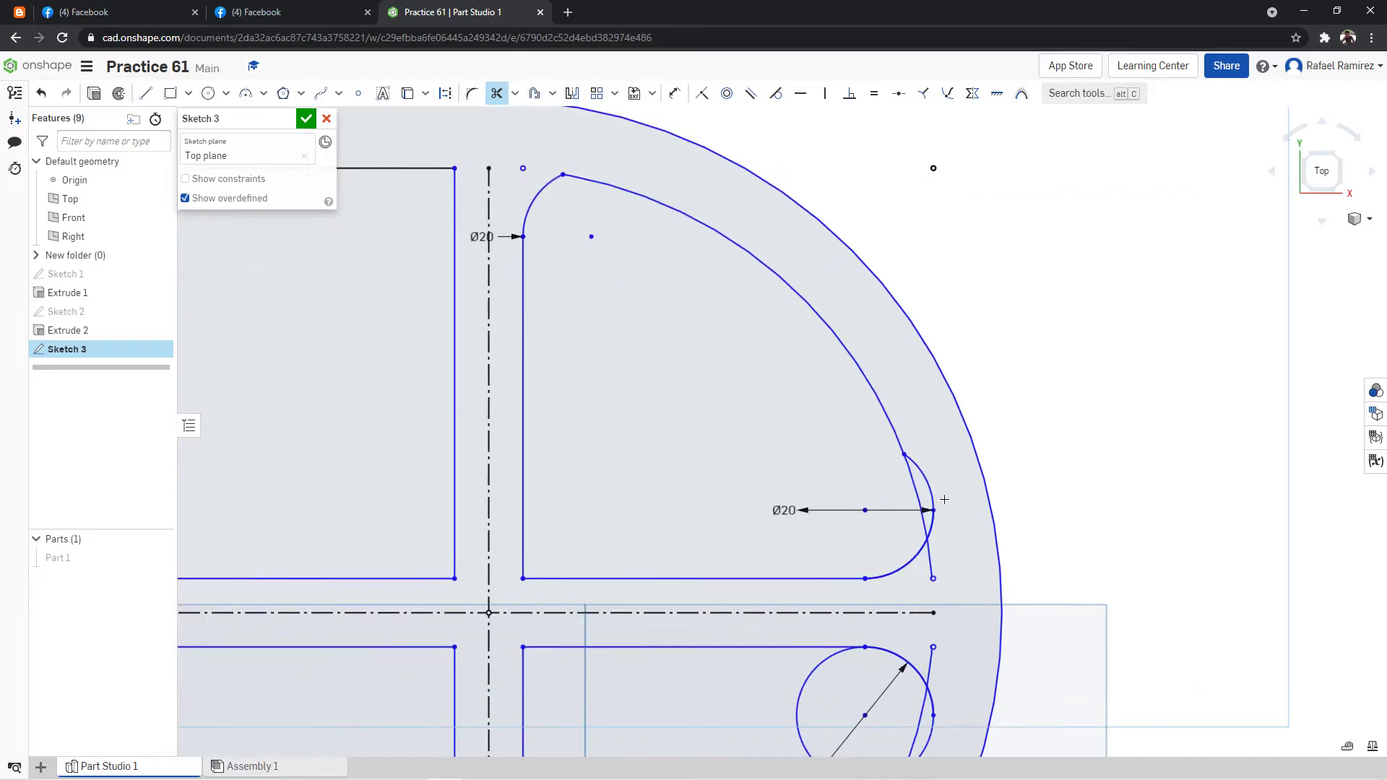
click(934, 492)
click(930, 556)
click(935, 526)
scroll(1008, 484, down, 4)
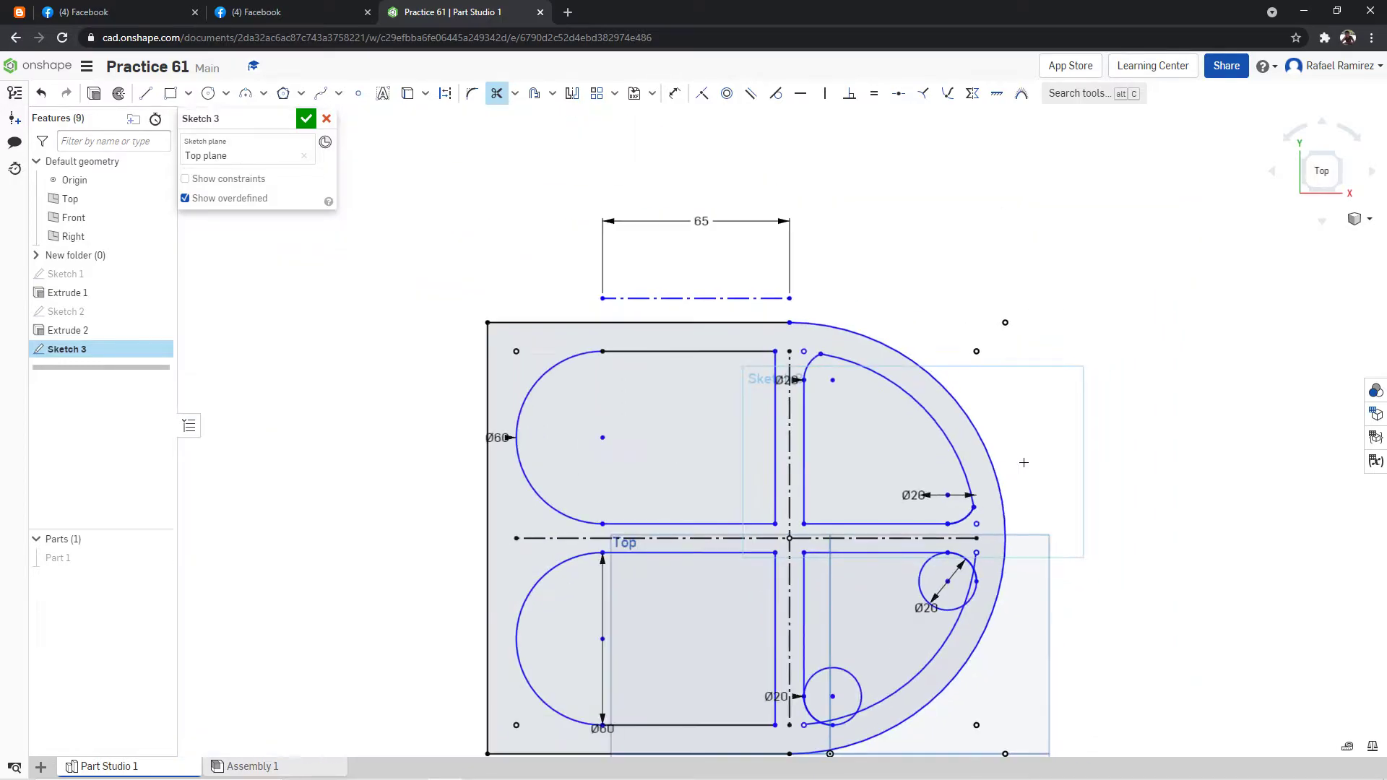
Trim the circle at the lower-right pocket's outer corner down to the rounded corner below the horizontal rib.
scroll(967, 594, up, 3)
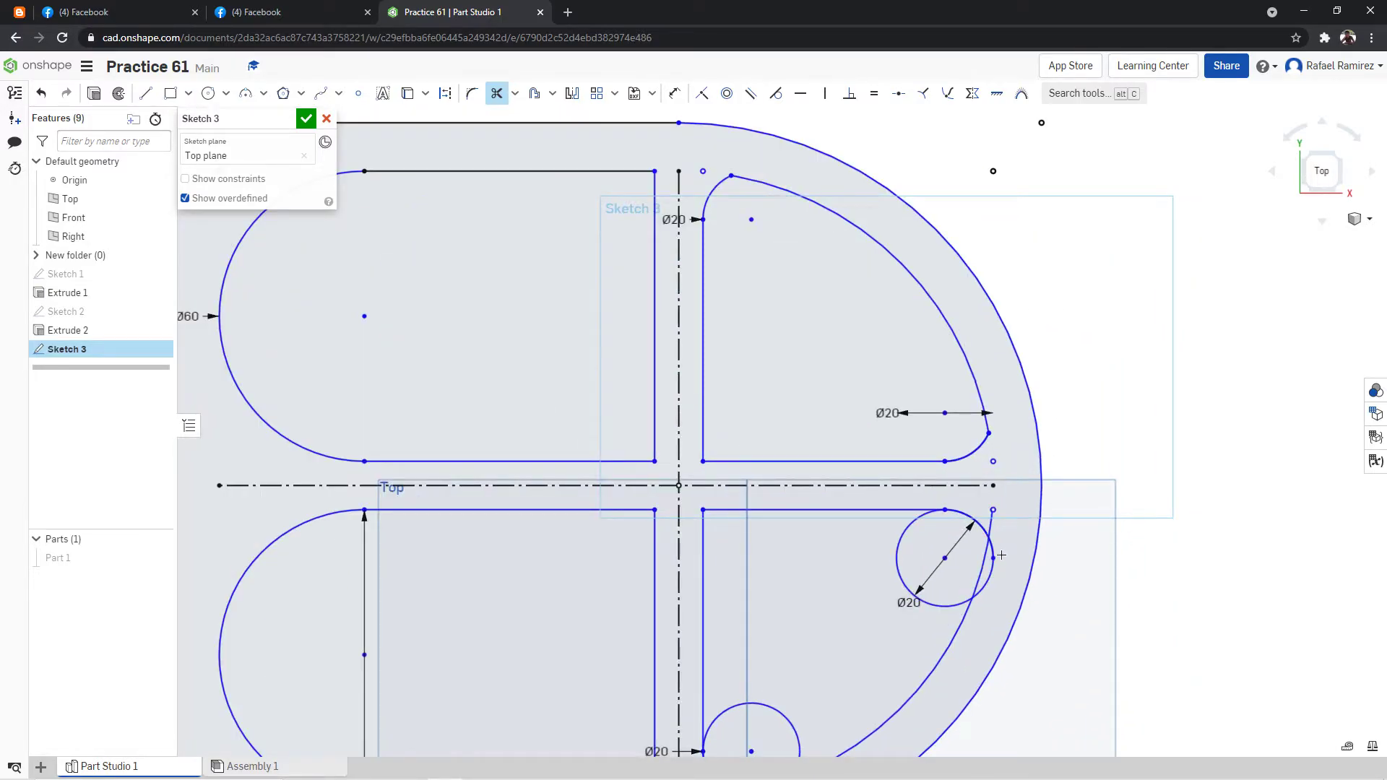
click(911, 529)
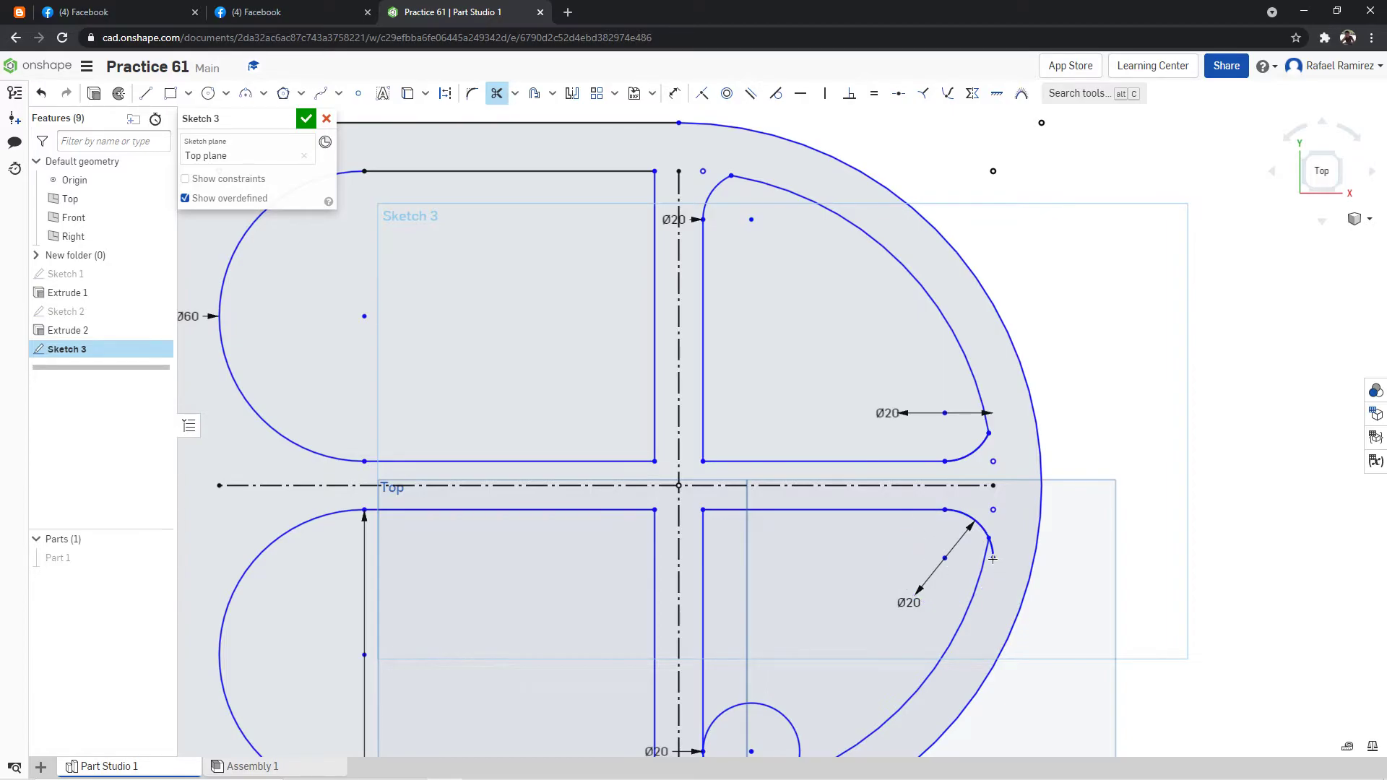
scroll(995, 560, down, 4)
scroll(1072, 473, up, 3)
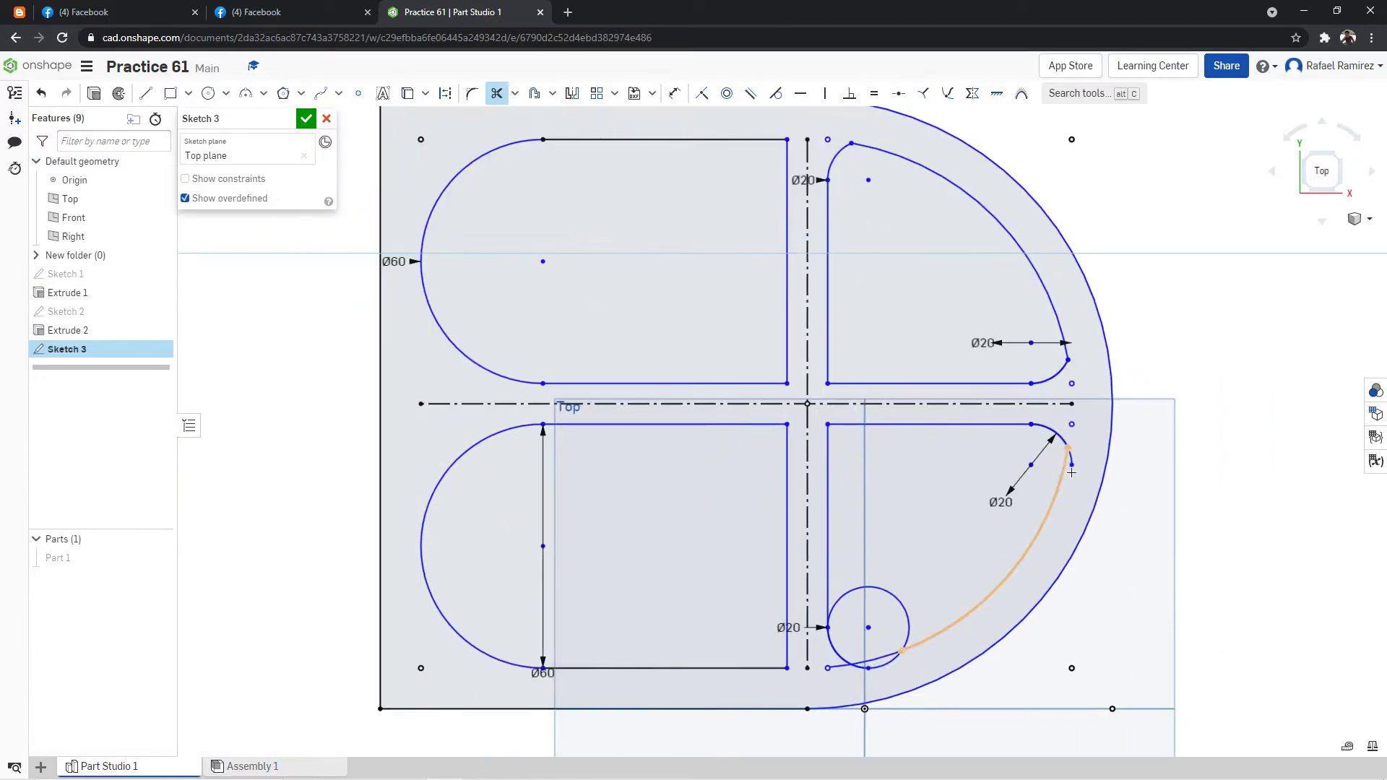
Trim the circle and excess arcs at the lower-right pocket's bottom corner, leaving only the rounded corner beside the vertical rib.
scroll(899, 652, up, 2)
click(877, 665)
click(908, 607)
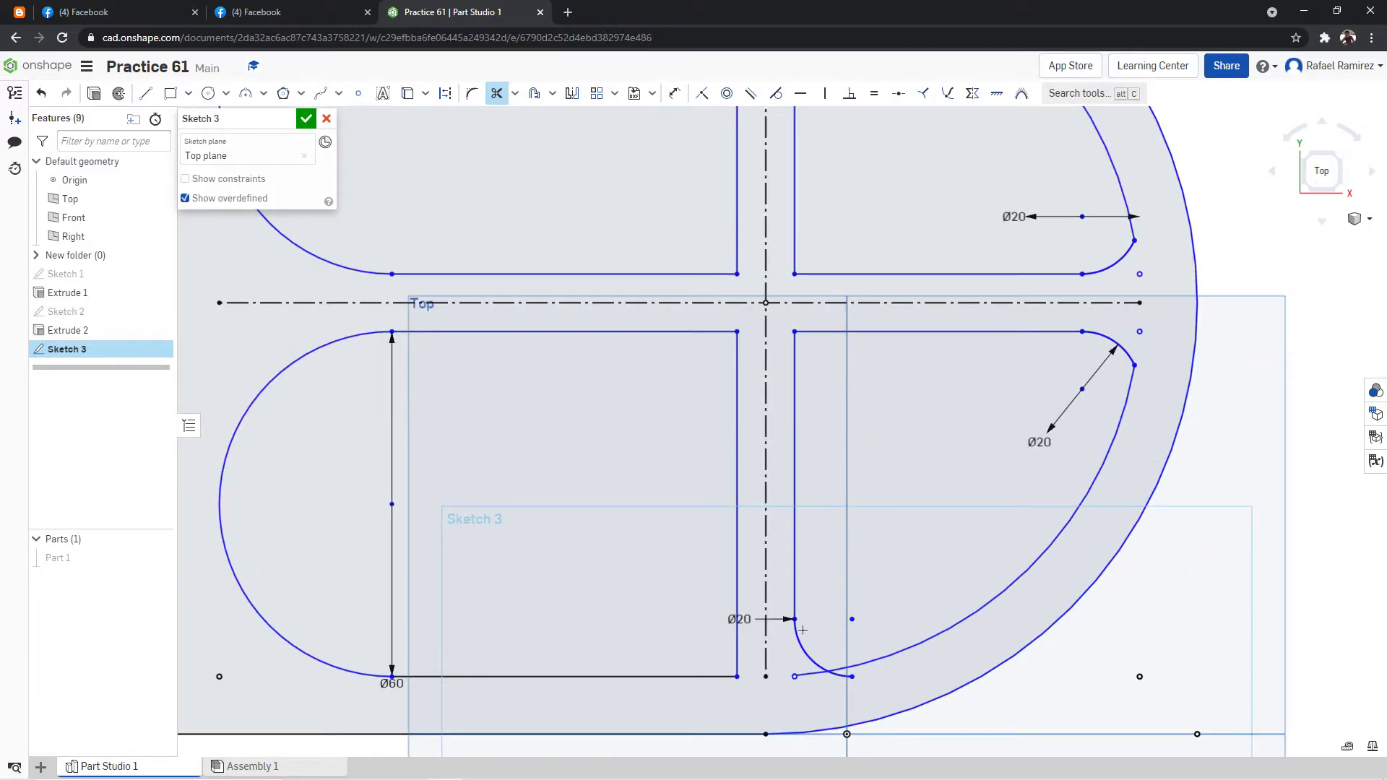
click(813, 678)
click(844, 675)
scroll(1130, 476, down, 5)
scroll(1256, 278, up, 2)
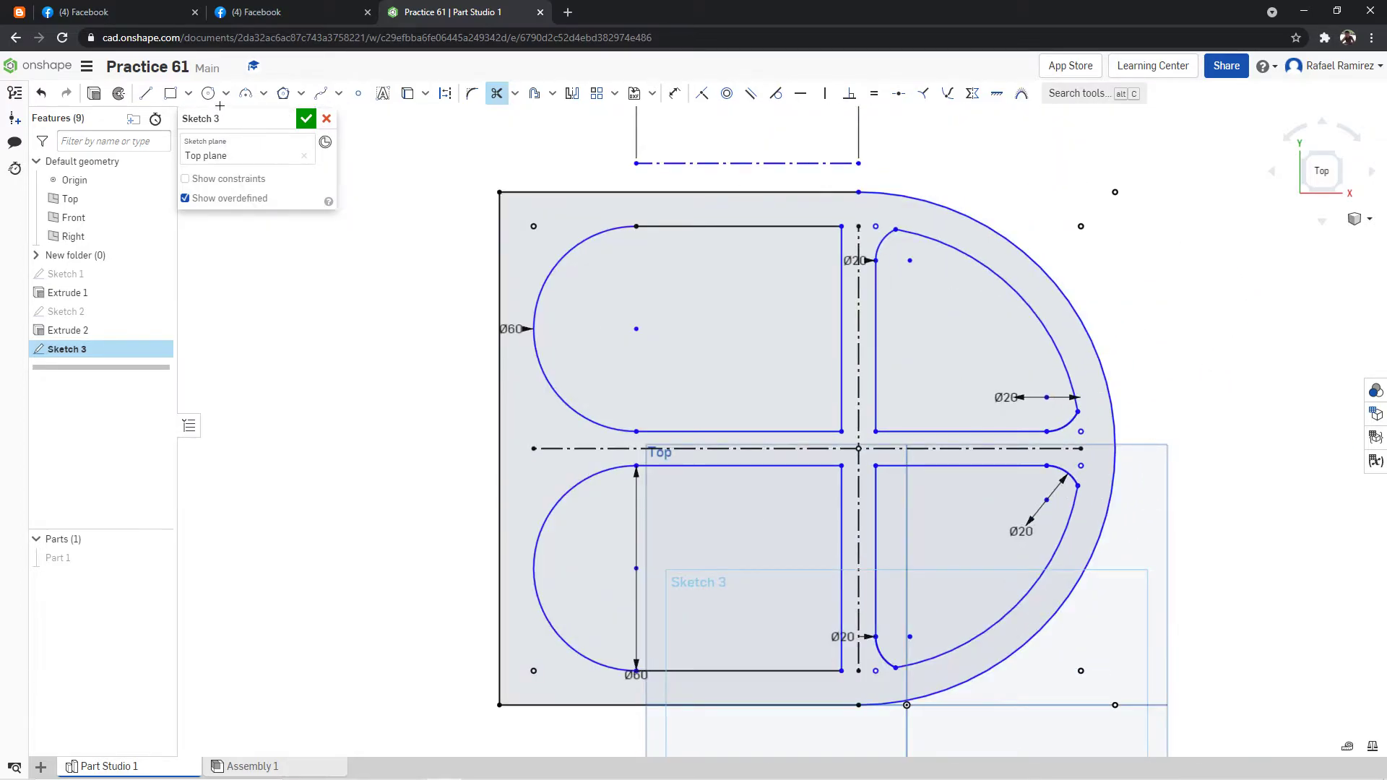
click(497, 93)
scroll(969, 189, up, 1)
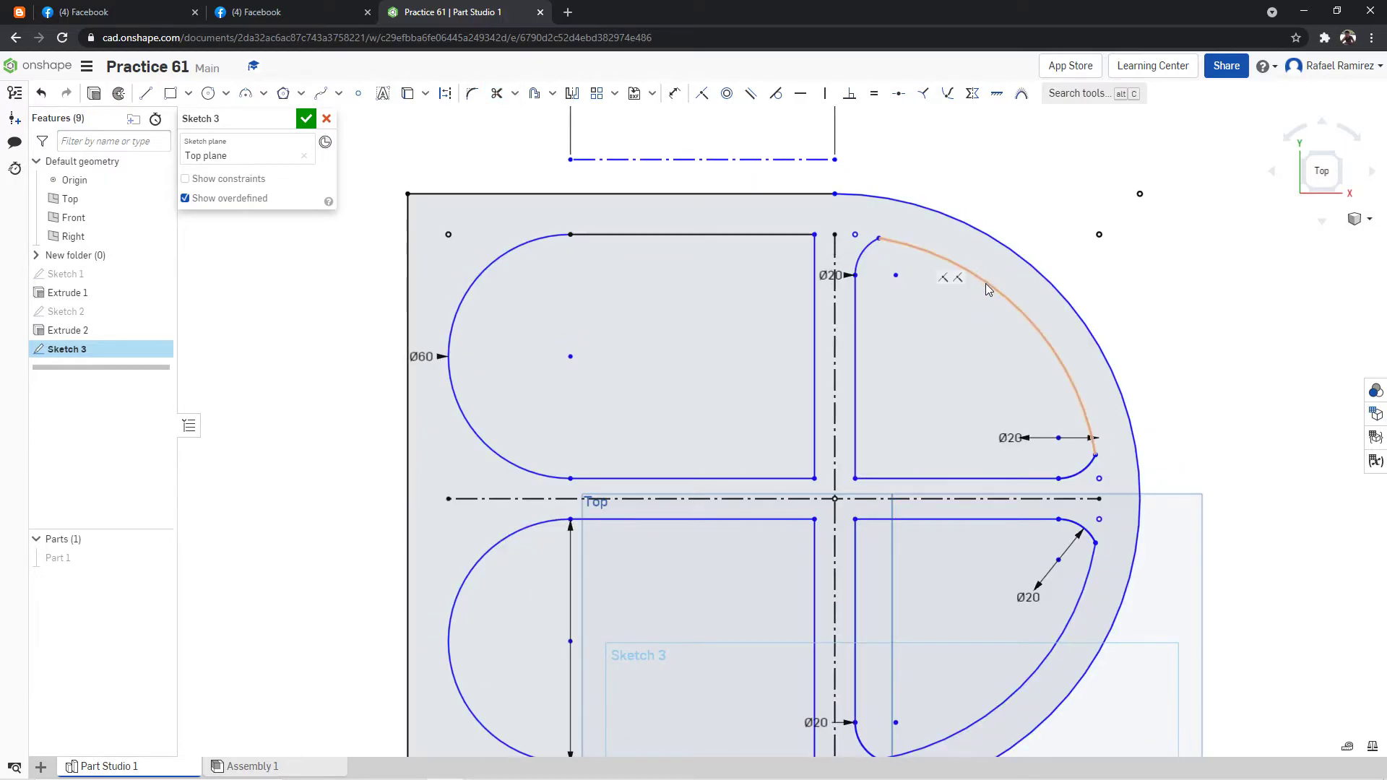
mouse_move(987, 284)
mouse_down()
mouse_move(1003, 322)
mouse_move(1034, 326)
mouse_up()
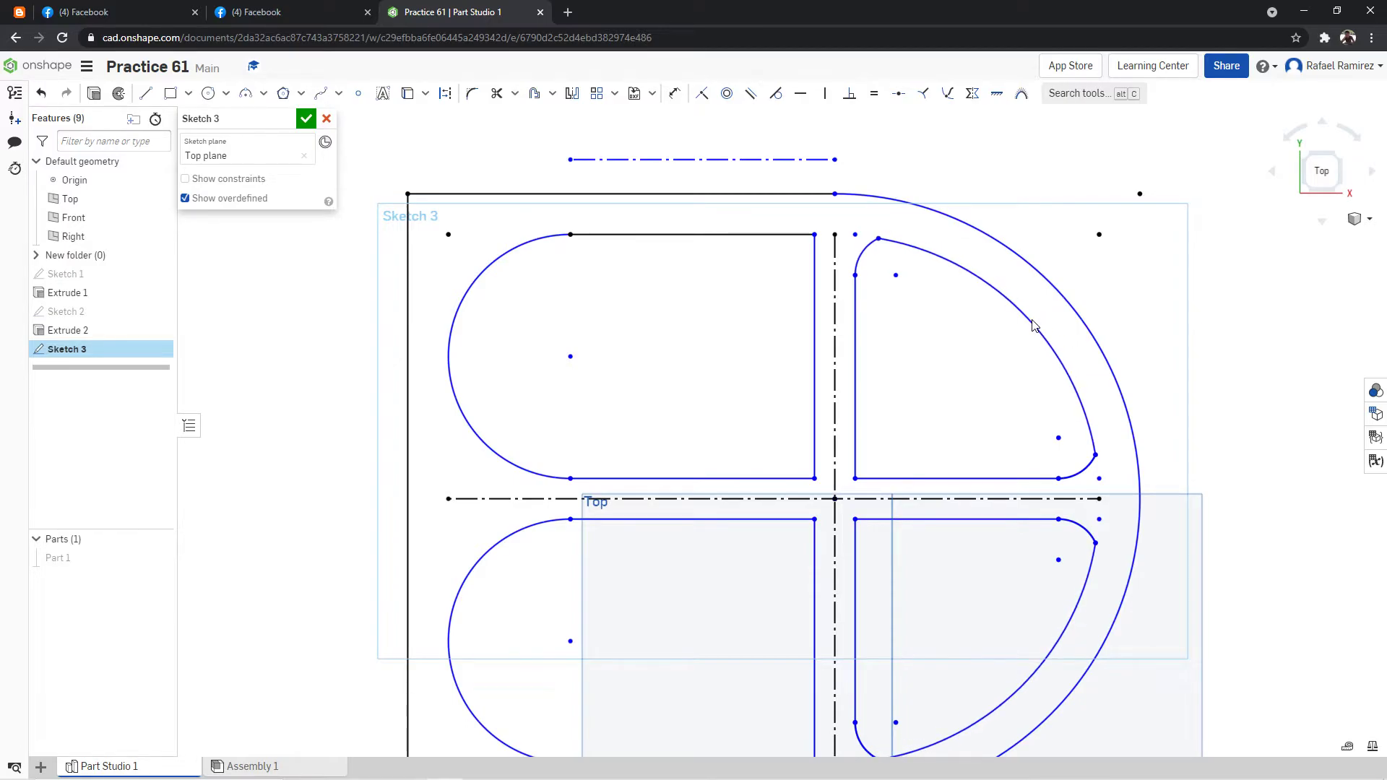
scroll(1226, 304, down, 2)
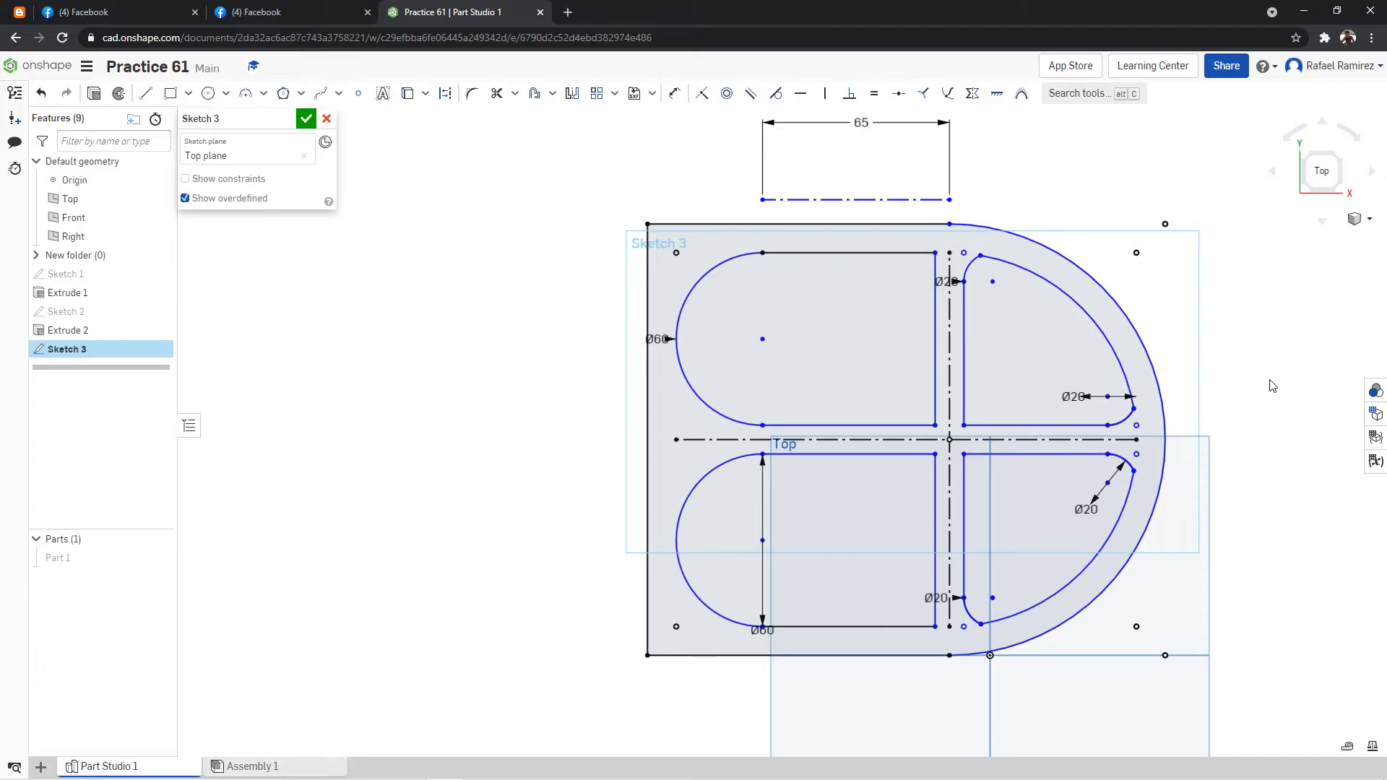
Fillet the upper-left pocket's top corner and the lower-left pocket's bottom corner beside the vertical rib with a 10 mm radius.
scroll(1273, 386, up, 1)
scroll(1290, 425, down, 1)
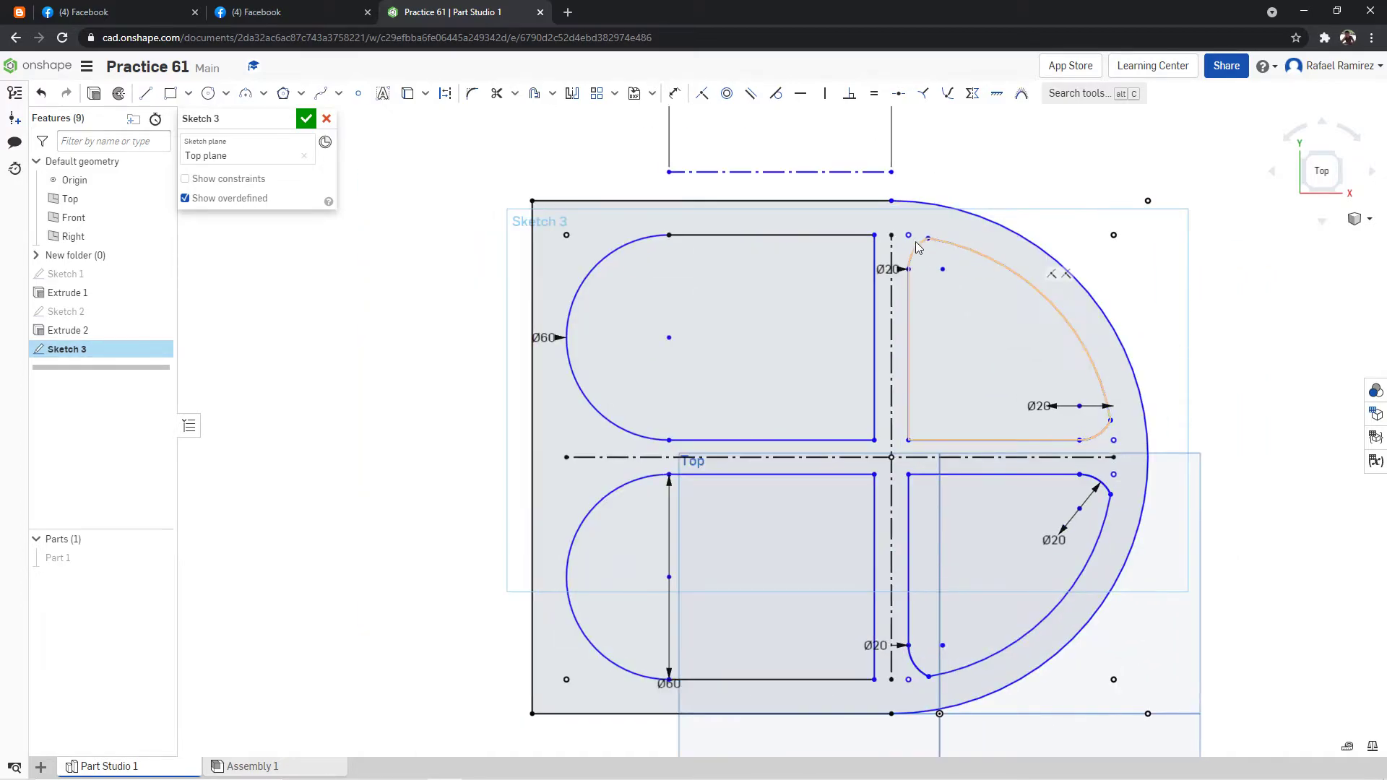
click(472, 93)
click(875, 236)
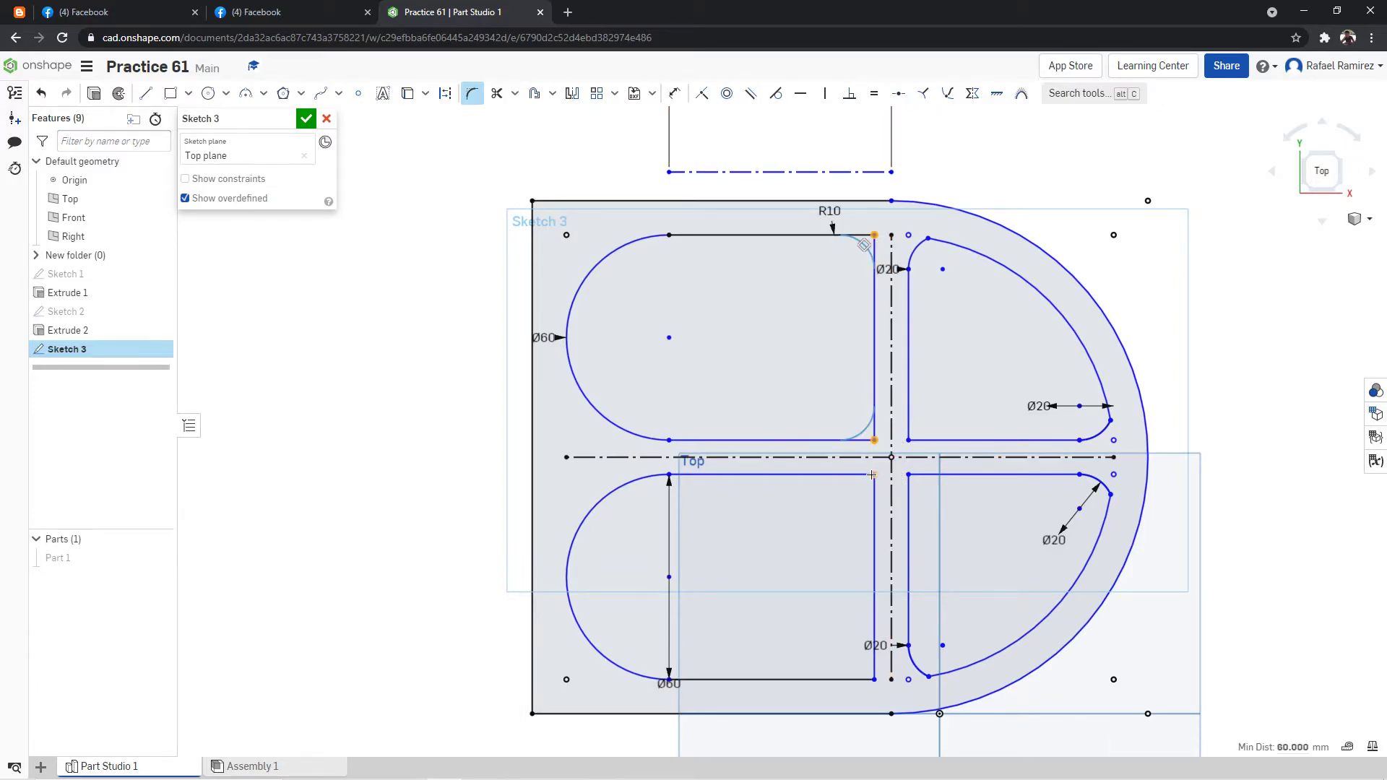
click(875, 440)
click(875, 440)
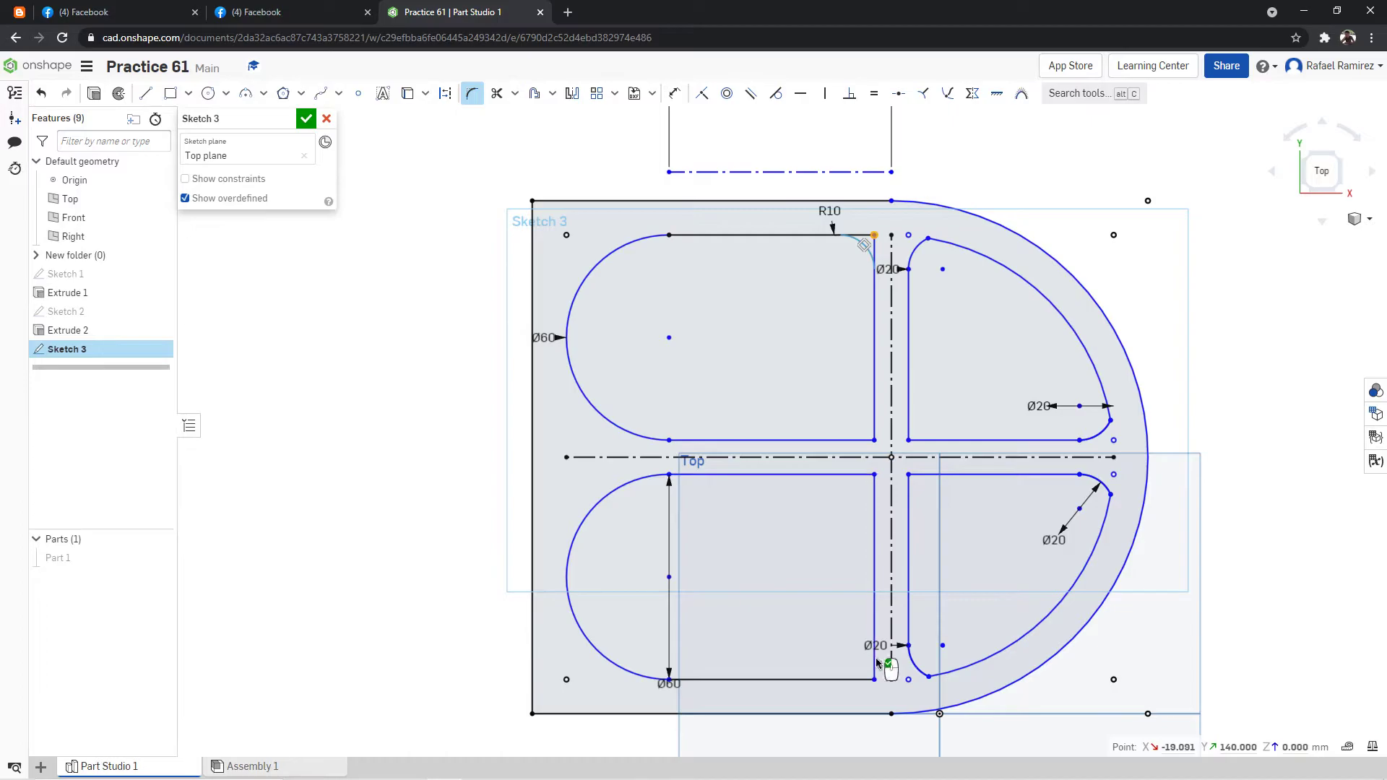
click(874, 680)
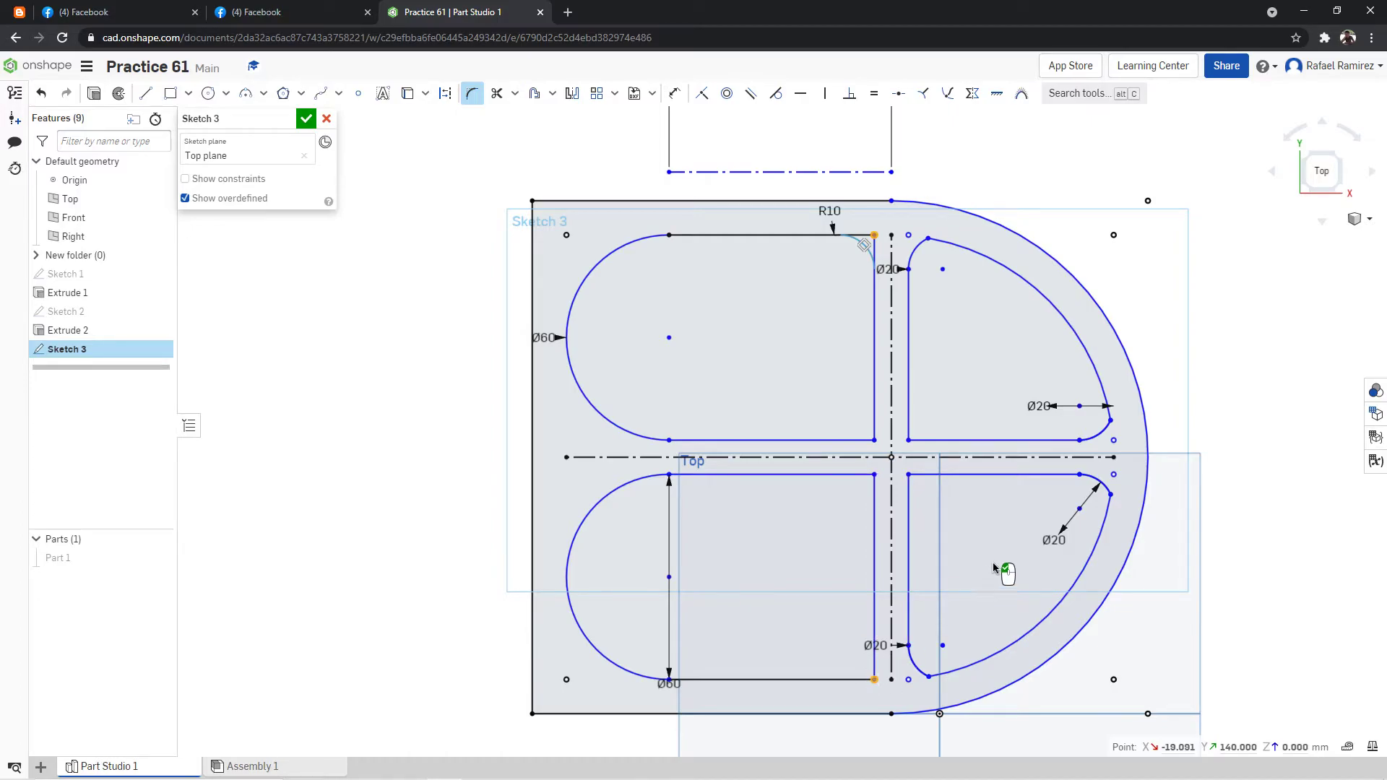
click(1131, 232)
key(Return)
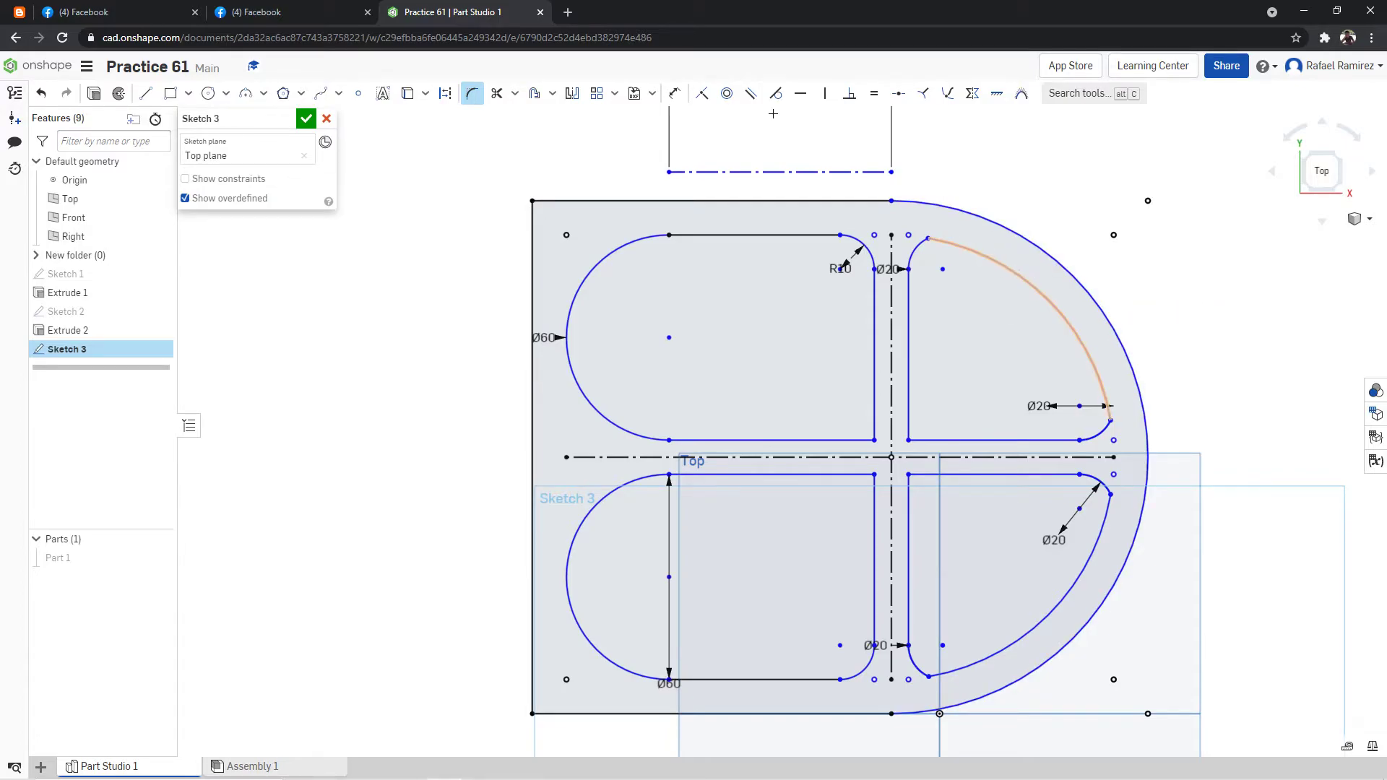
click(472, 93)
Reposition the rounded corners beside the vertical rib in both right pockets by shifting the points where they meet the curved edges.
mouse_move(1065, 320)
mouse_down()
mouse_move(1052, 318)
mouse_move(1061, 305)
mouse_move(1062, 333)
mouse_up()
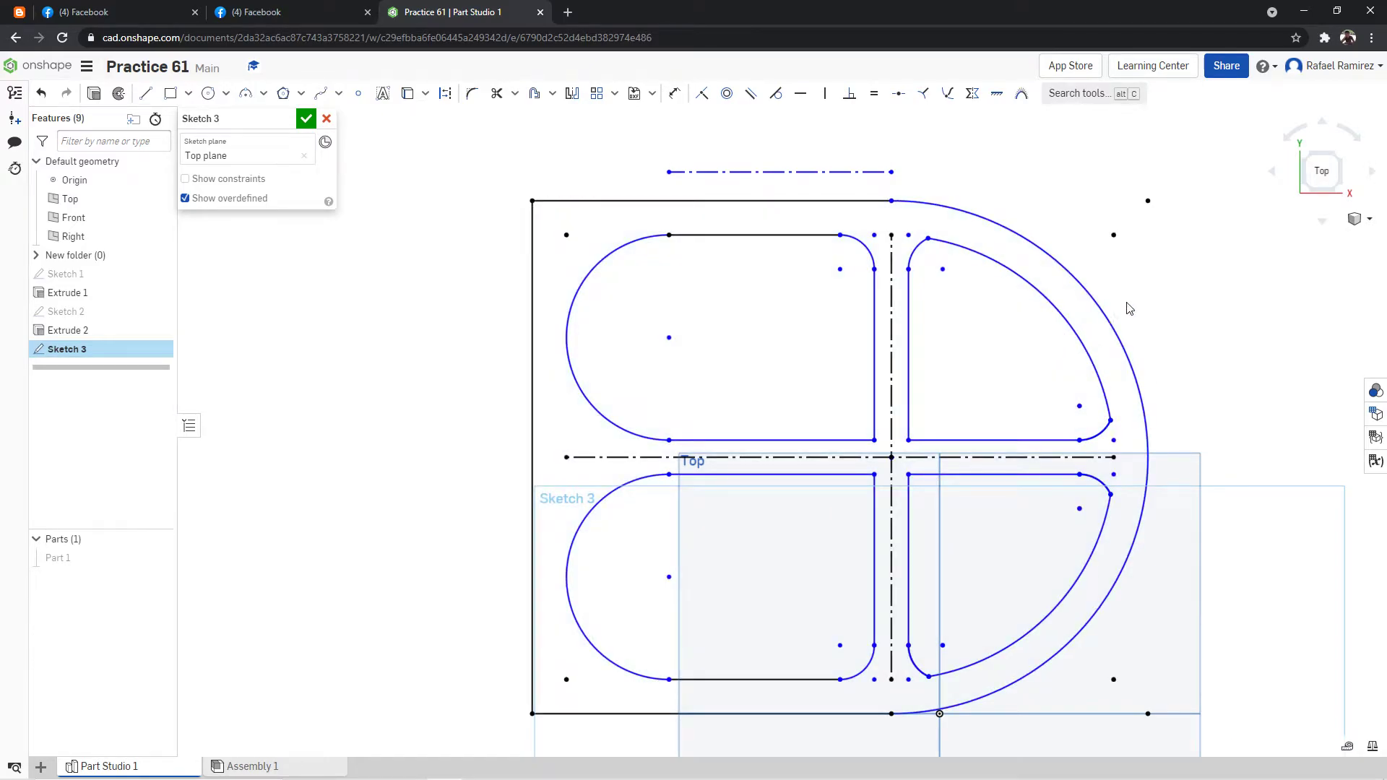
drag(1145, 301, 1069, 319)
scroll(1217, 277, up, 1)
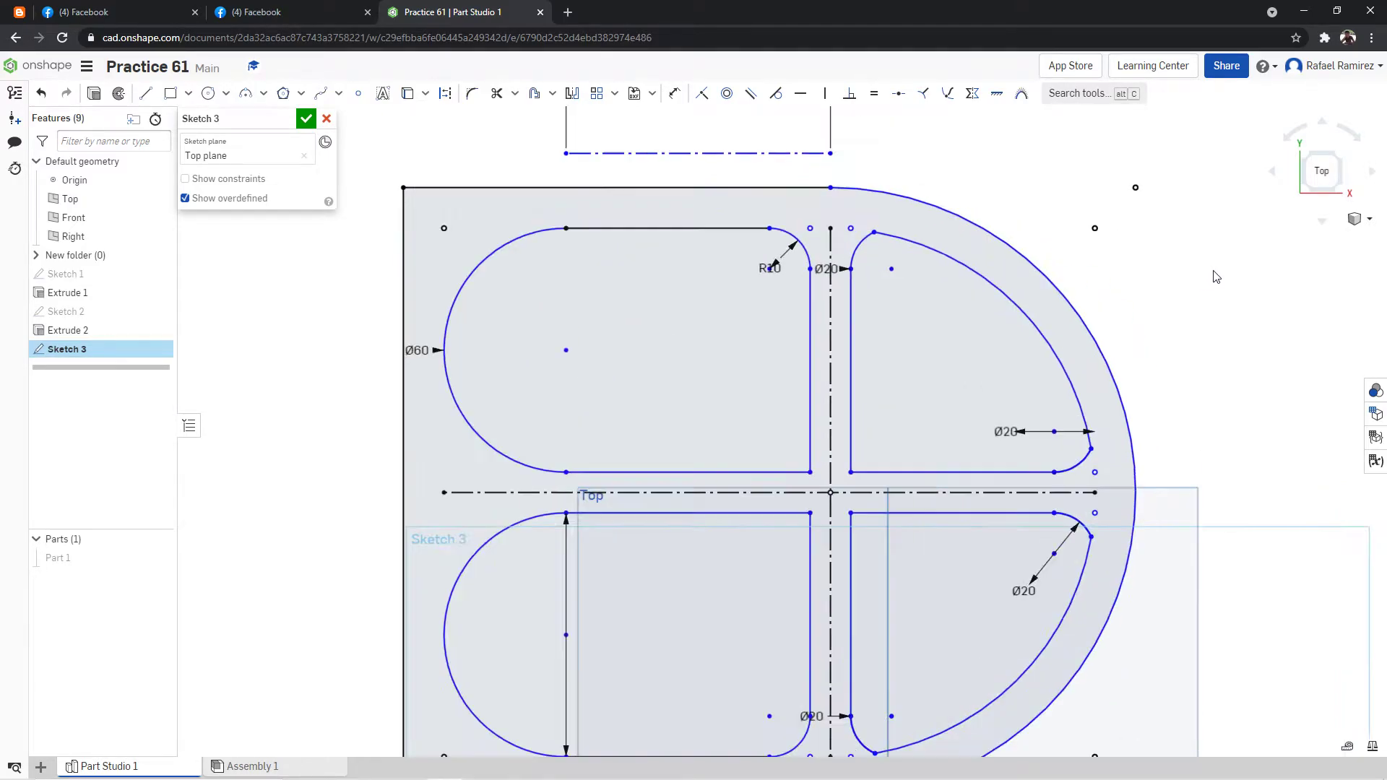
drag(875, 233, 893, 242)
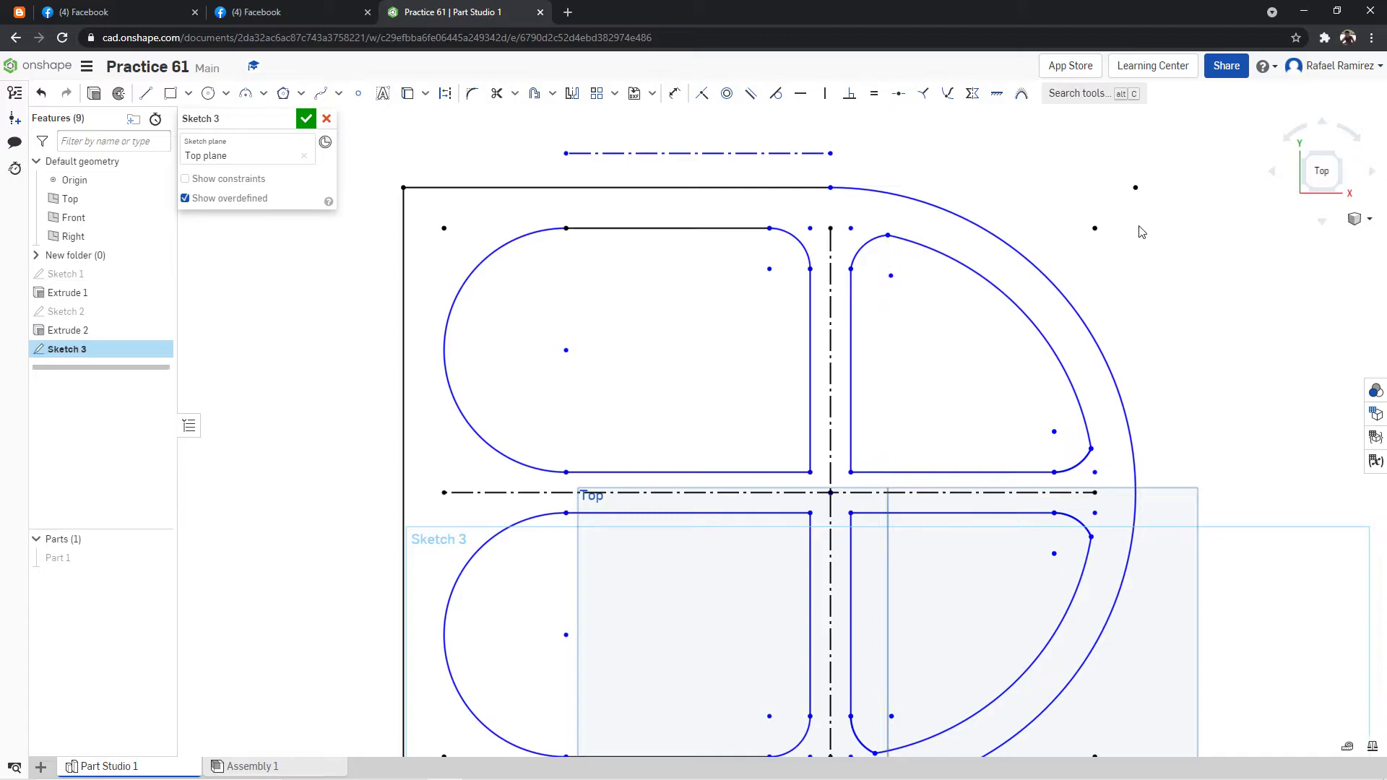
middle_drag(1139, 224, 1156, 121)
mouse_move(892, 651)
mouse_down()
mouse_move(906, 654)
mouse_move(904, 613)
mouse_move(904, 653)
mouse_up()
scroll(1192, 535, down, 5)
scroll(1283, 454, up, 2)
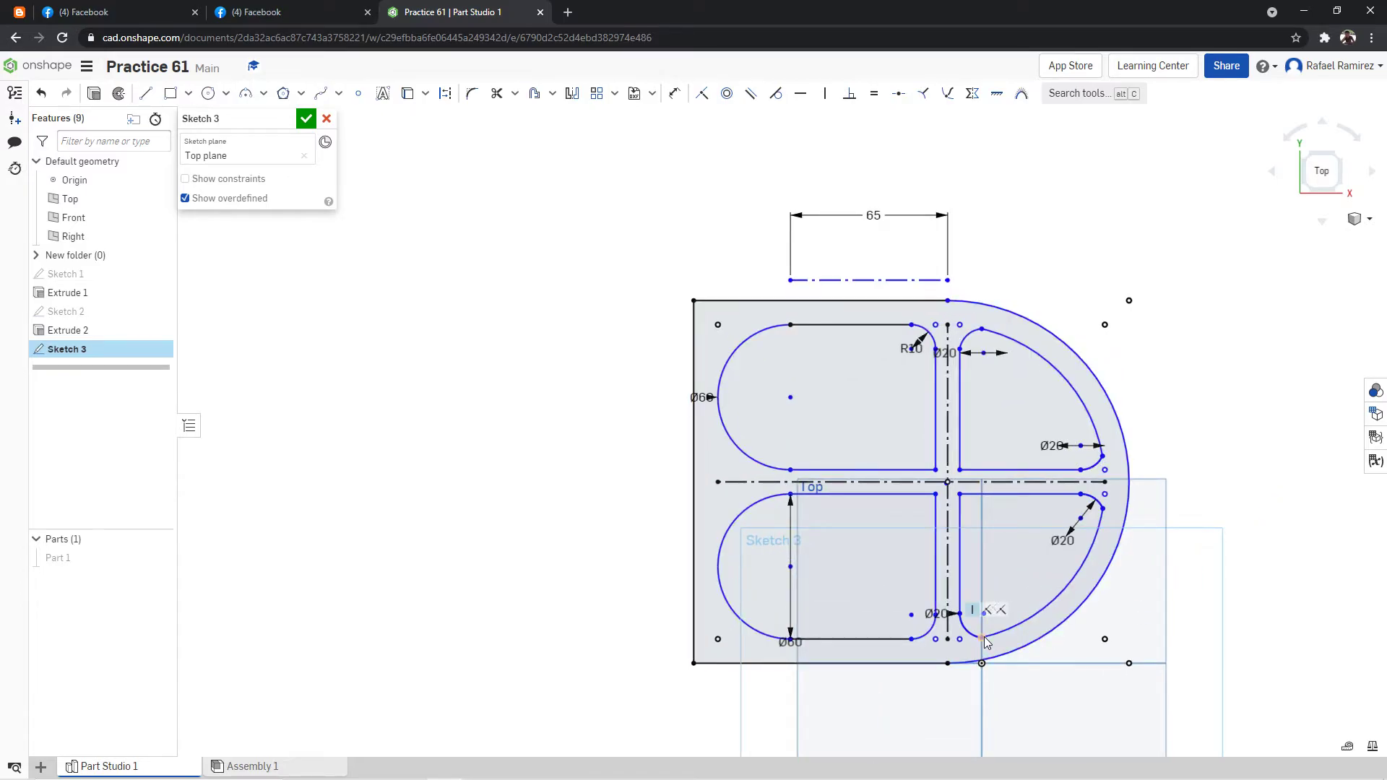
drag(984, 636, 980, 615)
click(674, 94)
click(982, 637)
click(984, 661)
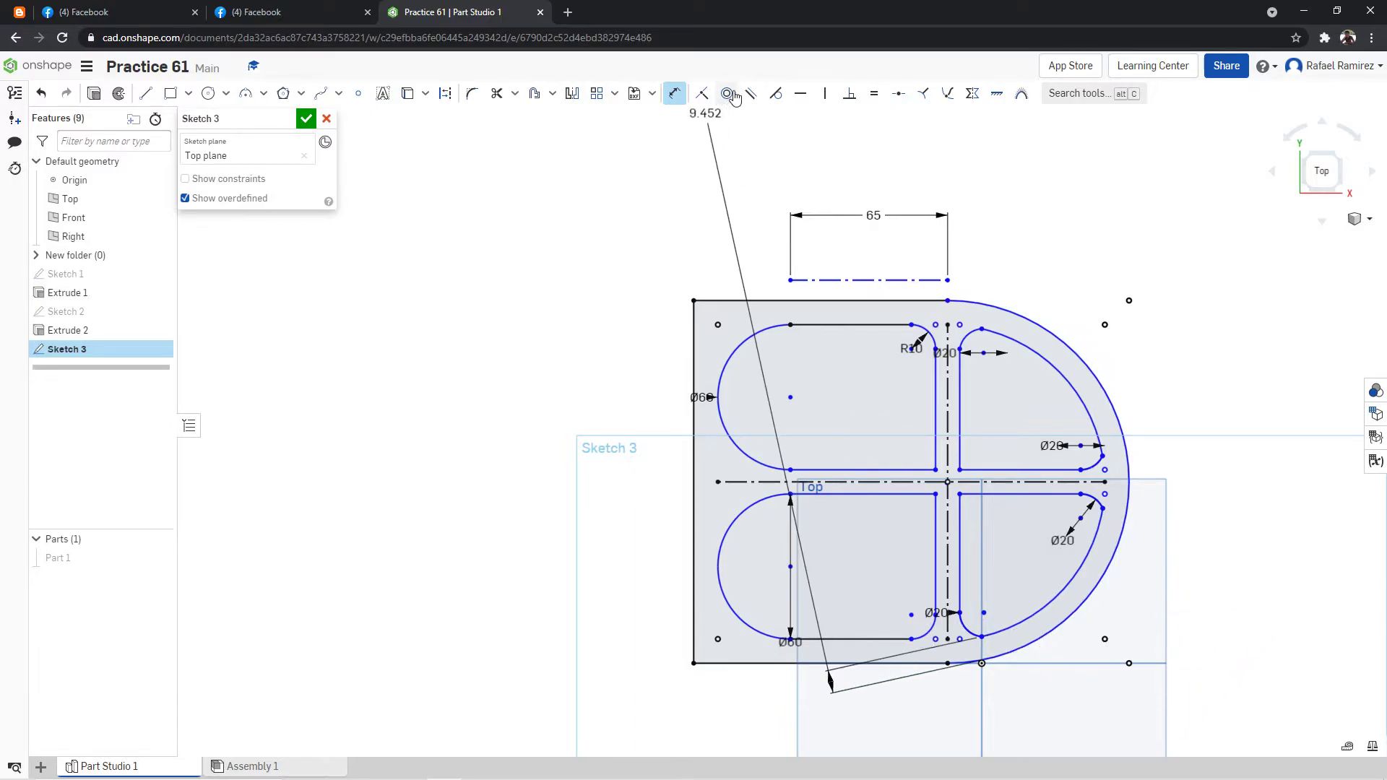
Dimension the lower-right pocket's bottom corner arc endpoint 10 mm vertically from the plate's bottom edge.
double_click(674, 93)
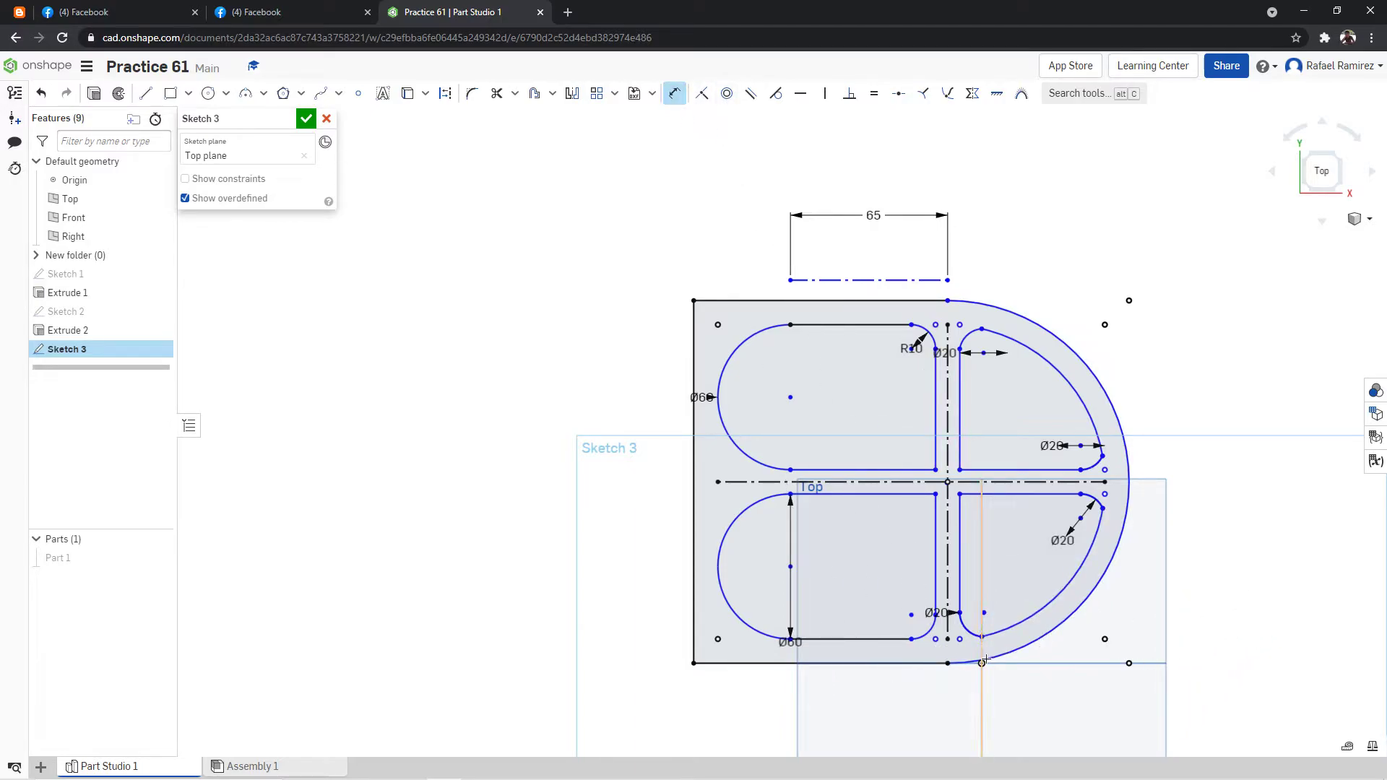
click(925, 663)
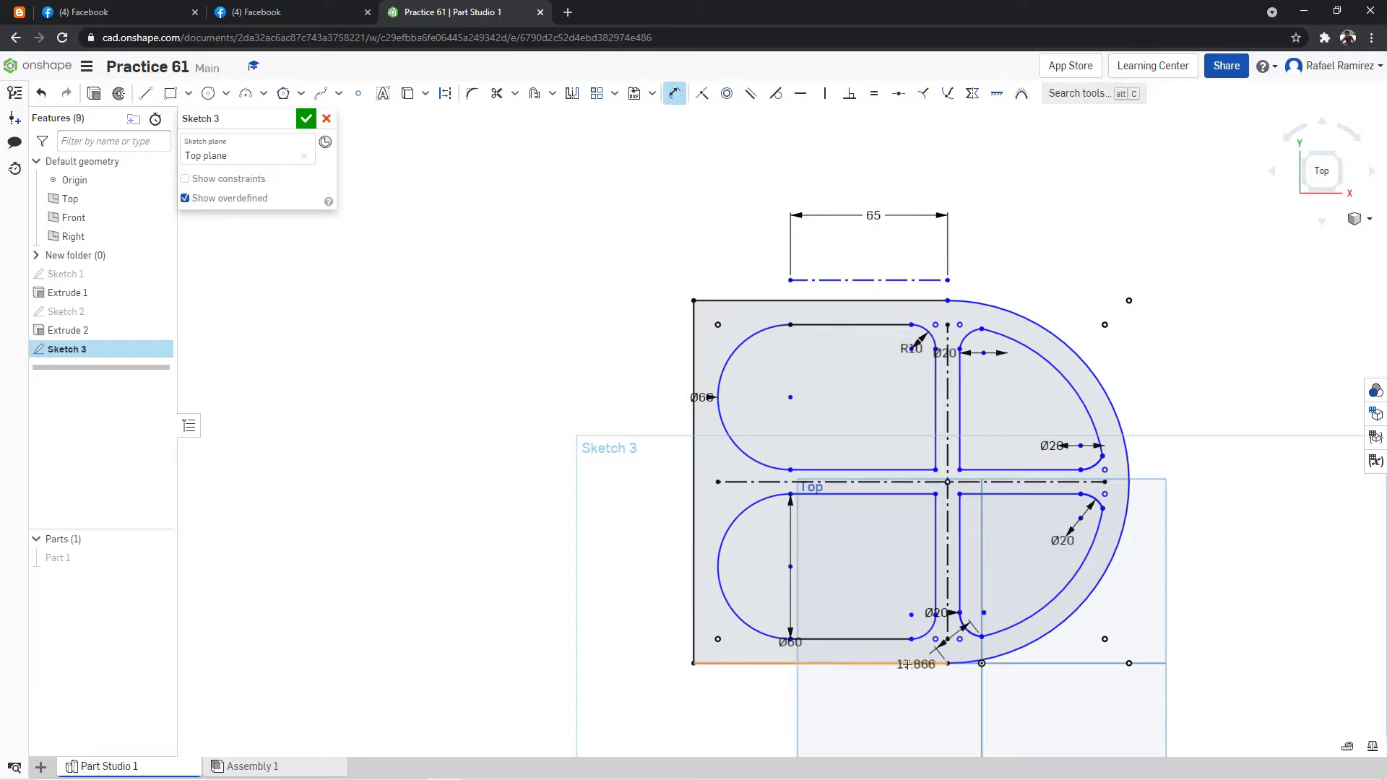
click(574, 658)
text(10)
key(Return)
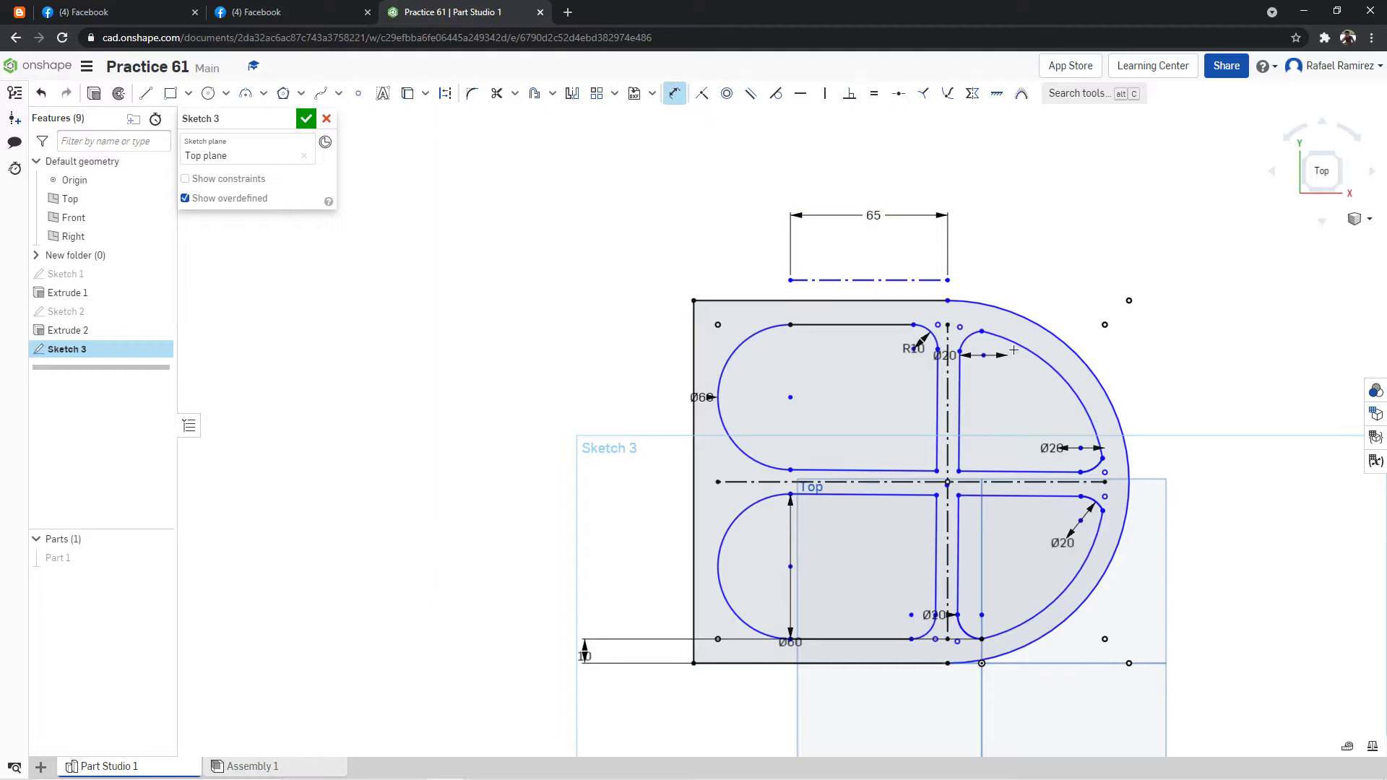
Dimension the upper-right pocket's top corner arc endpoint 10 mm vertically from the plate's top edge.
click(948, 302)
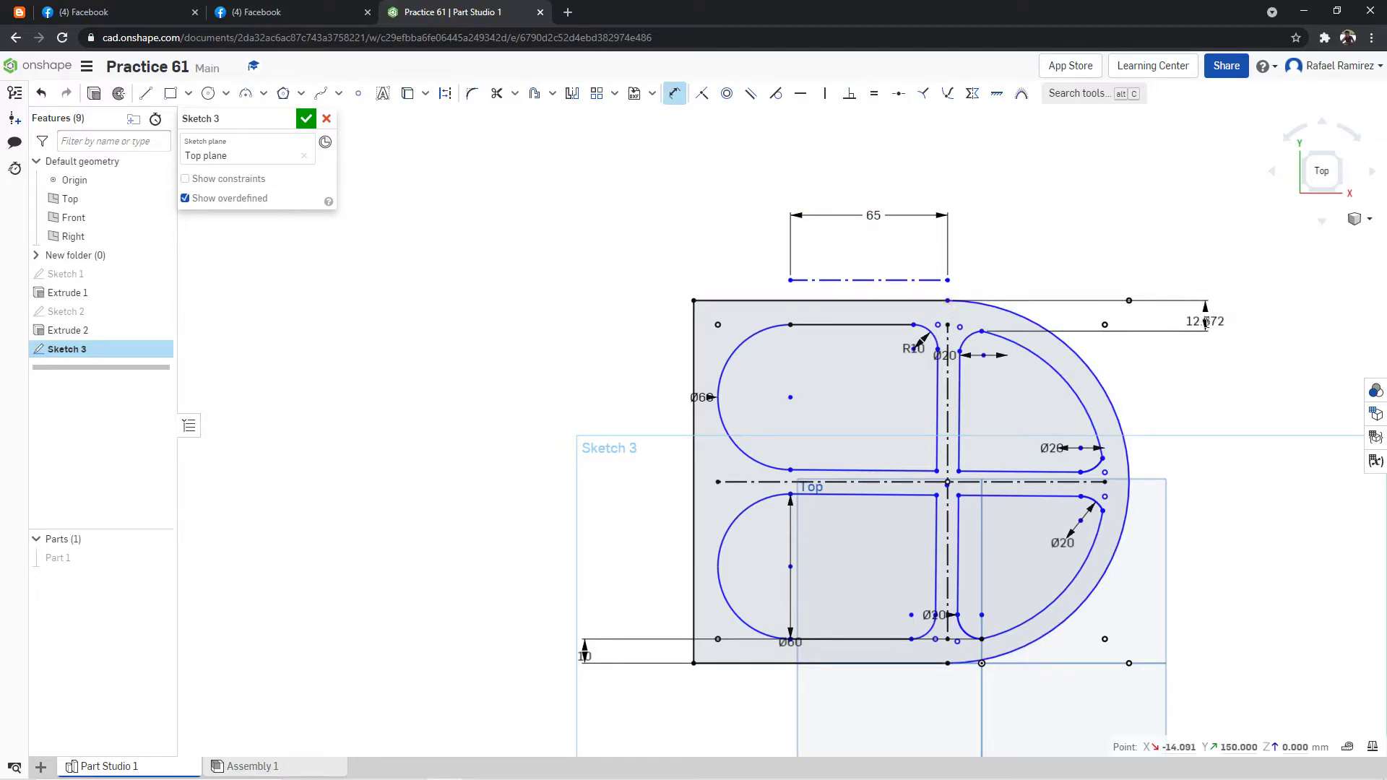
click(1207, 323)
text(10)
key(Return)
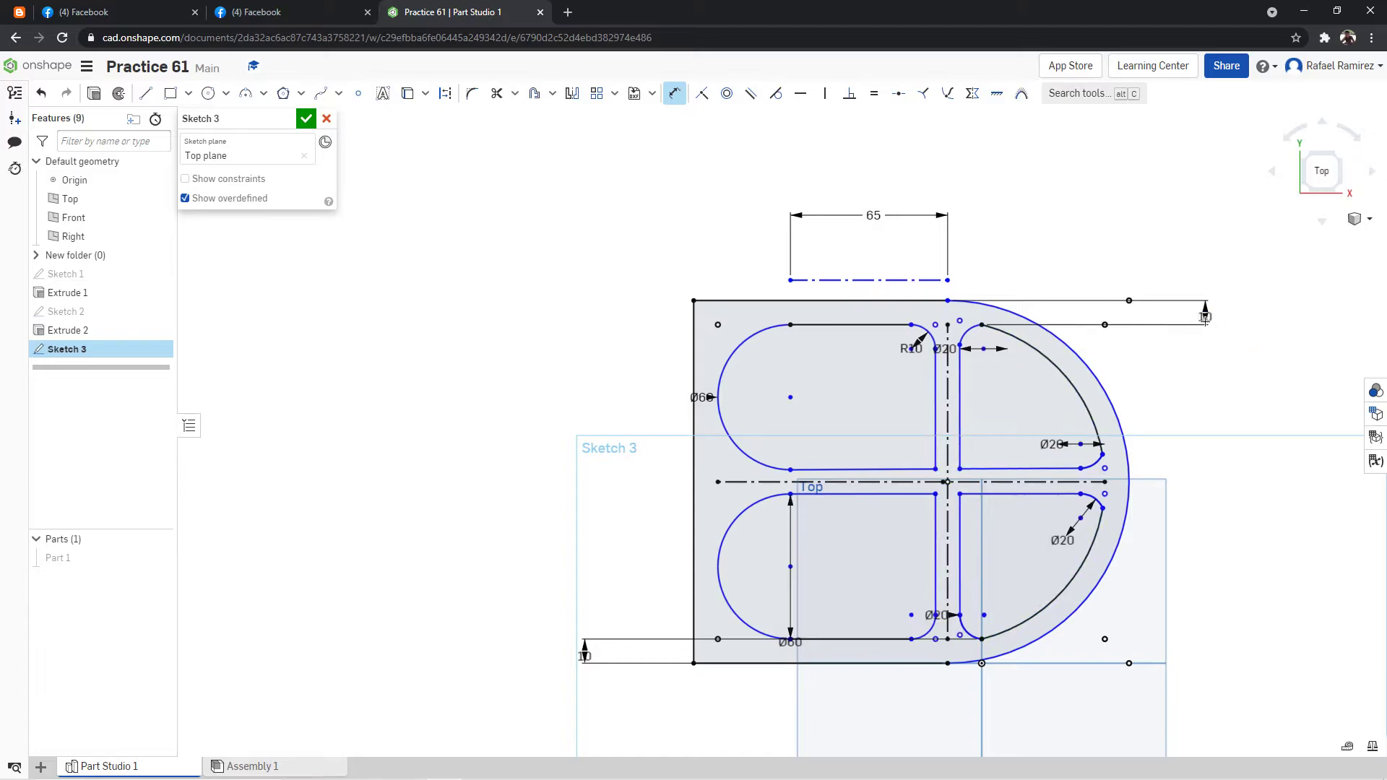
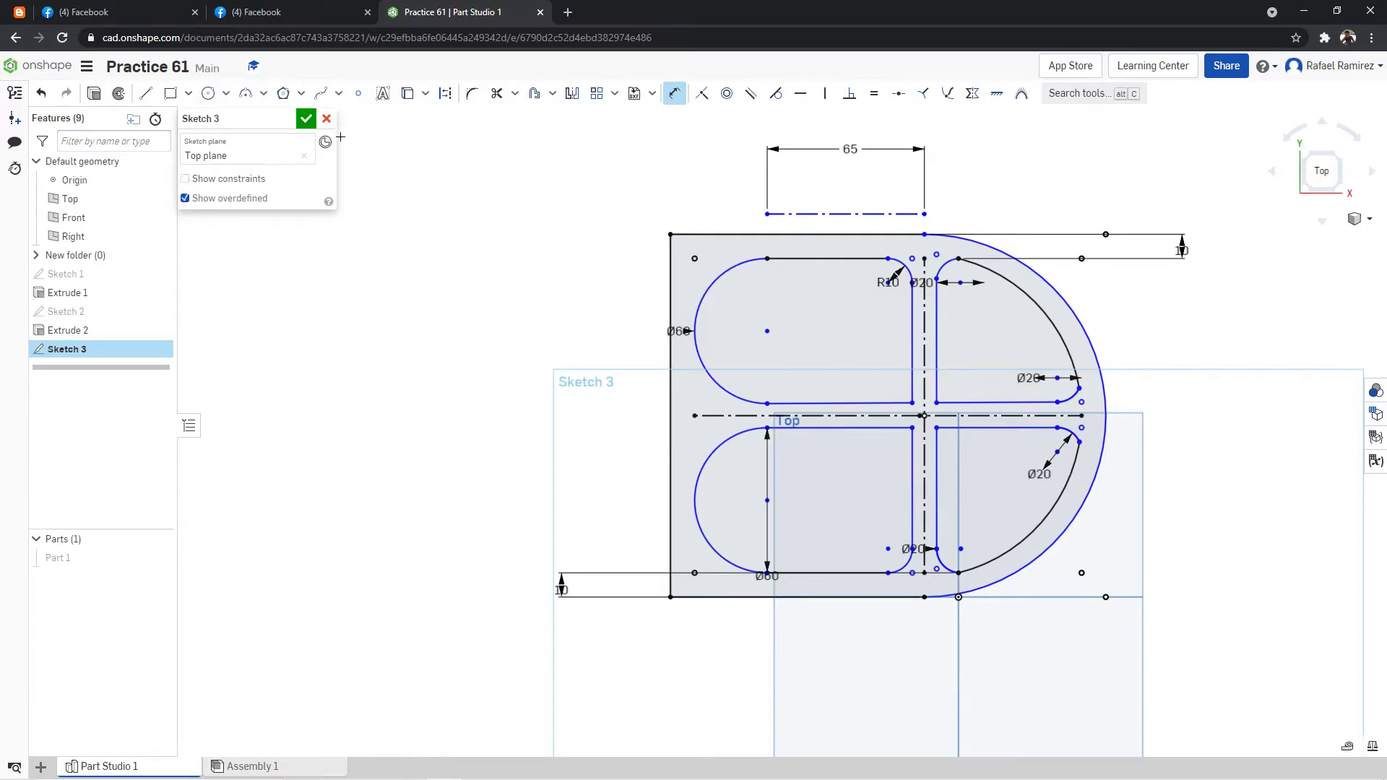
Check the reference drawing, and draw a 20 mm diameter circle centred where the rib centrelines cross.
click(289, 13)
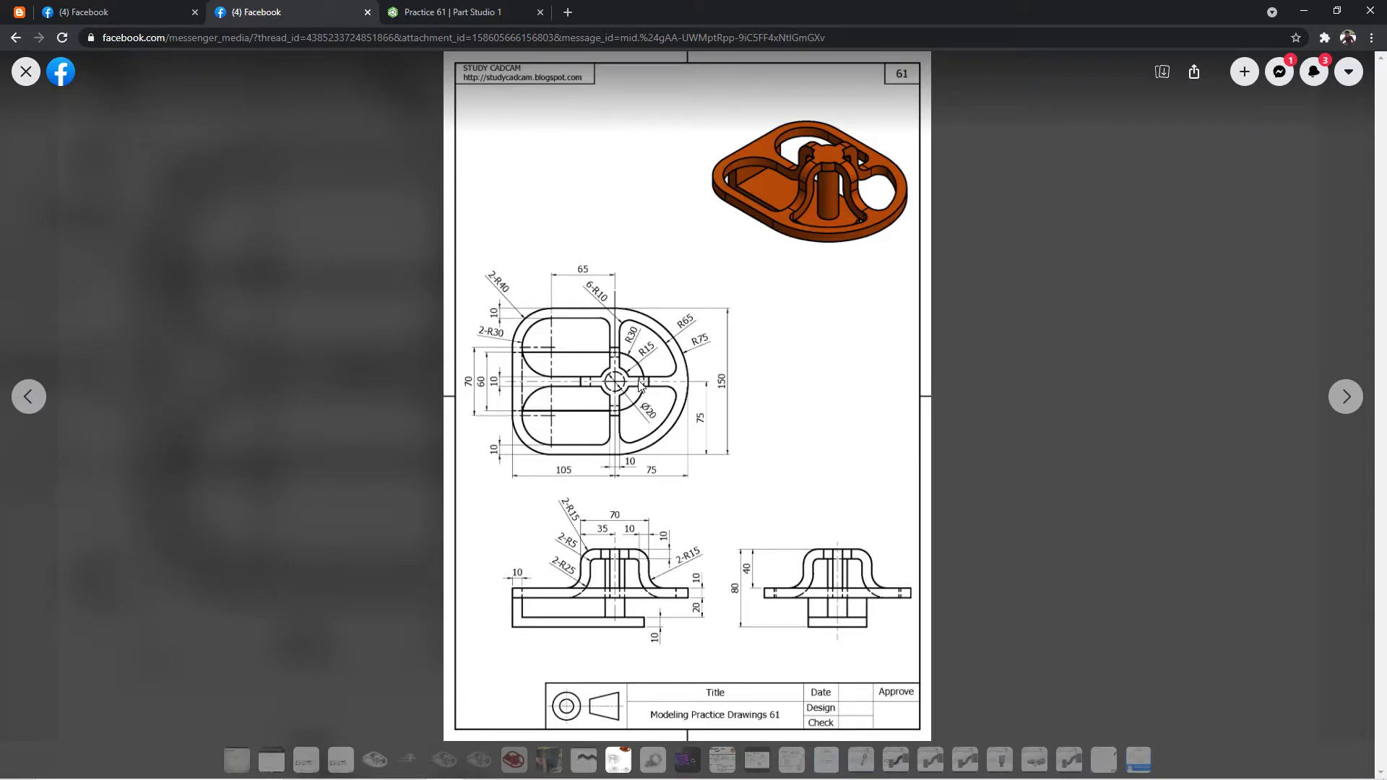
click(463, 12)
scroll(968, 413, up, 5)
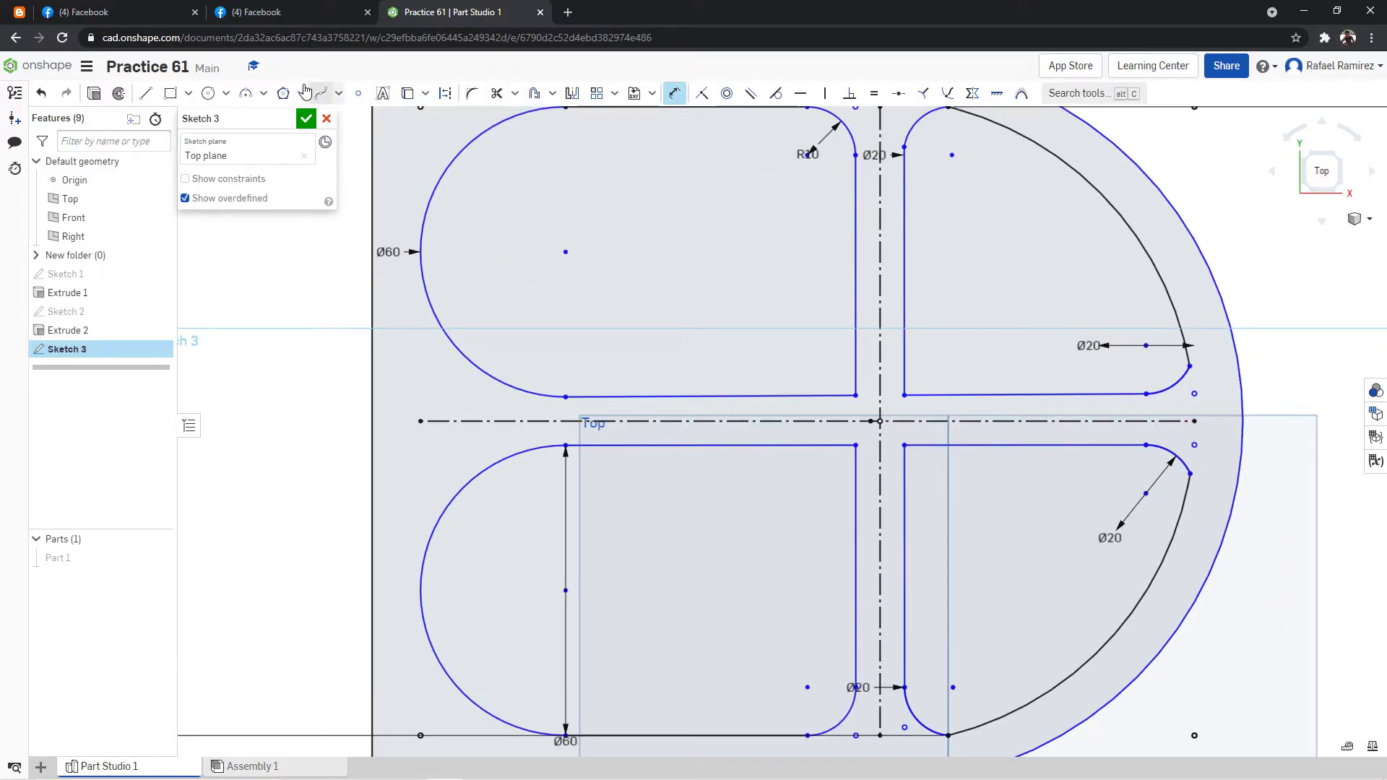
click(226, 93)
click(224, 117)
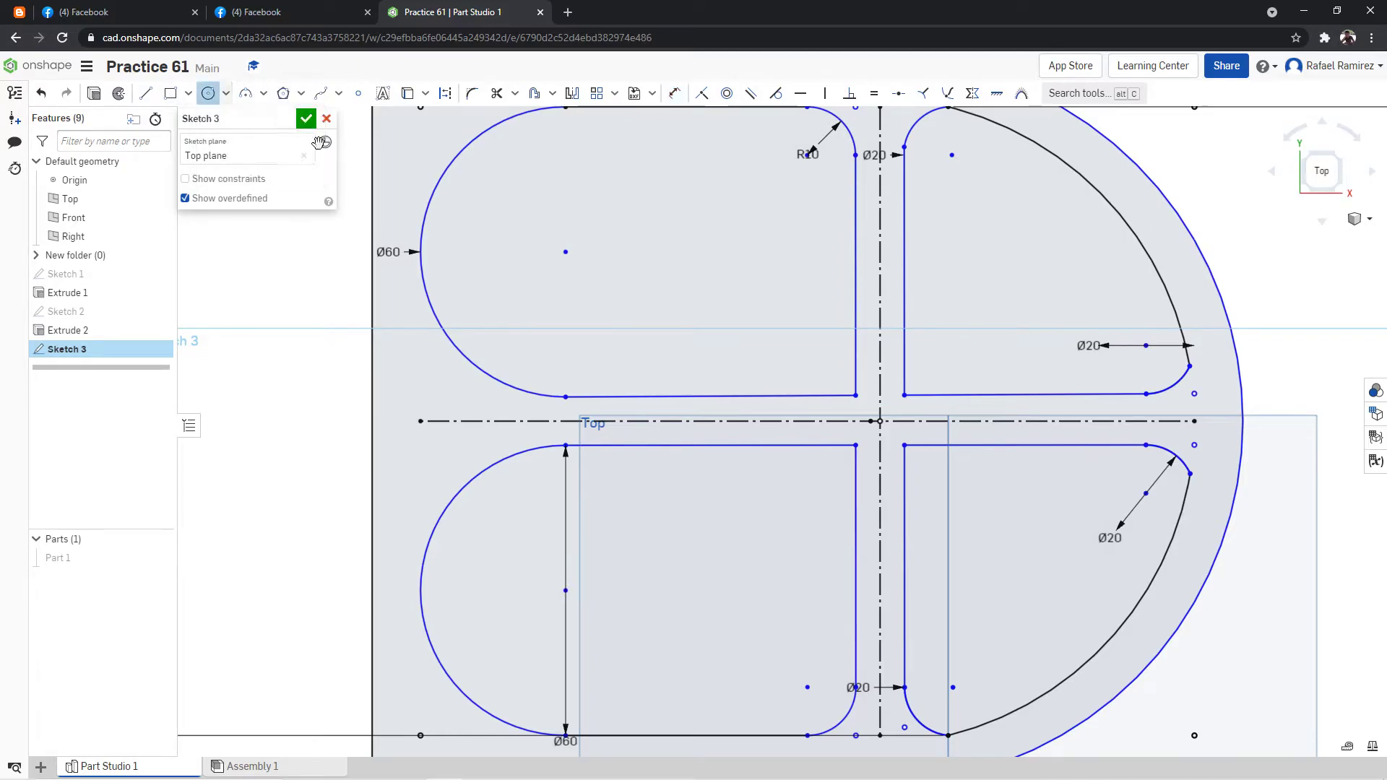
click(880, 421)
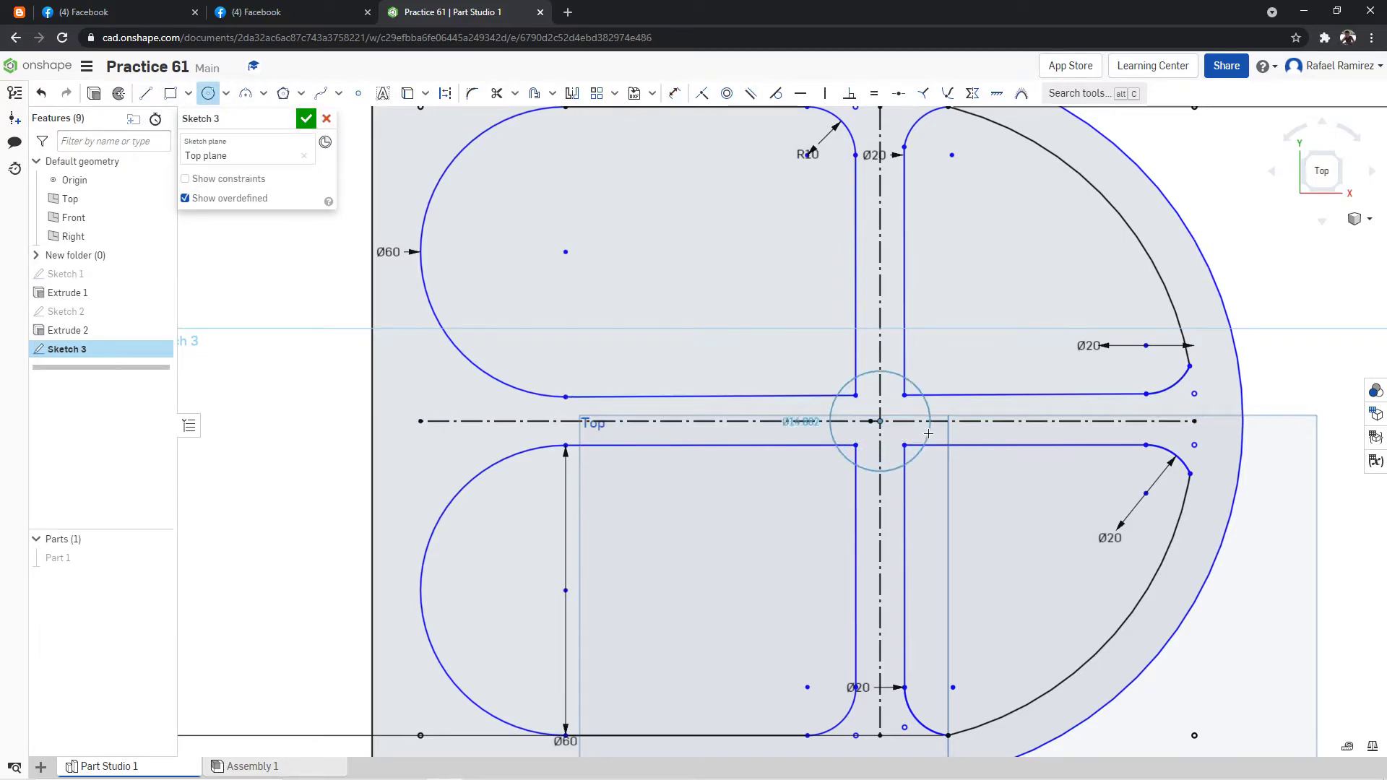
text(20)
key(Return)
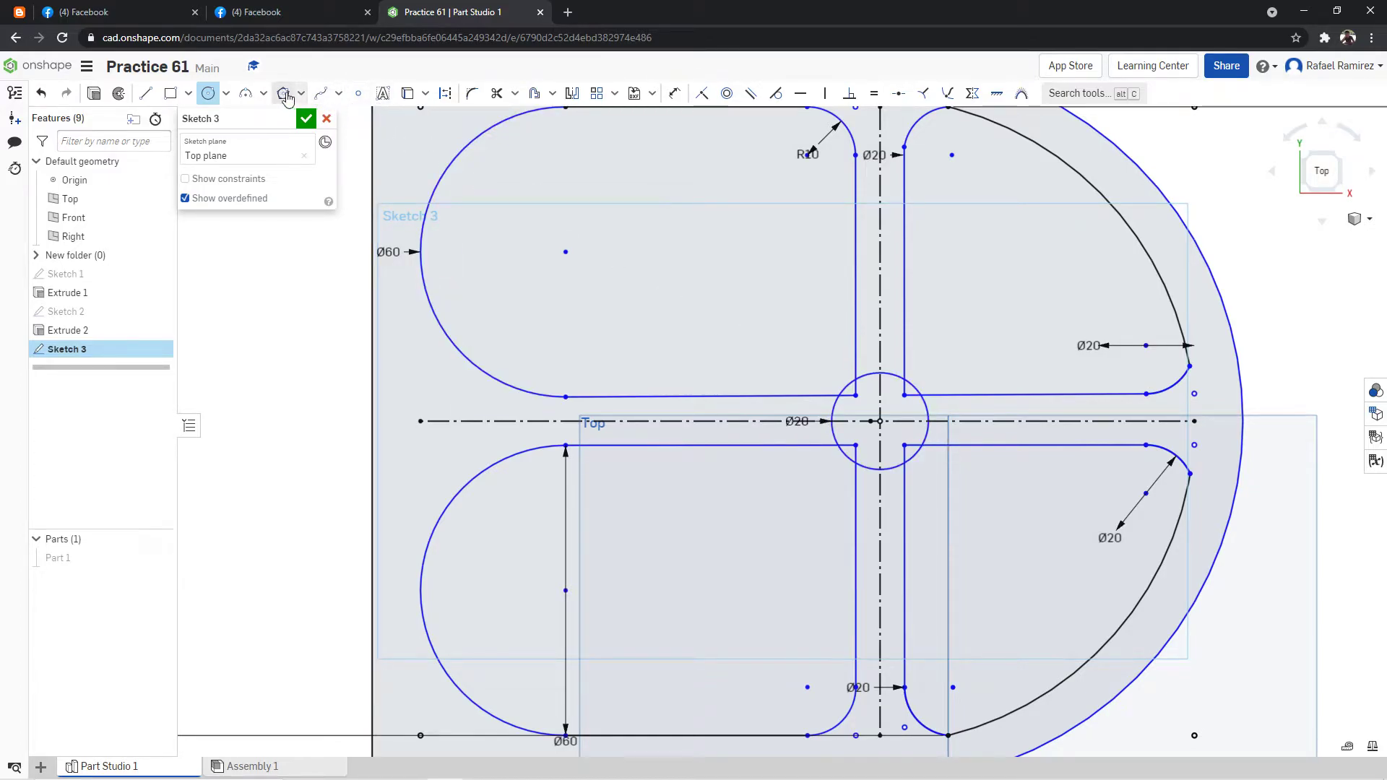
Draw a 30 mm diameter circle concentric with the 20 mm circle.
click(207, 93)
click(880, 420)
click(976, 429)
text(30)
key(Return)
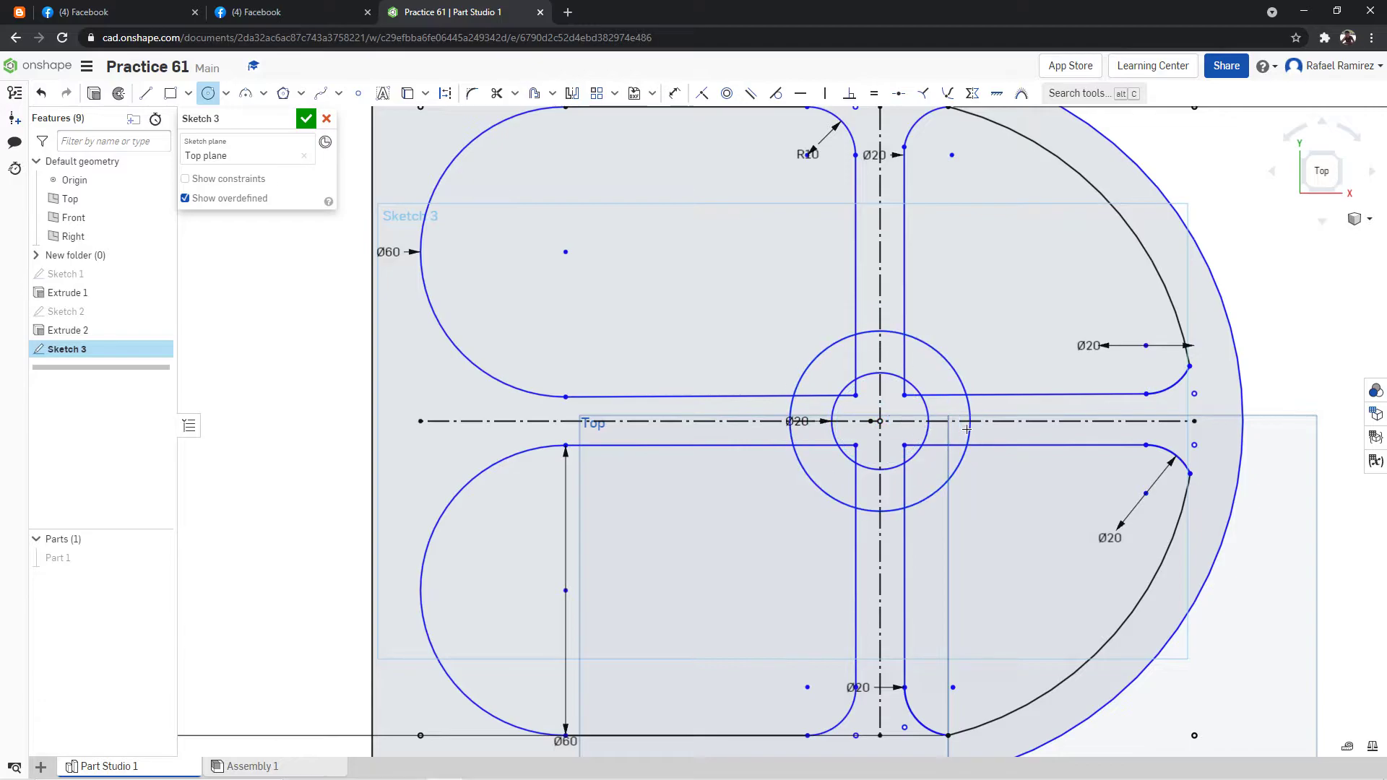
Trim the inner corners of both upper pockets back to the 30 mm circle.
key(f)
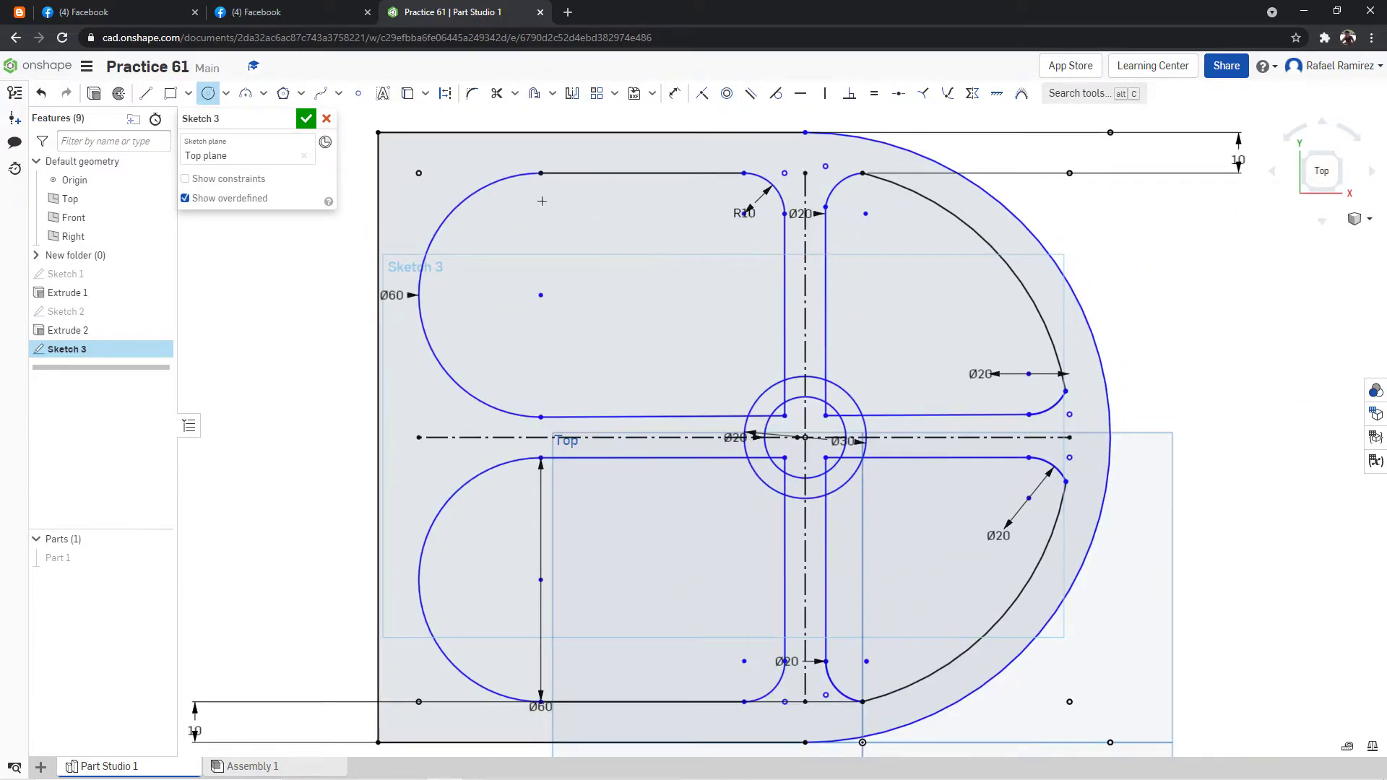
click(496, 93)
scroll(819, 386, up, 2)
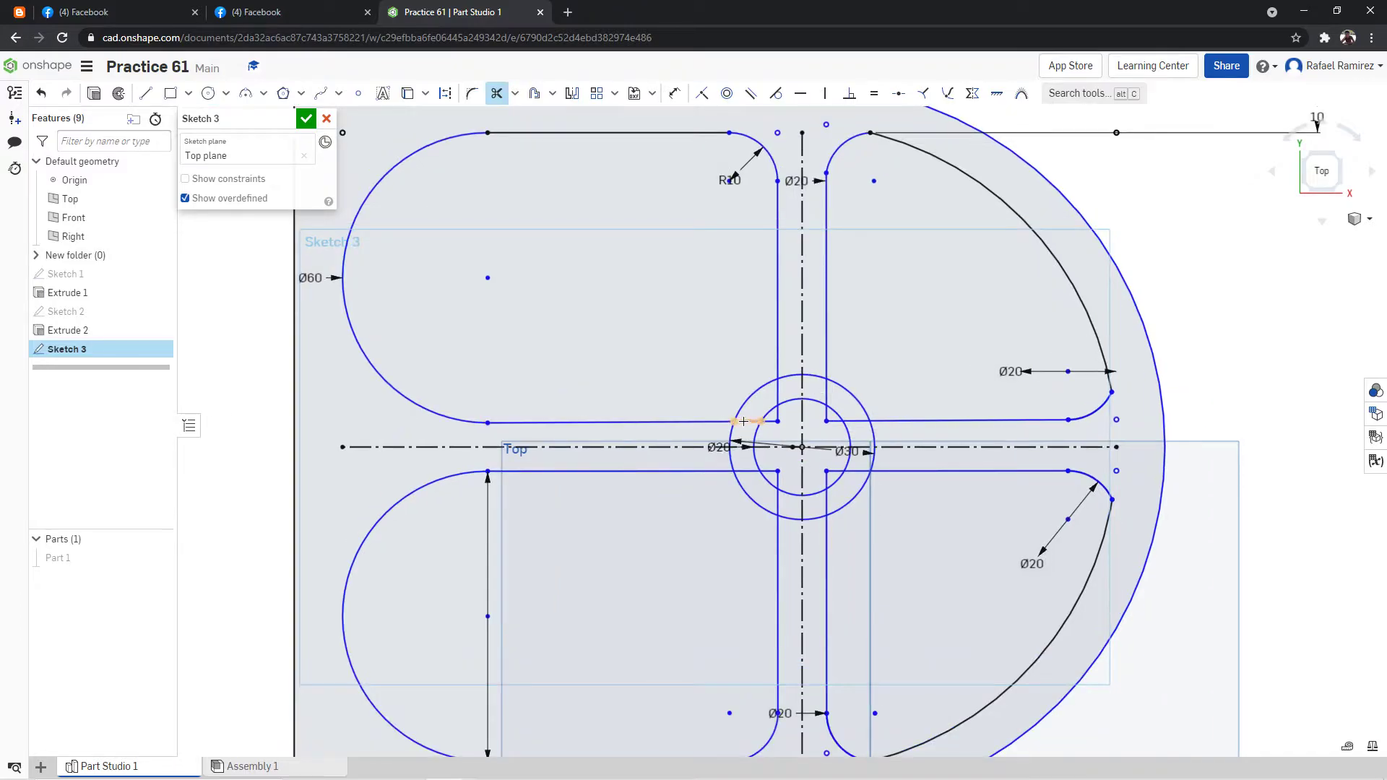
click(779, 422)
click(779, 414)
click(780, 394)
click(854, 422)
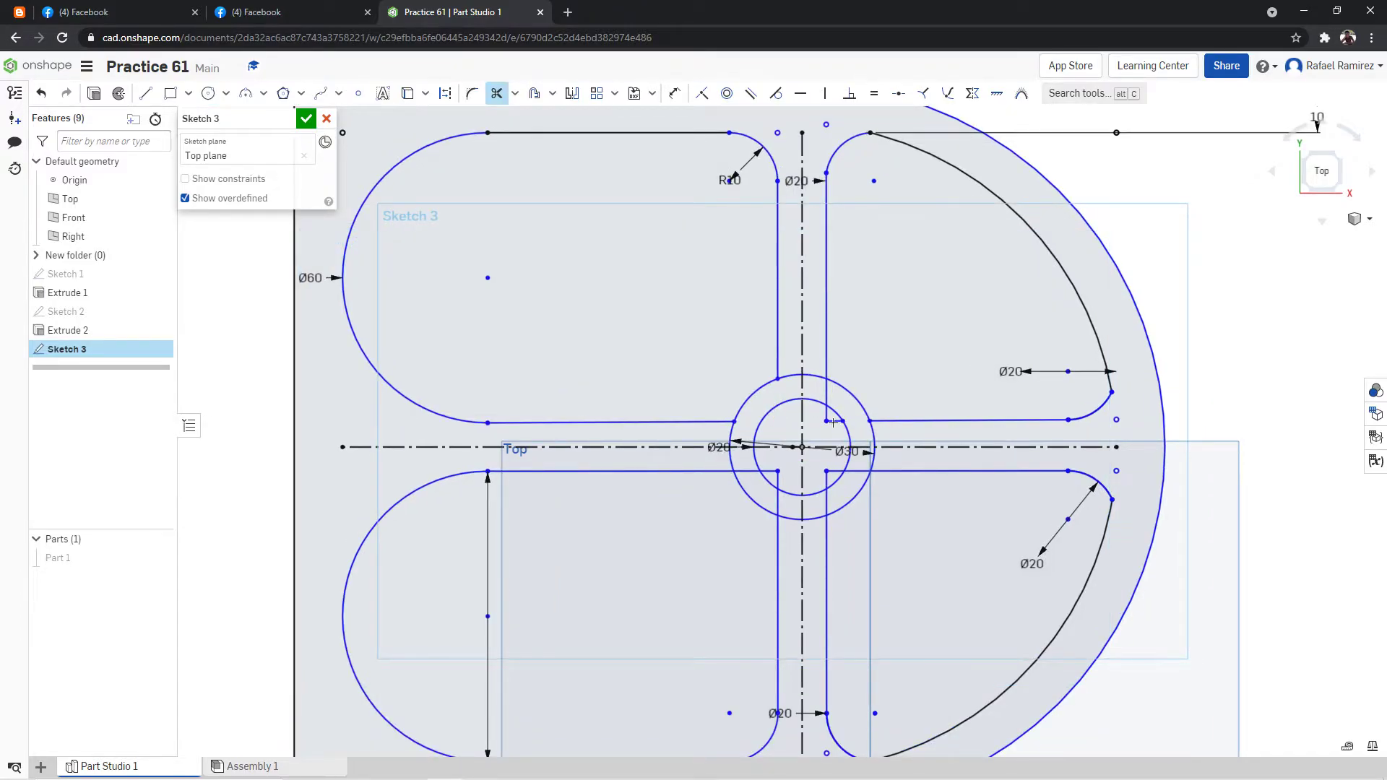
click(828, 421)
click(825, 410)
click(826, 398)
Trim the inner corners of both lower pockets back to the 30 mm circle.
click(827, 502)
click(858, 472)
click(825, 478)
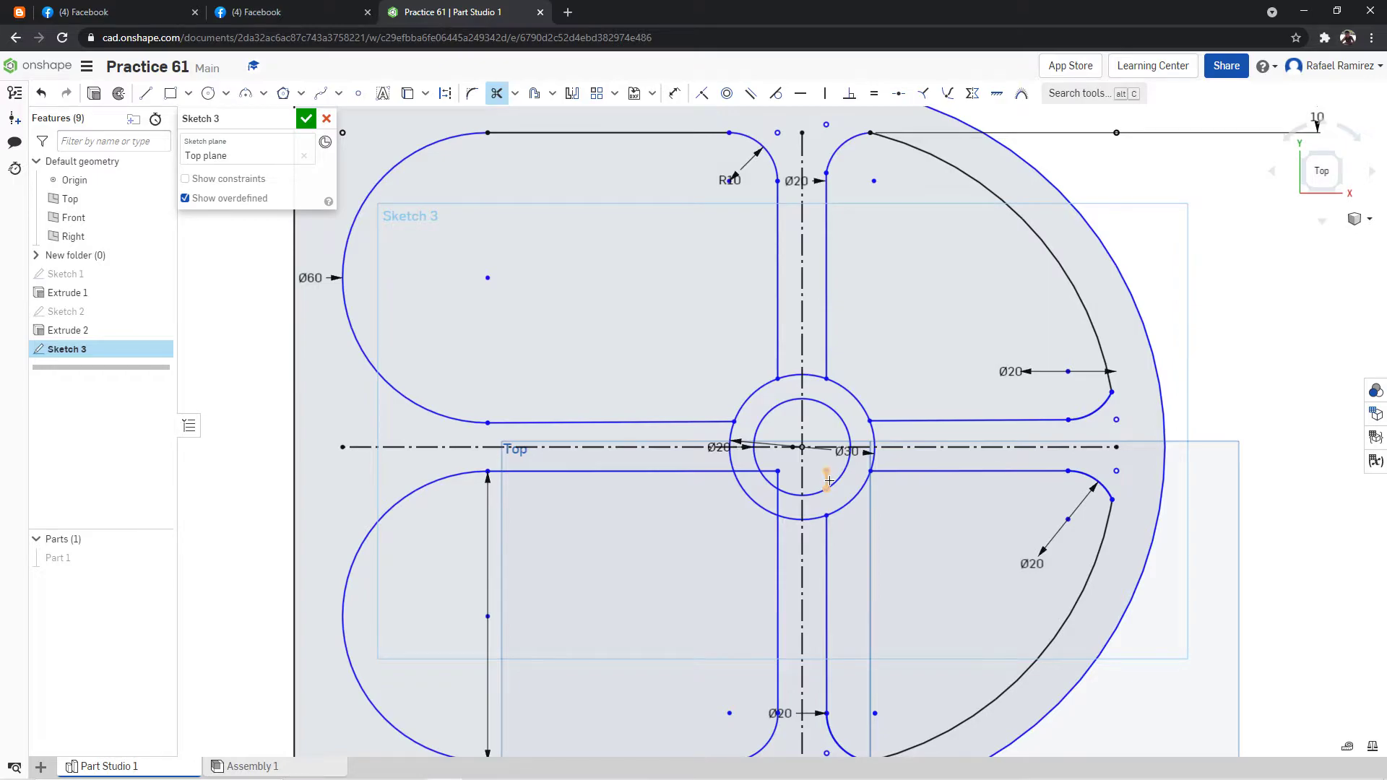
click(768, 471)
click(778, 500)
click(802, 508)
Trim away the horizontal and vertical construction centrelines running through the ribs and central circles.
click(802, 415)
click(804, 342)
click(779, 448)
click(678, 447)
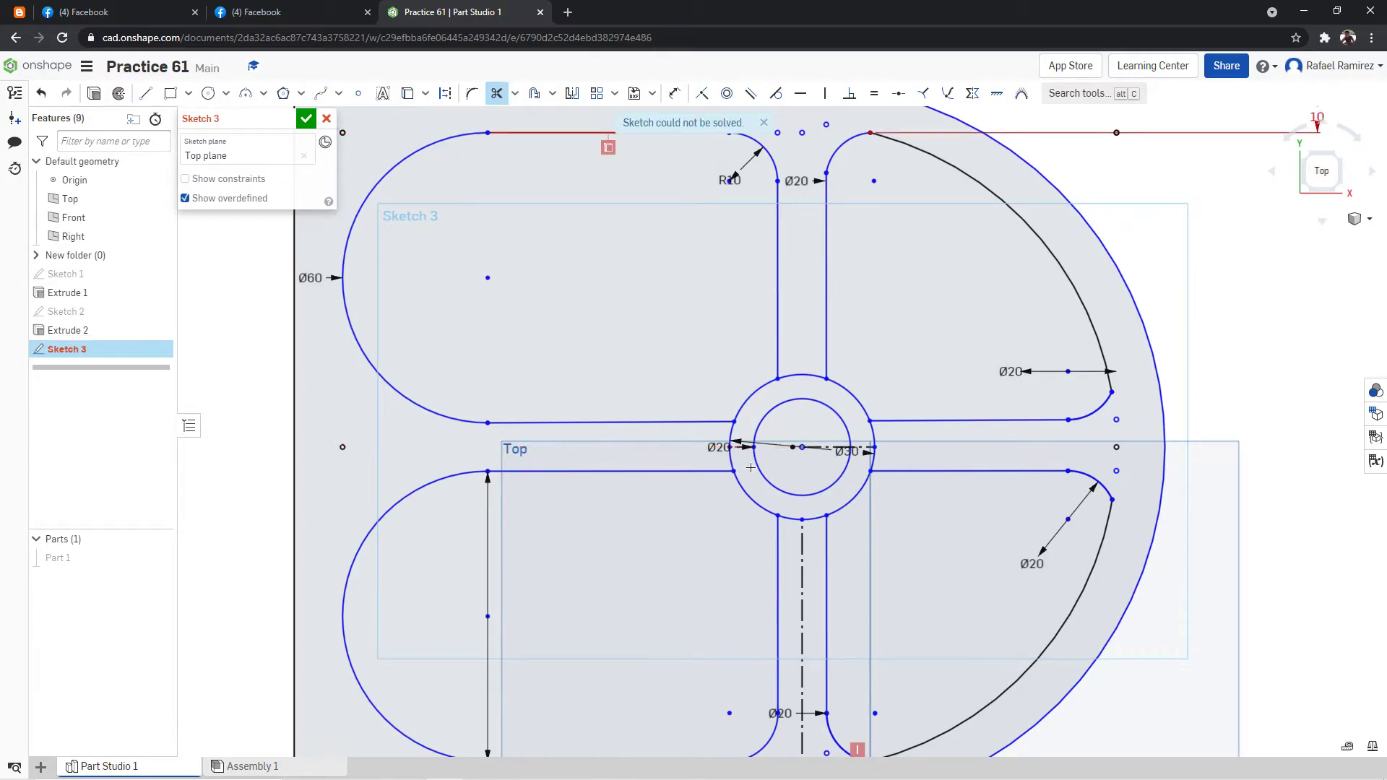
click(833, 447)
click(801, 572)
scroll(886, 539, down, 5)
scroll(1028, 603, up, 4)
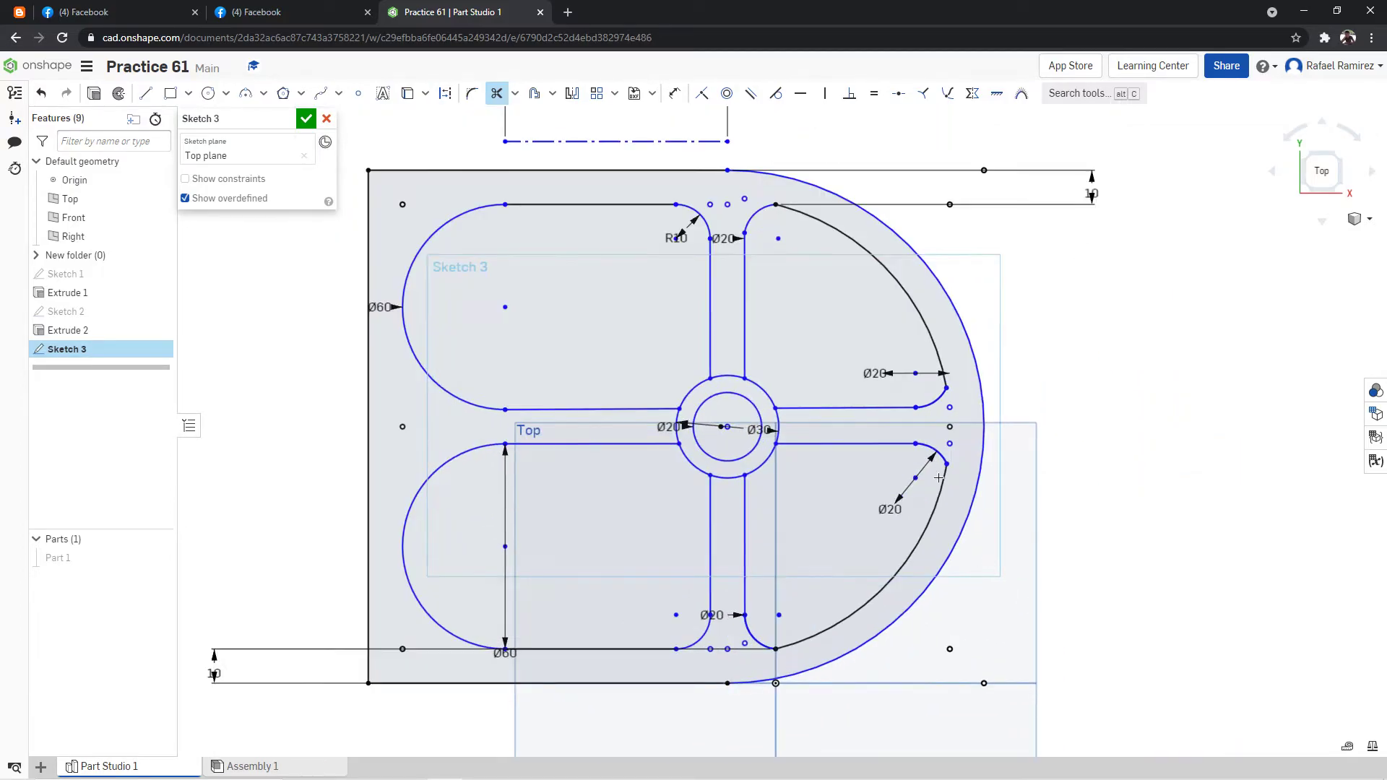
Move the 10 mm dimension at the plate's upper edge from the curved side to the straight left side.
scroll(1026, 260, down, 5)
scroll(1004, 217, up, 4)
mouse_move(1039, 379)
right_down()
mouse_move(1043, 328)
mouse_move(1014, 374)
right_up()
click(1314, 173)
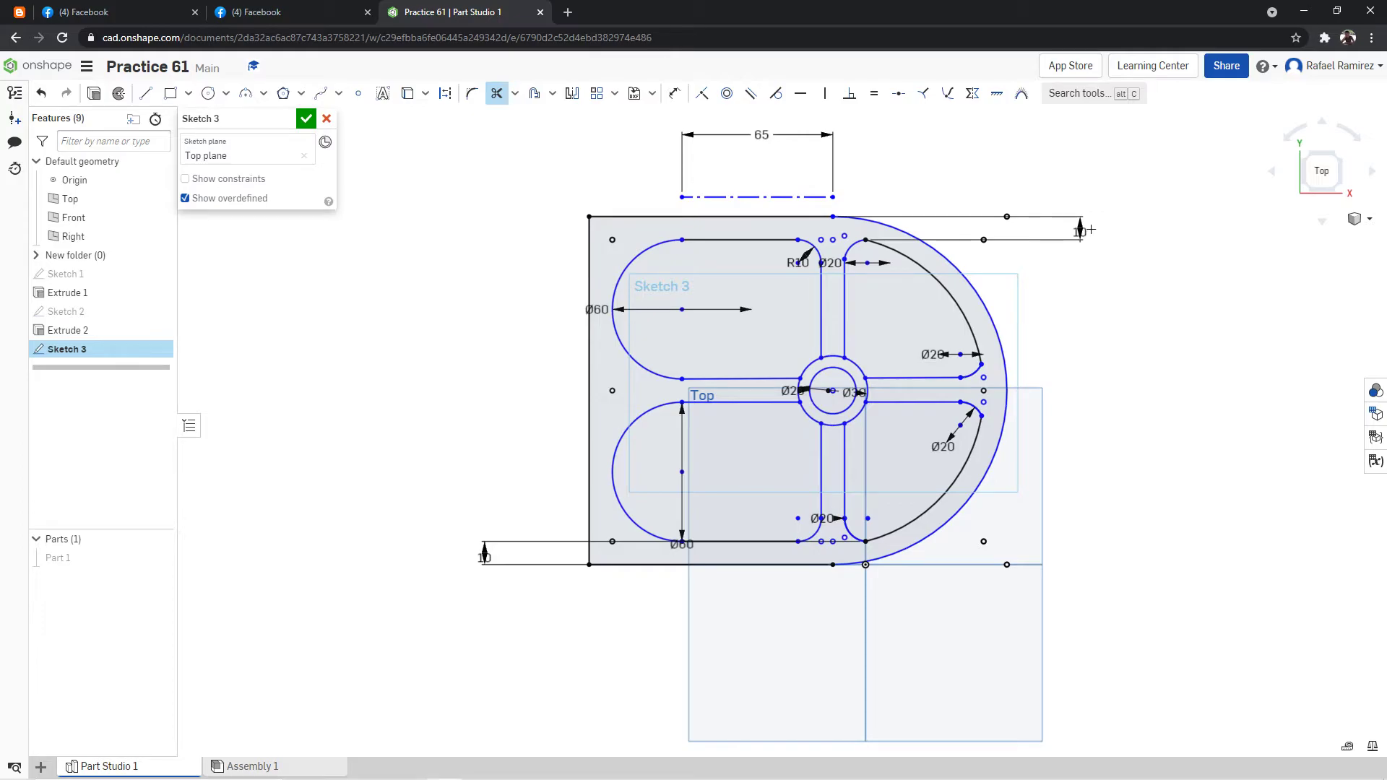
click(497, 93)
drag(1071, 232, 451, 225)
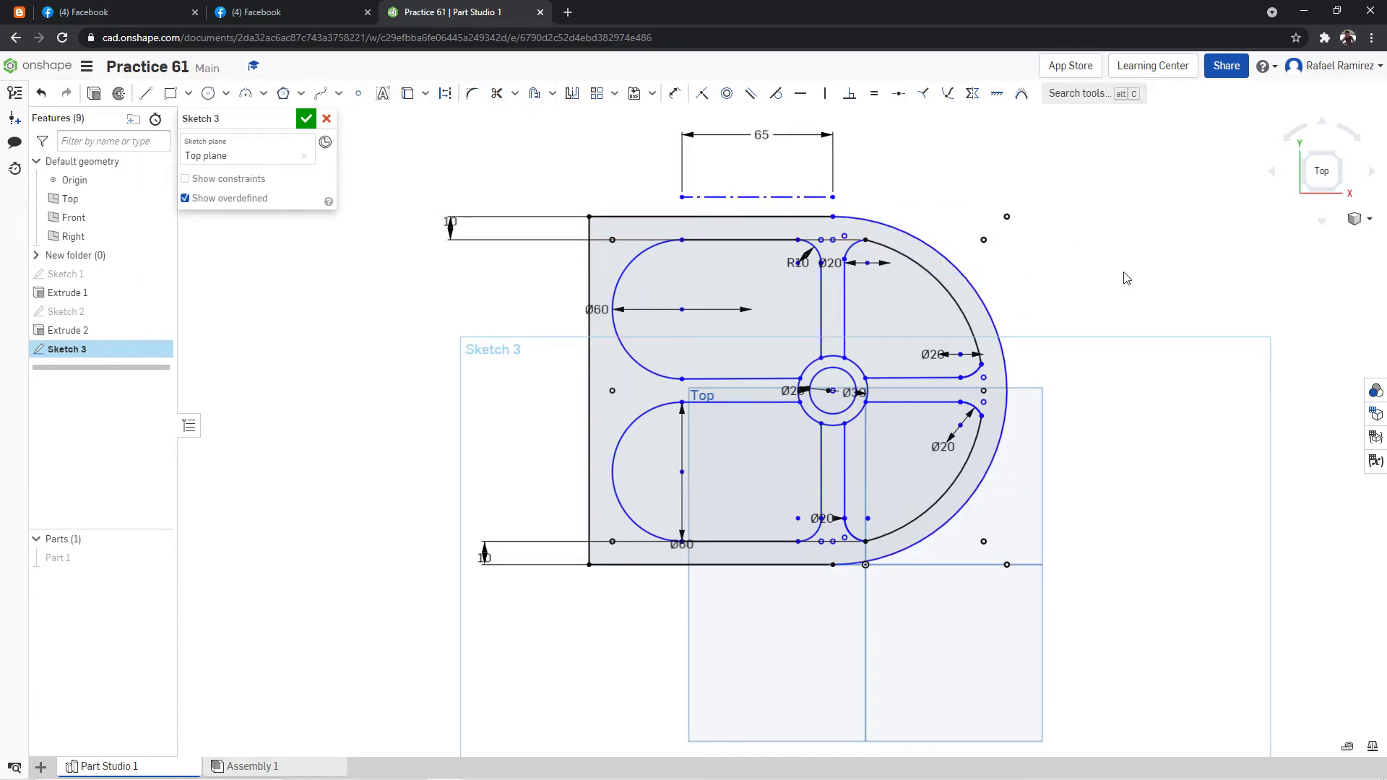
Try making the outer corner arcs of both right pockets tangent to the pockets' large curved edges.
click(775, 94)
click(963, 333)
click(981, 363)
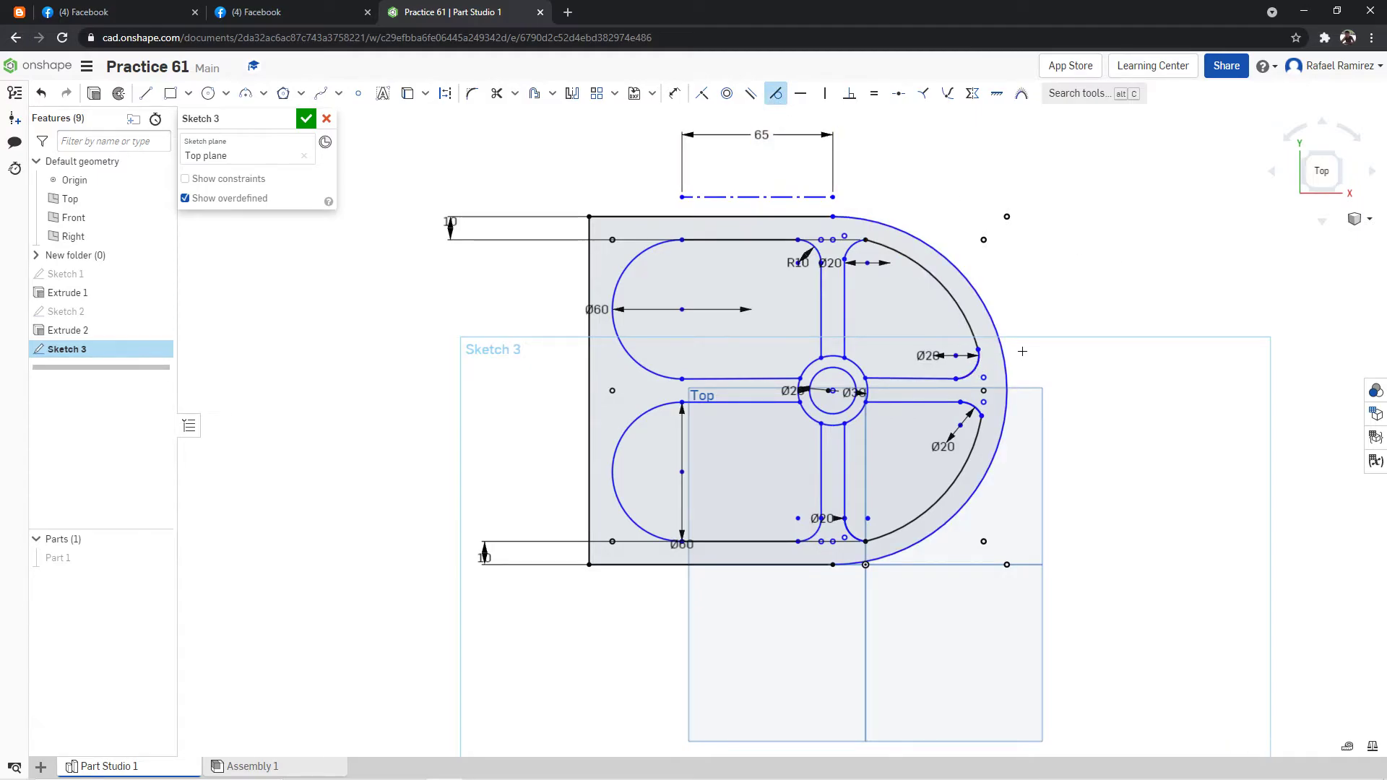
click(979, 433)
click(977, 414)
Try making the lower-right pocket's bottom corner arc tangent to its large curved edge, and undo the tangent constraints.
click(860, 540)
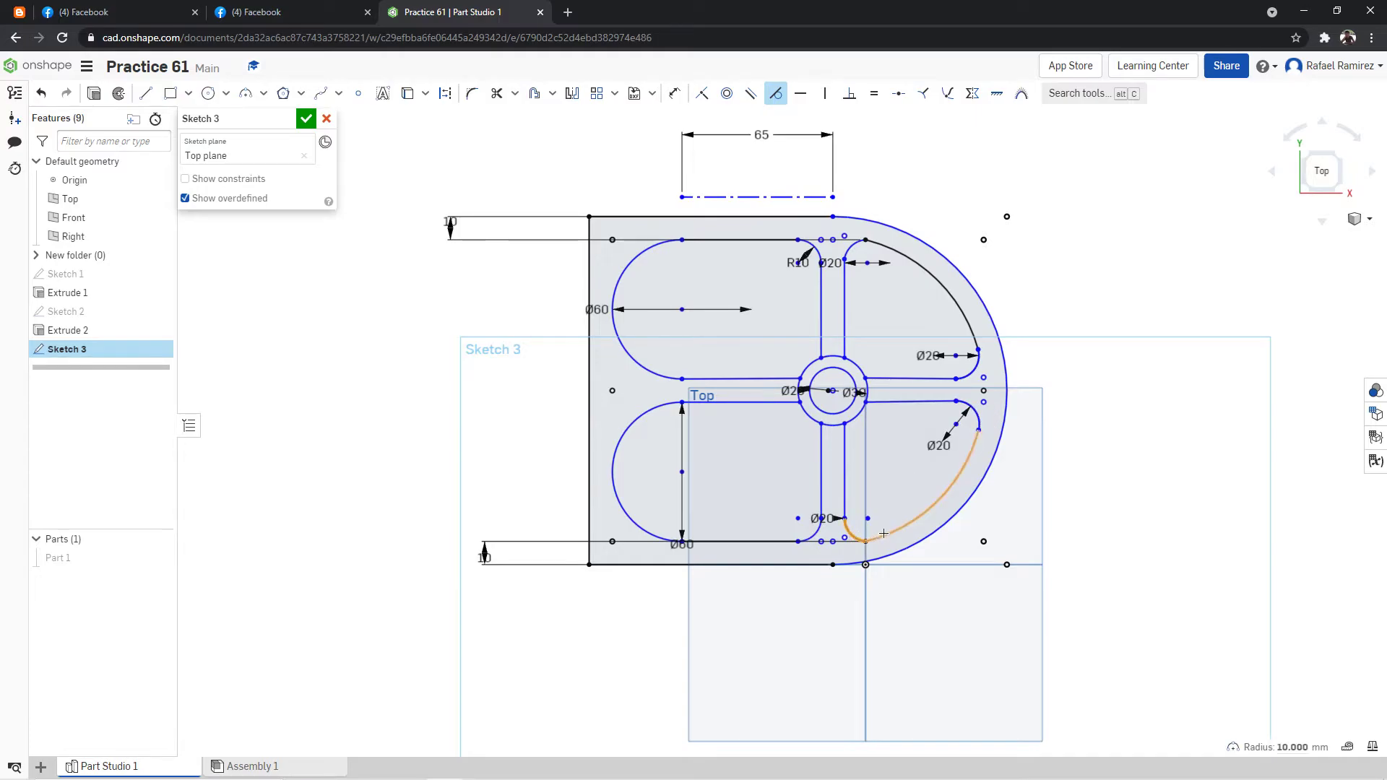
click(847, 534)
key(Escape)
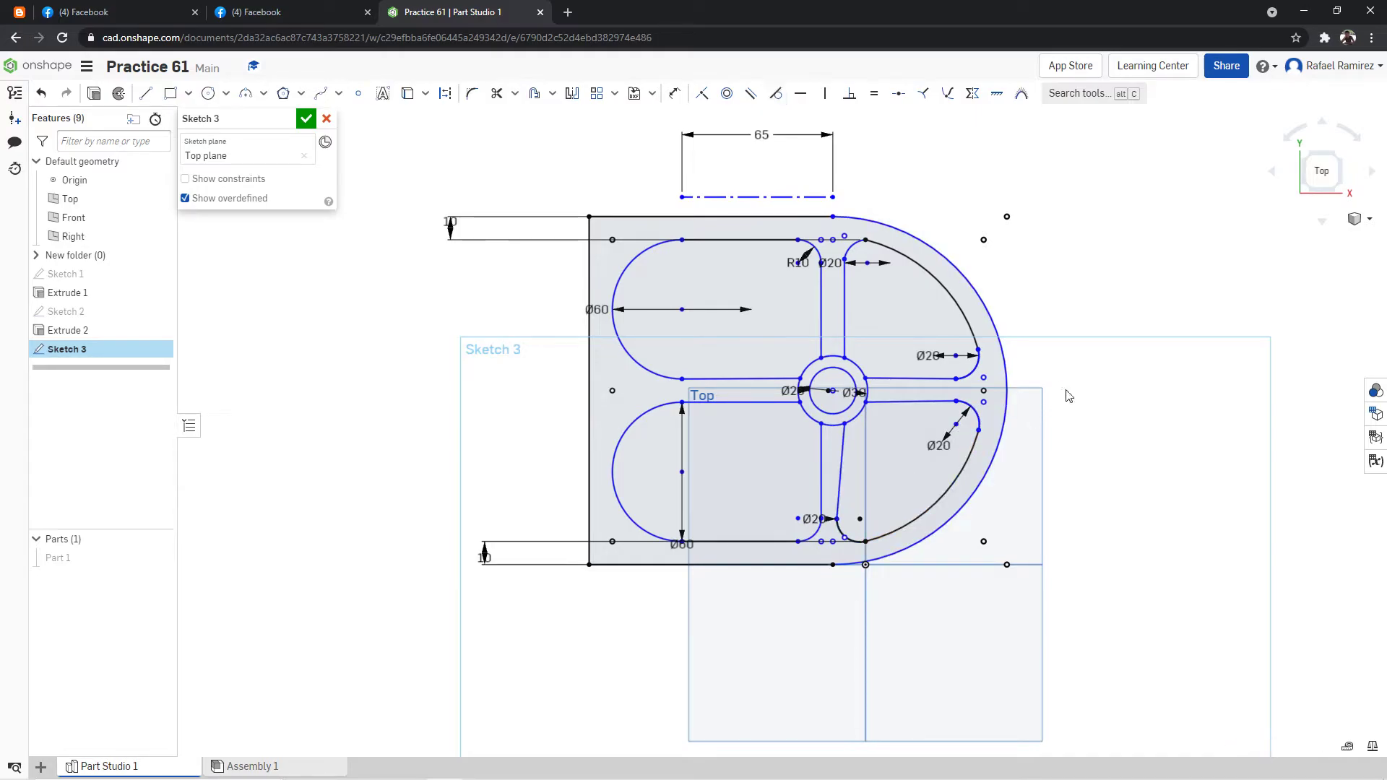
key(ctrl+z)
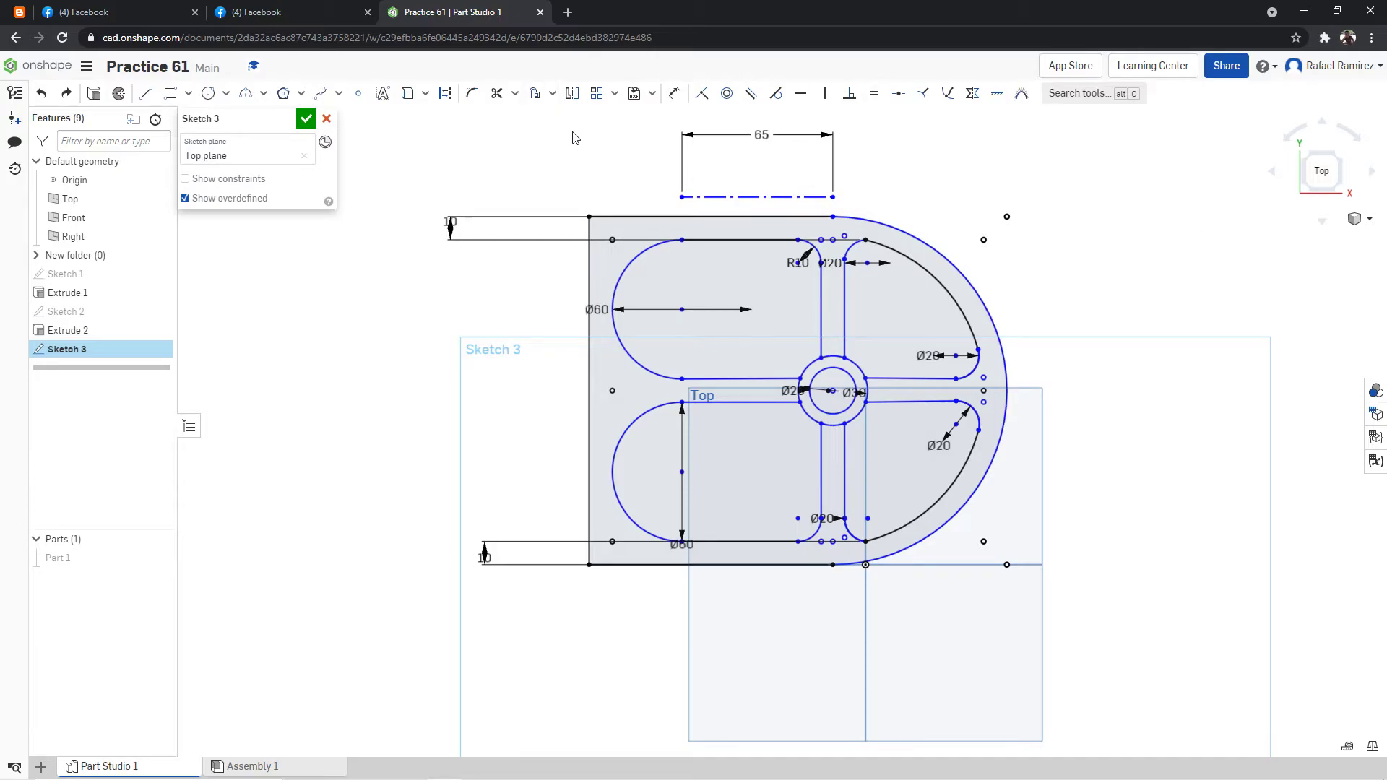
scroll(1043, 248, down, 1)
right_drag(1061, 201, 1062, 251)
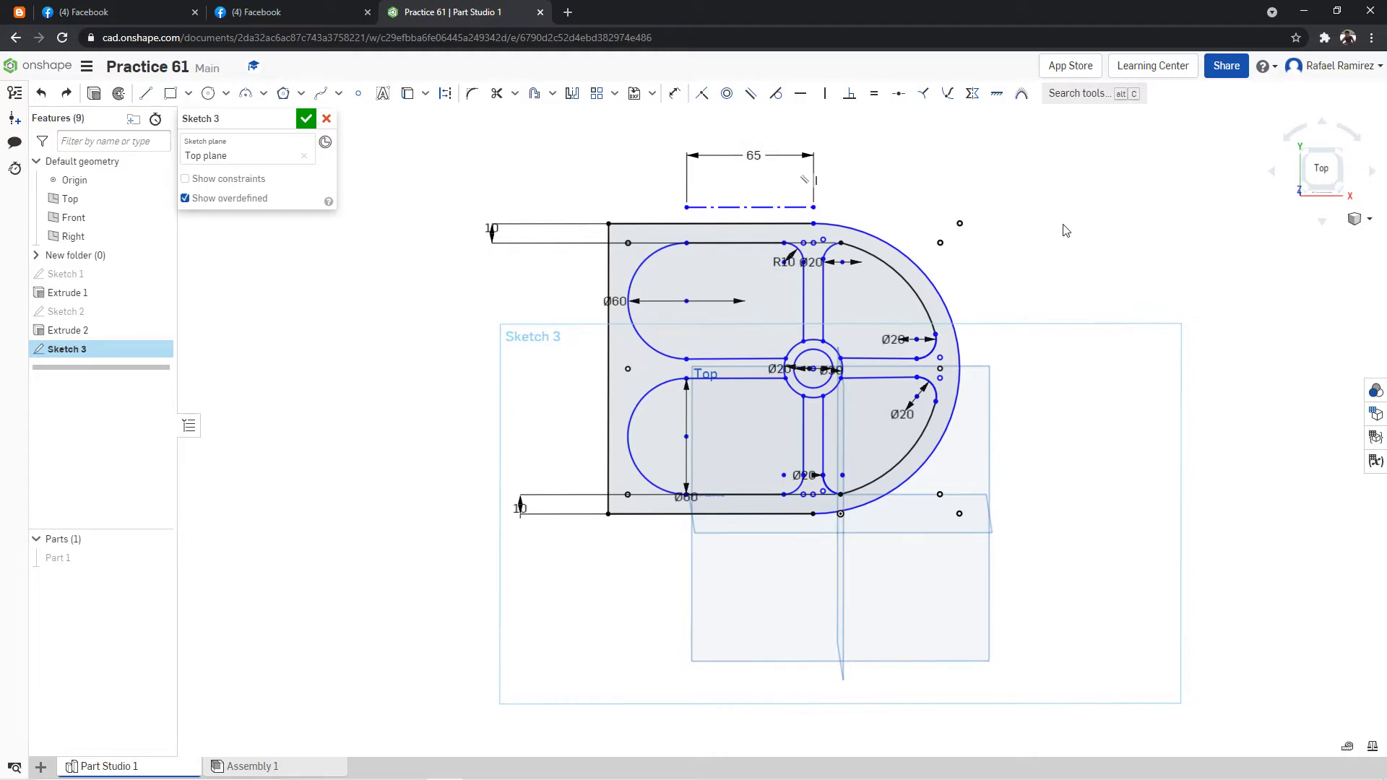
click(1303, 155)
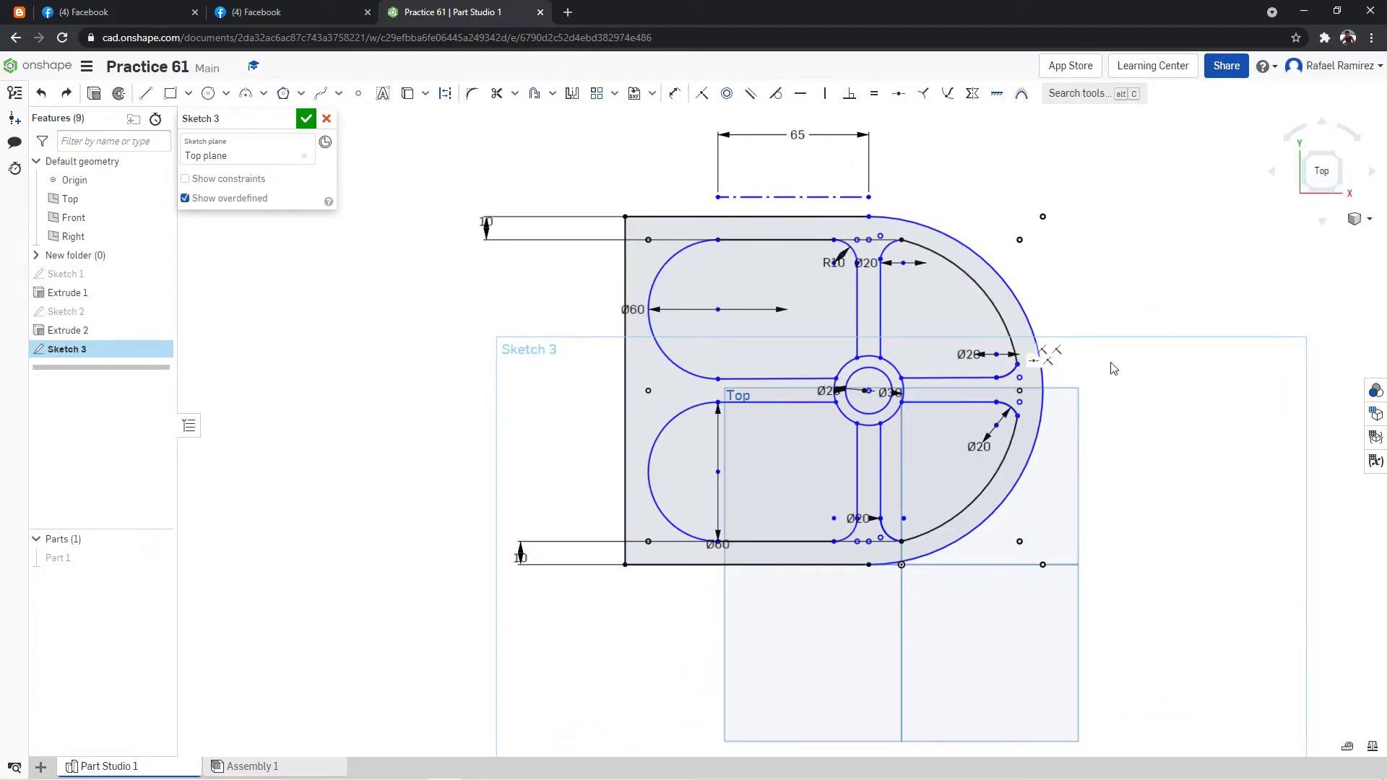
scroll(1127, 350, up, 1)
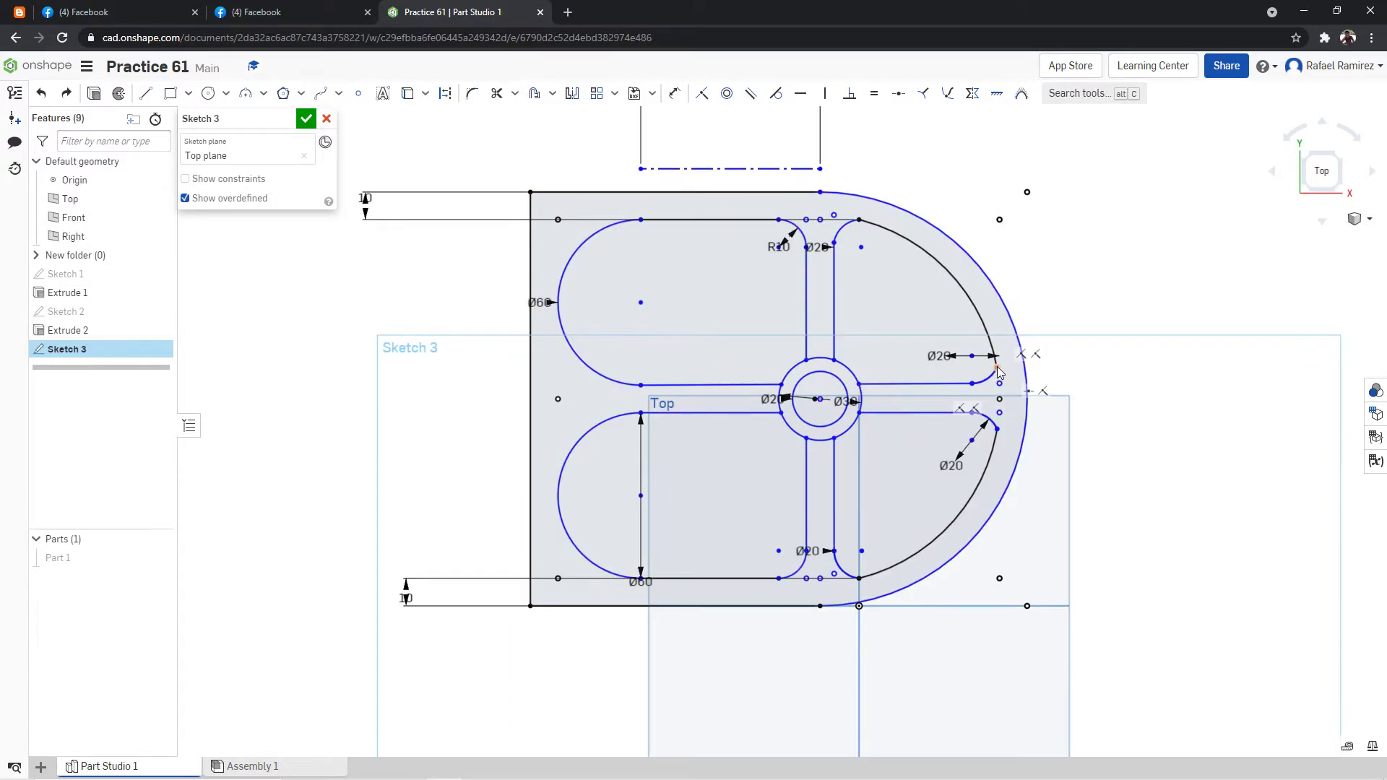
Apply tangent constraints between the large curved edges and the corner arcs beside the horizontal rib in both right pockets.
click(776, 93)
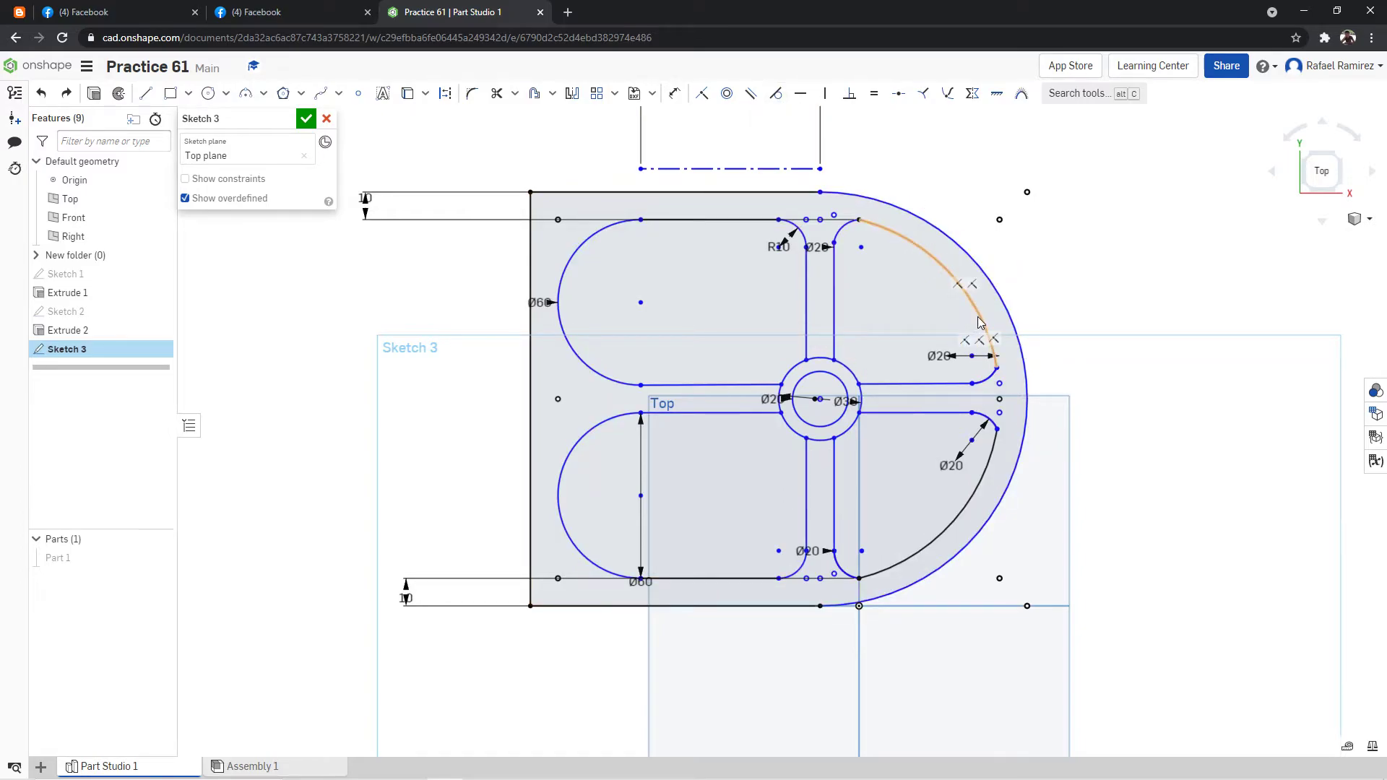
click(783, 103)
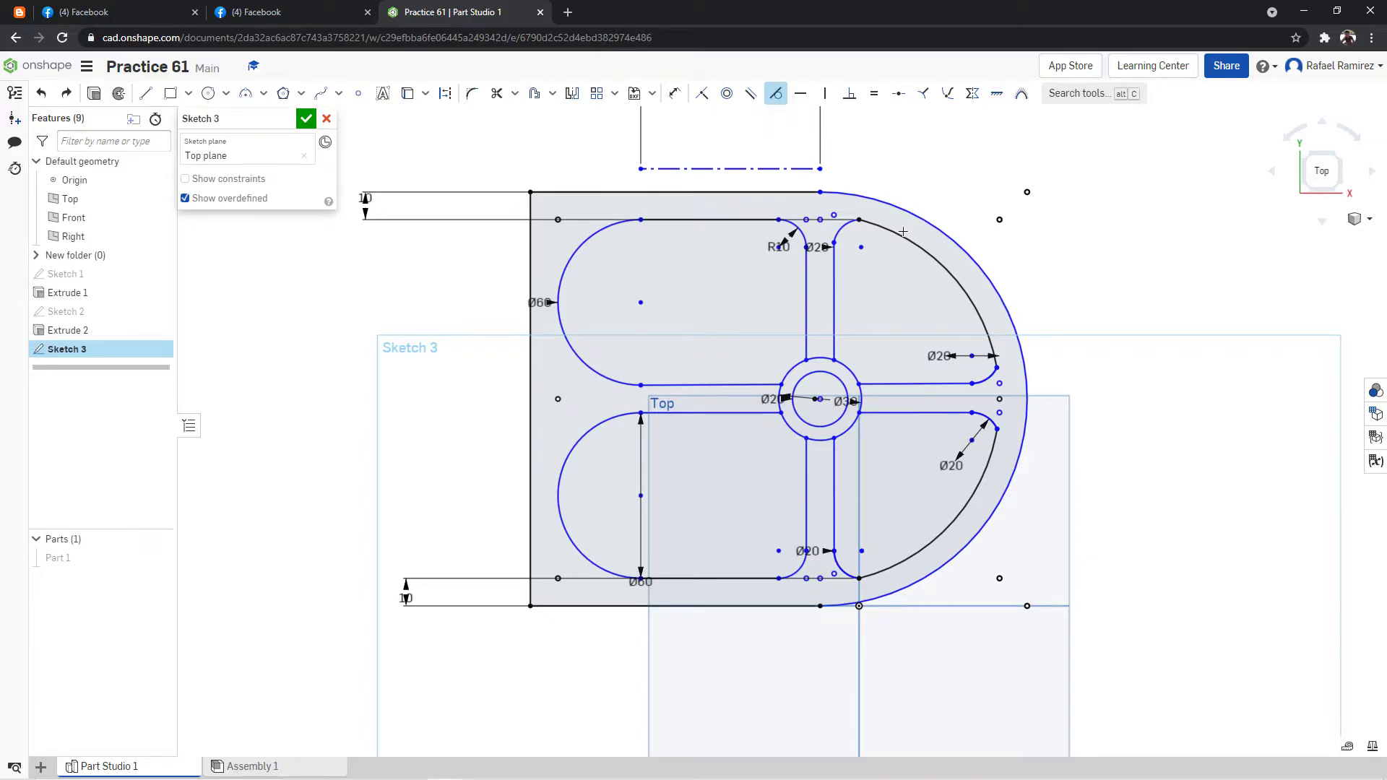
click(986, 321)
click(991, 376)
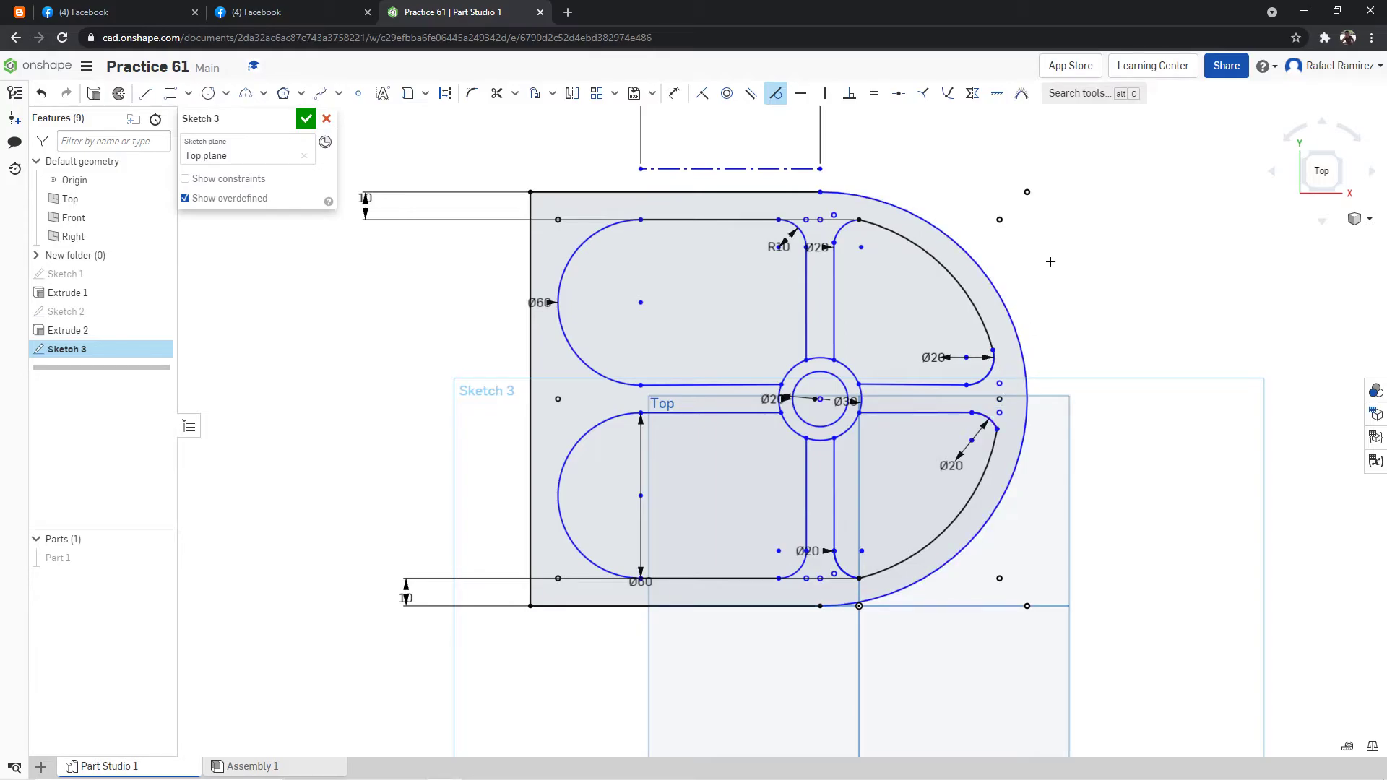
click(992, 421)
click(994, 449)
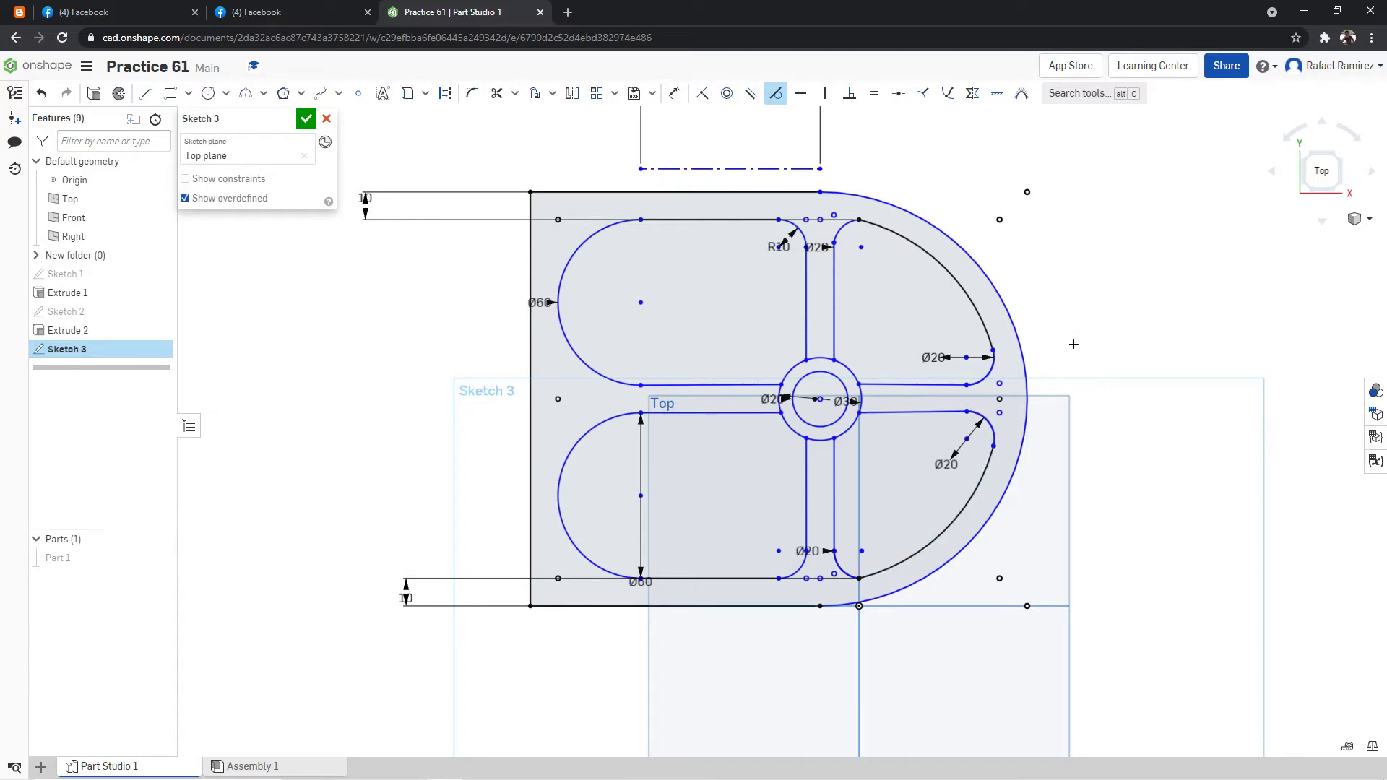
click(776, 94)
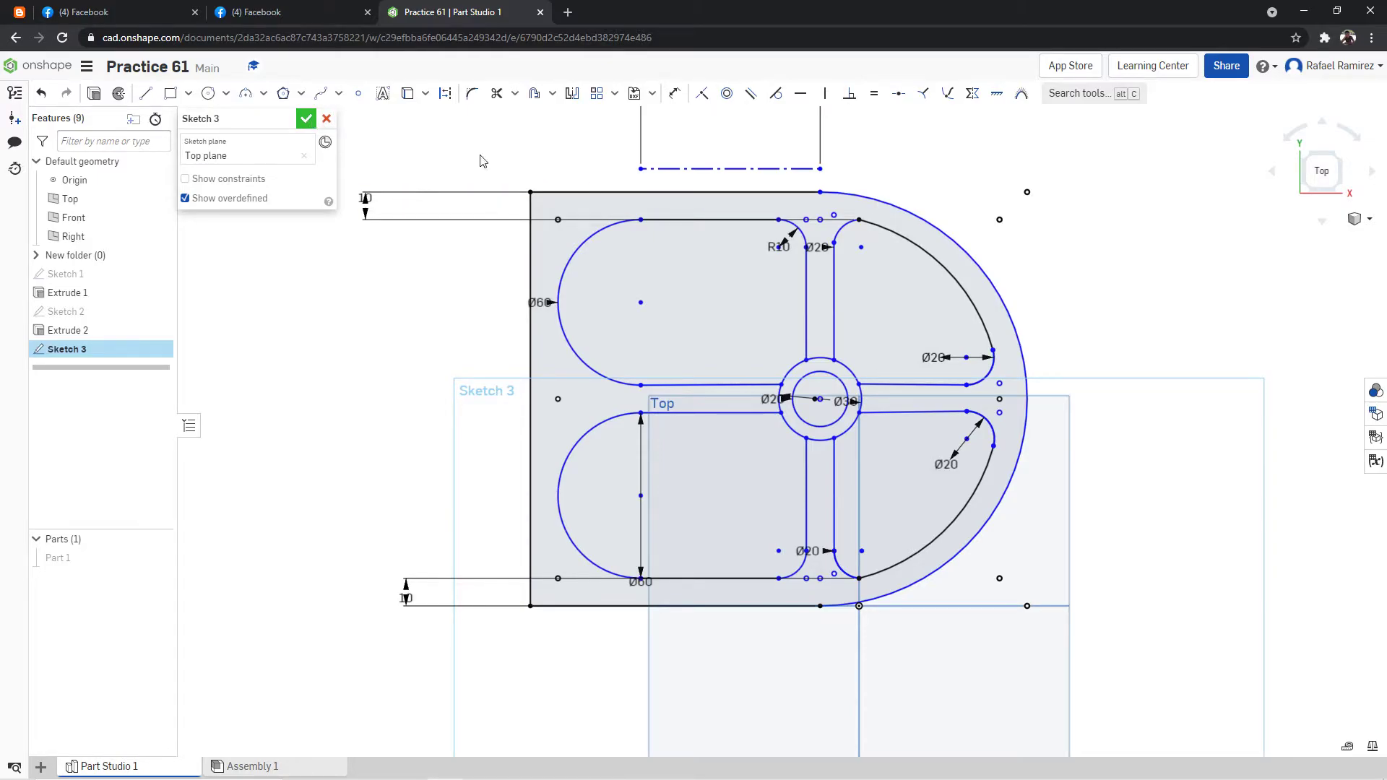
Finish the pocket sketch and compare its top view with the reference drawing.
right_click(1176, 325)
click(1203, 392)
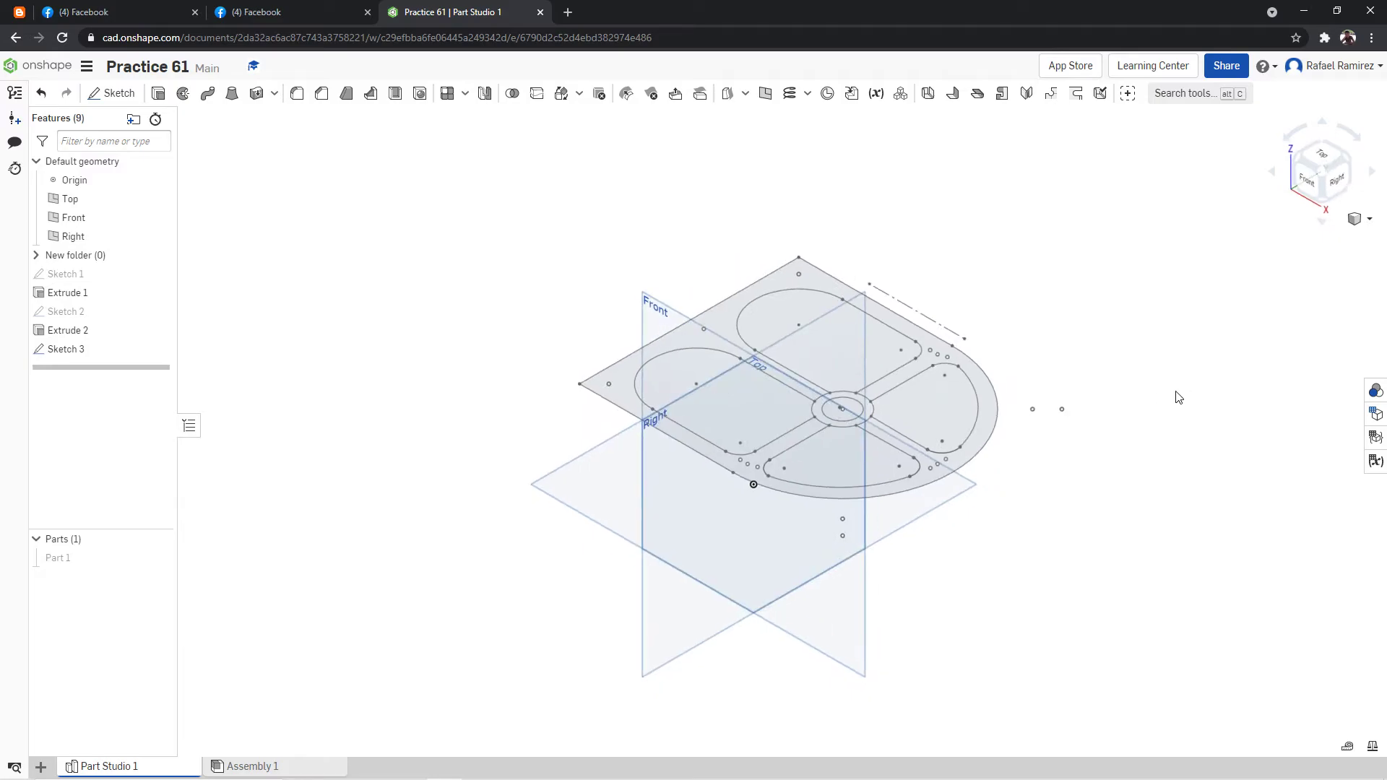
click(1322, 162)
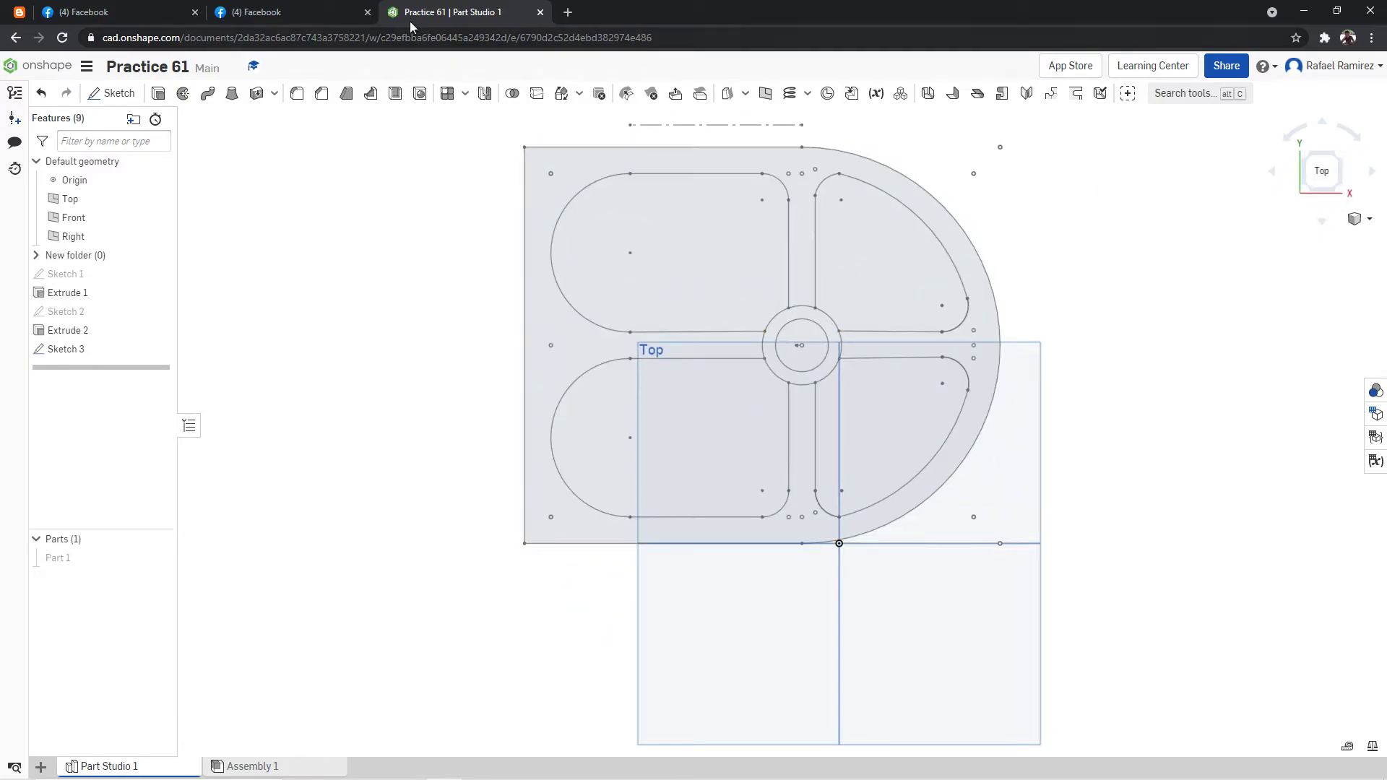
click(348, 11)
click(460, 11)
click(348, 12)
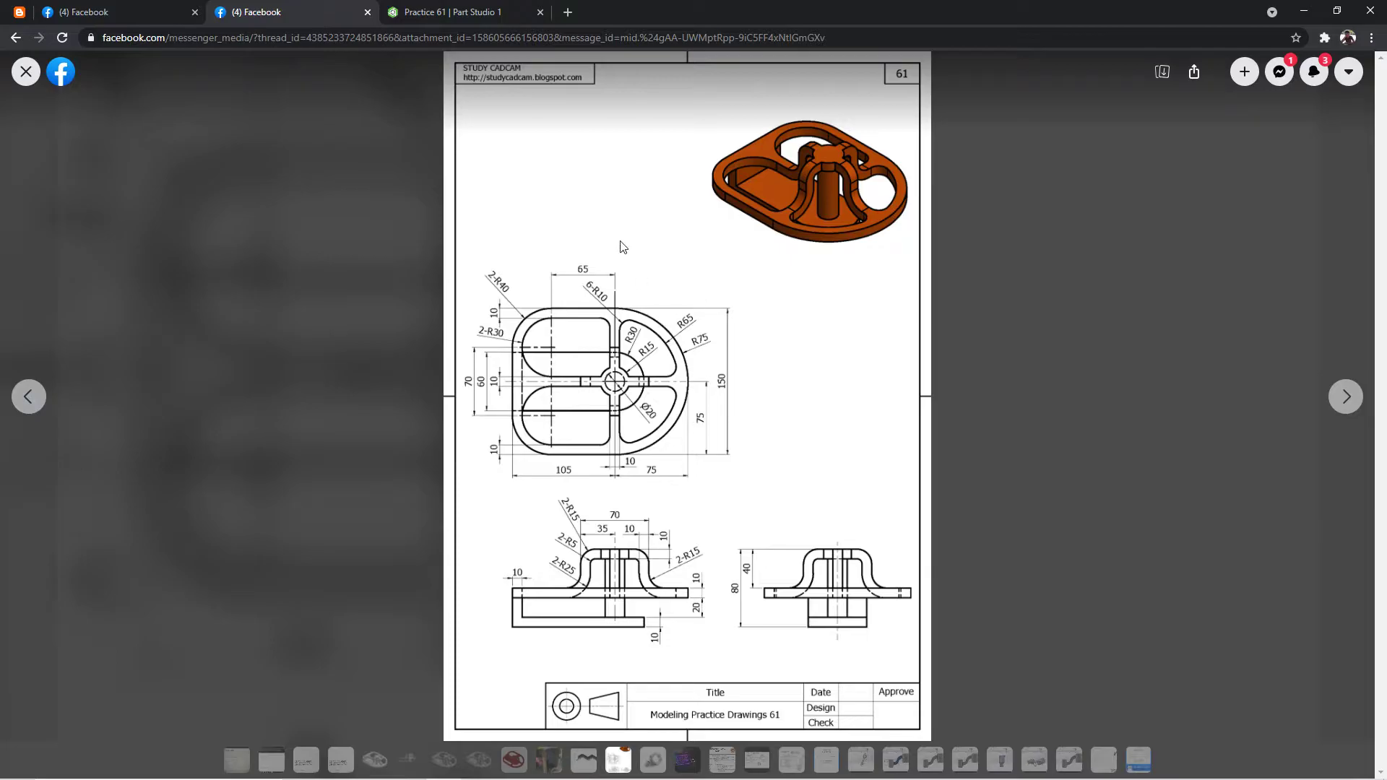
click(455, 12)
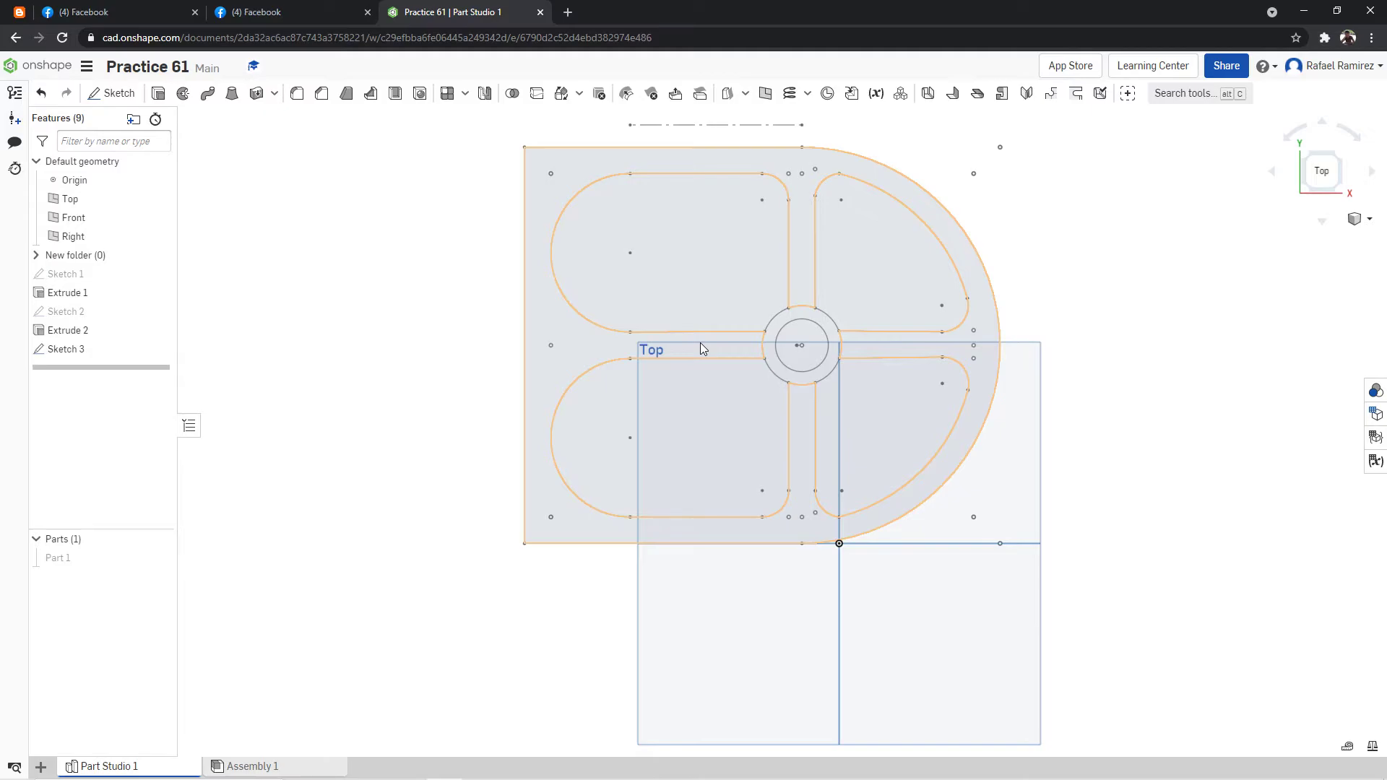
Extrude the ribbed plate region of Sketch 3 upward by 10 mm, checking the thickness against the reference drawing.
key(shift+e)
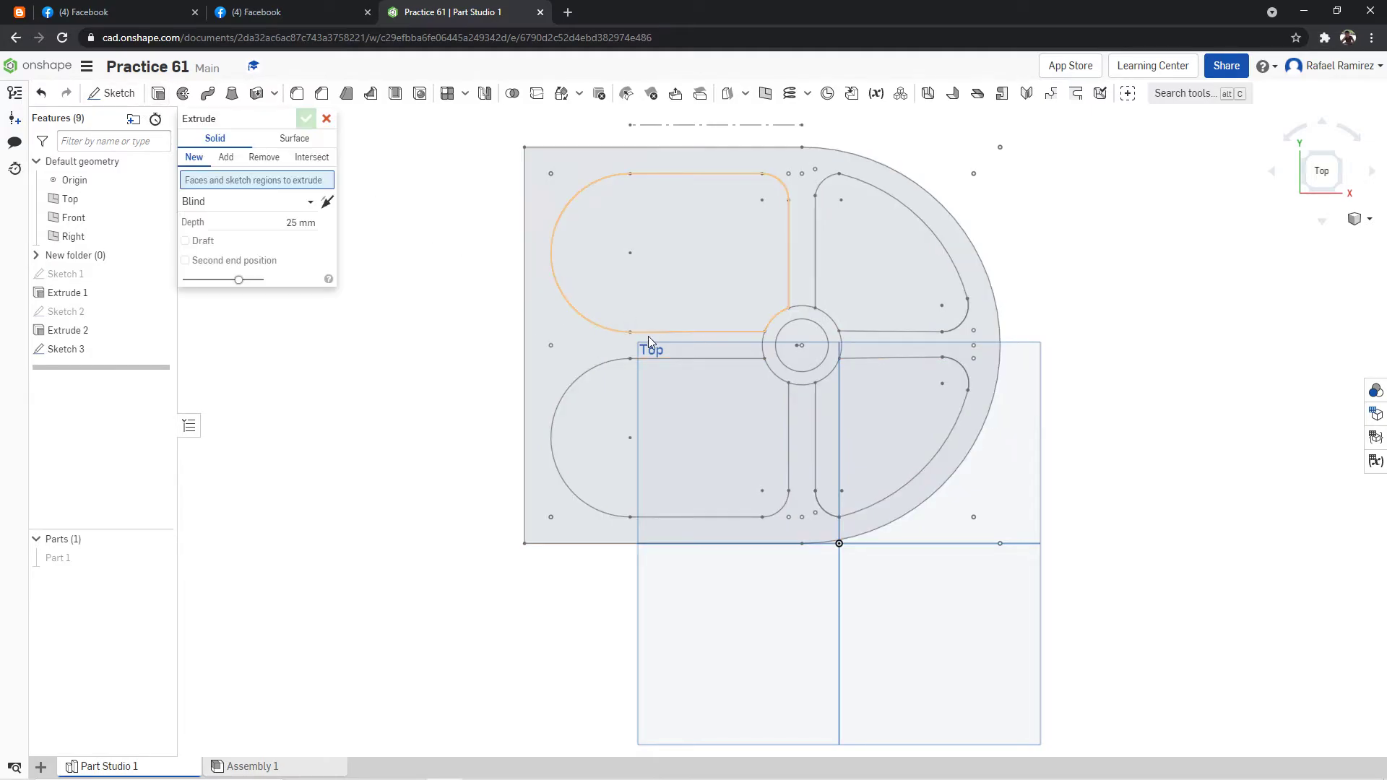
click(783, 347)
right_drag(1219, 388, 1229, 237)
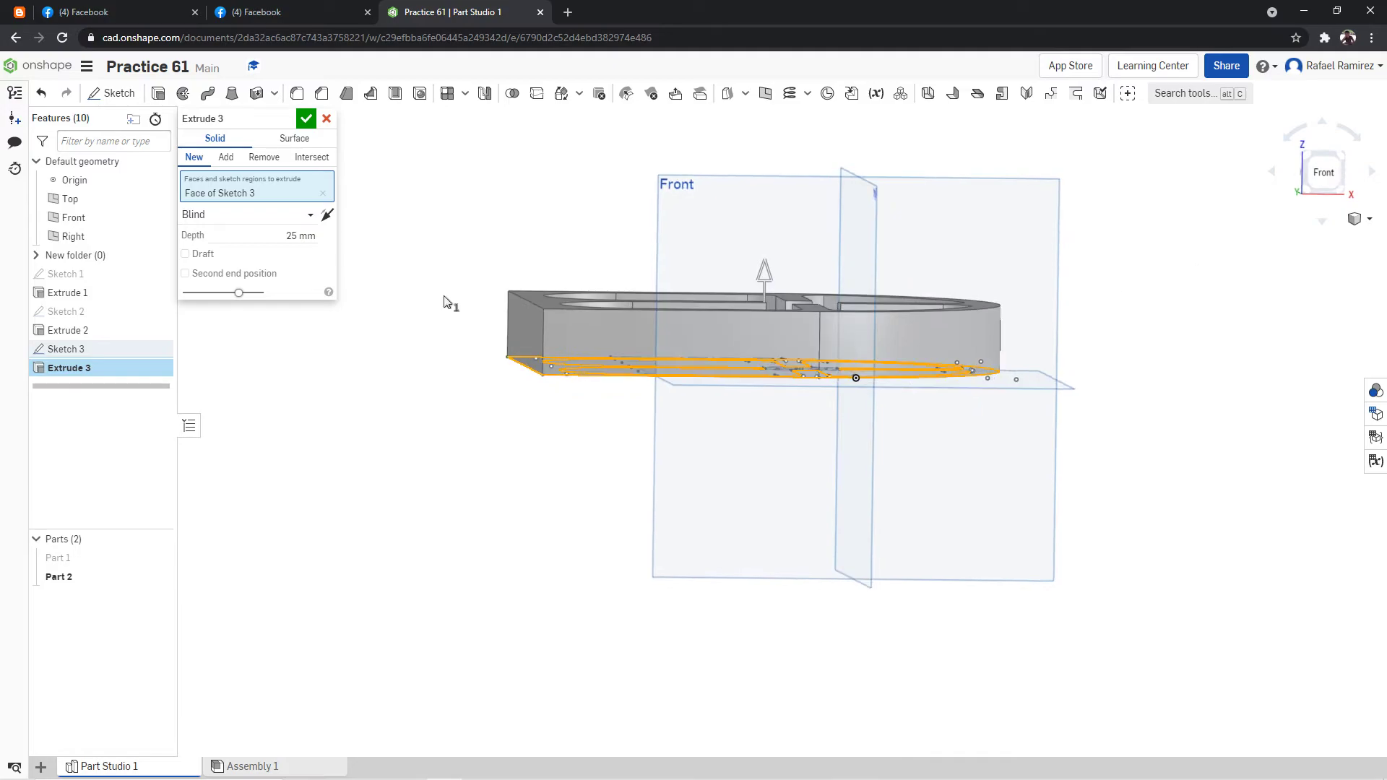
click(1323, 173)
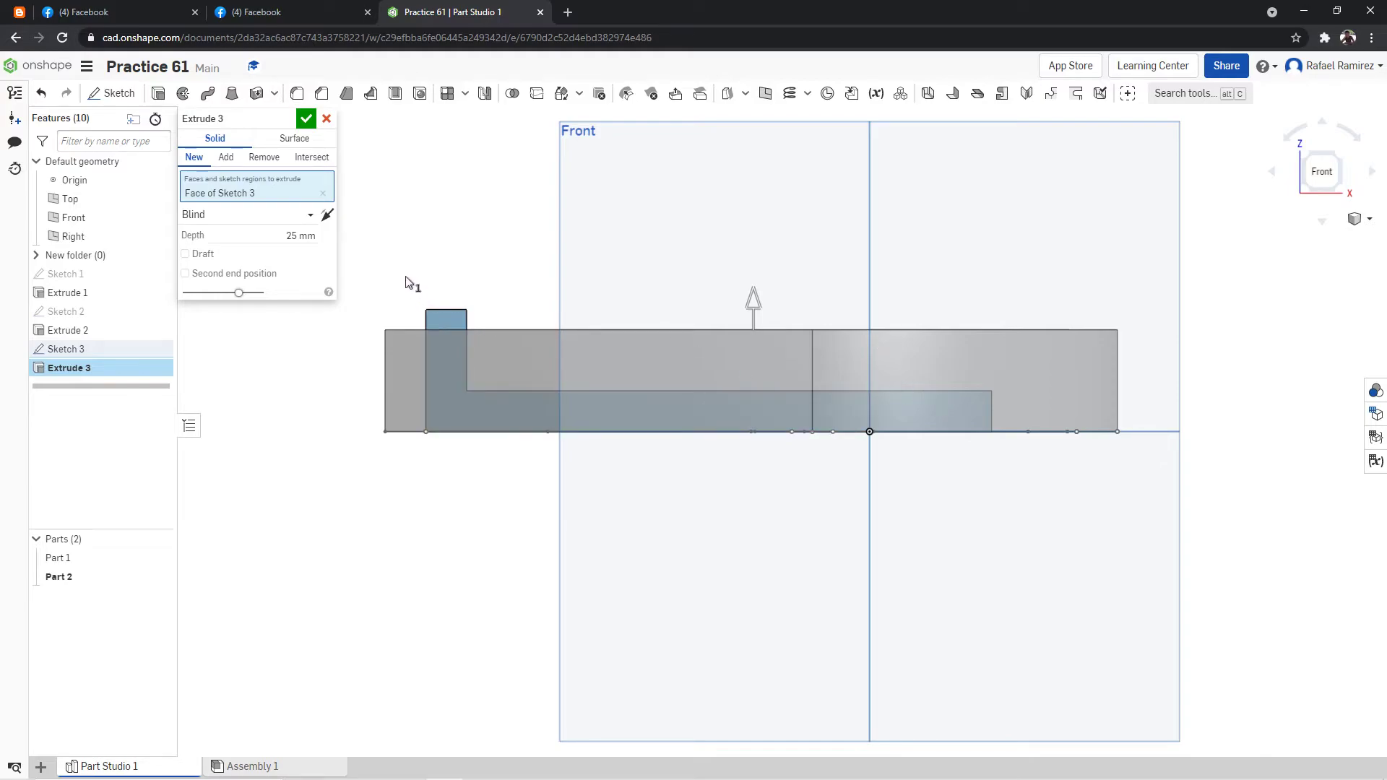
double_click(307, 238)
click(299, 9)
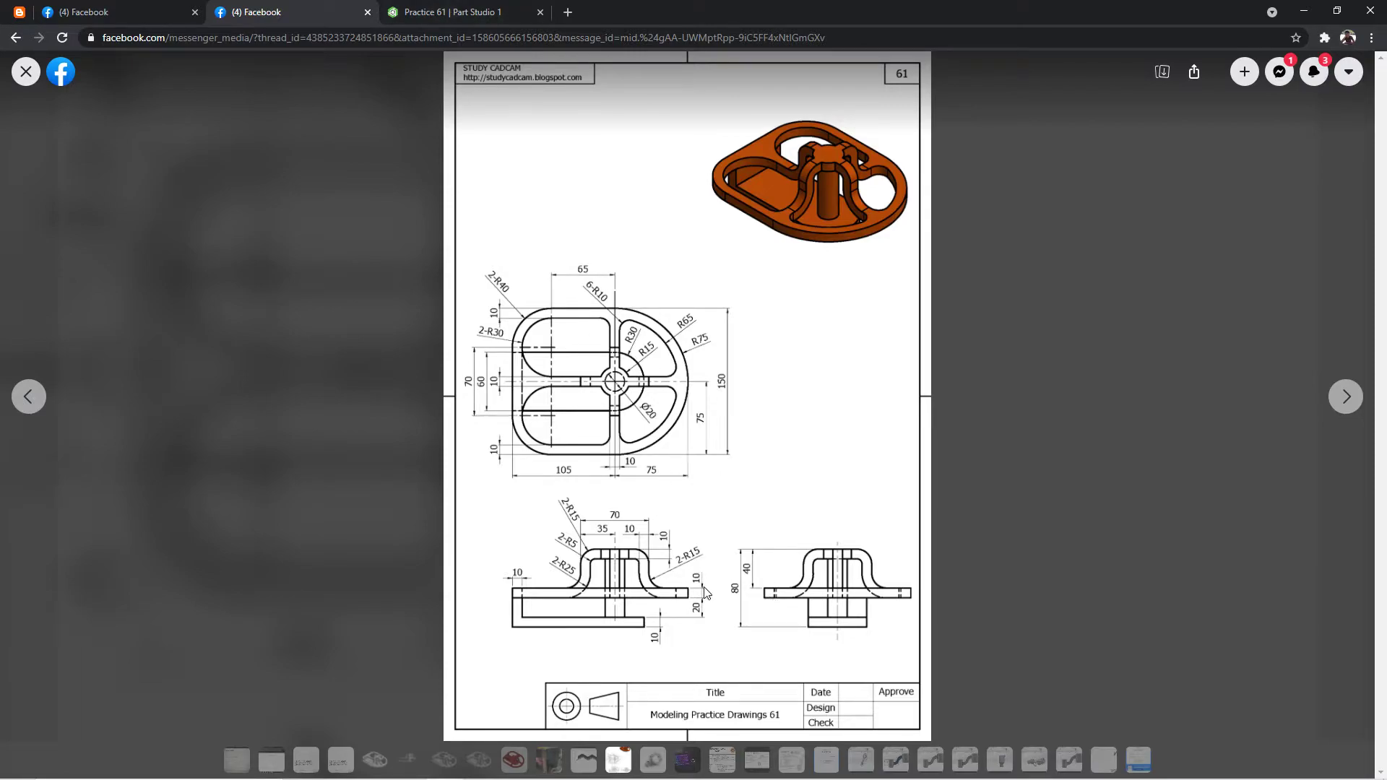
click(473, 10)
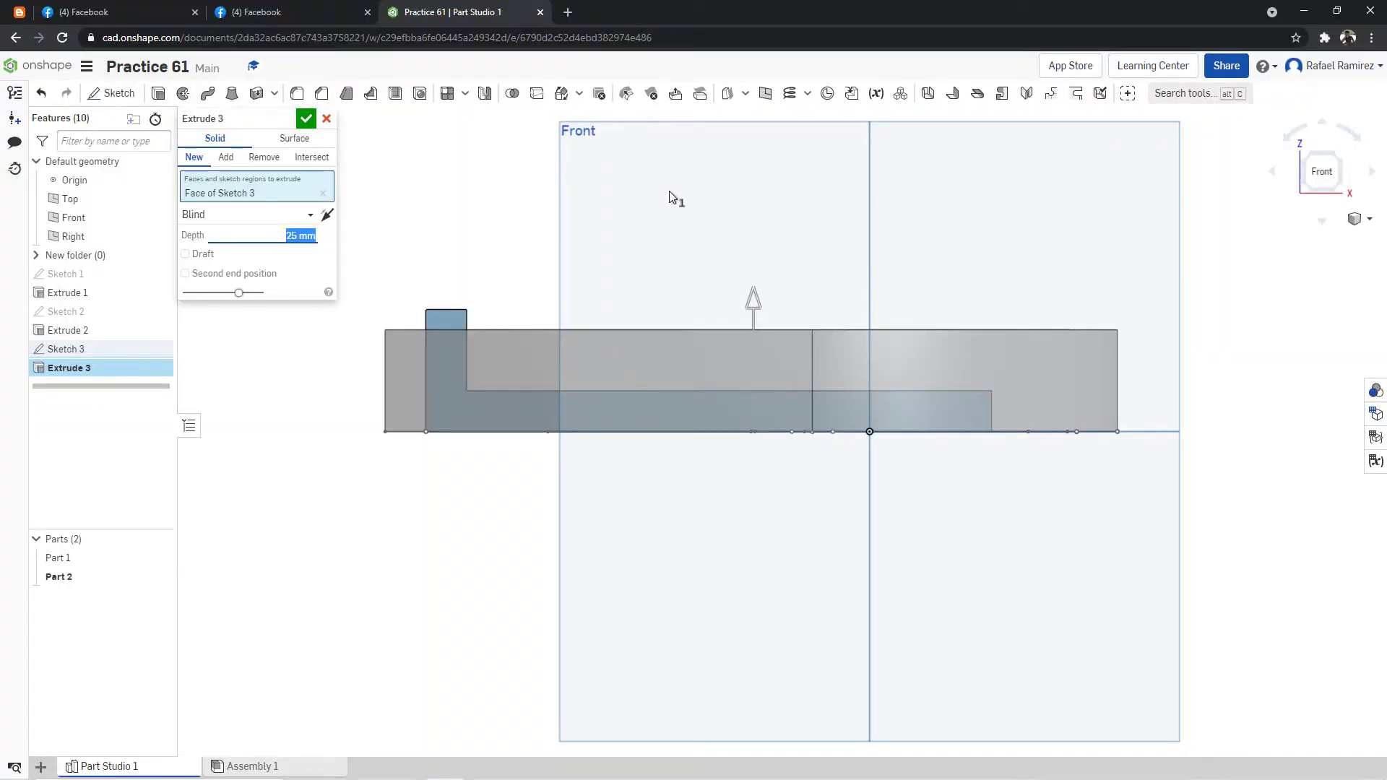
text(0)
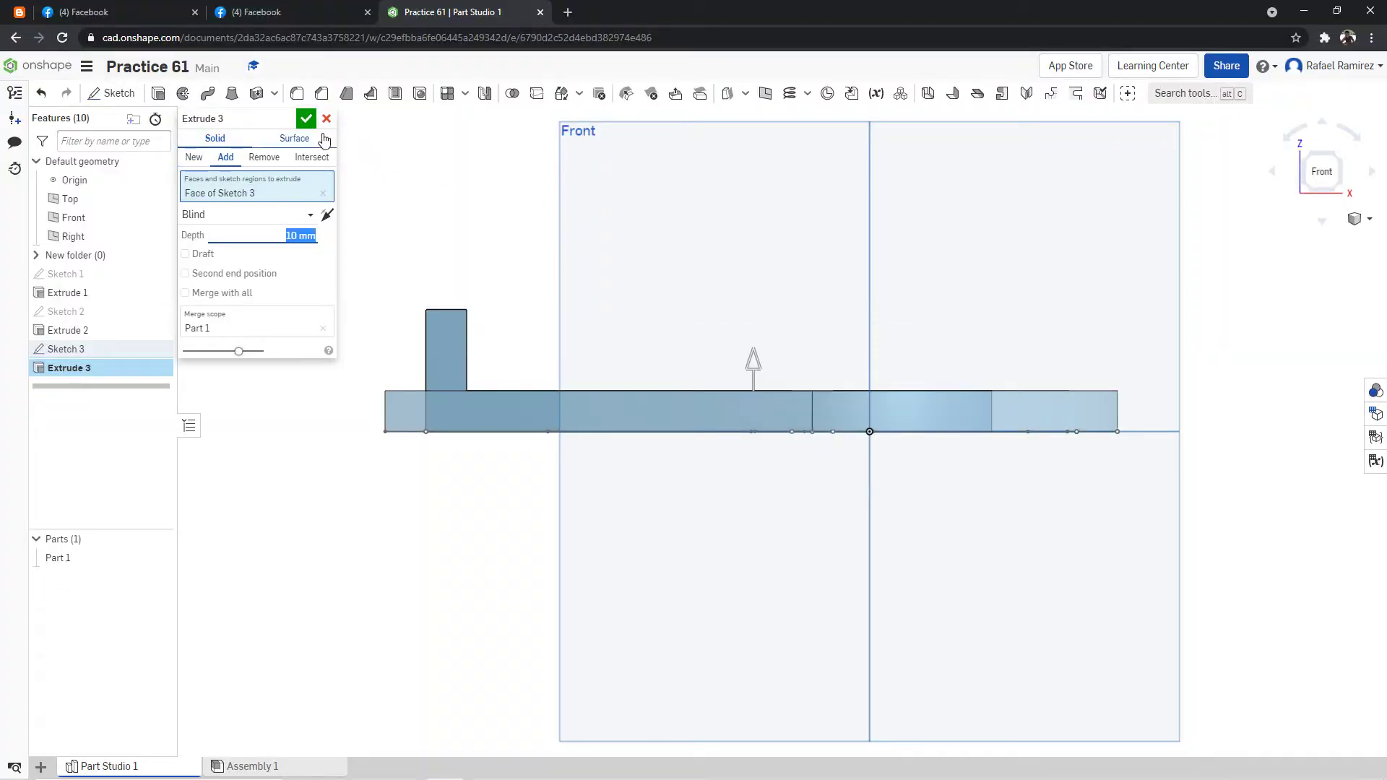
click(306, 119)
Edit the ribbed plate's extrusion so that it creates a new separate part.
right_click(88, 368)
click(108, 388)
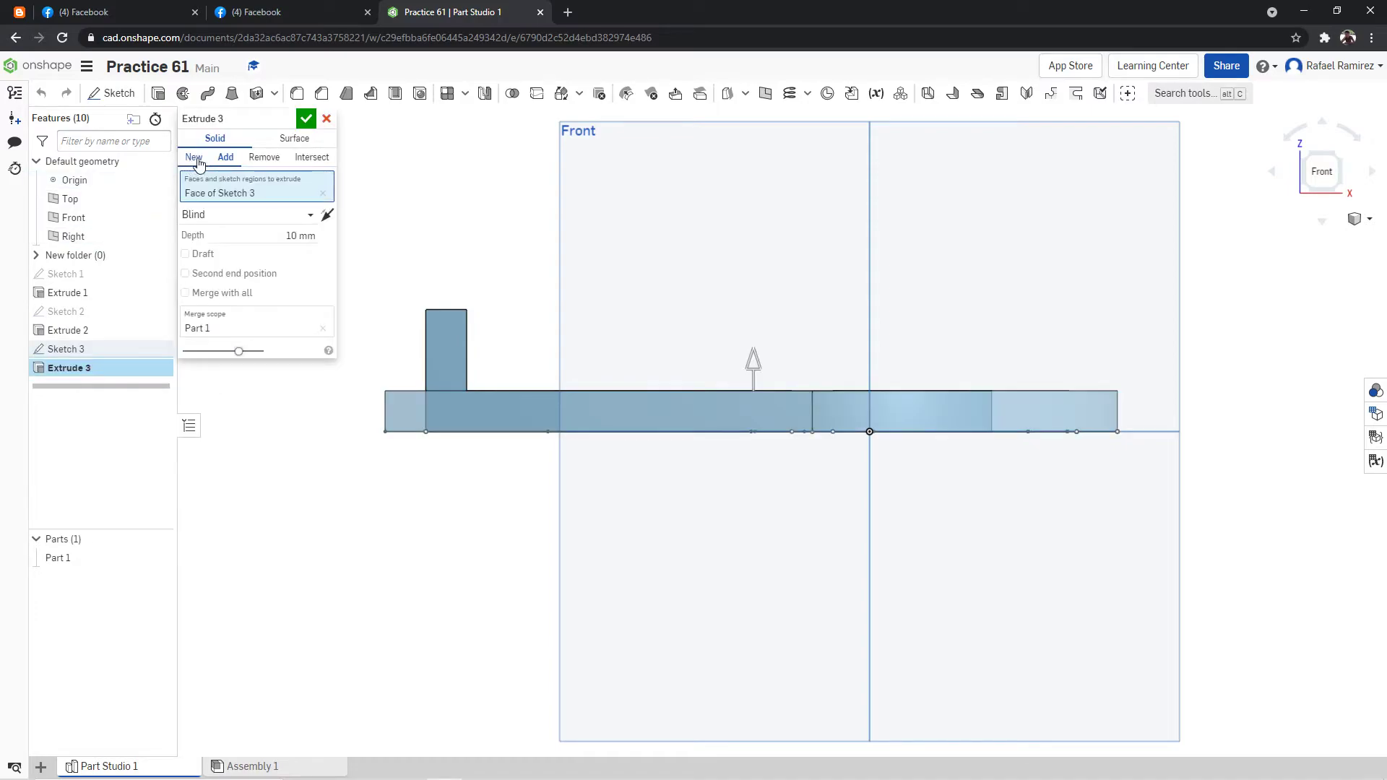
click(195, 157)
click(307, 119)
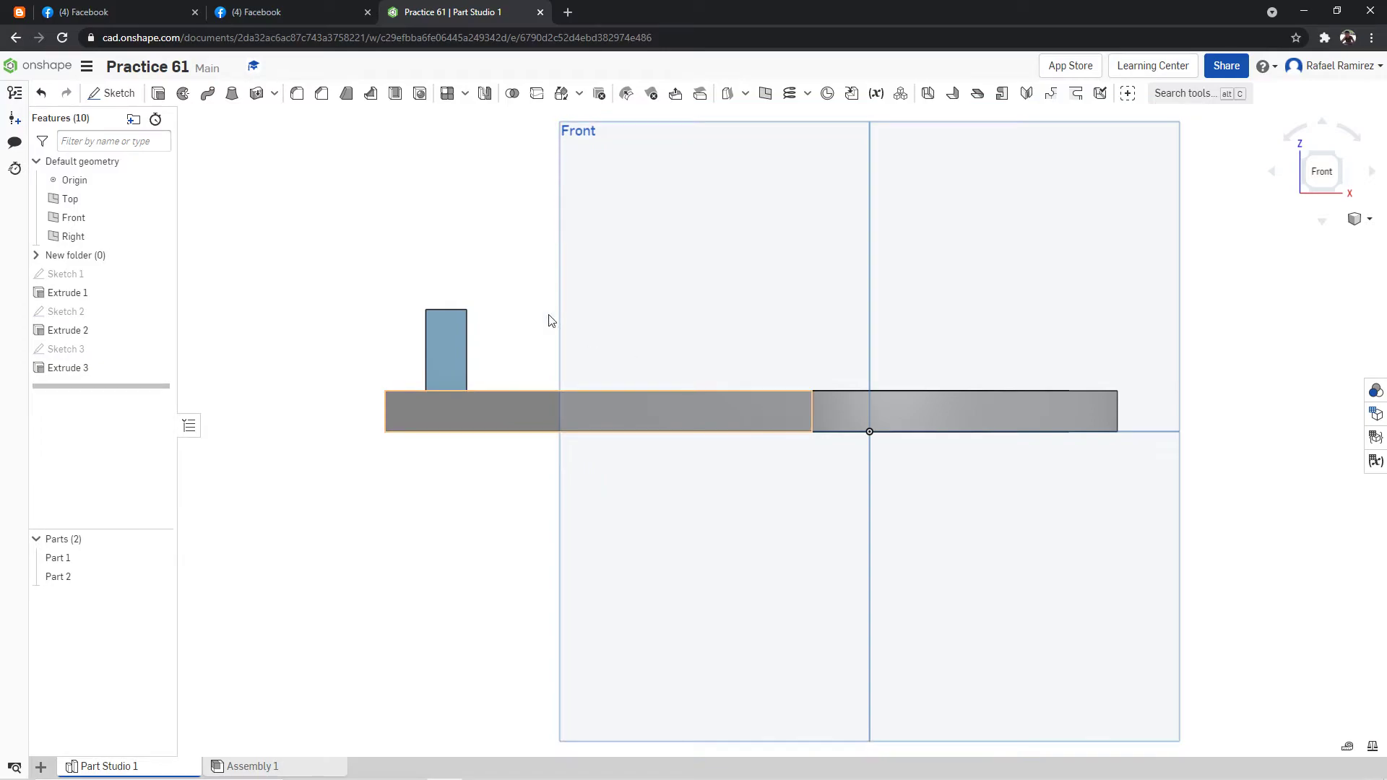
Examine how the ribbed plate lines up with the base and its upright wall from several views, temporarily hiding Part 2.
mouse_move(644, 294)
right_down()
mouse_move(644, 318)
mouse_move(645, 290)
right_up()
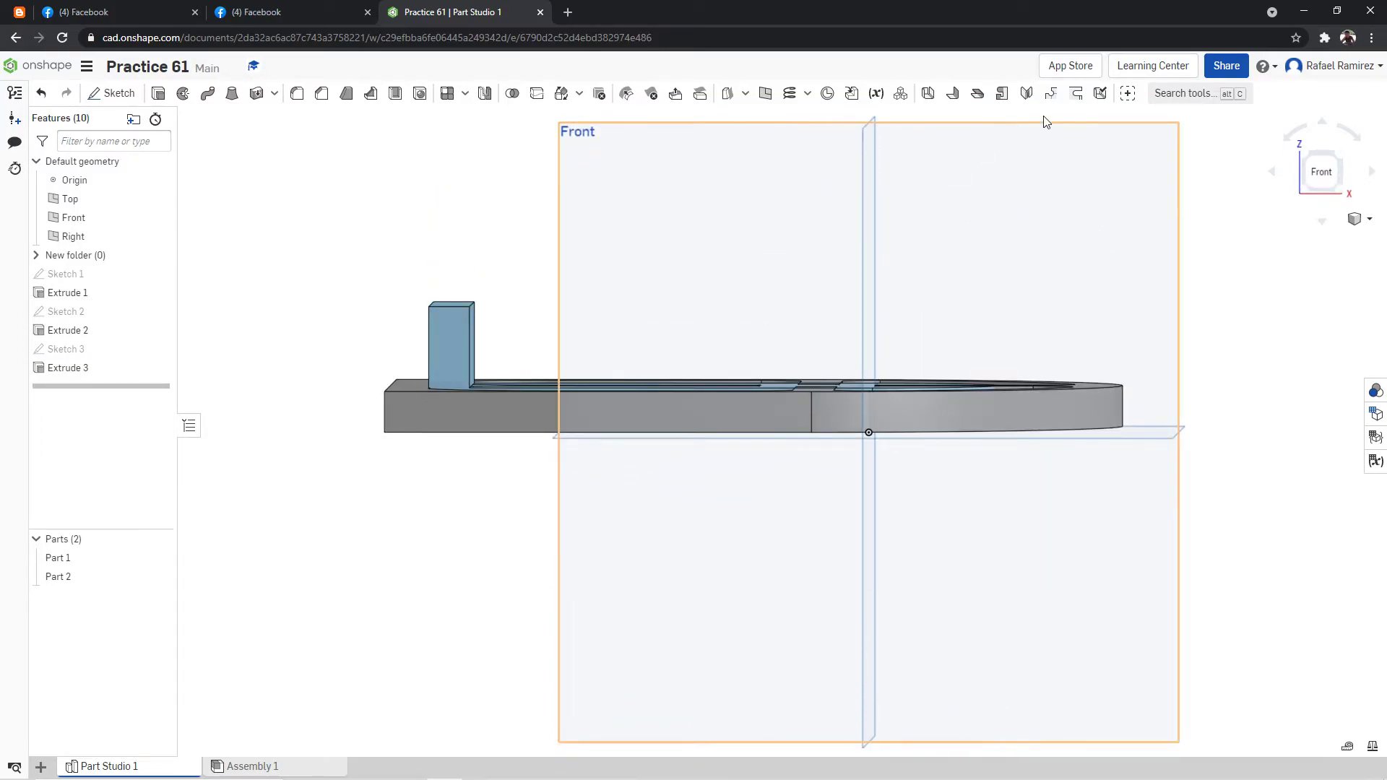
click(1319, 171)
right_drag(1093, 207, 1084, 254)
click(1334, 161)
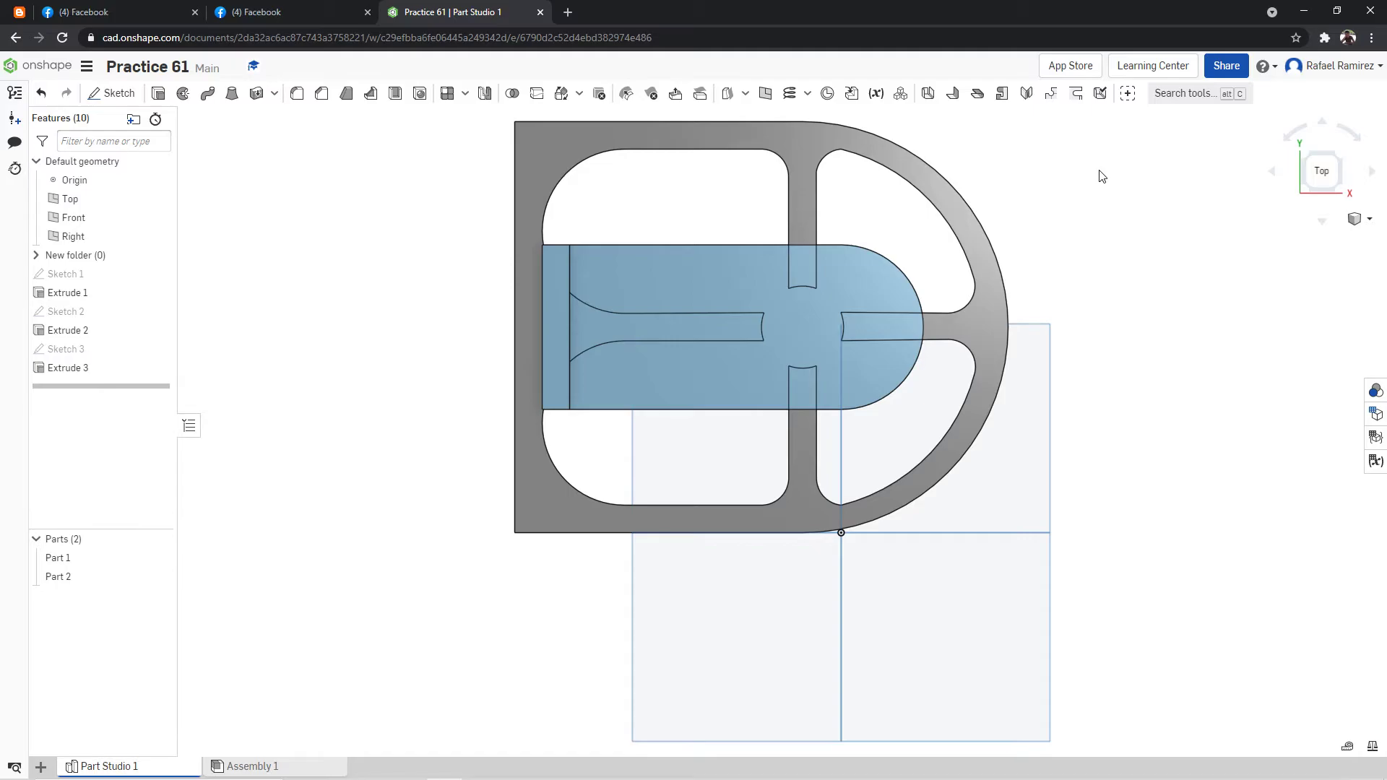
right_drag(1083, 195, 1081, 175)
click(1308, 165)
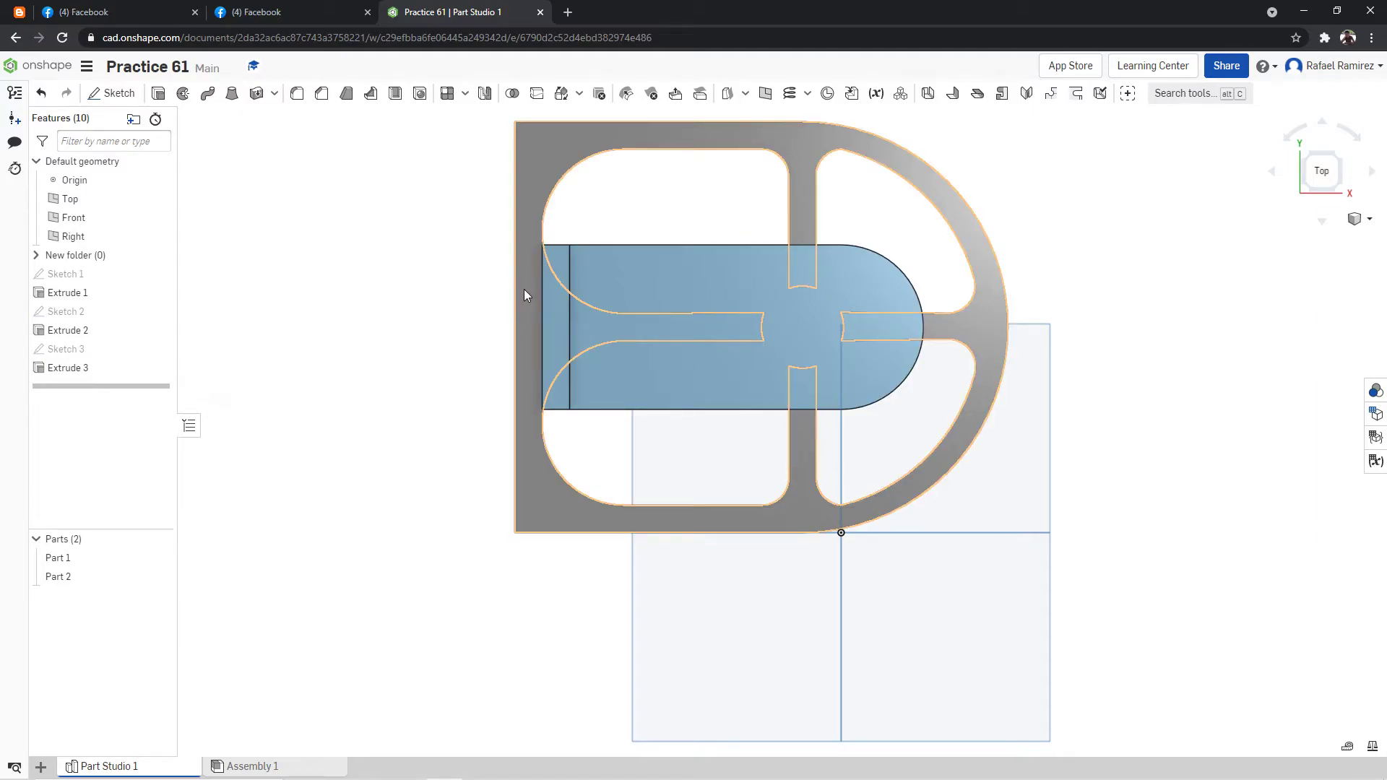
mouse_move(643, 232)
right_down()
mouse_move(676, 208)
mouse_move(656, 214)
right_up()
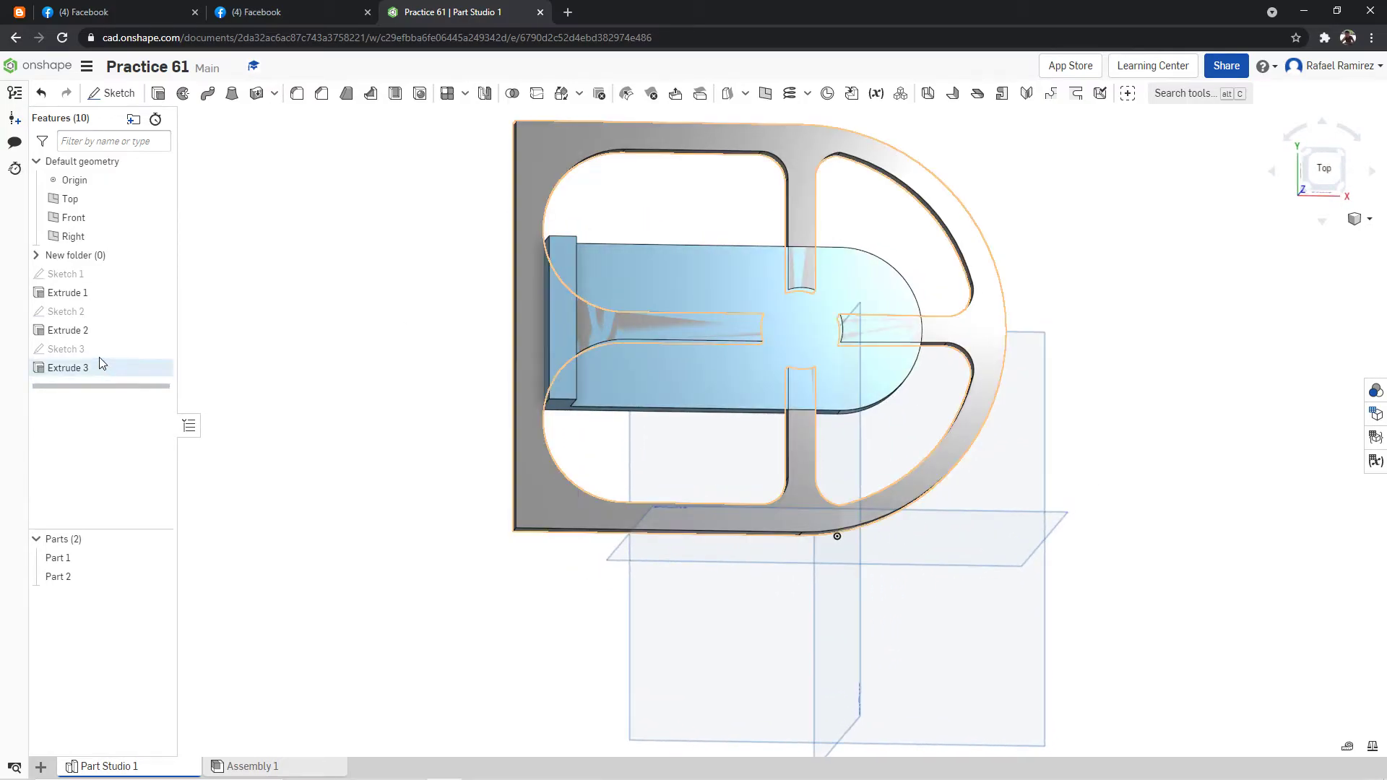
mouse_move(277, 287)
right_down()
mouse_move(356, 296)
mouse_move(237, 307)
right_up()
click(160, 576)
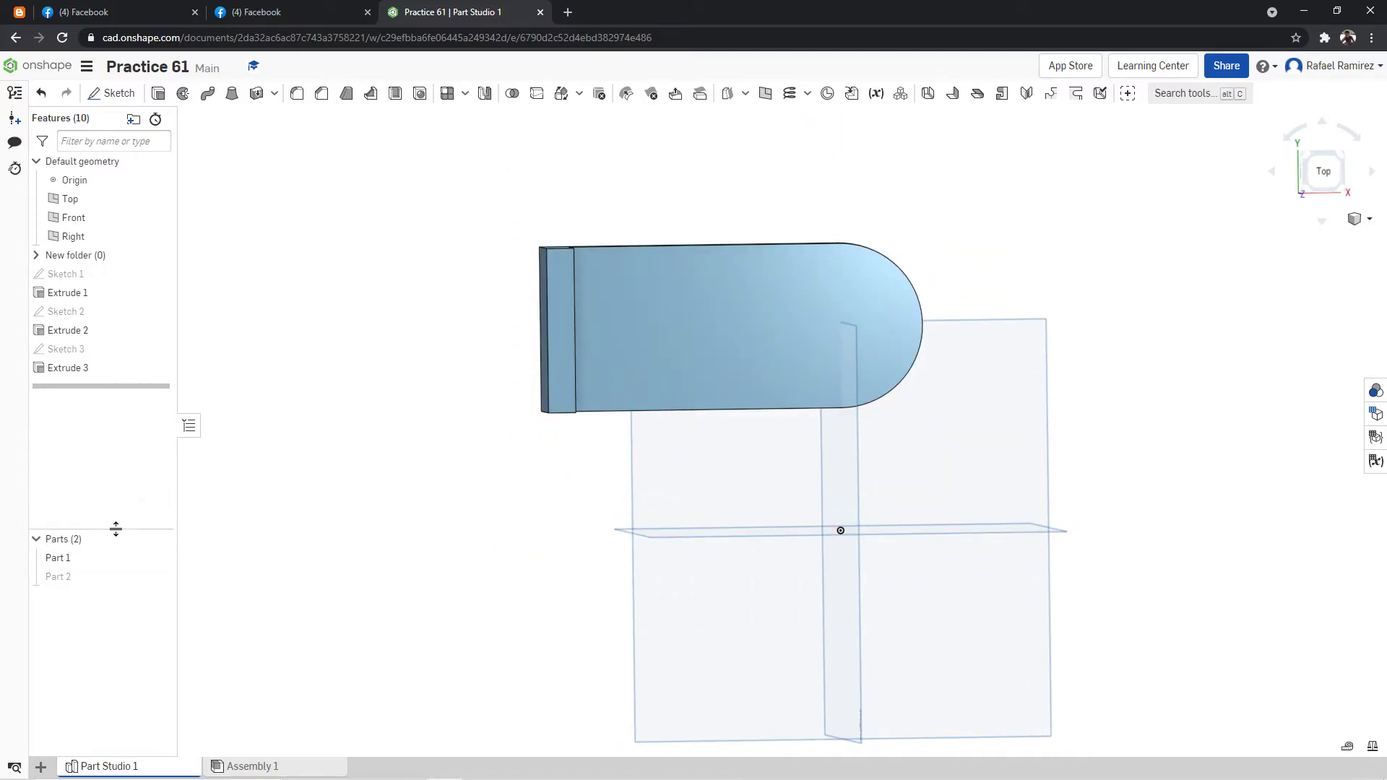
click(159, 576)
right_drag(319, 419, 757, 371)
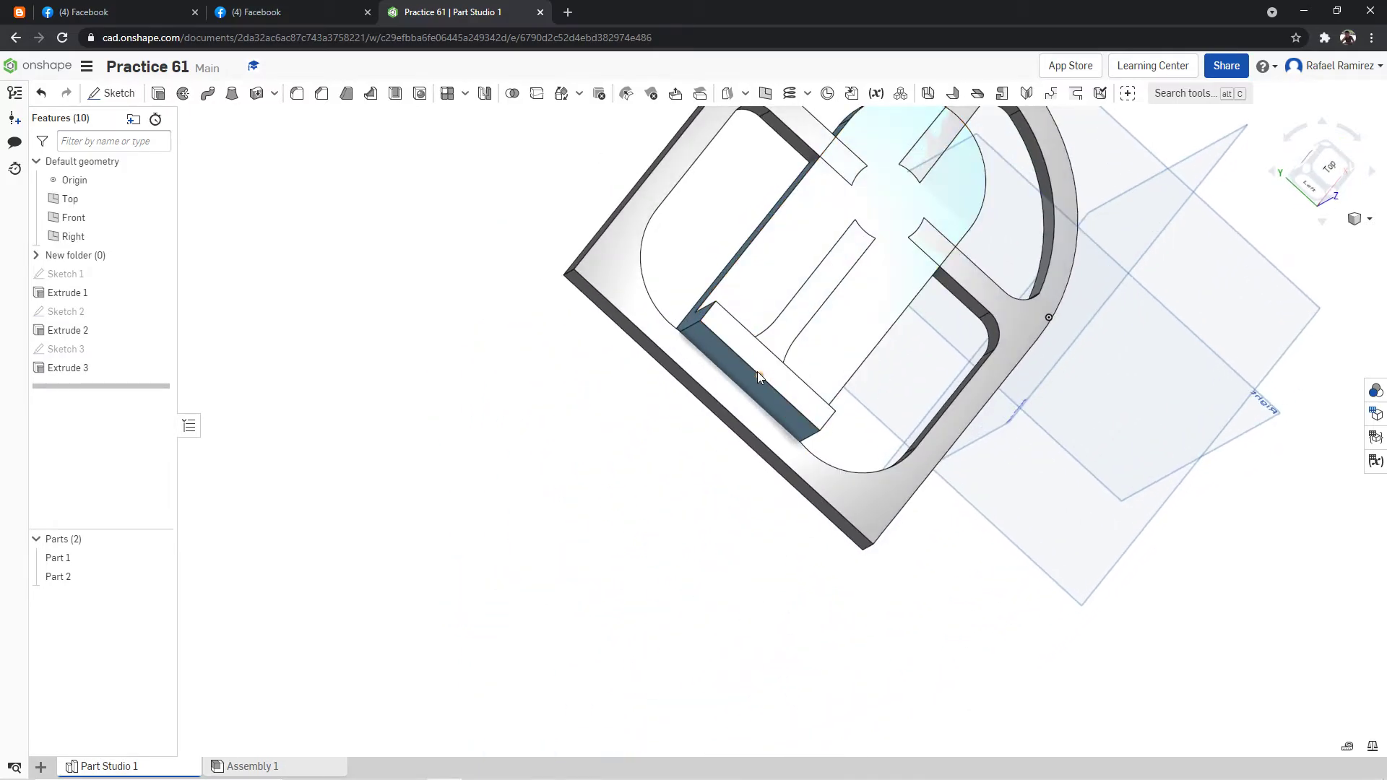
right_drag(842, 322, 947, 254)
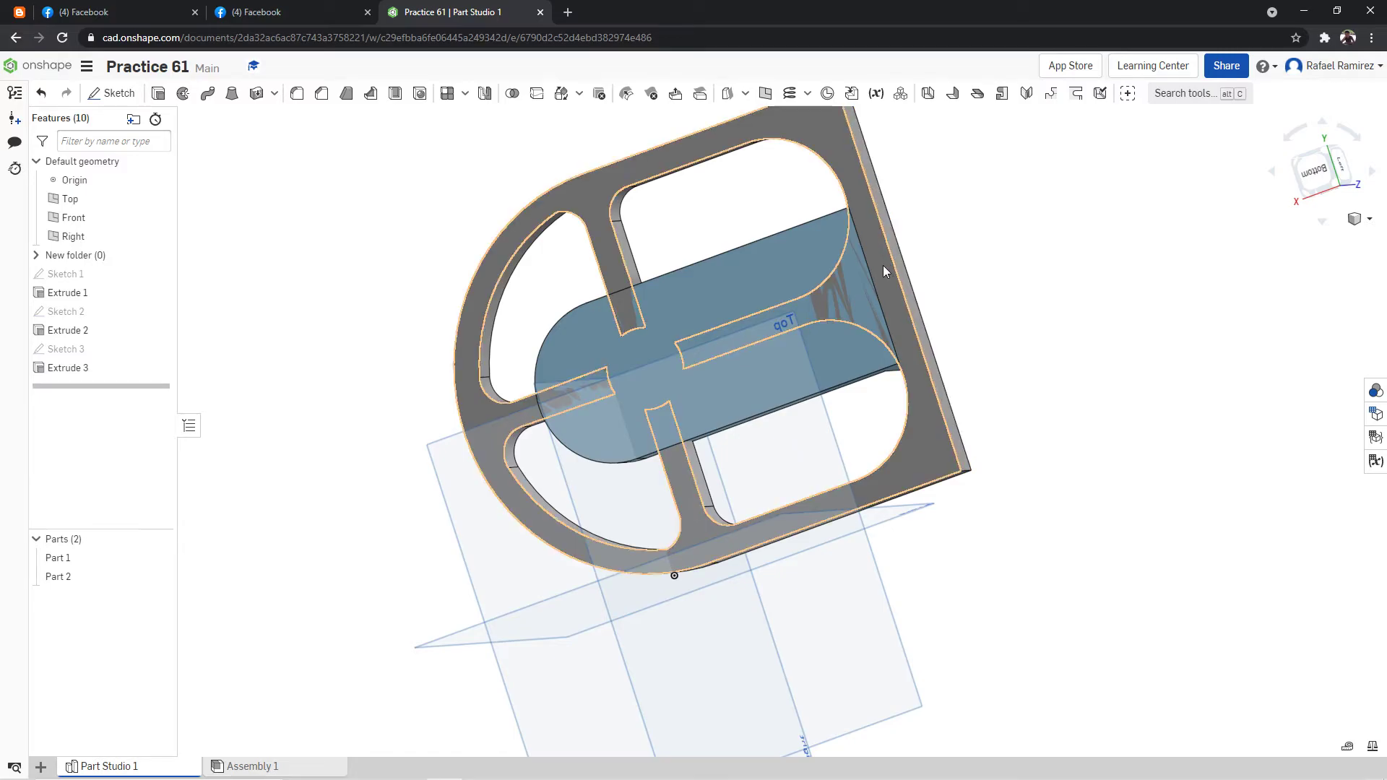
right_drag(913, 255, 1230, 204)
click(1313, 164)
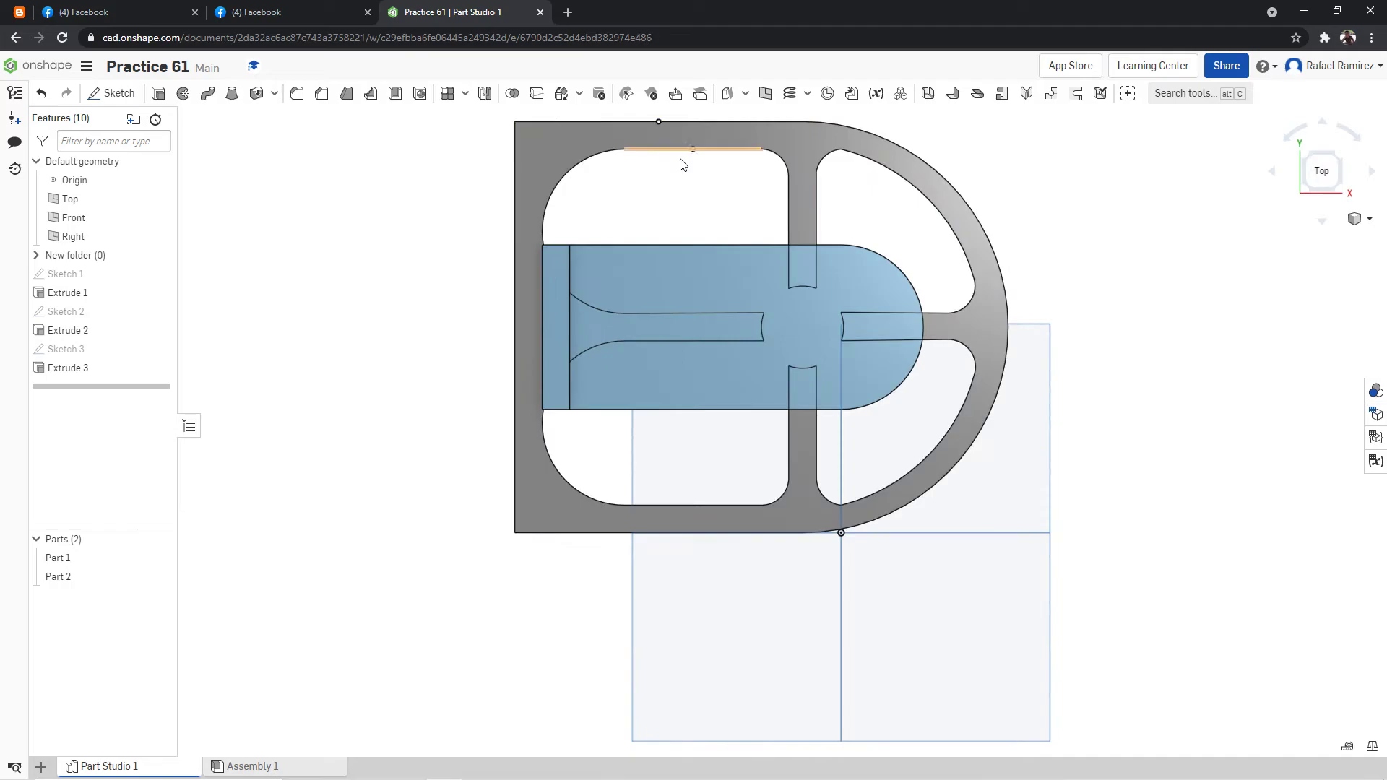
Thicken the outer end face of the base's upright wall by 10 mm, adding the material to Part 1.
click(1156, 92)
text(t)
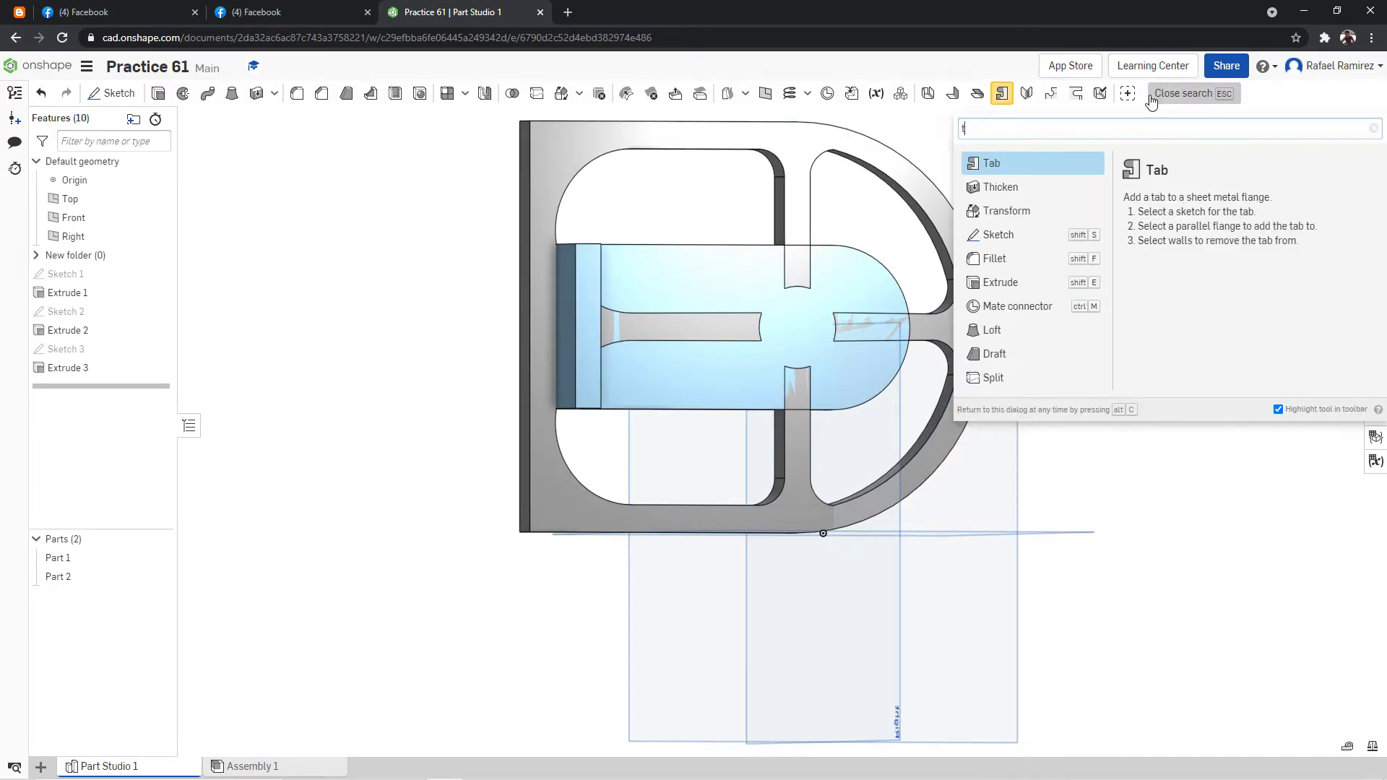
text(hick)
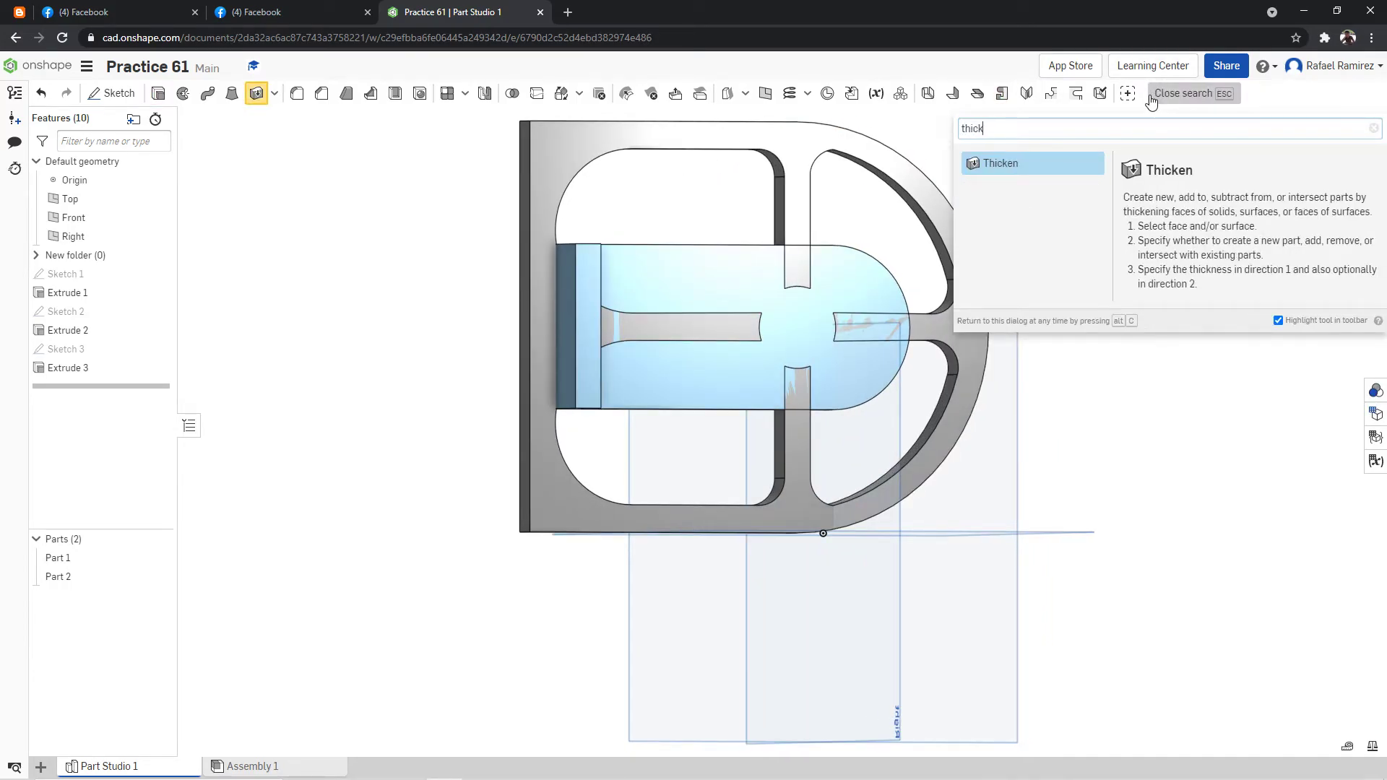
click(972, 172)
right_drag(970, 177, 1047, 162)
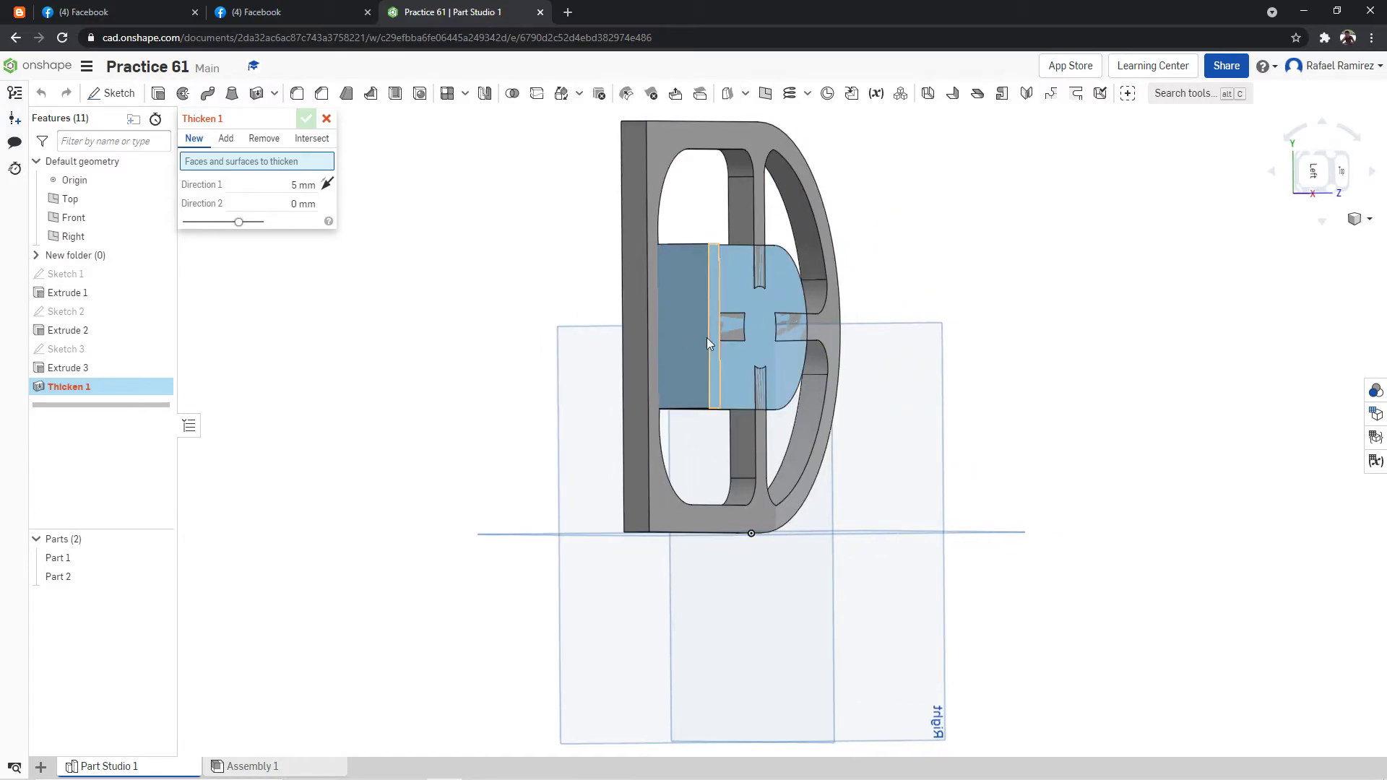
click(683, 334)
right_drag(982, 263, 880, 254)
click(311, 199)
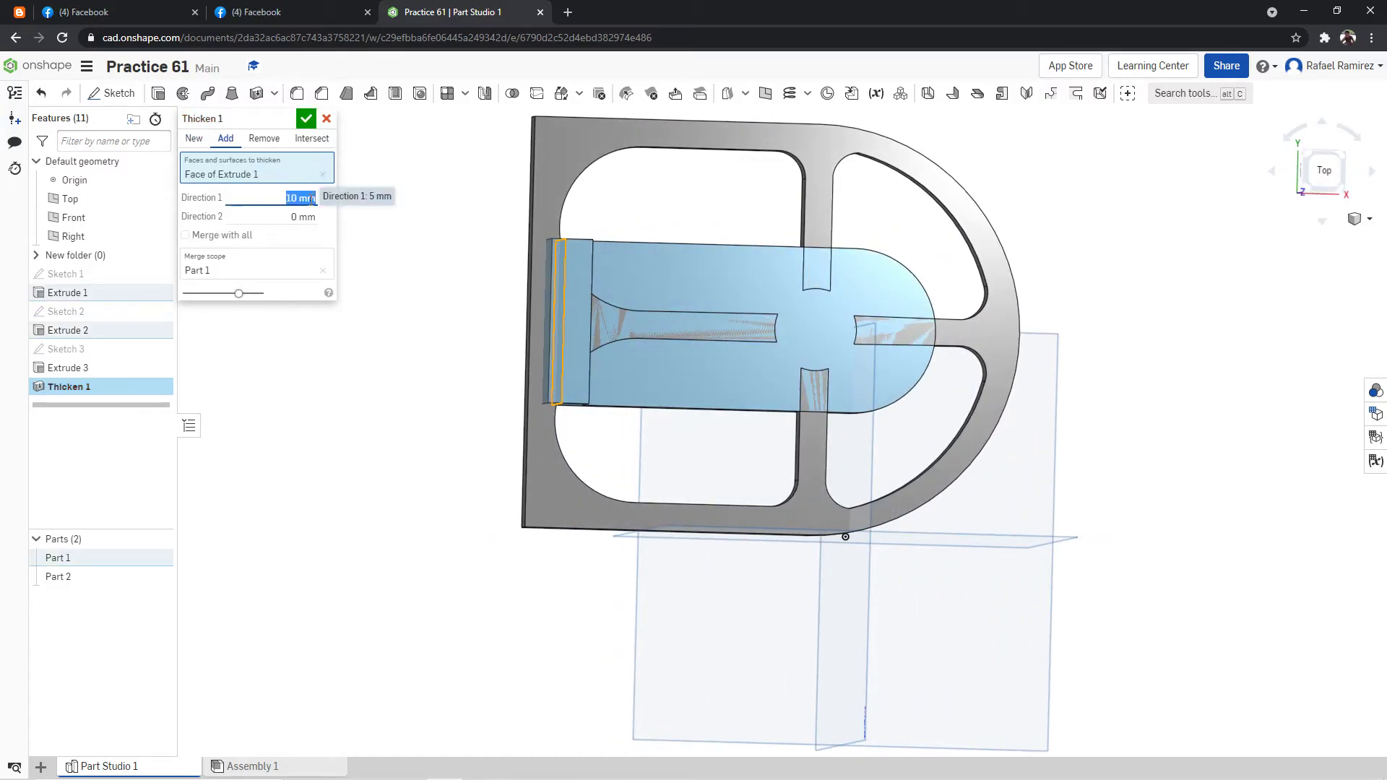
click(305, 118)
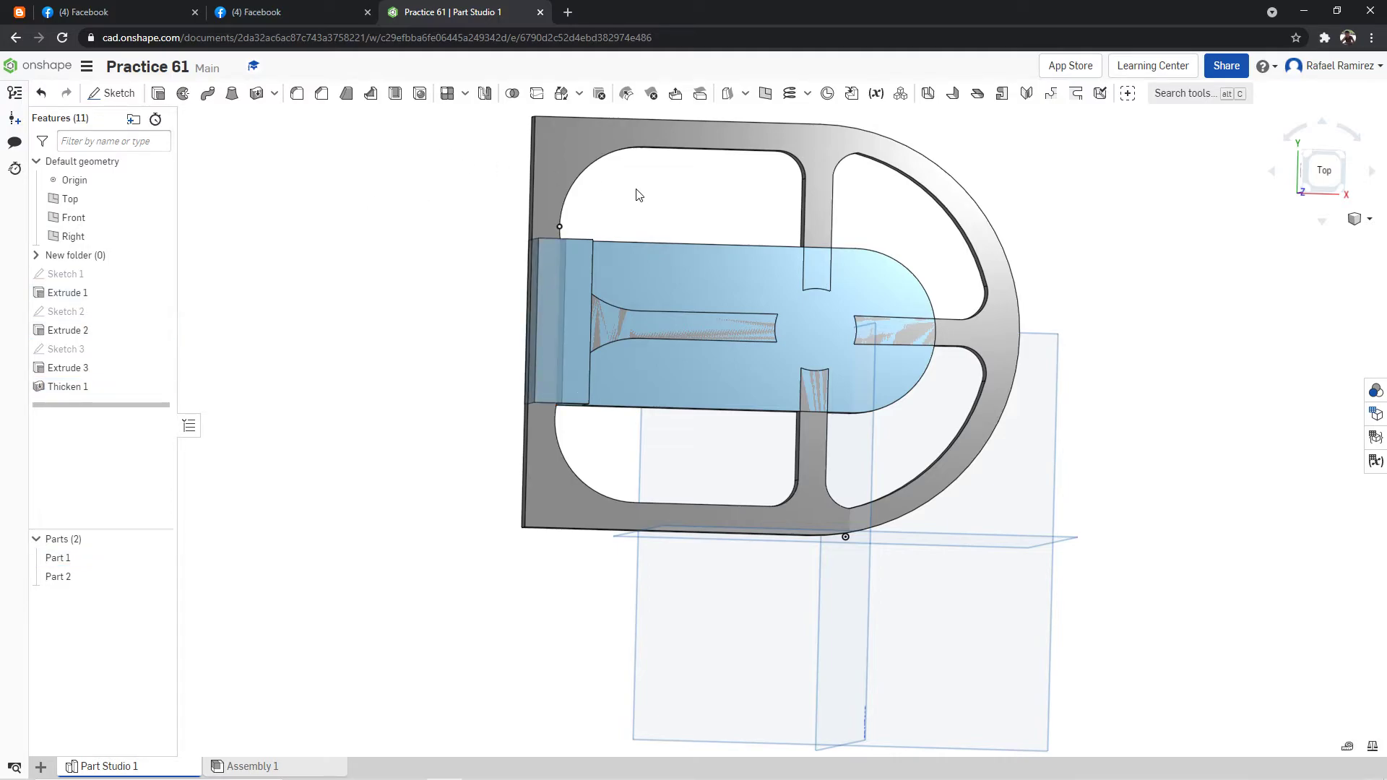
right_drag(665, 207, 629, 208)
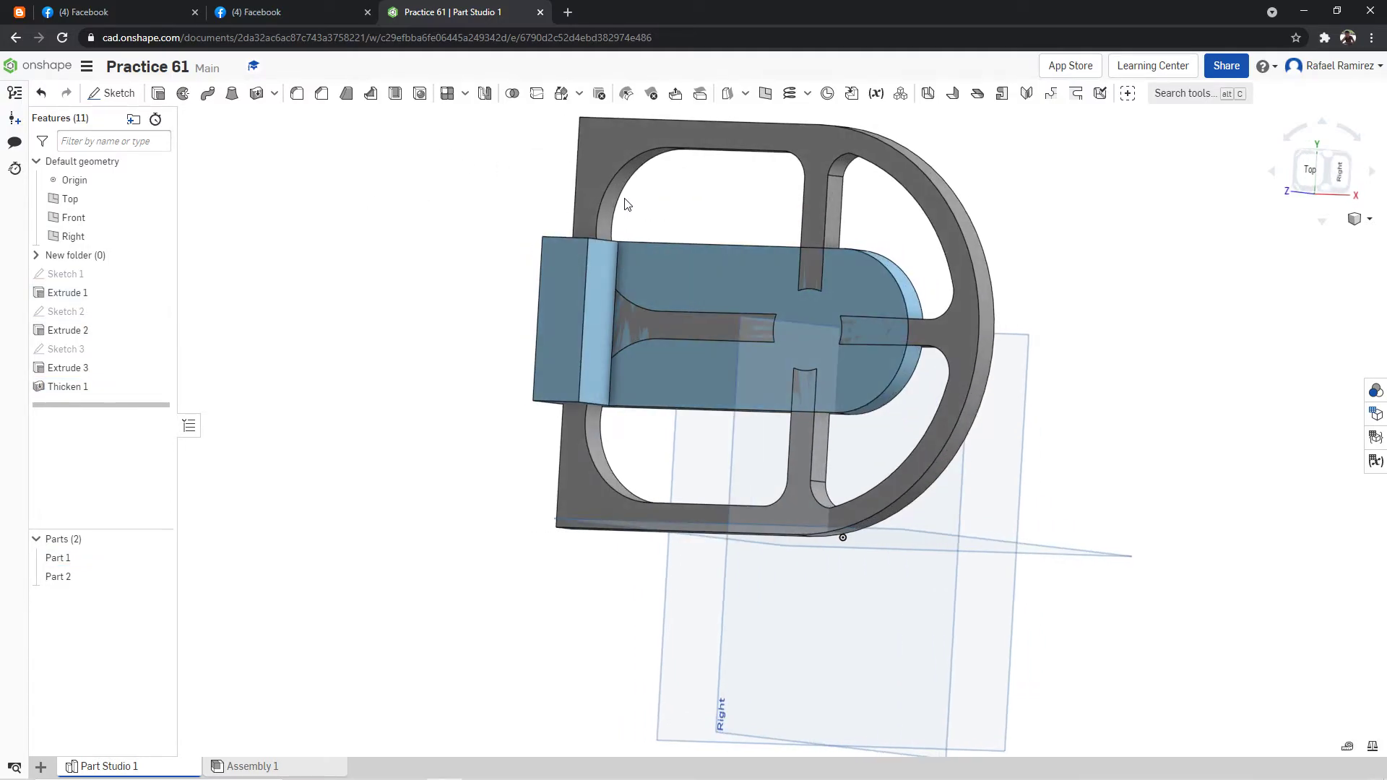
click(1185, 94)
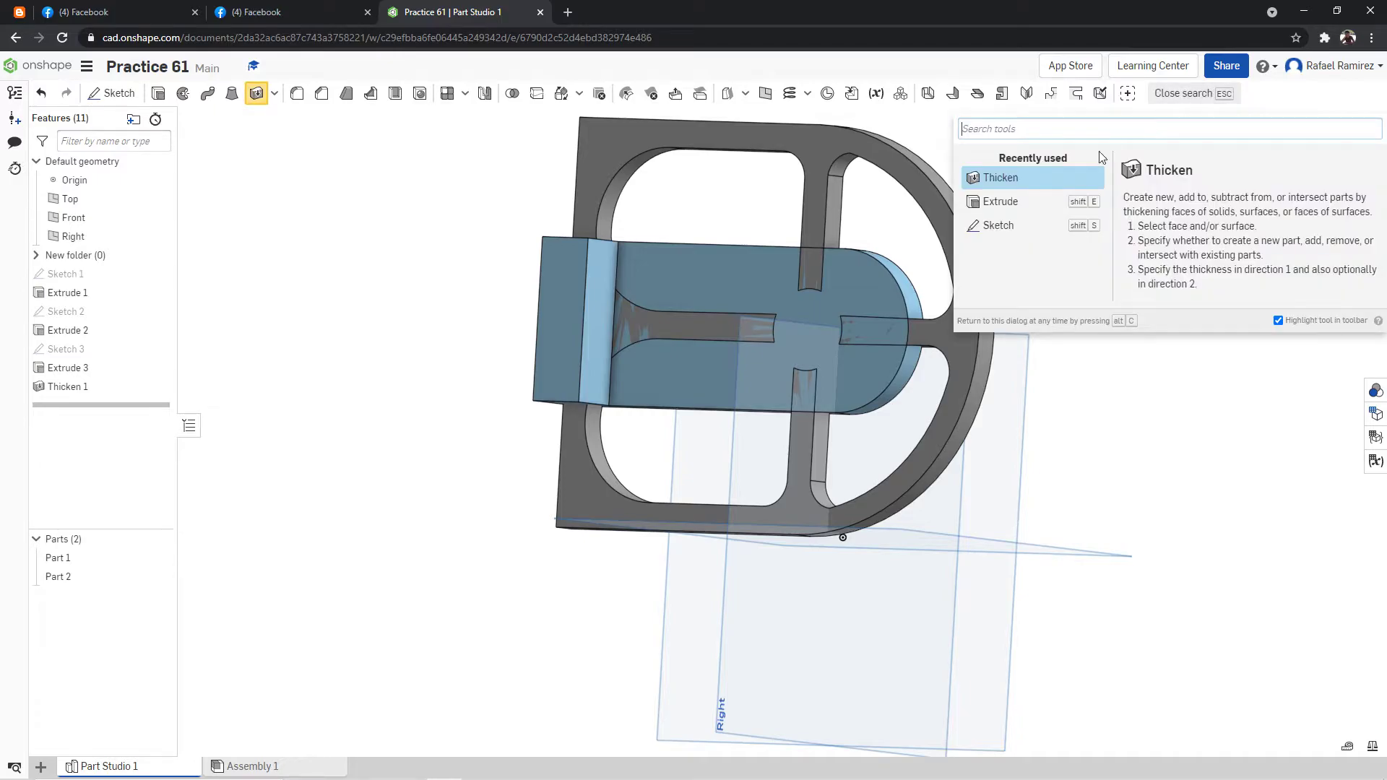
click(1067, 180)
click(597, 326)
right_drag(721, 232, 749, 229)
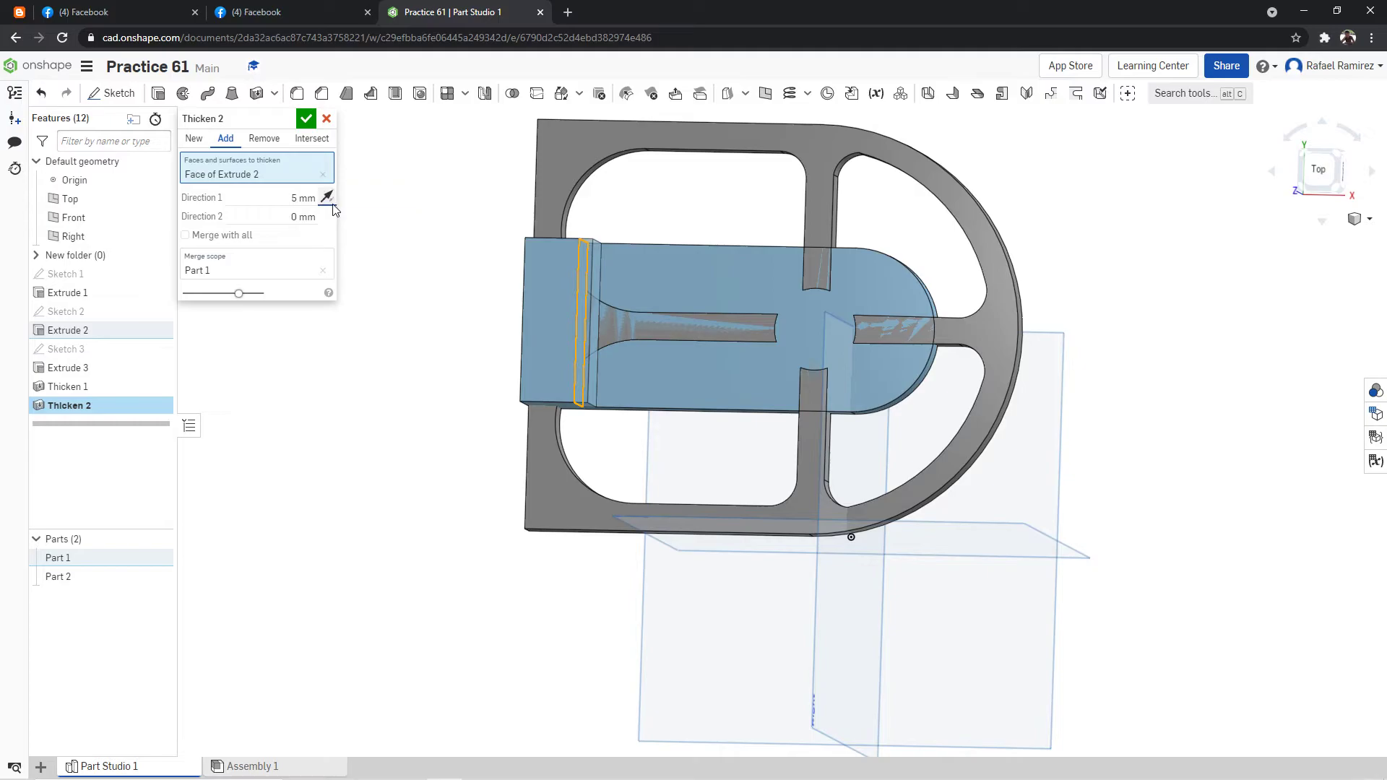
click(264, 138)
click(297, 206)
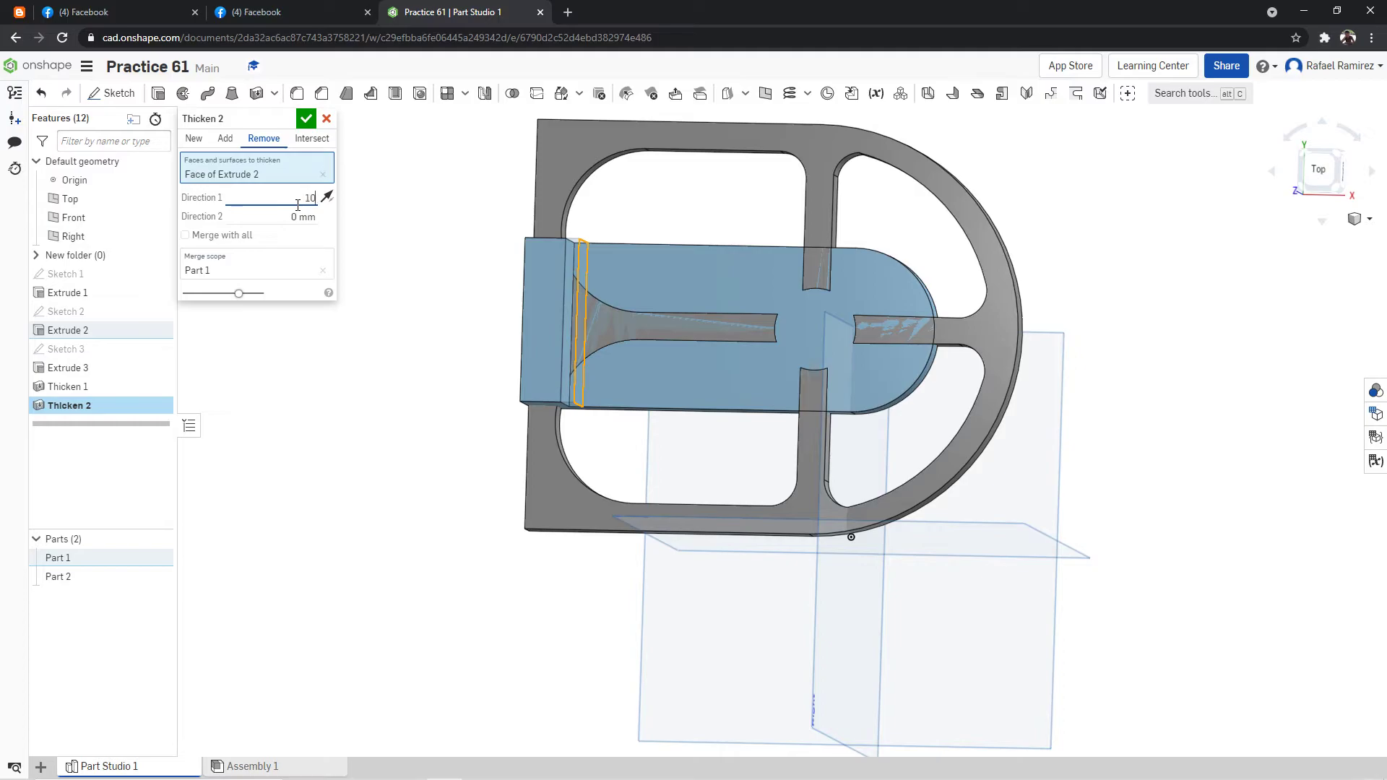
click(325, 119)
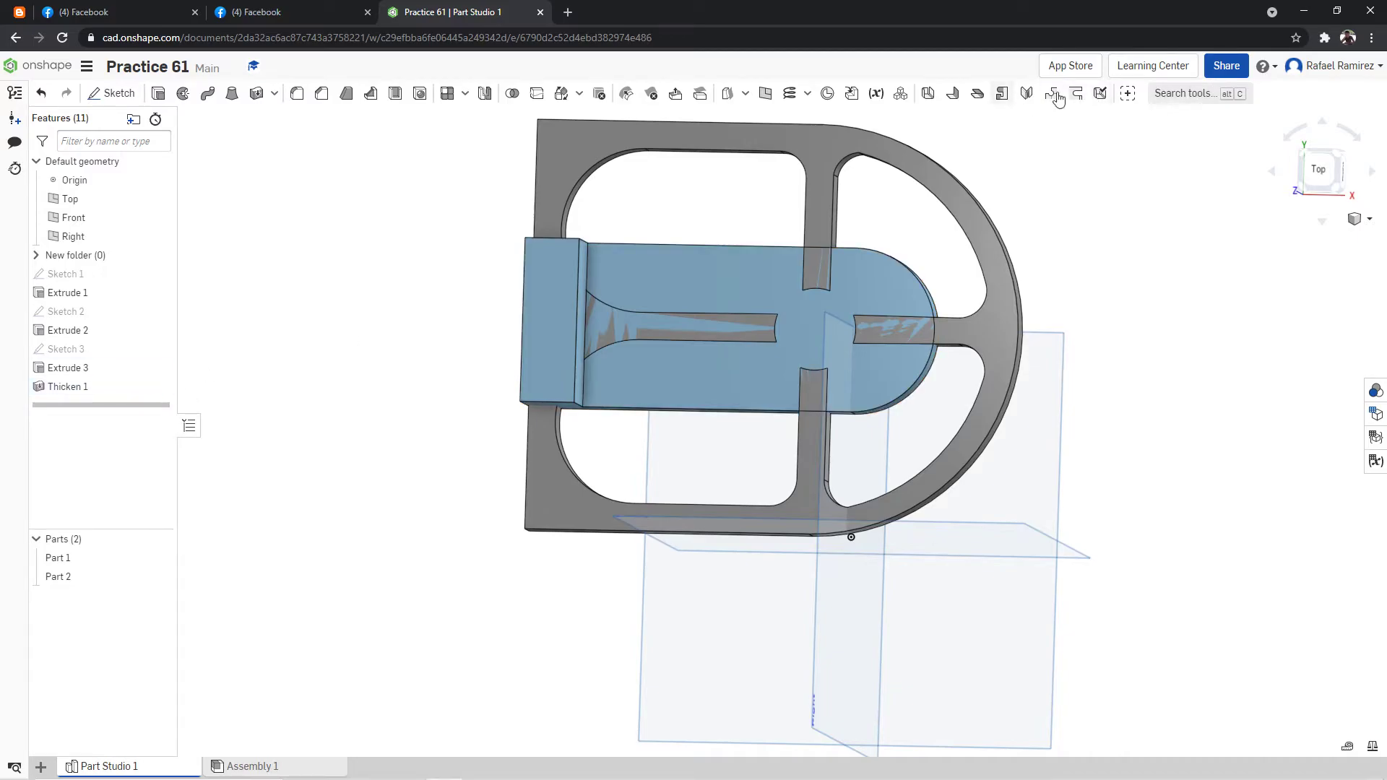
Remove 10 mm from the inner face of the base's upright wall with a flipped Thicken feature on Part 1.
click(1185, 93)
click(1040, 175)
right_drag(635, 239, 688, 208)
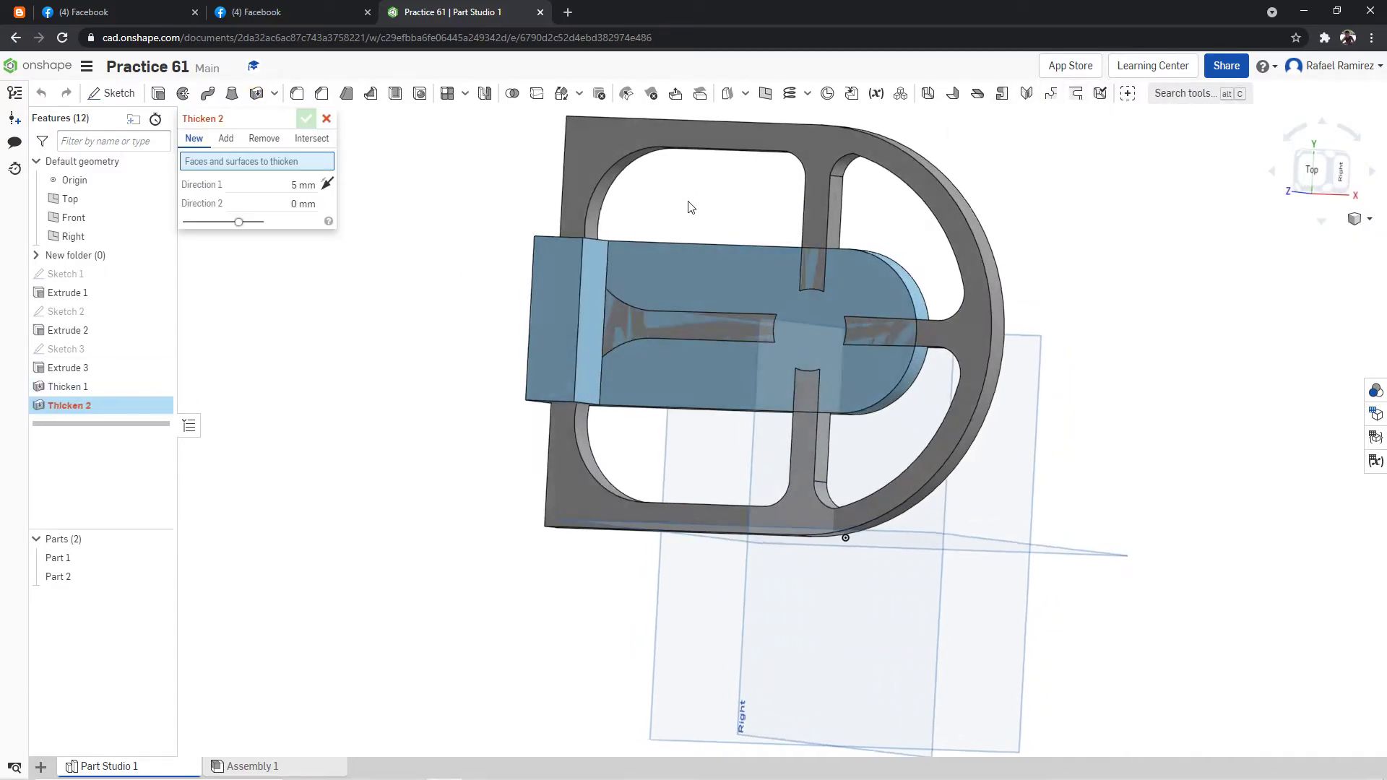
click(590, 291)
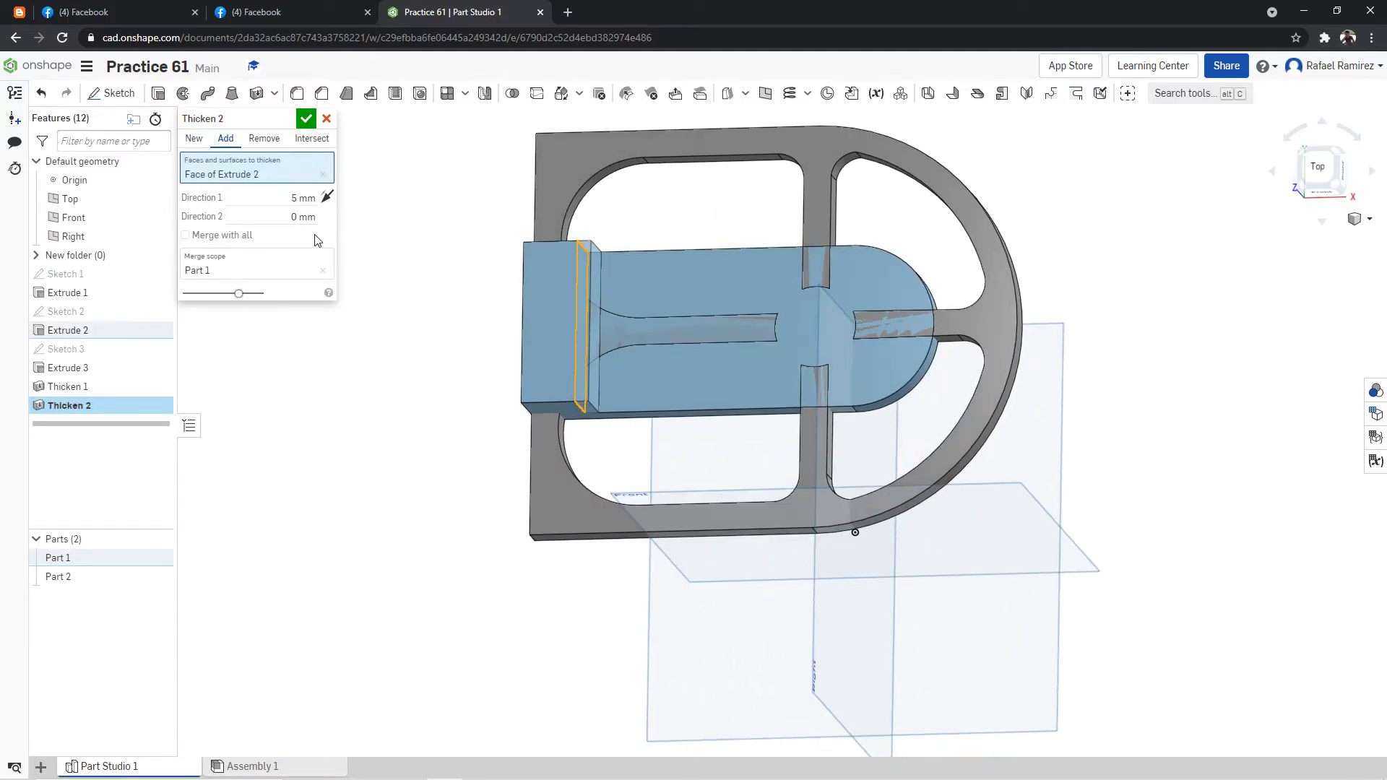
click(332, 199)
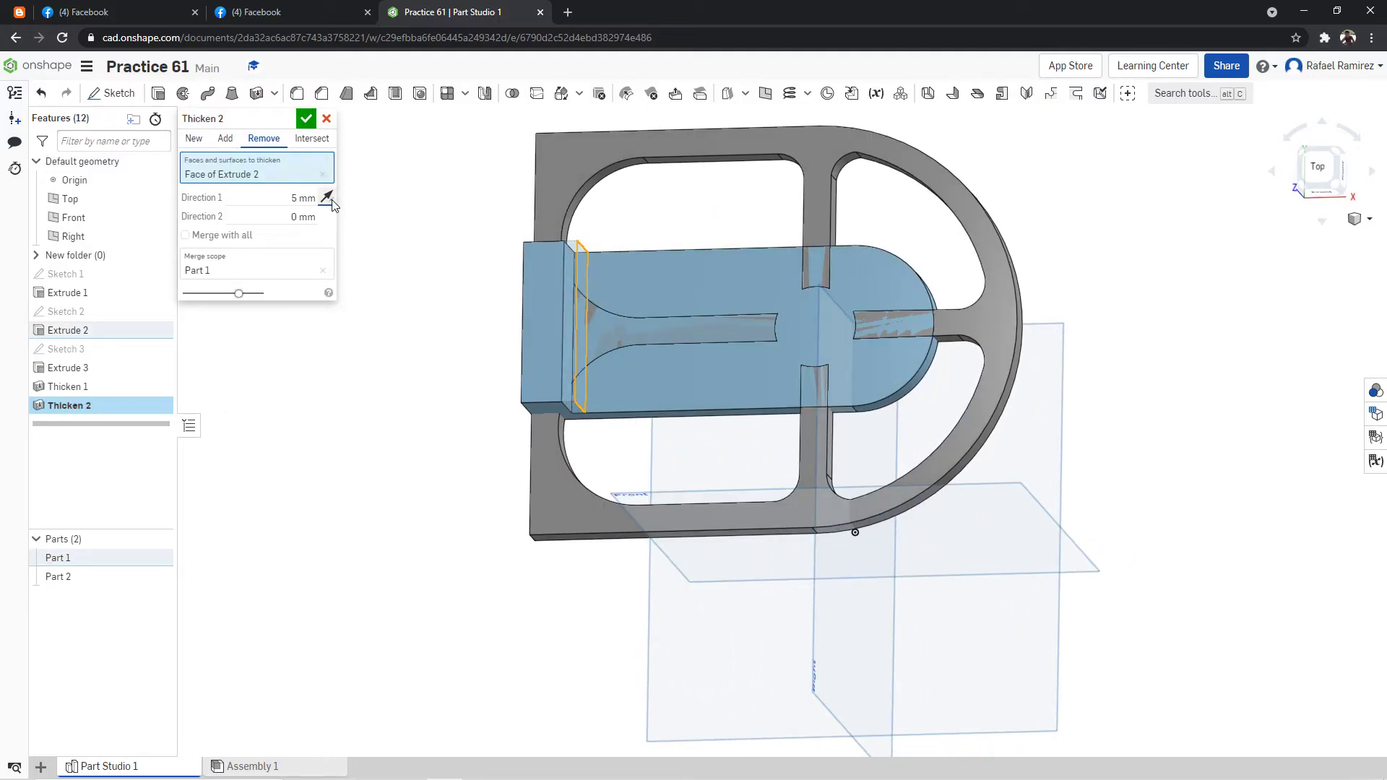
click(311, 199)
text(10)
key(Return)
click(306, 118)
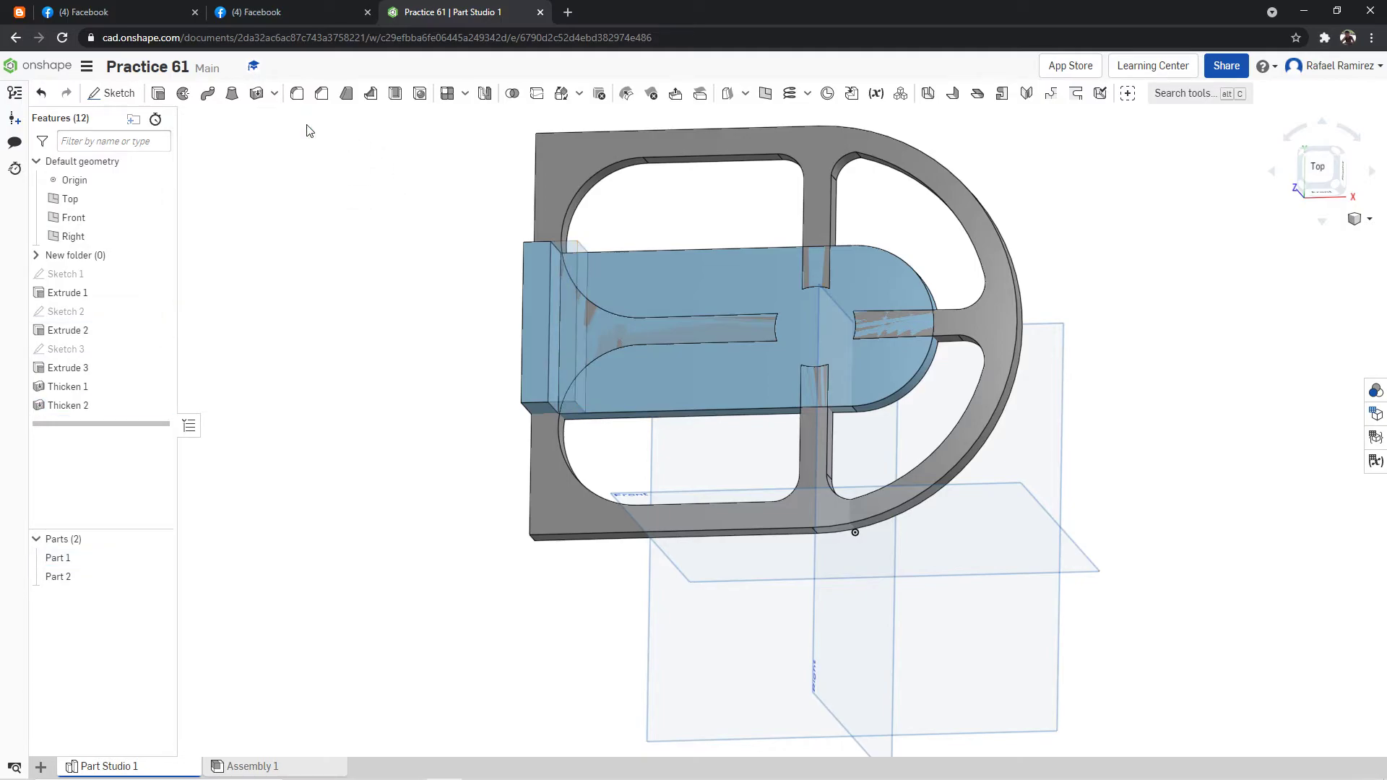
Raise the ribbed plate, Part 2, by 30 mm along Z using a Translate by XYZ transform.
mouse_move(1242, 354)
right_down()
mouse_move(1213, 366)
mouse_move(1211, 328)
mouse_move(1215, 356)
right_up()
right_drag(617, 348, 463, 304)
click(1328, 165)
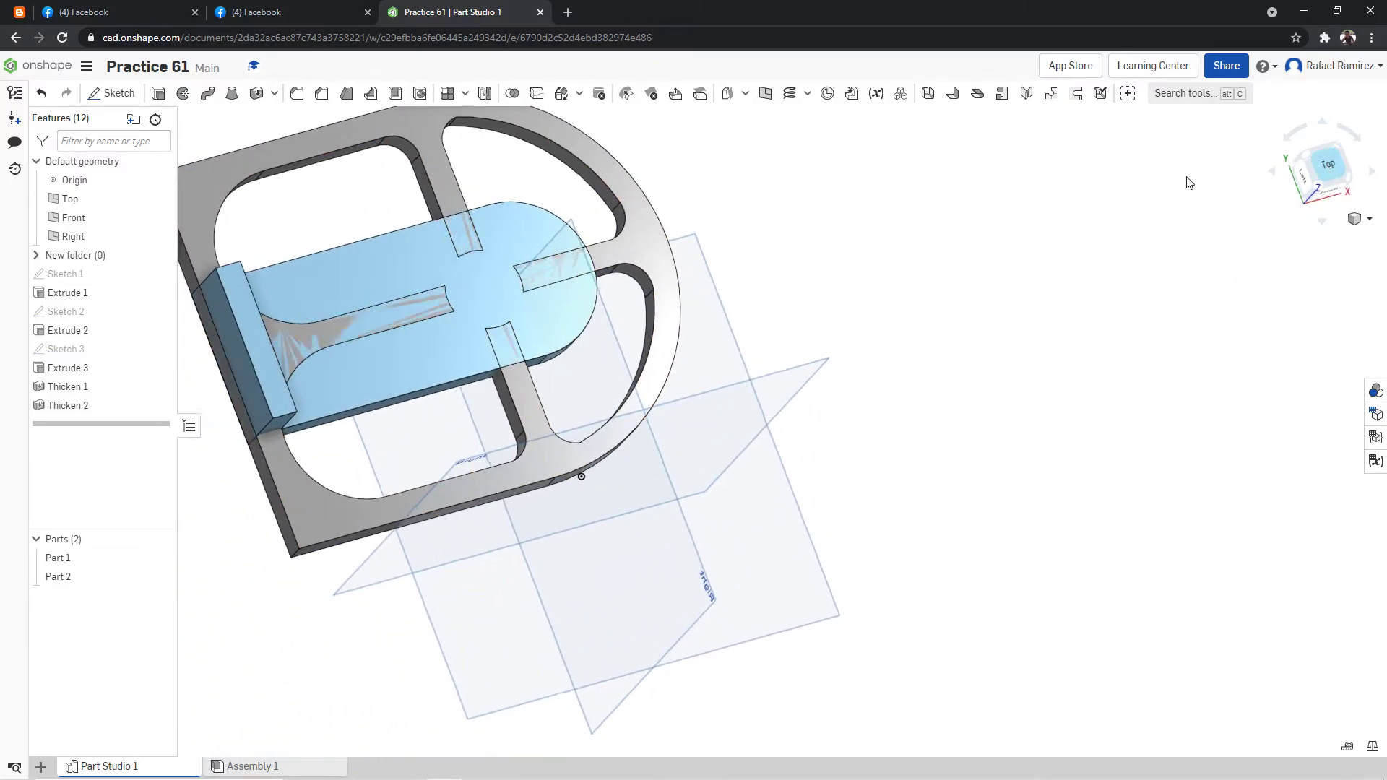
click(1323, 182)
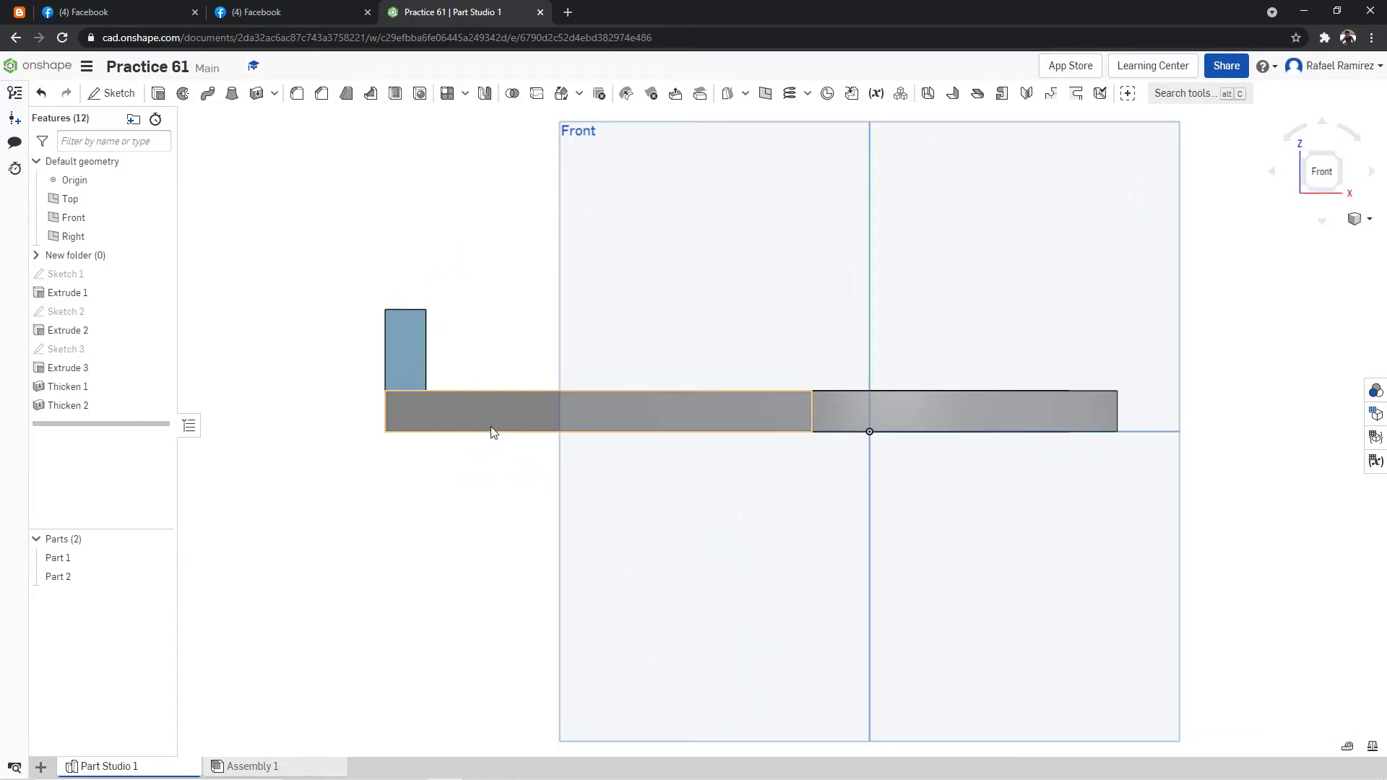
click(1151, 95)
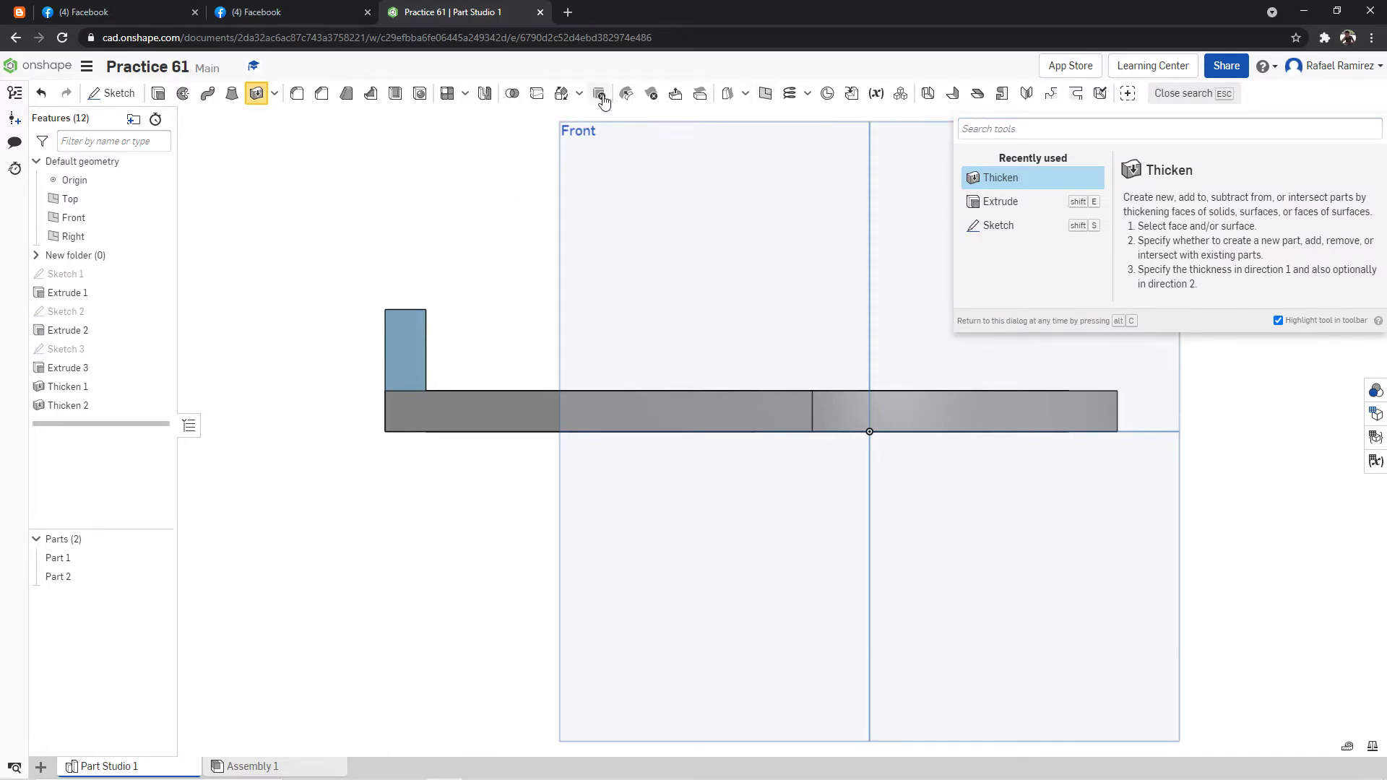
click(575, 95)
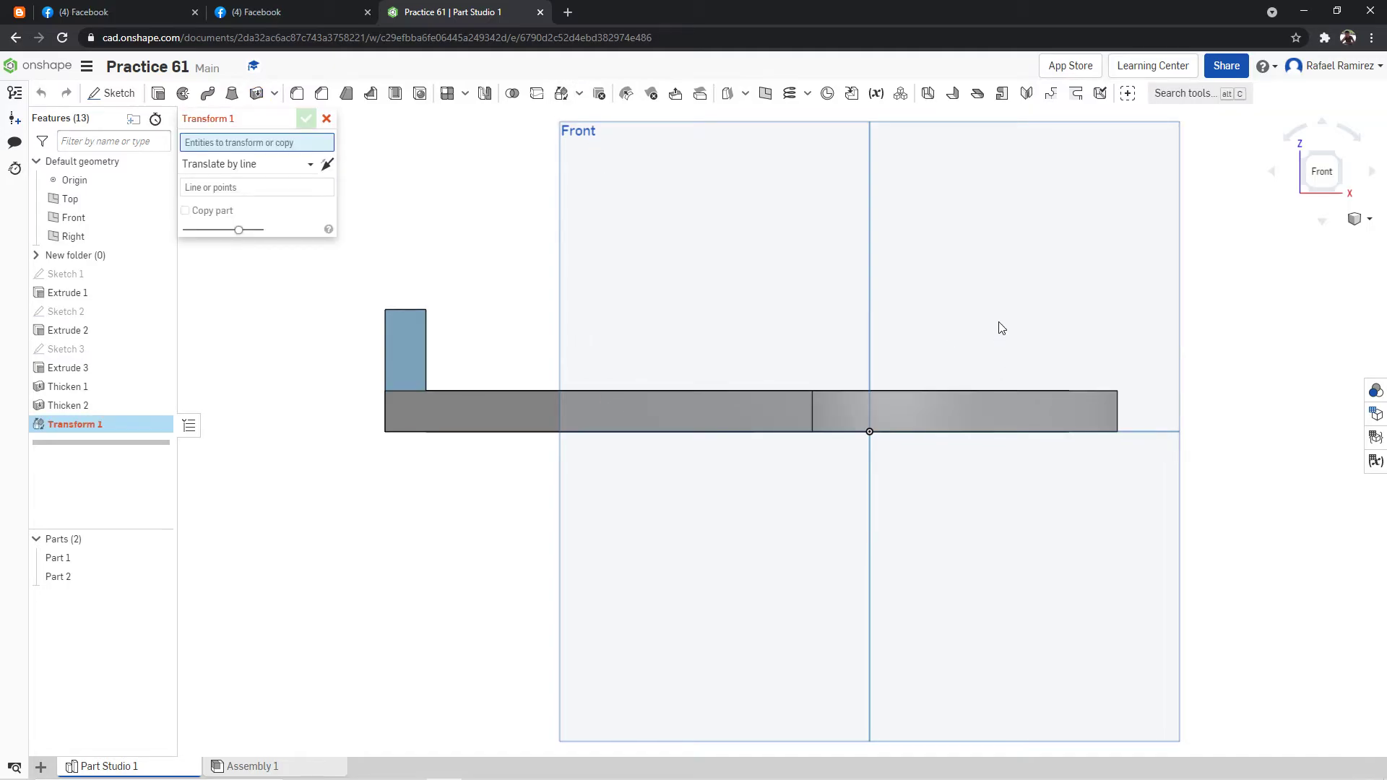
right_drag(997, 323, 1001, 333)
click(1031, 384)
right_drag(831, 250, 451, 249)
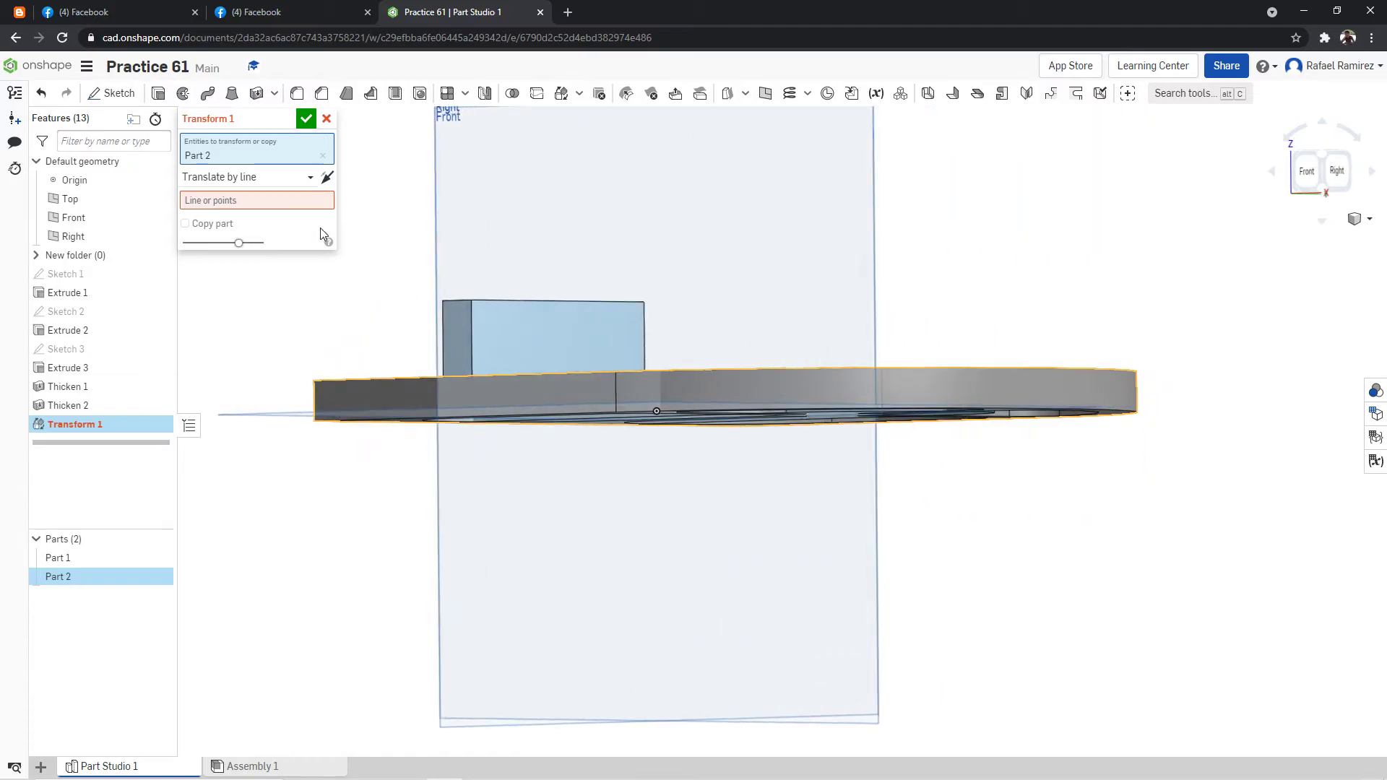
click(233, 189)
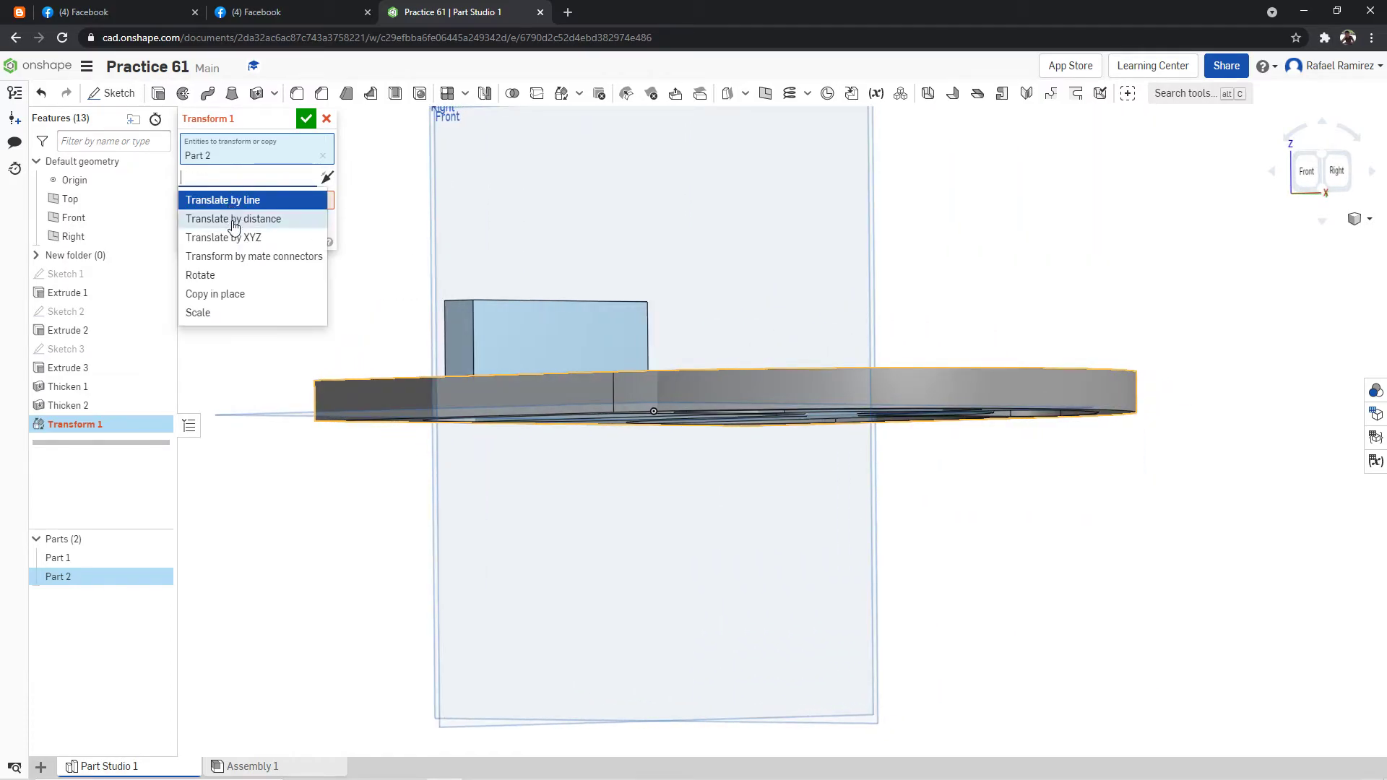
click(234, 238)
right_drag(519, 198, 688, 211)
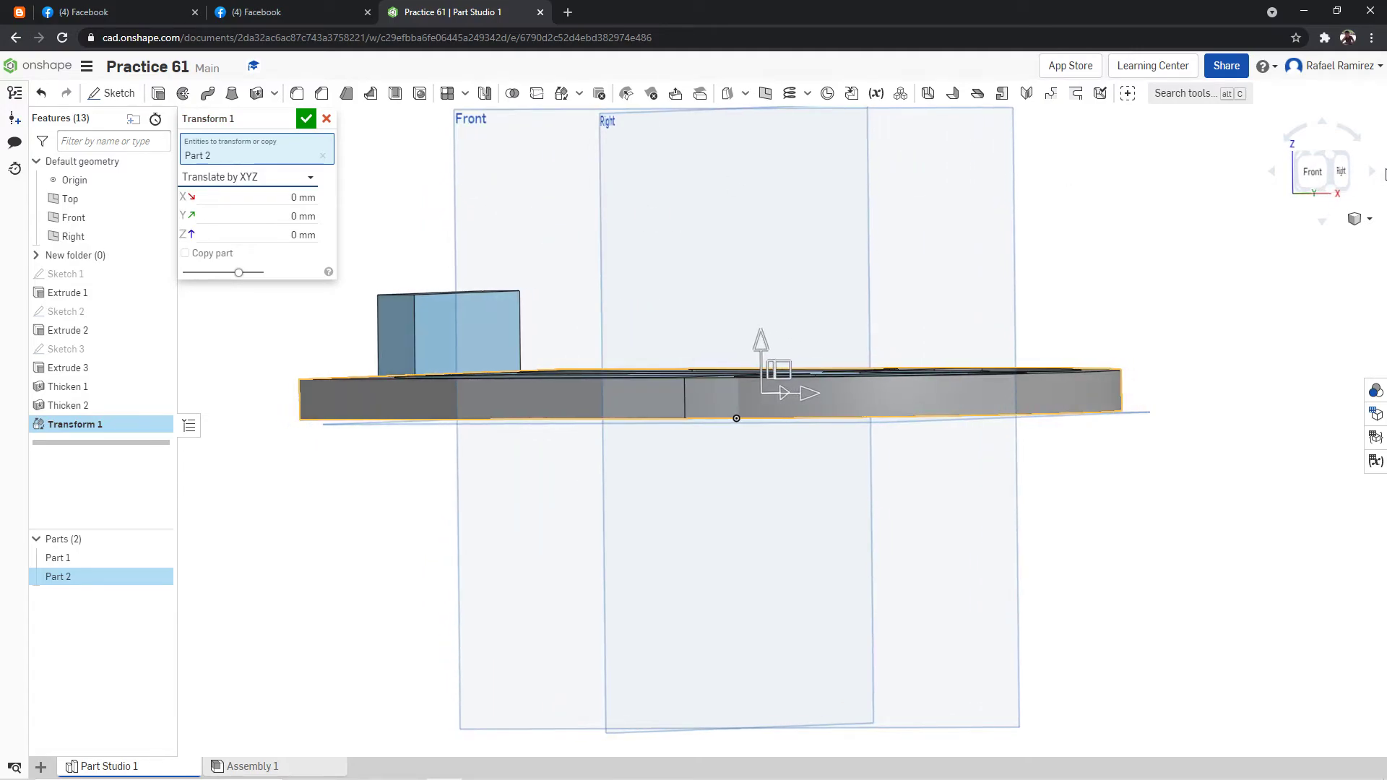
click(1319, 171)
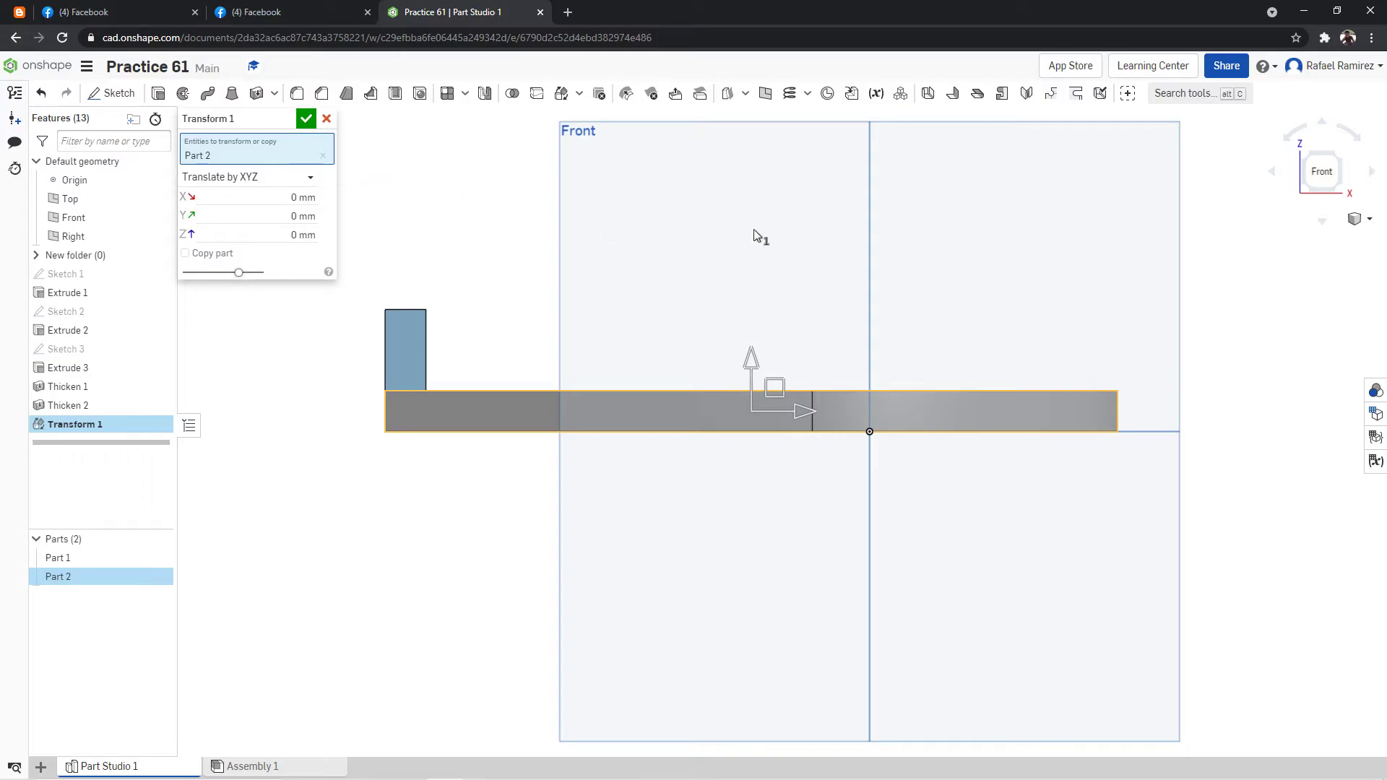
drag(750, 363, 742, 243)
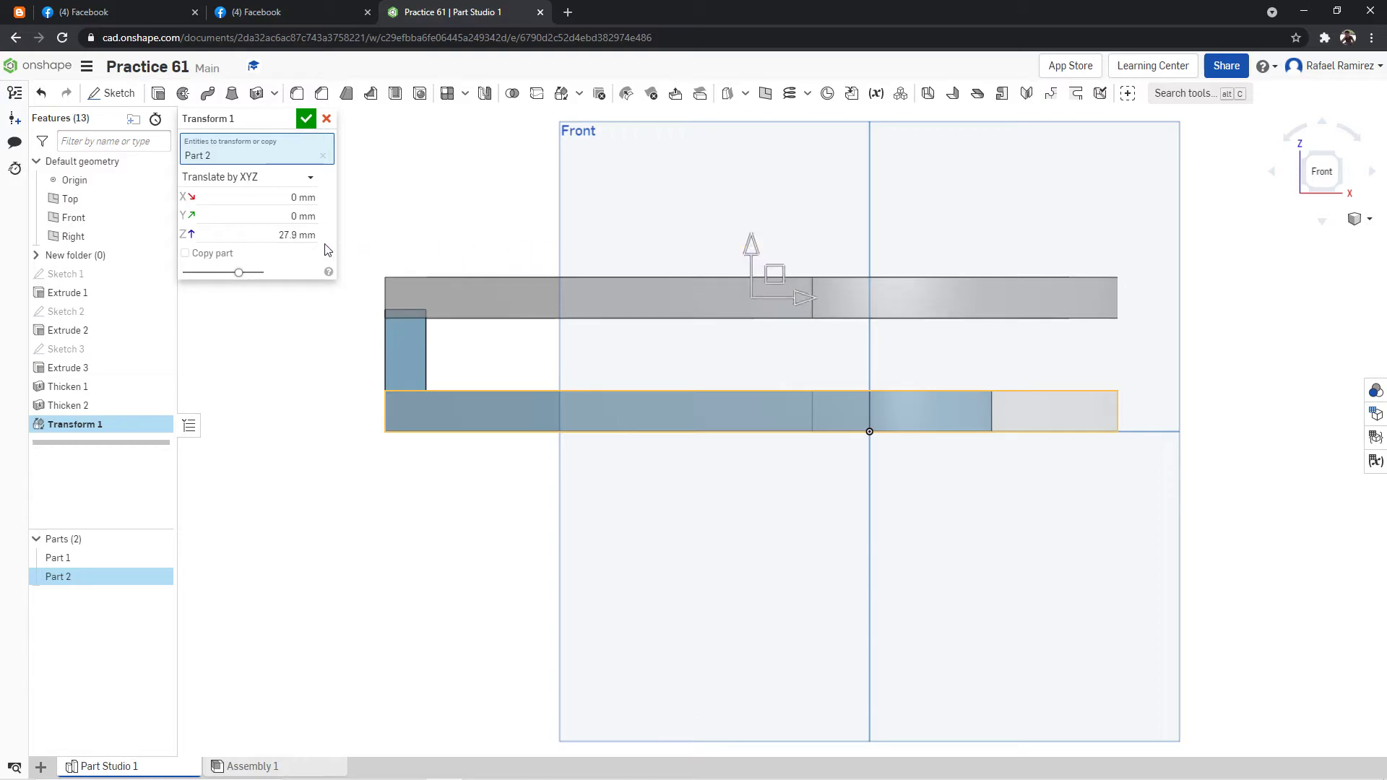
click(304, 239)
text(30)
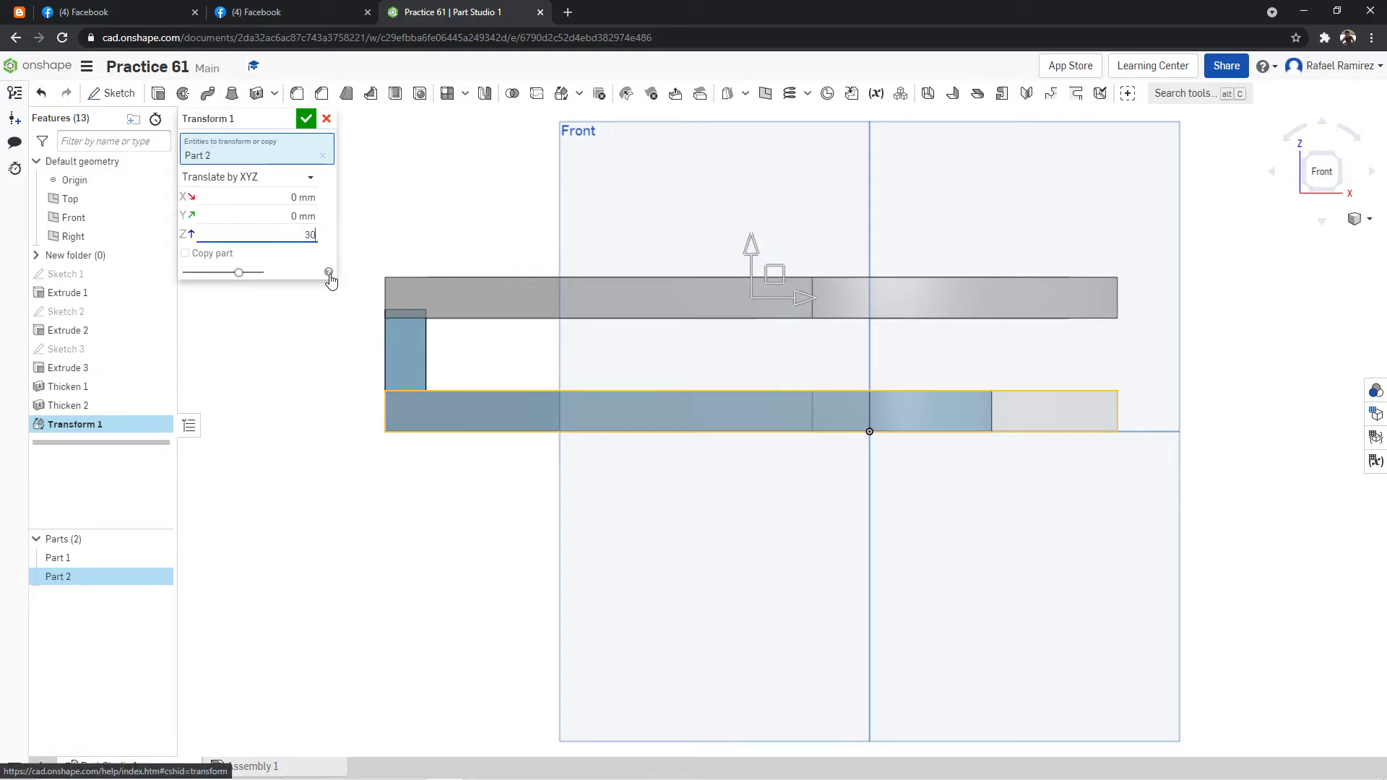
key(Return)
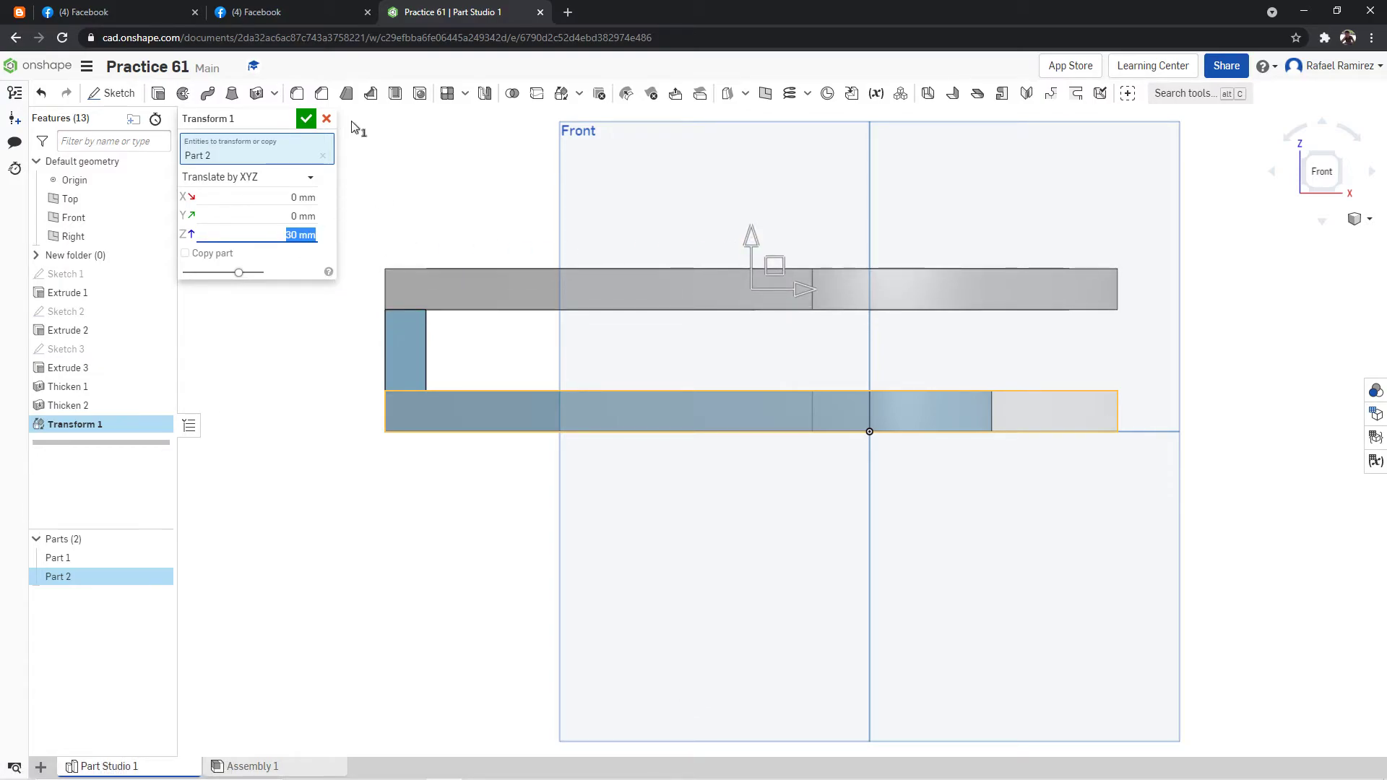
click(306, 119)
Examine the raised ribbed plate from several angles and from above, and compare it with the practice drawing.
right_drag(752, 189, 1141, 269)
right_click(1218, 415)
click(1247, 471)
right_drag(1091, 452, 1063, 463)
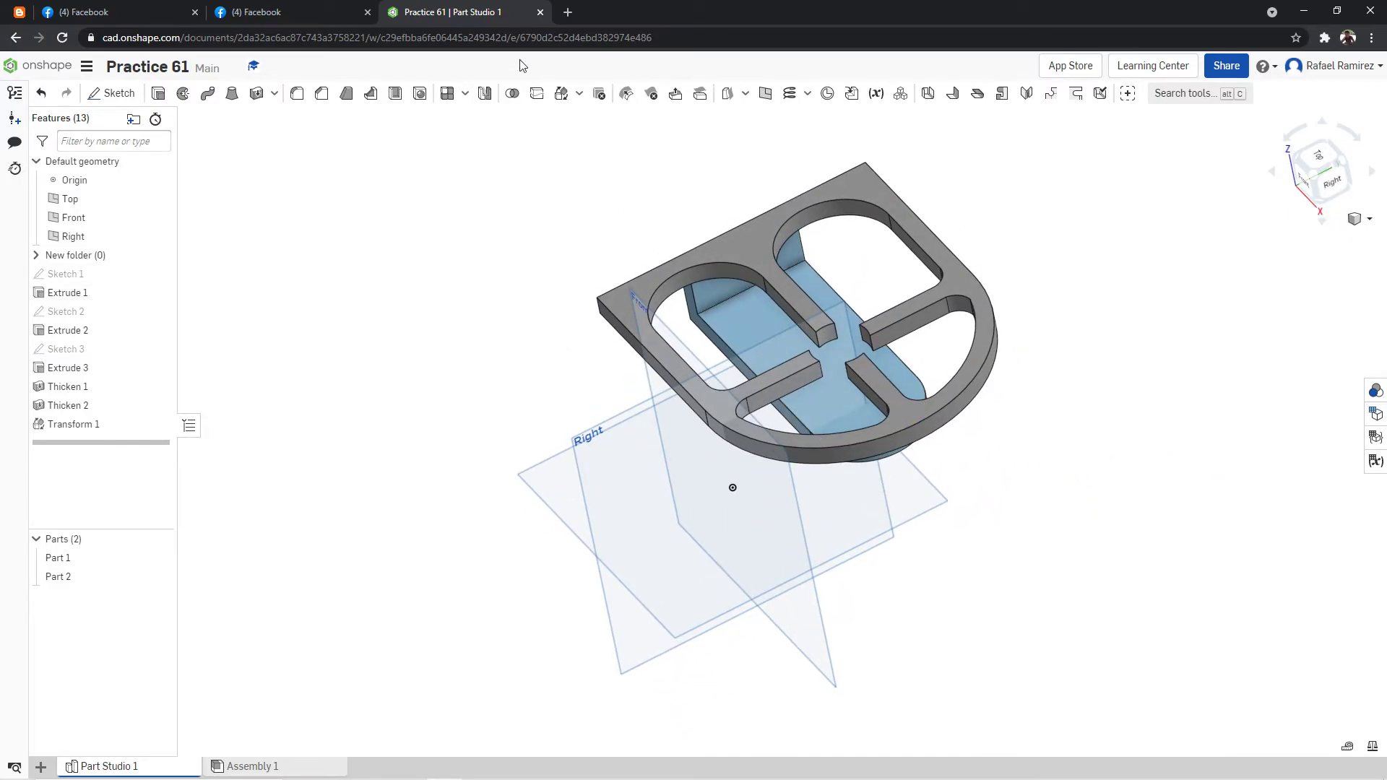
click(319, 12)
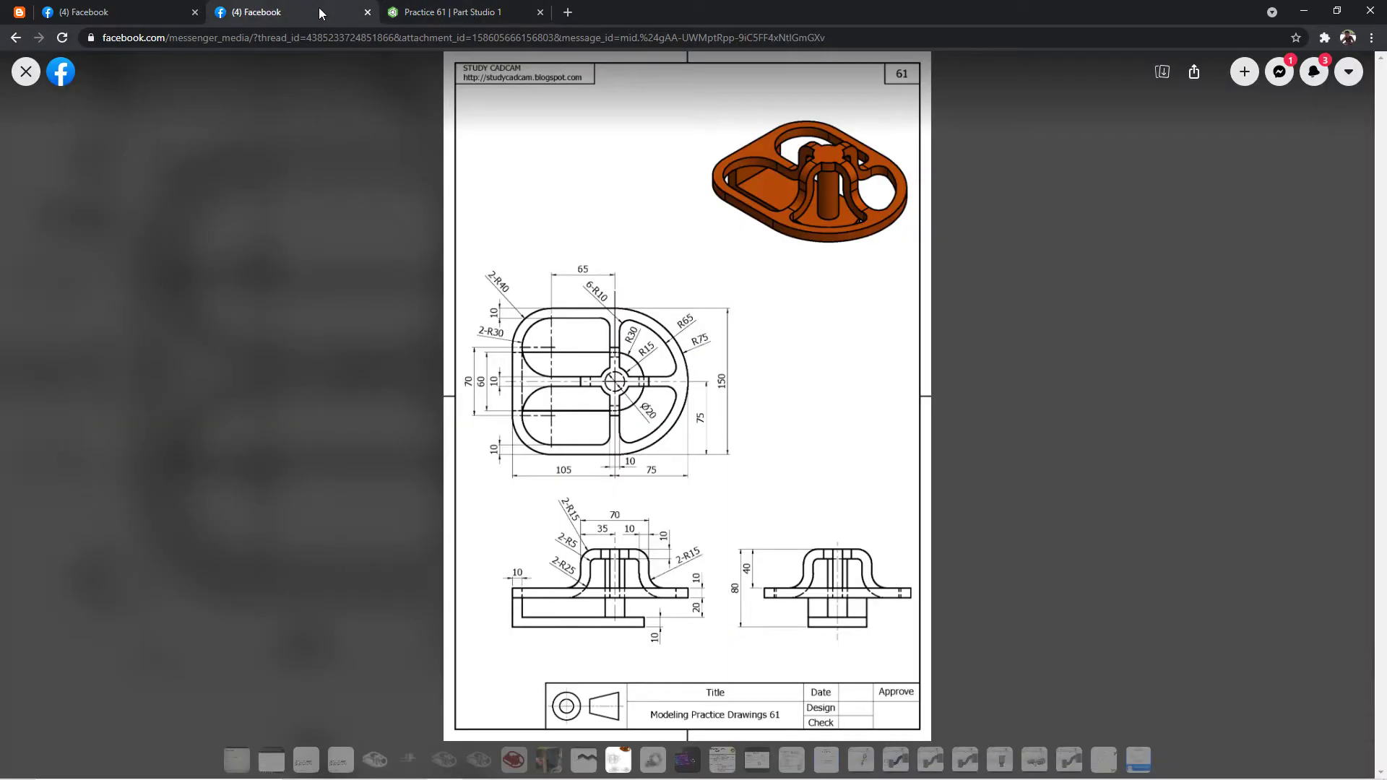
click(455, 13)
right_click(1222, 327)
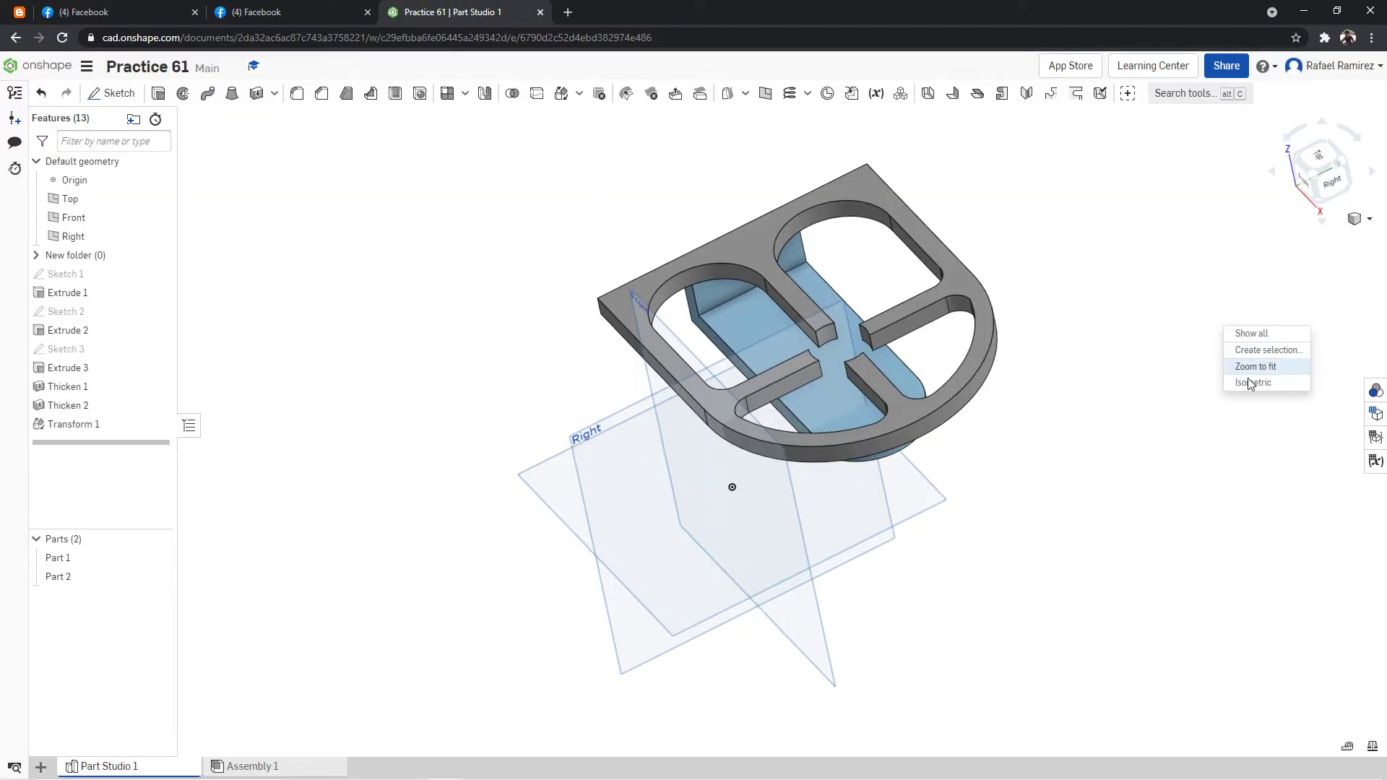
click(1237, 375)
right_drag(979, 223, 1010, 257)
click(1329, 164)
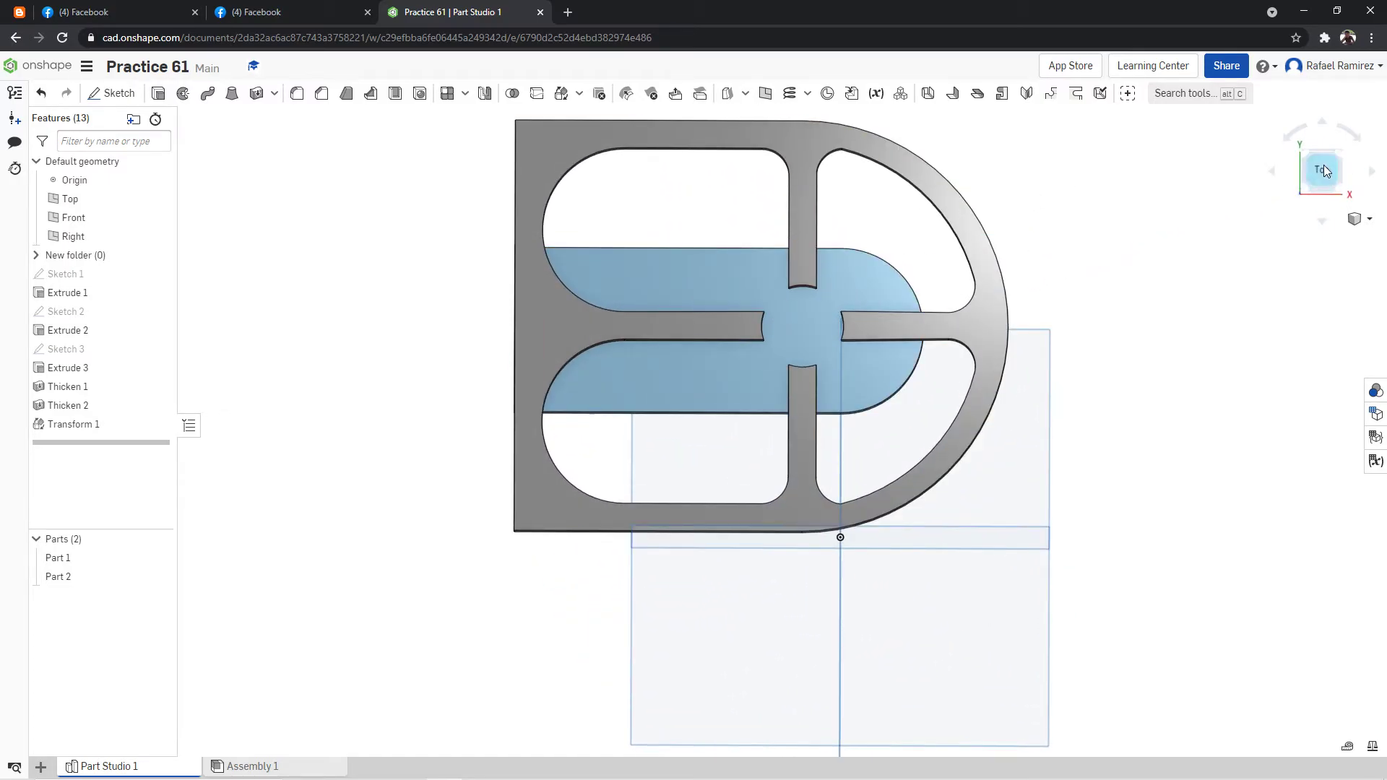
click(1323, 167)
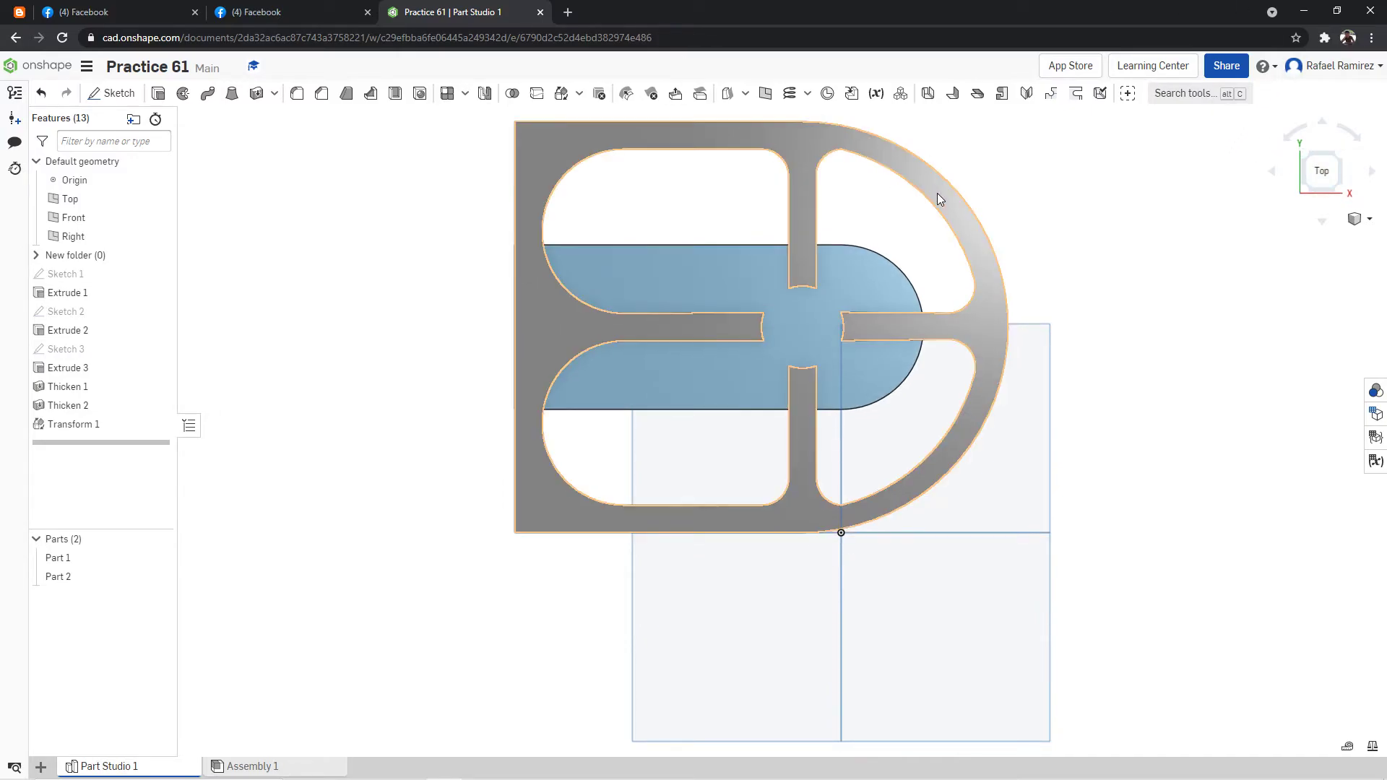
click(329, 10)
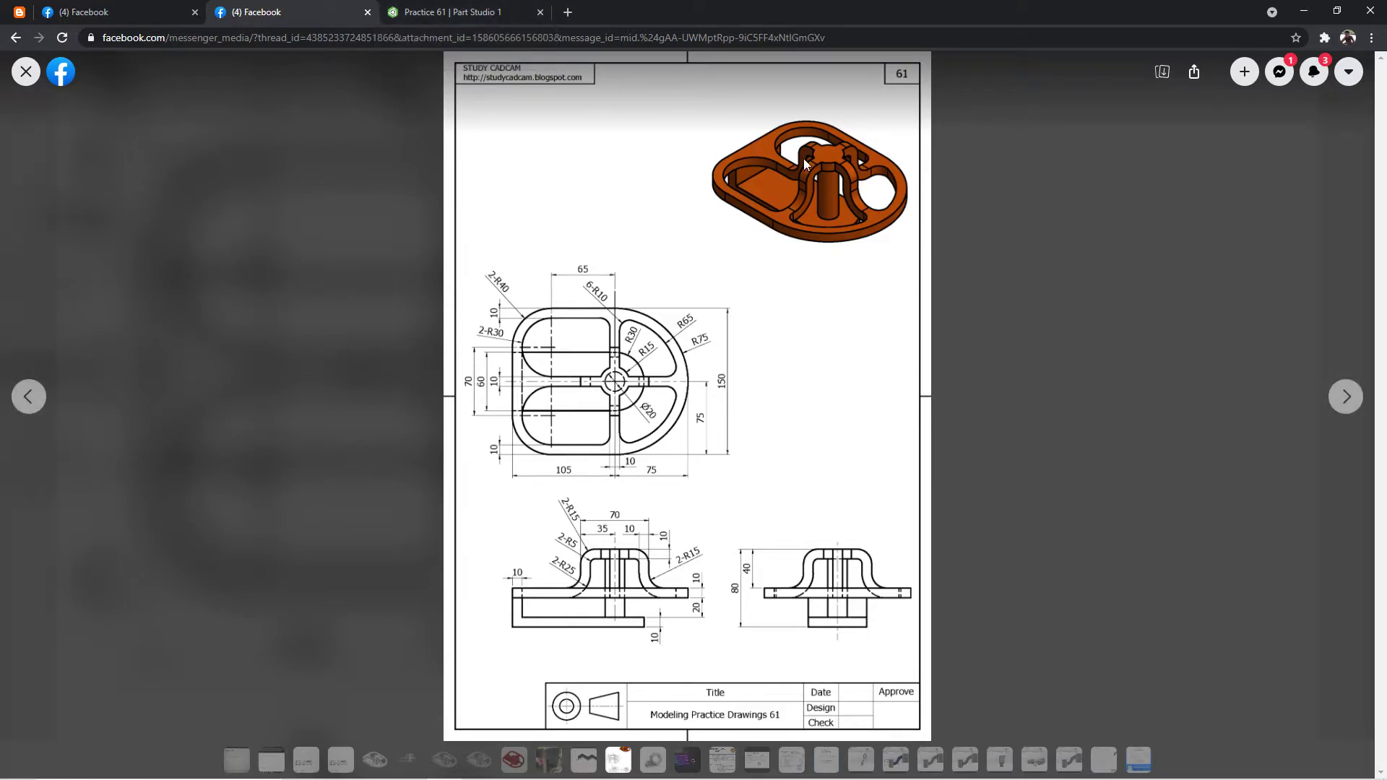
click(463, 10)
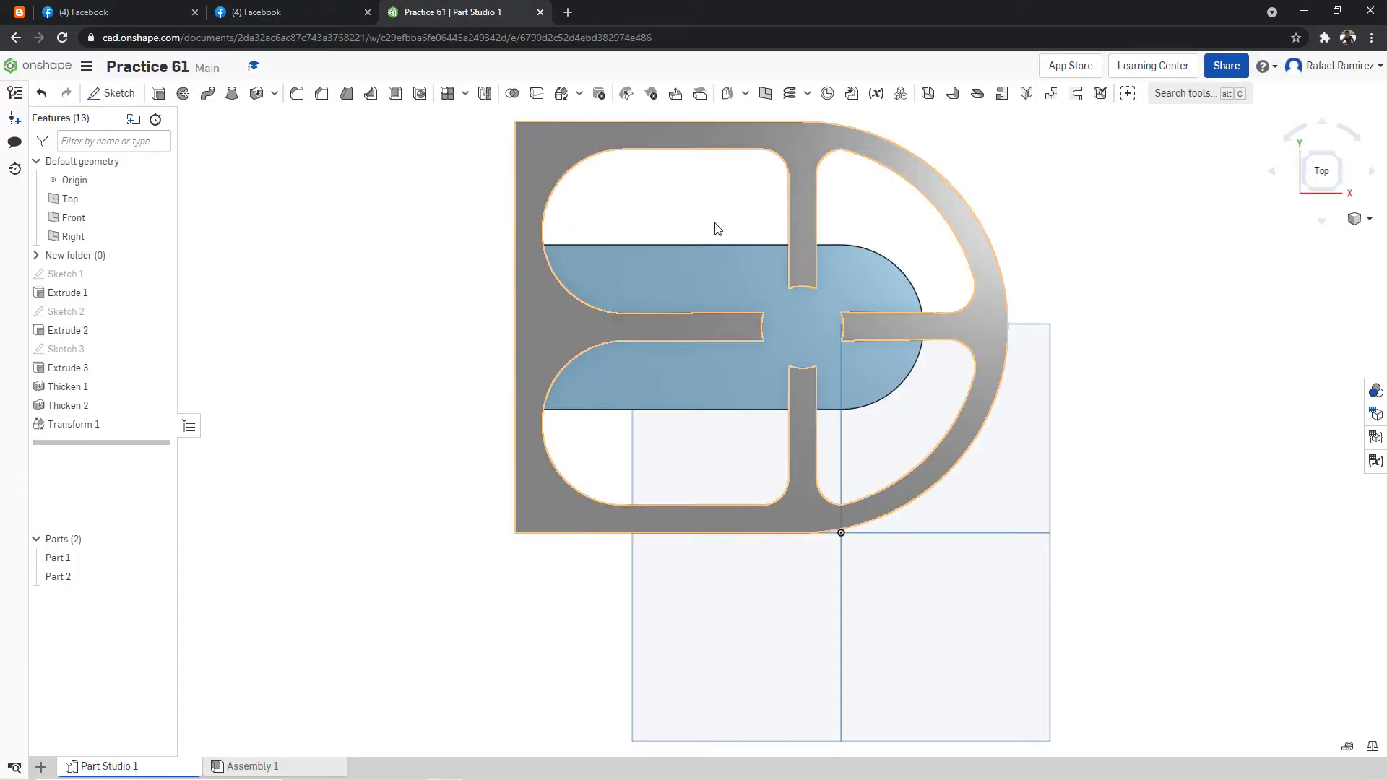
Show Sketch 3, the ribbed plate's sketch, together with the solid parts.
click(159, 351)
mouse_move(999, 298)
right_down()
mouse_move(1031, 273)
mouse_move(1043, 283)
right_up()
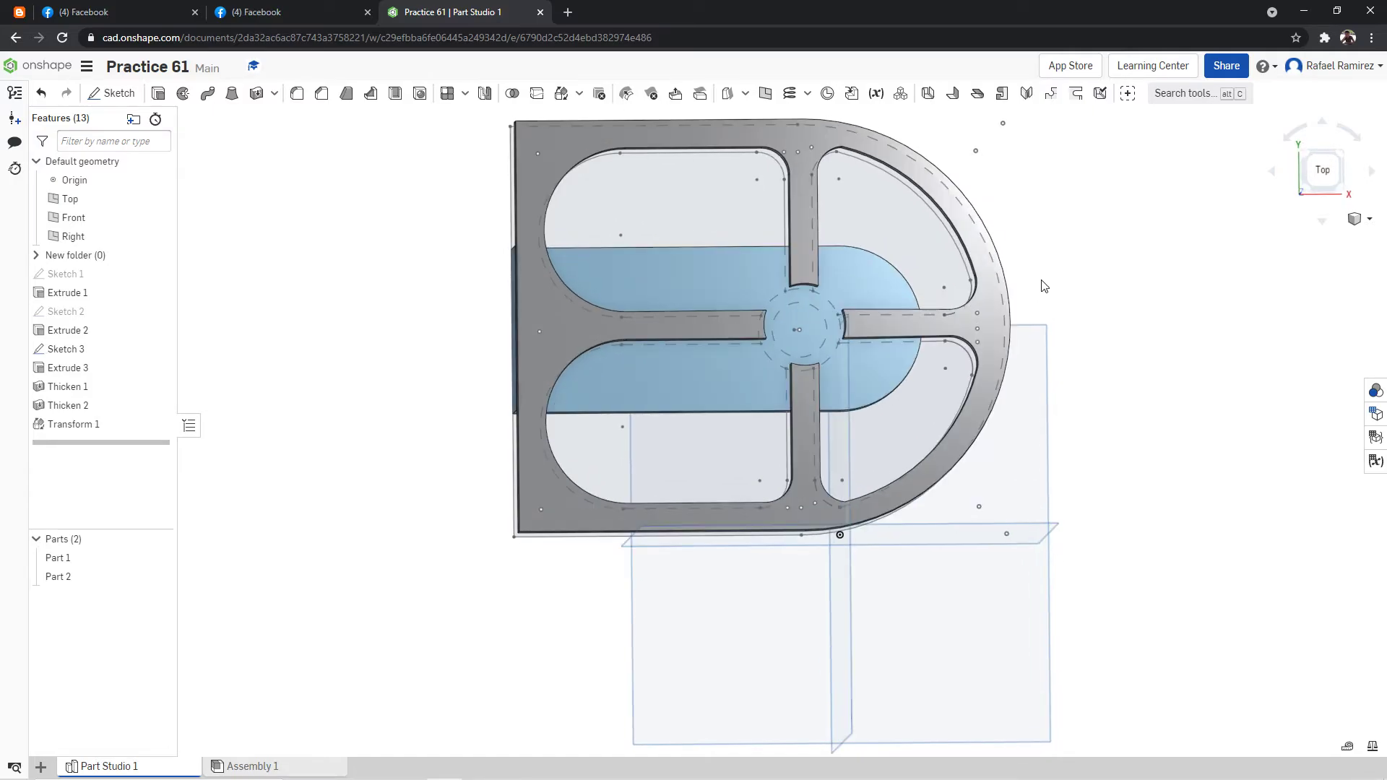
click(158, 95)
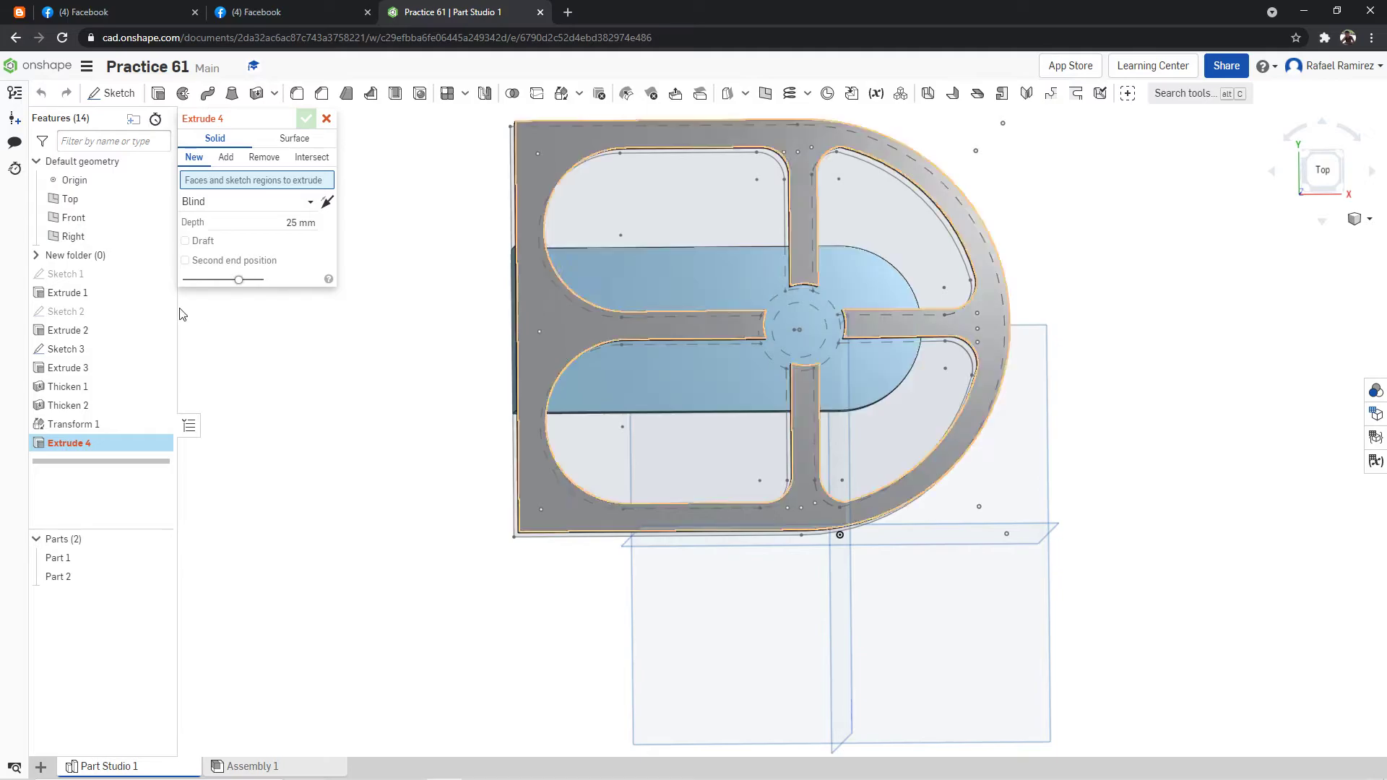
click(161, 559)
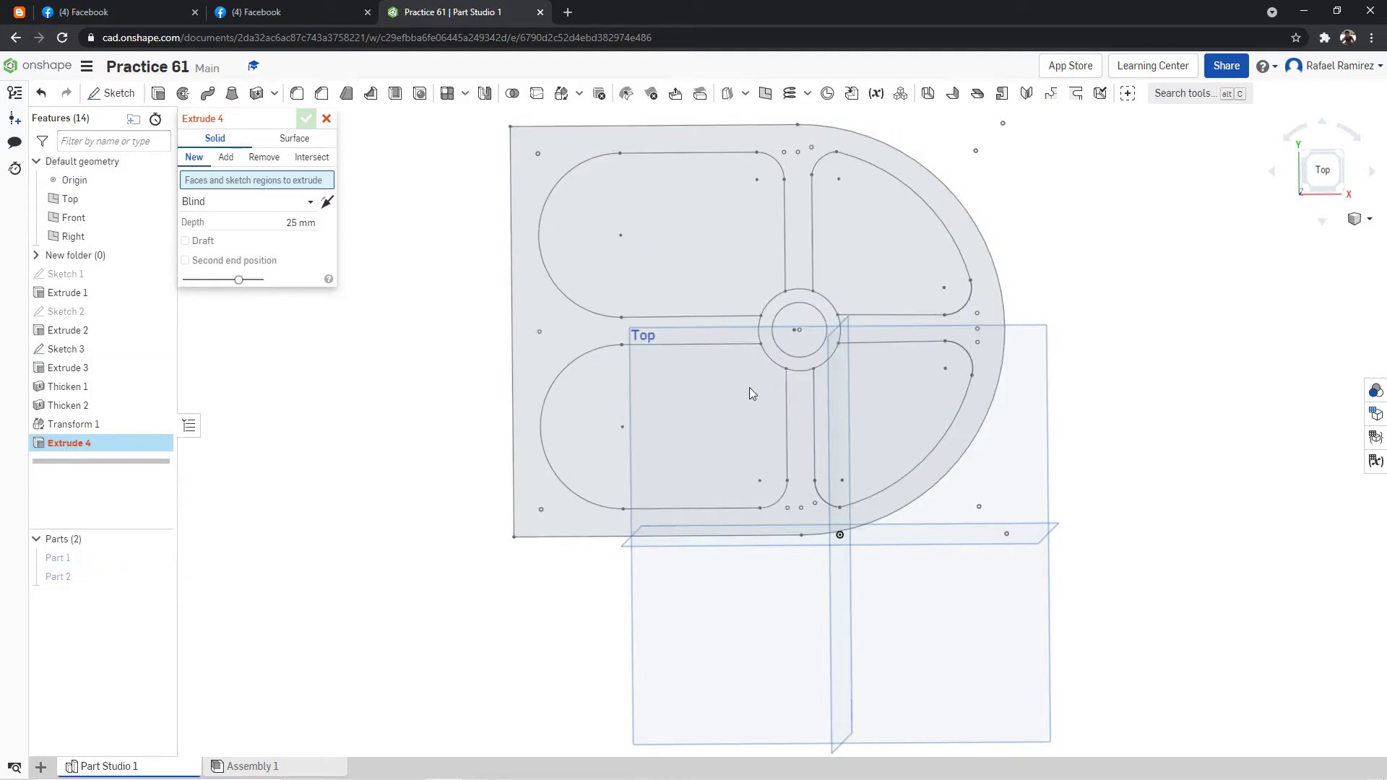
click(834, 332)
mouse_move(872, 293)
right_down()
mouse_move(926, 210)
mouse_move(844, 240)
right_up()
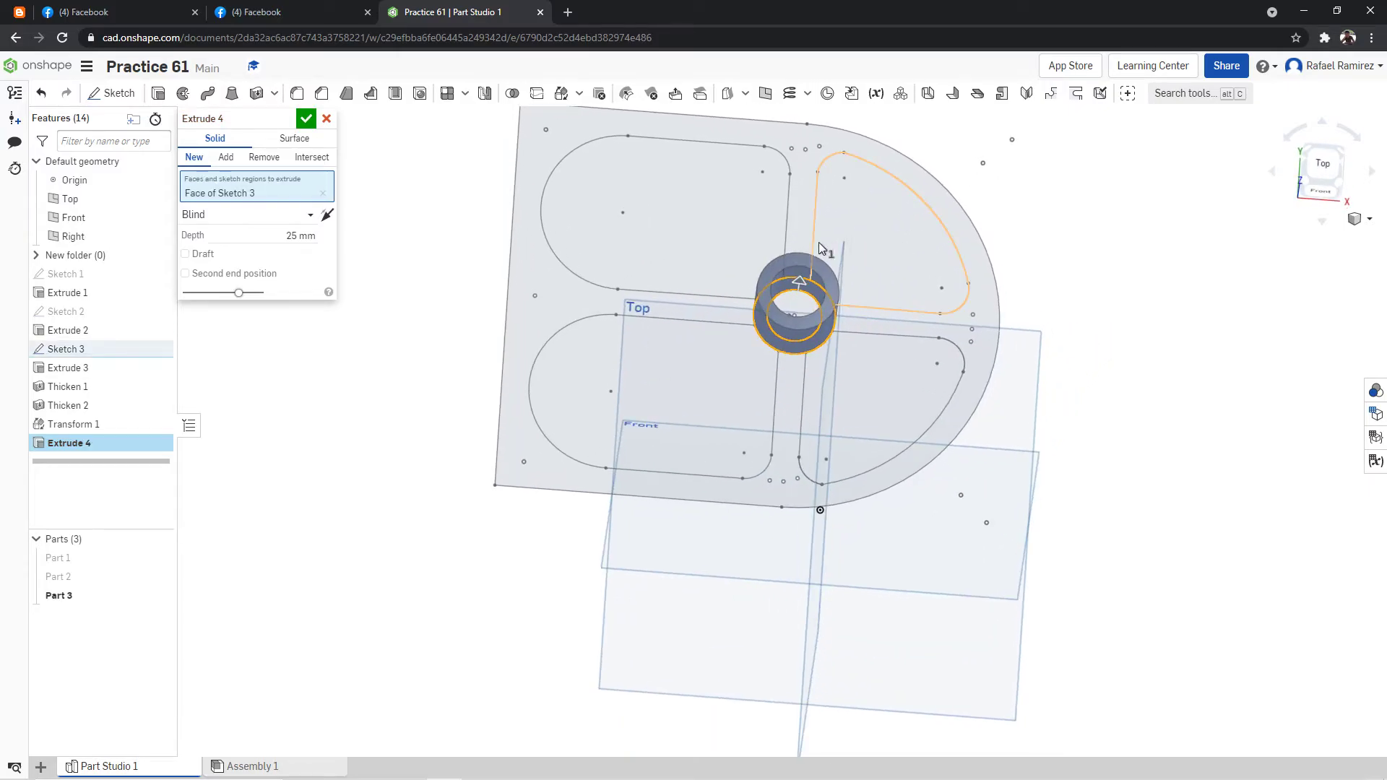
click(329, 124)
Start a new extrusion from the inner circle of Sketch 3, hiding Part 1 and Part 2 to reach it.
click(158, 93)
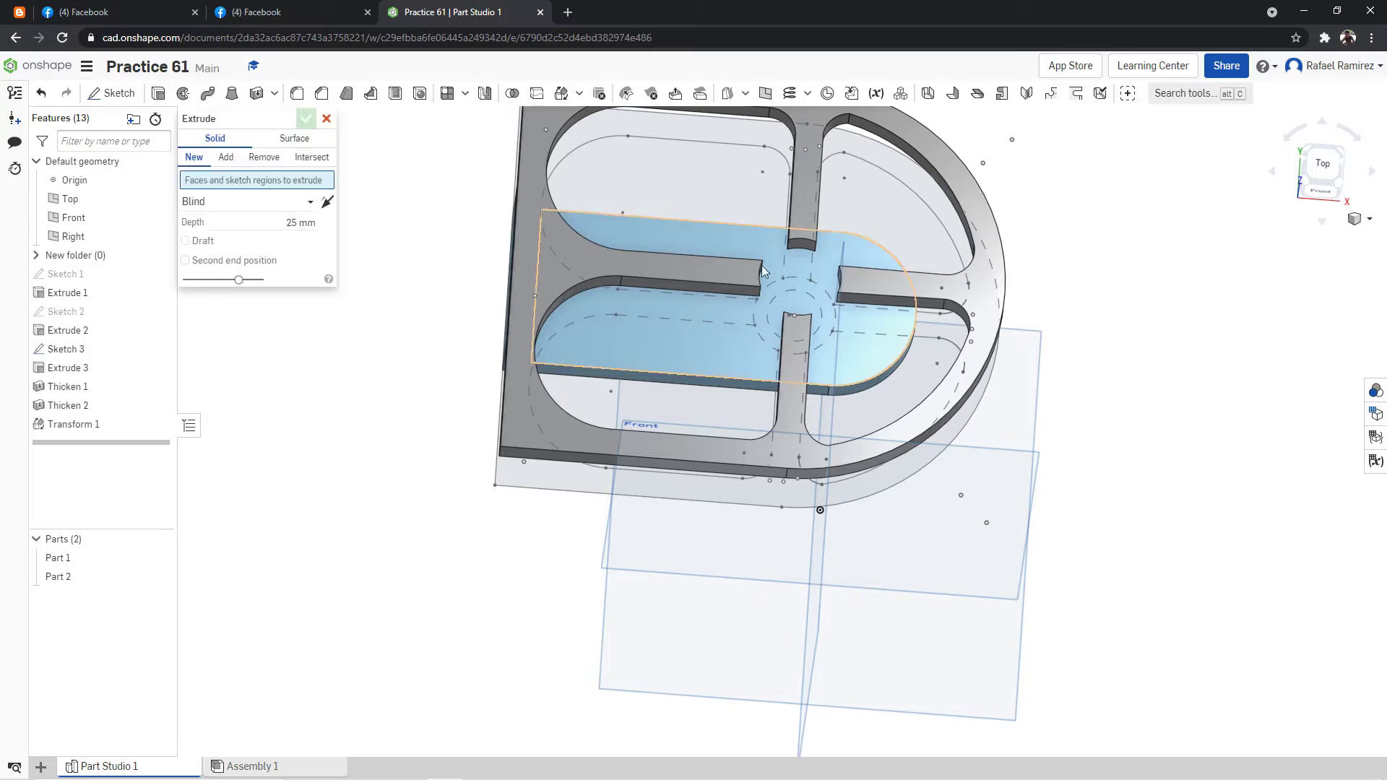
right_click(881, 220)
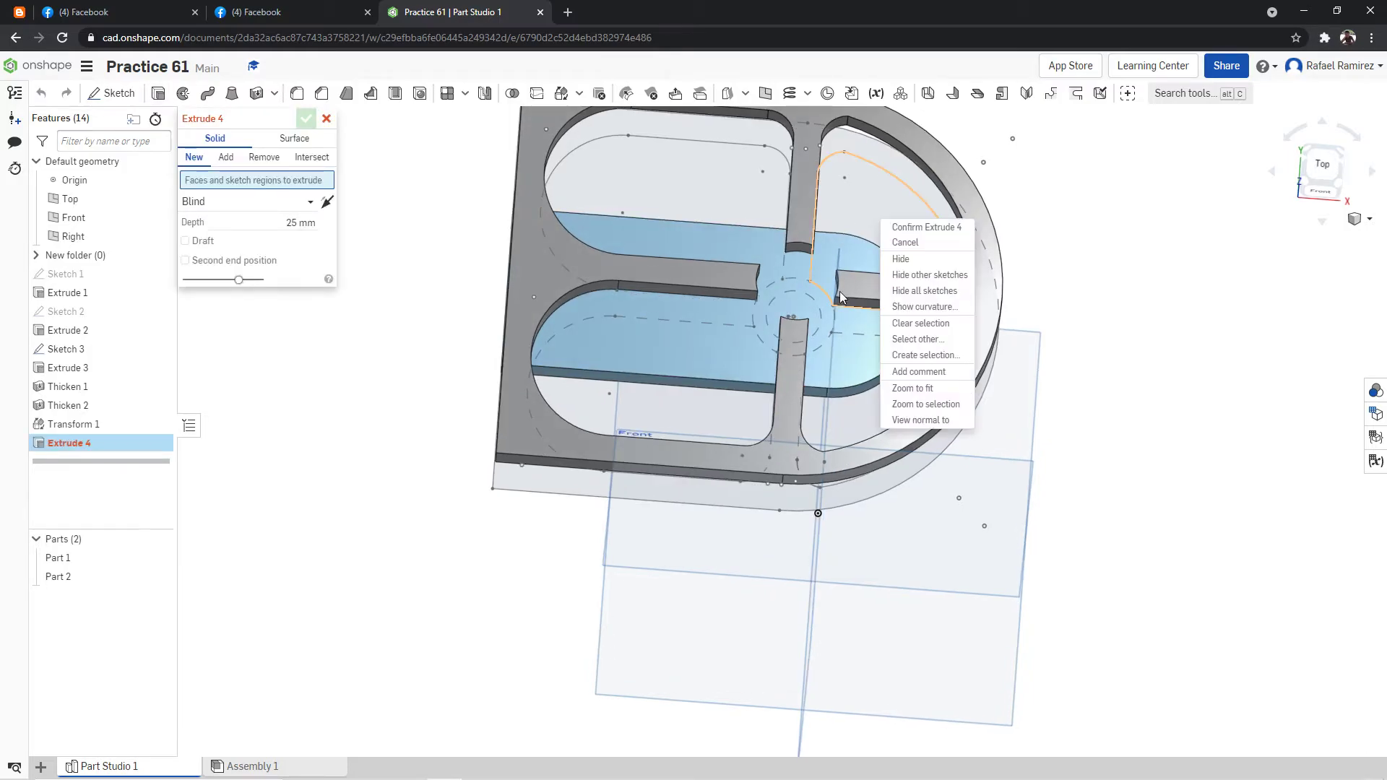
click(1068, 304)
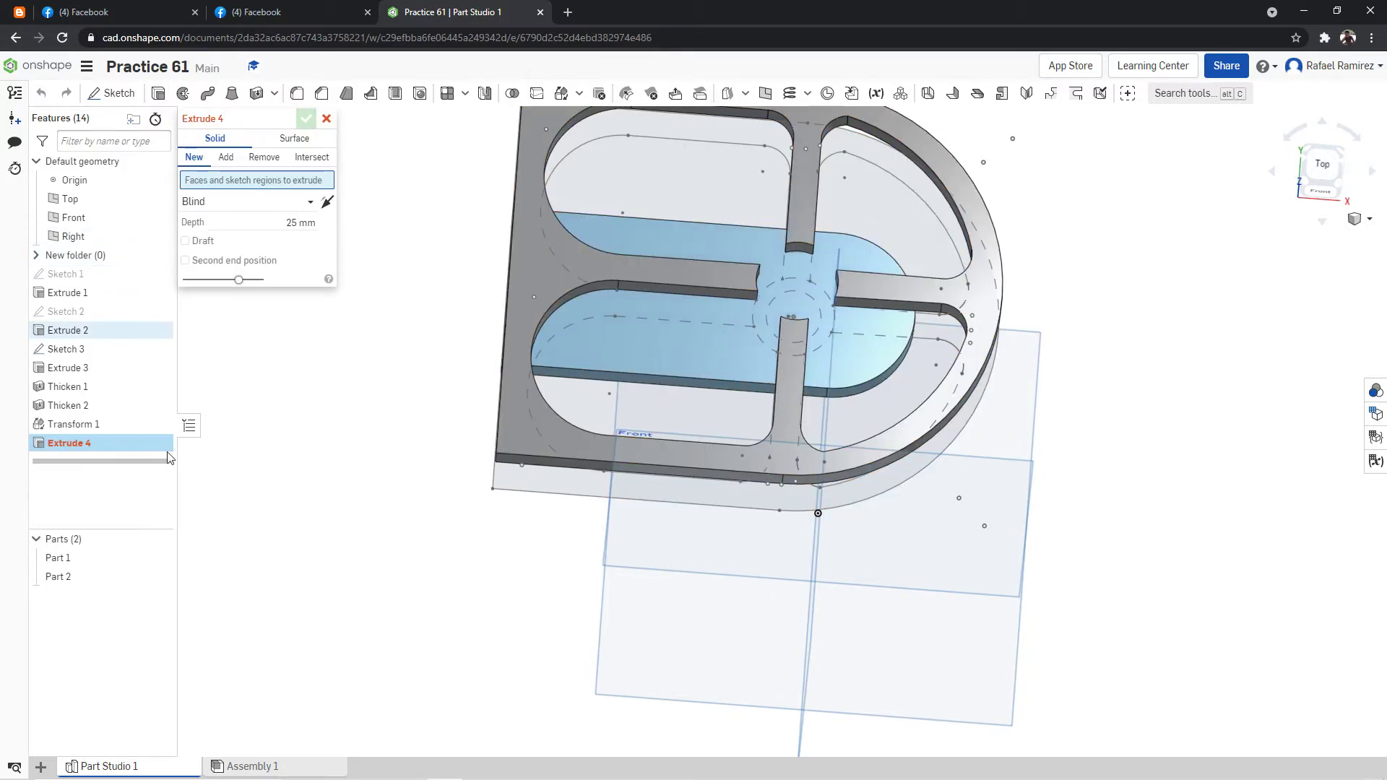
click(159, 558)
click(159, 576)
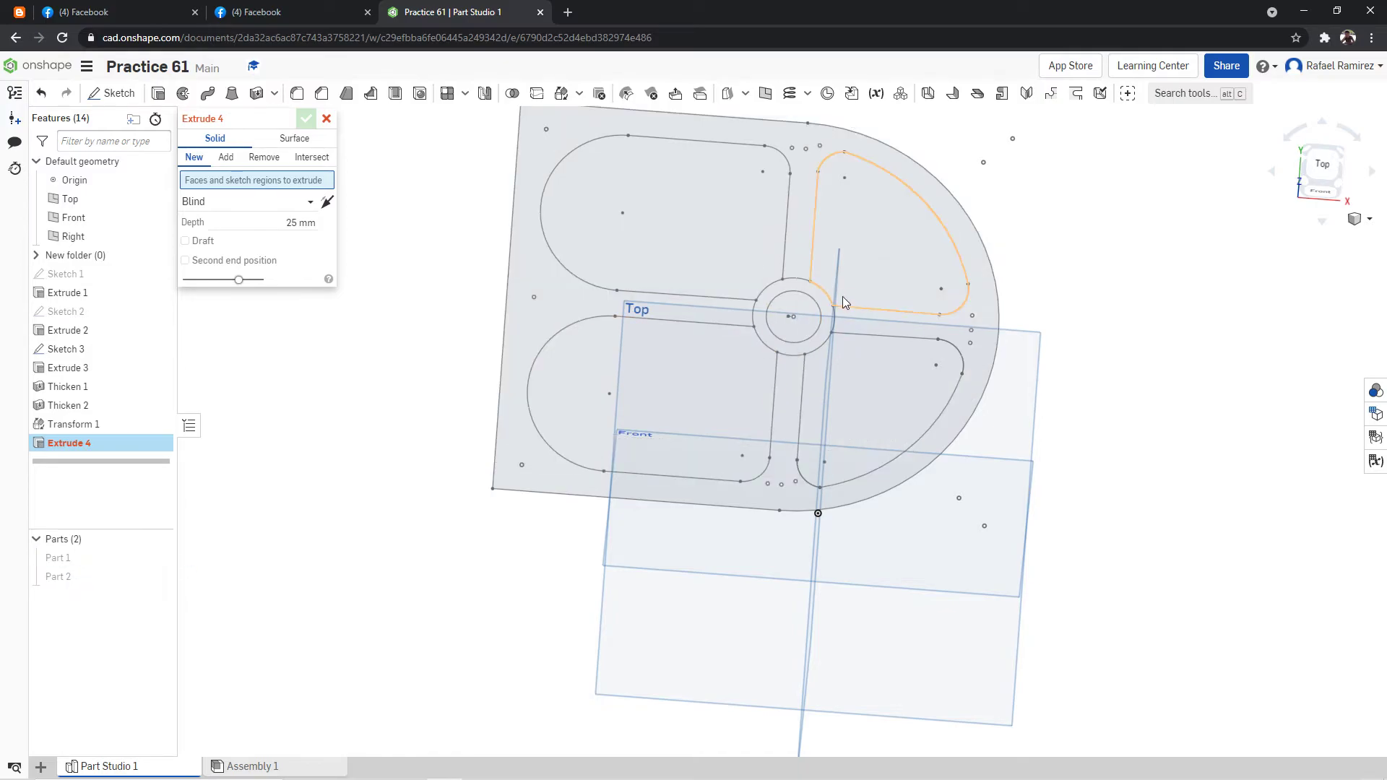
click(810, 315)
mouse_move(970, 258)
right_down()
mouse_move(1099, 192)
mouse_move(1055, 145)
right_up()
Check the height of the central post in the practice drawing.
click(249, 6)
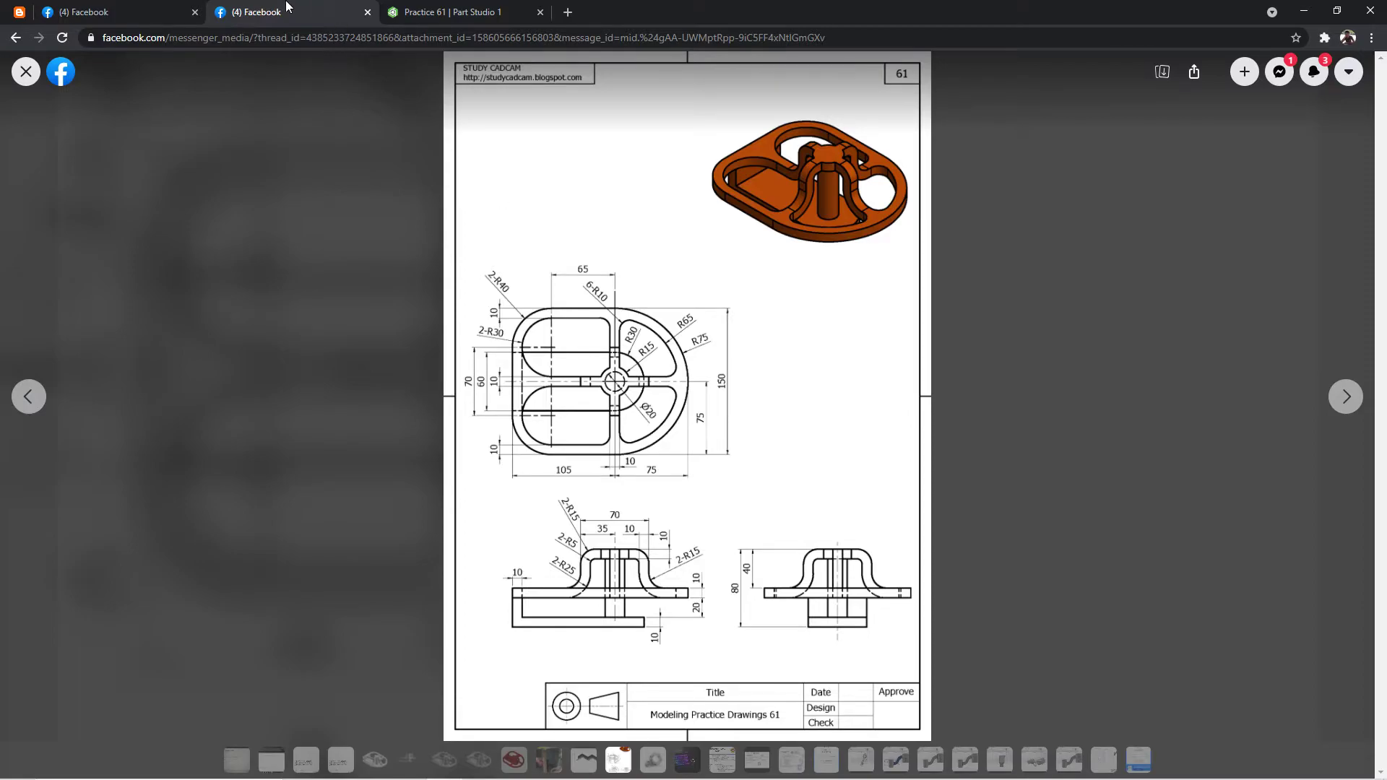
click(112, 7)
click(394, 12)
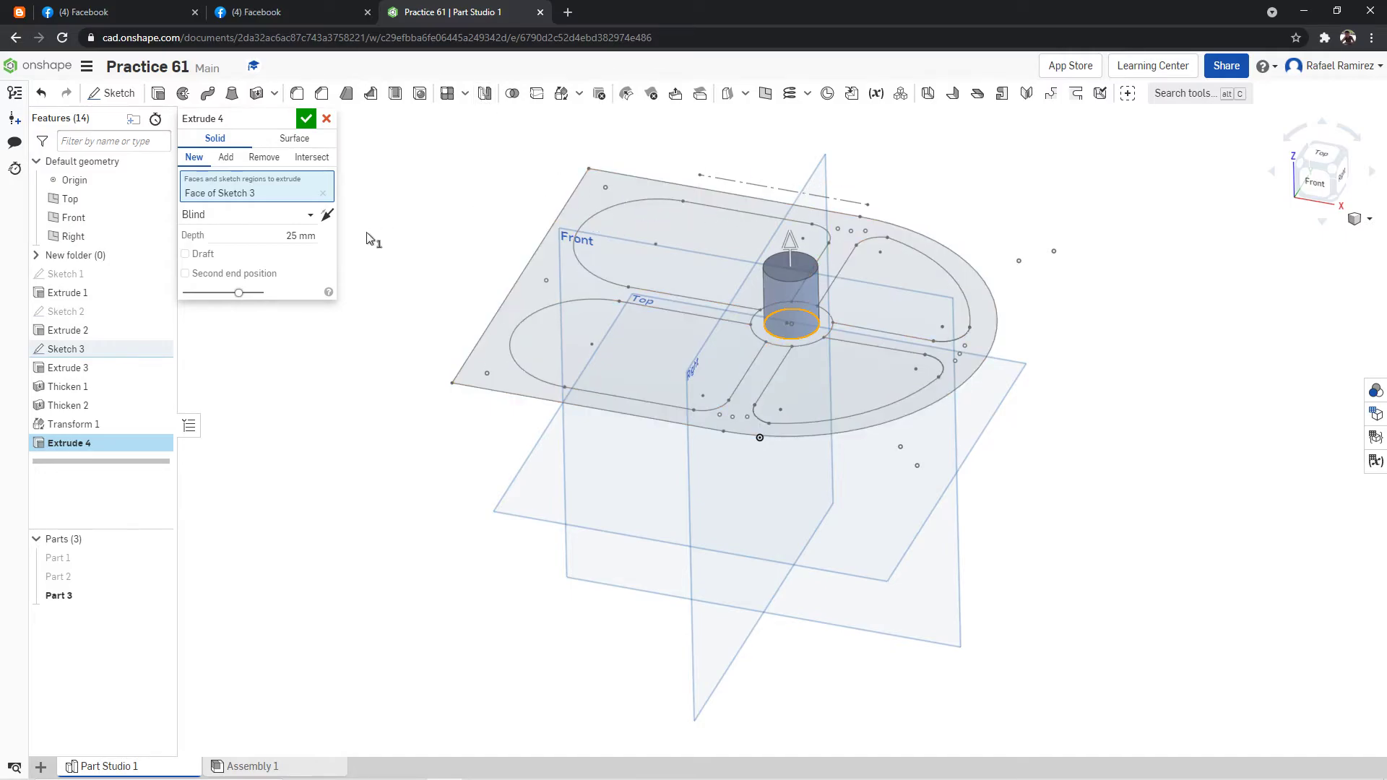
Show Part 1 and Part 2 again and extrude the inner circle 80 mm upward as a central post added to Part 1.
right_drag(945, 190, 978, 168)
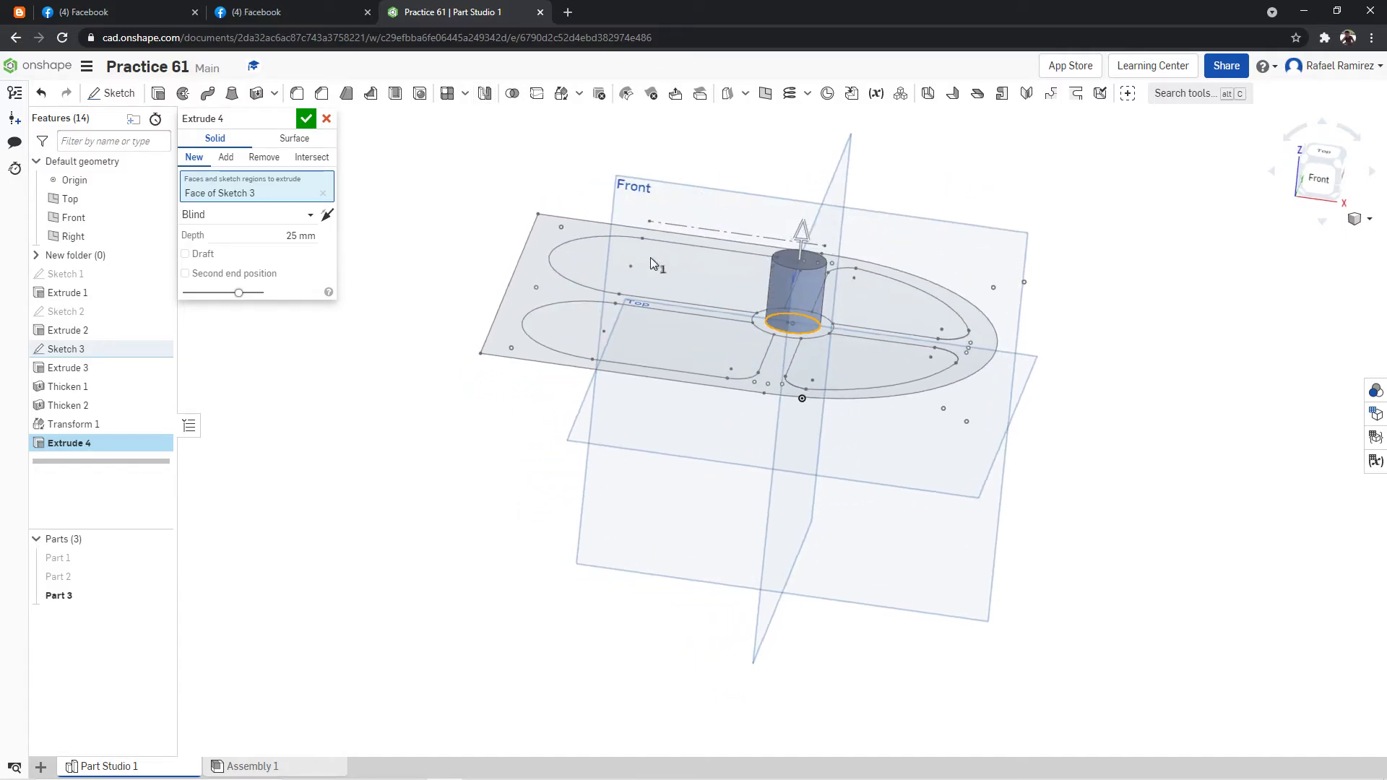
click(162, 559)
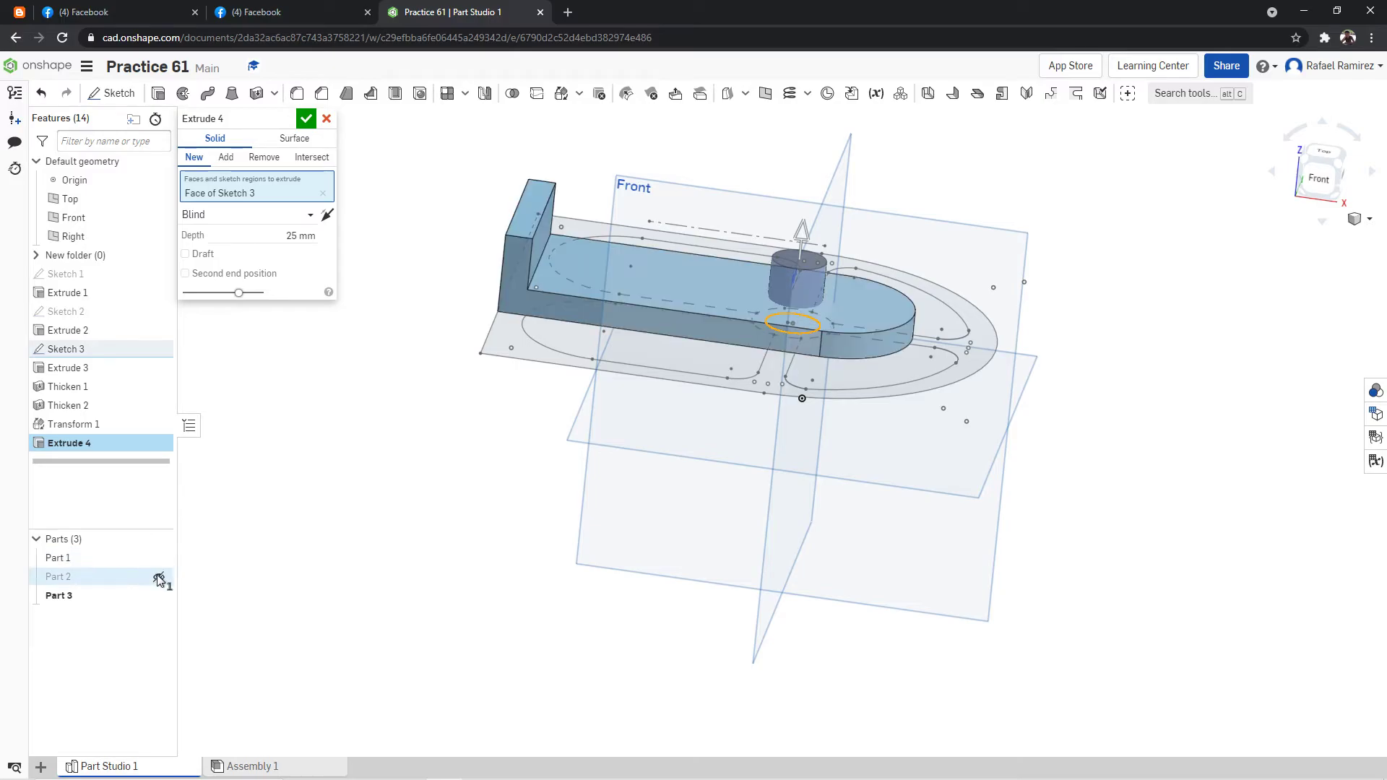
click(162, 577)
right_drag(474, 525, 606, 475)
click(298, 238)
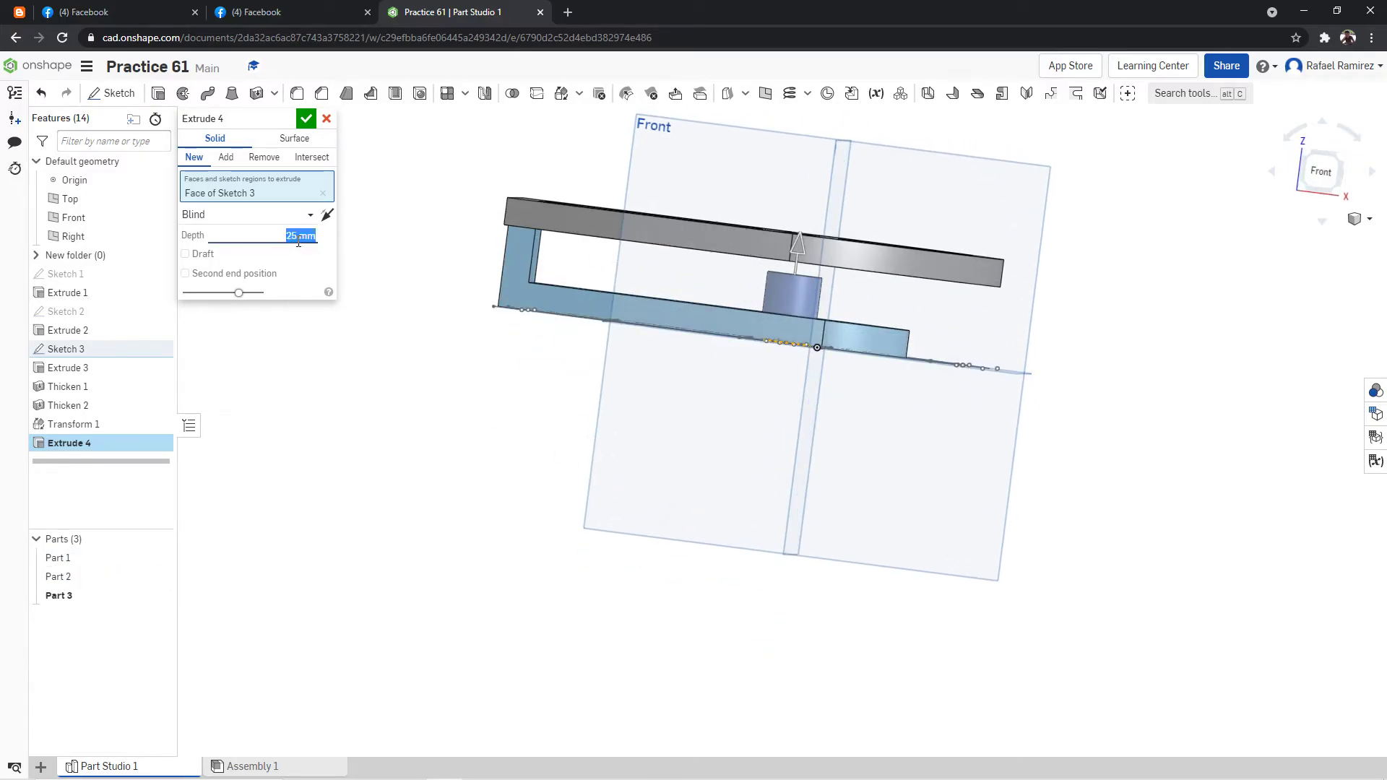
text(80)
key(Return)
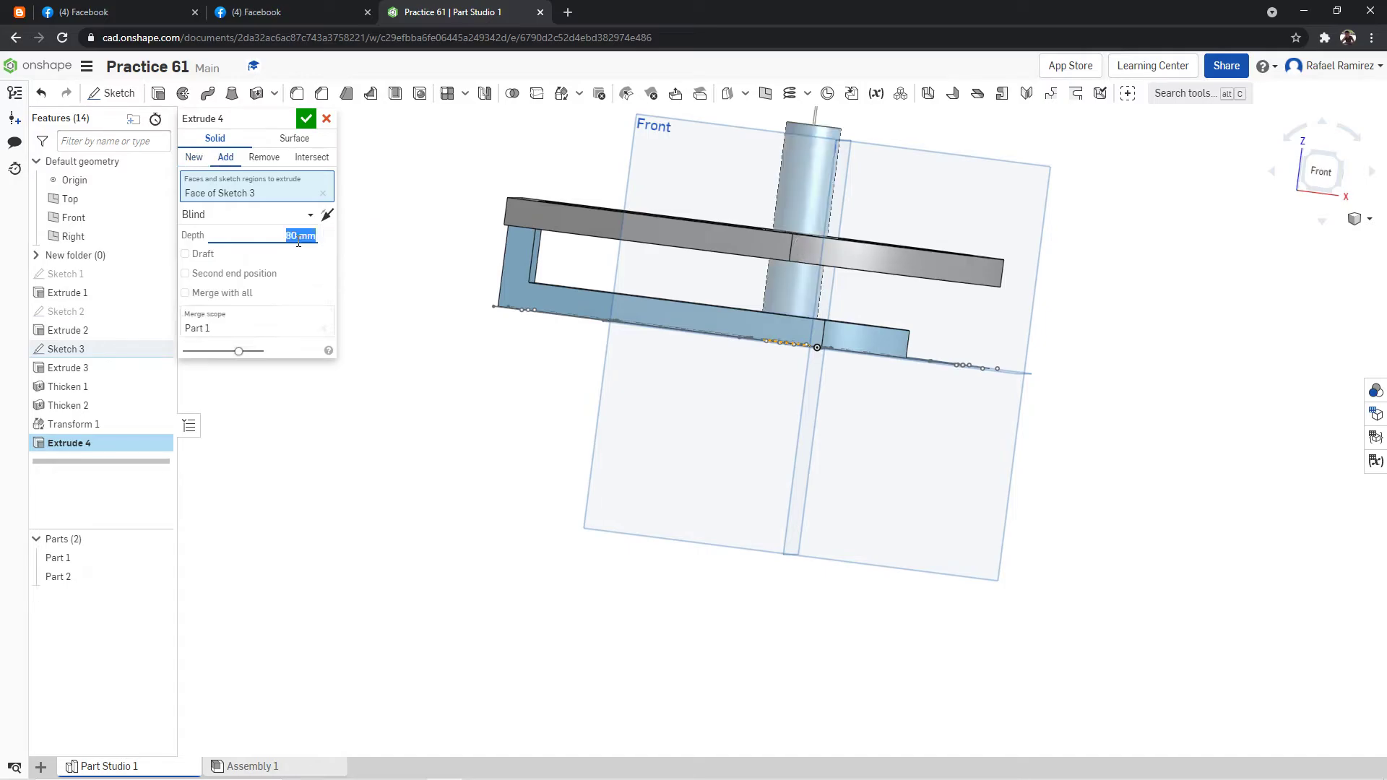
click(315, 119)
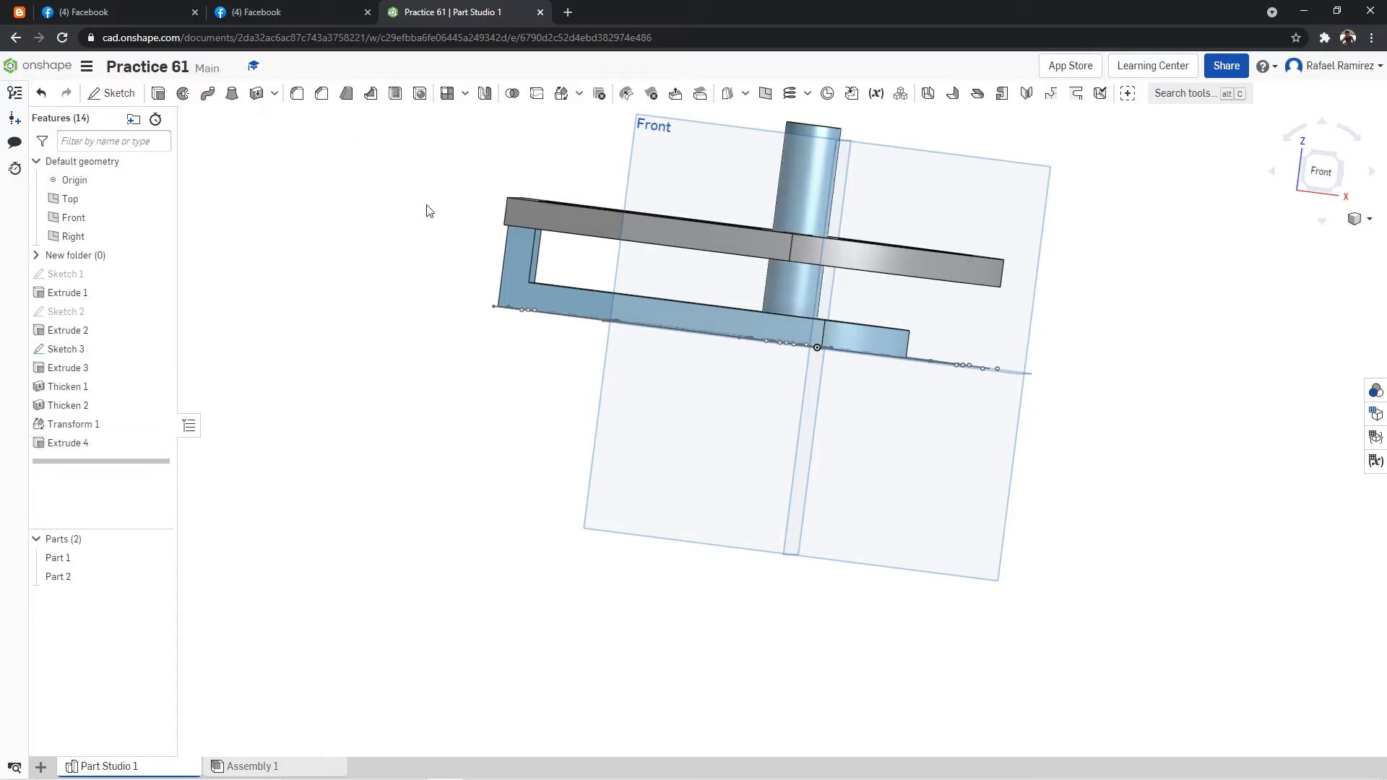
Delete Extrude 4, the extrusion that forms the central post.
right_drag(427, 210, 418, 235)
right_drag(437, 406, 429, 378)
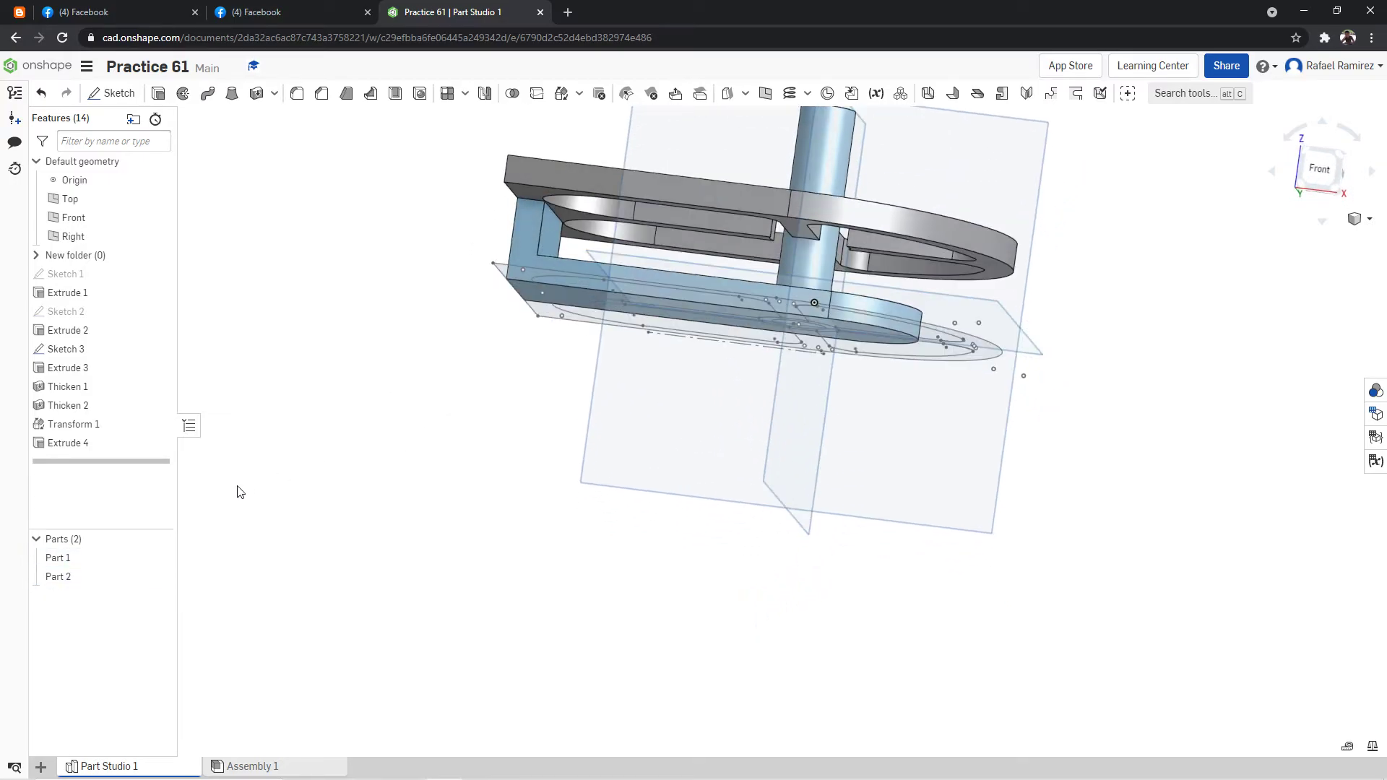
click(85, 444)
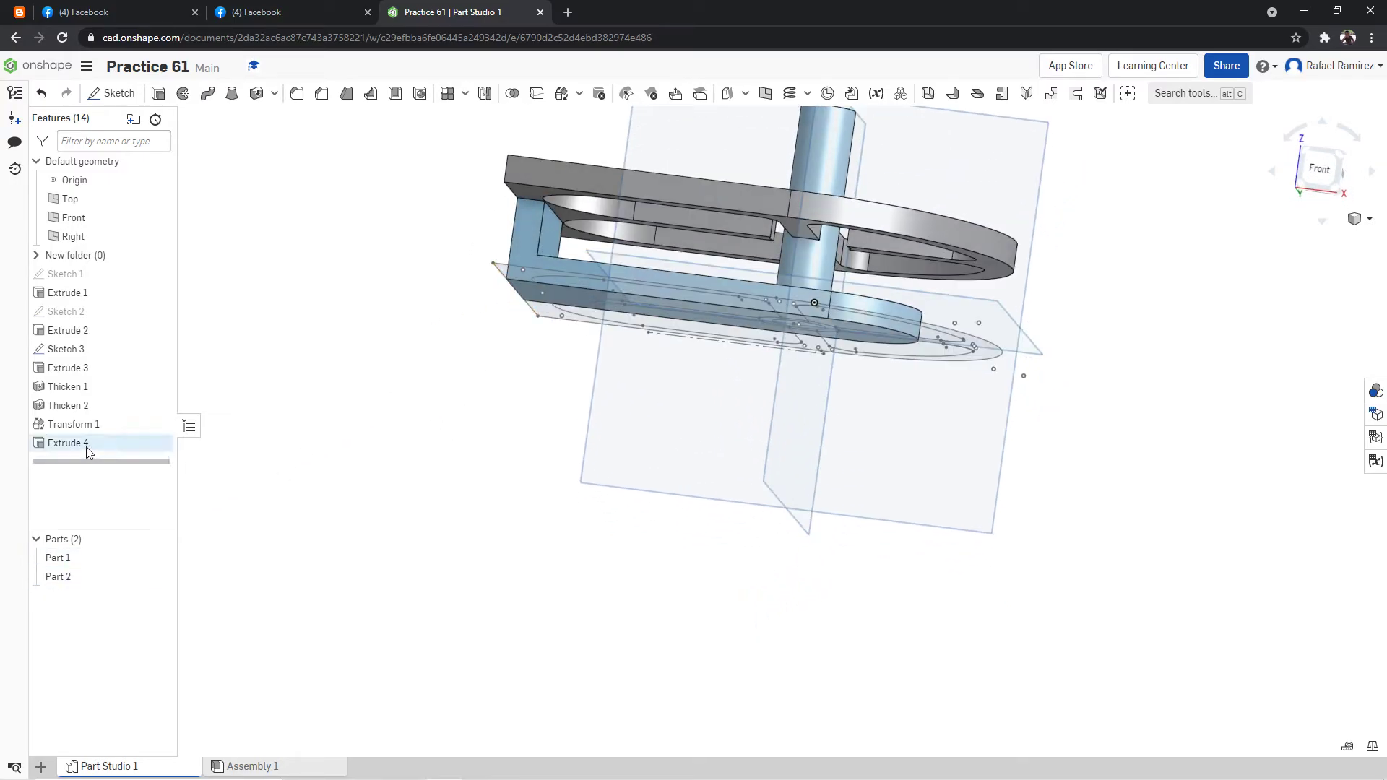
key(Delete)
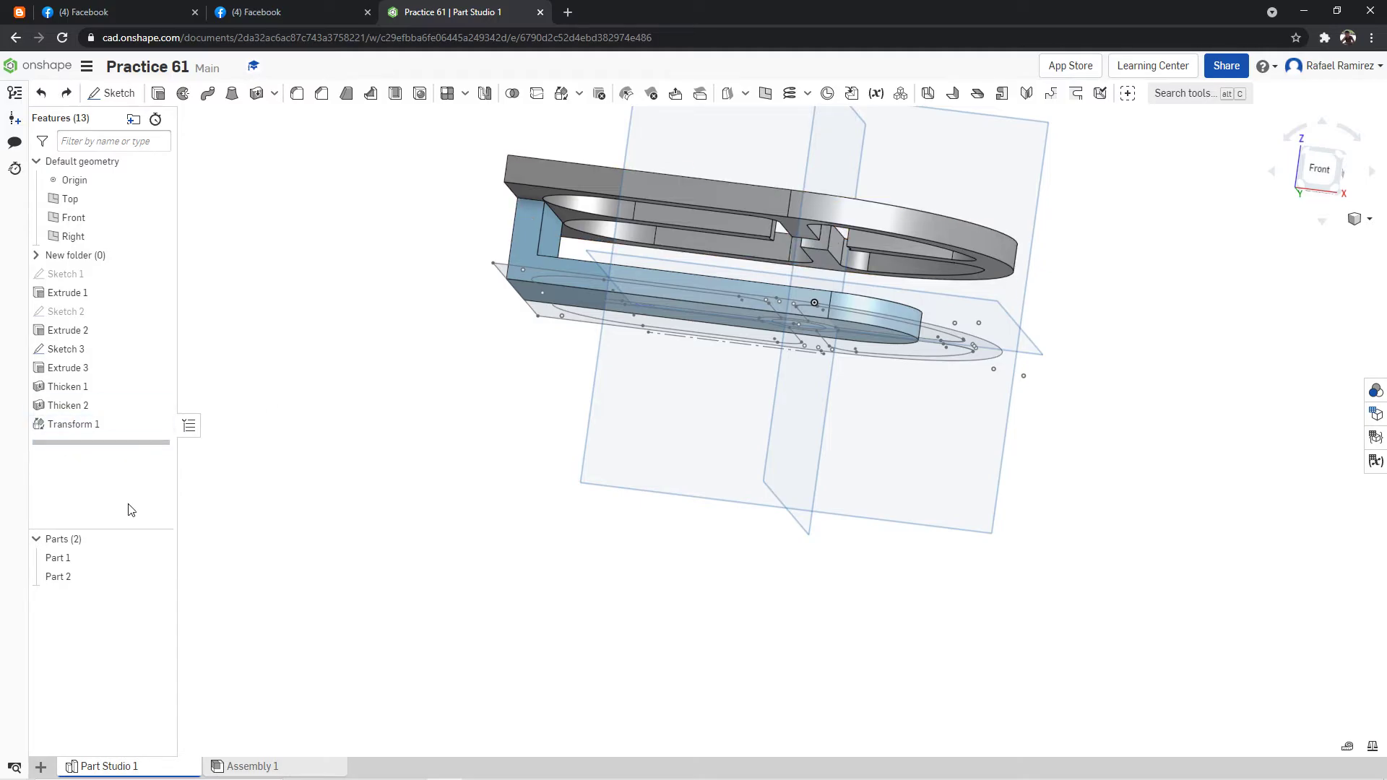
Start a new solid extrusion and hide Part 1 and Part 2 to uncover the central circles of Sketch 3.
click(158, 93)
right_drag(443, 231, 398, 239)
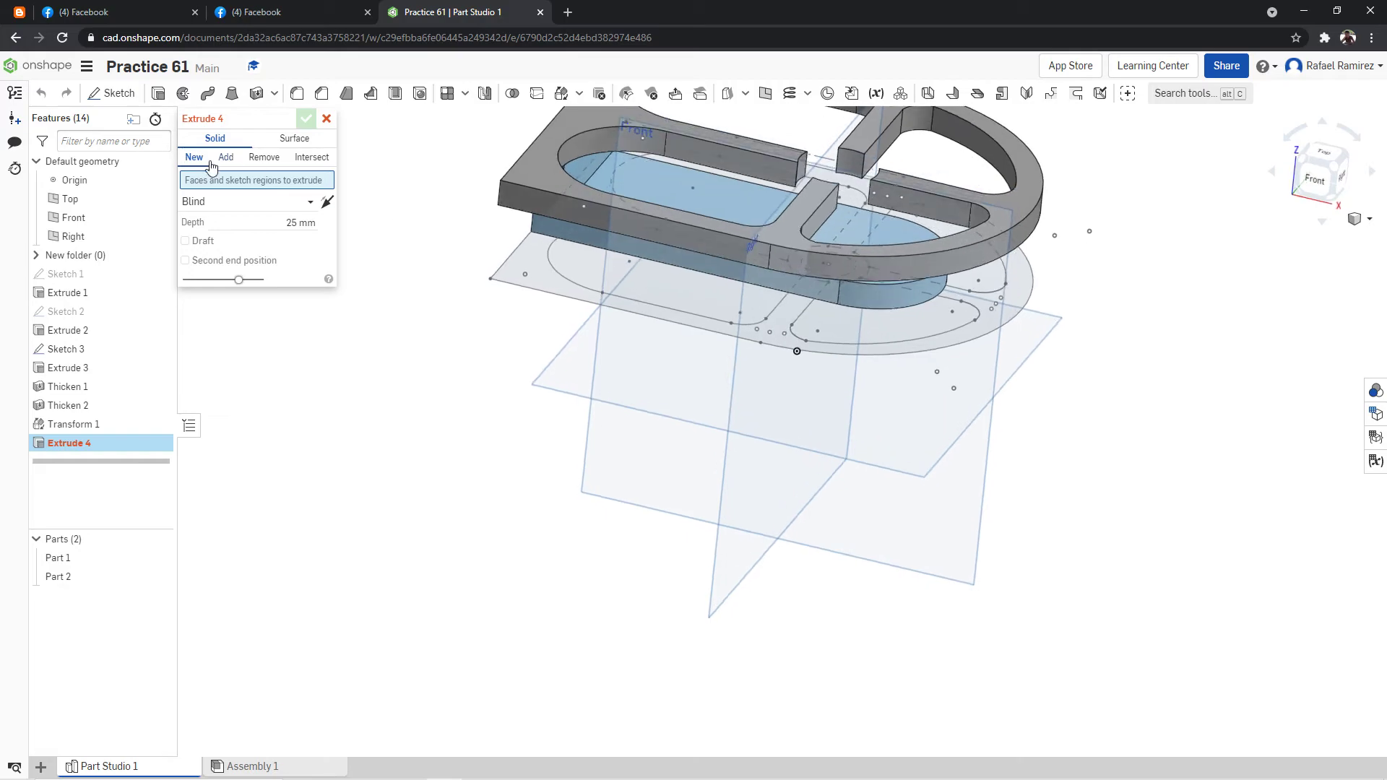
right_drag(446, 149, 471, 155)
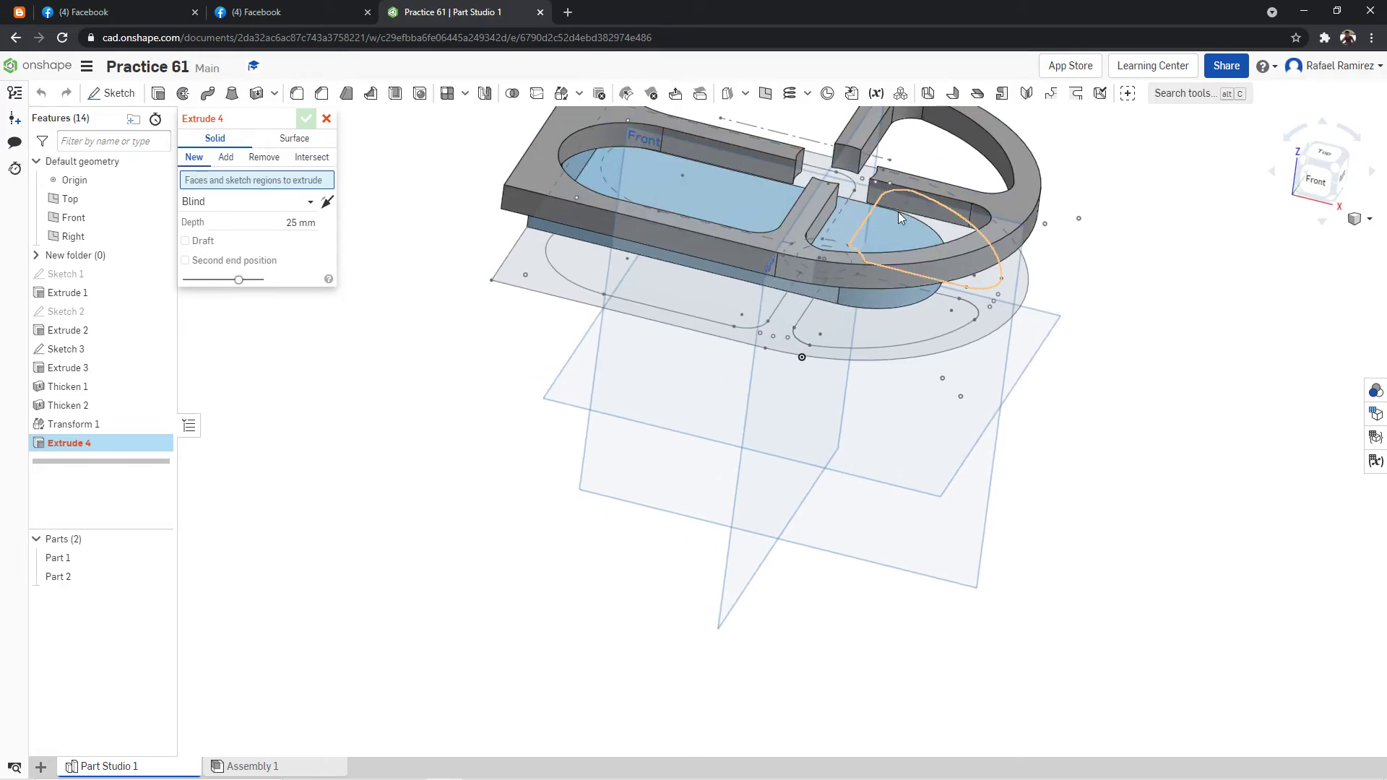
right_drag(875, 217, 843, 244)
right_drag(1068, 258, 900, 201)
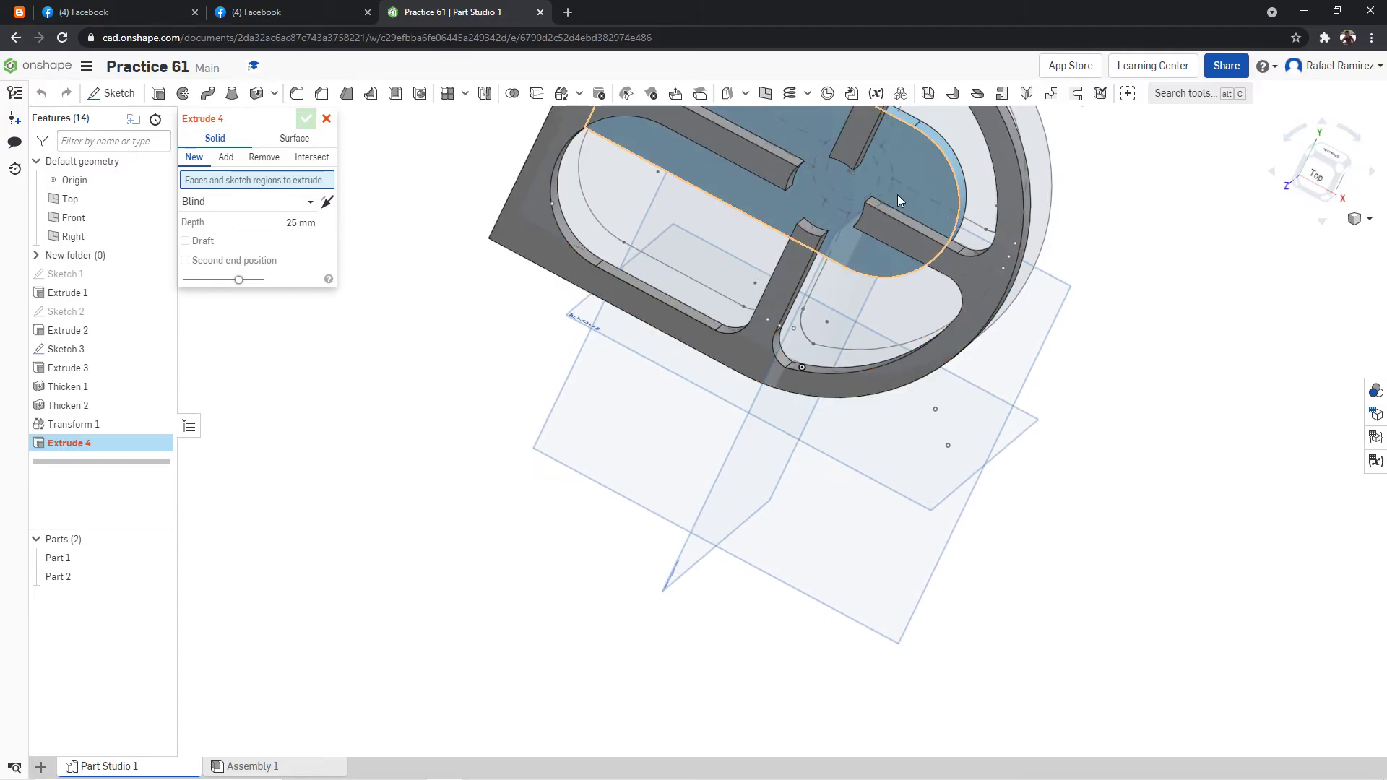
click(155, 577)
click(154, 557)
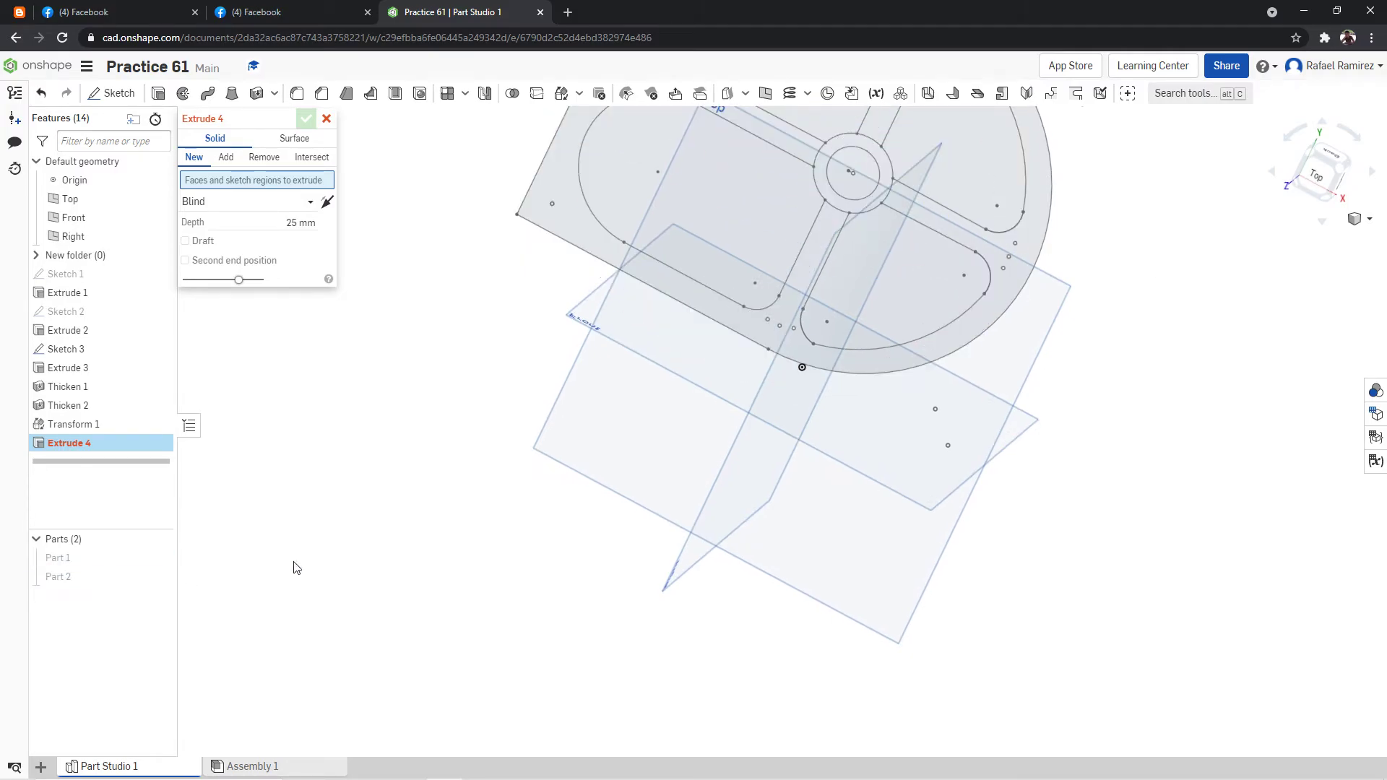
Extrude the inner circle of Sketch 3 80 mm upward as a new part to form the central post.
click(891, 172)
mouse_move(1068, 278)
right_down()
mouse_move(1099, 248)
mouse_move(1103, 209)
right_up()
click(292, 236)
text(30)
key(Return)
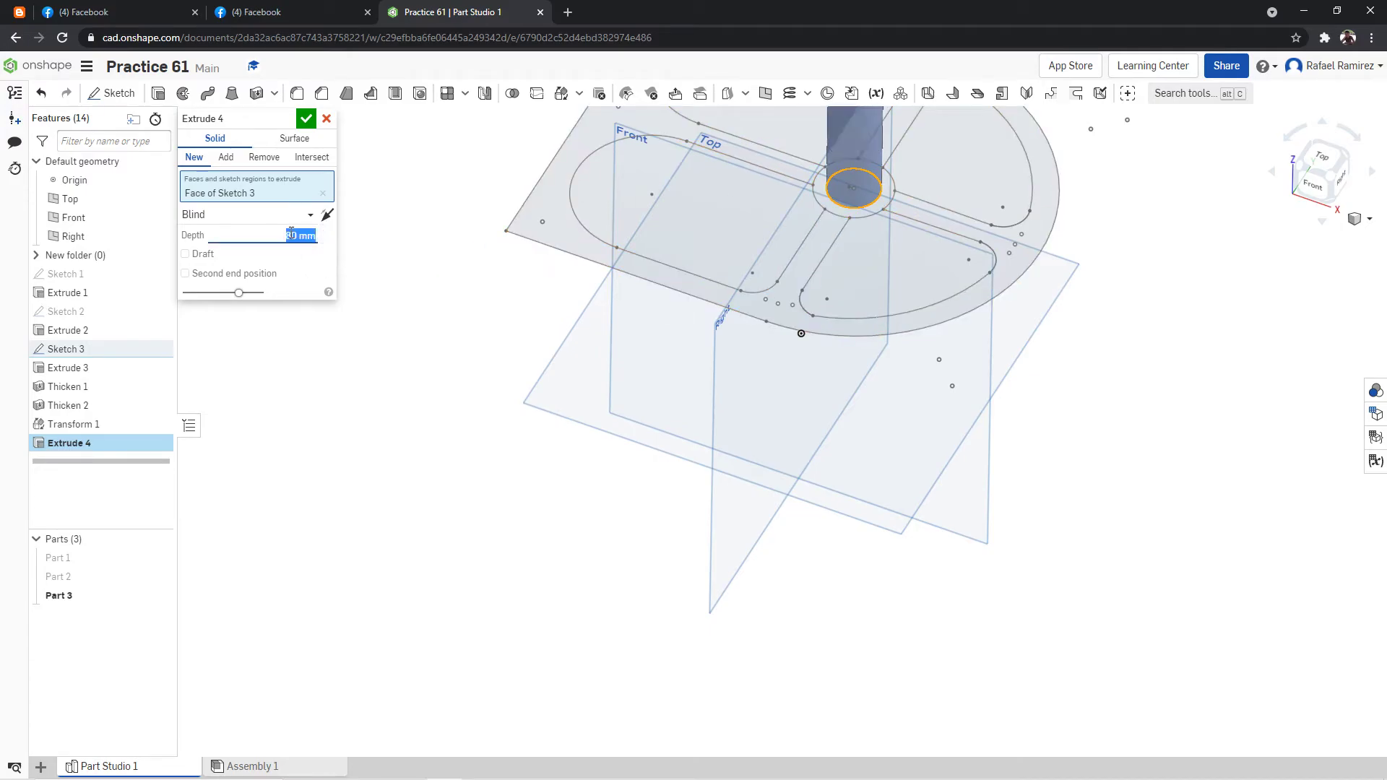
click(306, 119)
Show Part 1 and Part 2 again and view the model isometrically.
click(158, 560)
click(158, 578)
right_click(1236, 463)
click(1257, 524)
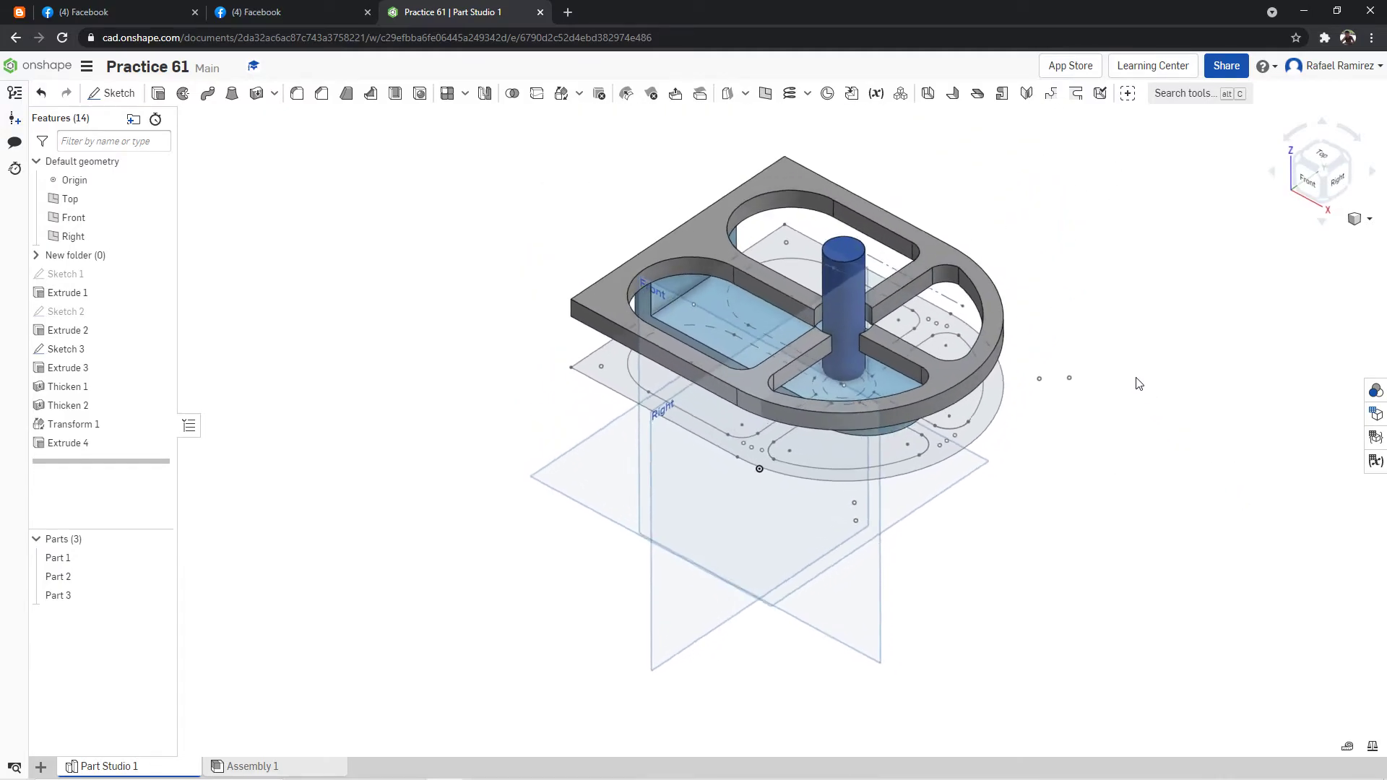
Inspect the gap between the post and the ribs from above and check the hub's dimensions in the practice drawing.
right_drag(1091, 295, 1117, 306)
click(1333, 163)
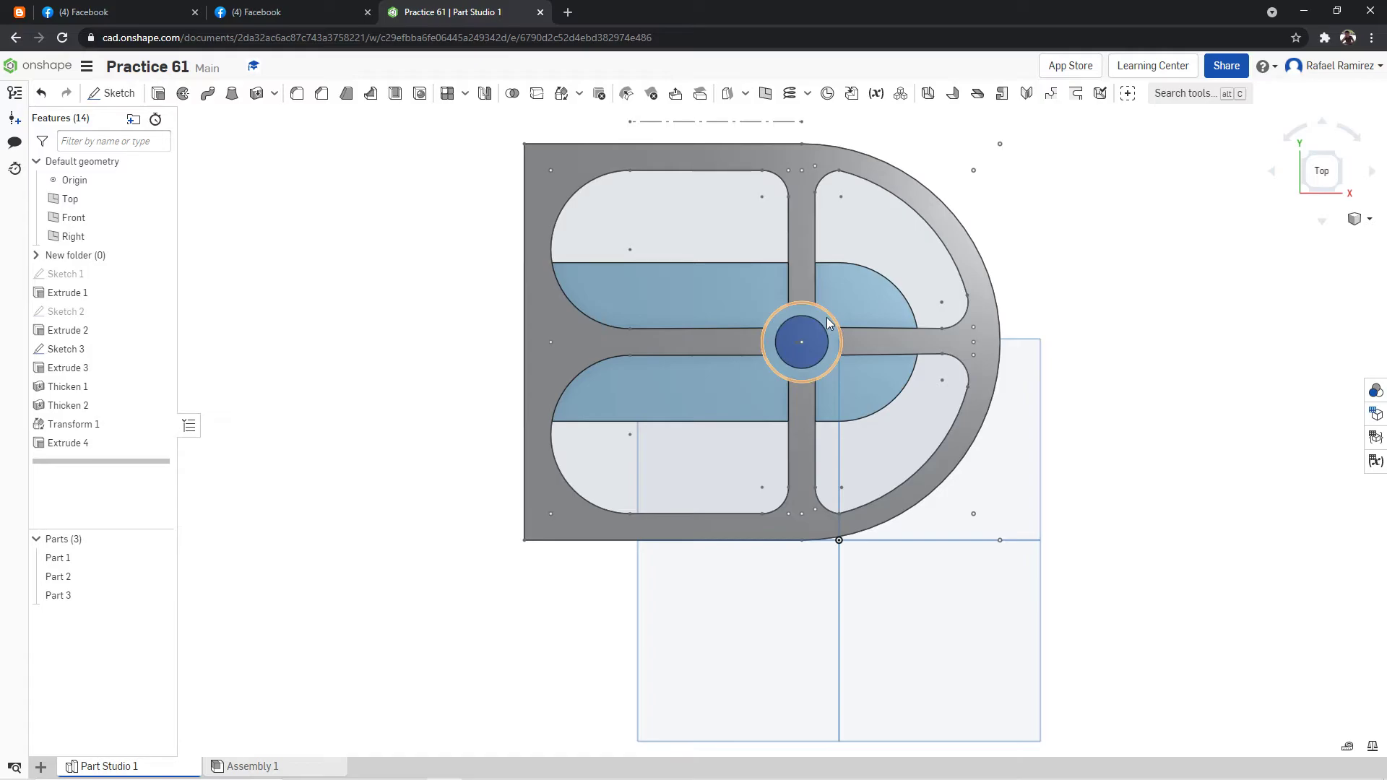
right_drag(1074, 276, 1033, 286)
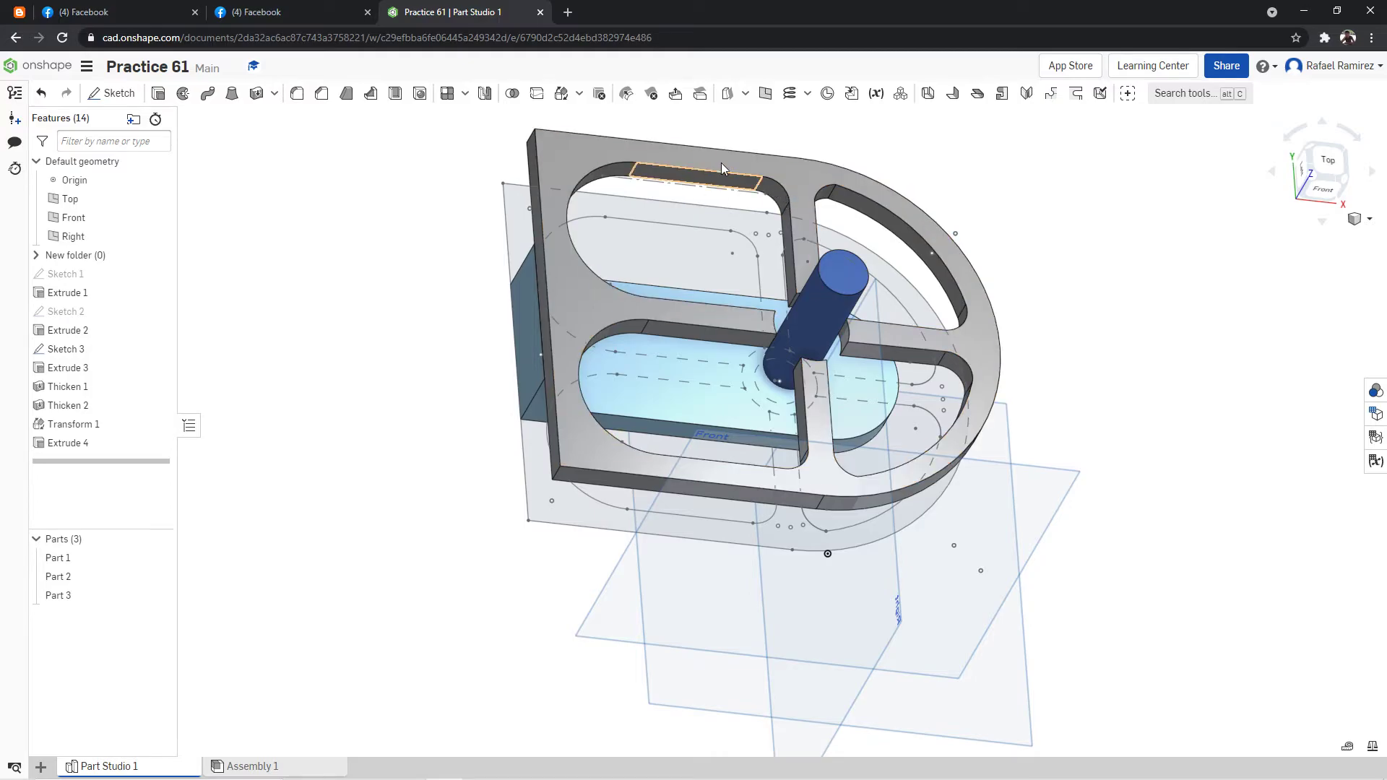
key(shift+5)
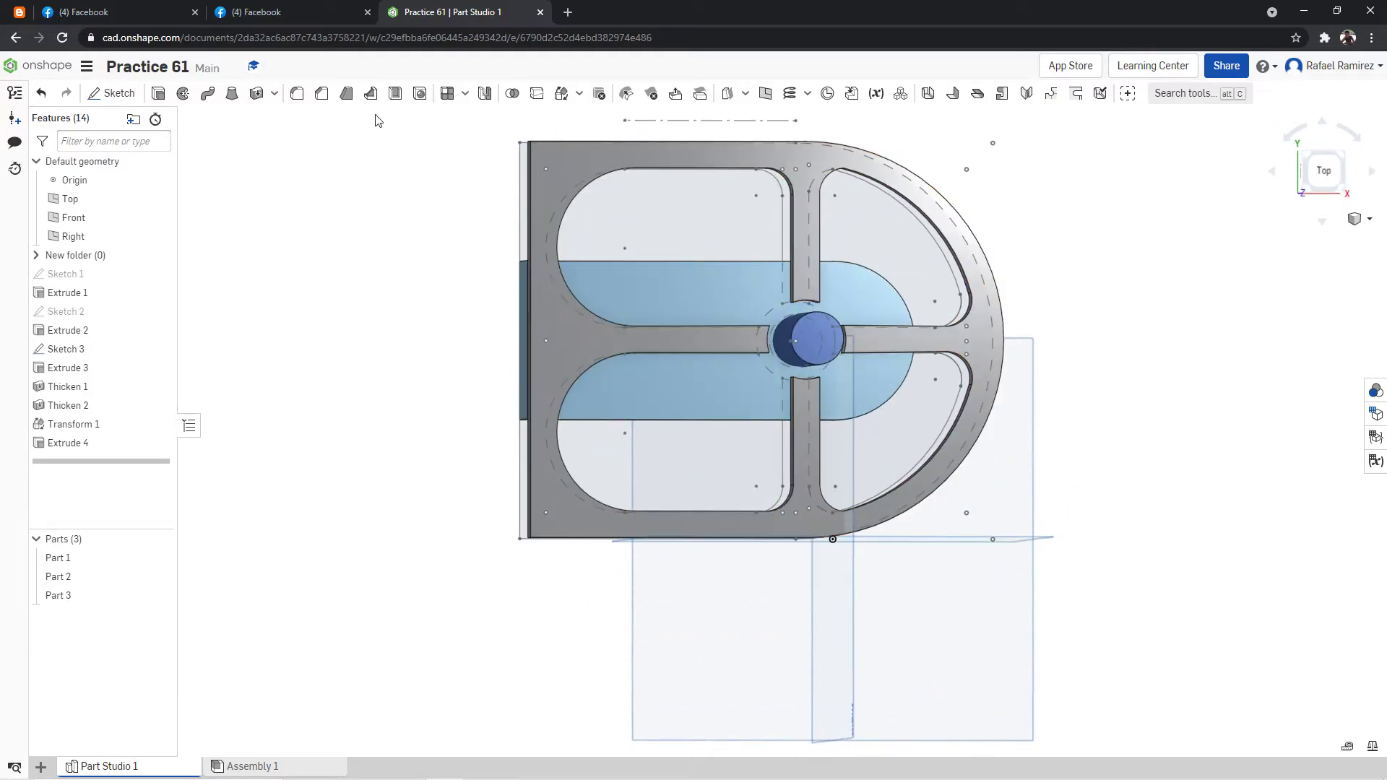
click(310, 18)
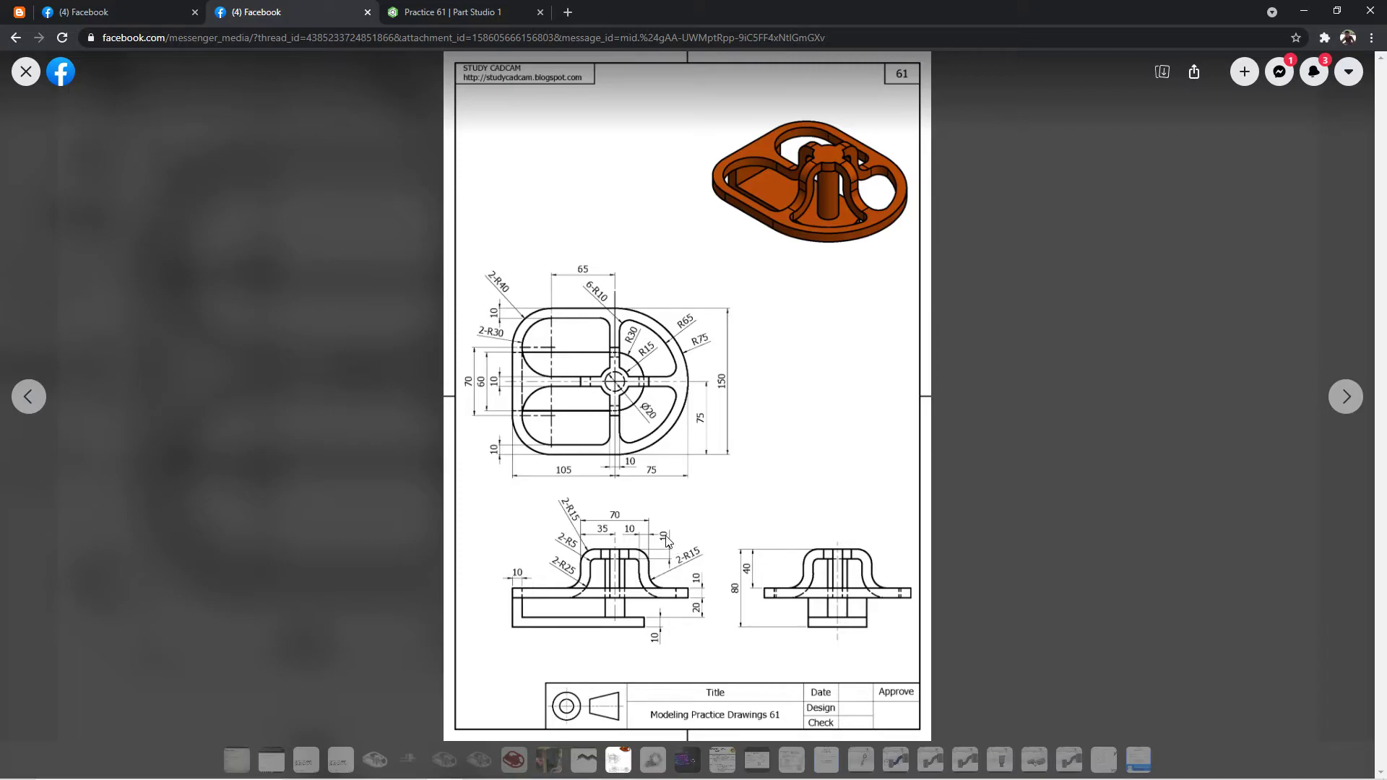
click(466, 9)
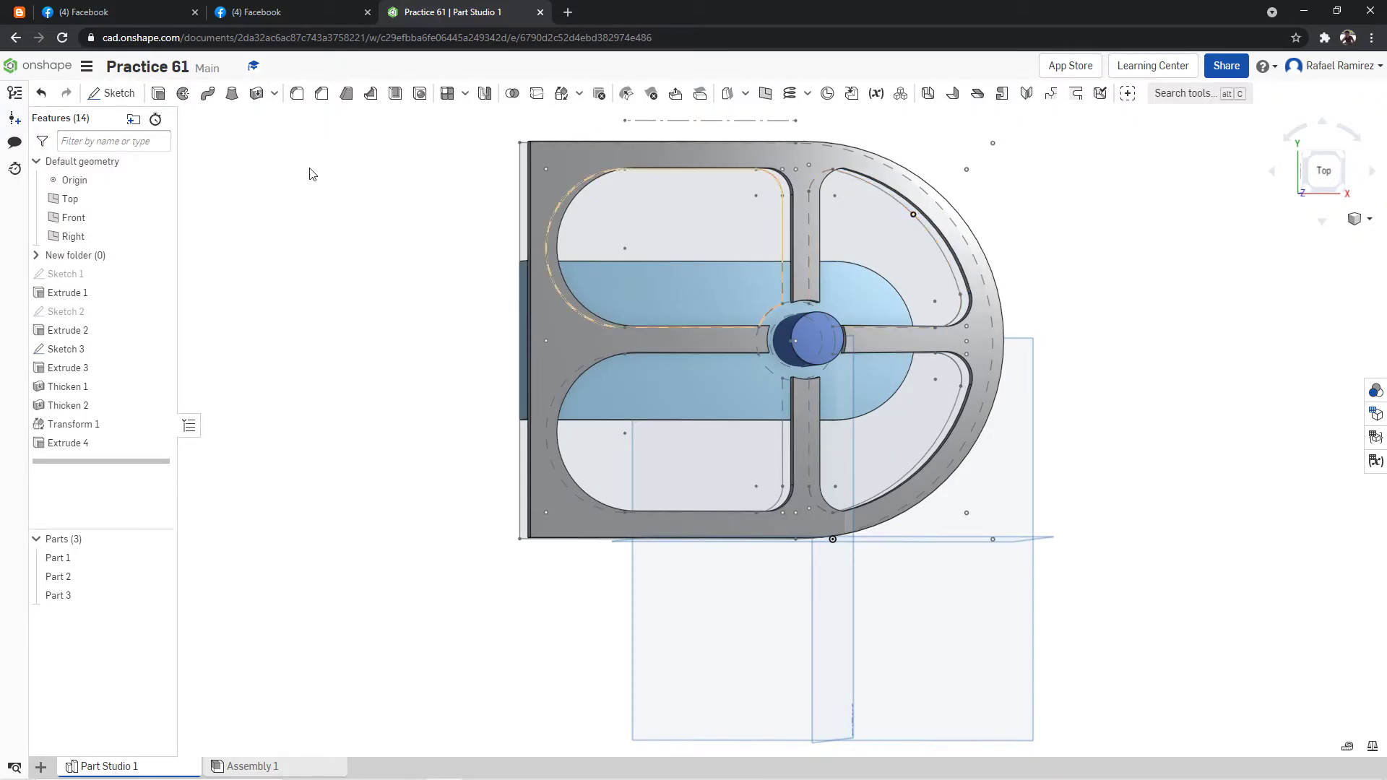
Extrude the ring between Sketch 3's two central circles 10 mm as a new part, hiding the existing parts to reach it.
click(156, 96)
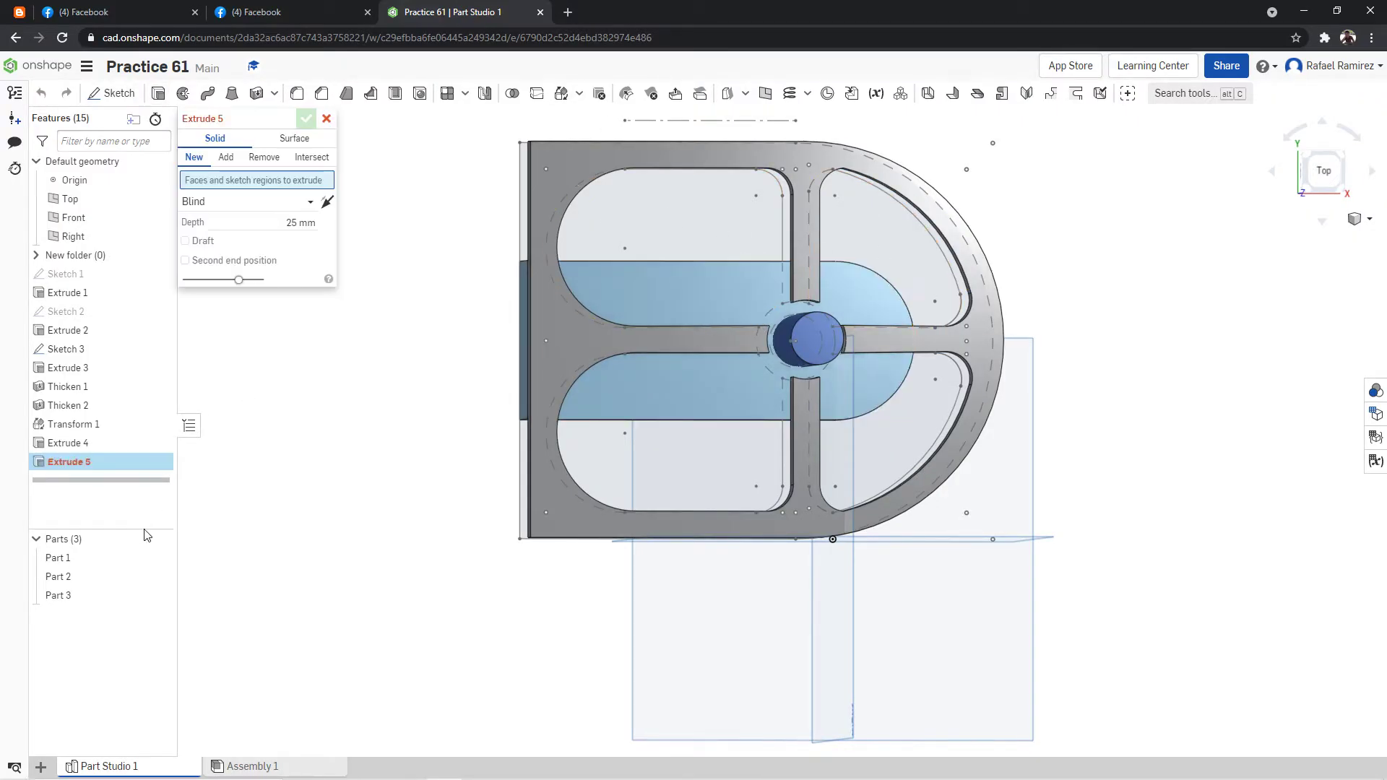
click(159, 578)
click(159, 596)
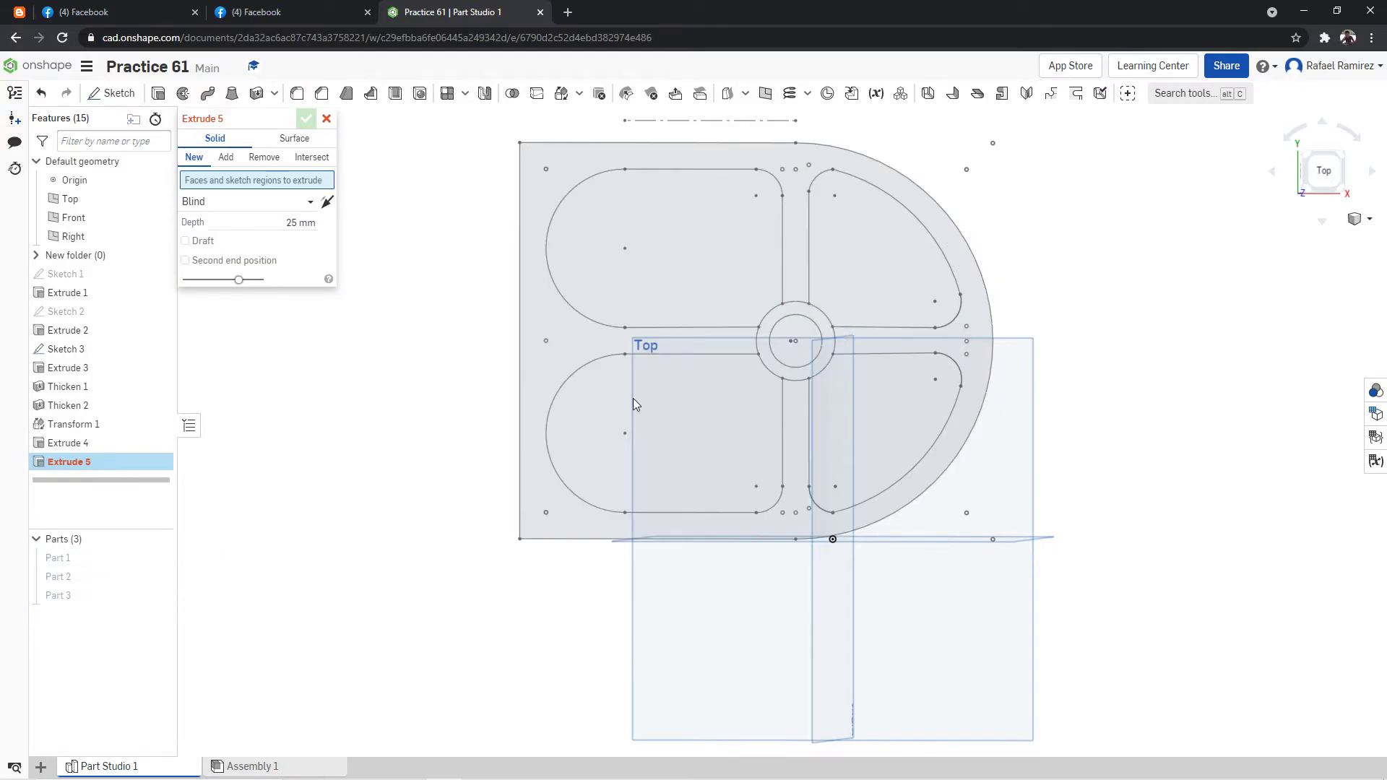
click(825, 323)
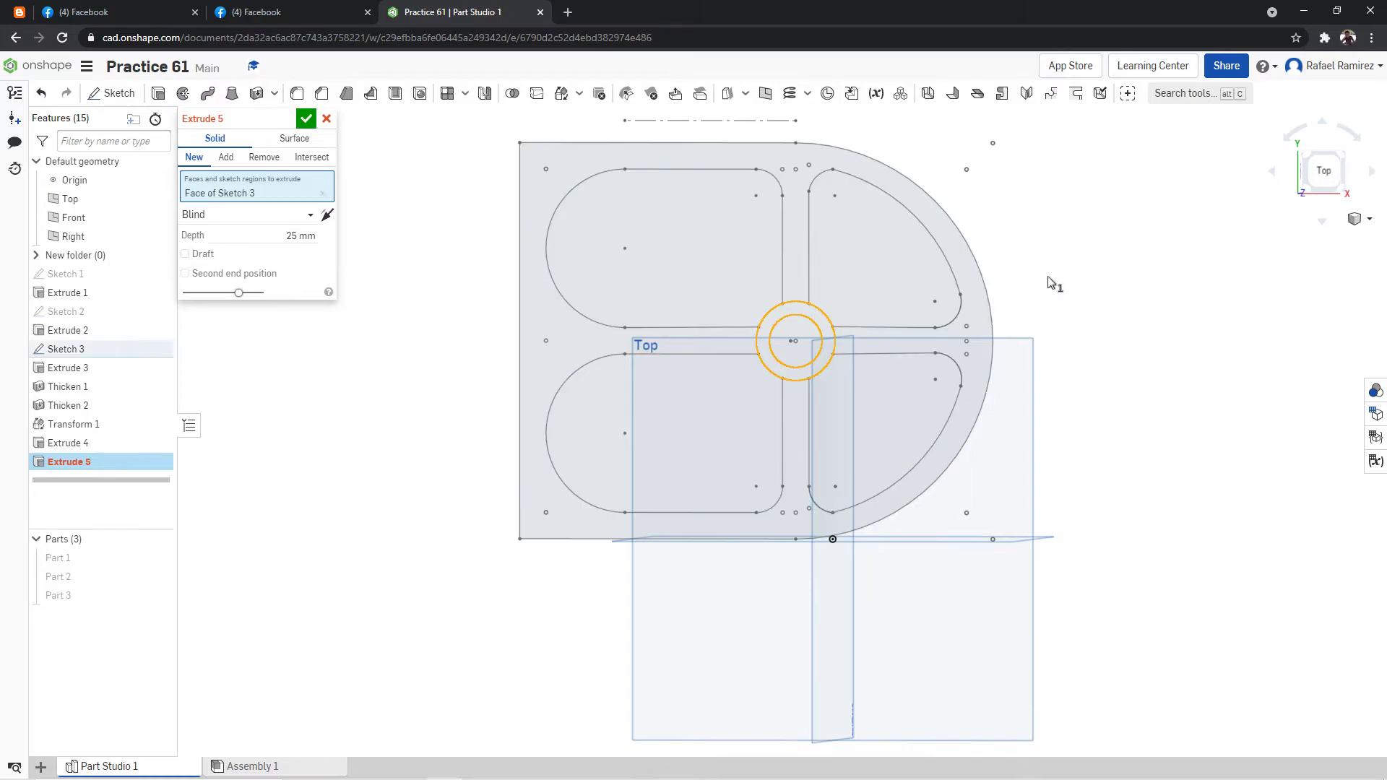
right_drag(1077, 267, 1094, 228)
click(300, 236)
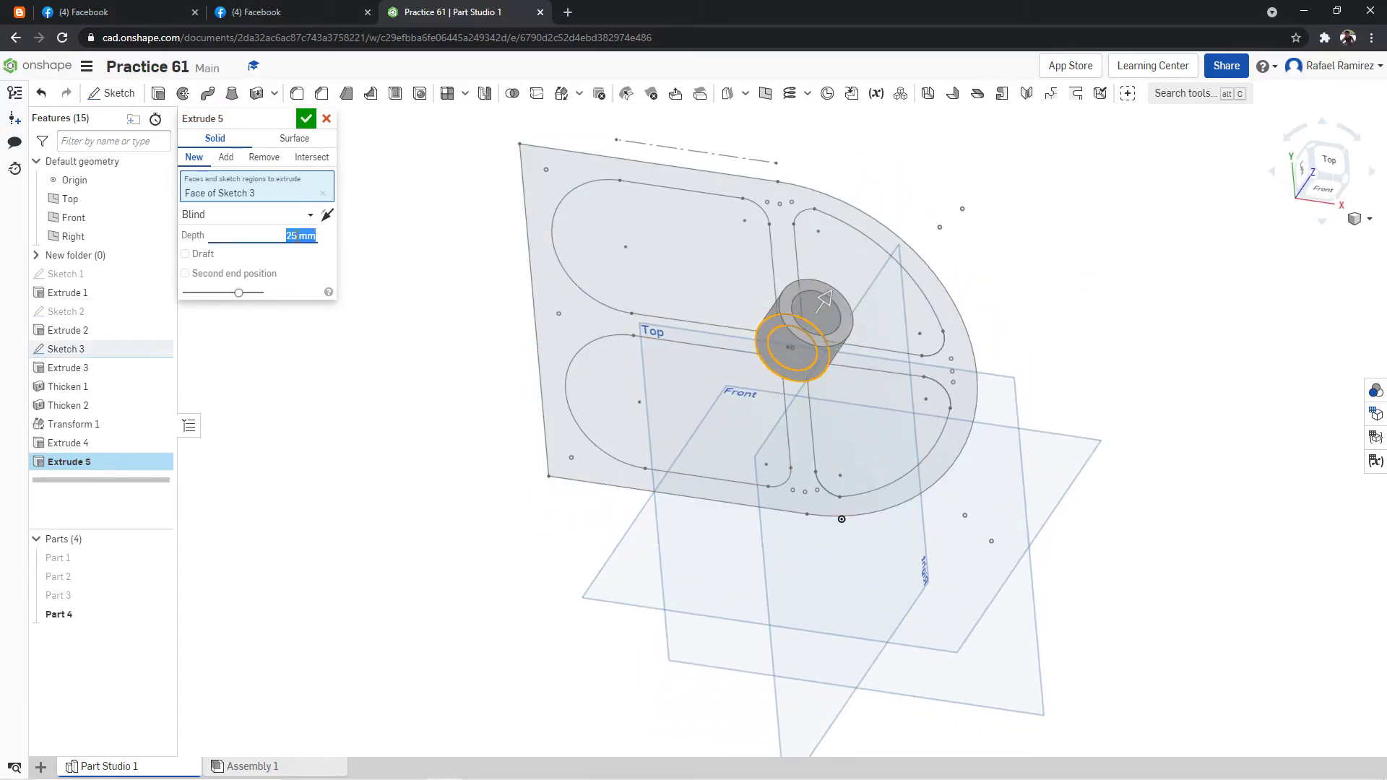
text(10)
key(Return)
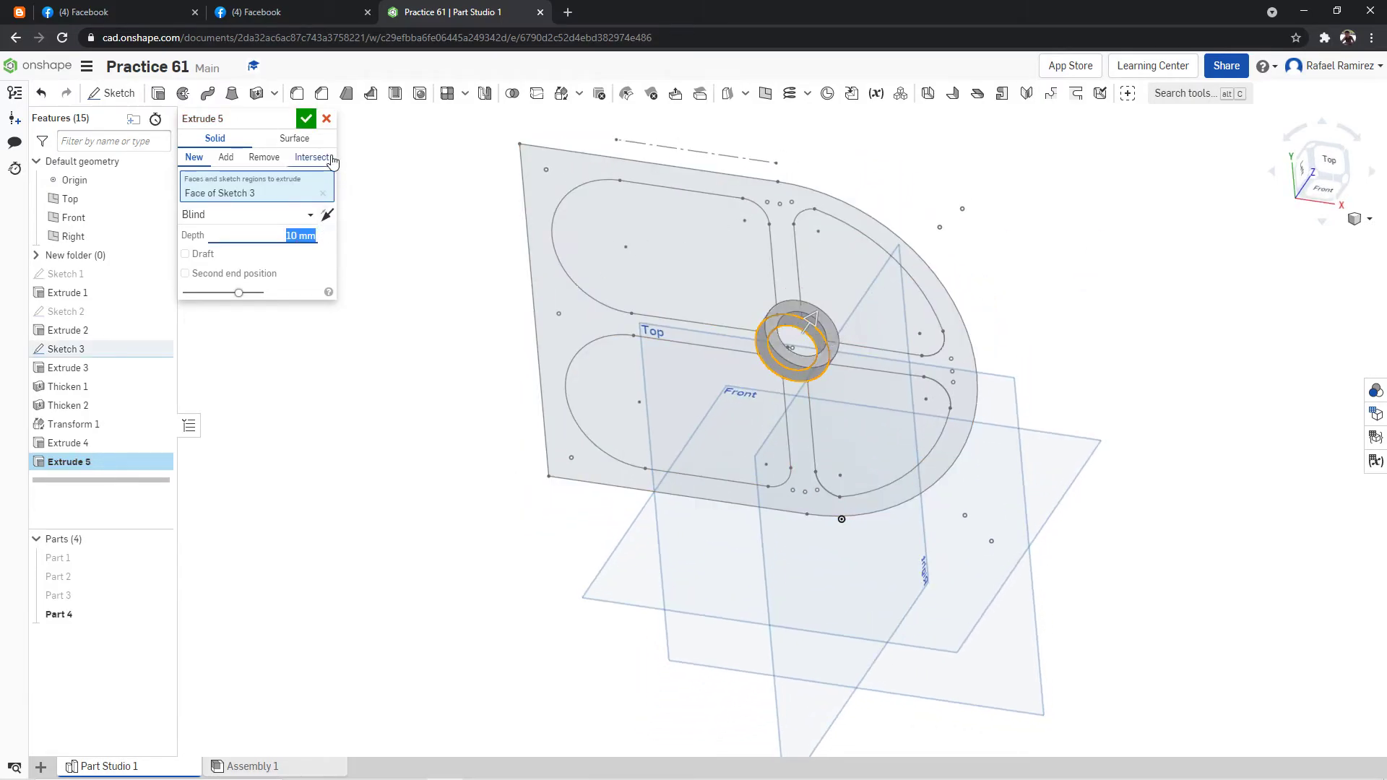
click(306, 119)
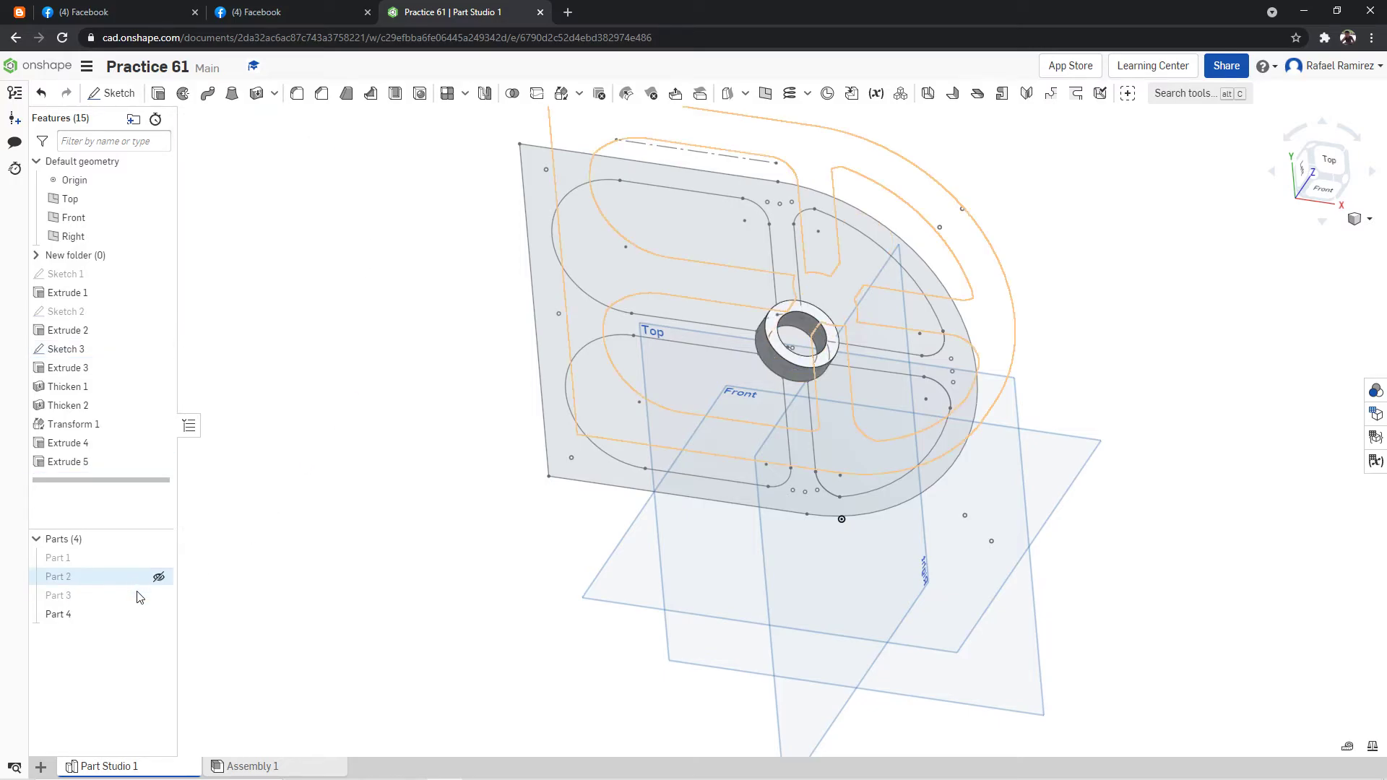
Show Part 3 and move the ring, Part 4, 70 mm along Z to the post's upper end with Translate by XYZ.
click(158, 596)
right_drag(339, 473, 349, 462)
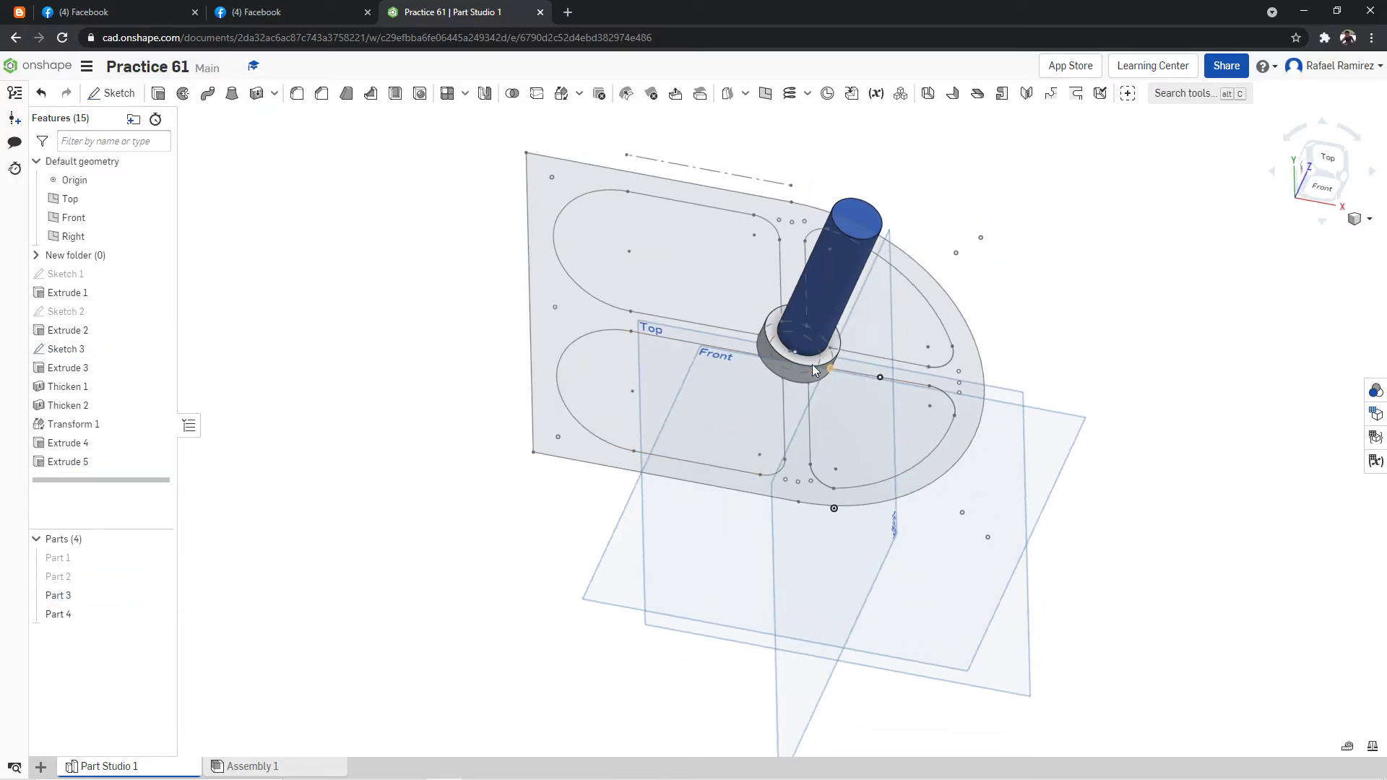
right_click(1038, 208)
click(822, 367)
click(249, 178)
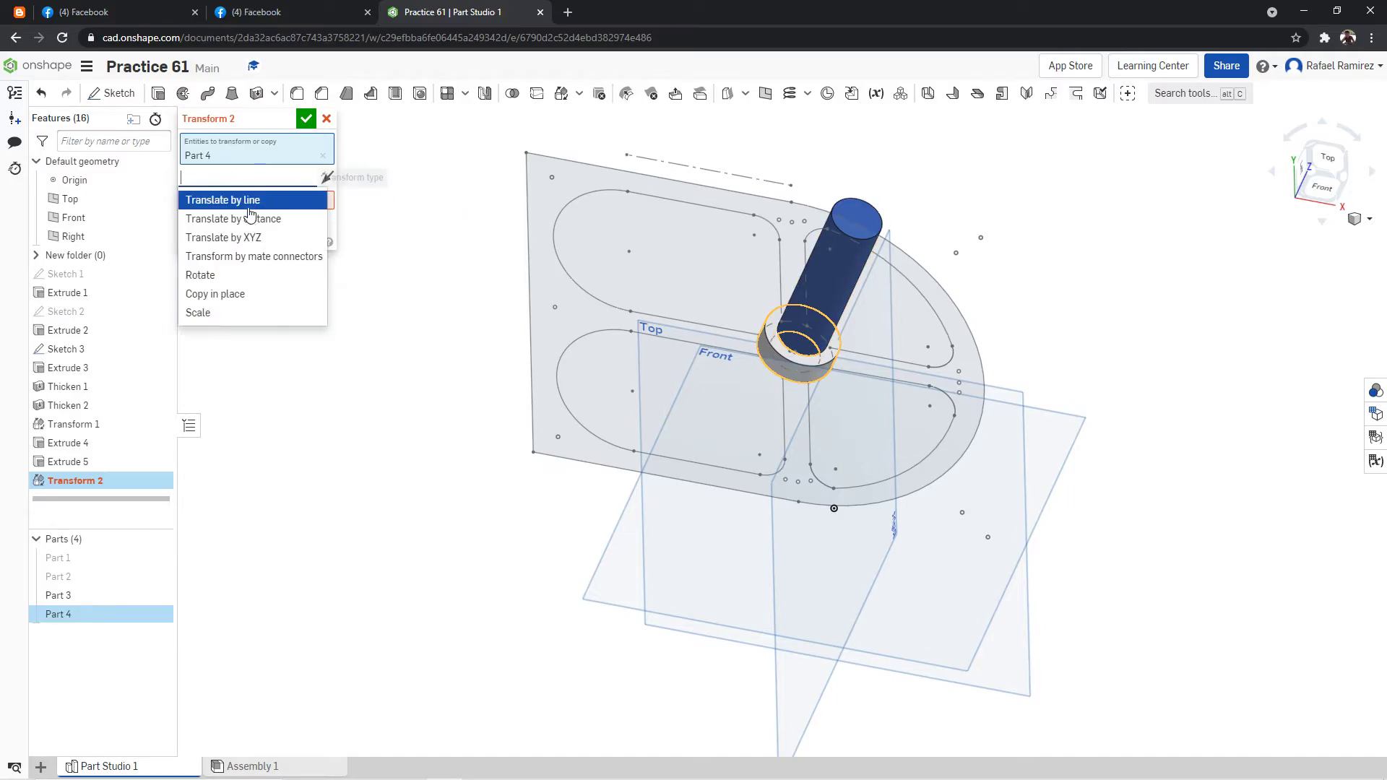
click(244, 239)
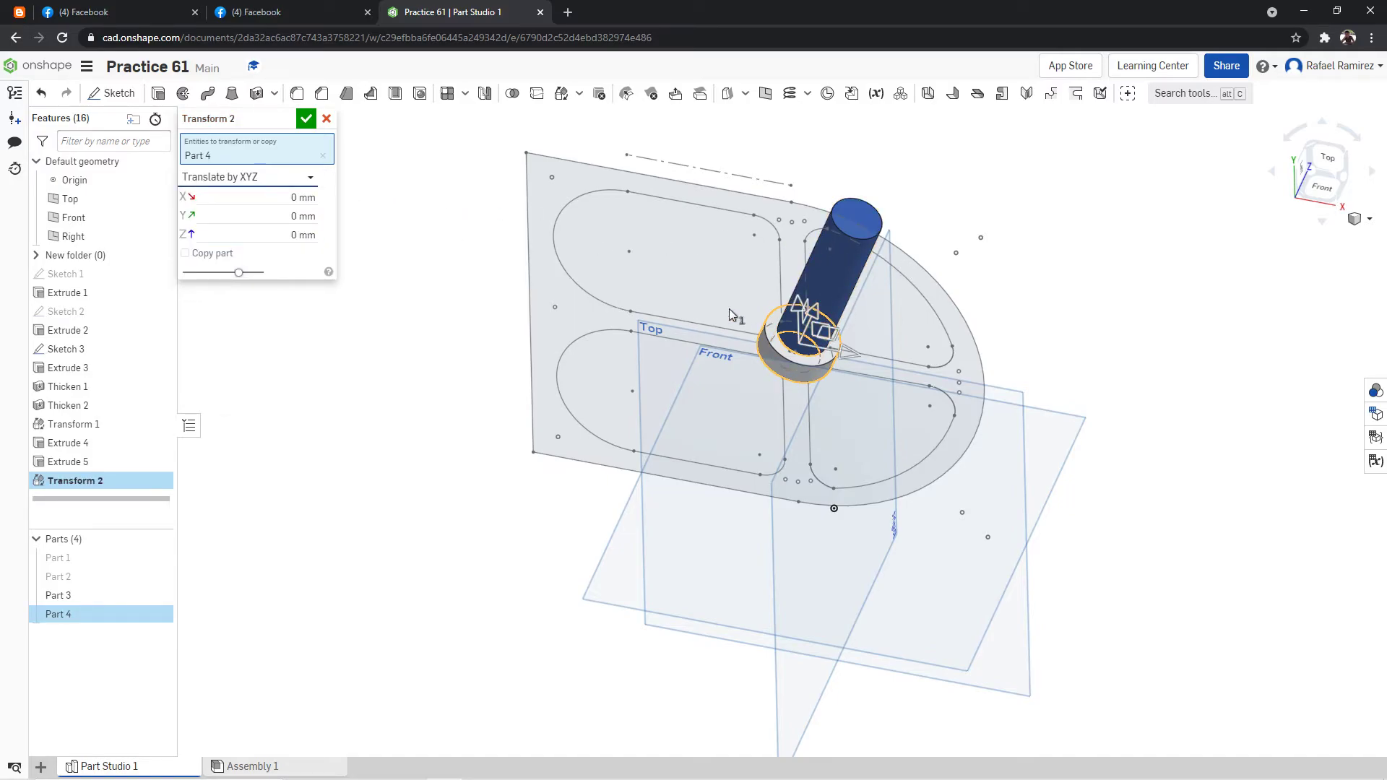
click(283, 243)
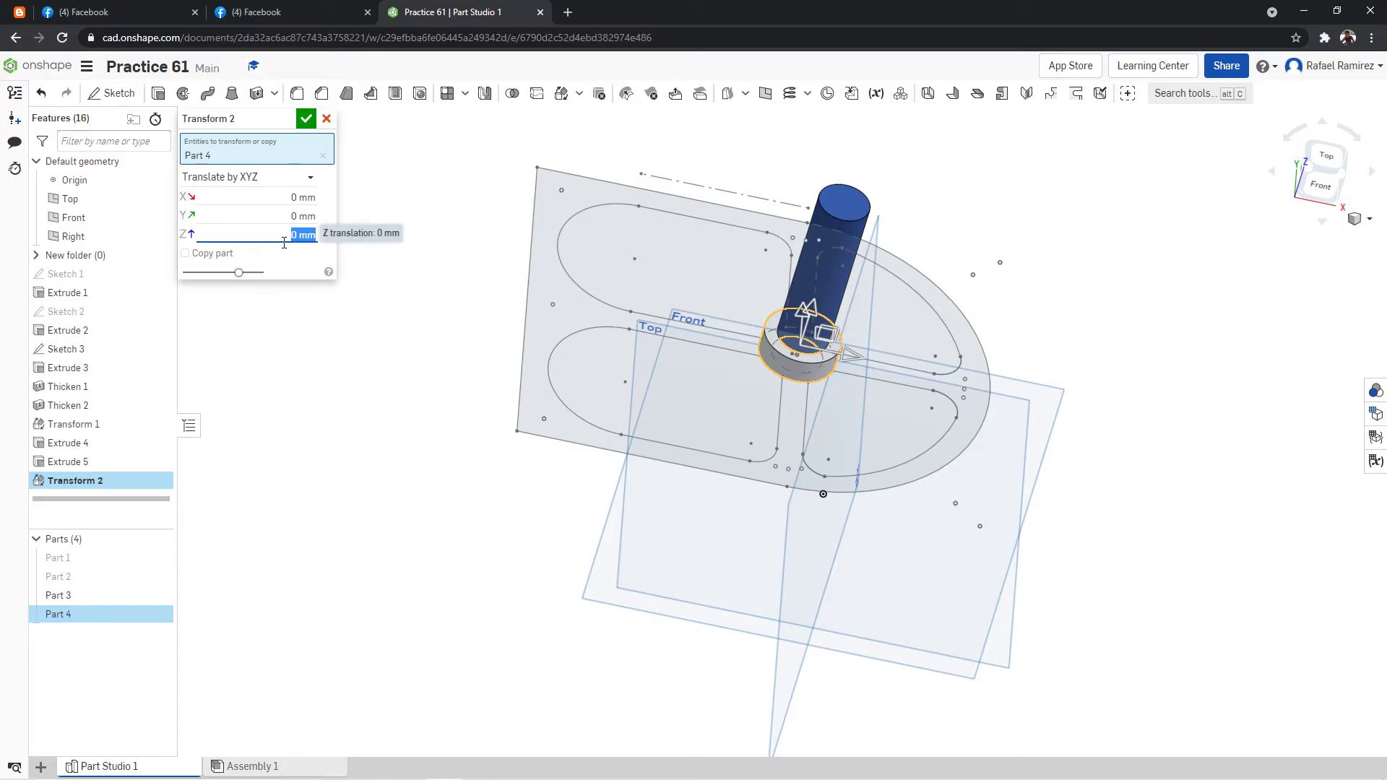
text(80)
key(Return)
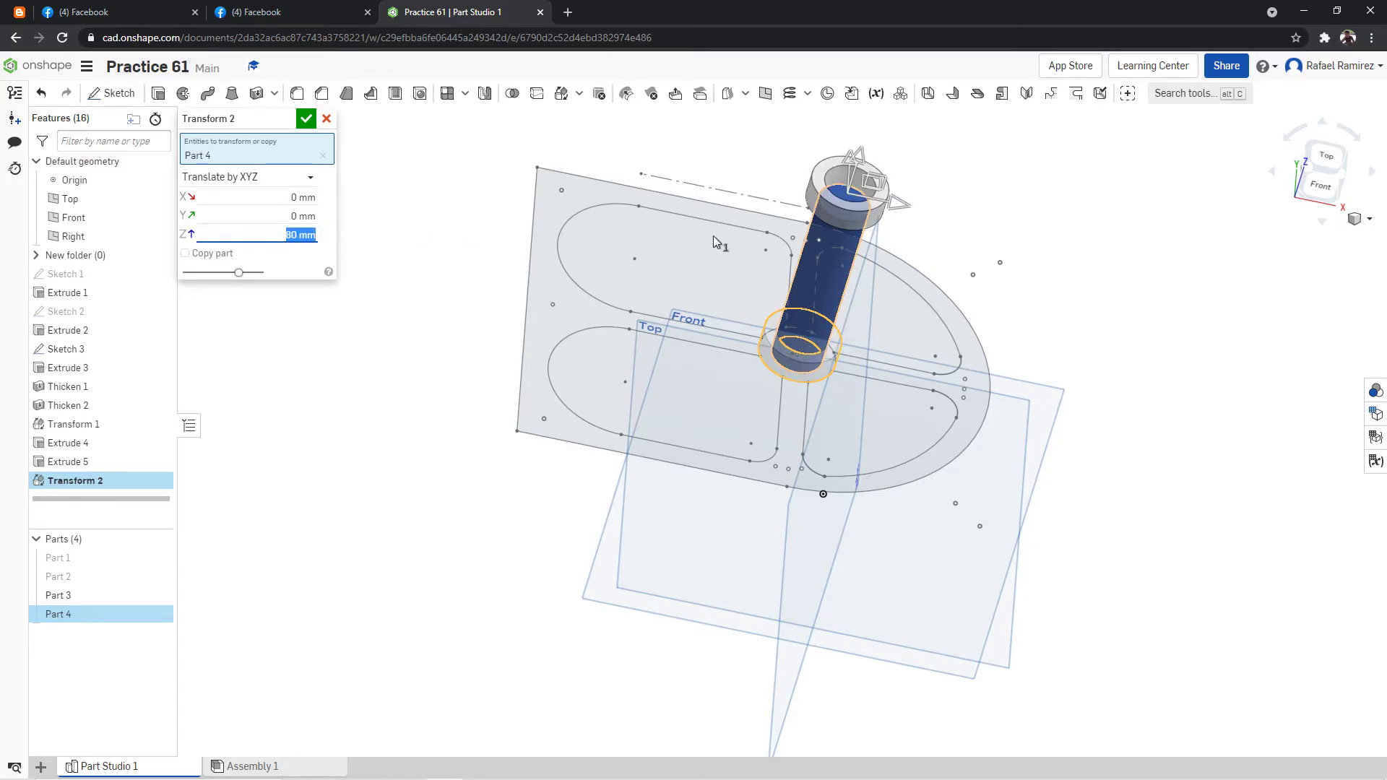
text(70)
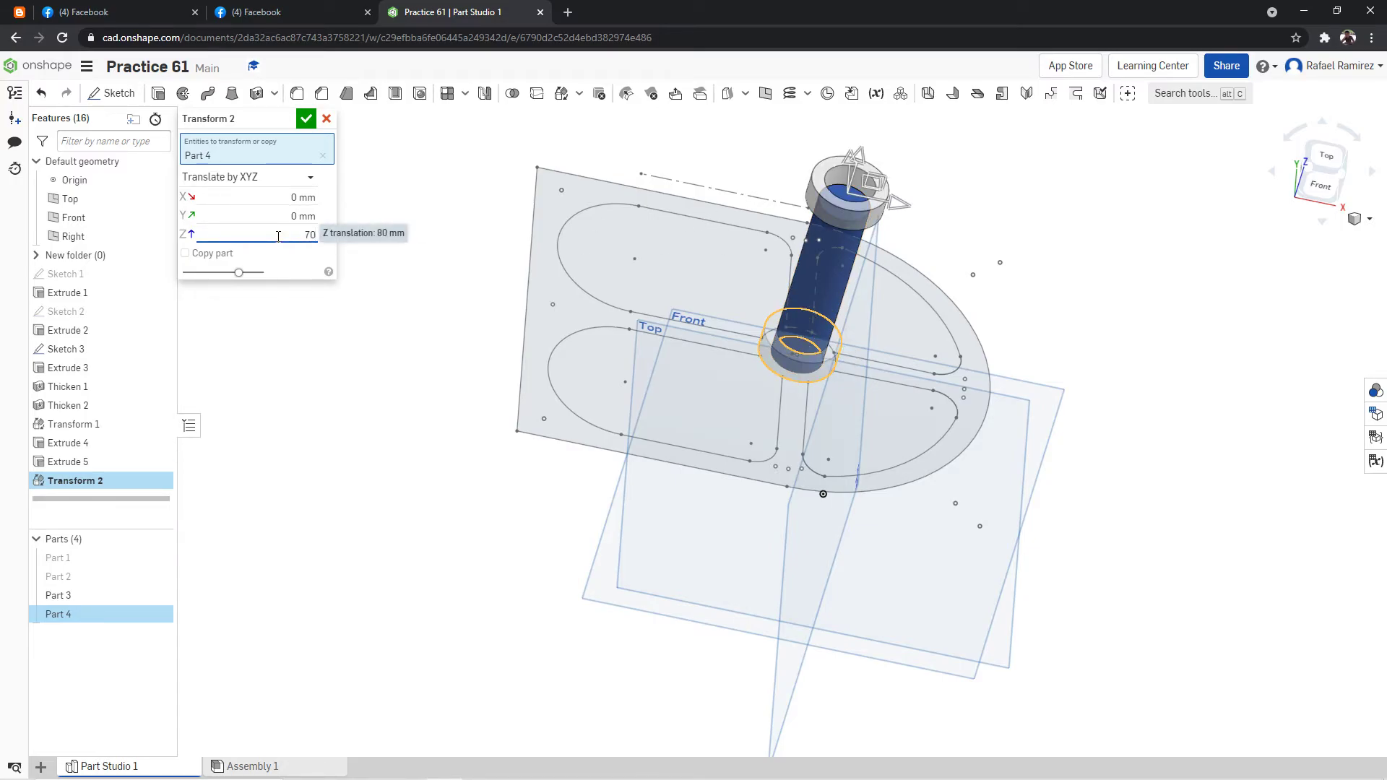
key(Return)
click(308, 119)
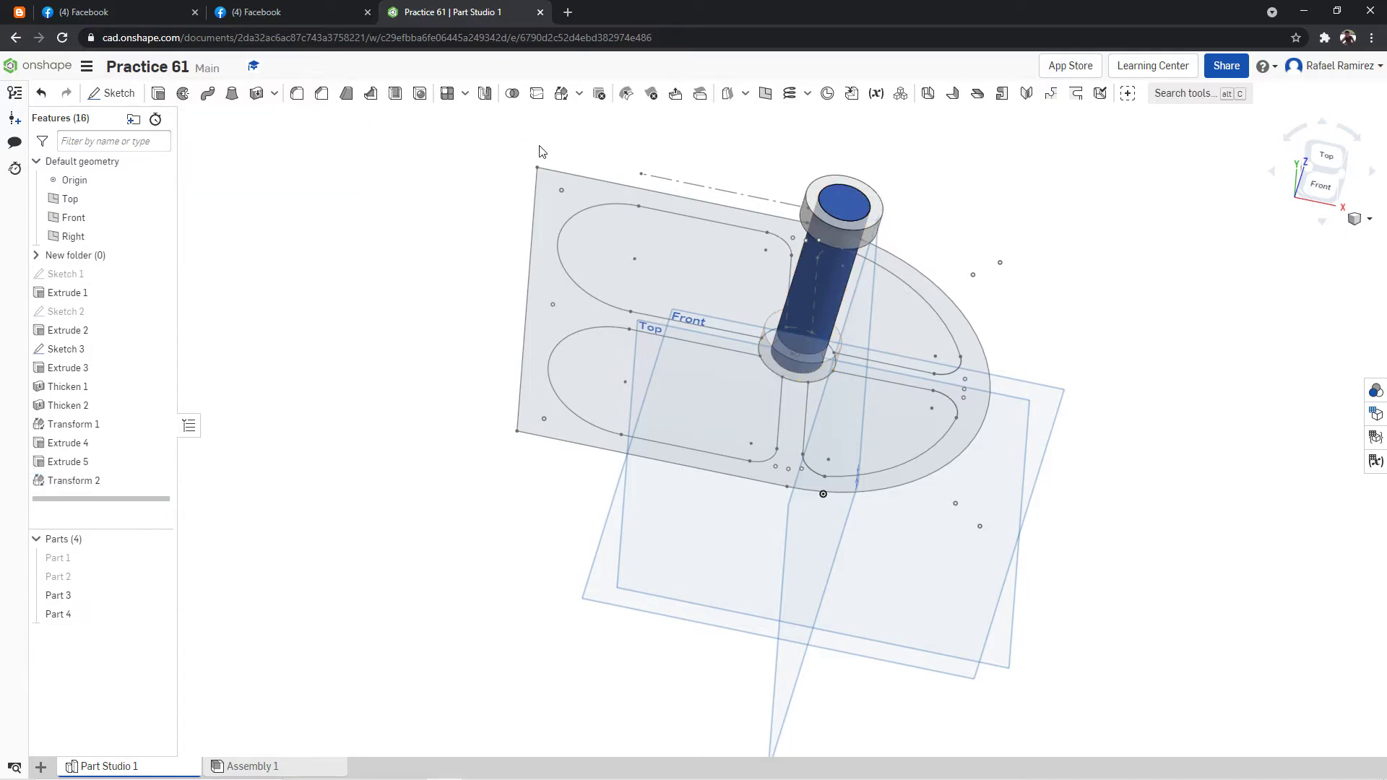
Show Part 1 and Part 2 again and view the complete model isometrically.
right_drag(1000, 198, 1053, 231)
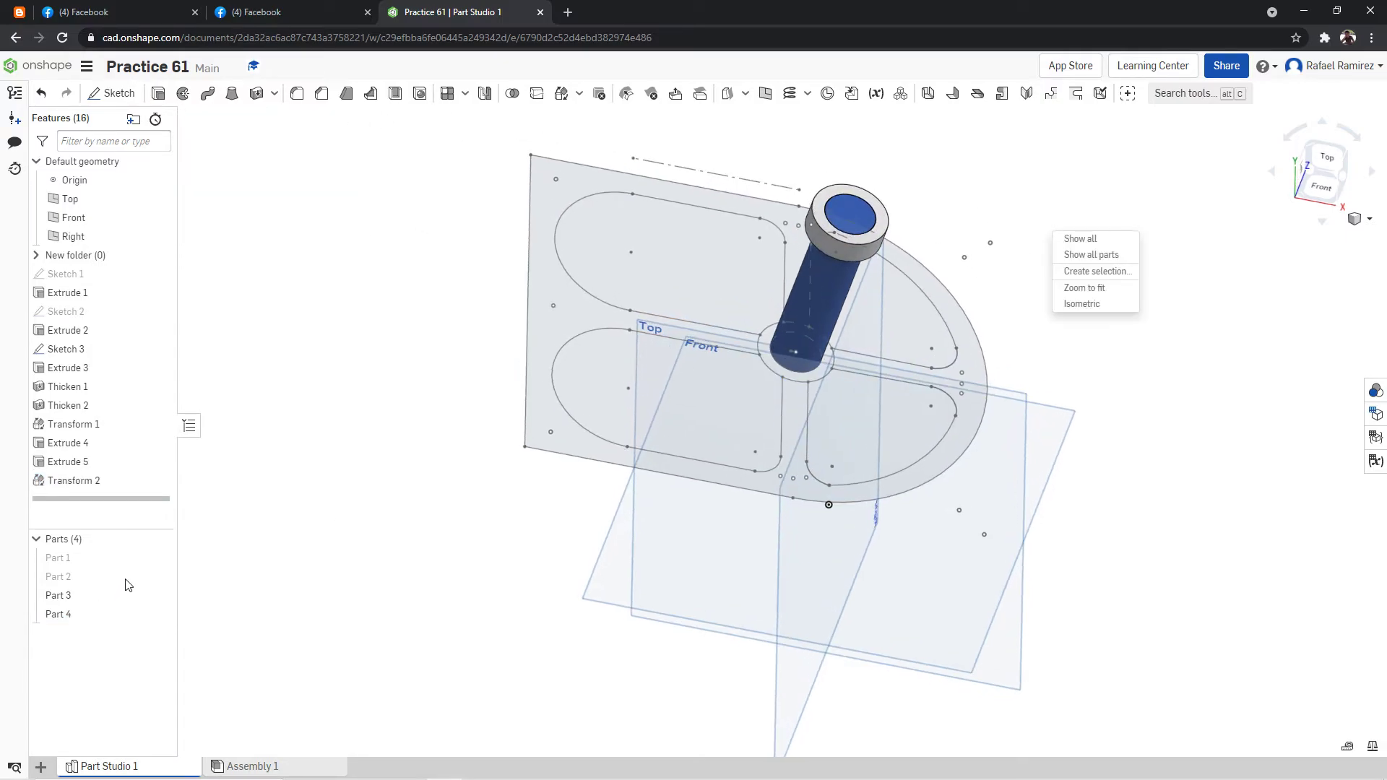
click(75, 563)
click(159, 558)
click(161, 578)
right_click(1113, 283)
click(1140, 337)
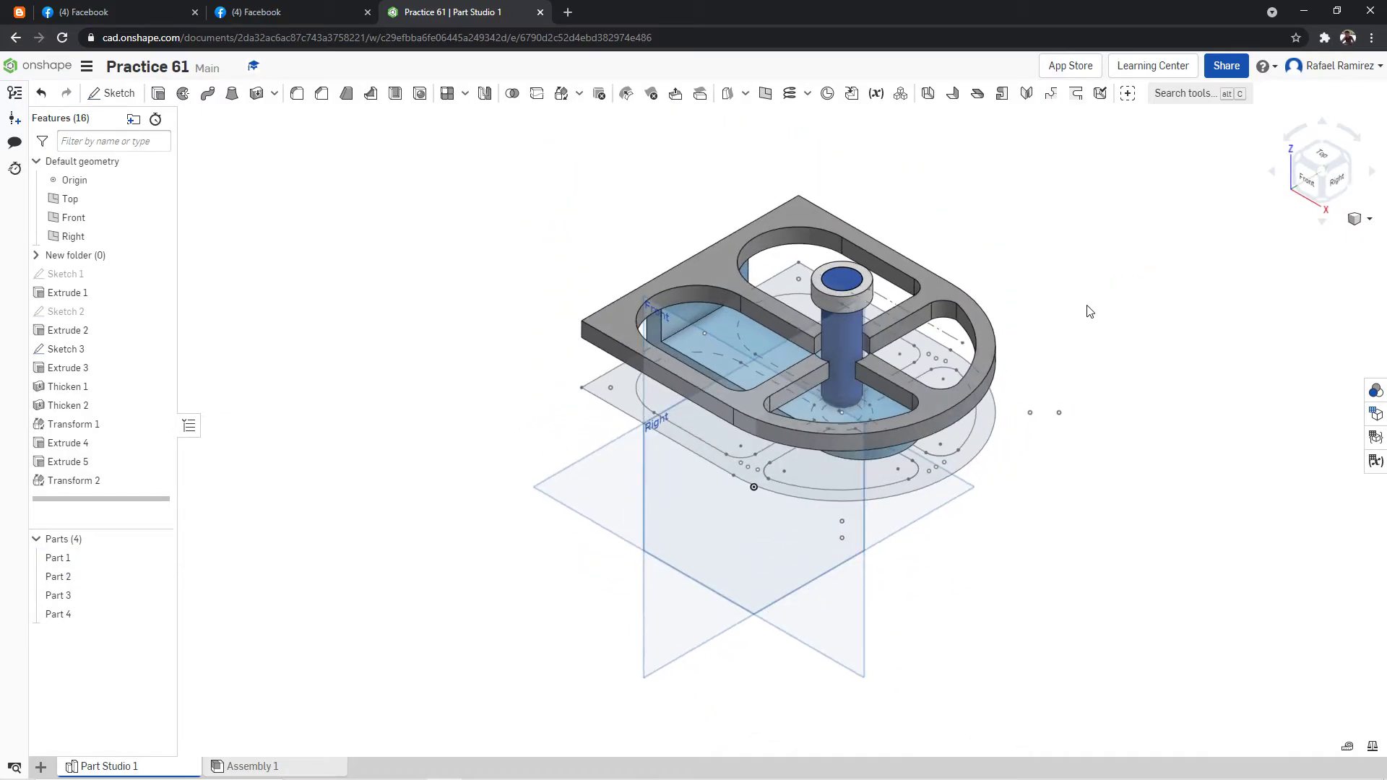
right_drag(1084, 326, 1081, 371)
right_click(1117, 357)
click(1147, 410)
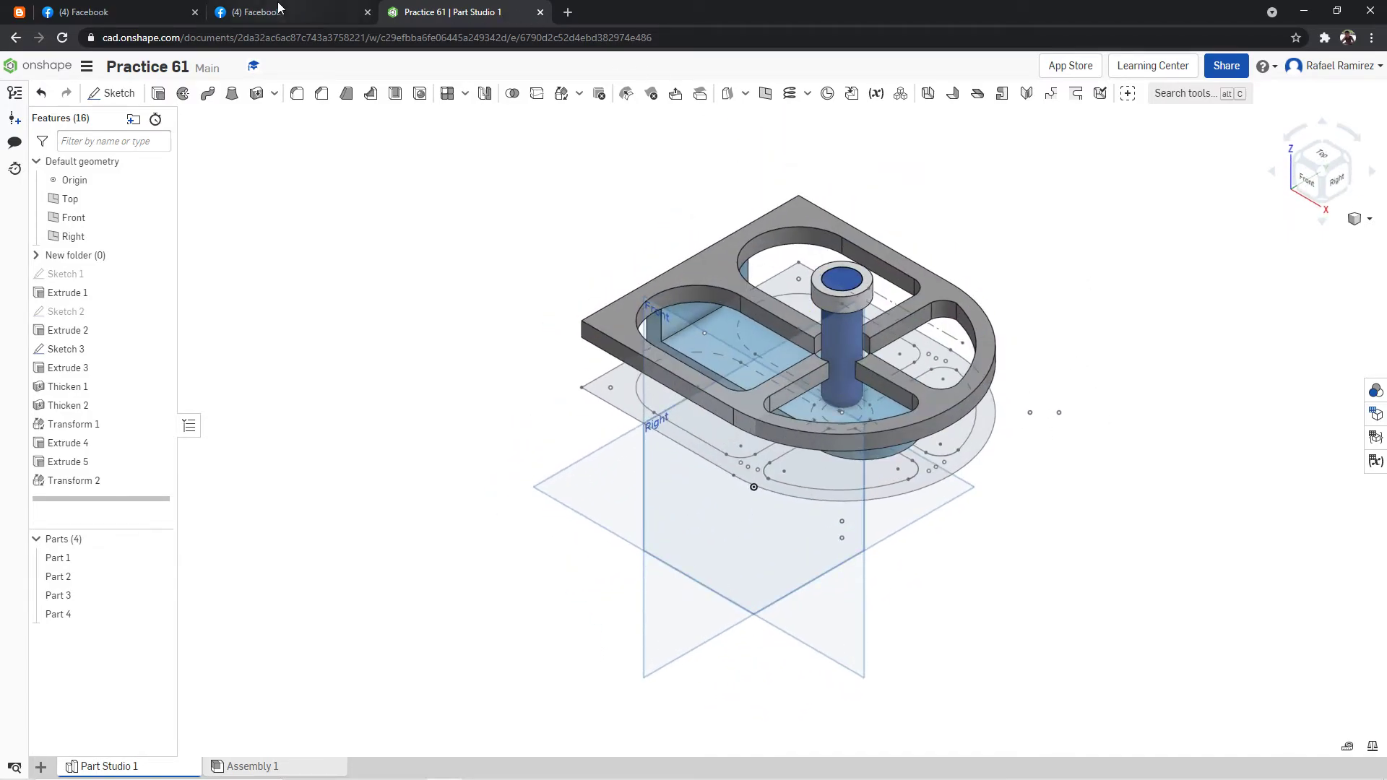
Check the curved arms' dimensions in the practice drawing and examine the ring, post and plate from the front and above.
click(278, 12)
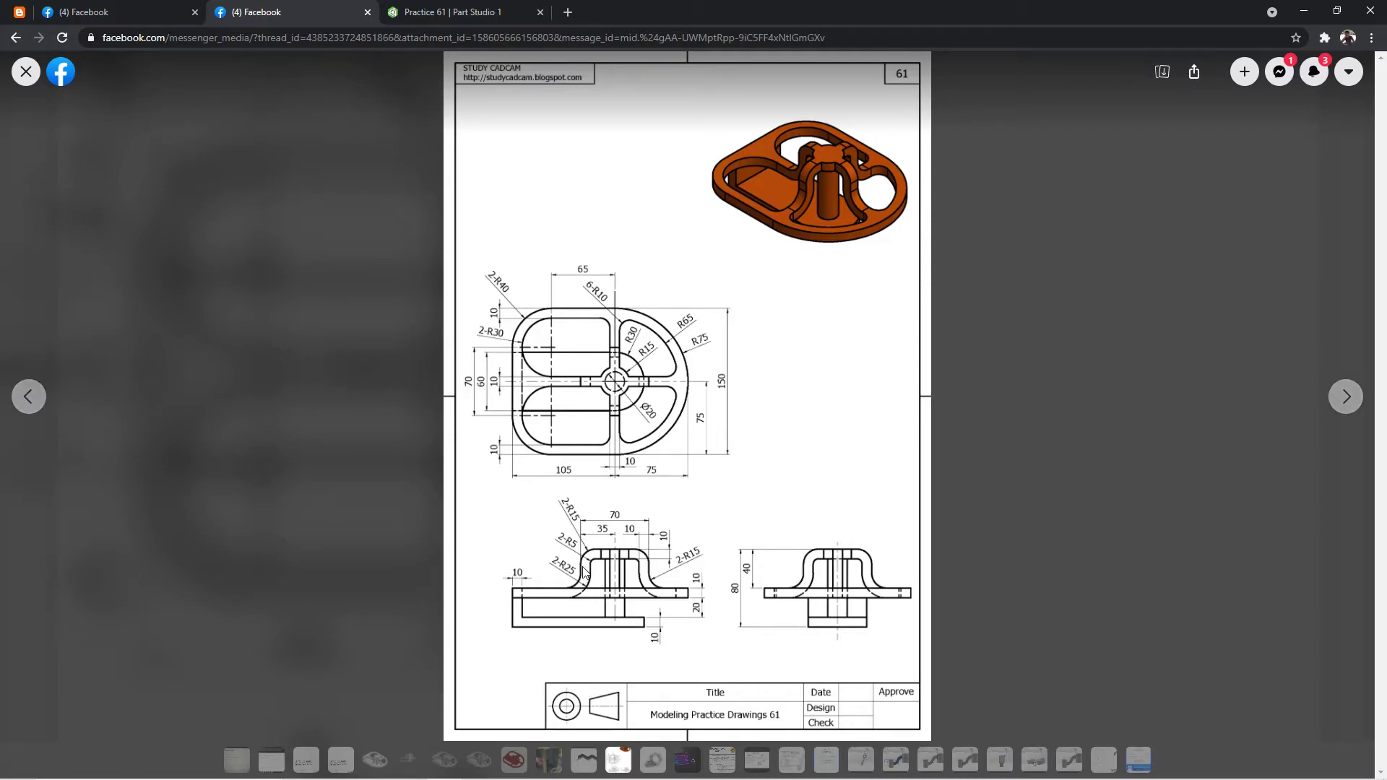
click(437, 7)
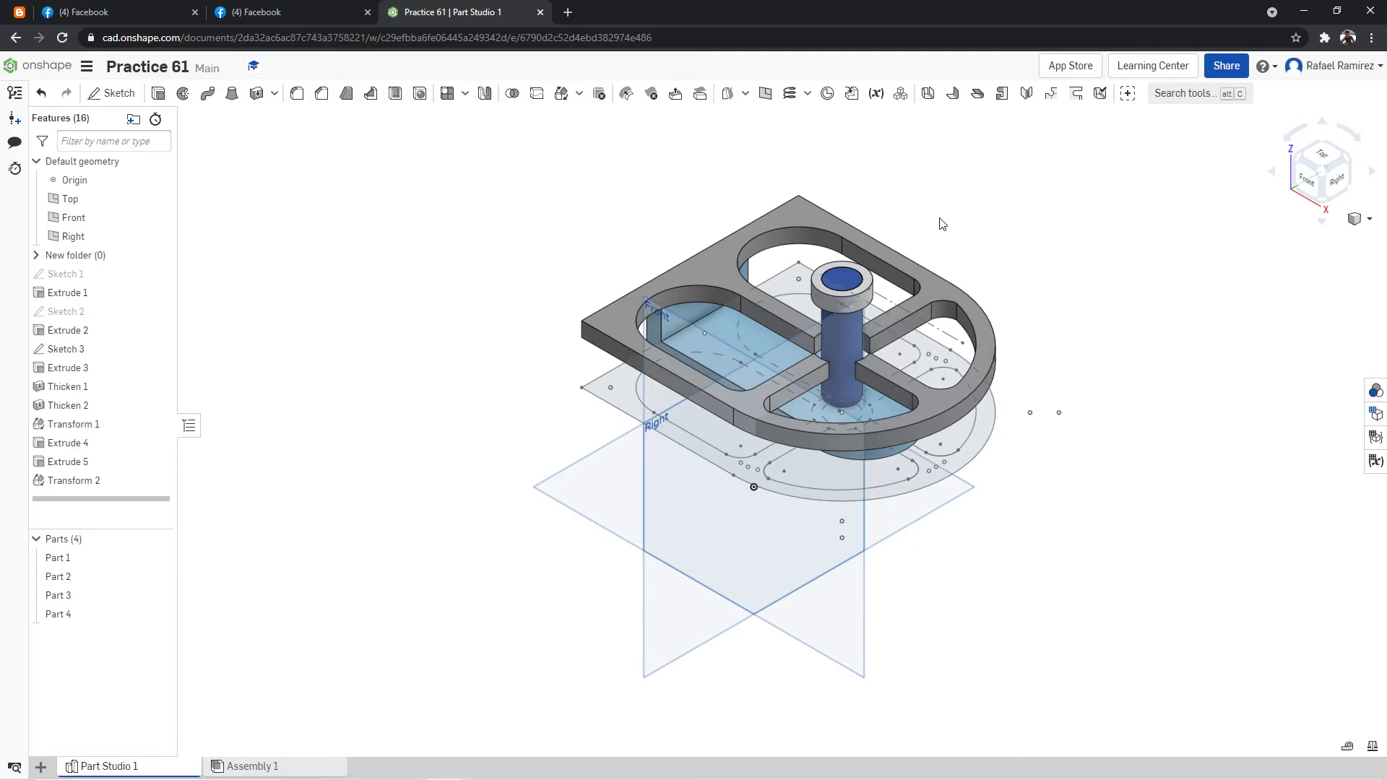
click(1306, 178)
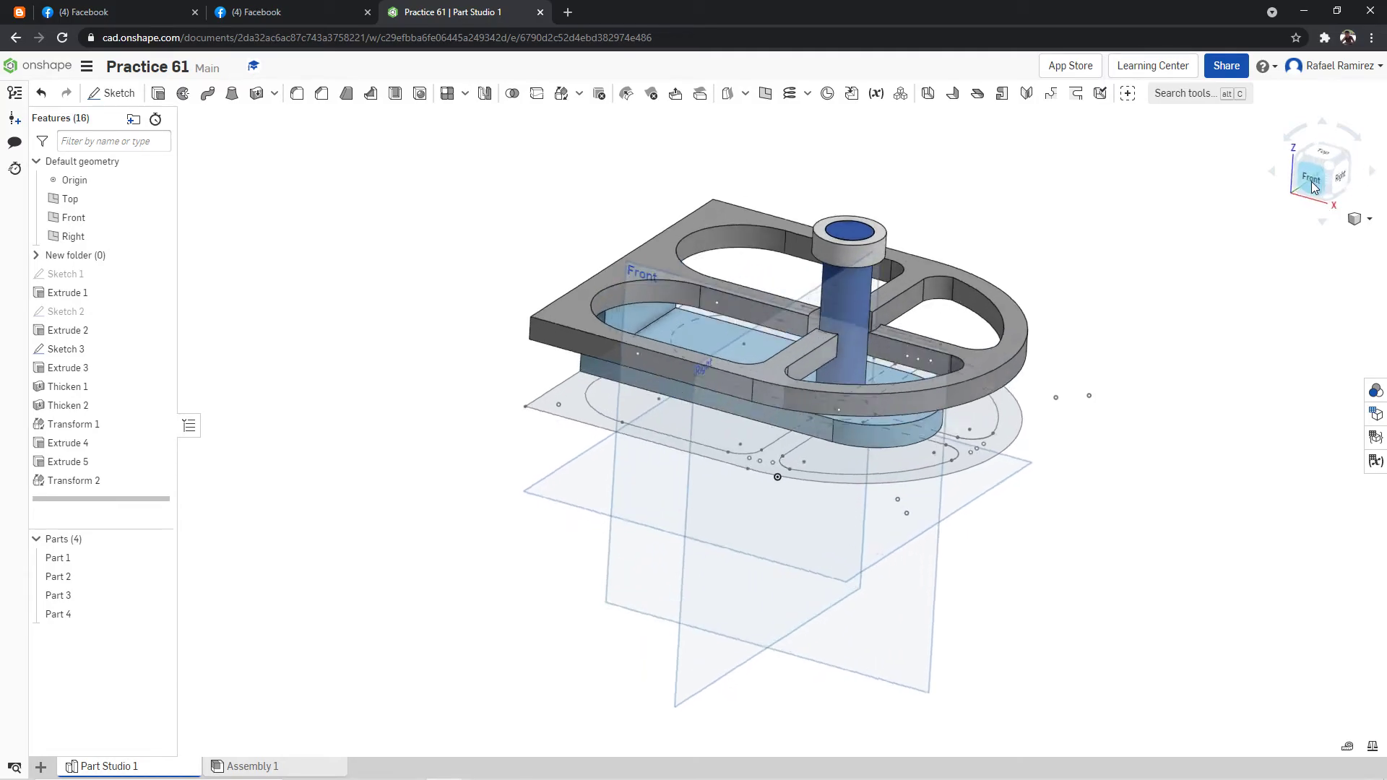
scroll(937, 114, down, 3)
scroll(939, 117, up, 5)
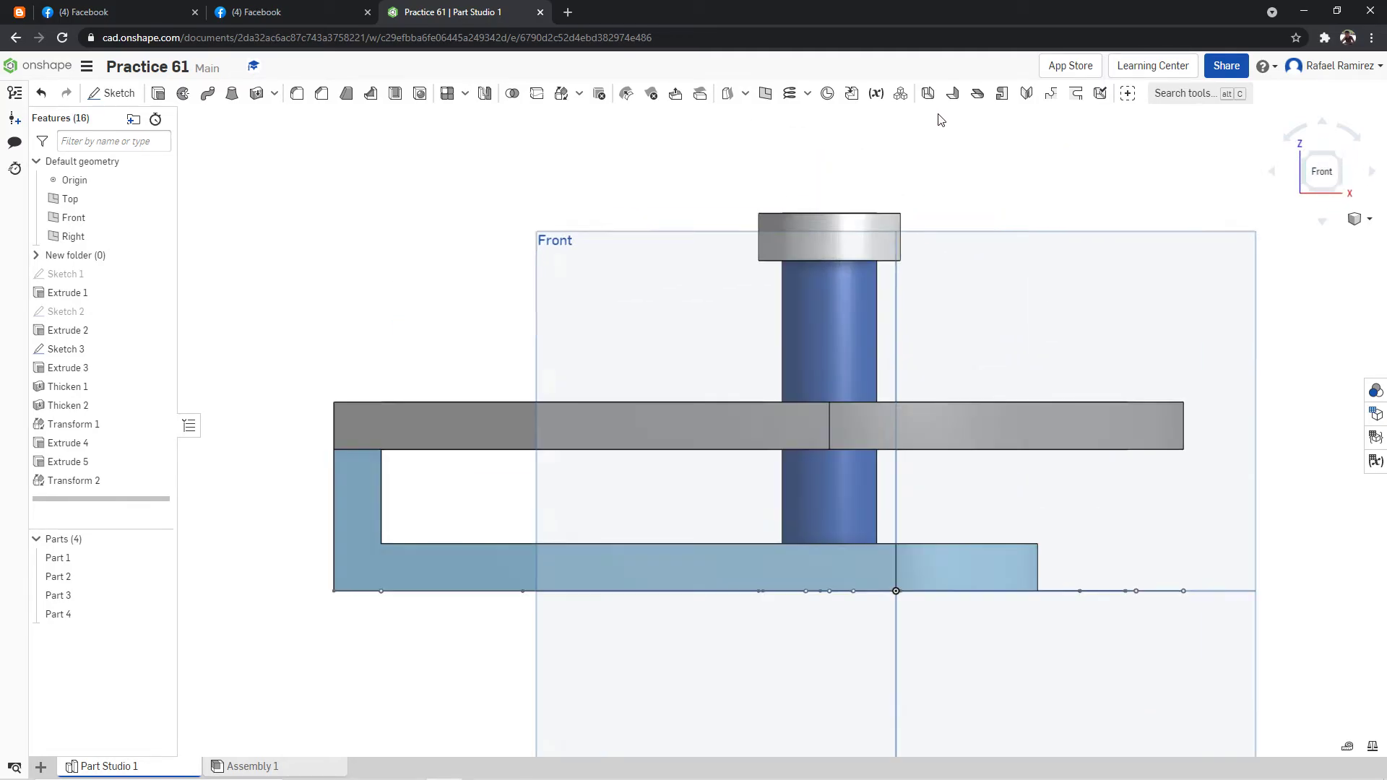
mouse_move(952, 159)
right_down()
mouse_move(959, 237)
mouse_move(1099, 204)
mouse_move(1115, 217)
mouse_move(1093, 230)
mouse_move(1113, 247)
mouse_move(1162, 207)
mouse_move(1158, 195)
right_up()
scroll(960, 238, down, 5)
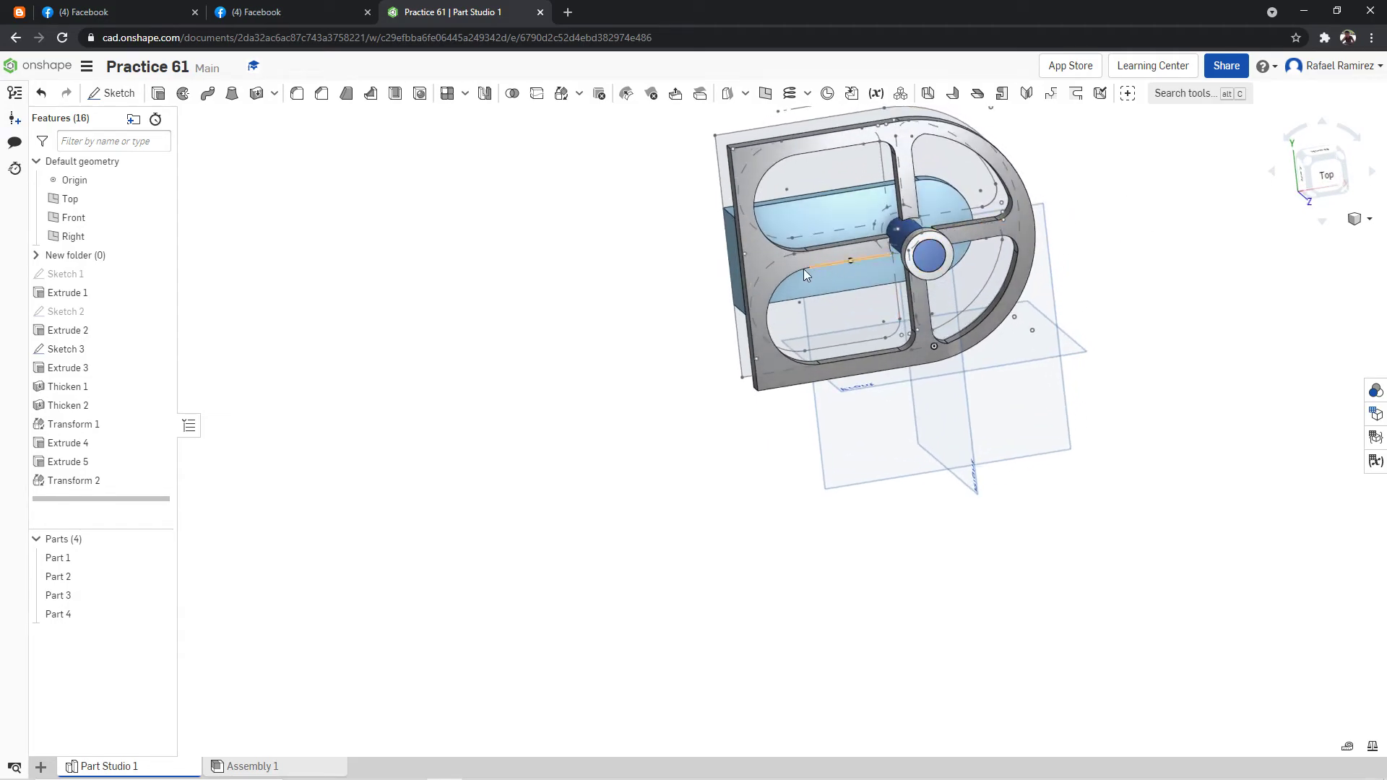
Start a plane offset from the Front plane and hide the Top plane, Right plane and origin in top view.
right_drag(1128, 256, 1127, 248)
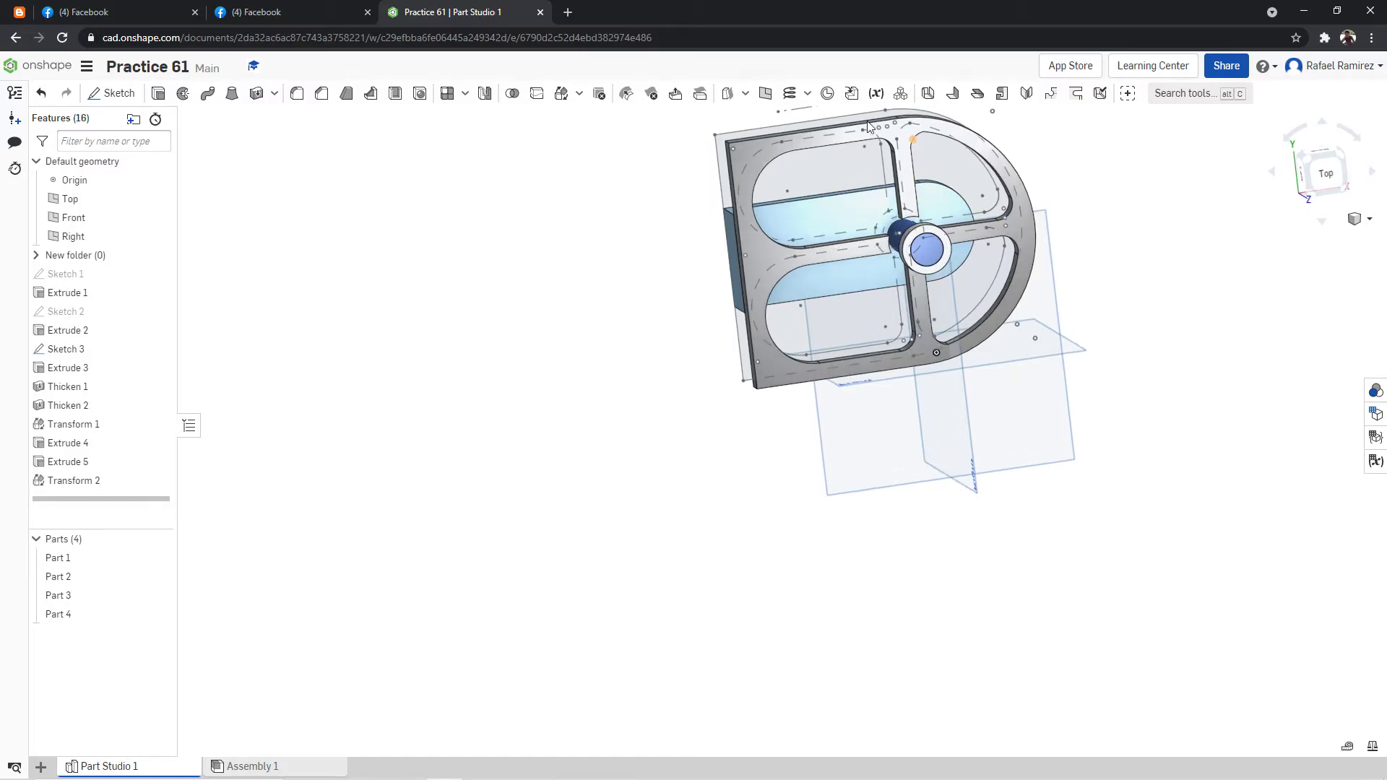
right_drag(1110, 304, 1166, 319)
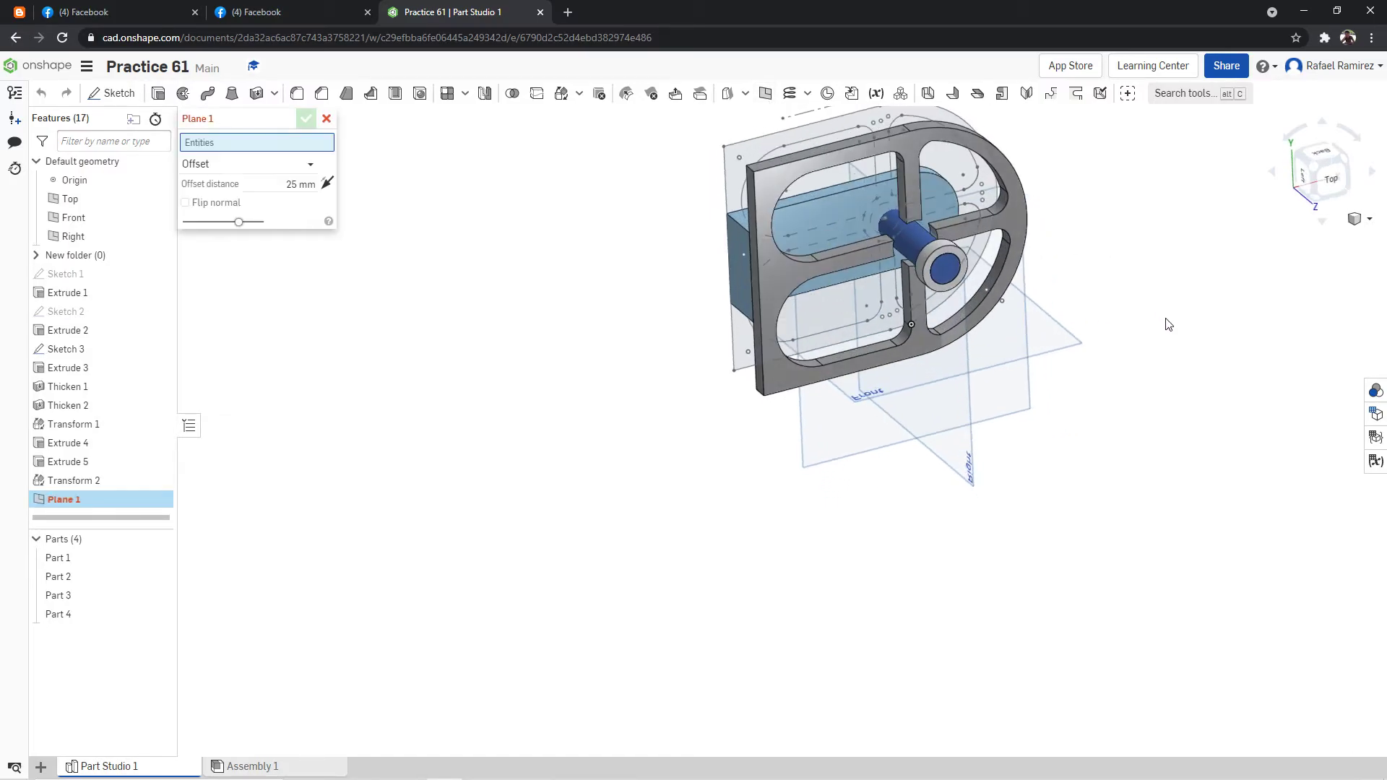
click(1071, 340)
right_drag(1093, 269, 1127, 235)
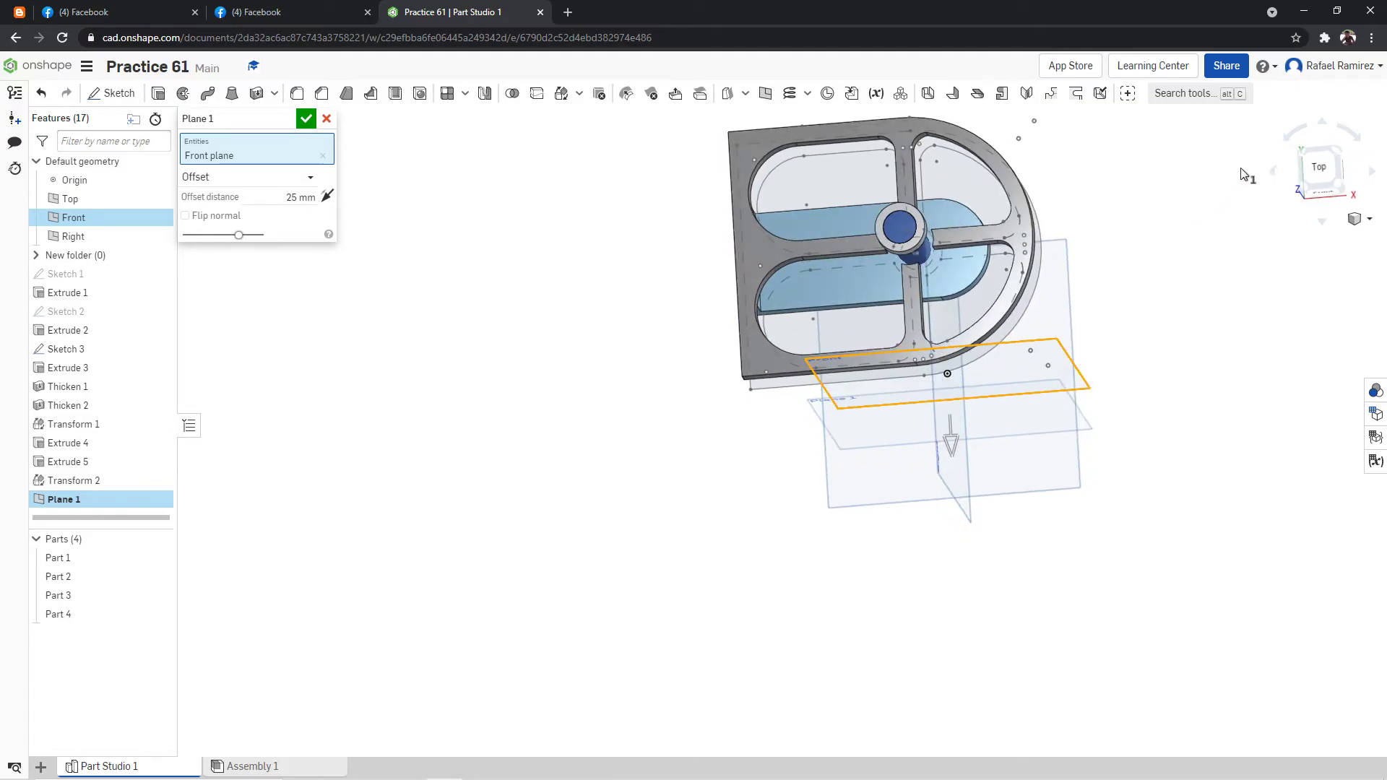
click(1319, 168)
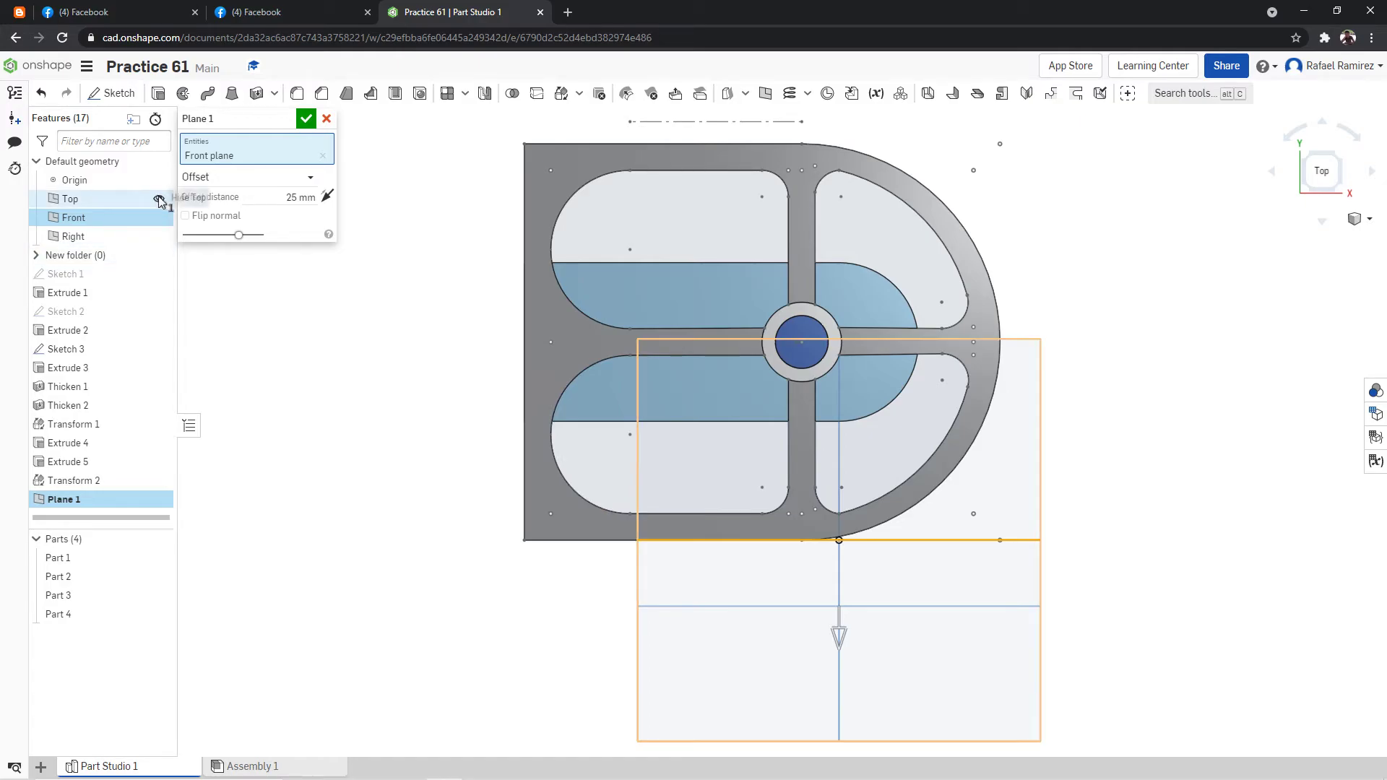
click(158, 199)
click(159, 237)
click(159, 180)
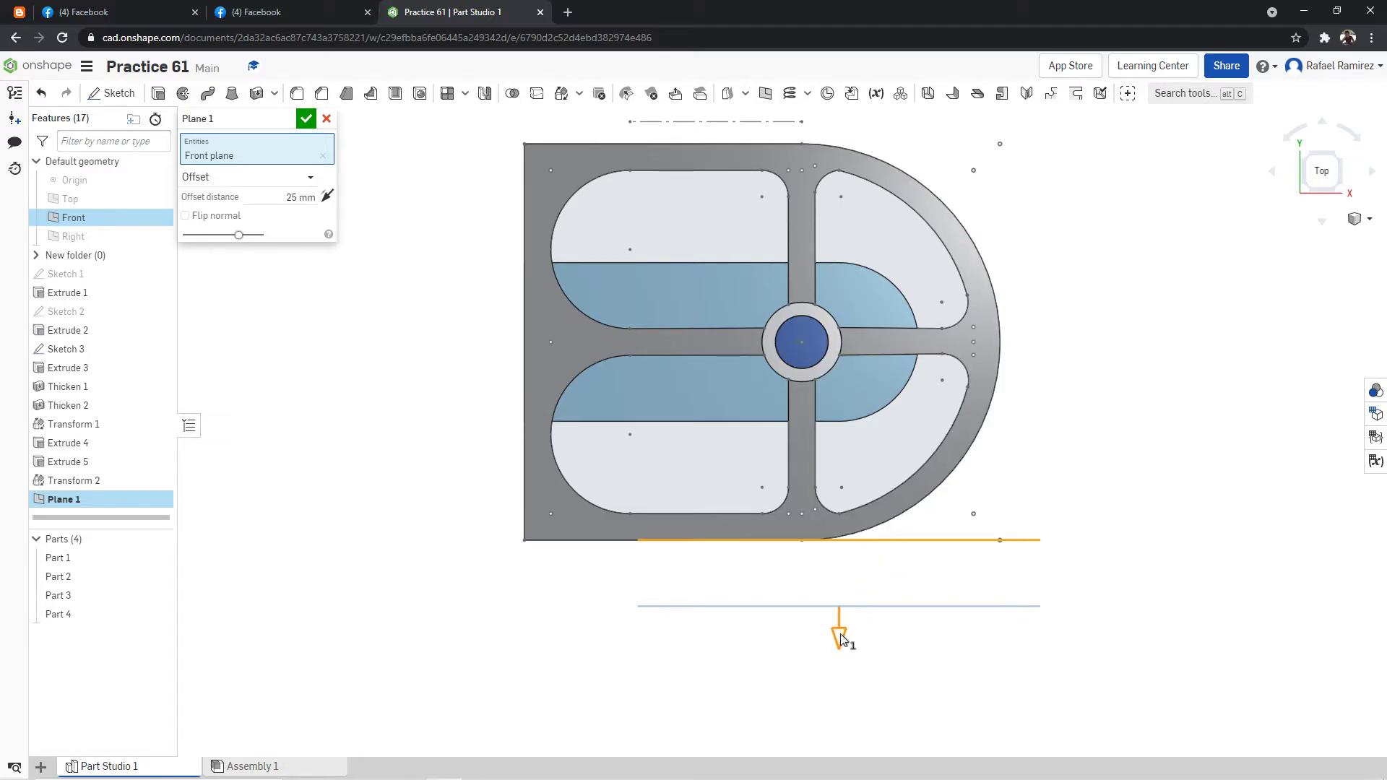
Reverse the plane's offset direction, set its distance to 75 mm so it crosses the post's centre, and create it.
click(328, 195)
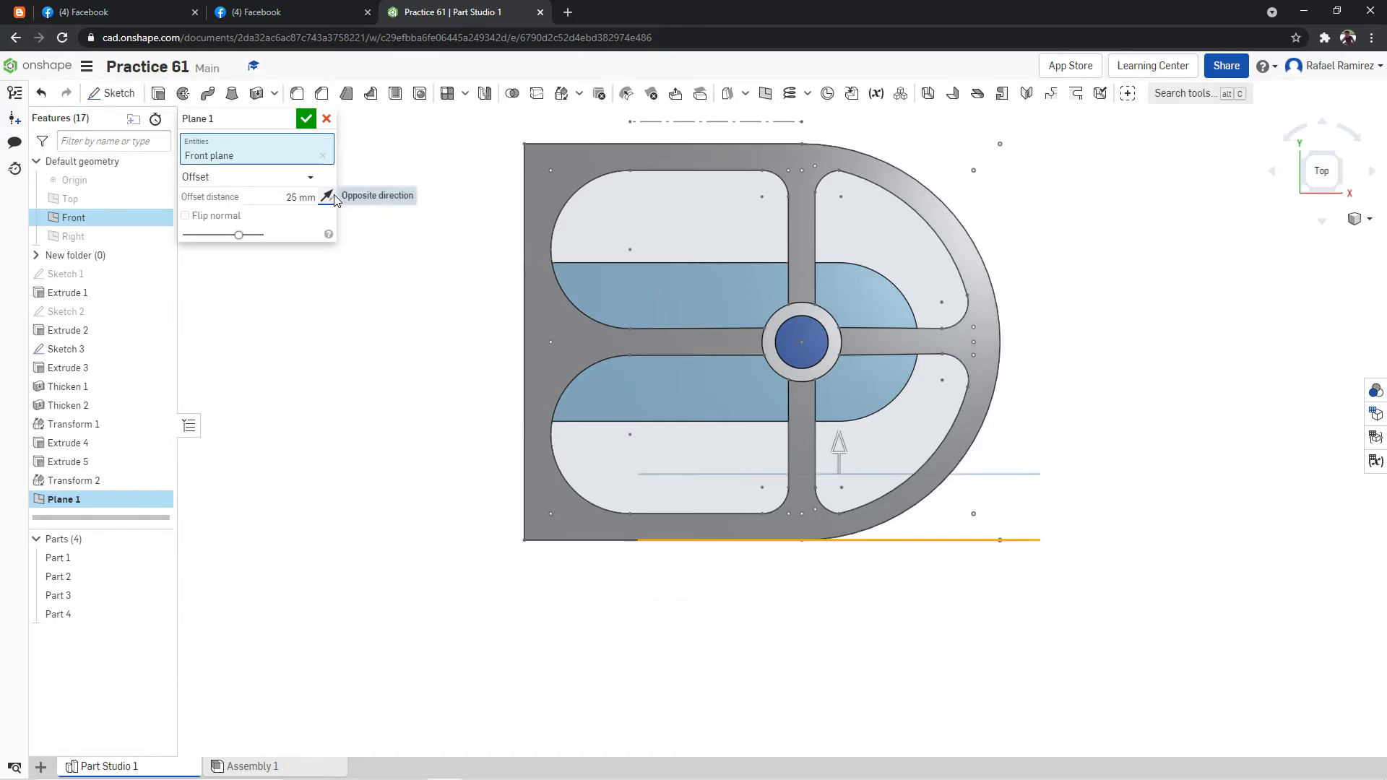
drag(840, 439, 819, 318)
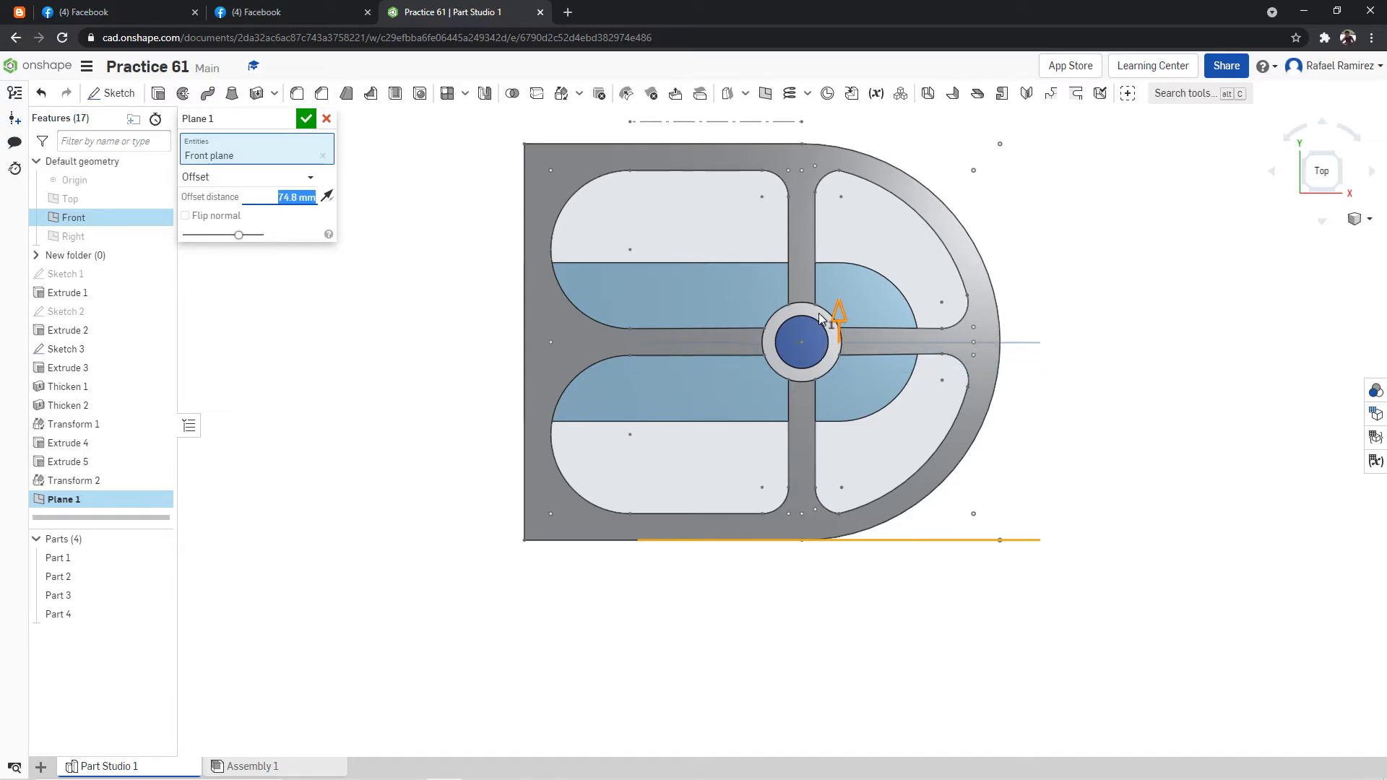
click(306, 198)
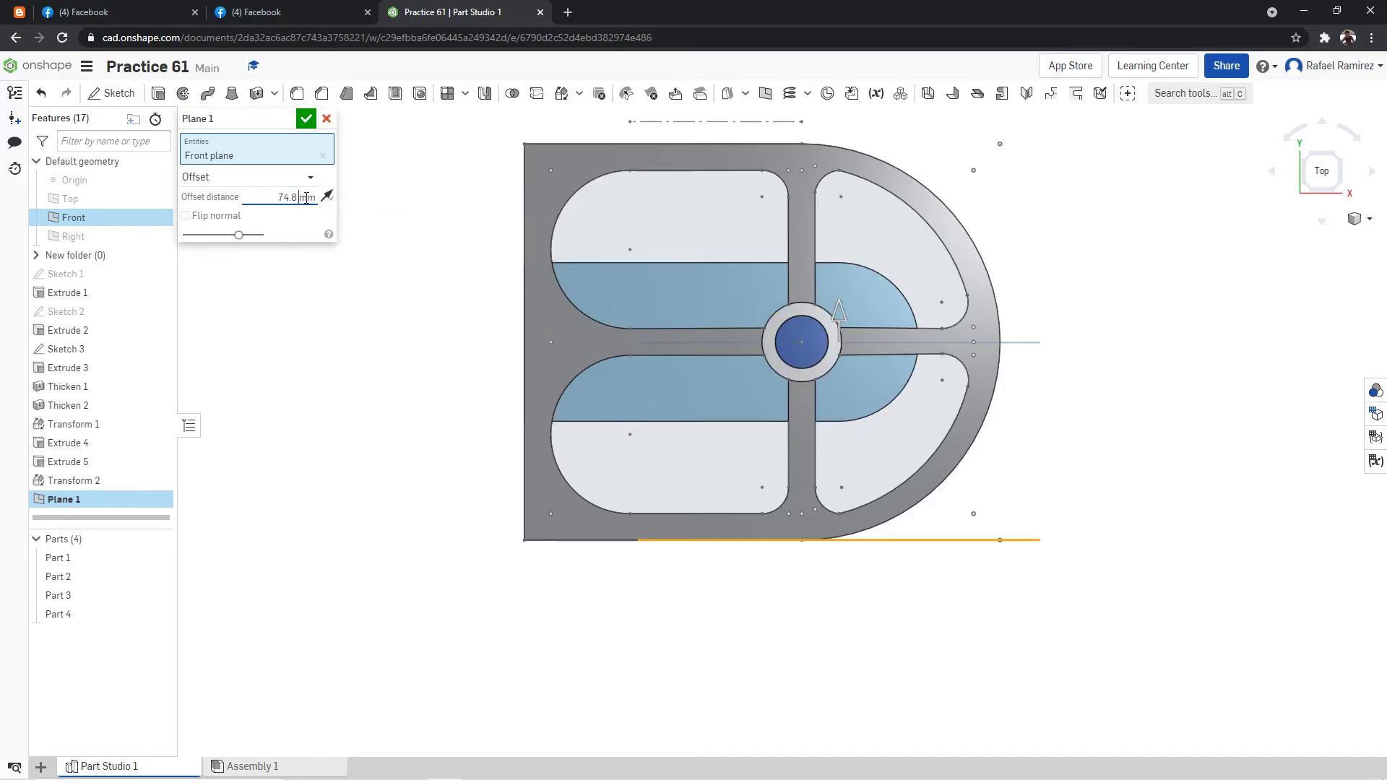
text(75)
key(Return)
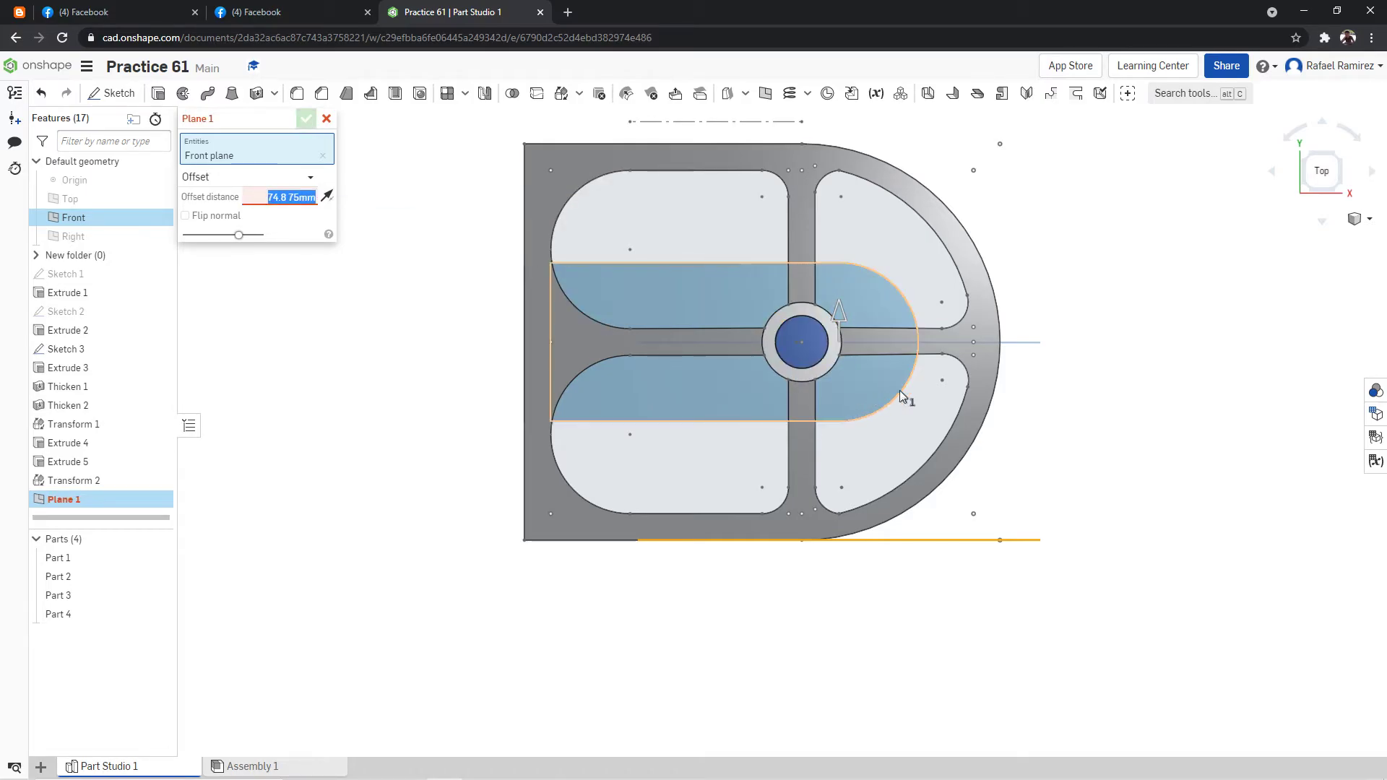
text(75)
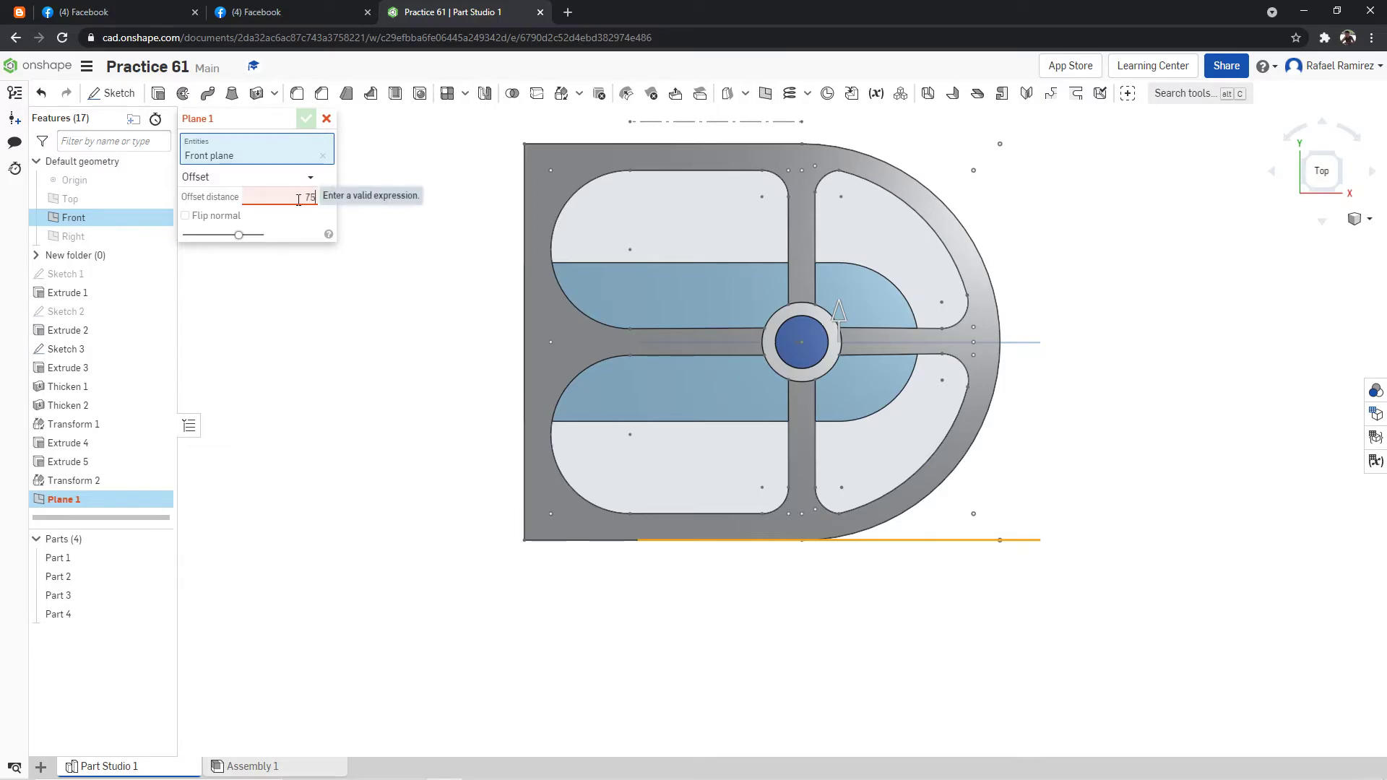
key(Return)
scroll(646, 292, up, 10)
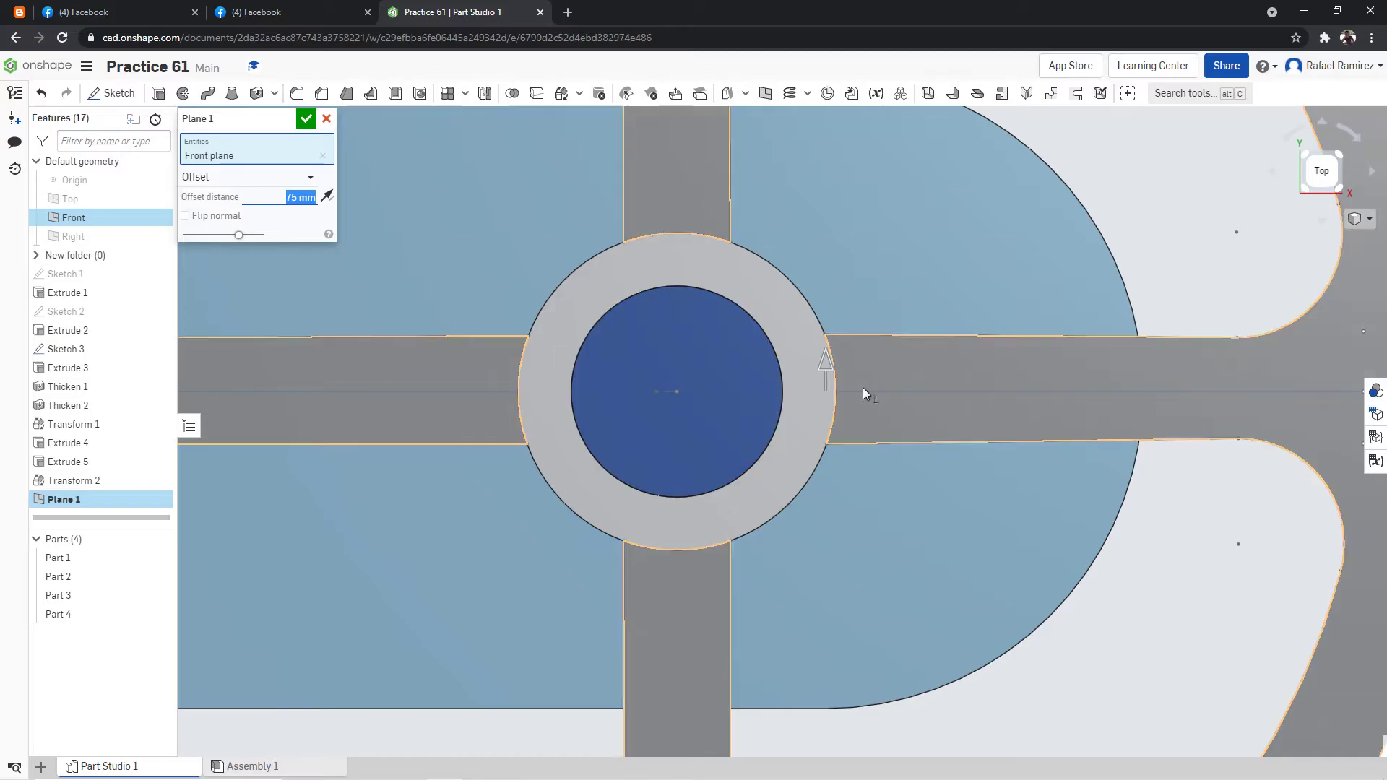
scroll(956, 386, down, 5)
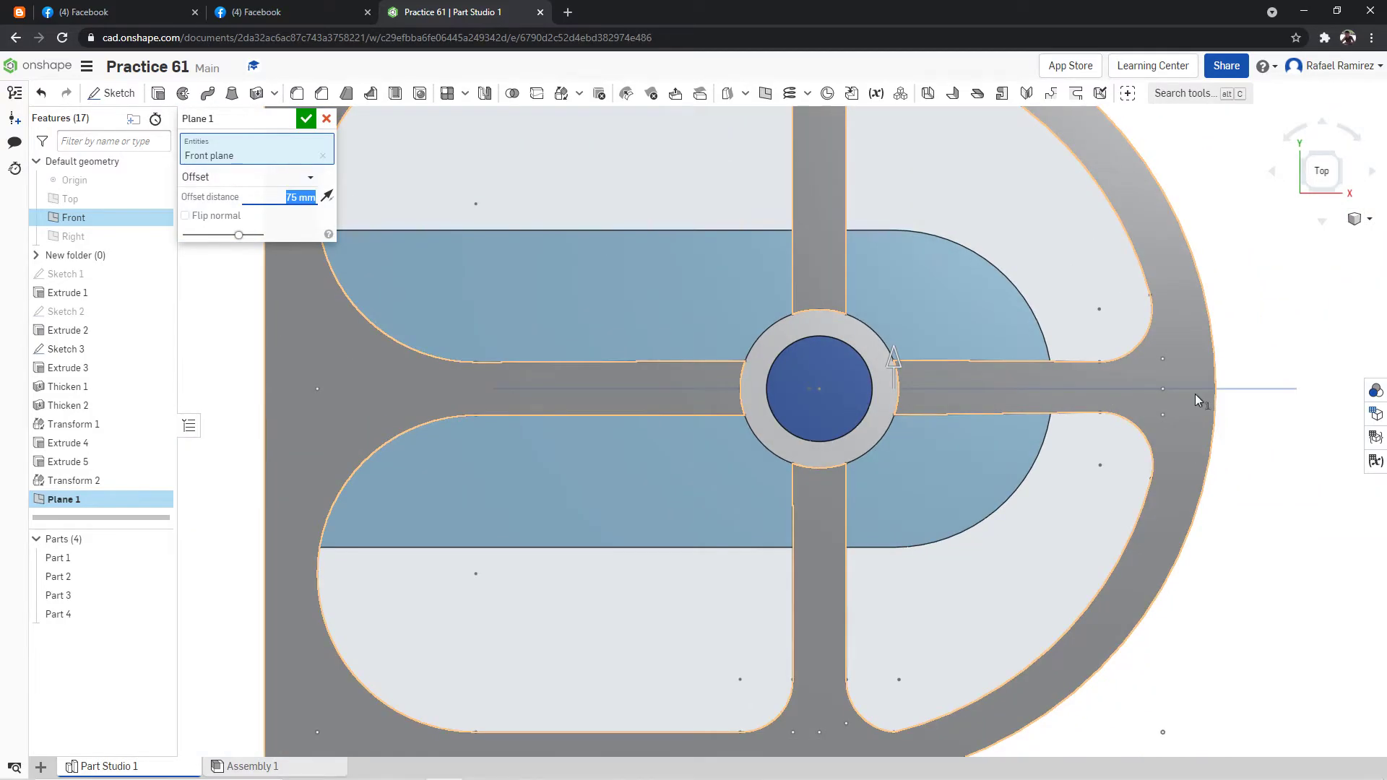
scroll(1194, 393, up, 6)
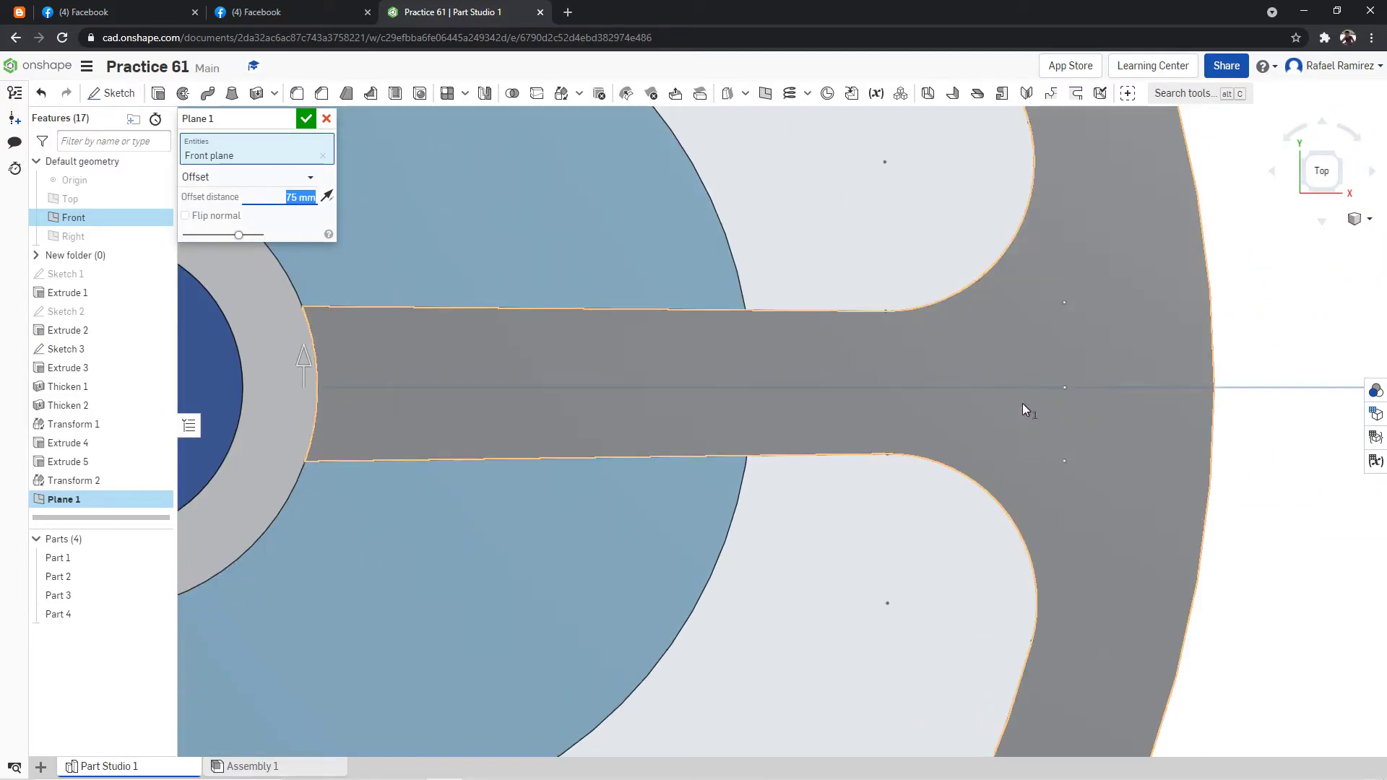
scroll(1040, 393, down, 5)
click(305, 117)
scroll(652, 274, down, 8)
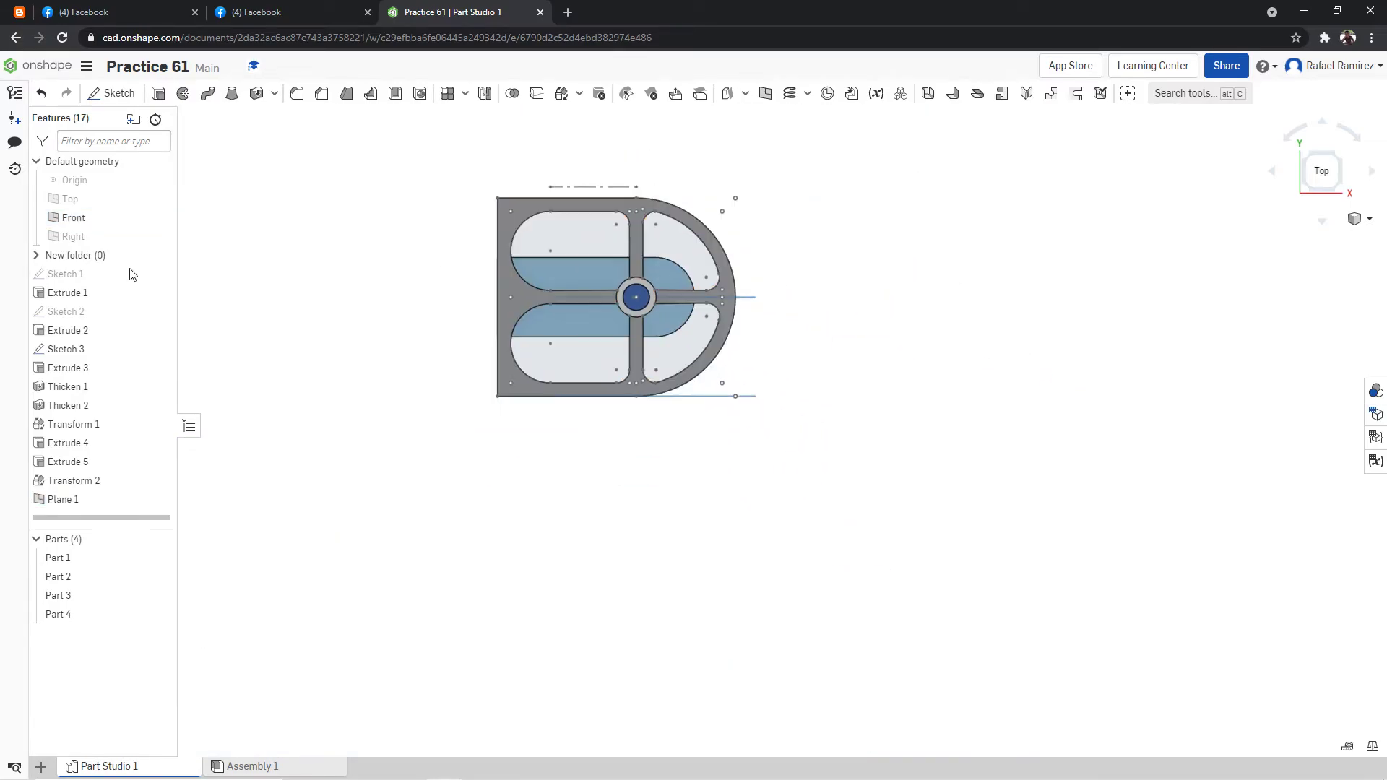
Examine how Plane 1 passes through the post, ring and plate from the front and from angled views.
right_drag(950, 288, 1076, 206)
click(1316, 186)
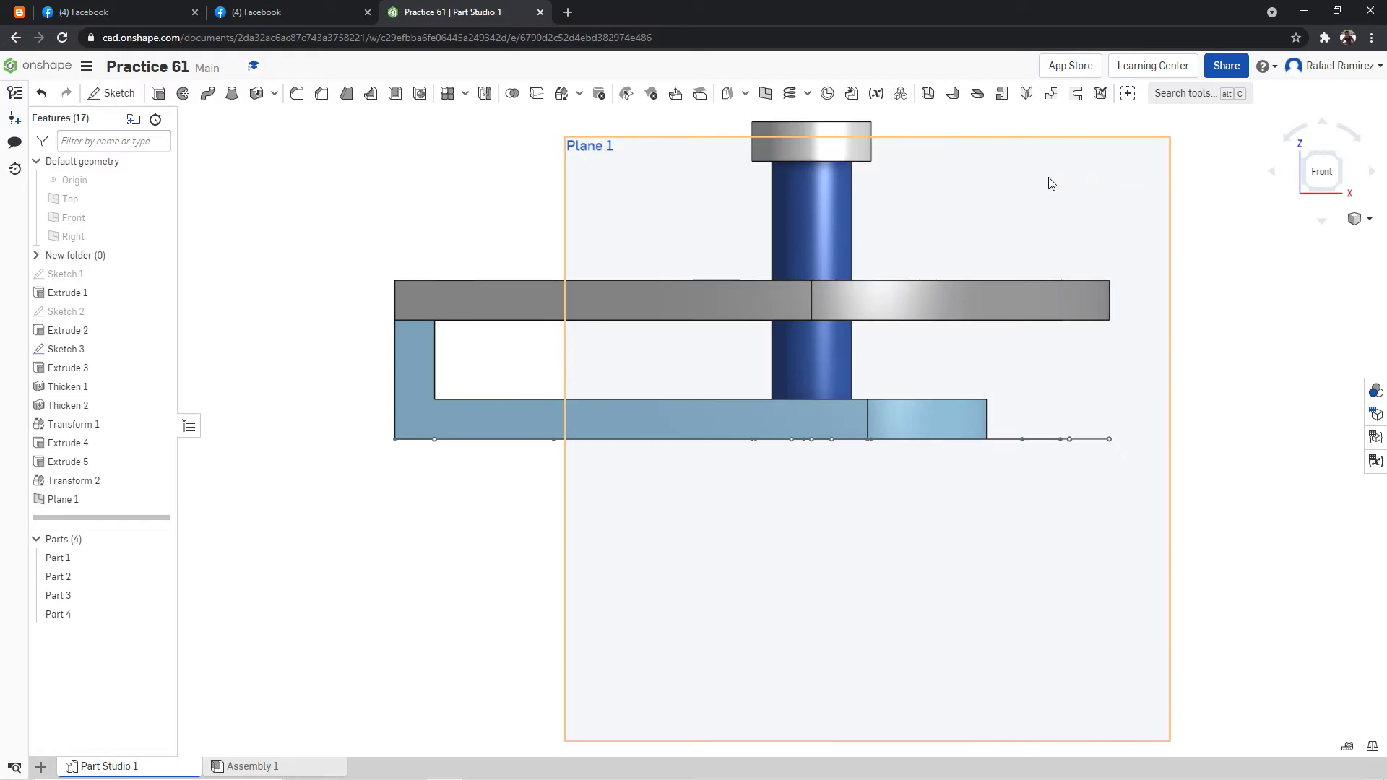
scroll(1118, 190, down, 4)
scroll(1192, 158, up, 2)
right_drag(1044, 155, 1049, 201)
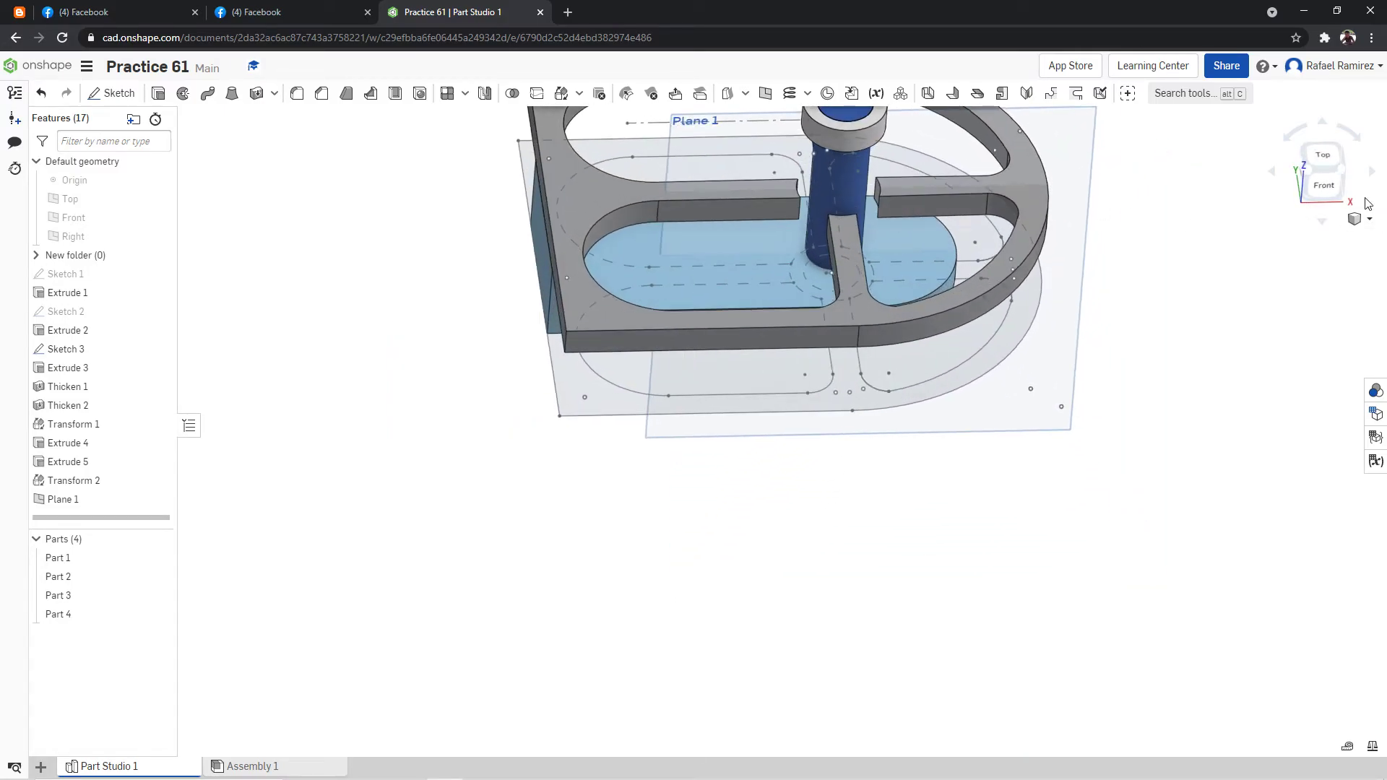
click(1323, 186)
scroll(1053, 127, down, 3)
scroll(1118, 115, up, 2)
scroll(1077, 117, down, 3)
scroll(1110, 127, up, 1)
scroll(1059, 119, up, 6)
right_drag(845, 188, 856, 221)
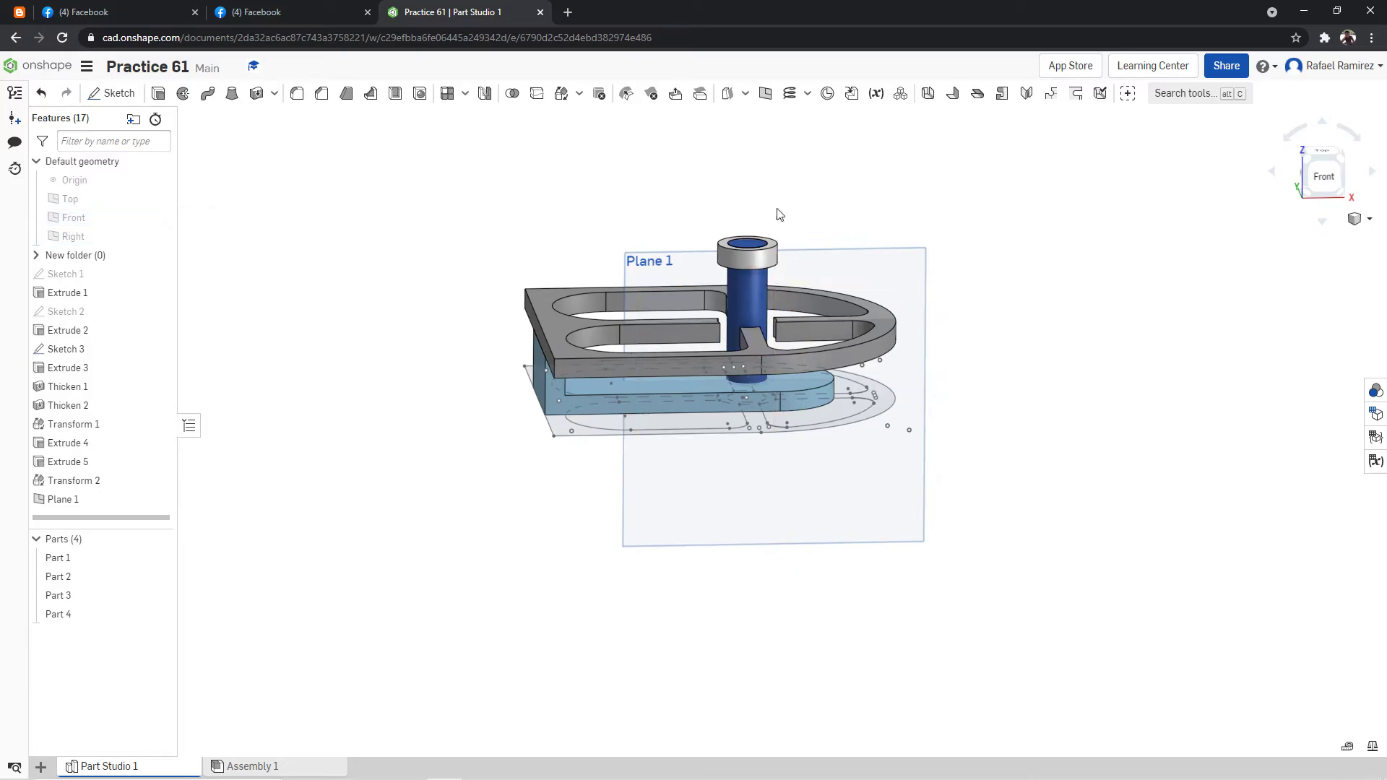
right_drag(813, 165, 973, 388)
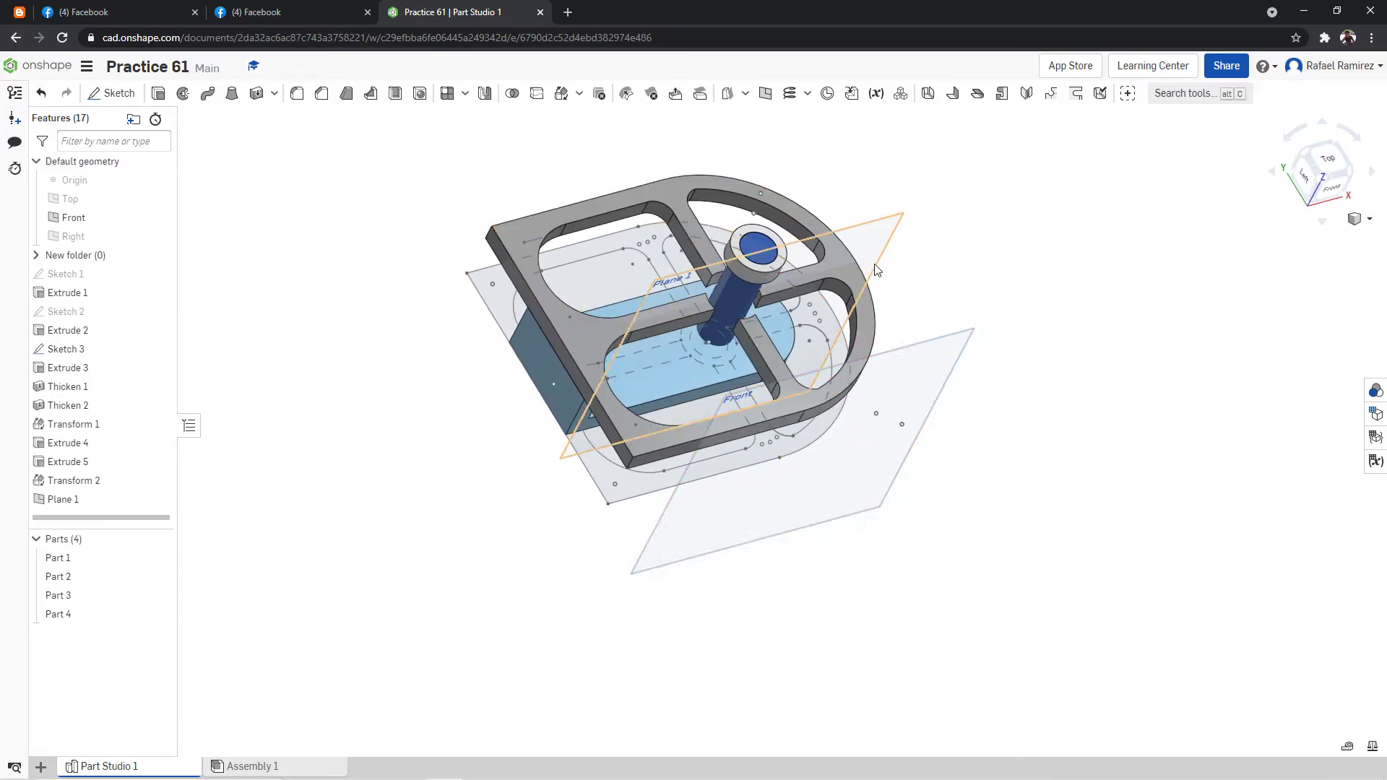
mouse_move(935, 281)
right_down()
mouse_move(932, 257)
mouse_move(966, 300)
mouse_move(942, 267)
right_up()
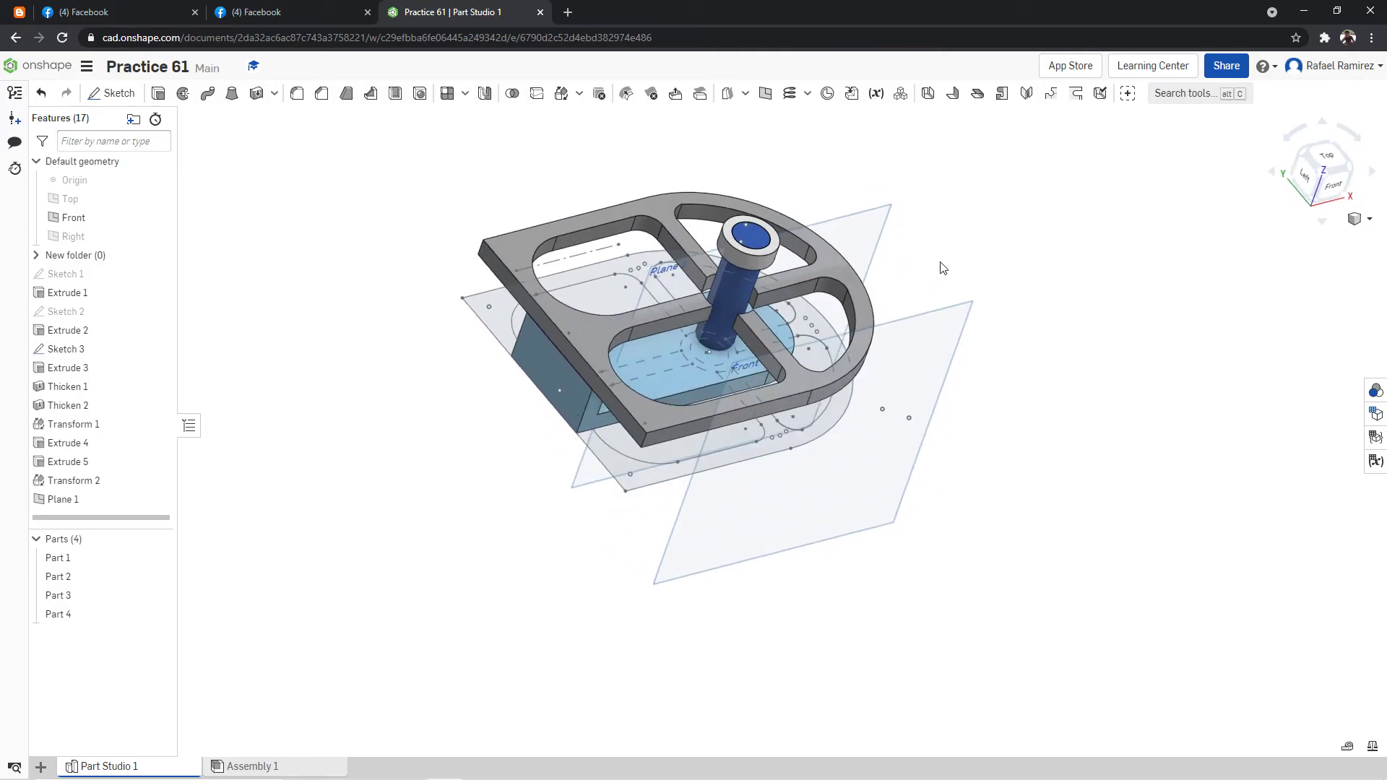
Check the curved arms' profile in the practice drawing and compare it with the model around Plane 1.
click(285, 12)
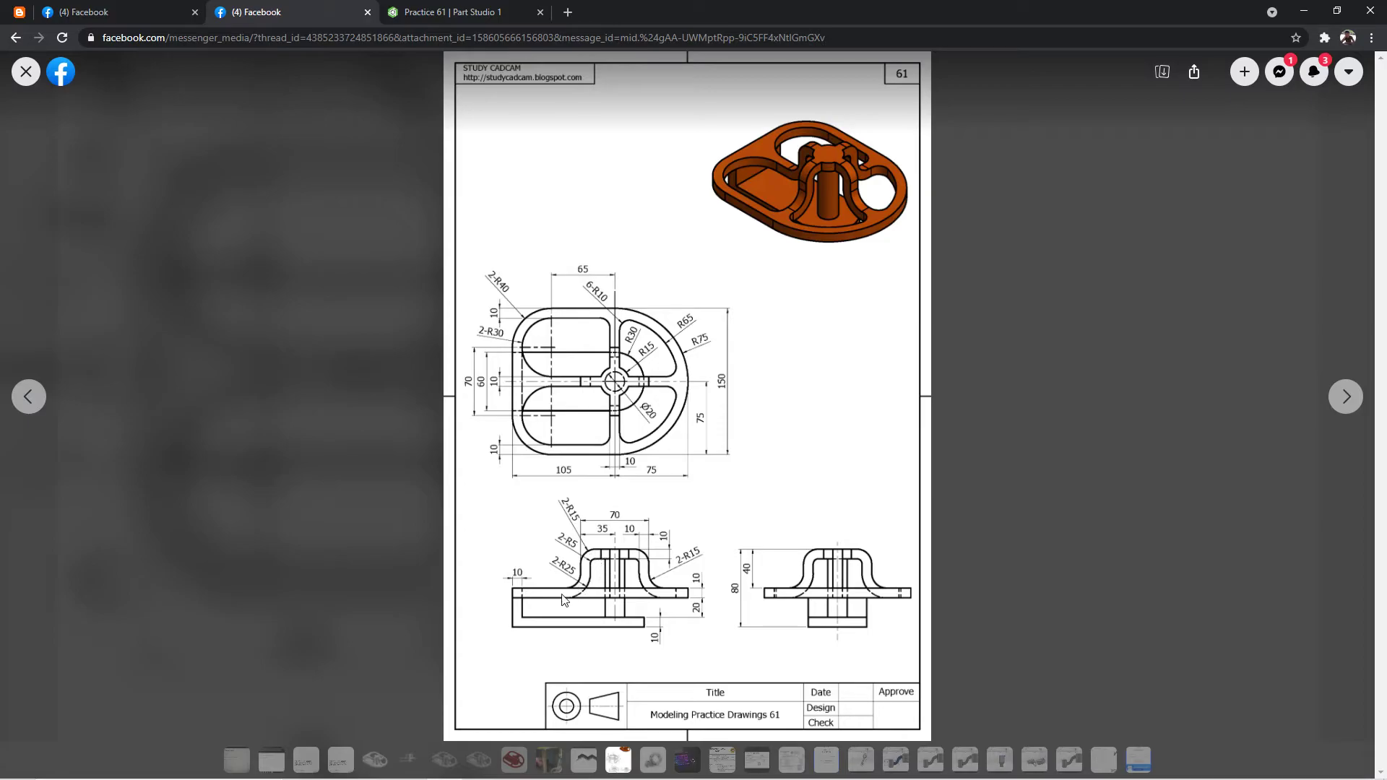
click(519, 10)
mouse_move(744, 318)
right_down()
mouse_move(731, 314)
mouse_move(1031, 253)
right_up()
right_drag(954, 217, 932, 196)
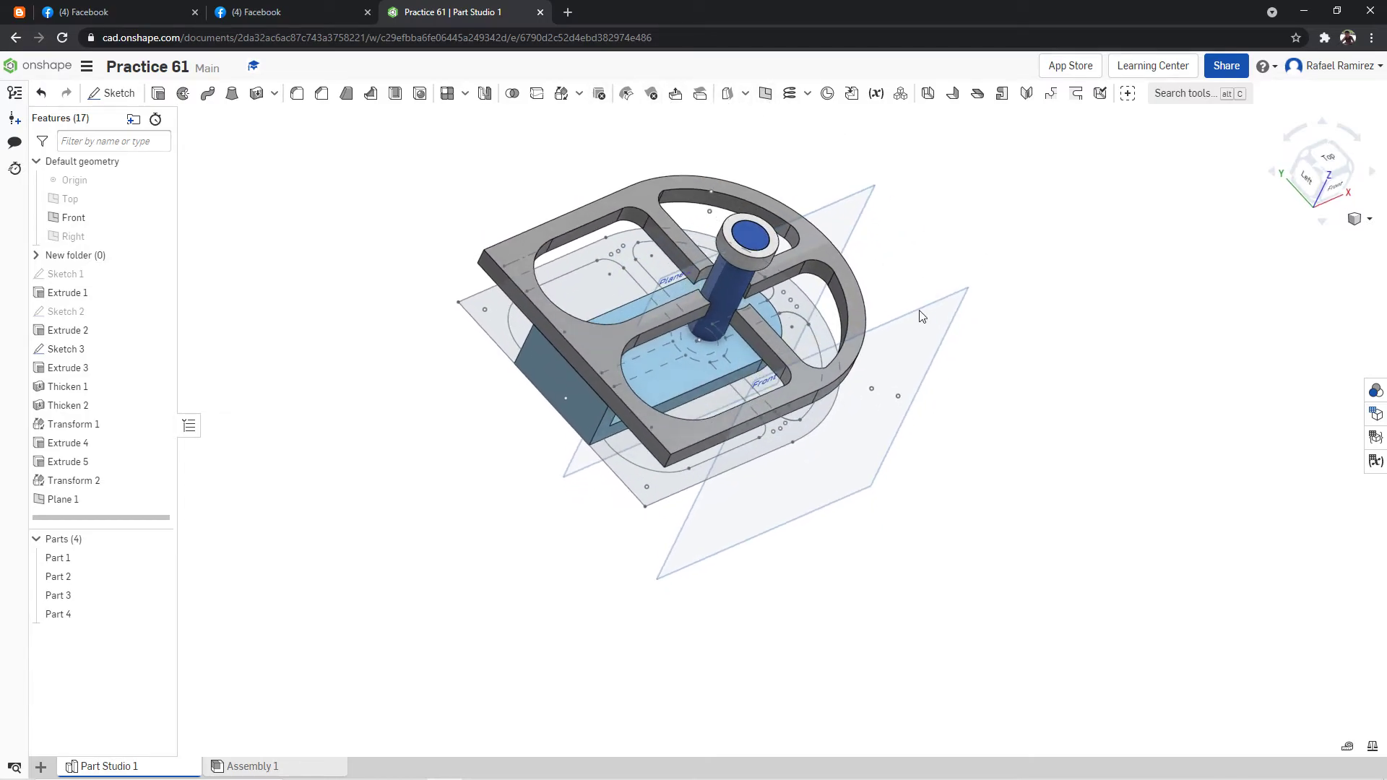
right_drag(937, 322, 983, 238)
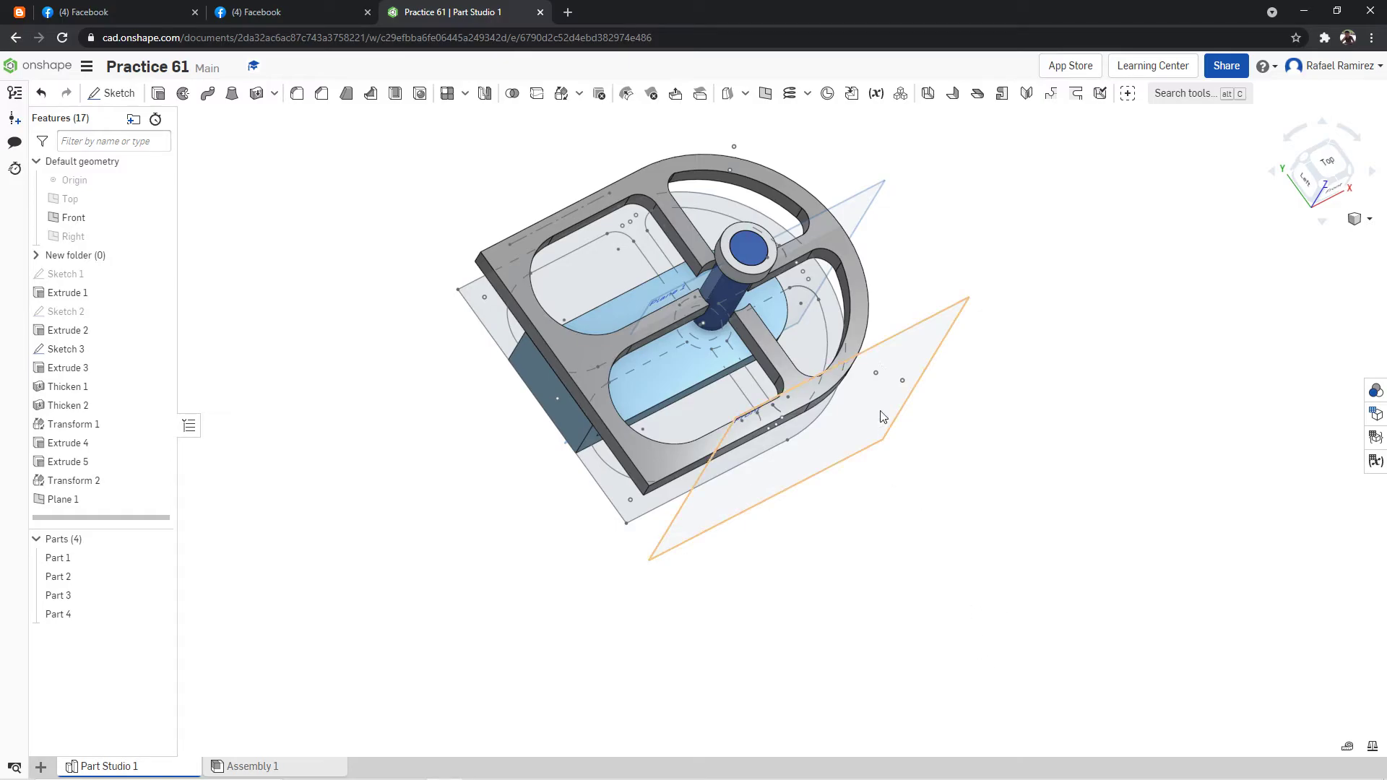
right_drag(933, 220, 859, 239)
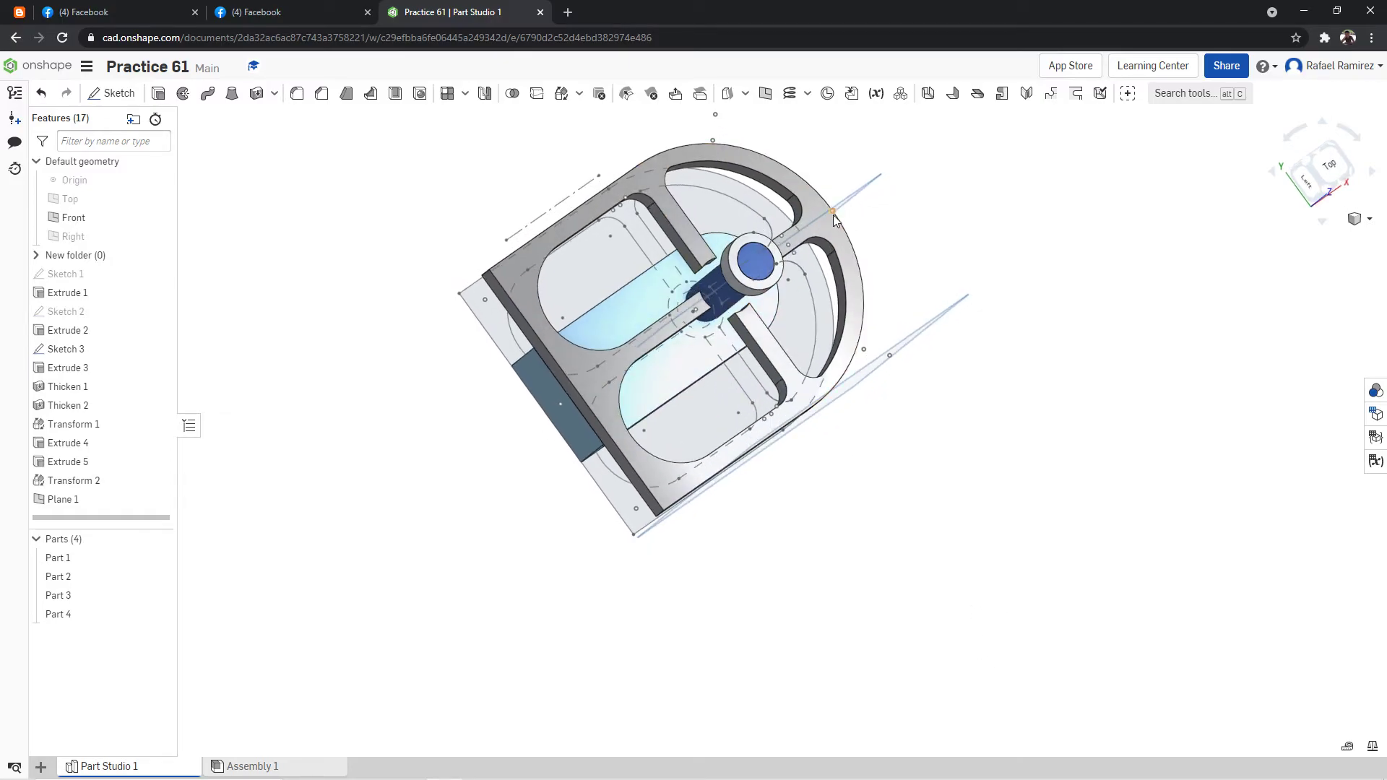
right_drag(944, 233, 930, 180)
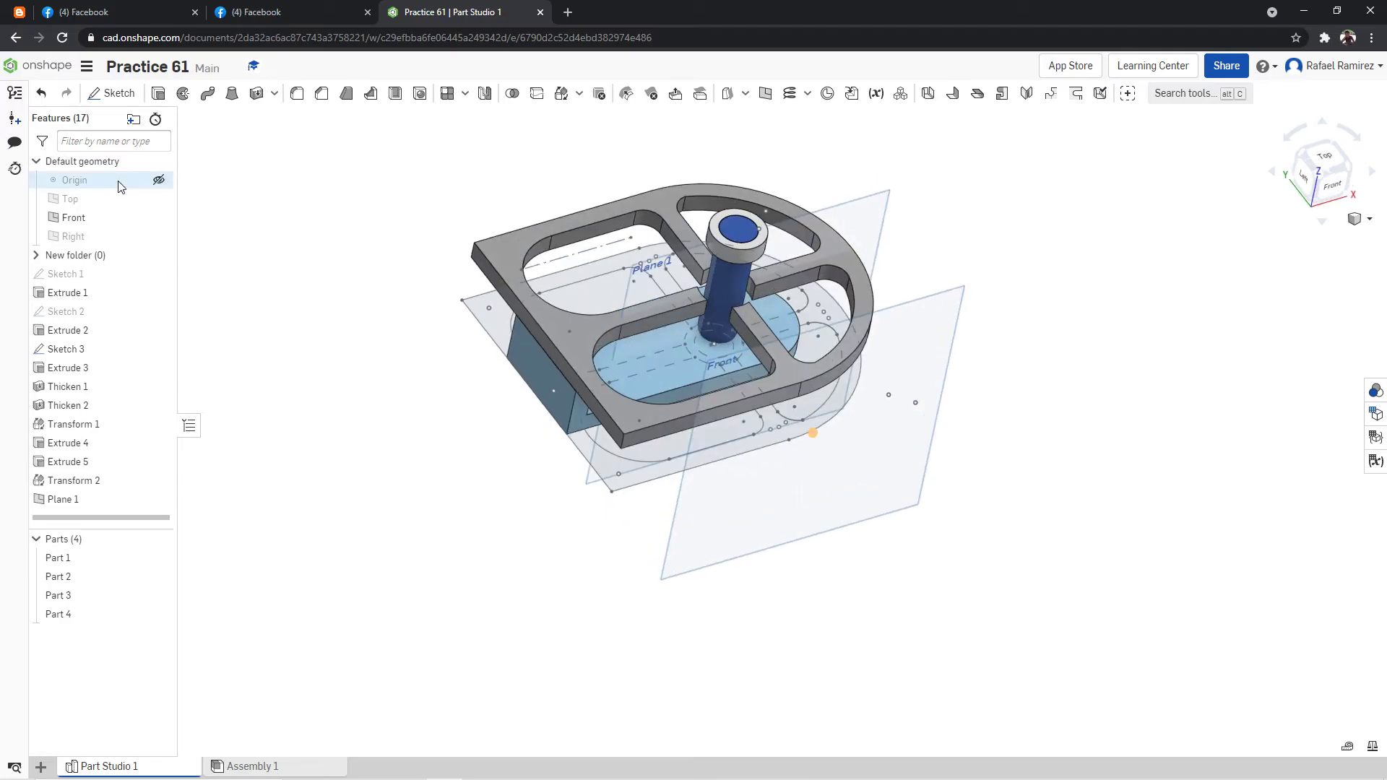
Hide the Front plane and start a new sketch on Plane 1 in front view.
click(1324, 187)
scroll(983, 148, down, 8)
scroll(1087, 115, up, 8)
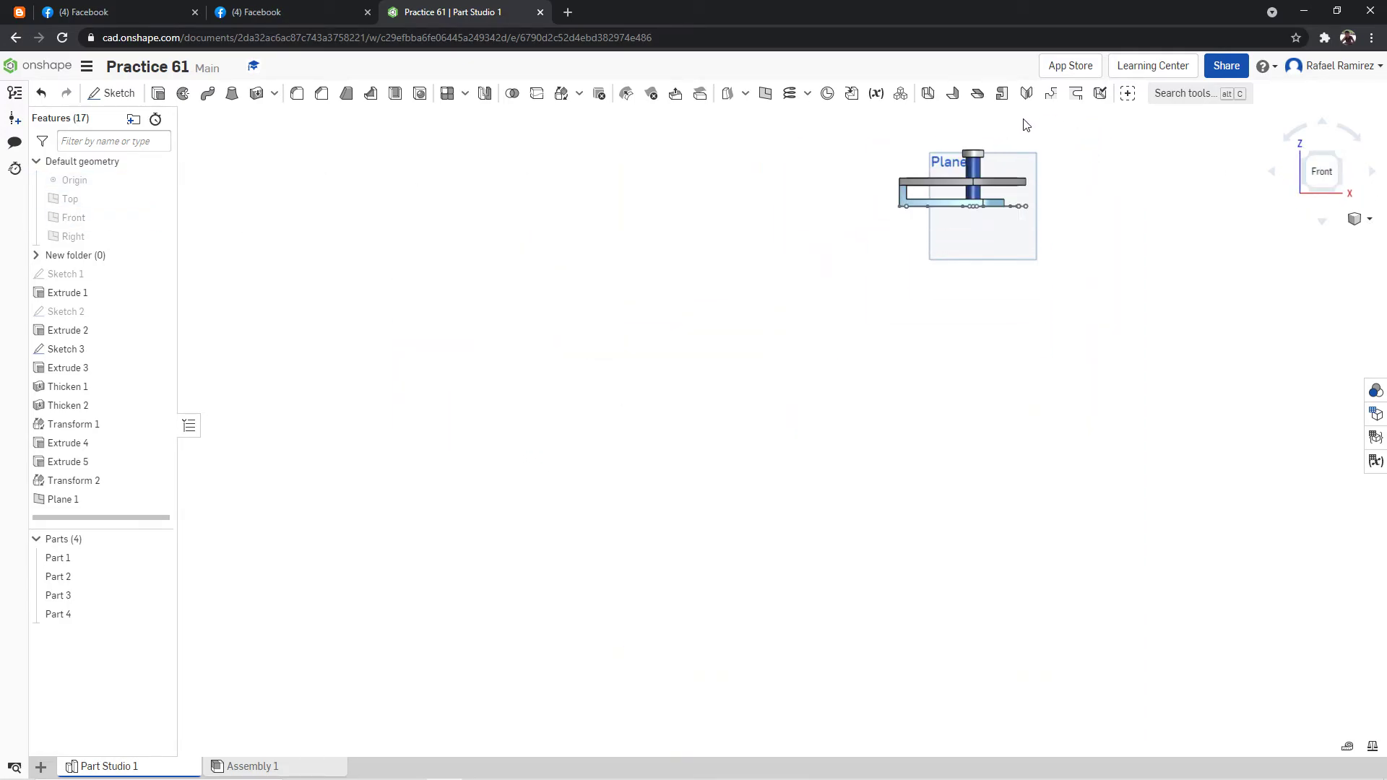
click(112, 93)
click(726, 209)
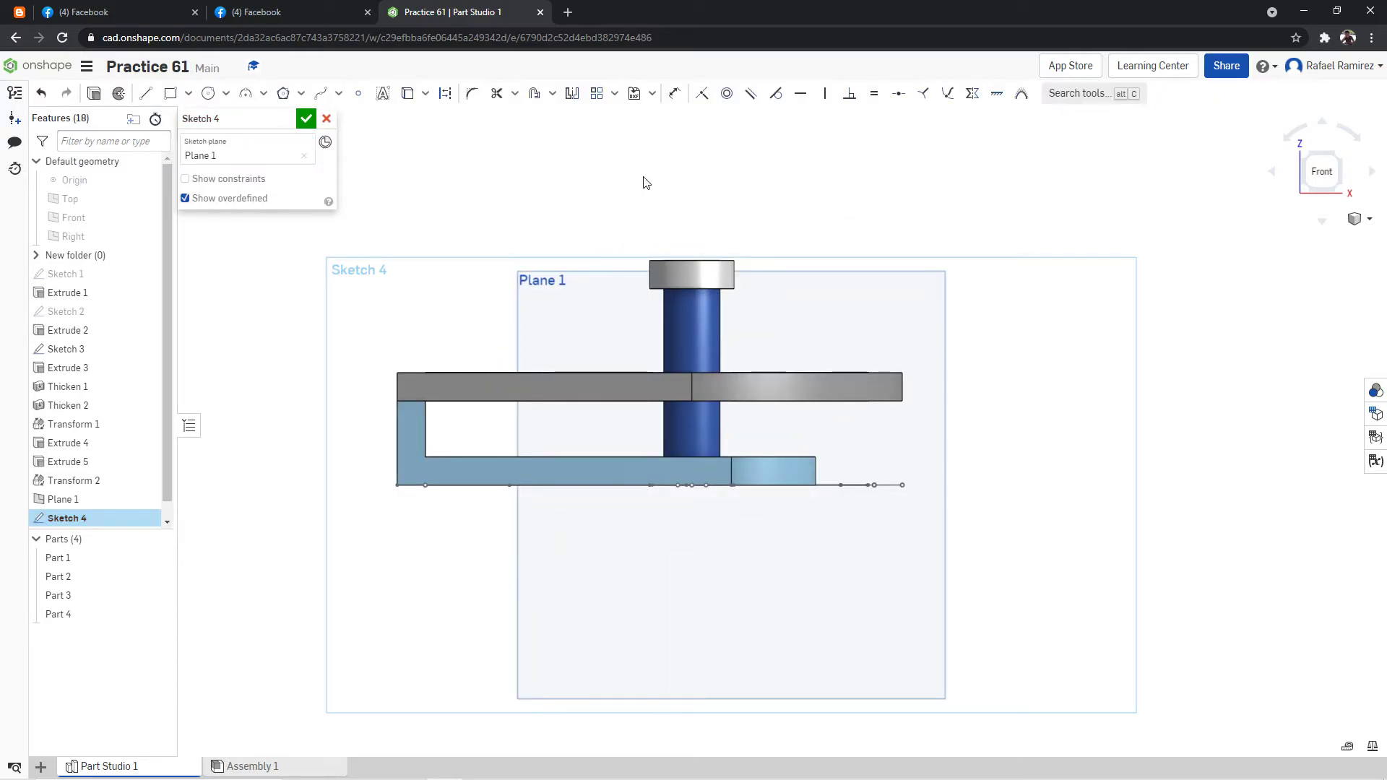
Project the top ring's left side edge and the plate's central vertical edge into the sketch.
click(407, 93)
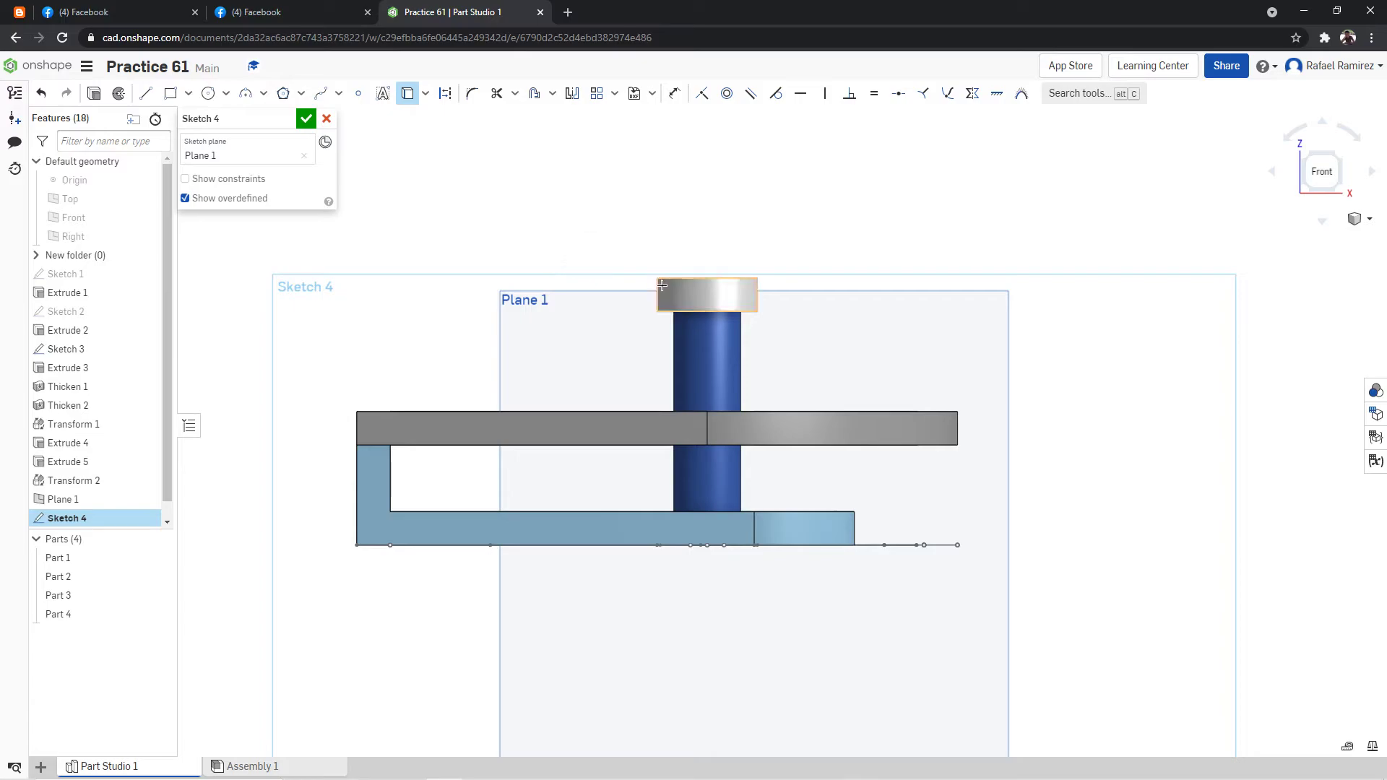
scroll(665, 258, up, 2)
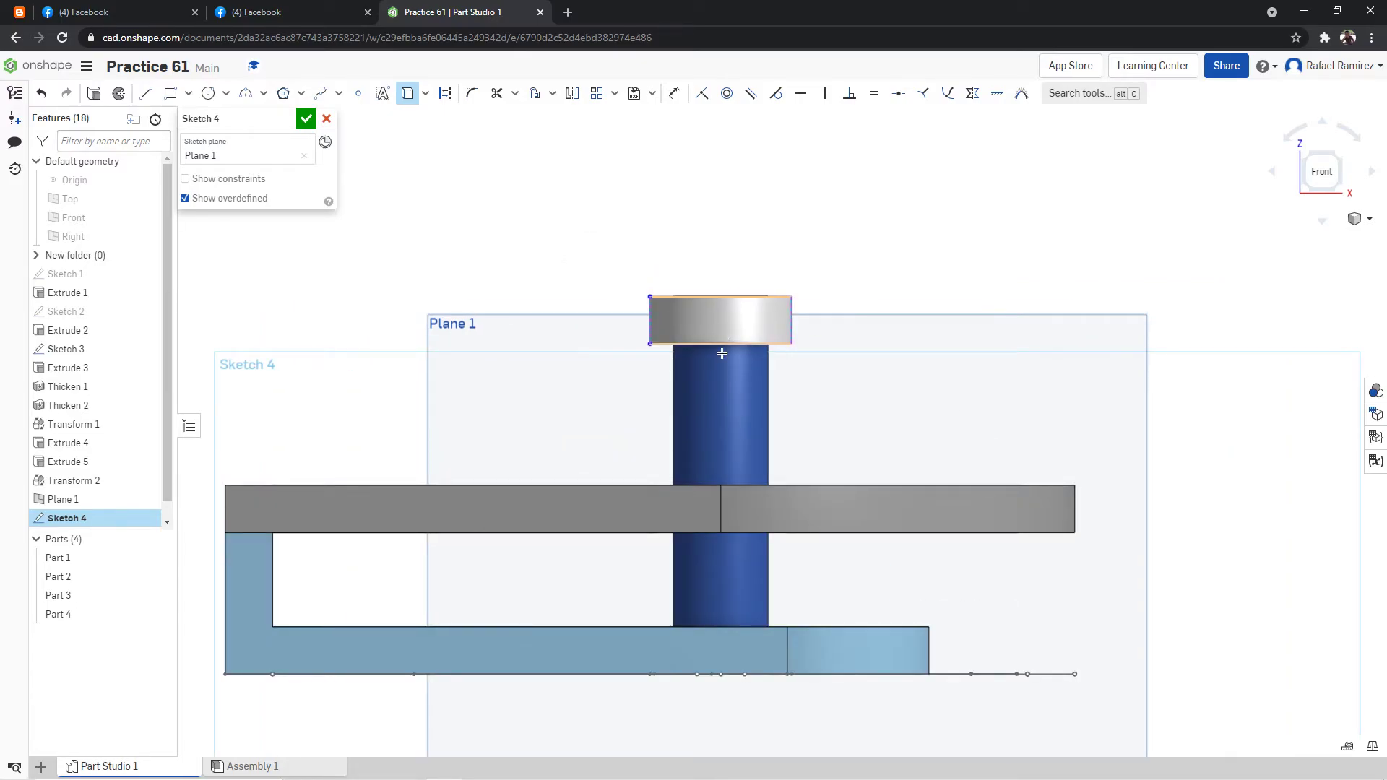
click(722, 495)
Draw a vertical construction centerline from the plate's upper edge up through the post to above the ring.
click(145, 93)
key(u)
click(720, 485)
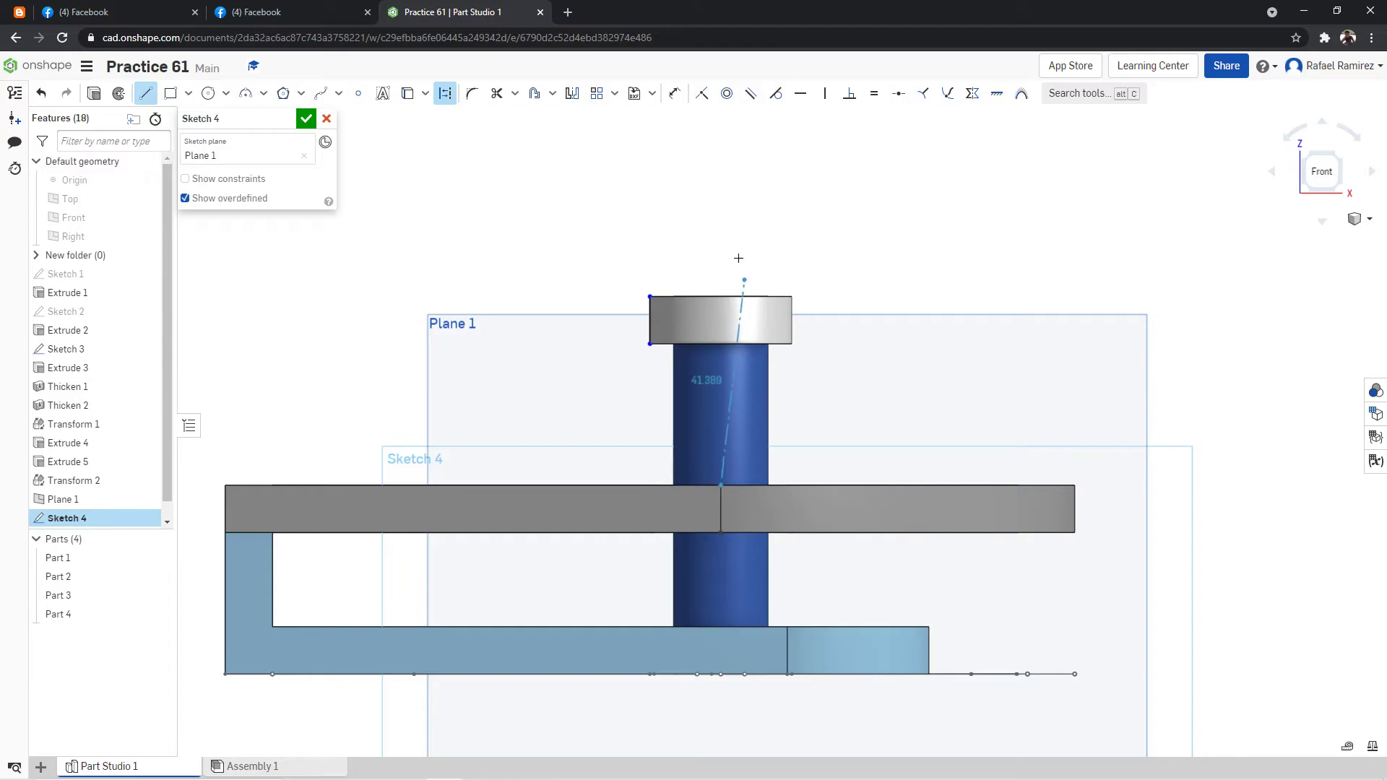
click(724, 228)
Check the arm width in the drawing and draw a 35 mm horizontal construction line leftward from the centerline at the ring's upper edge.
click(148, 94)
click(218, 15)
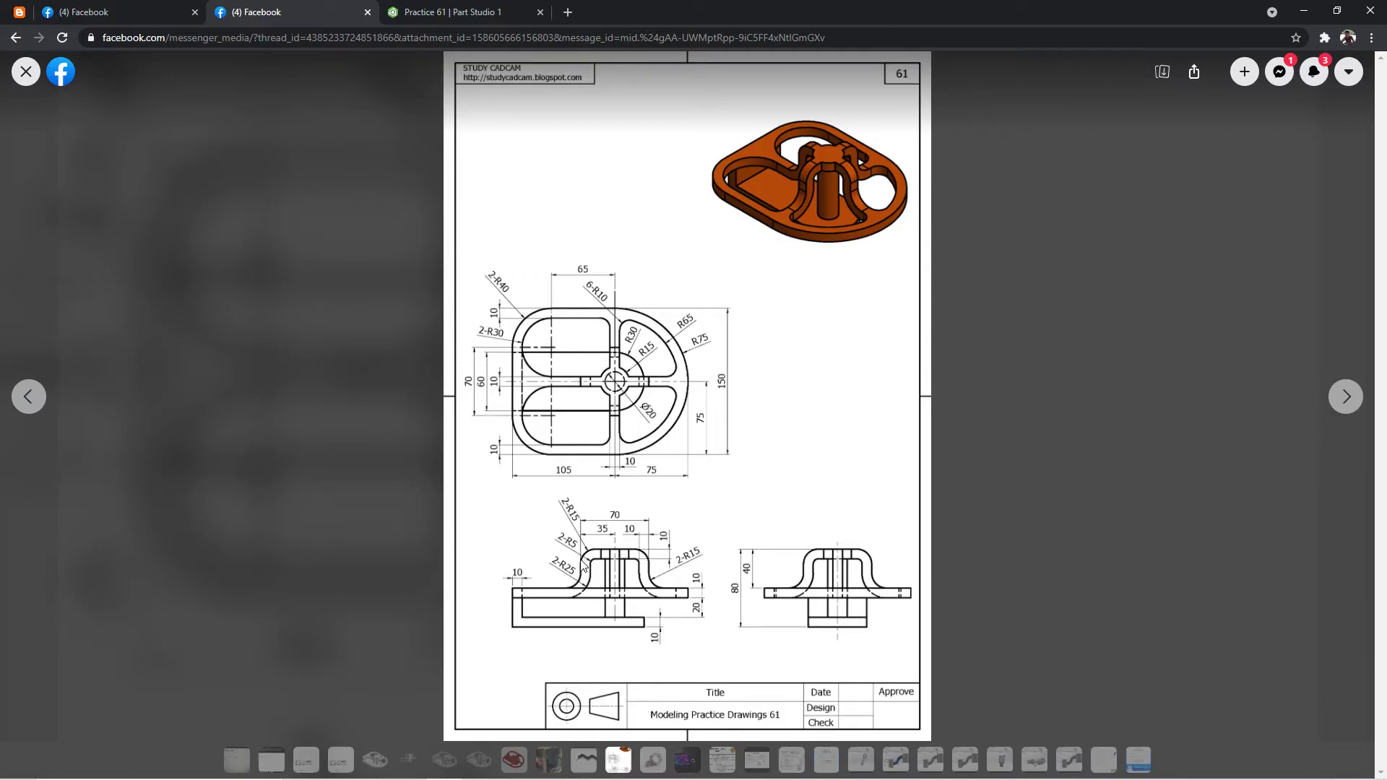
click(437, 10)
click(146, 94)
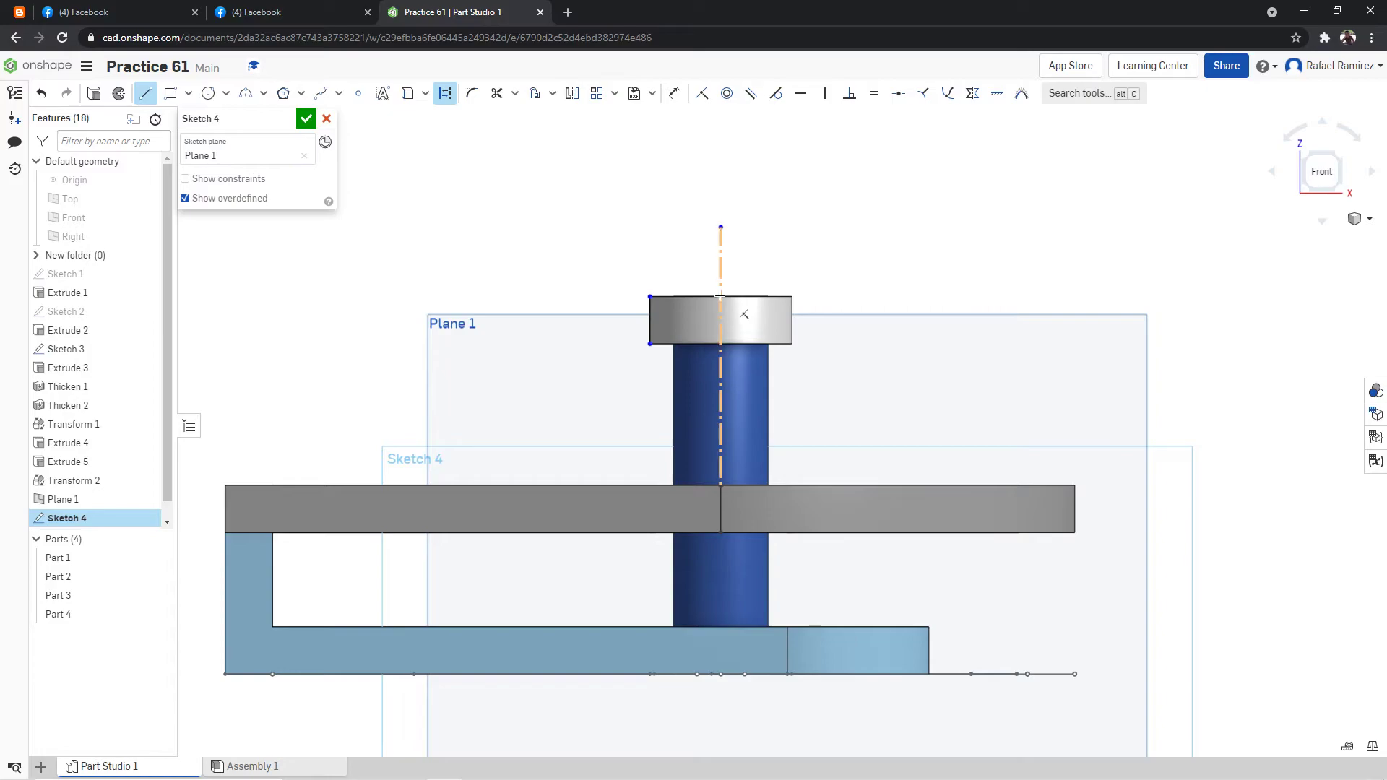
click(653, 295)
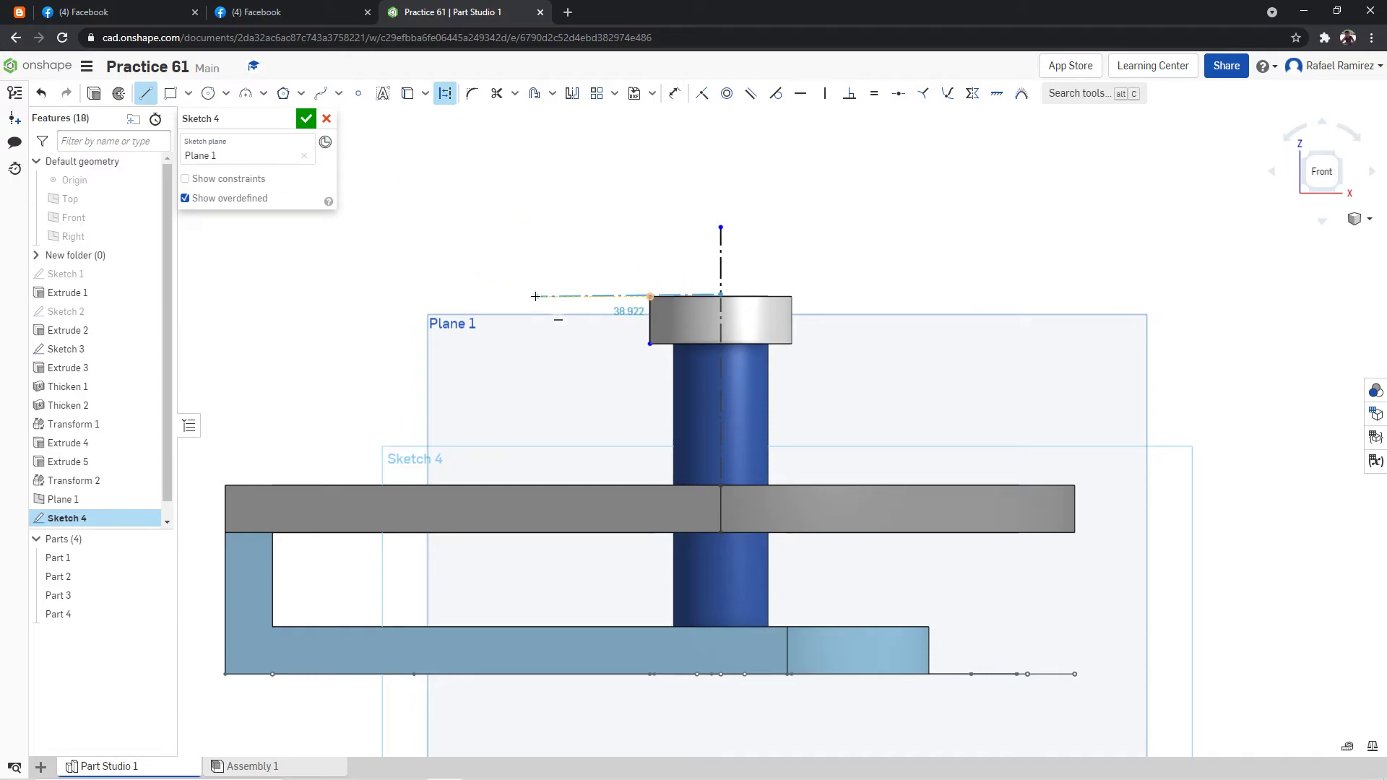
click(531, 293)
text(35)
key(Return)
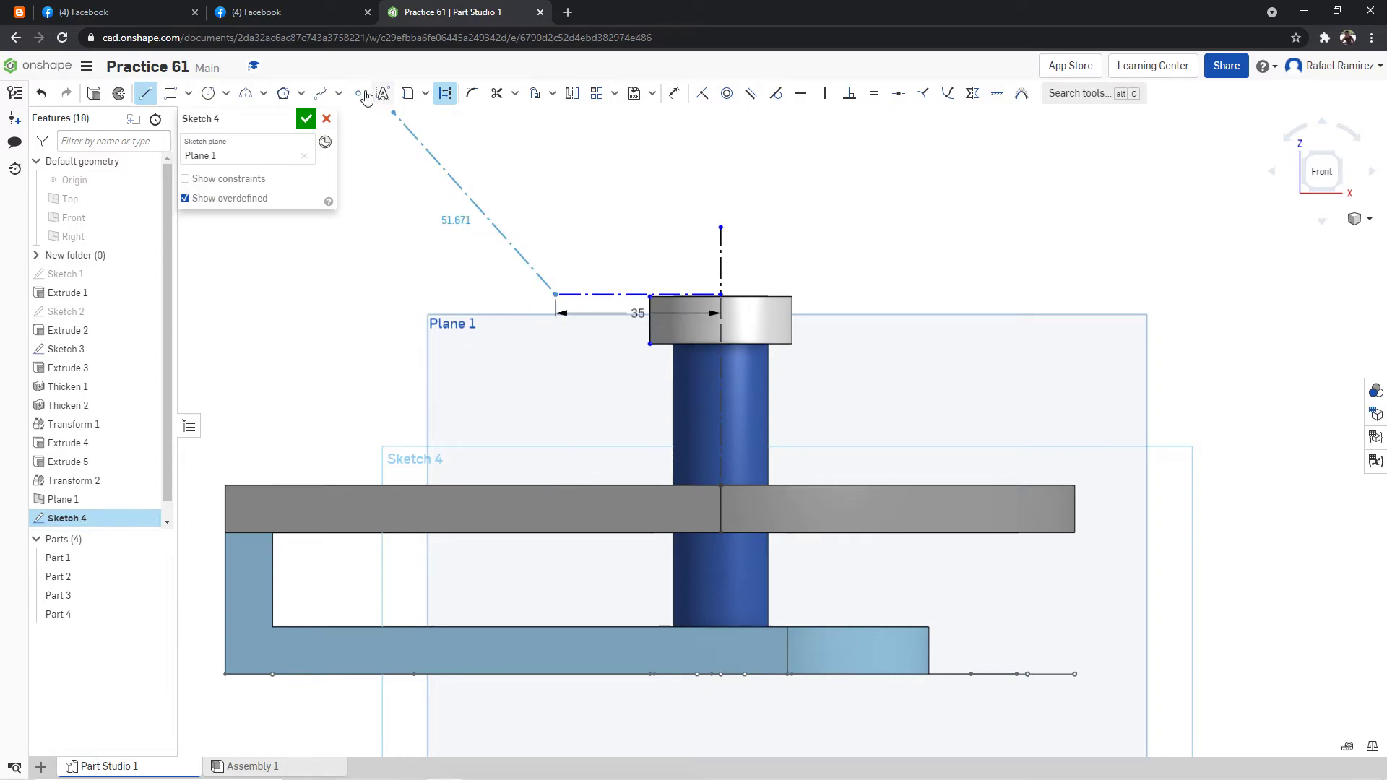
key(Escape)
Project the plate's lower edge into the sketch and draw a vertical line about 40.5 mm long from the 35 mm line's left end down to the plate's upper edge.
click(408, 107)
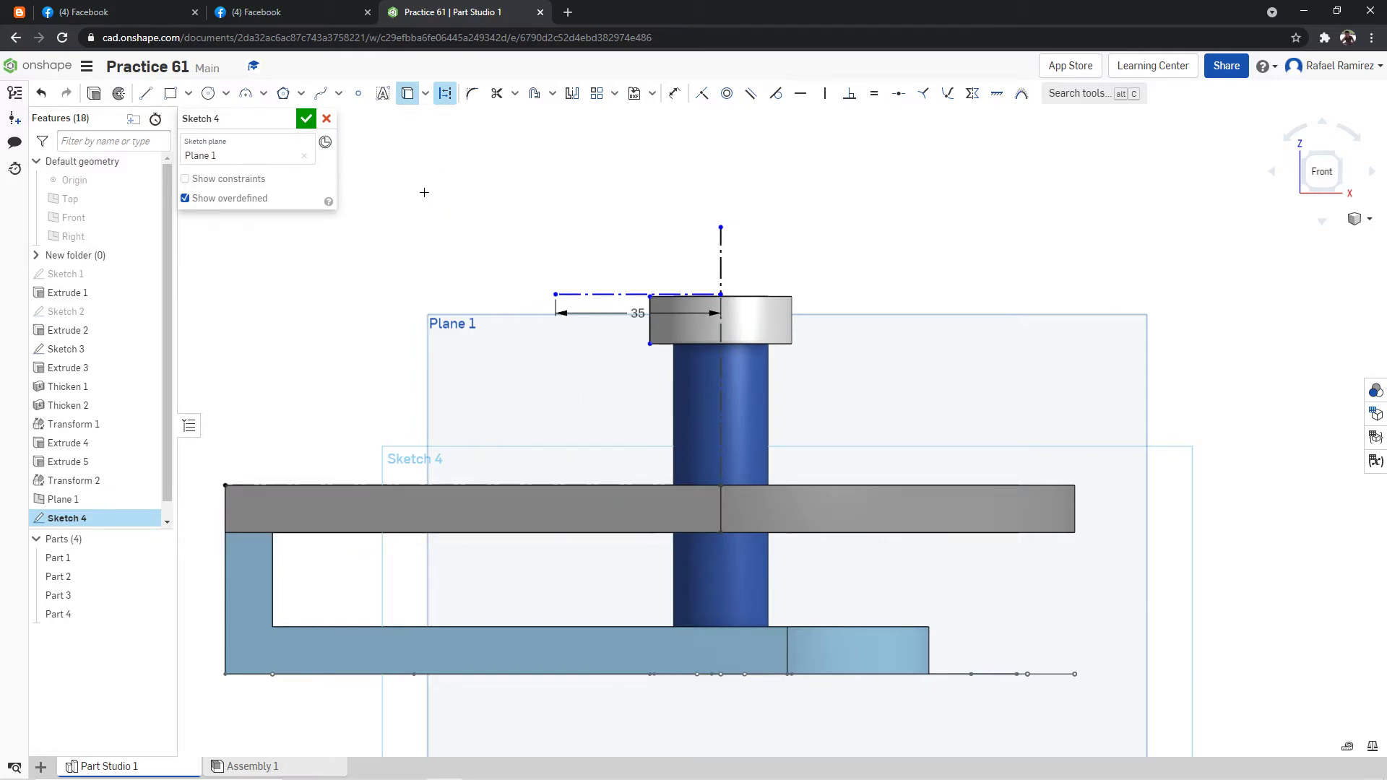
click(572, 537)
click(146, 96)
click(556, 295)
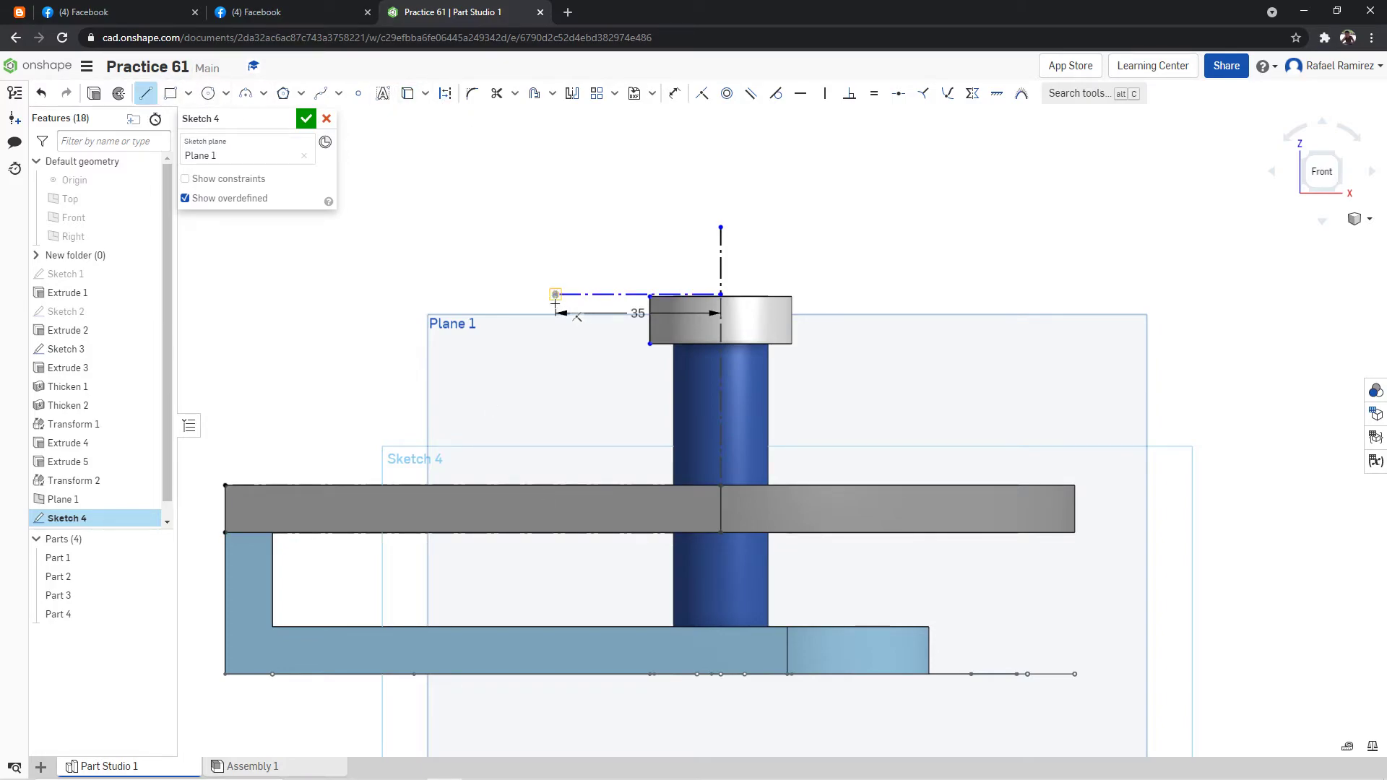
click(553, 486)
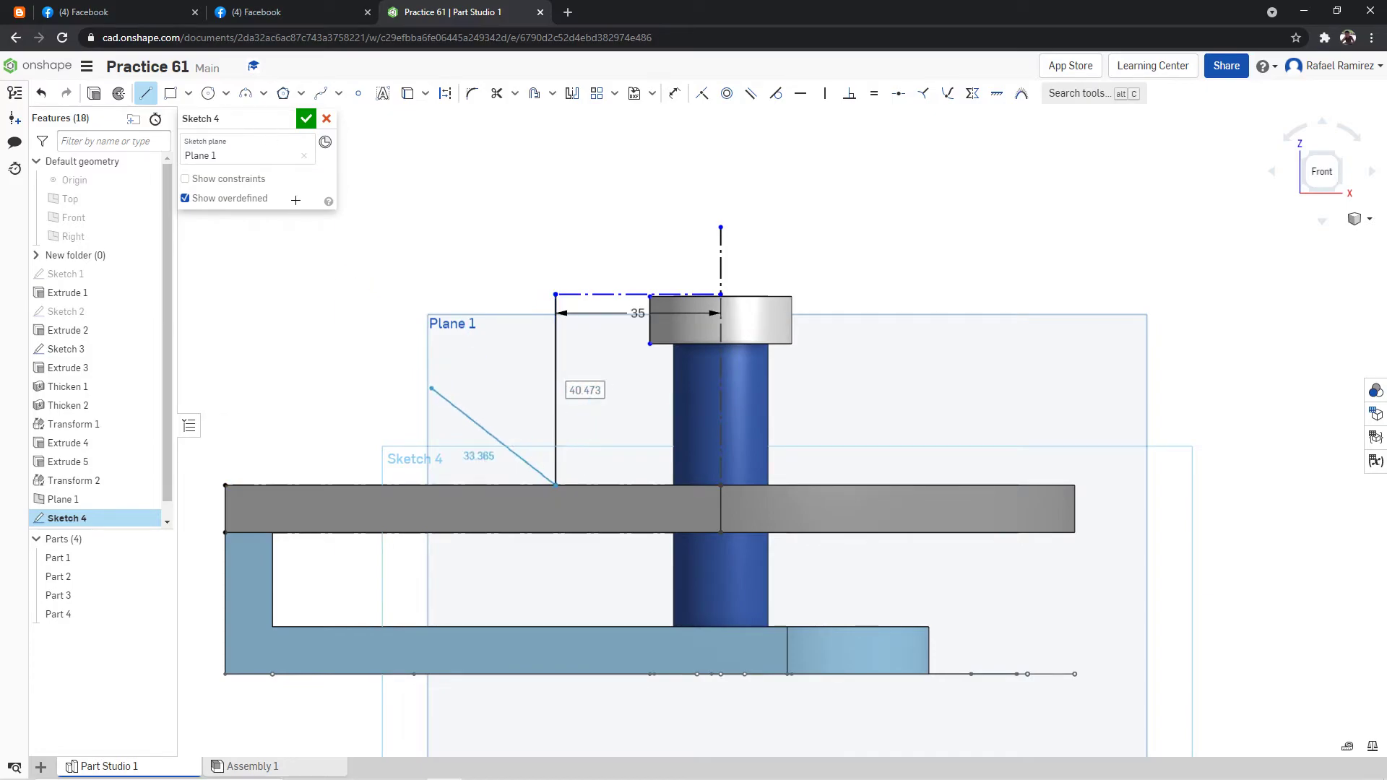
key(Escape)
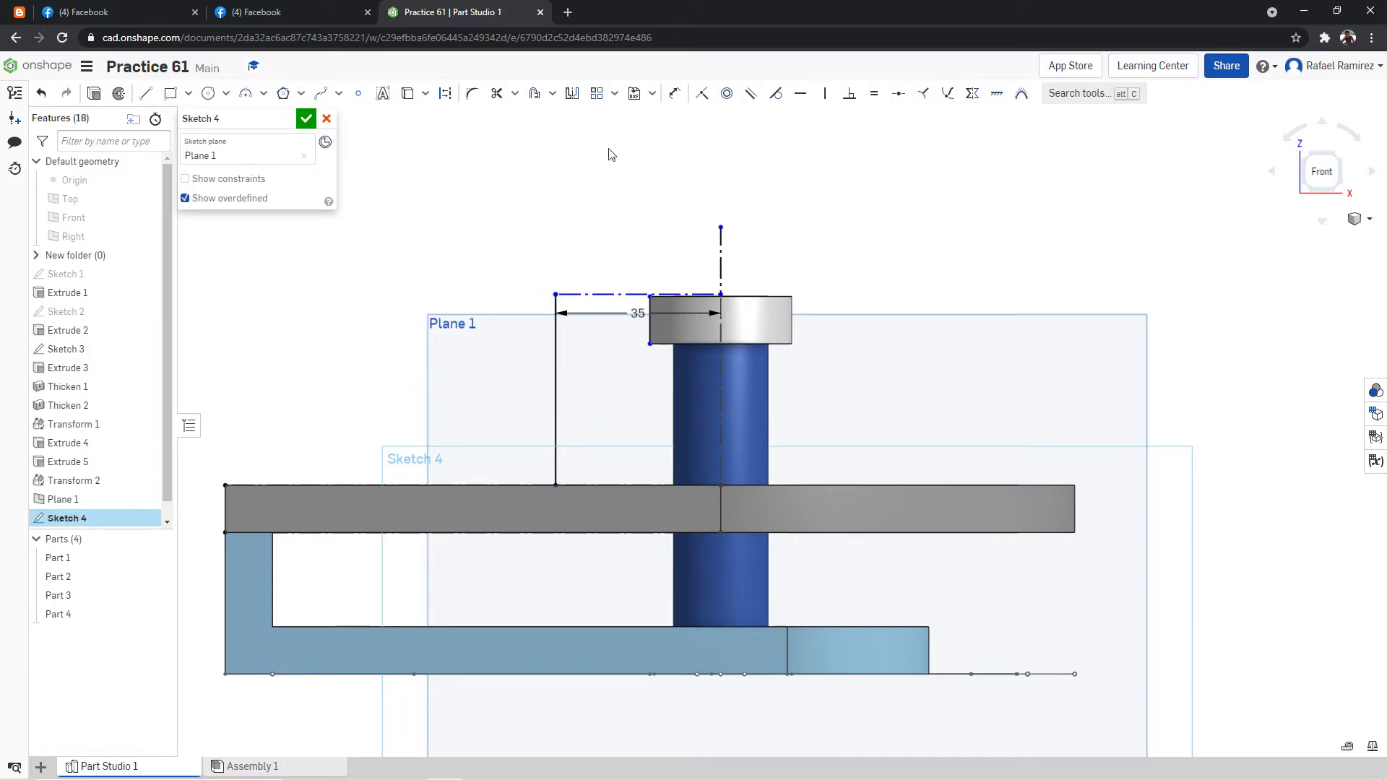
Check the arm's reach in the drawing and try to draw a 65 mm line leftward along the plate's lower edge from its central vertical edge.
click(147, 94)
click(294, 9)
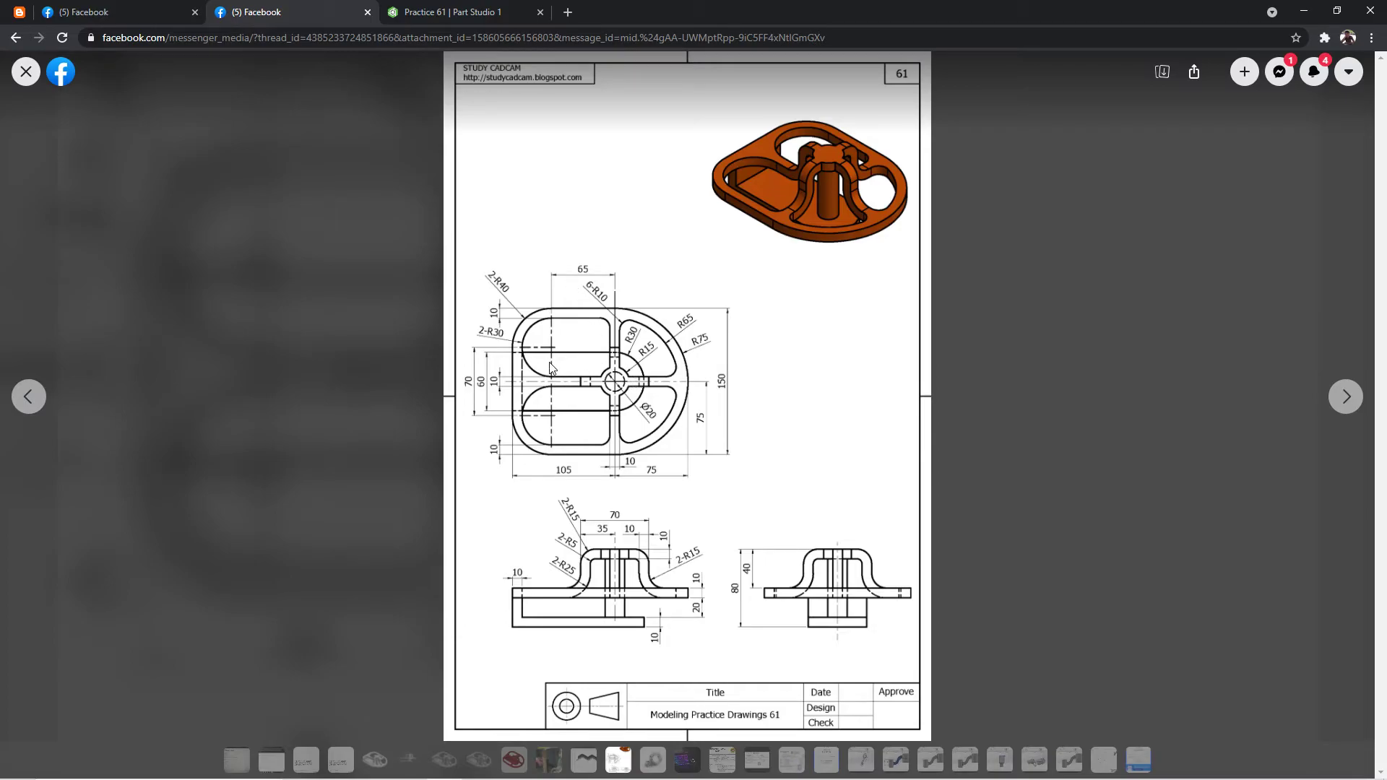
click(448, 11)
click(327, 10)
click(455, 12)
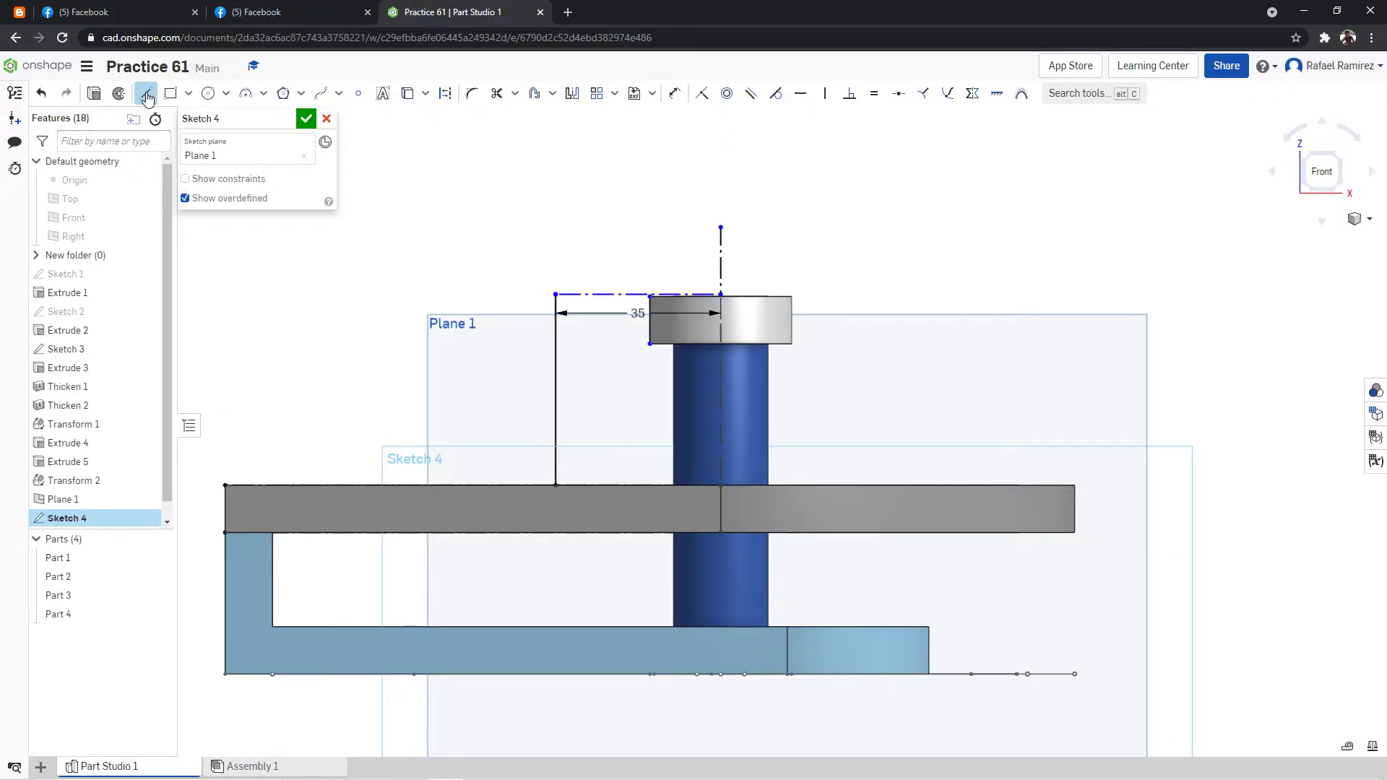
click(721, 533)
click(474, 535)
text(65)
key(Return)
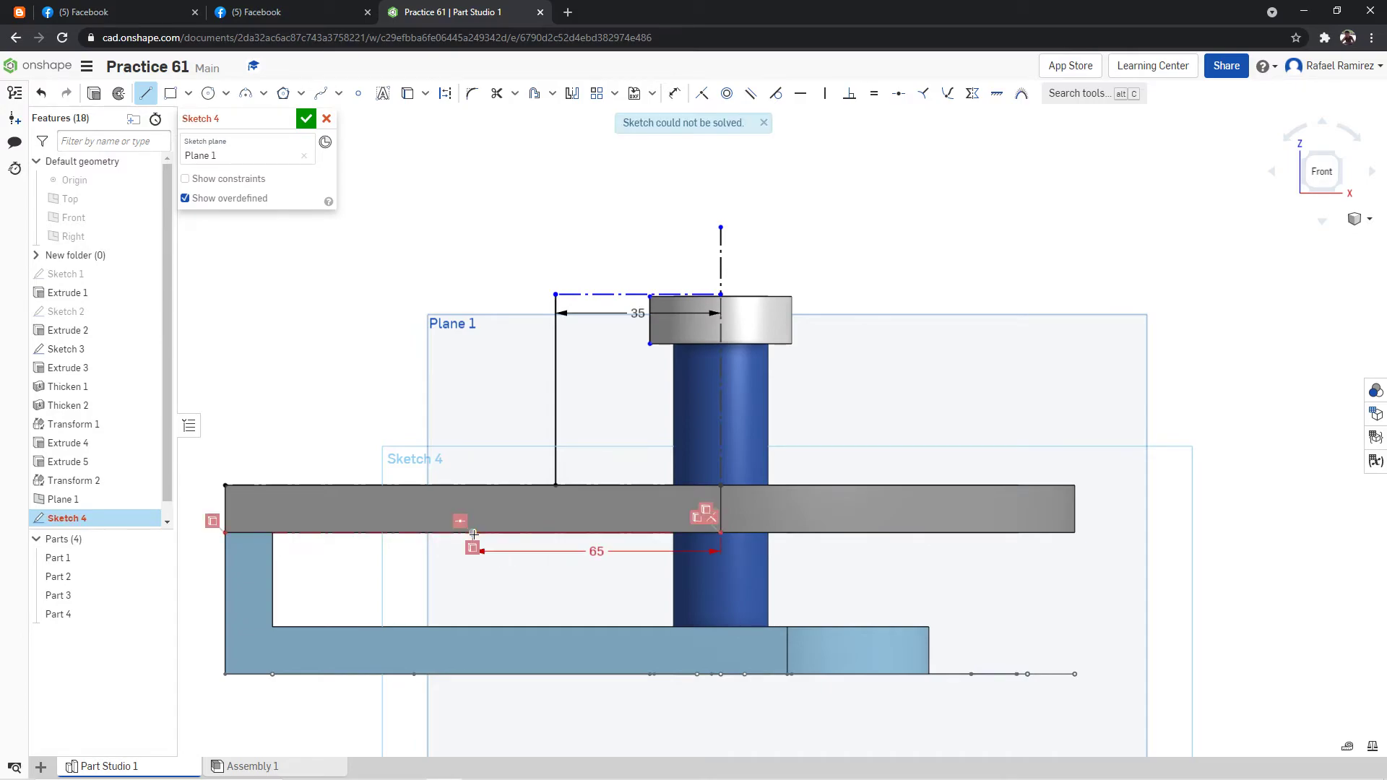
key(Escape)
key(ctrl+z)
Trim the projected lower plate edge and draw a line along it leftward from the plate's central edge, dimensioned to 65 mm.
click(497, 94)
click(511, 532)
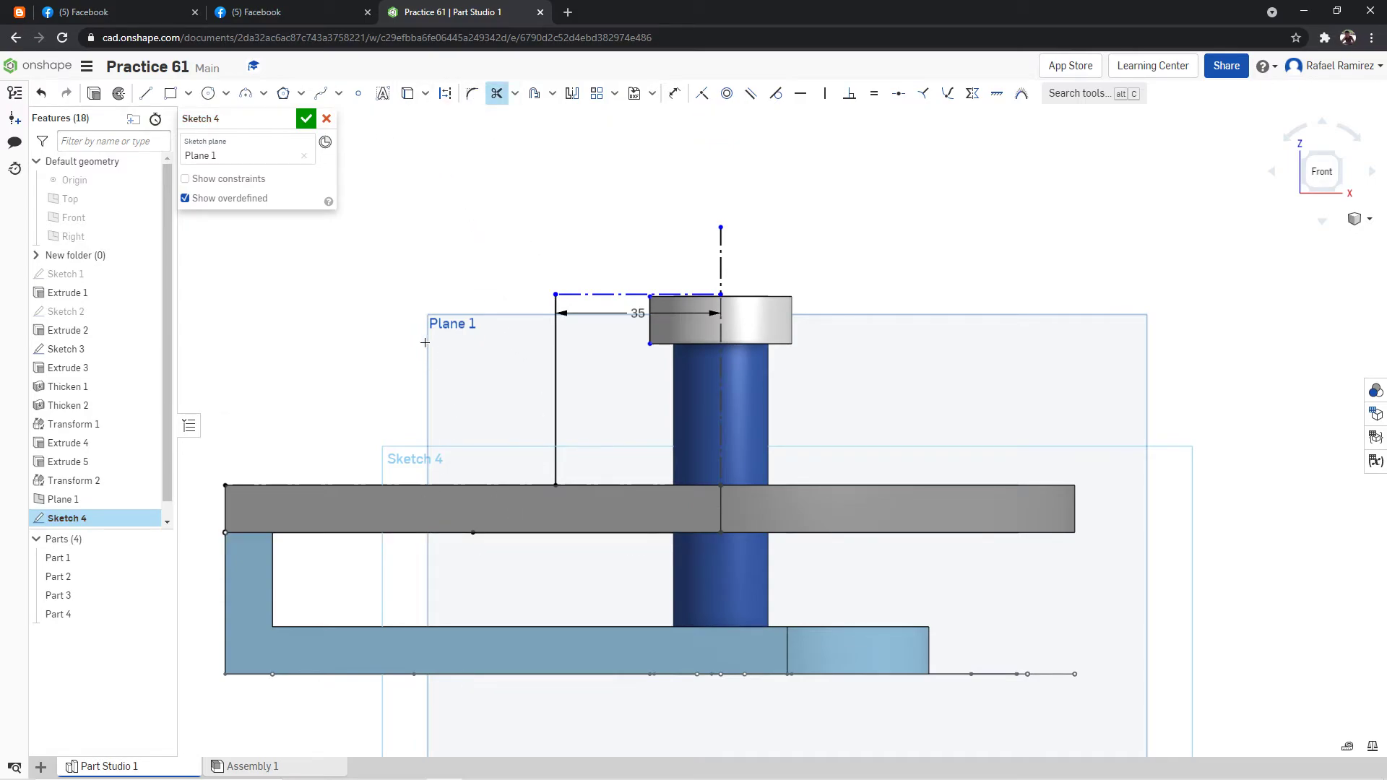
click(145, 93)
click(721, 531)
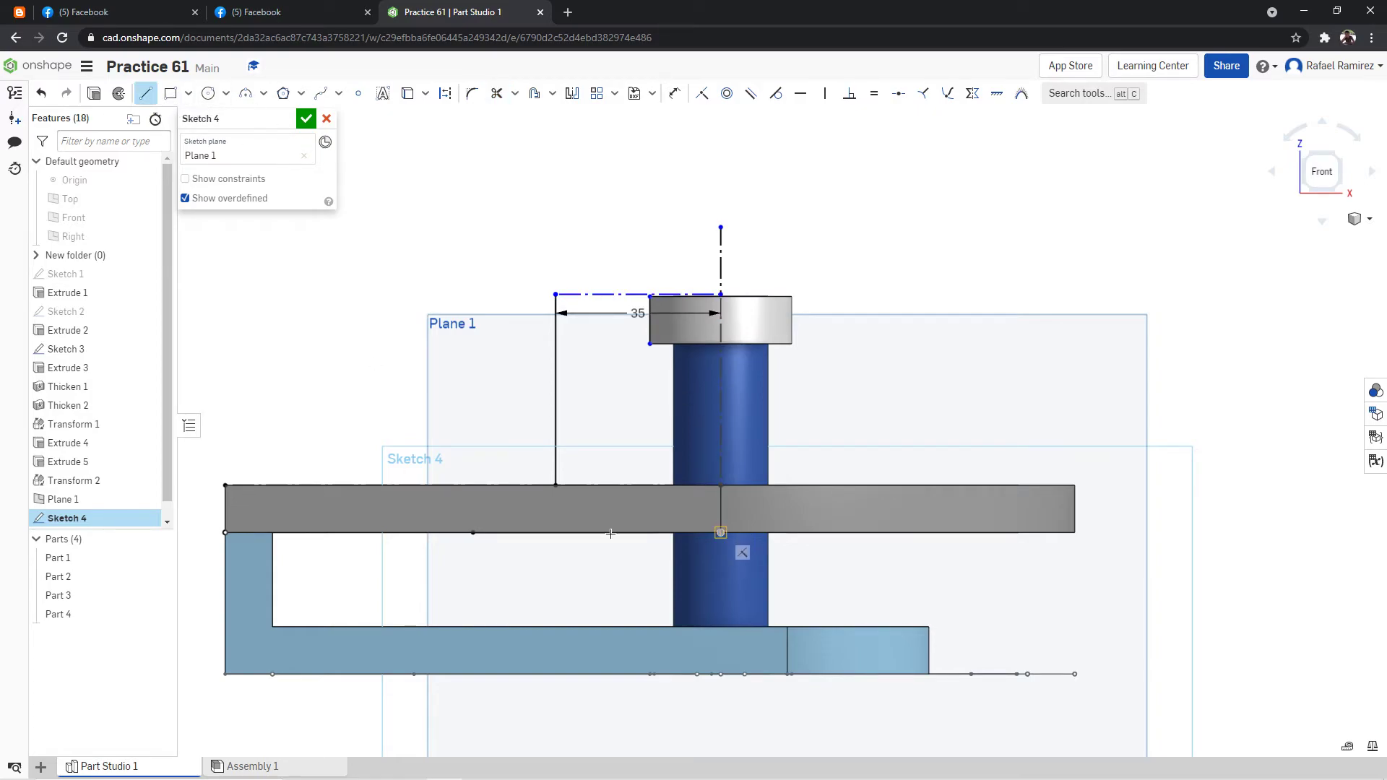
click(448, 536)
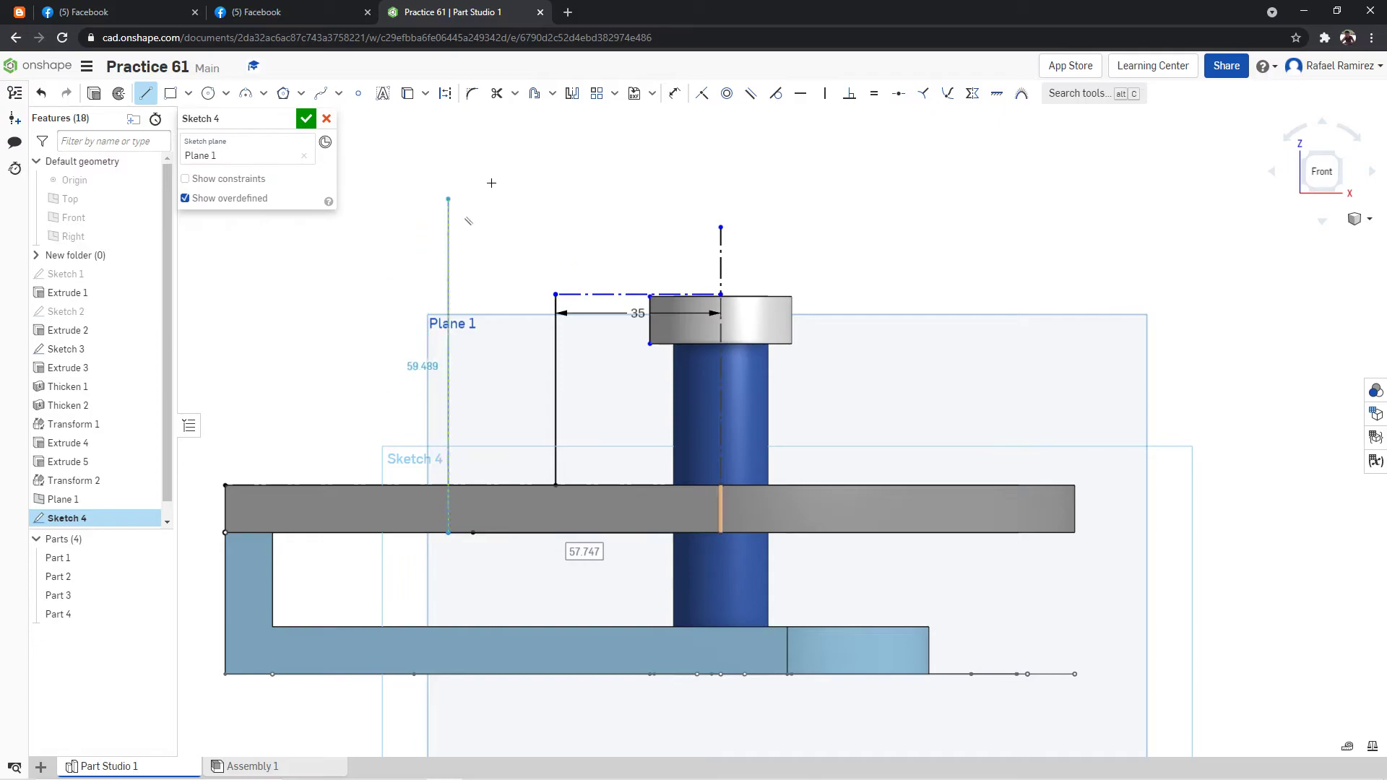
click(674, 93)
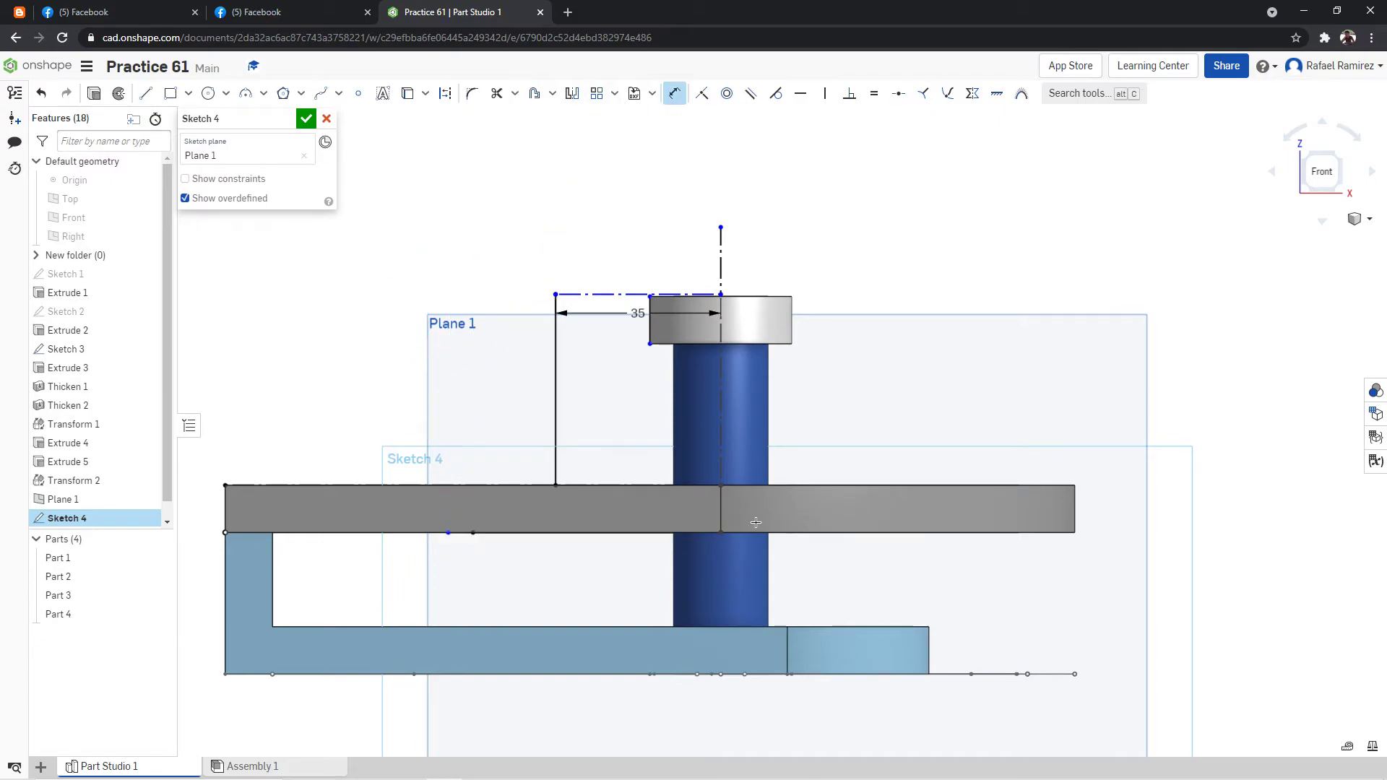
click(679, 532)
click(573, 583)
text(65)
key(Return)
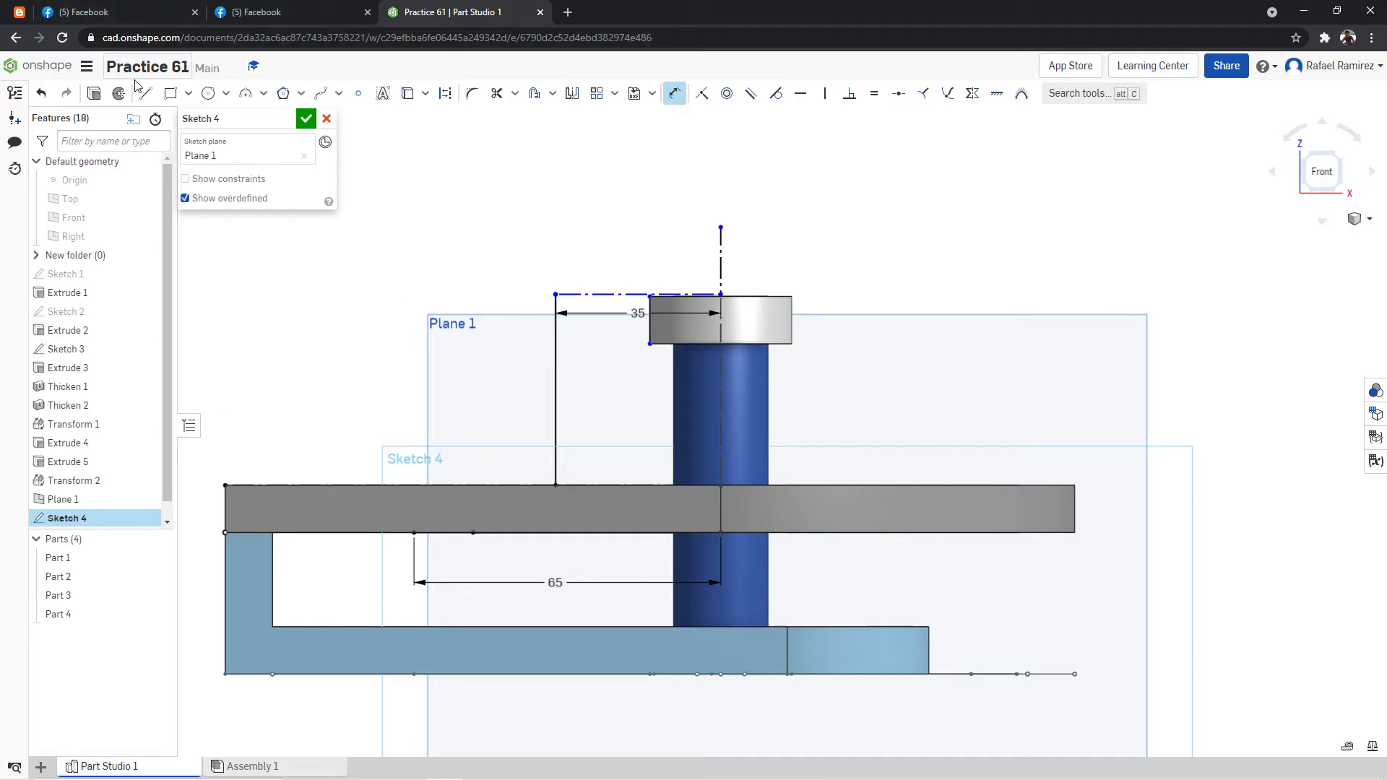
Trim the projected upper plate edge, and from the 65 mm line's left end draw a 10 mm vertical and a 30 mm horizontal line to the outer vertical line.
click(146, 94)
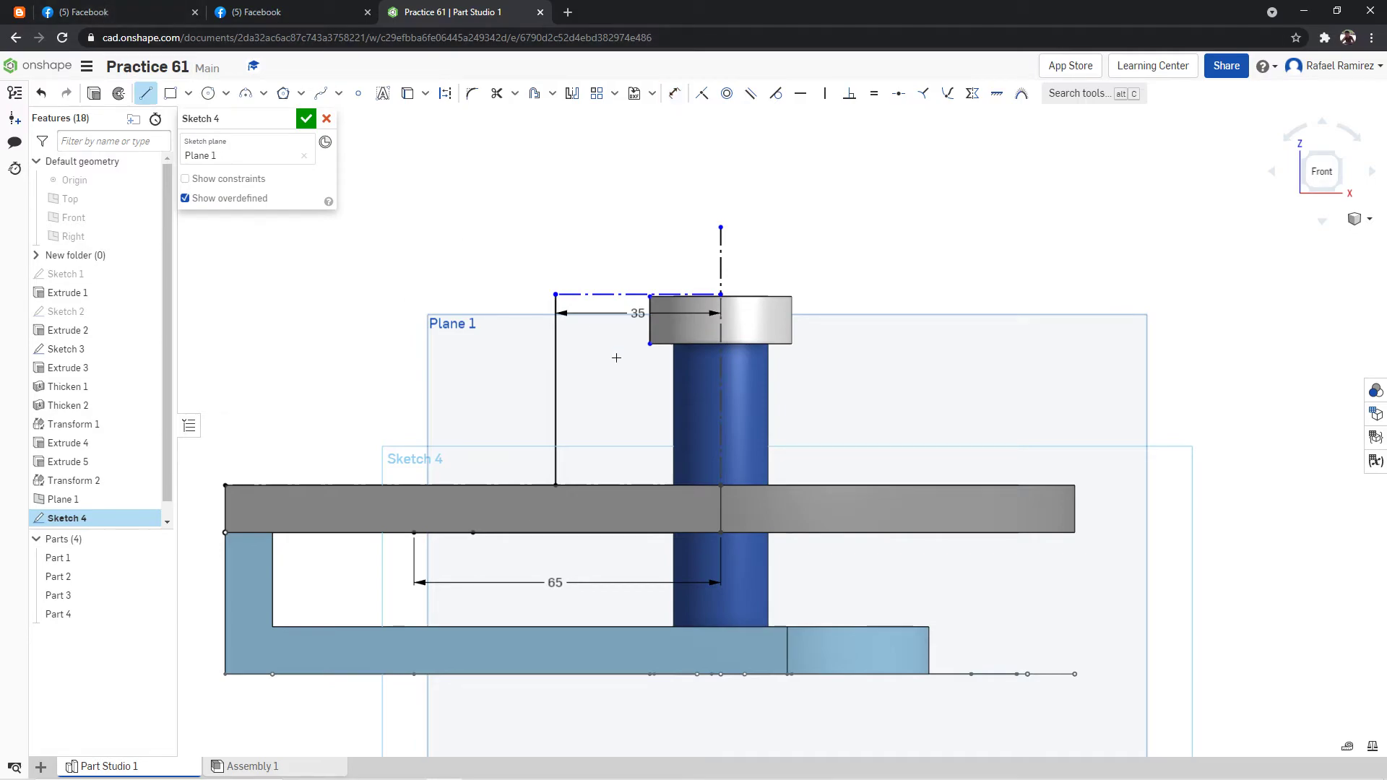
click(414, 533)
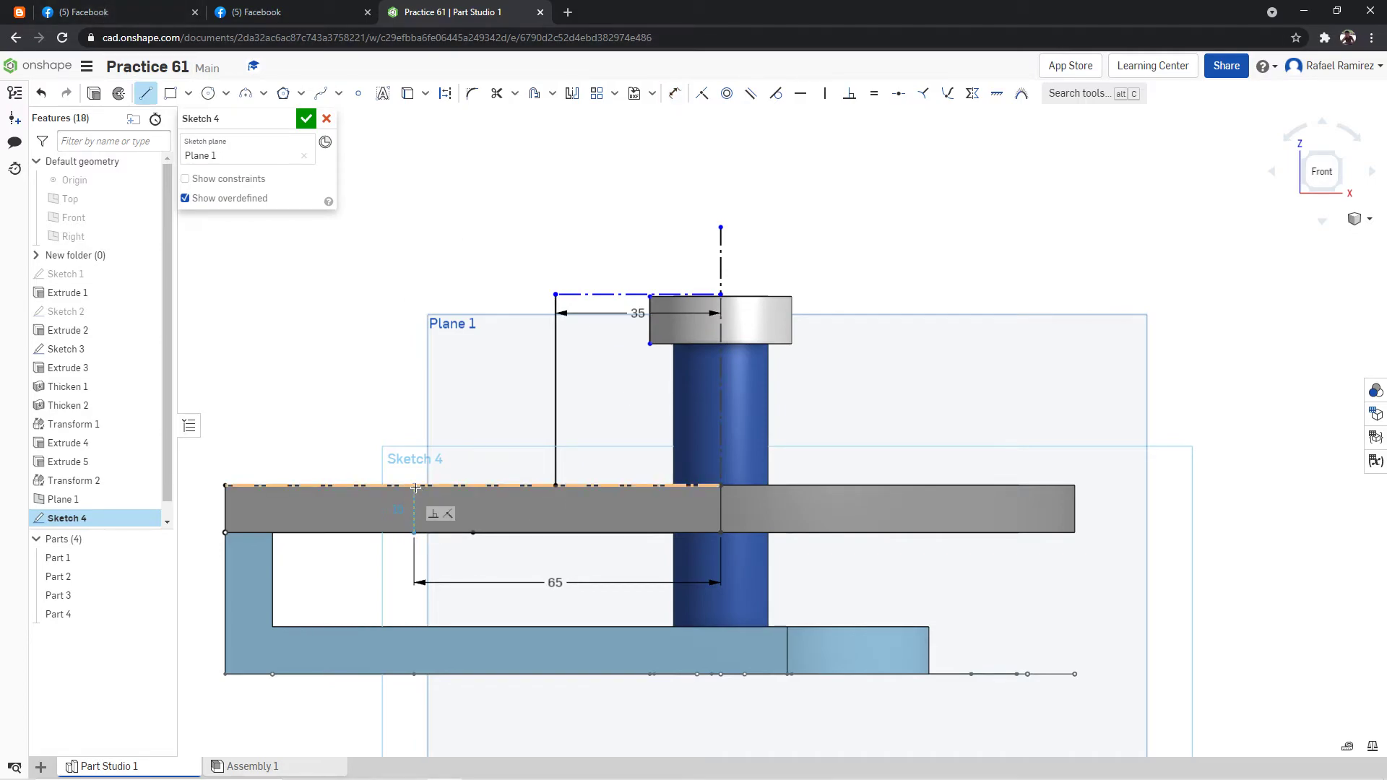
click(496, 93)
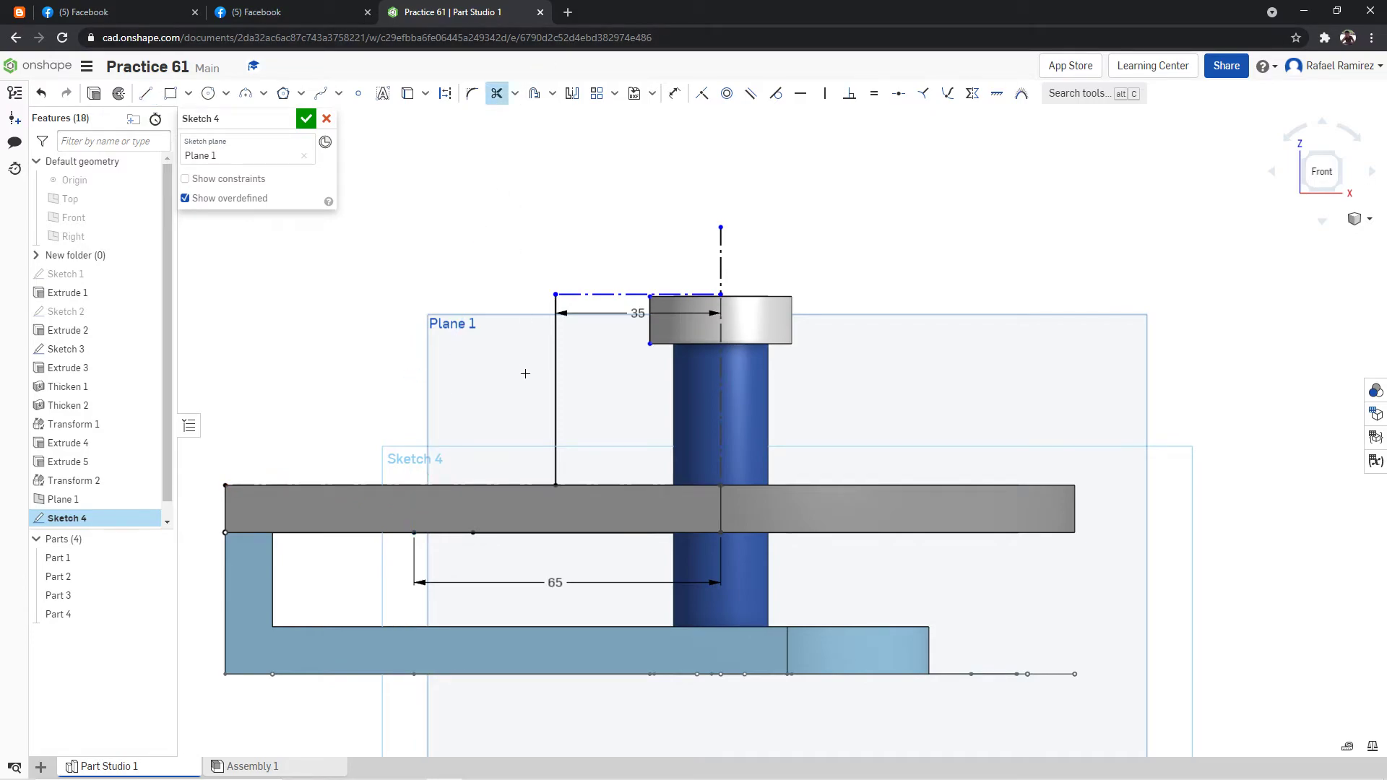
click(491, 485)
click(145, 93)
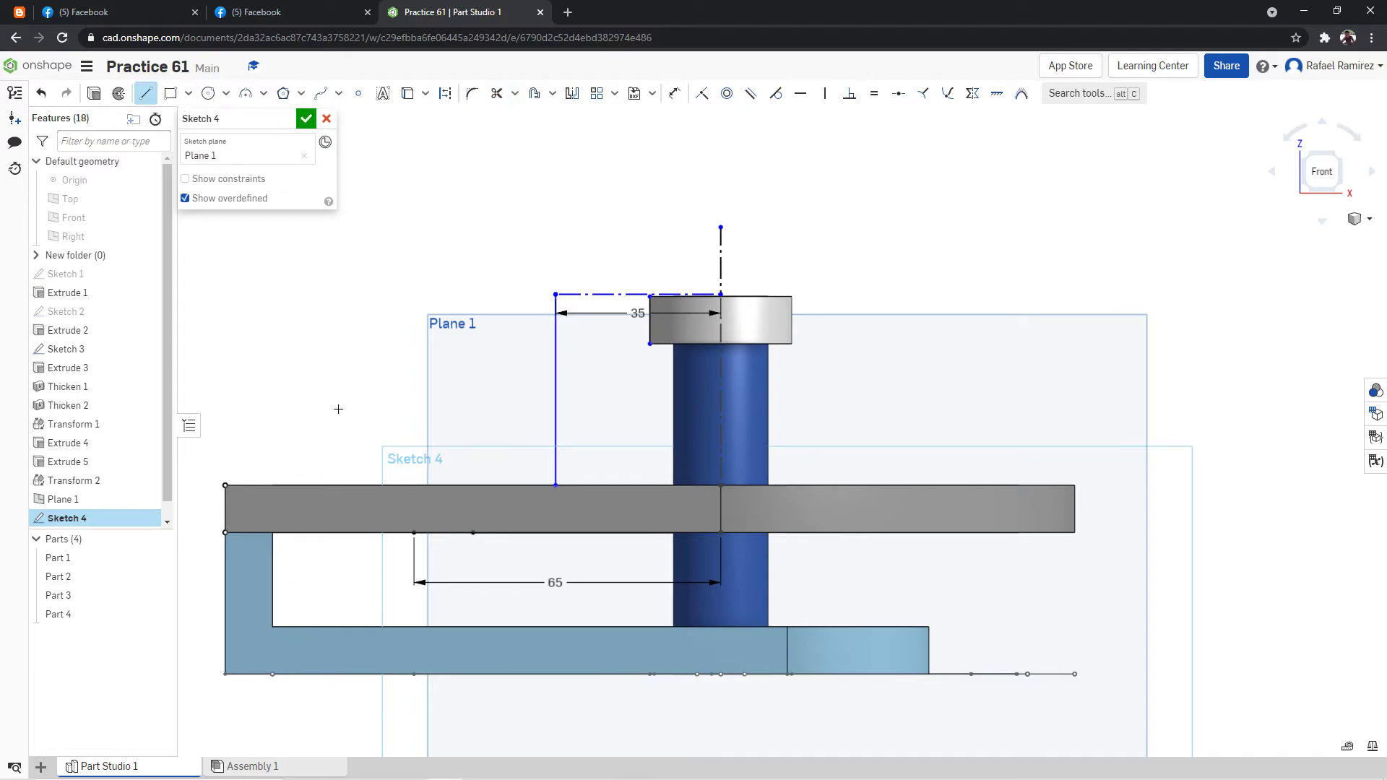
click(411, 532)
click(412, 483)
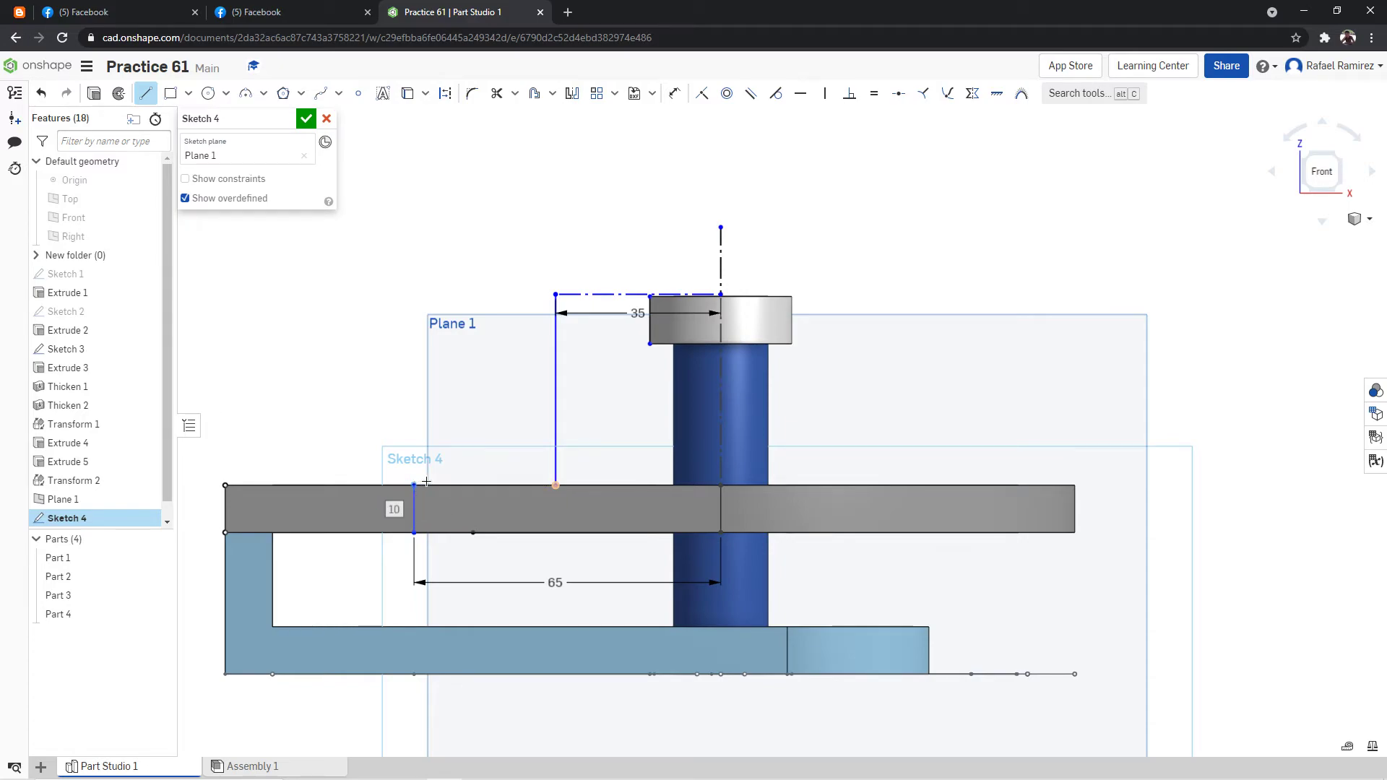
click(555, 485)
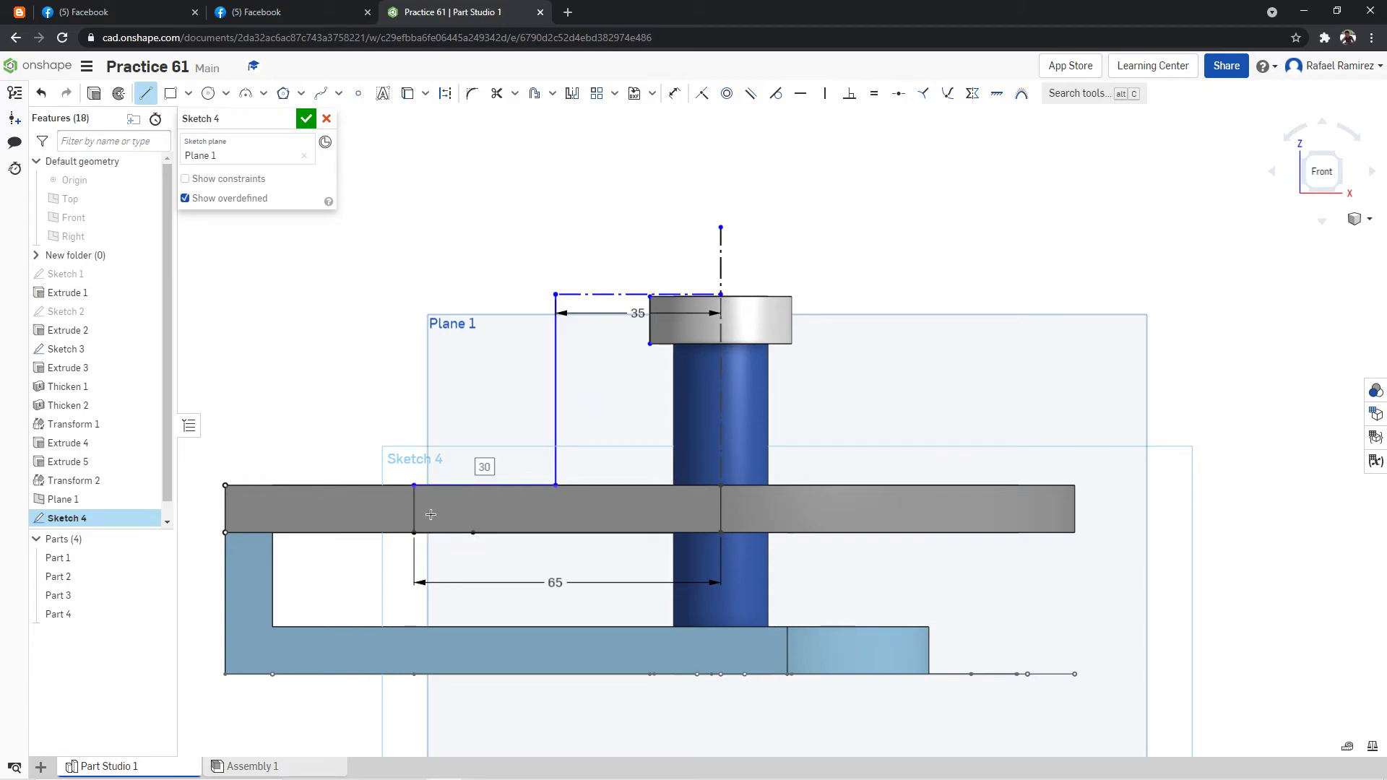
Draw a 10 mm horizontal line leftward from the ring's lower left corner and a vertical line from its end down to the plate's lower edge.
click(147, 99)
click(147, 98)
click(650, 344)
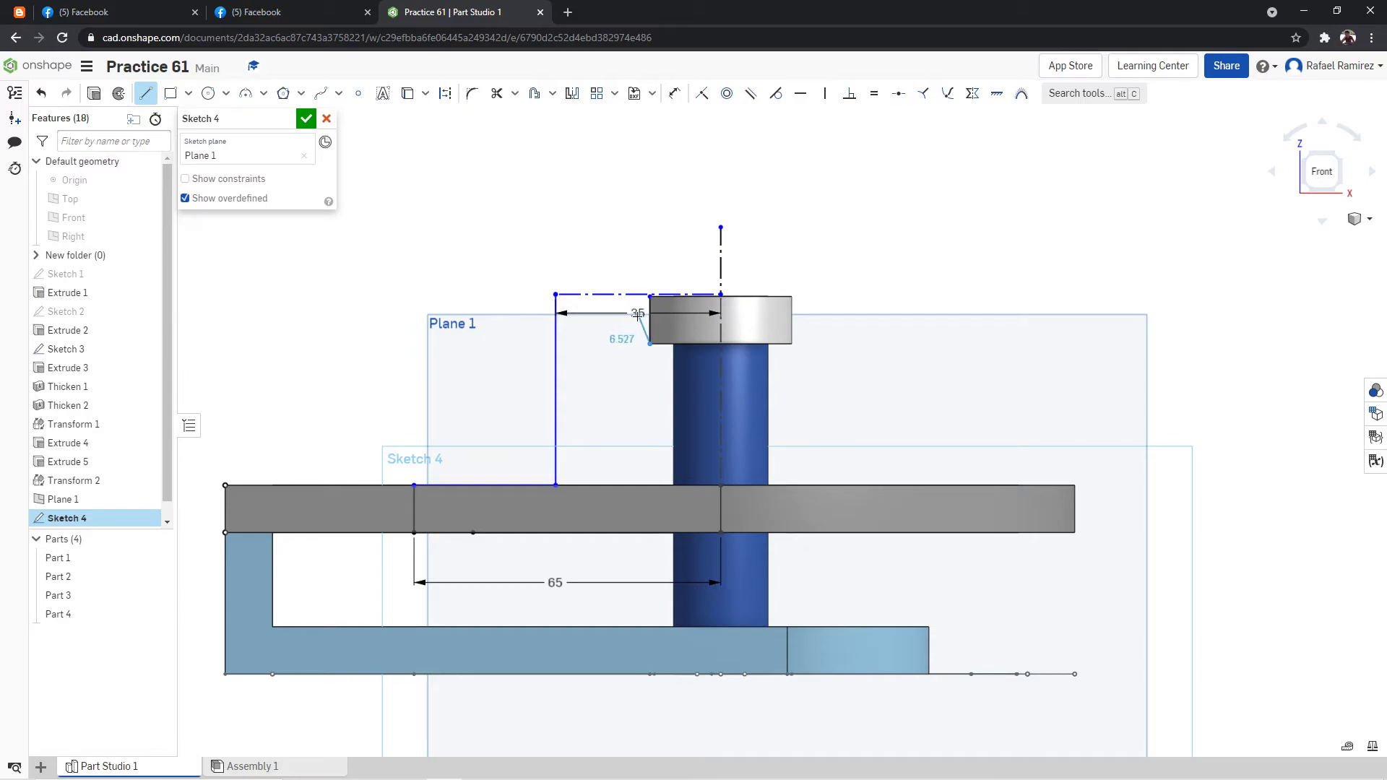
click(602, 348)
text(10)
key(Return)
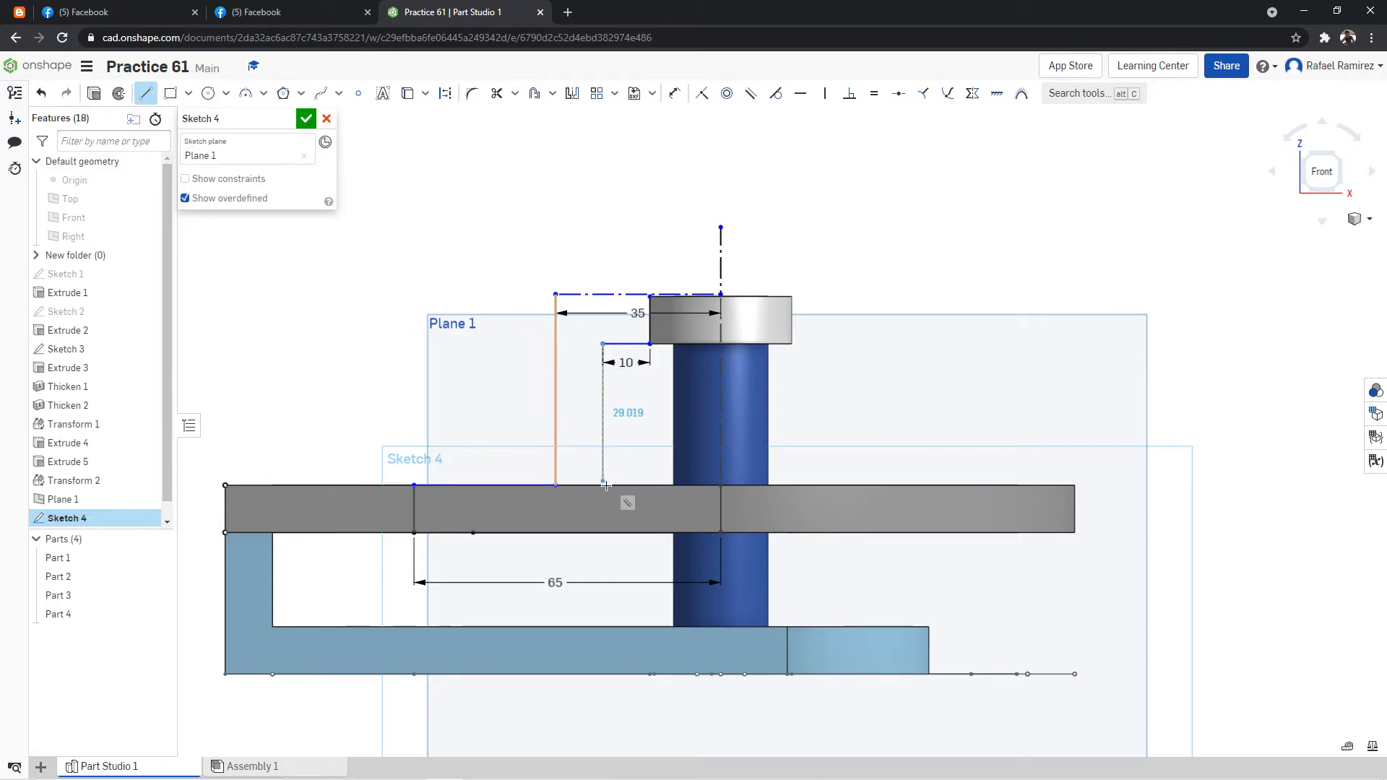
click(603, 532)
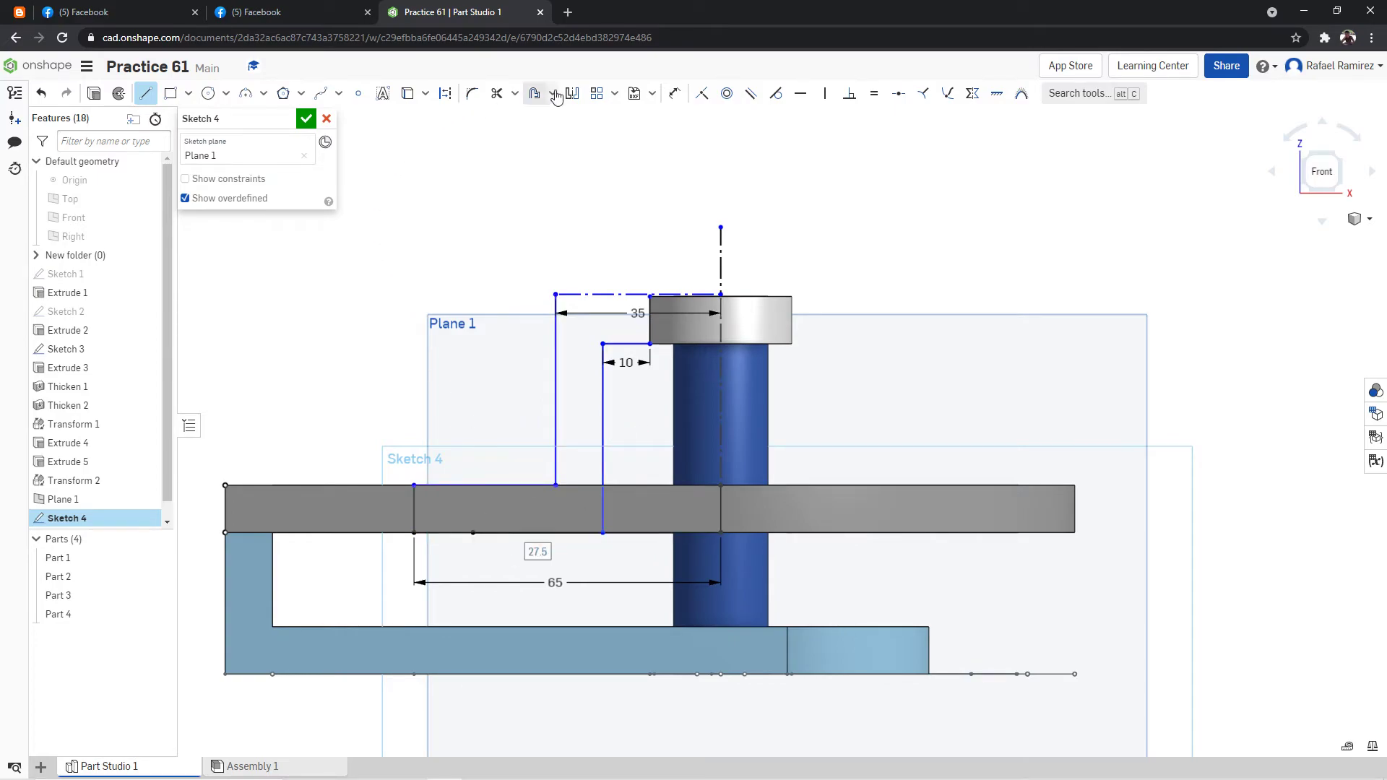
Dimension the spacing between the two vertical arm lines as 10 mm and arrange both 10 mm dimensions above the ring.
click(674, 94)
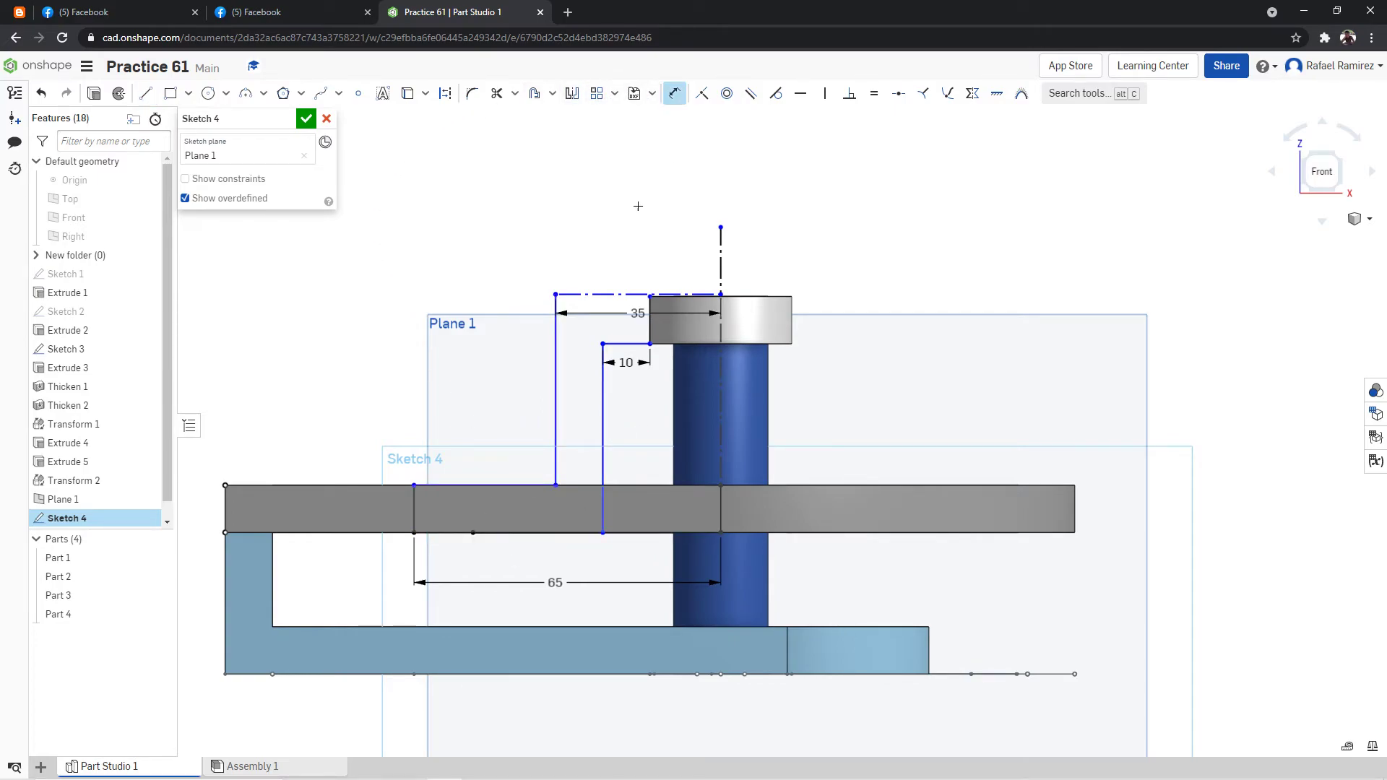
click(602, 343)
click(588, 198)
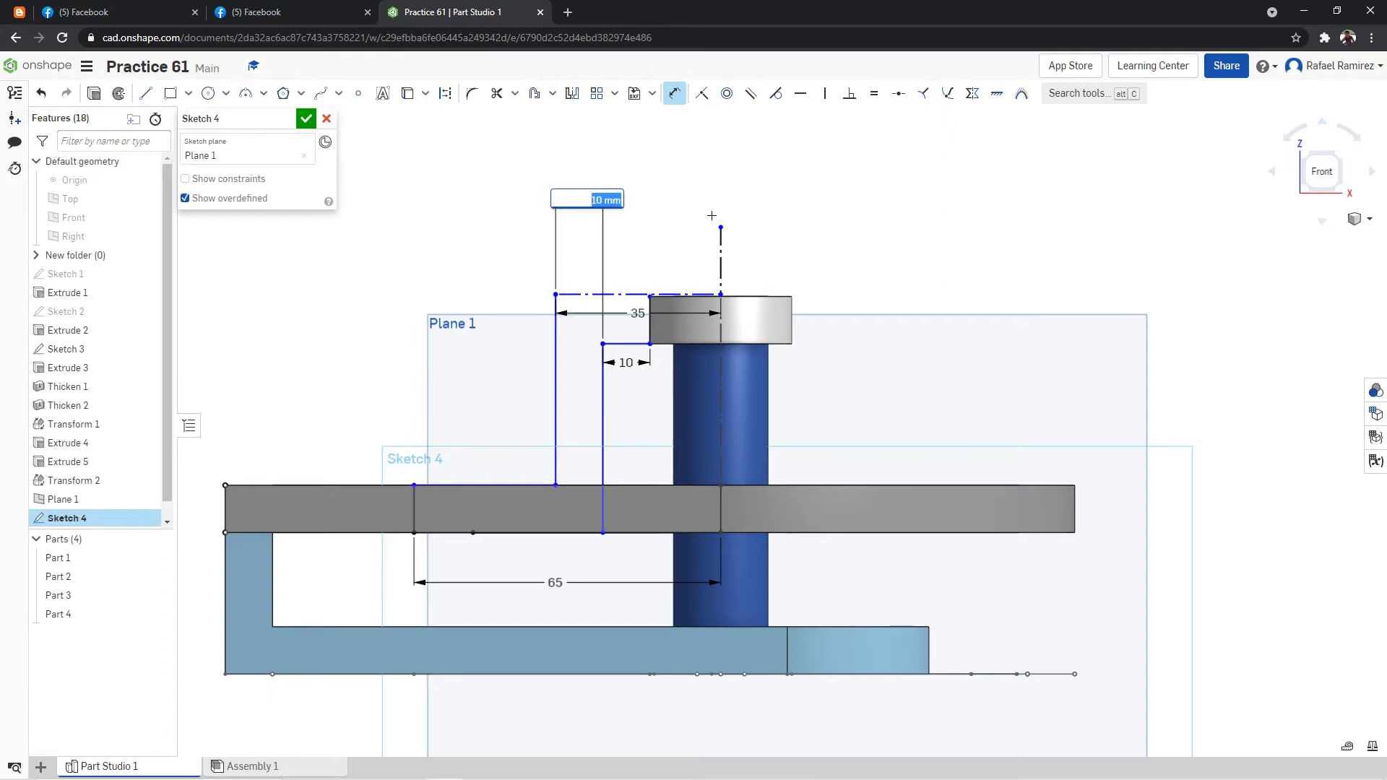
click(674, 195)
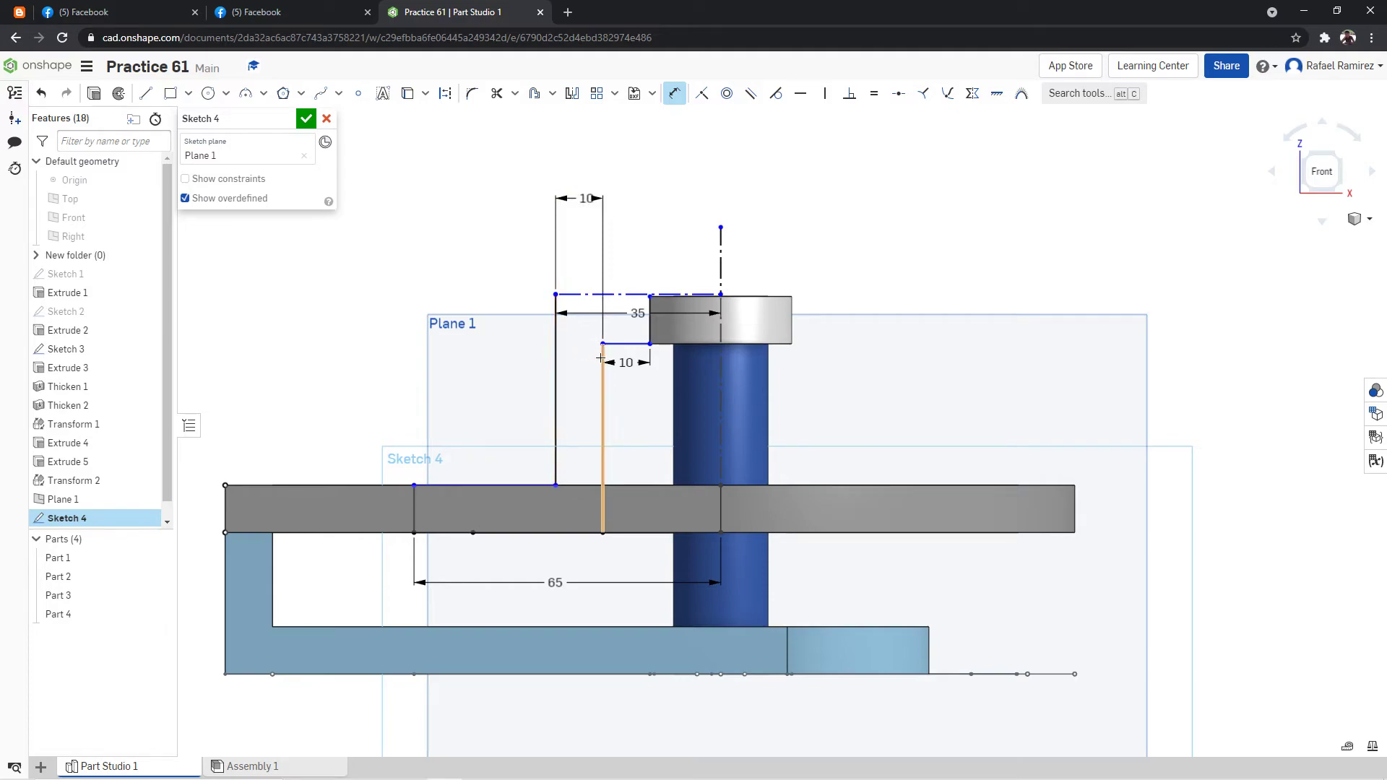
drag(626, 362, 527, 195)
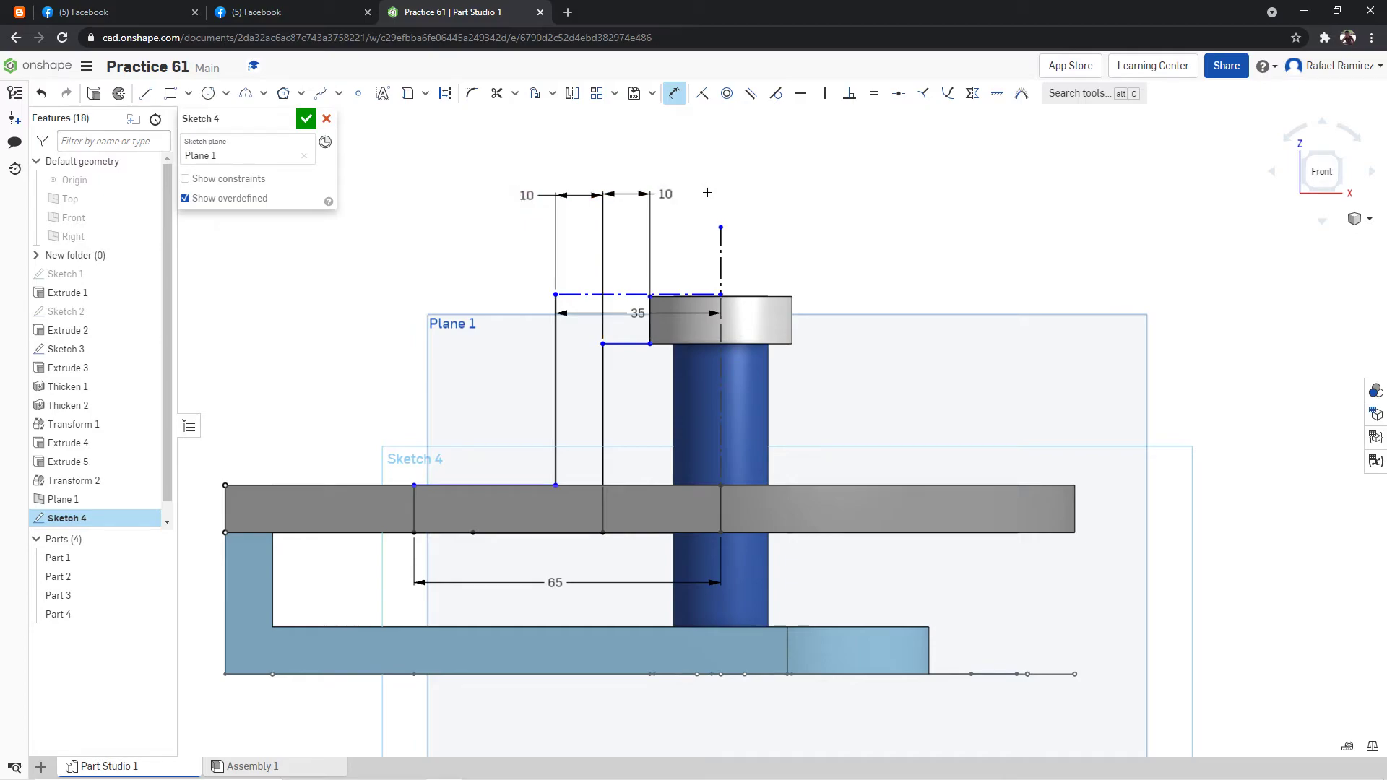
Trim away the 35 mm horizontal construction line and the outer vertical line of the arm profile.
click(497, 94)
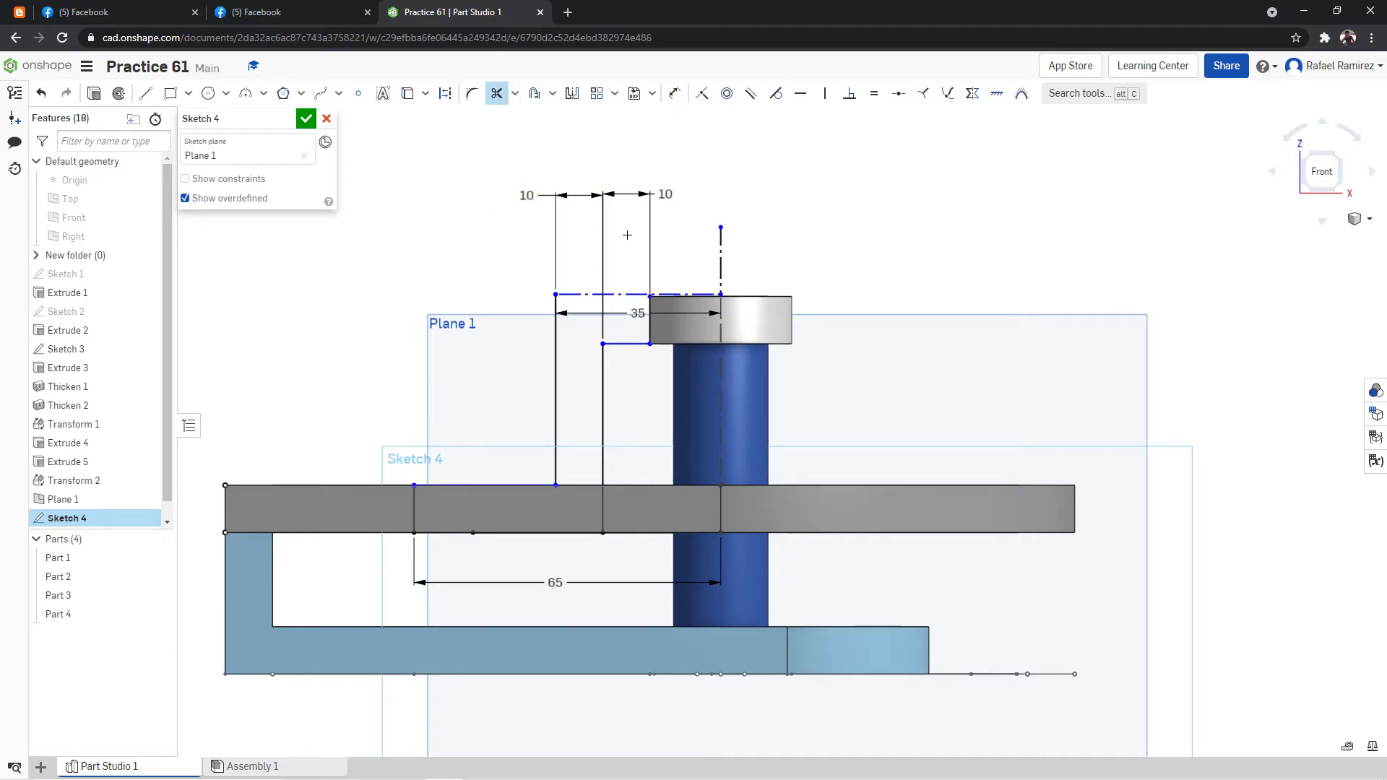
click(625, 294)
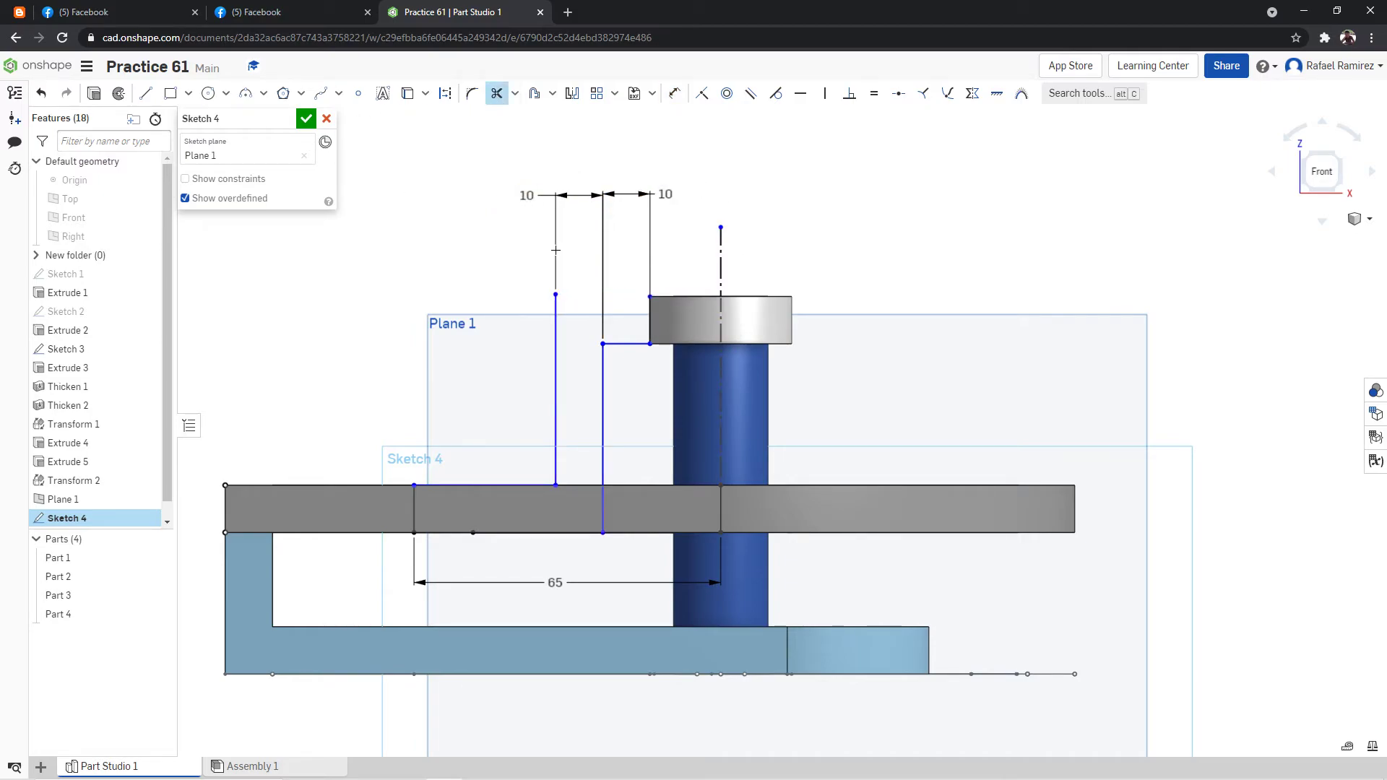
click(146, 93)
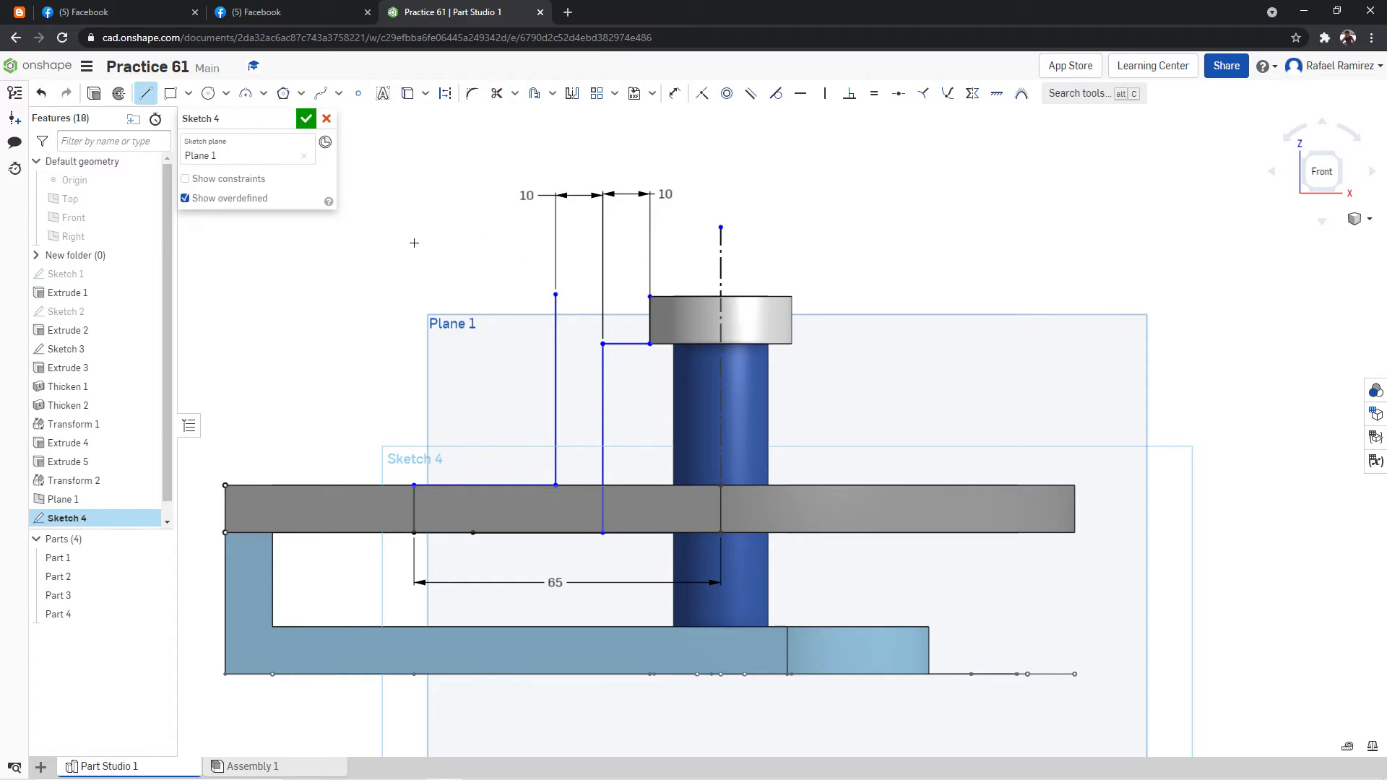
click(554, 294)
click(497, 93)
click(551, 332)
click(146, 93)
click(649, 296)
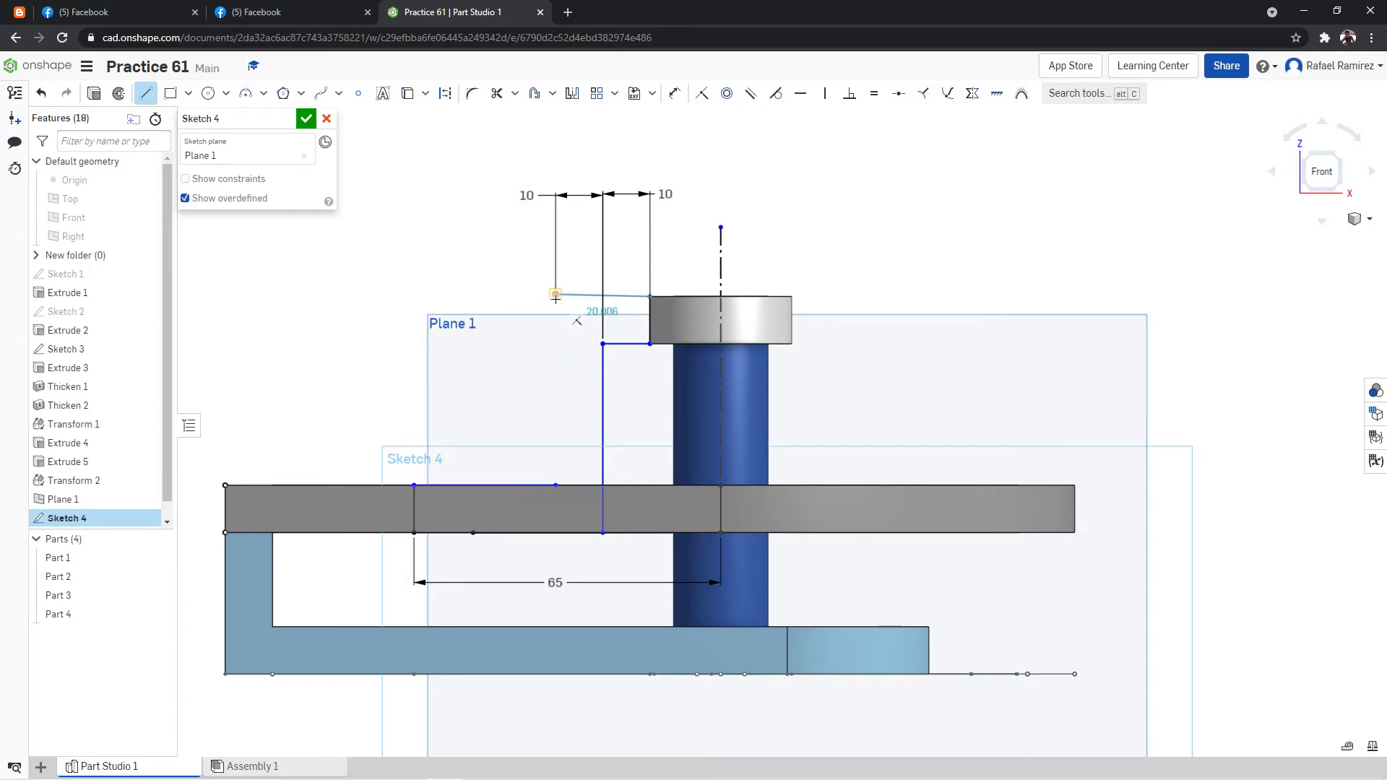
scroll(557, 293, up, 6)
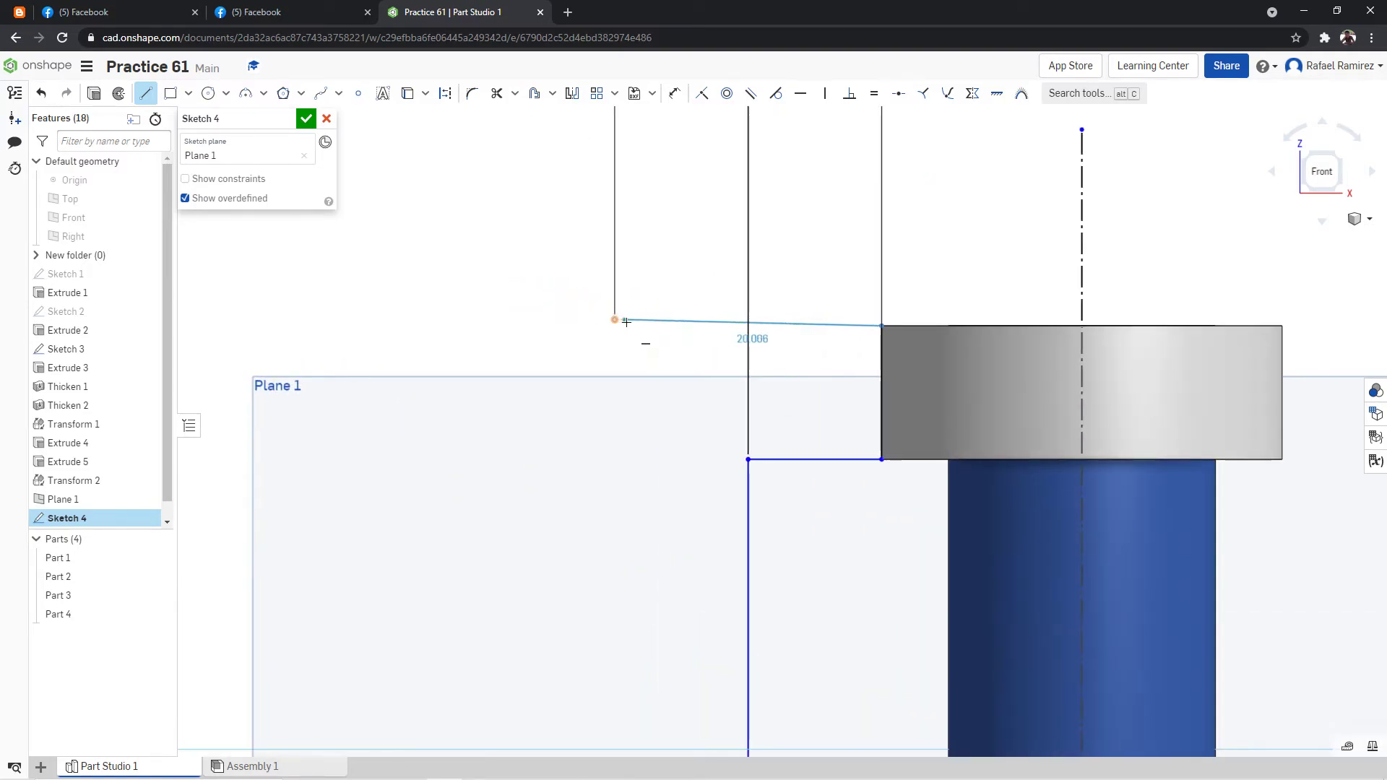
scroll(647, 442, down, 4)
scroll(647, 443, down, 4)
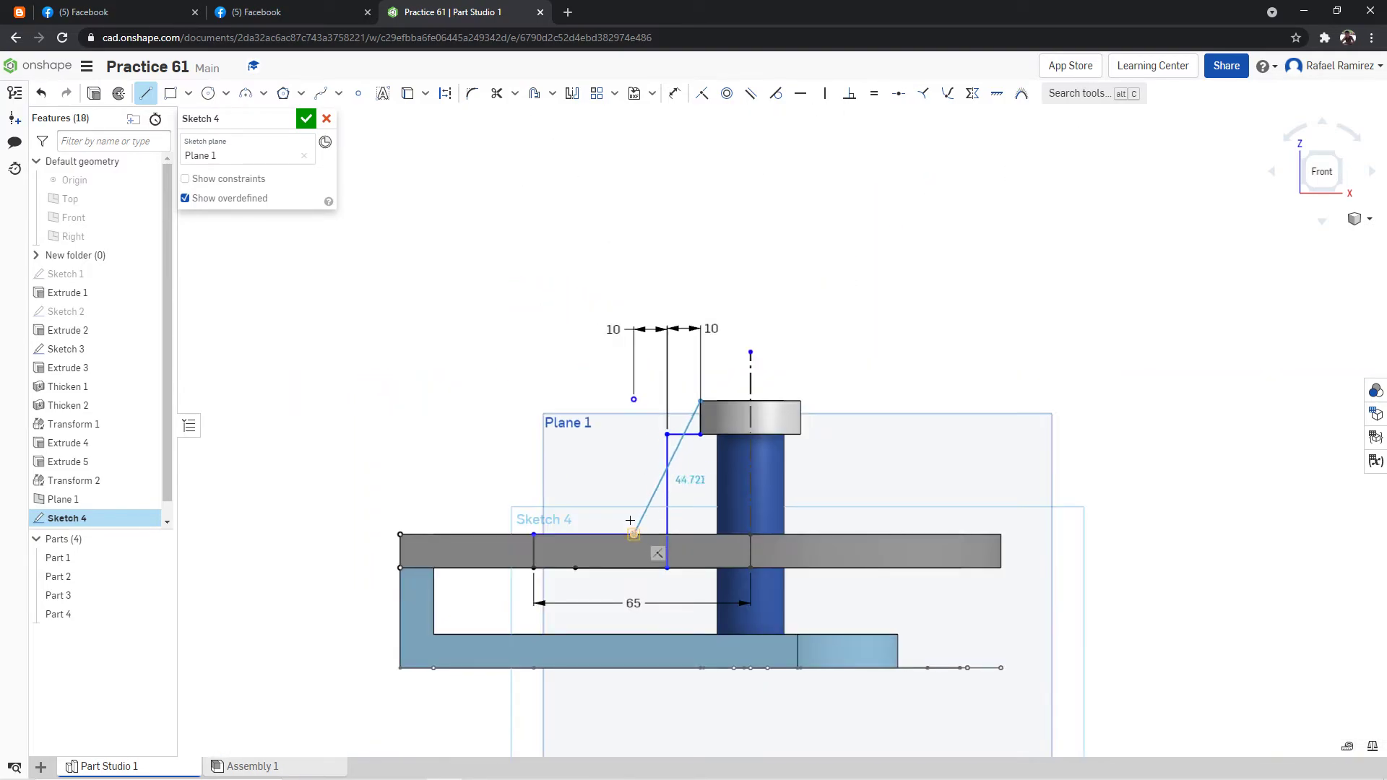
click(146, 95)
Draw a new outer vertical line about 53 mm long from the 30 mm line's right end up past the ring's upper edge.
click(147, 95)
click(634, 534)
click(633, 359)
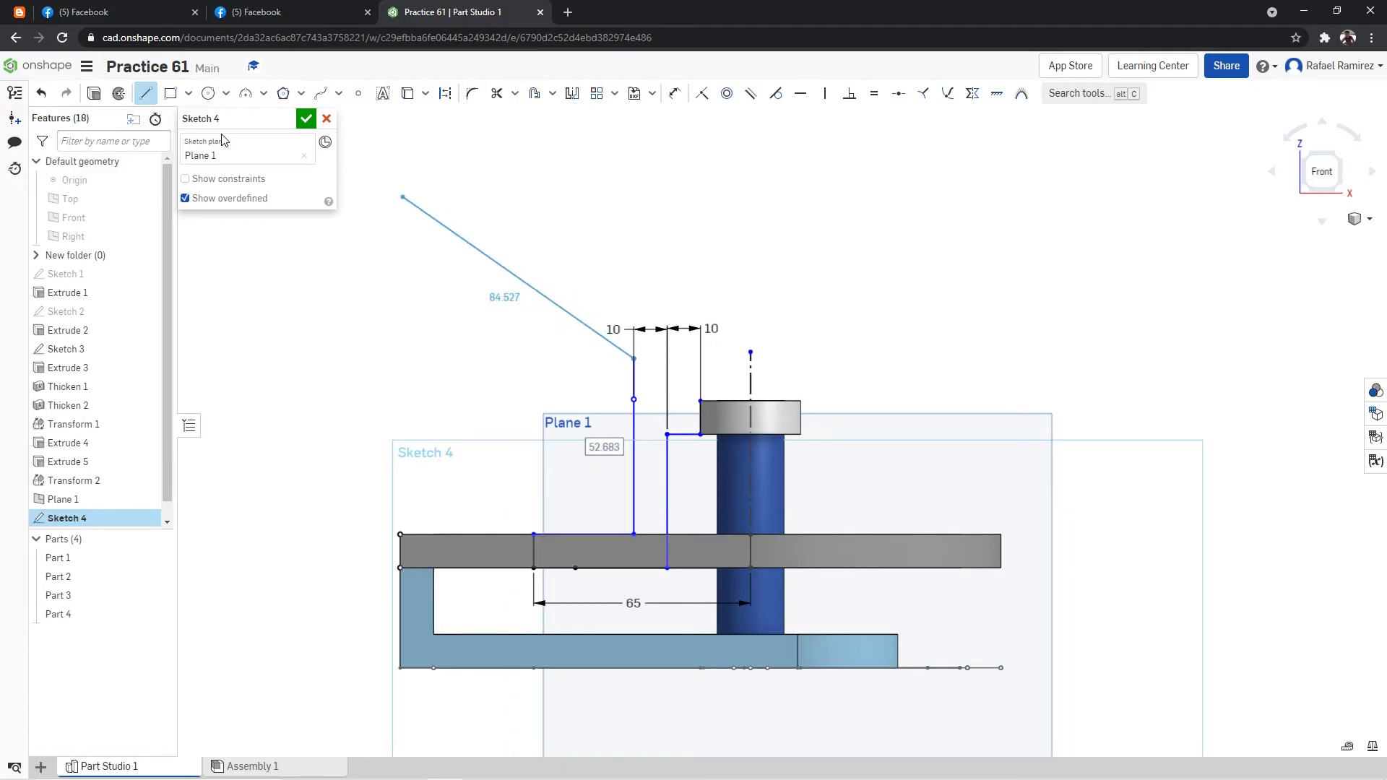
Draw a line leftward from the ring's upper left corner across the outer vertical line and trim both overhanging ends at their intersection.
click(144, 95)
scroll(551, 297, up, 2)
click(760, 443)
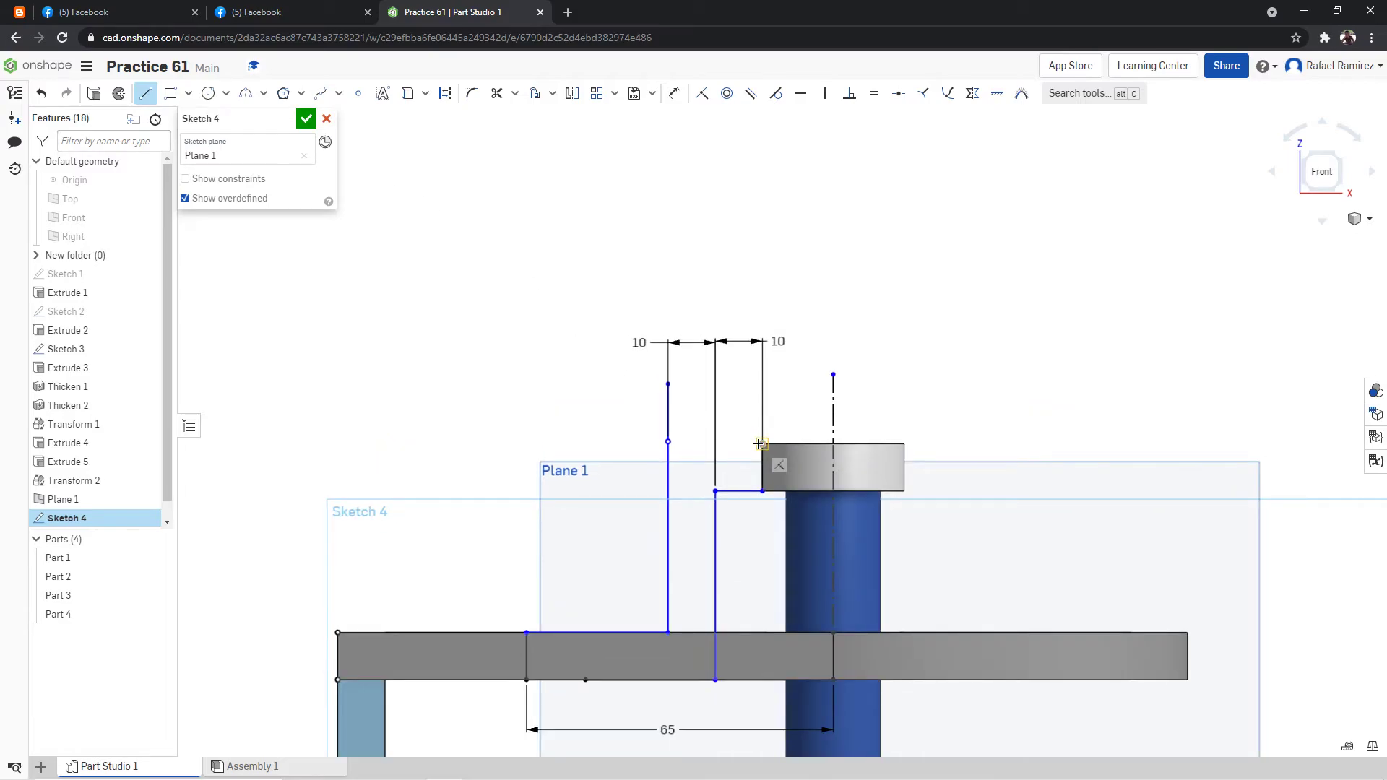
click(599, 442)
click(496, 93)
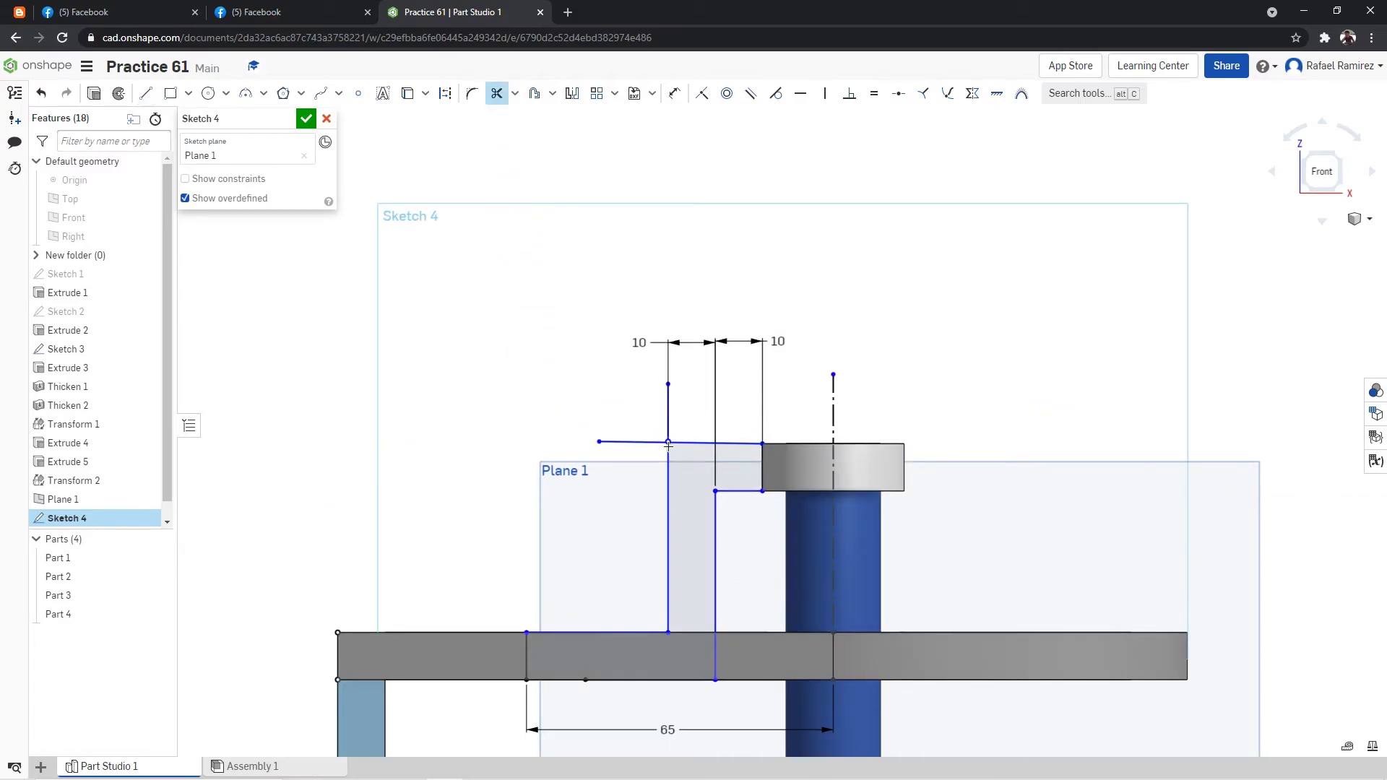
click(648, 443)
scroll(970, 414, up, 2)
scroll(917, 451, down, 2)
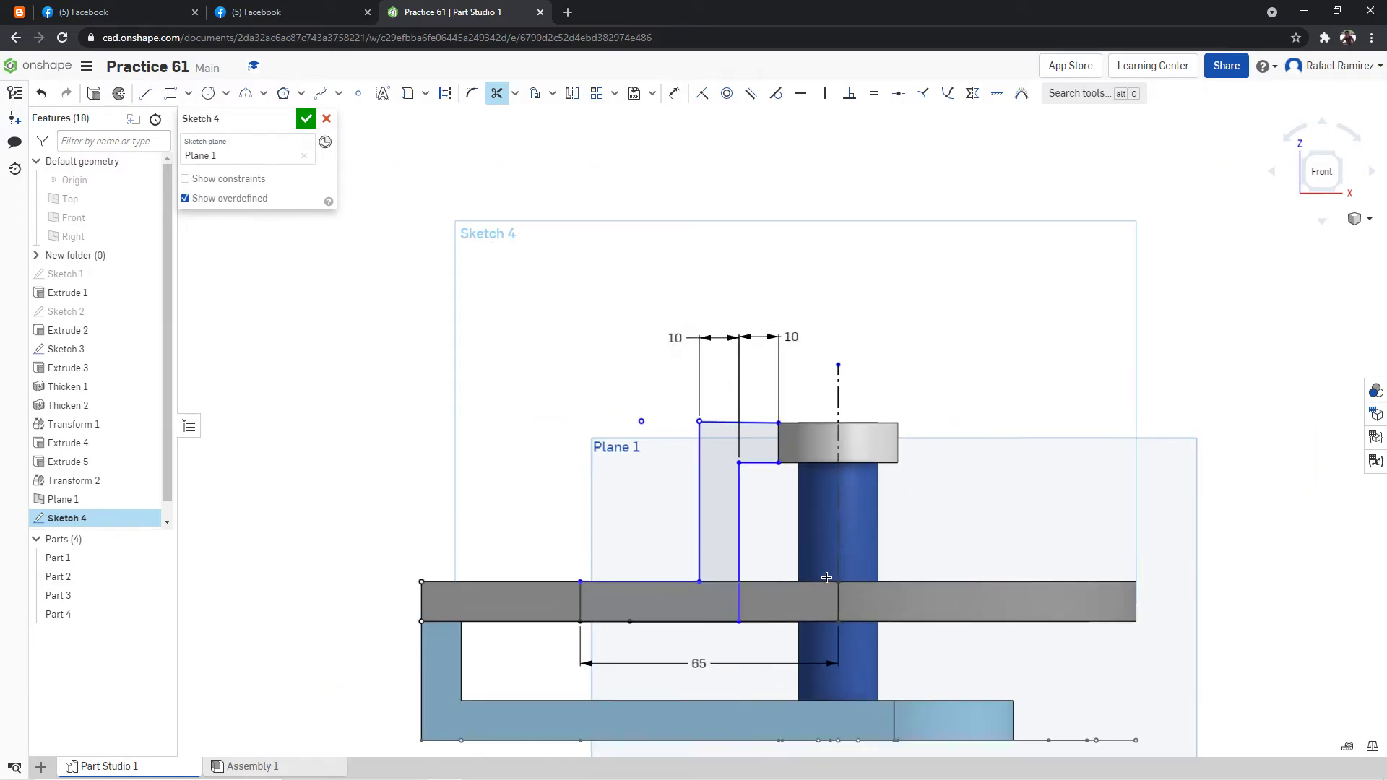
Hide Part 1, Part 2, Part 3 and Part 4 so only the arm profile sketch remains in view.
scroll(822, 572, up, 2)
click(159, 559)
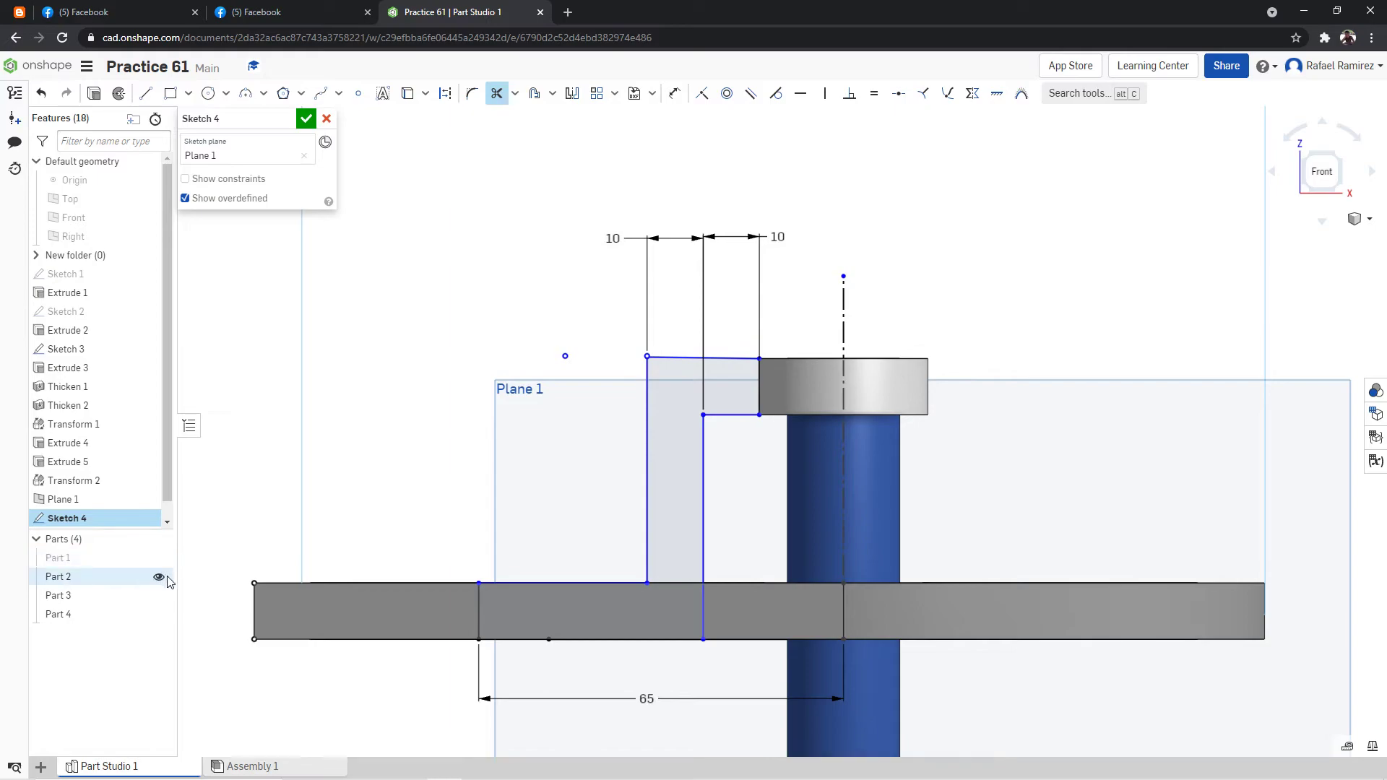
click(159, 576)
click(159, 596)
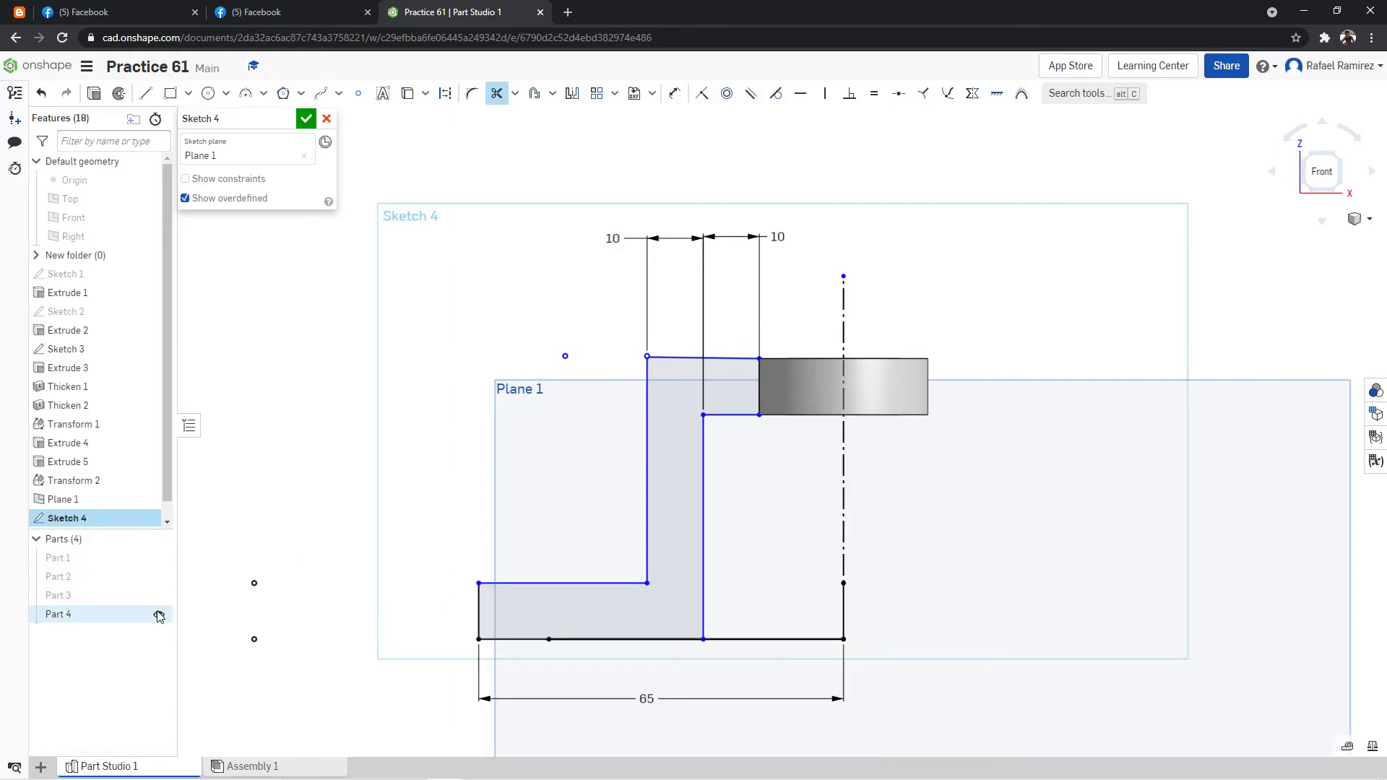
click(159, 614)
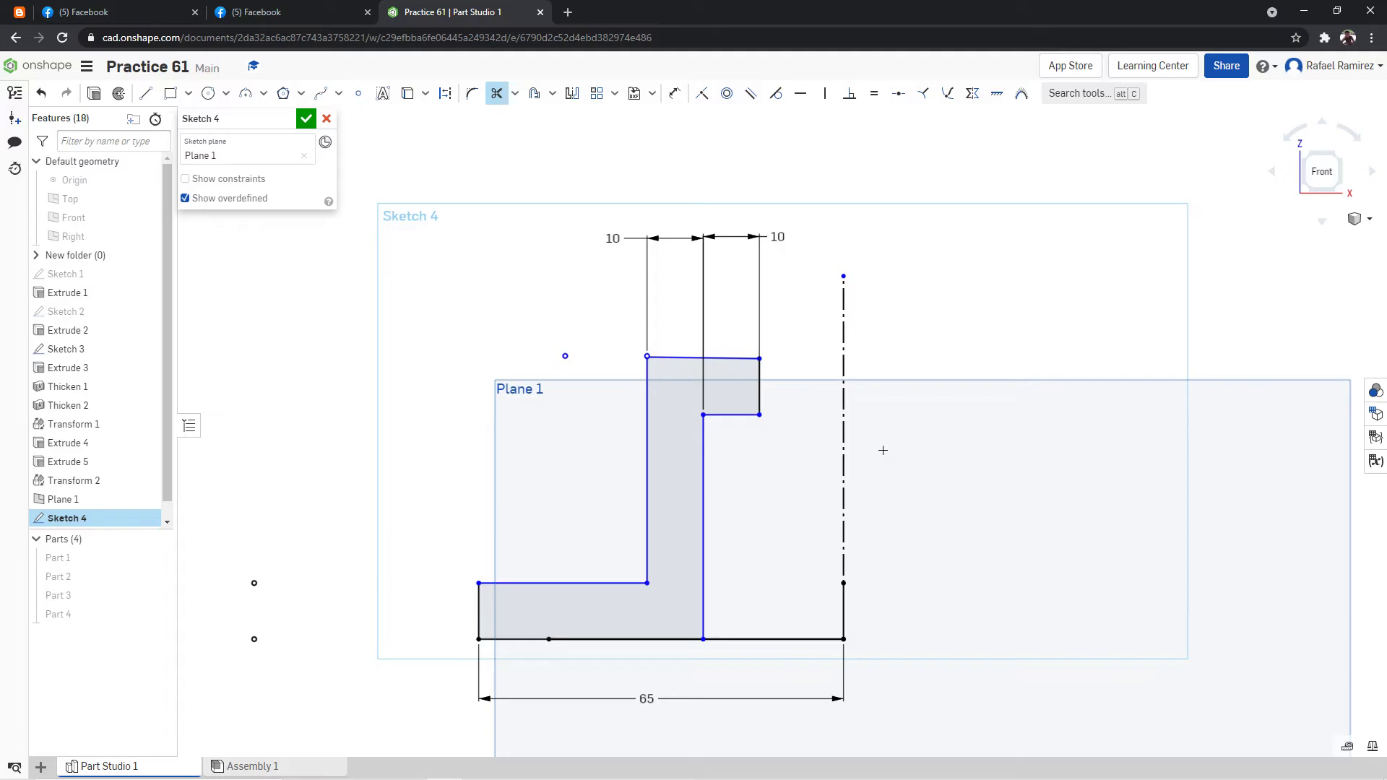
Check the bend radii in the reference drawing and fillet the arm profile's upper inner corner with a 5 mm radius.
click(269, 7)
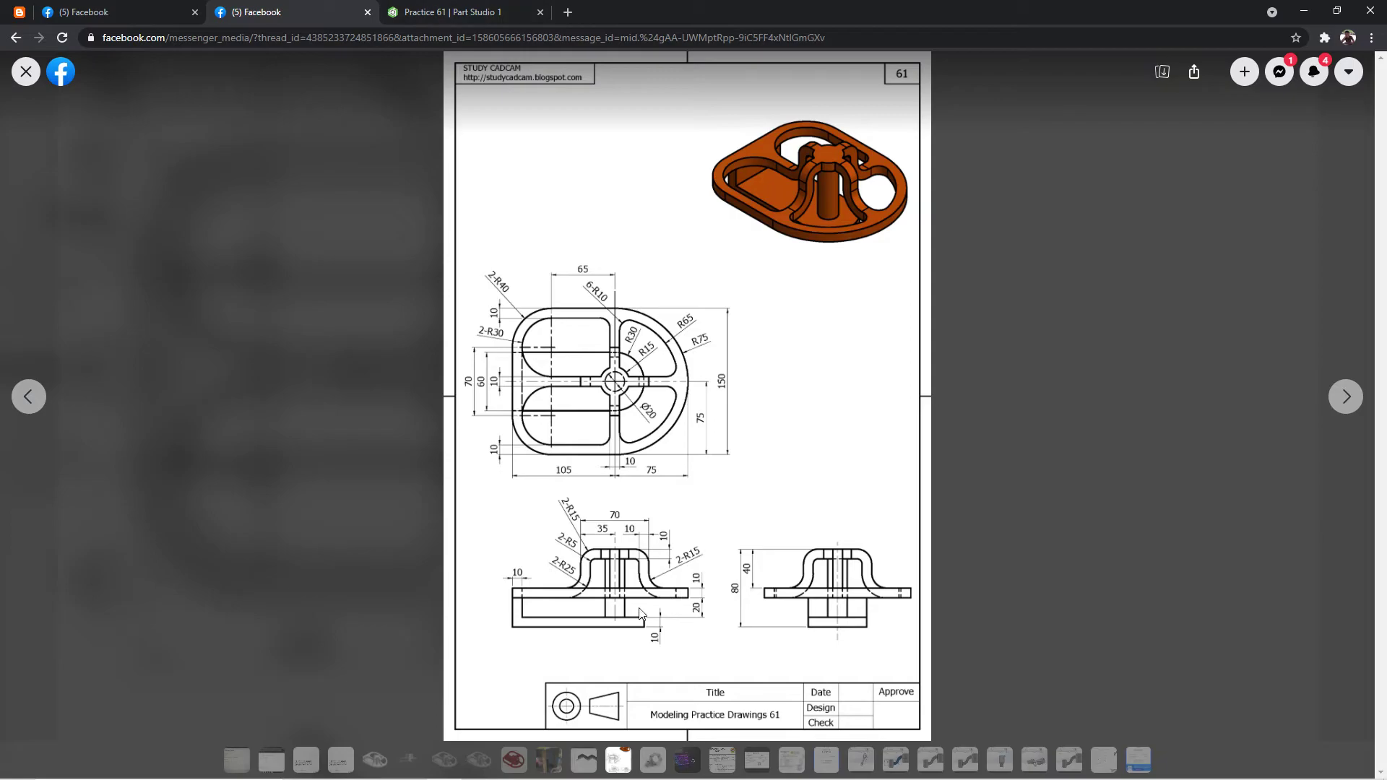
click(448, 13)
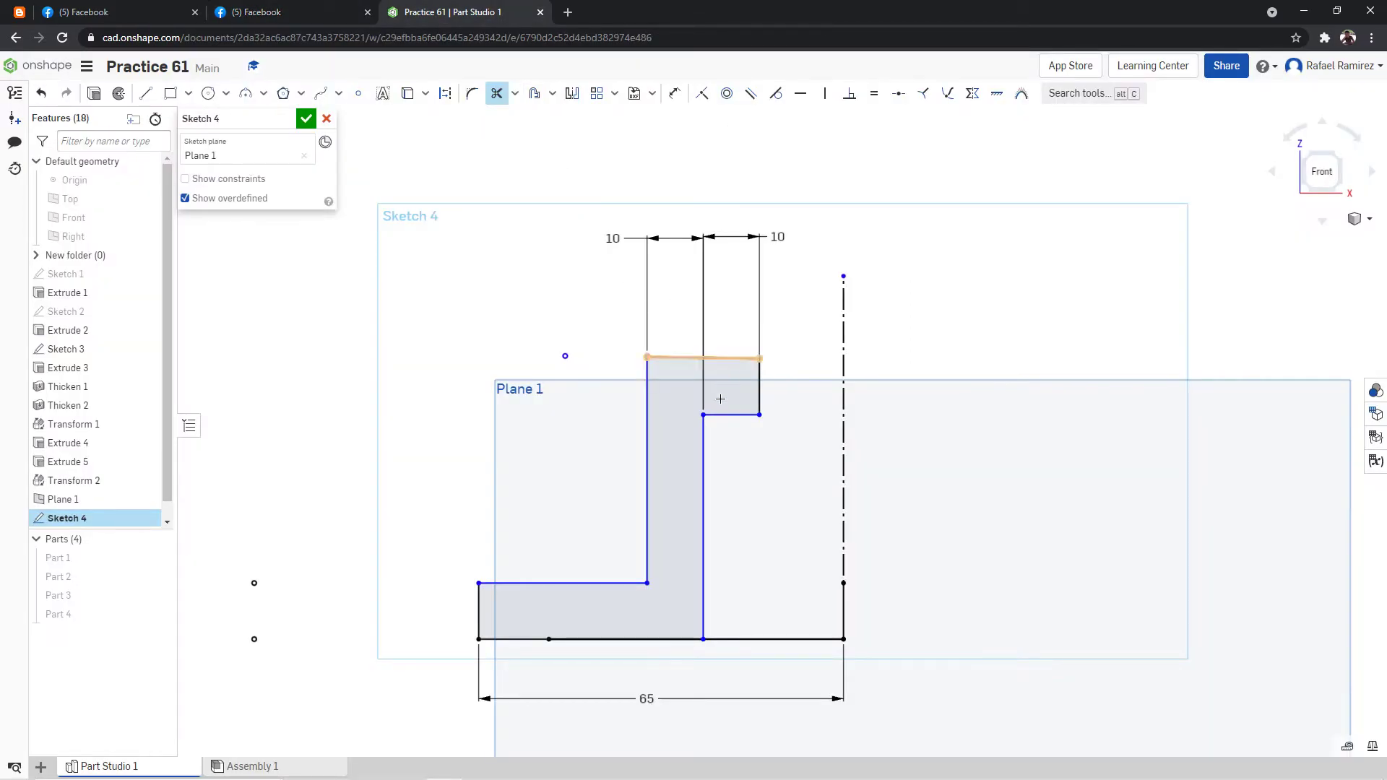
click(473, 94)
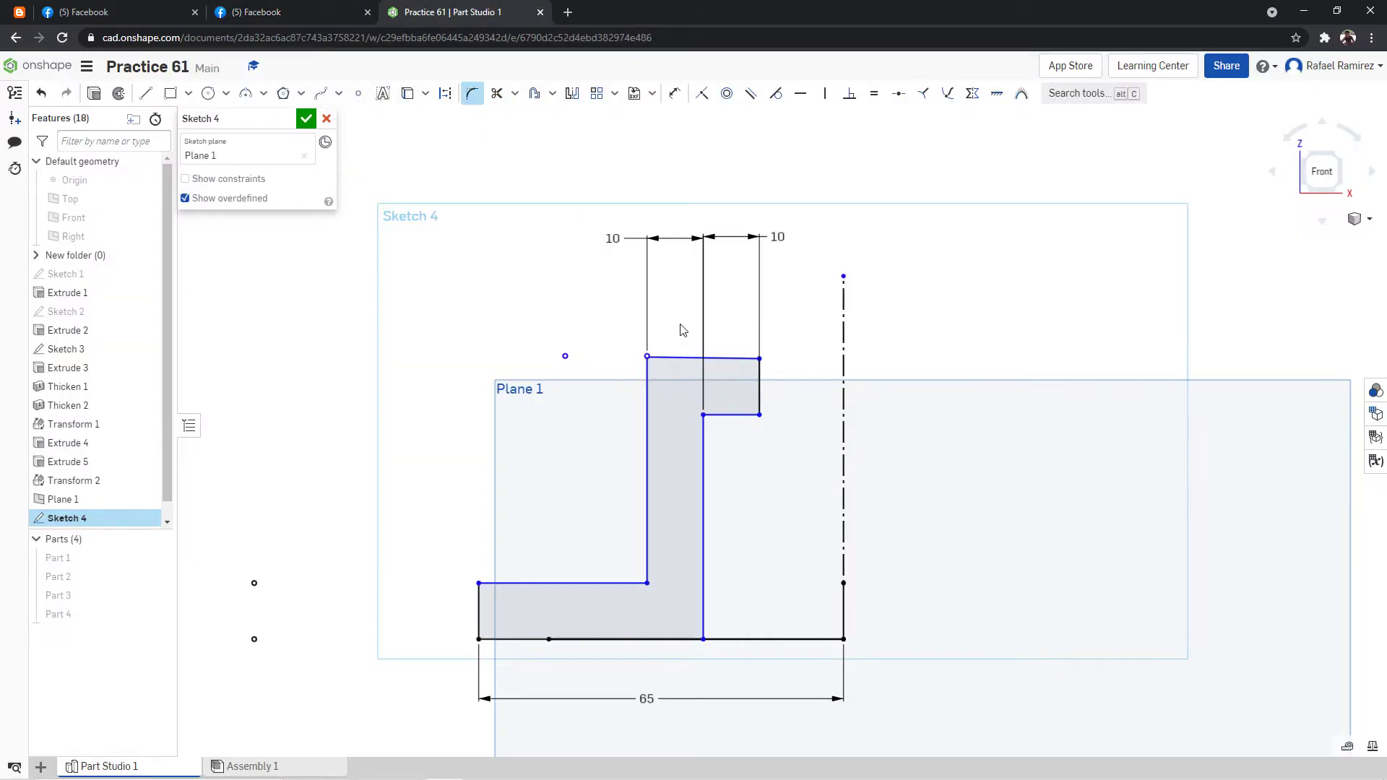
click(699, 413)
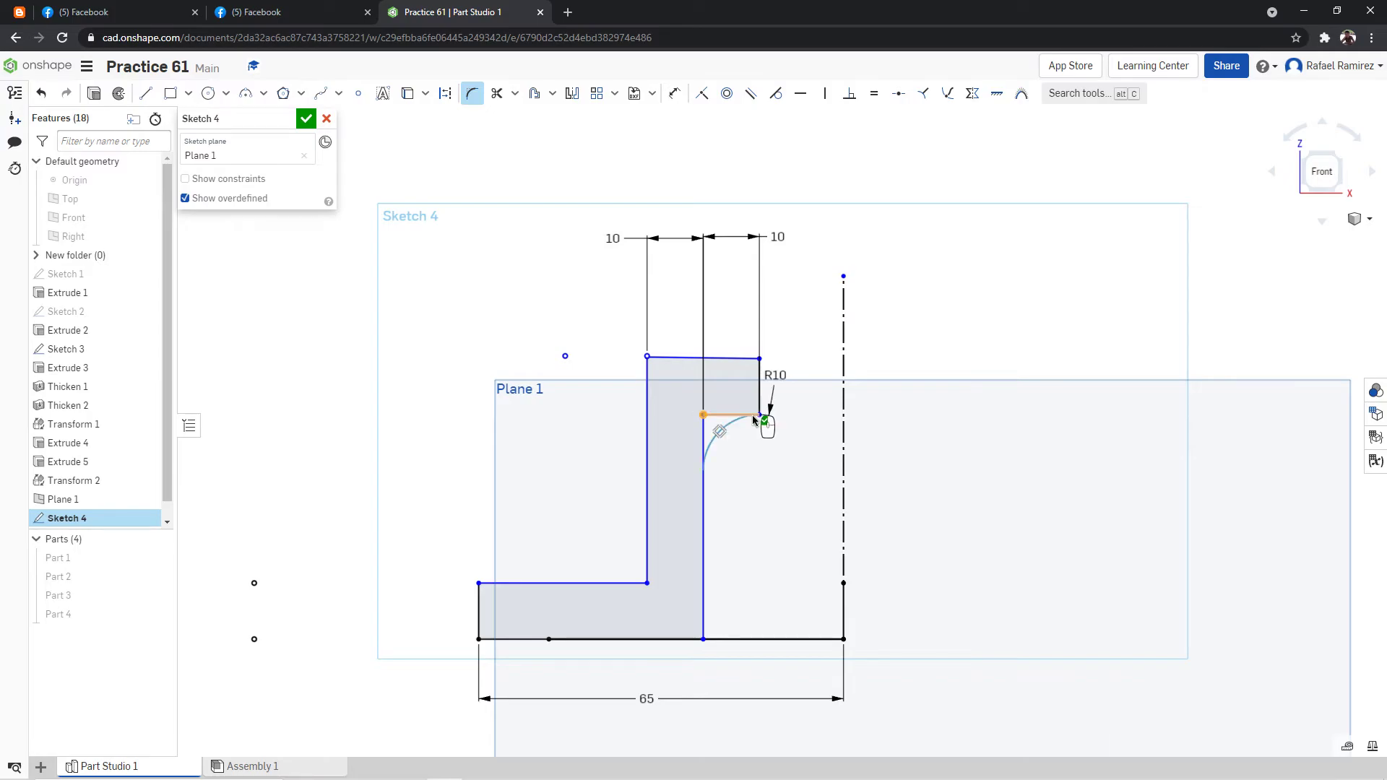
double_click(783, 387)
text(5)
key(Return)
Try to fillet the arm profile's upper outer corner, and trim the short vertical edge at its ring end.
click(323, 7)
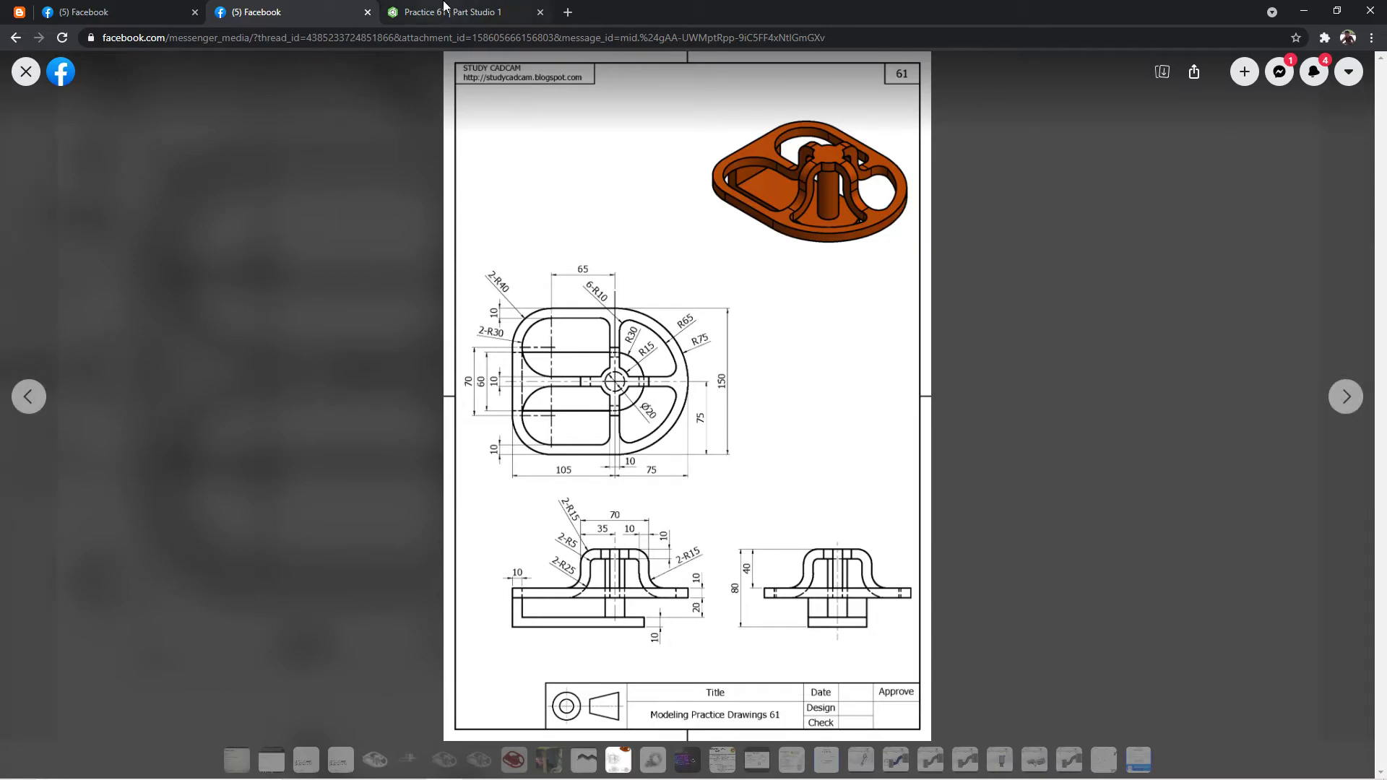
click(444, 11)
click(658, 316)
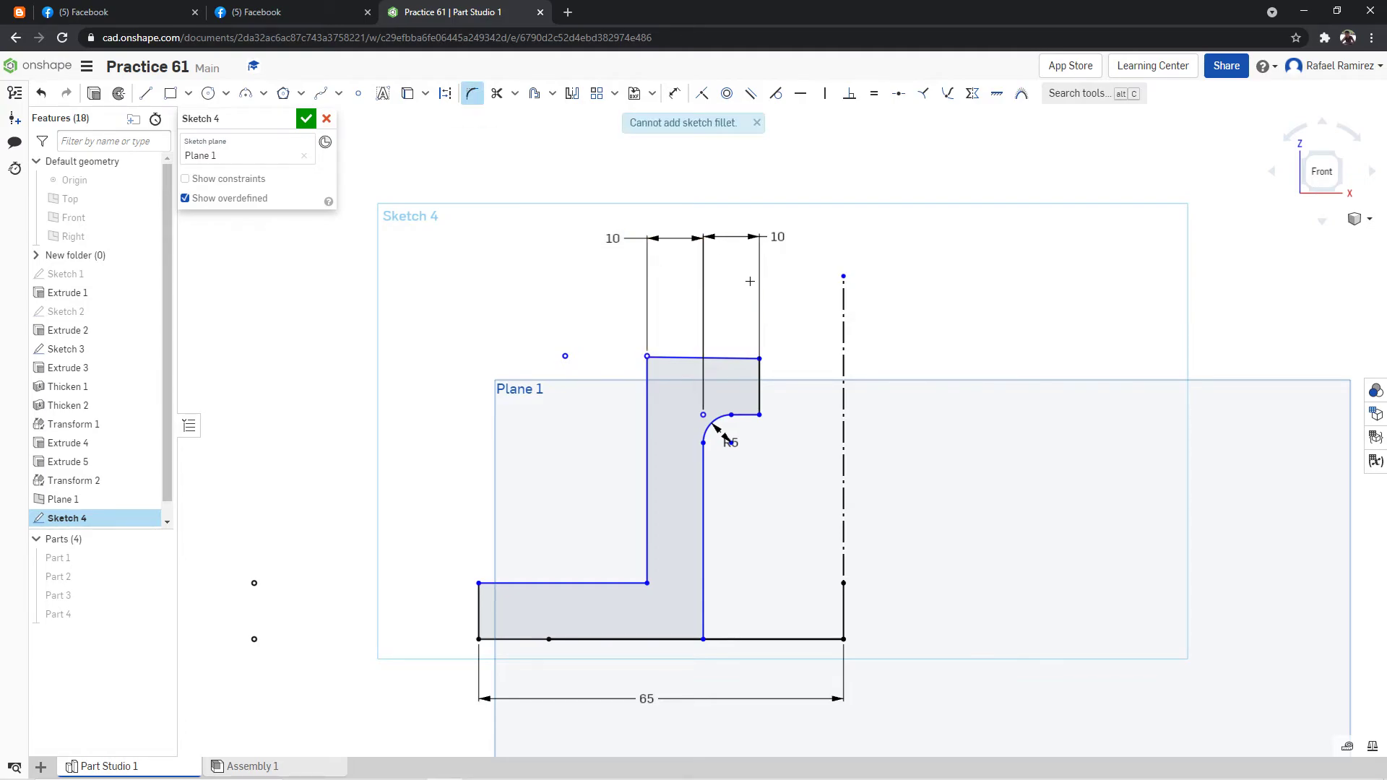
click(496, 93)
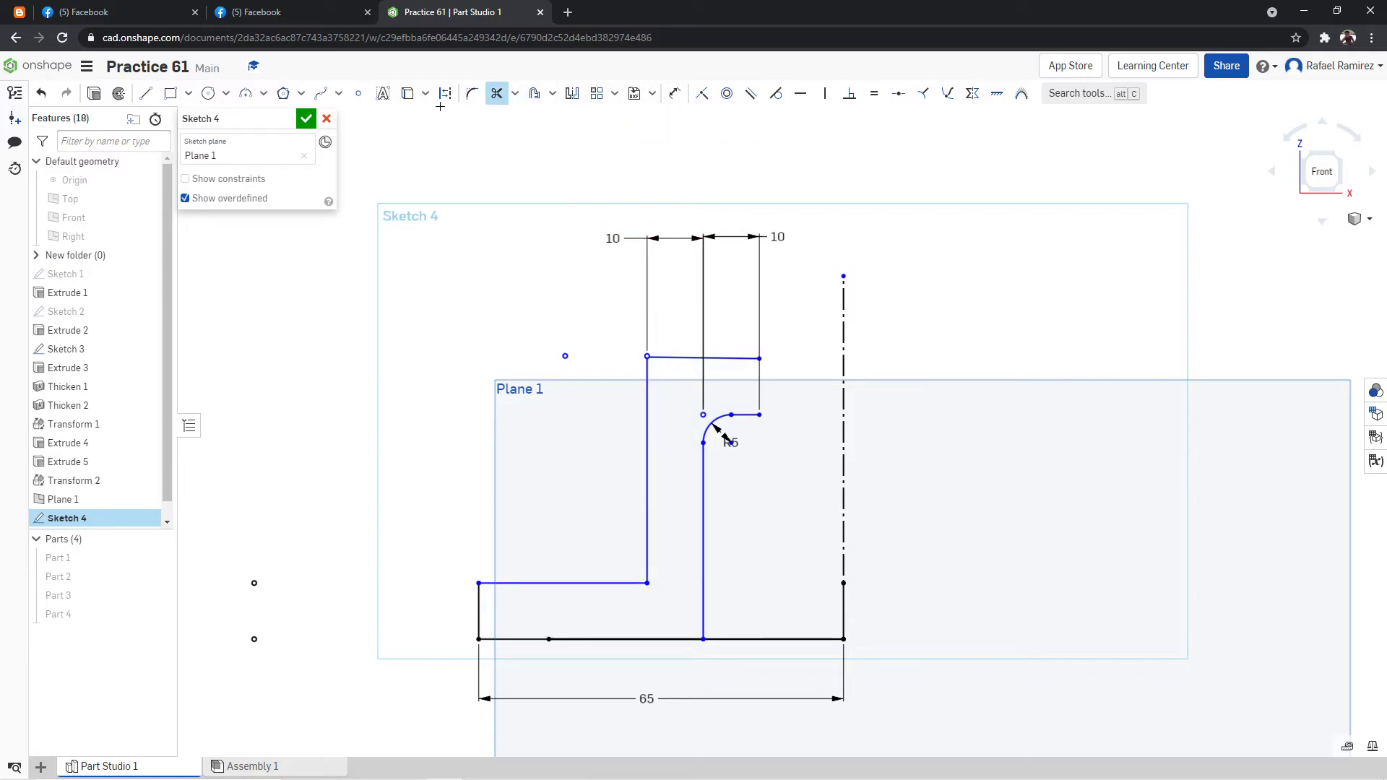
click(472, 93)
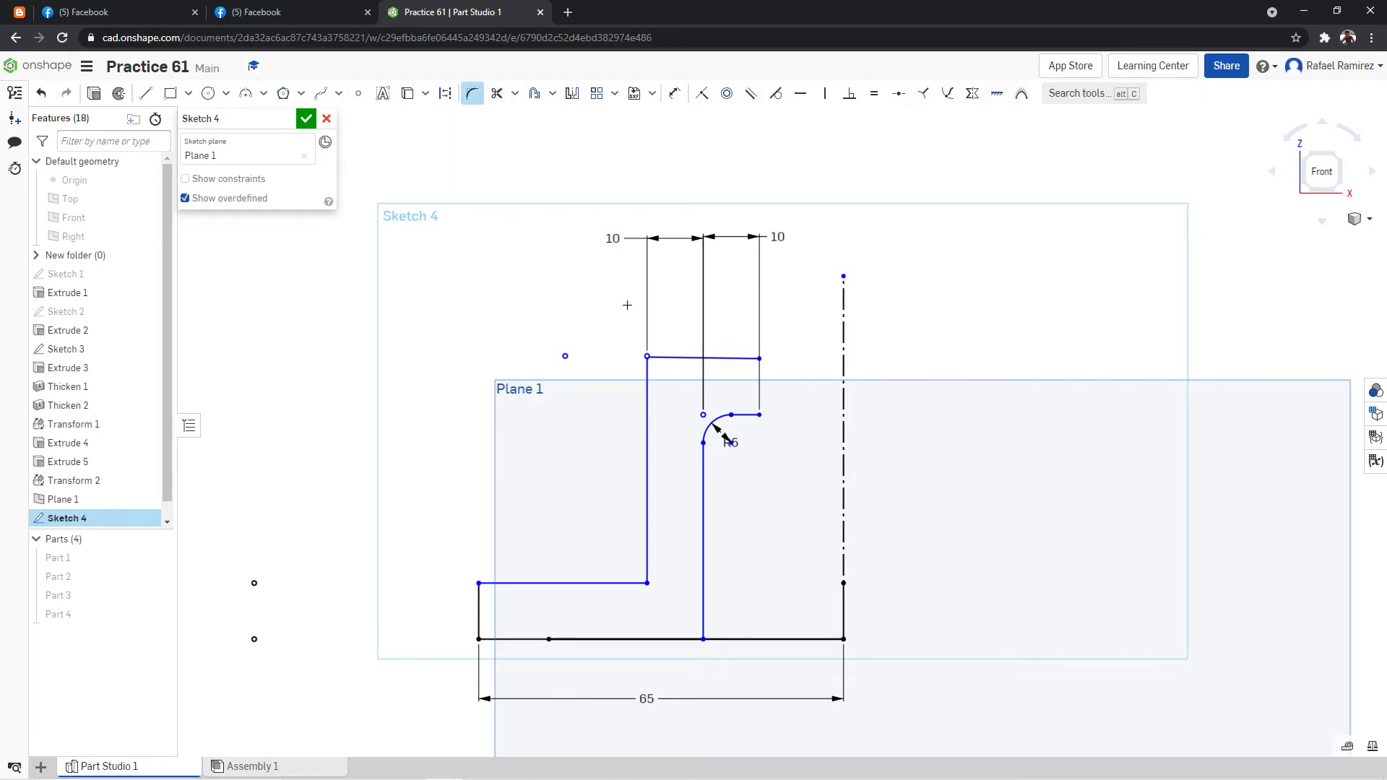
click(647, 355)
Trim the tiny overhang of the outer vertical line above the arm profile's top line.
scroll(650, 336, up, 5)
scroll(647, 372, up, 6)
scroll(638, 404, down, 5)
click(496, 93)
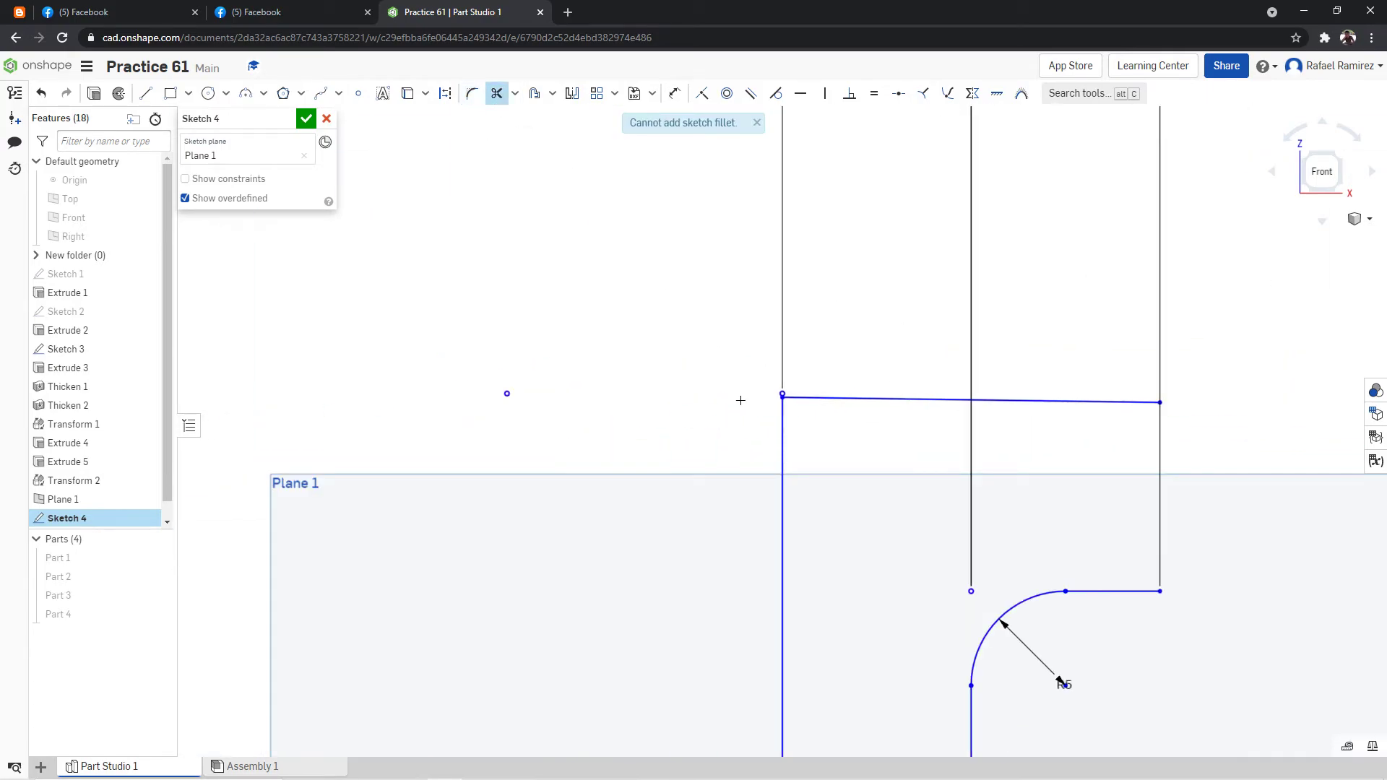
scroll(795, 361, up, 5)
click(652, 410)
scroll(1015, 313, down, 8)
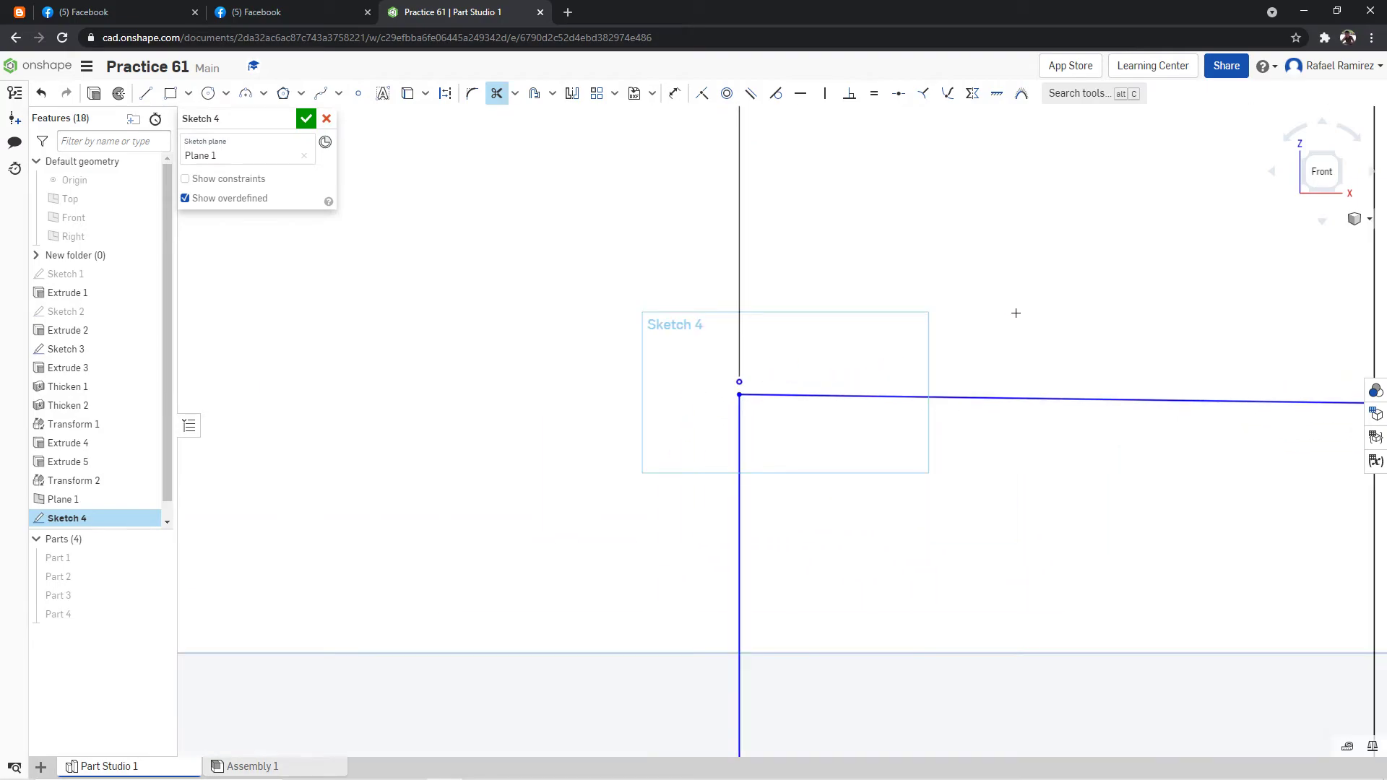
Draw a vertical line from the top line's right end down to the short horizontal line, closing the arm profile.
click(146, 96)
scroll(1228, 147, down, 6)
scroll(1315, 253, up, 6)
scroll(1135, 109, down, 1)
scroll(1119, 123, down, 5)
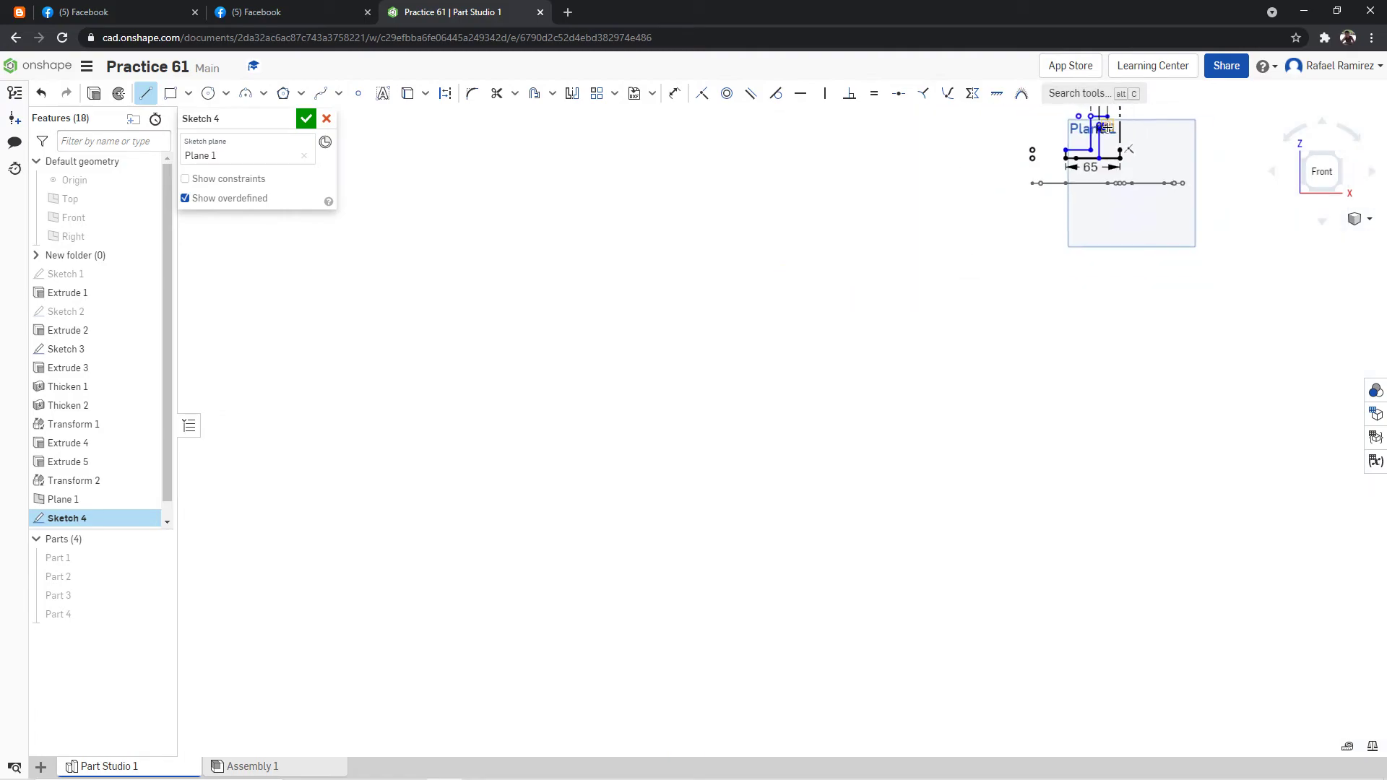
scroll(1122, 127, up, 3)
scroll(1122, 126, up, 6)
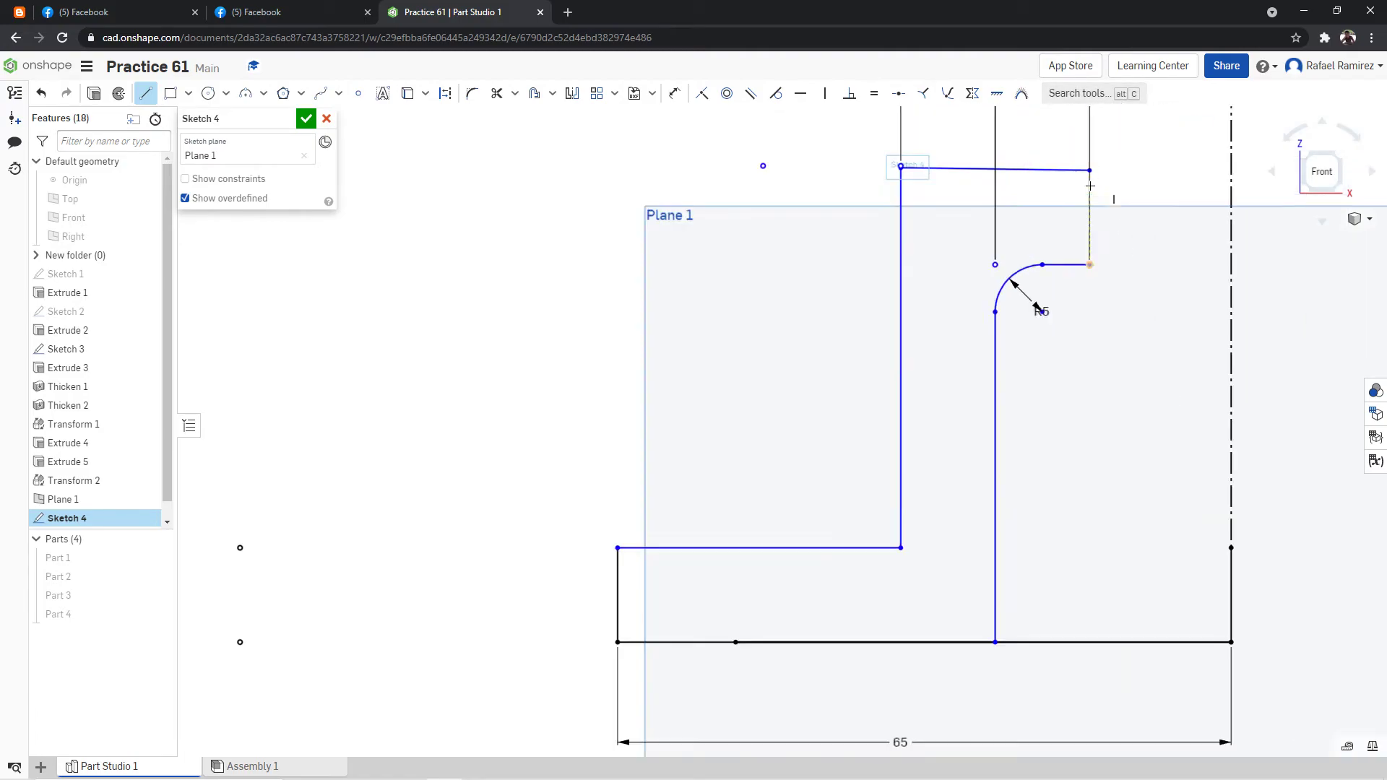
click(1096, 165)
click(1082, 347)
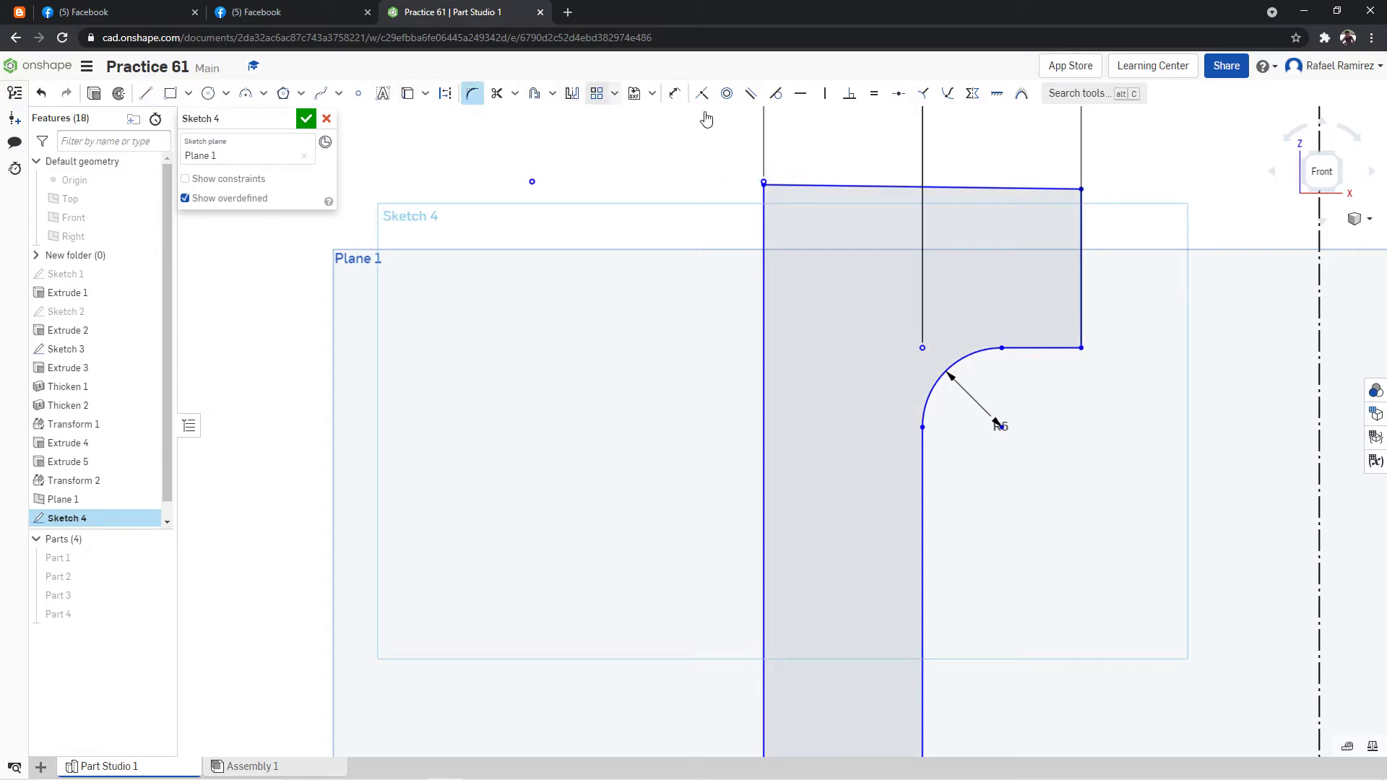
Fillet the arm profile's upper outer corner with a 15 mm radius.
key(f)
scroll(780, 146, up, 5)
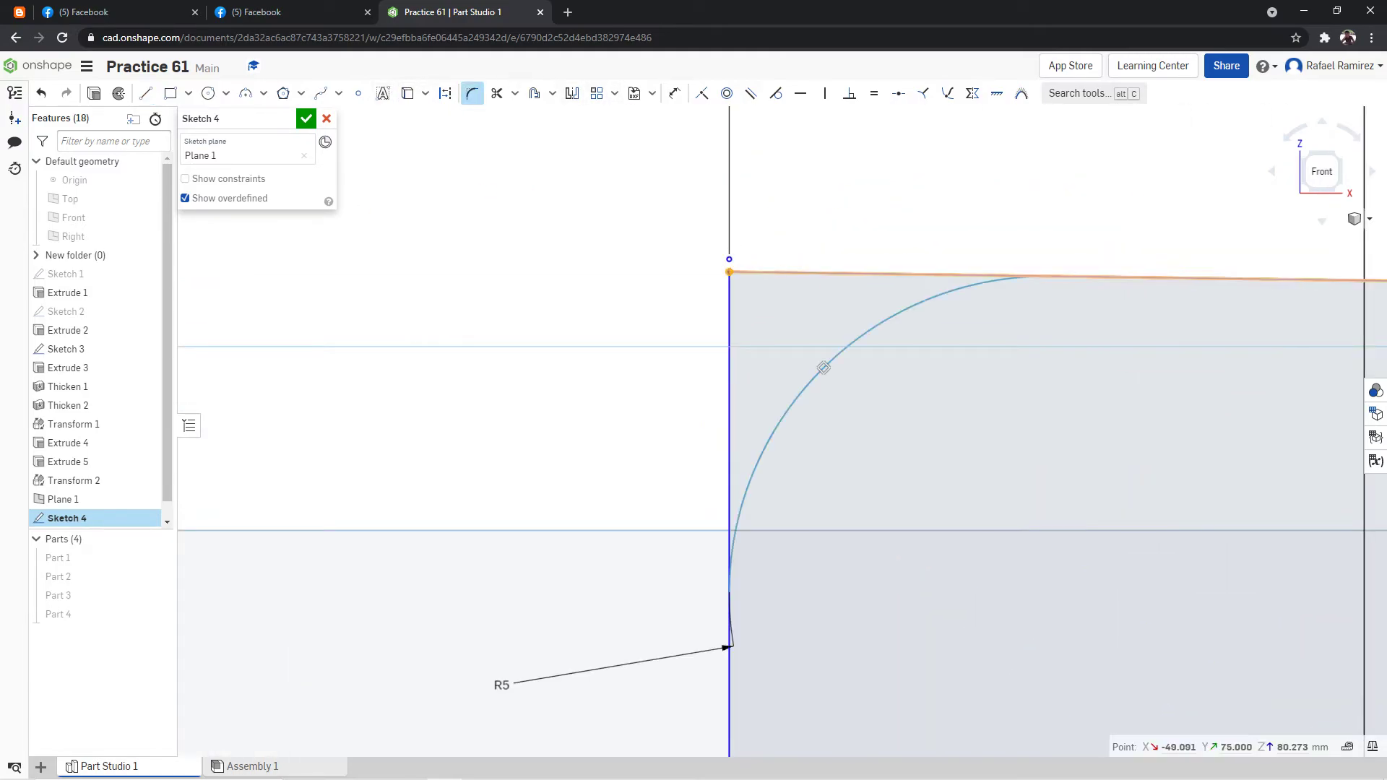
click(729, 273)
scroll(823, 255, down, 5)
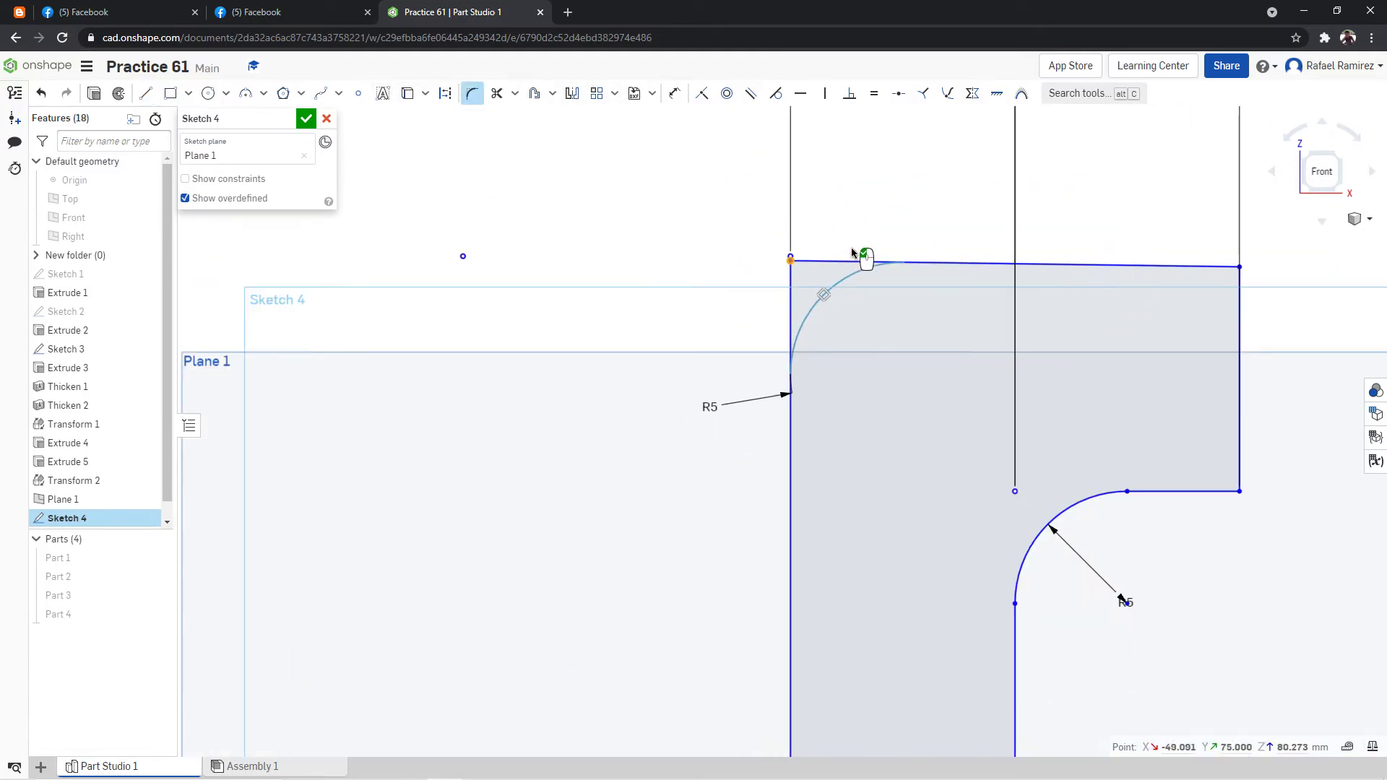
click(718, 400)
text(15)
key(Return)
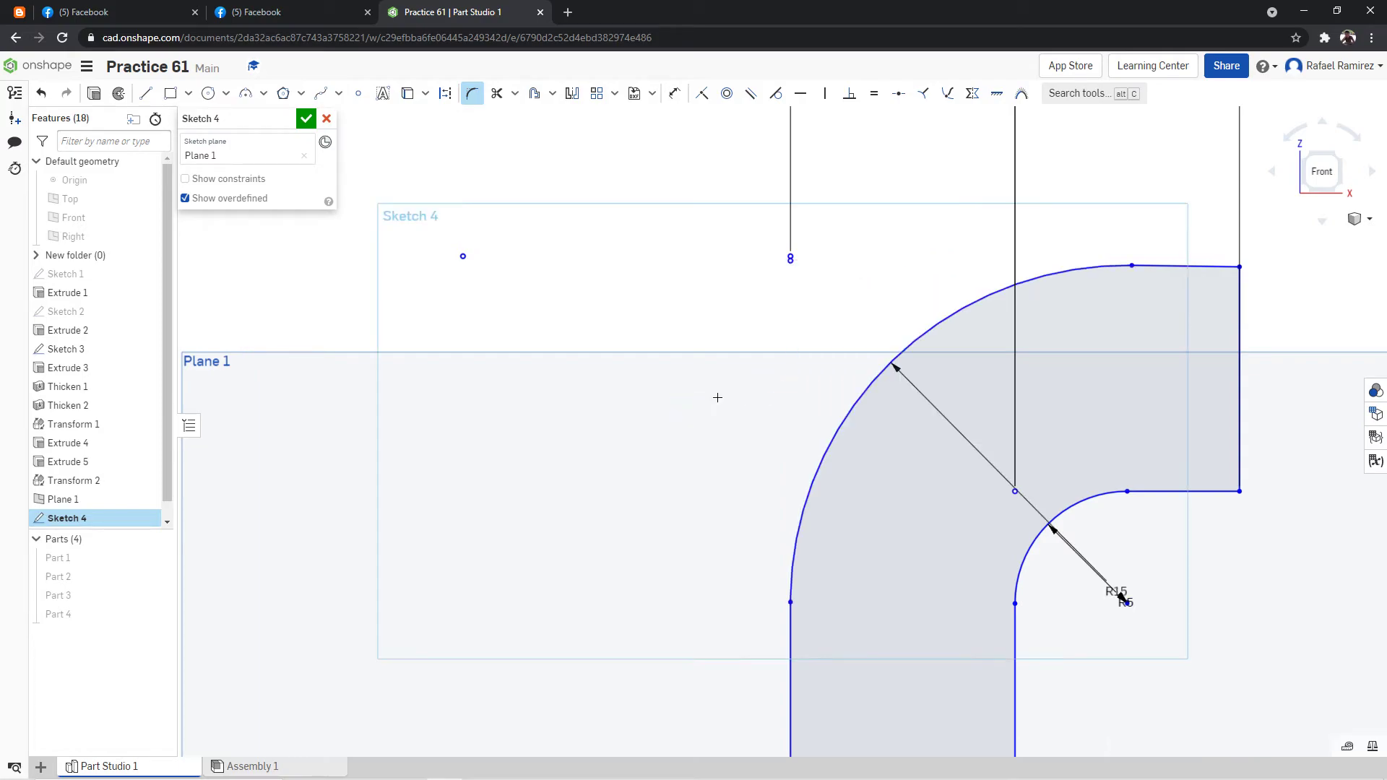
scroll(1070, 217, down, 5)
scroll(1127, 303, up, 3)
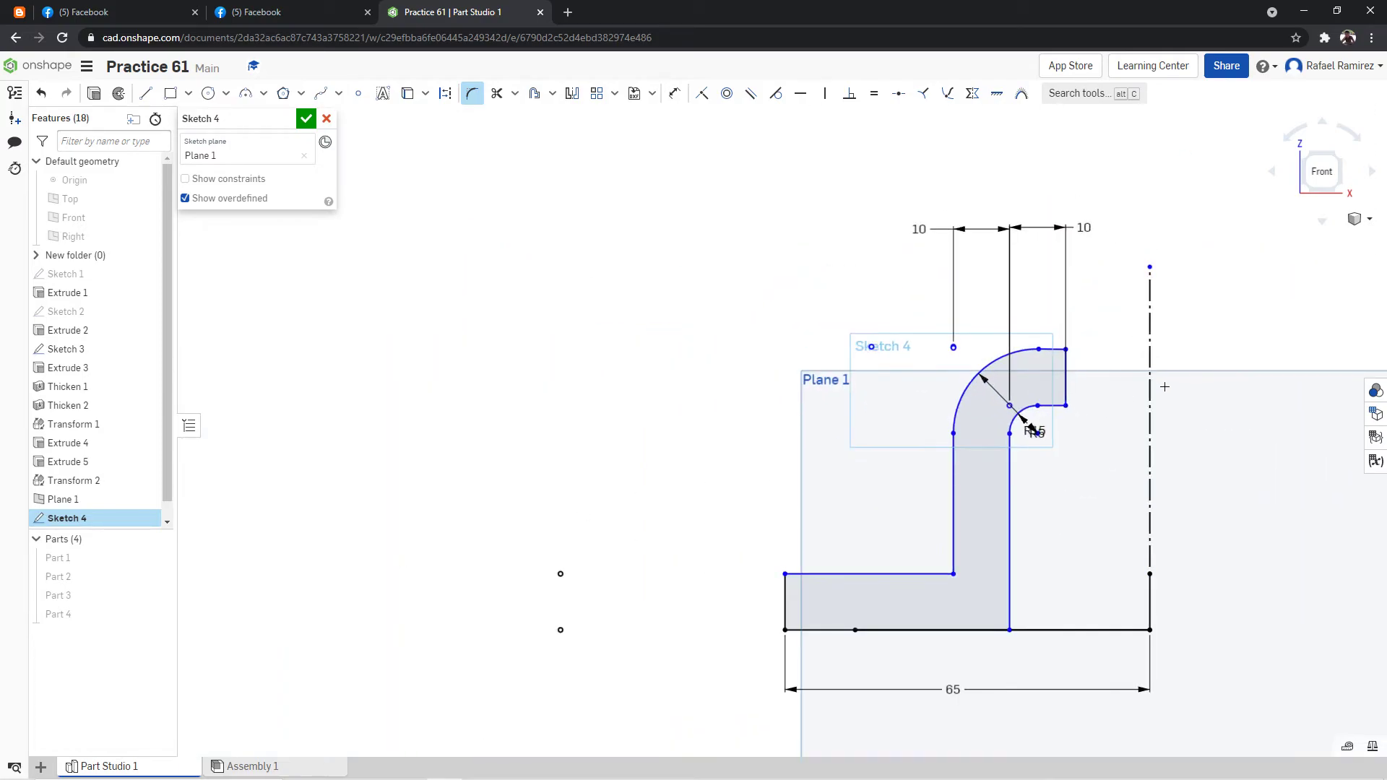
Look up the radii of the arm's lower bends in the reference drawing.
scroll(1128, 411, up, 3)
scroll(1084, 491, down, 1)
scroll(1071, 524, down, 2)
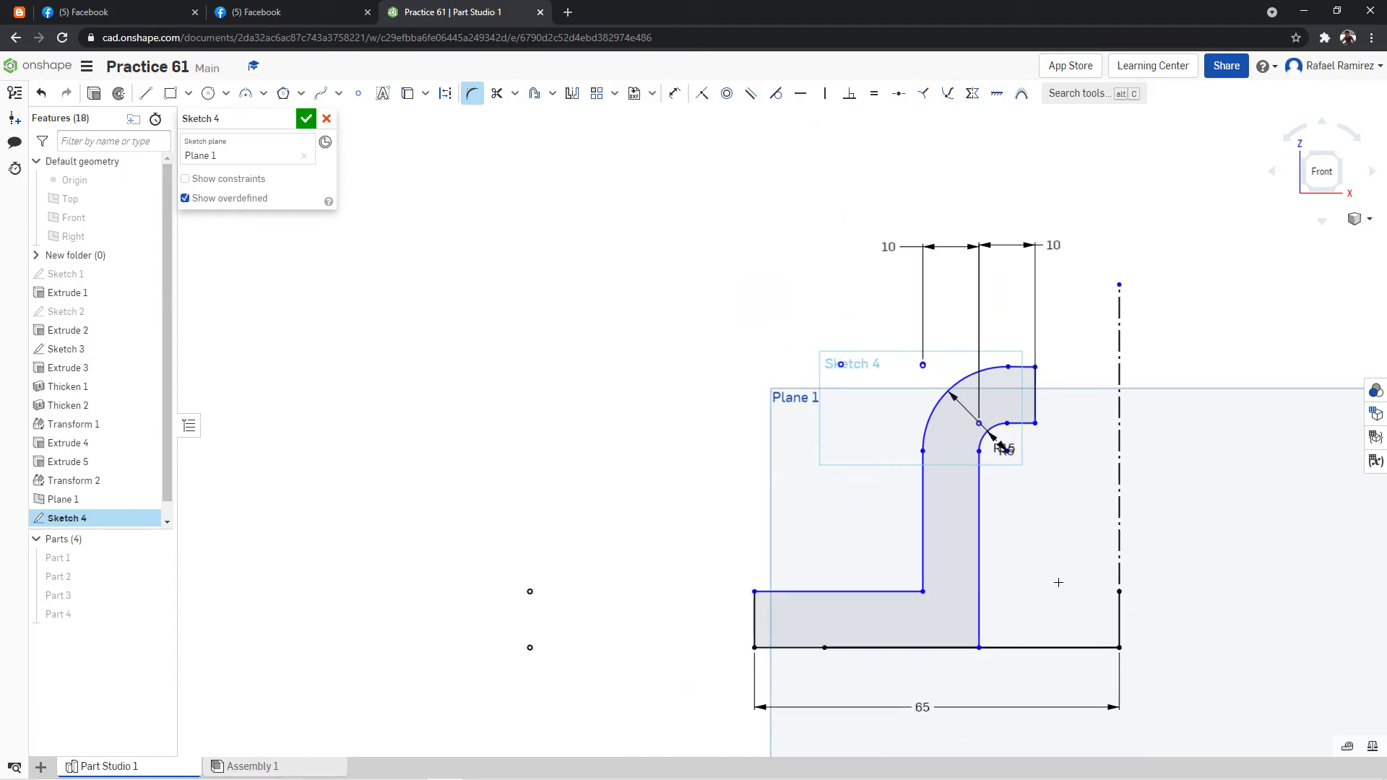
scroll(1059, 579, up, 2)
click(344, 6)
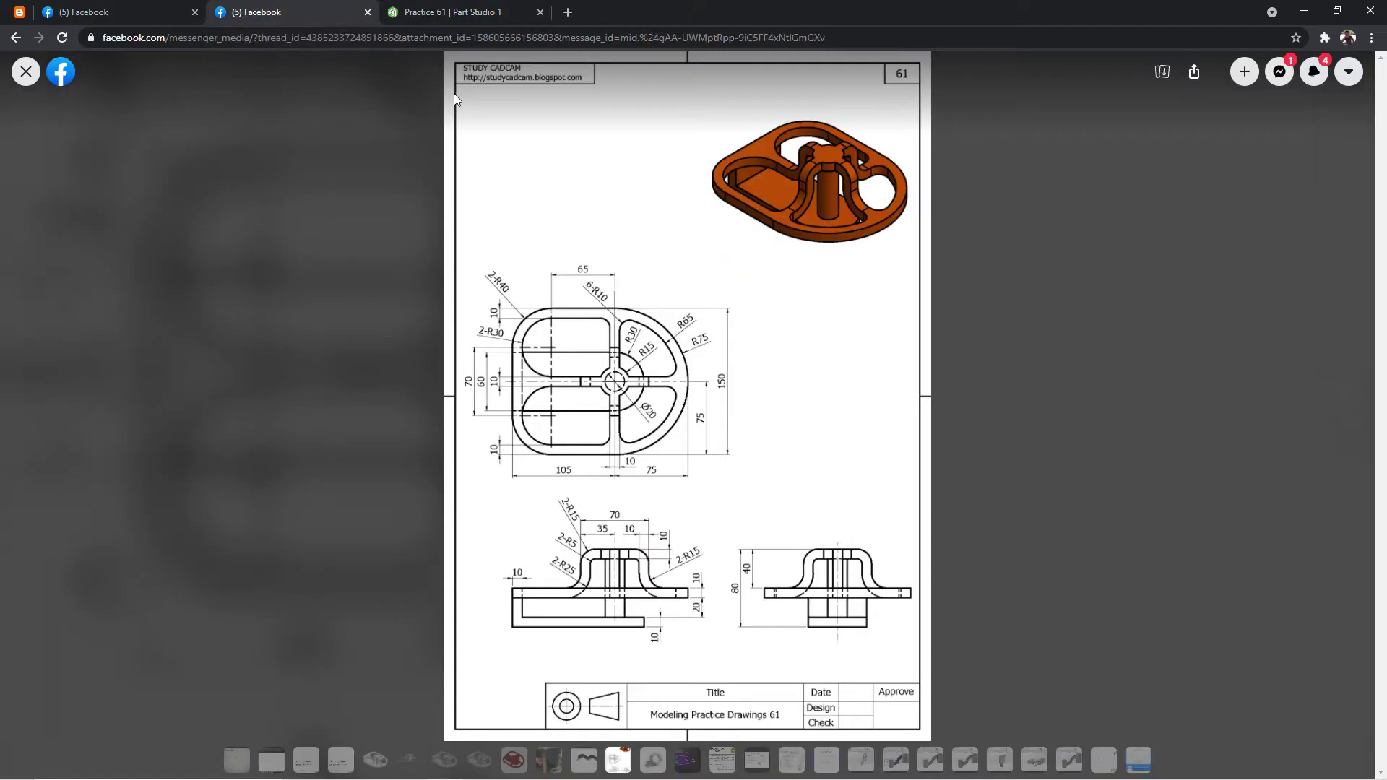
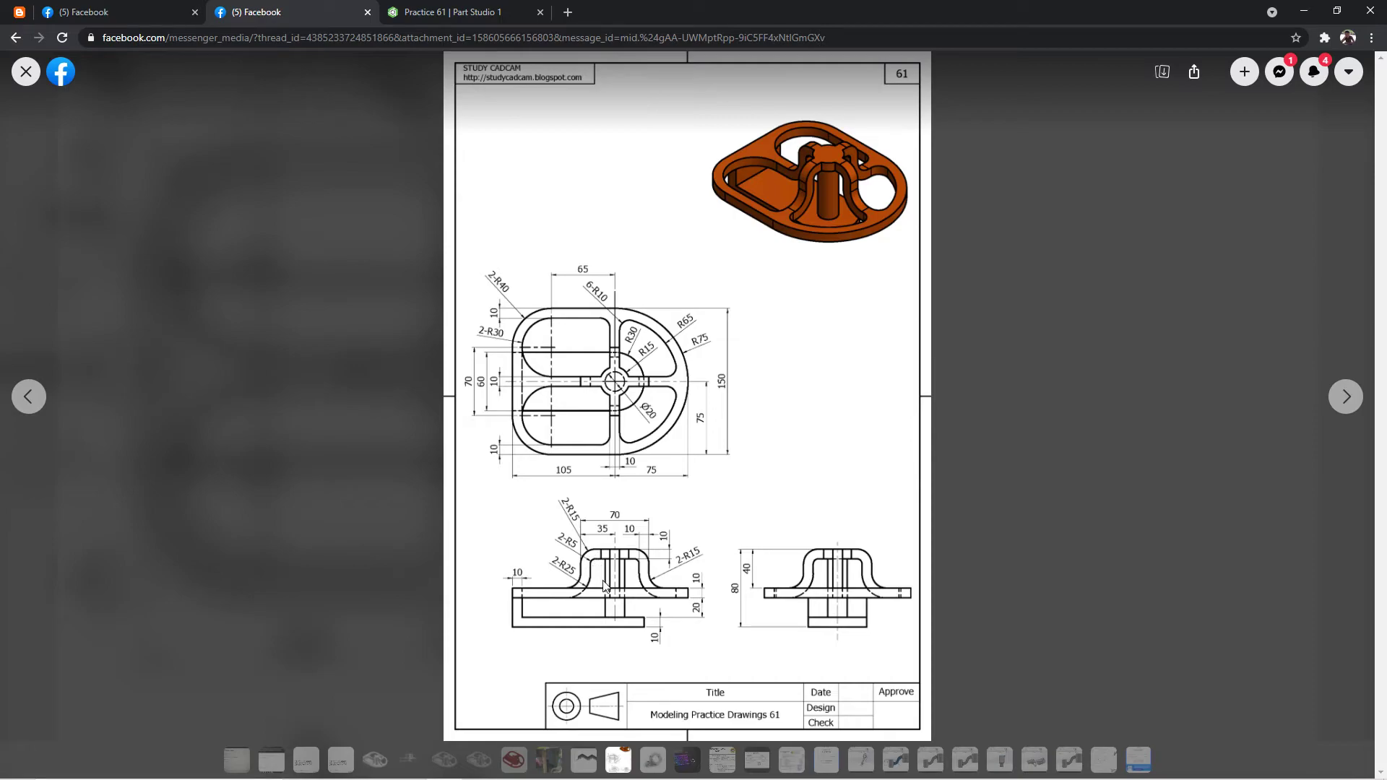
Trim the bottom horizontal line between the arm profile and the vertical centreline in Sketch 4.
click(412, 6)
click(496, 93)
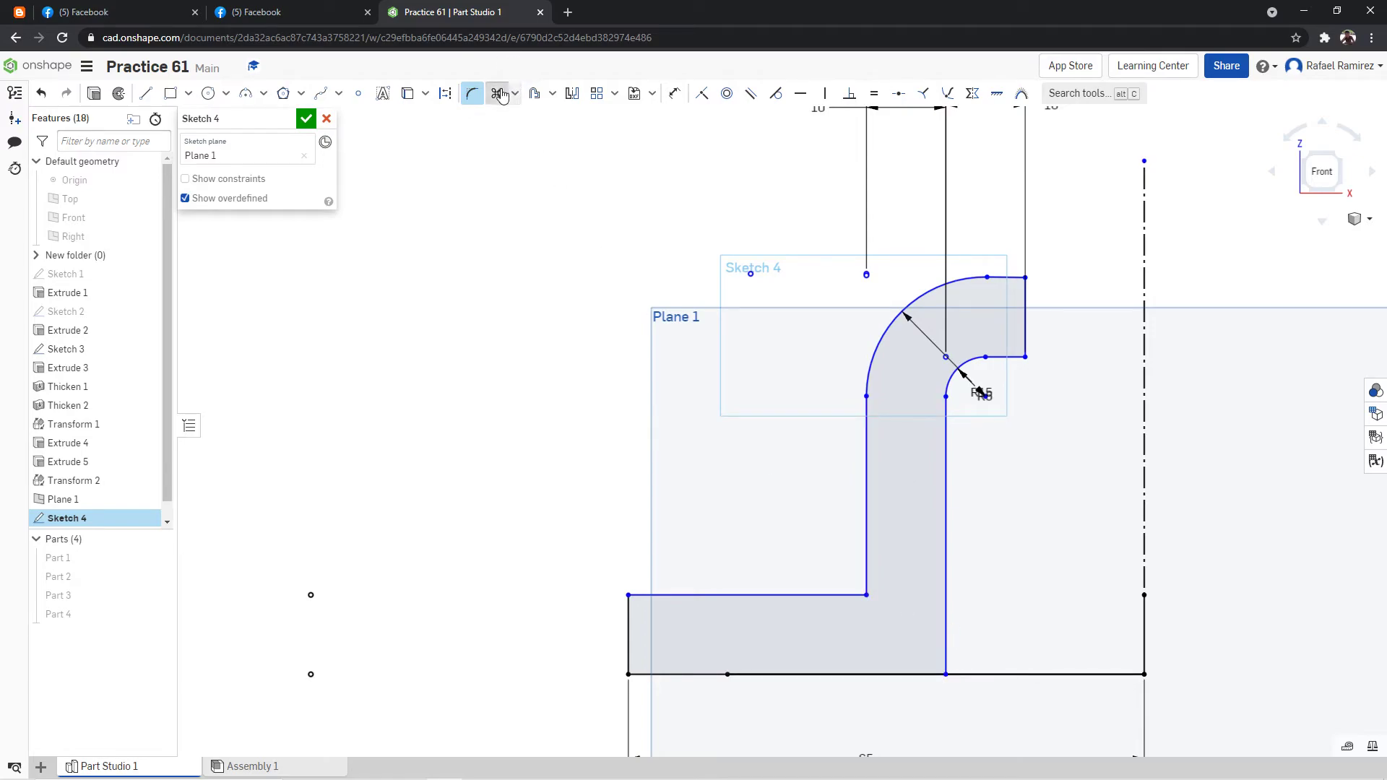
scroll(1026, 665, down, 2)
click(1044, 658)
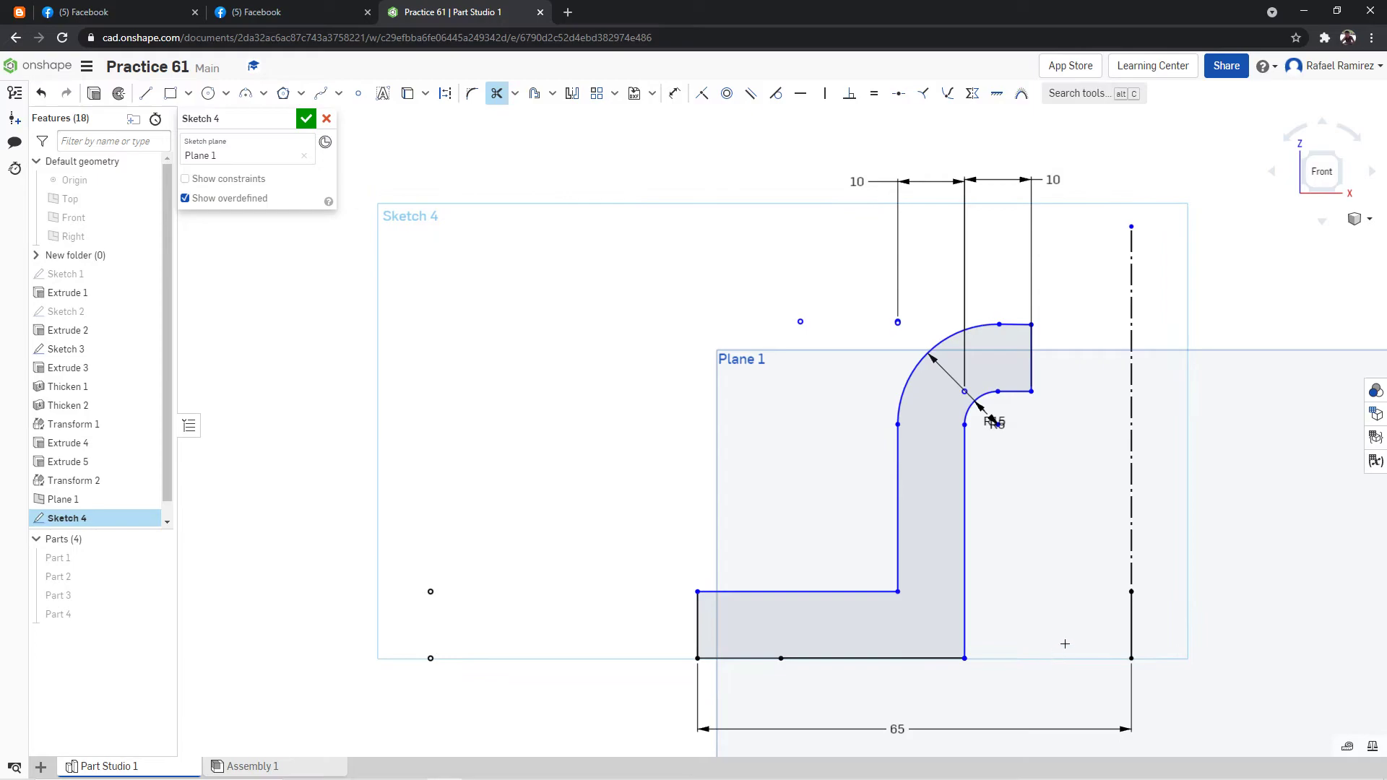
Trim the tiny leftover overhang at the arm profile's bottom corner nearest the centreline.
click(472, 93)
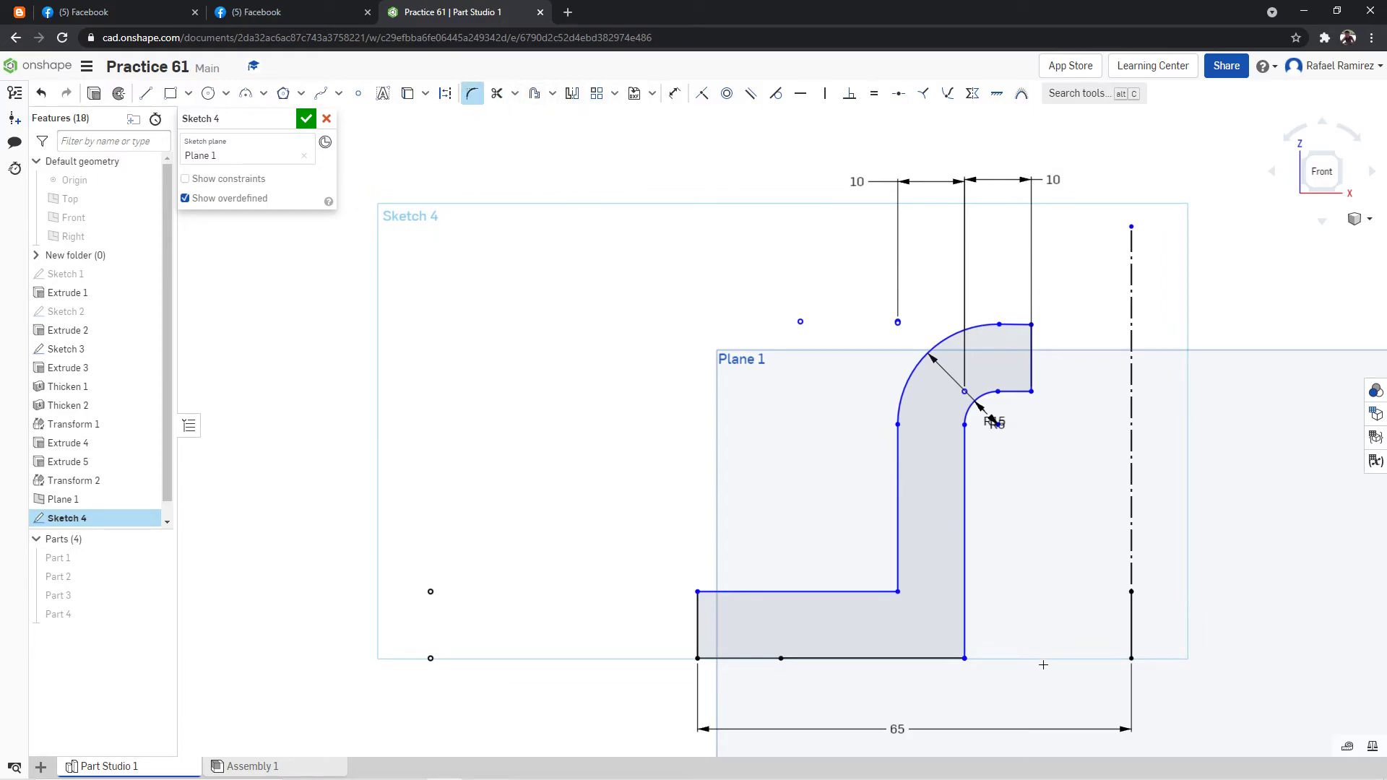
click(965, 658)
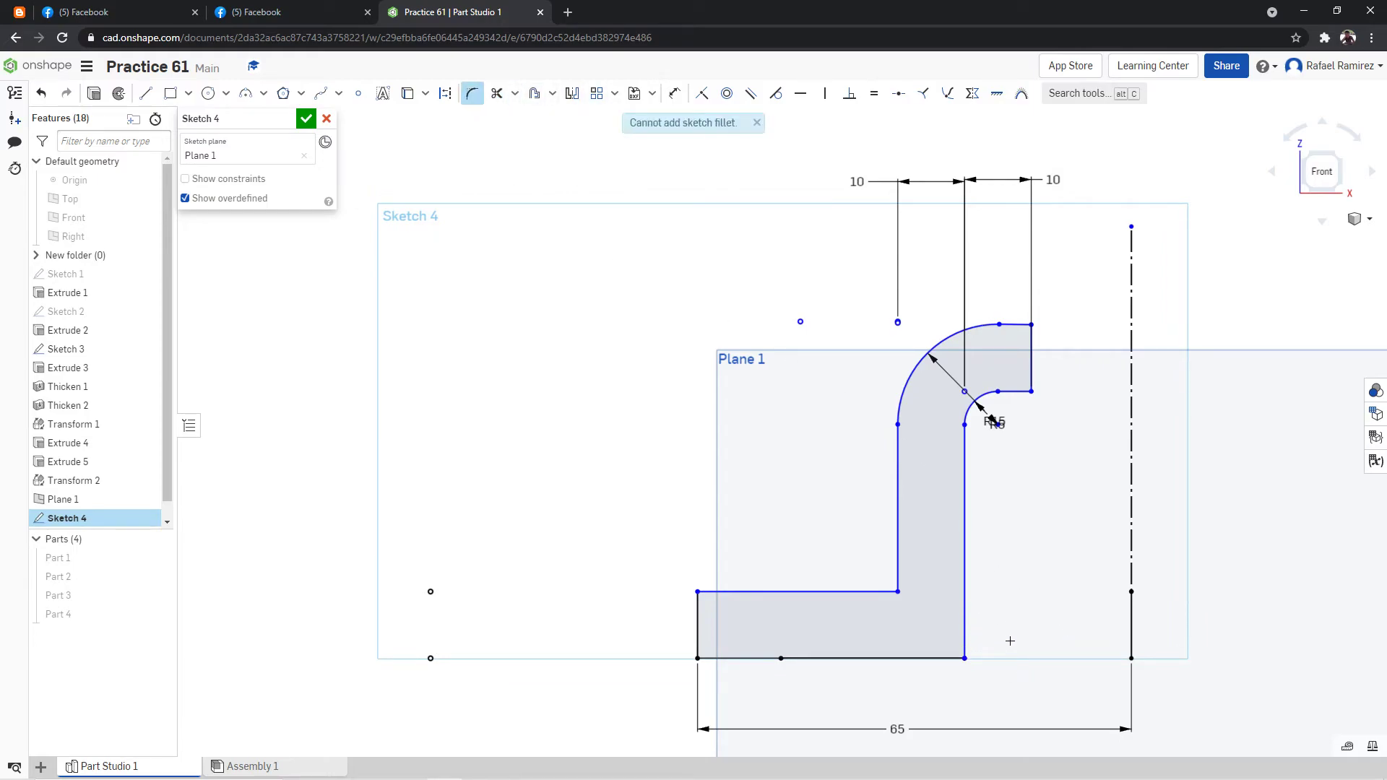
scroll(1011, 636, up, 2)
key(m)
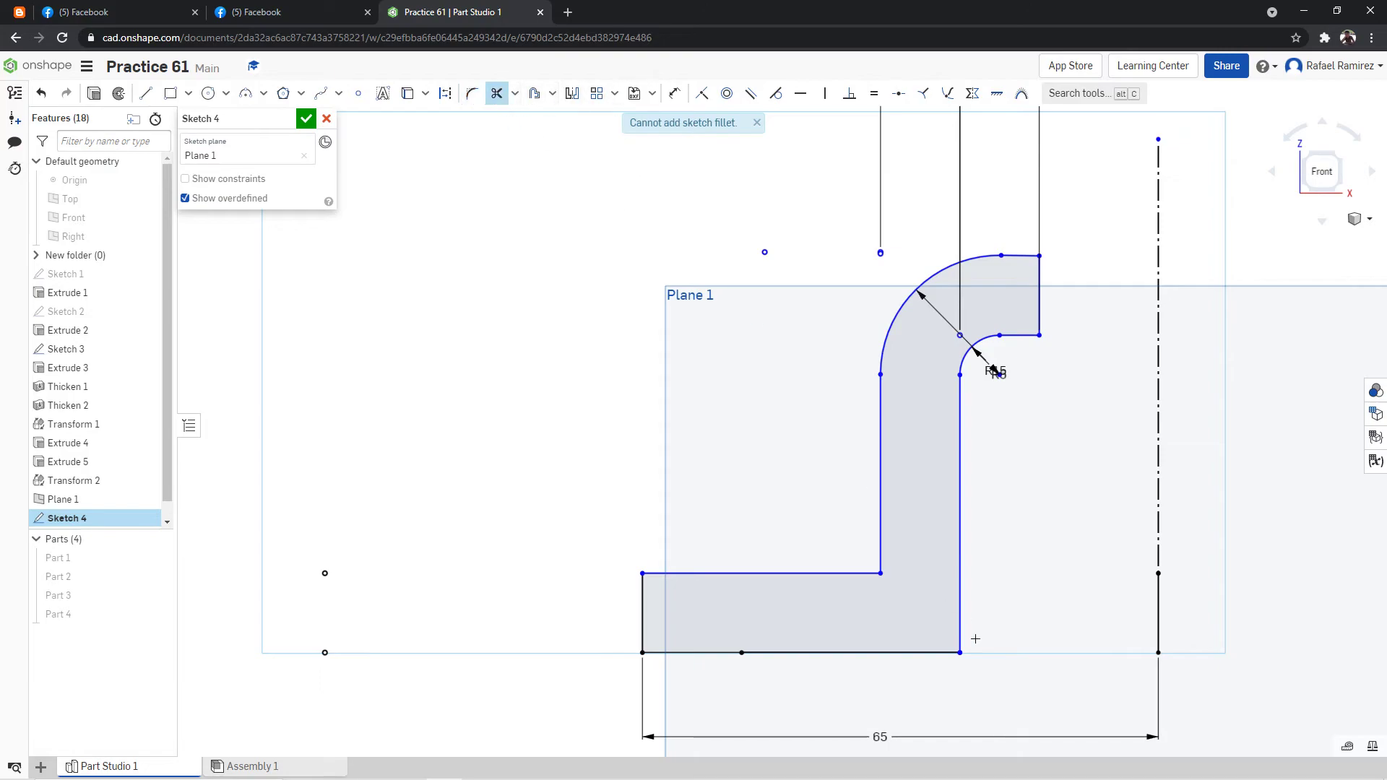
scroll(976, 663, up, 3)
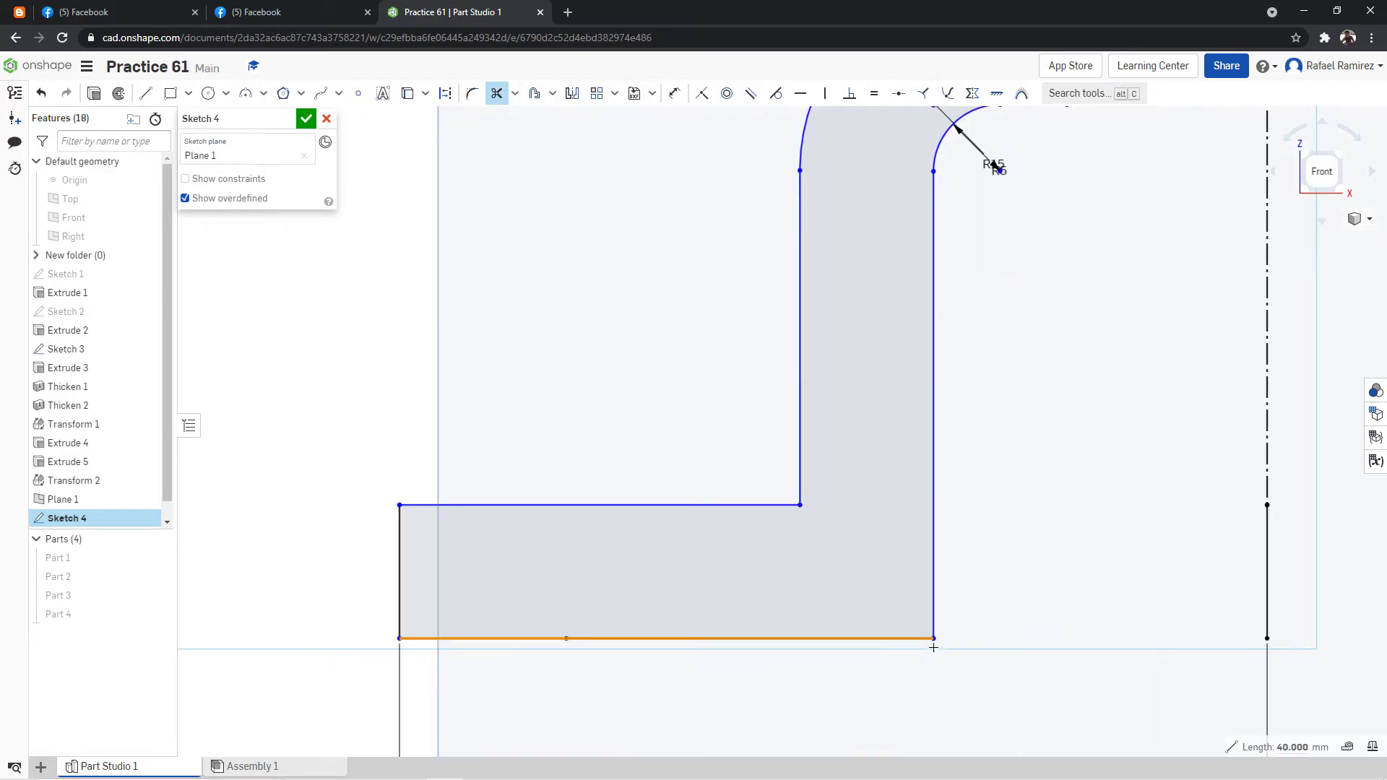
scroll(959, 659, up, 6)
click(839, 577)
scroll(595, 361, down, 14)
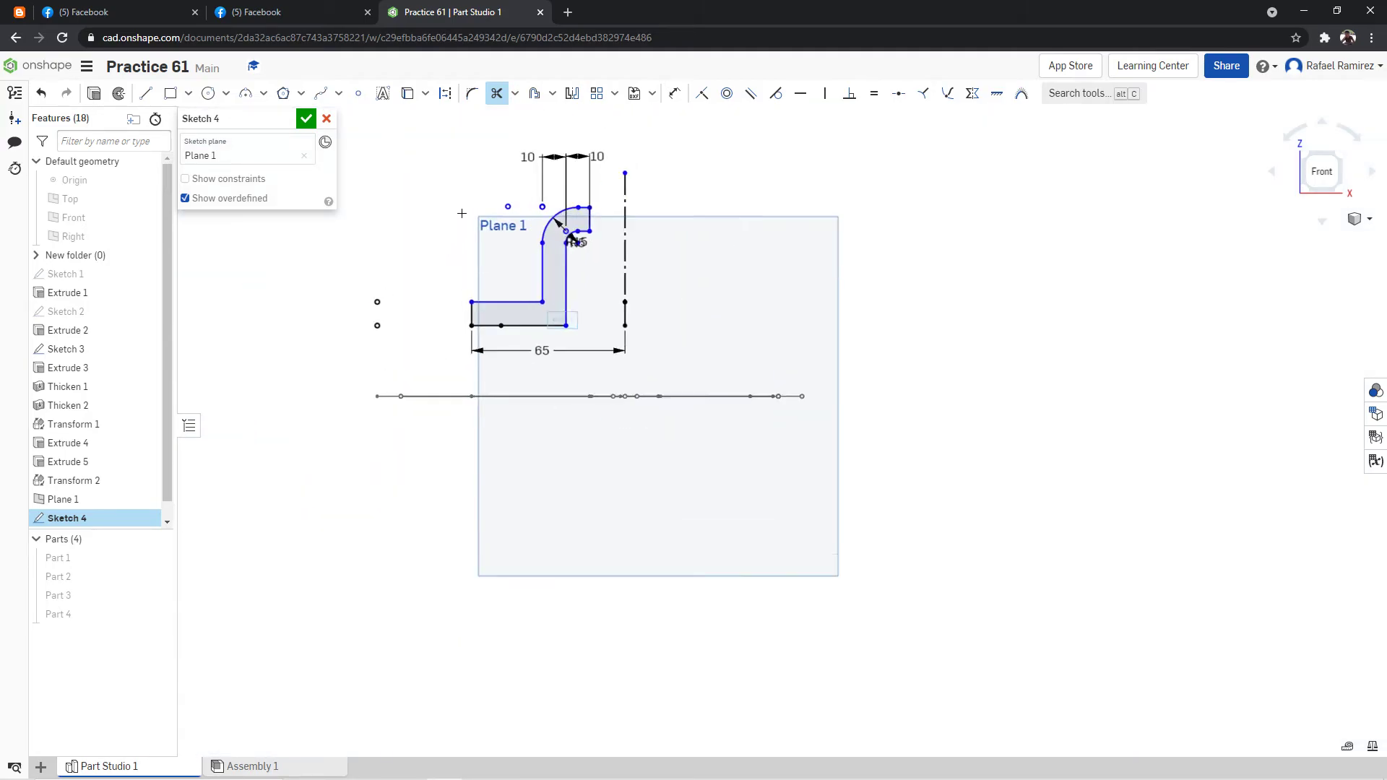
Fillet the arm profile's bottom corner nearest the centreline with a 25 mm radius.
scroll(457, 222, up, 4)
click(472, 93)
scroll(730, 362, up, 2)
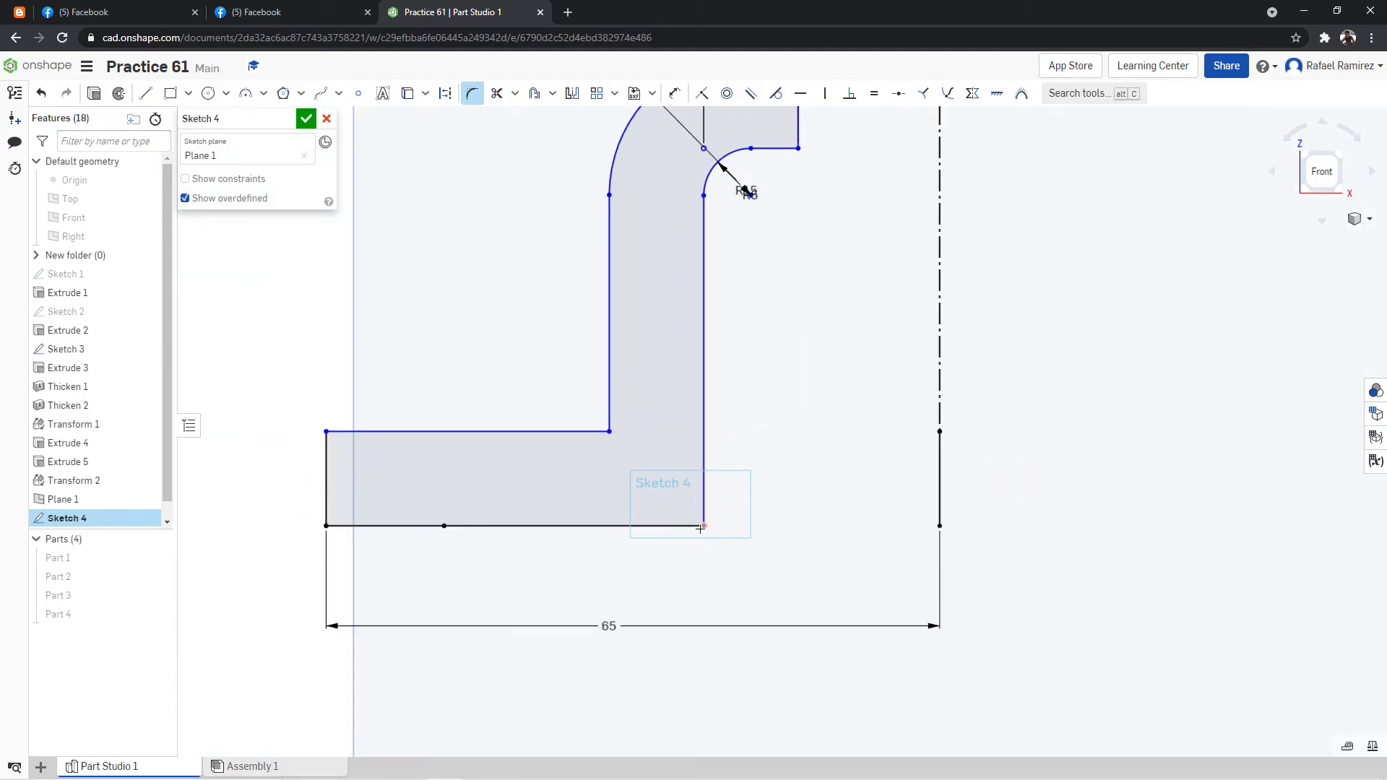
click(703, 526)
double_click(799, 343)
text(25)
key(Return)
scroll(605, 297, down, 1)
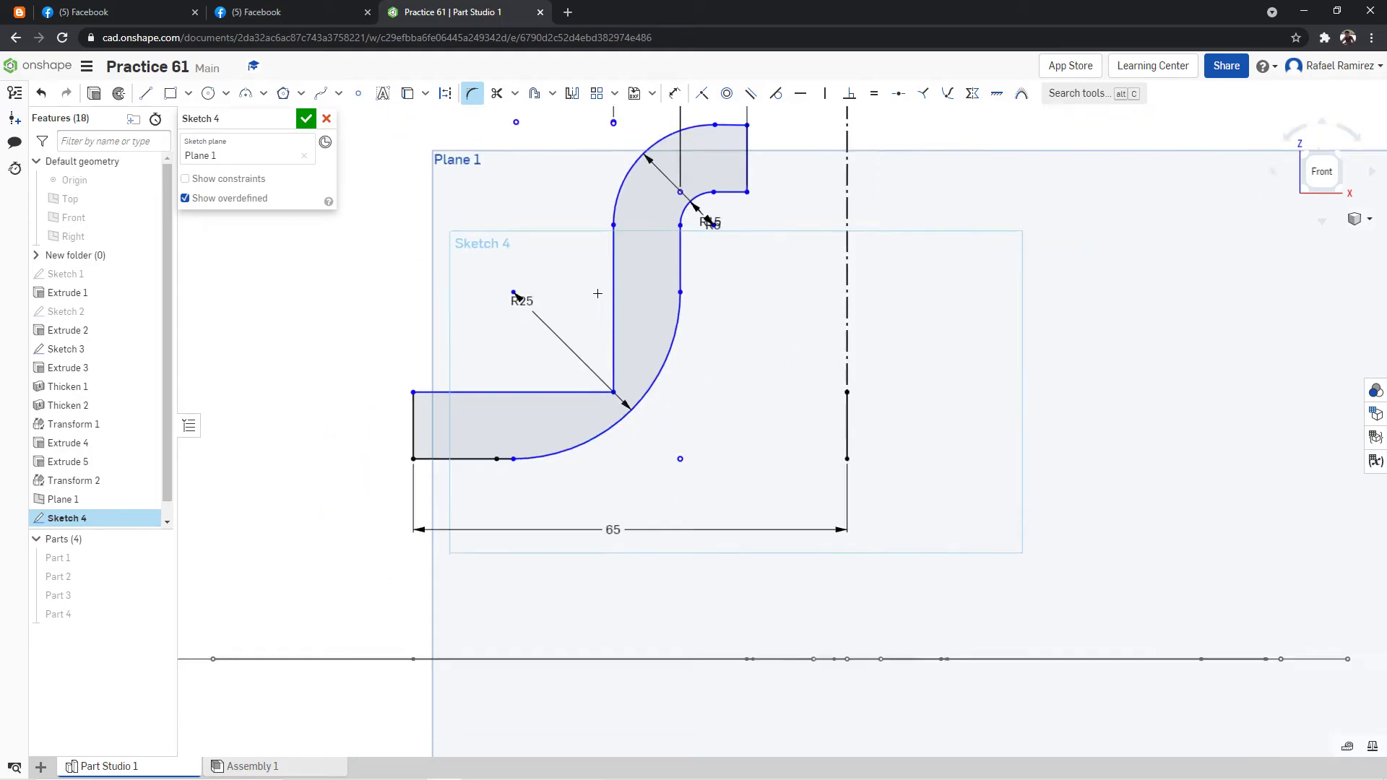
Check the reference drawing and try filleting the concave corner above the R25 bend with a 25 mm radius.
scroll(604, 296, down, 4)
scroll(574, 171, up, 3)
scroll(617, 203, up, 1)
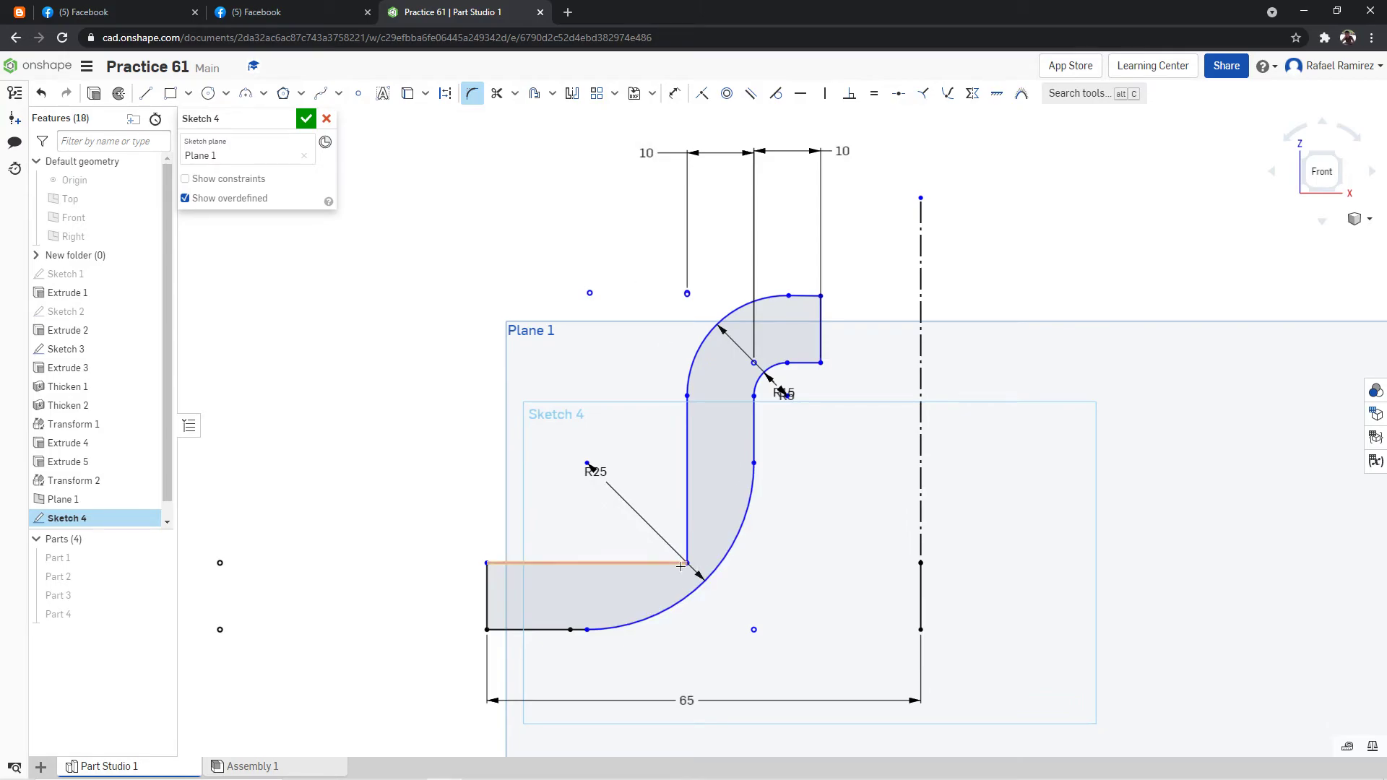
click(316, 8)
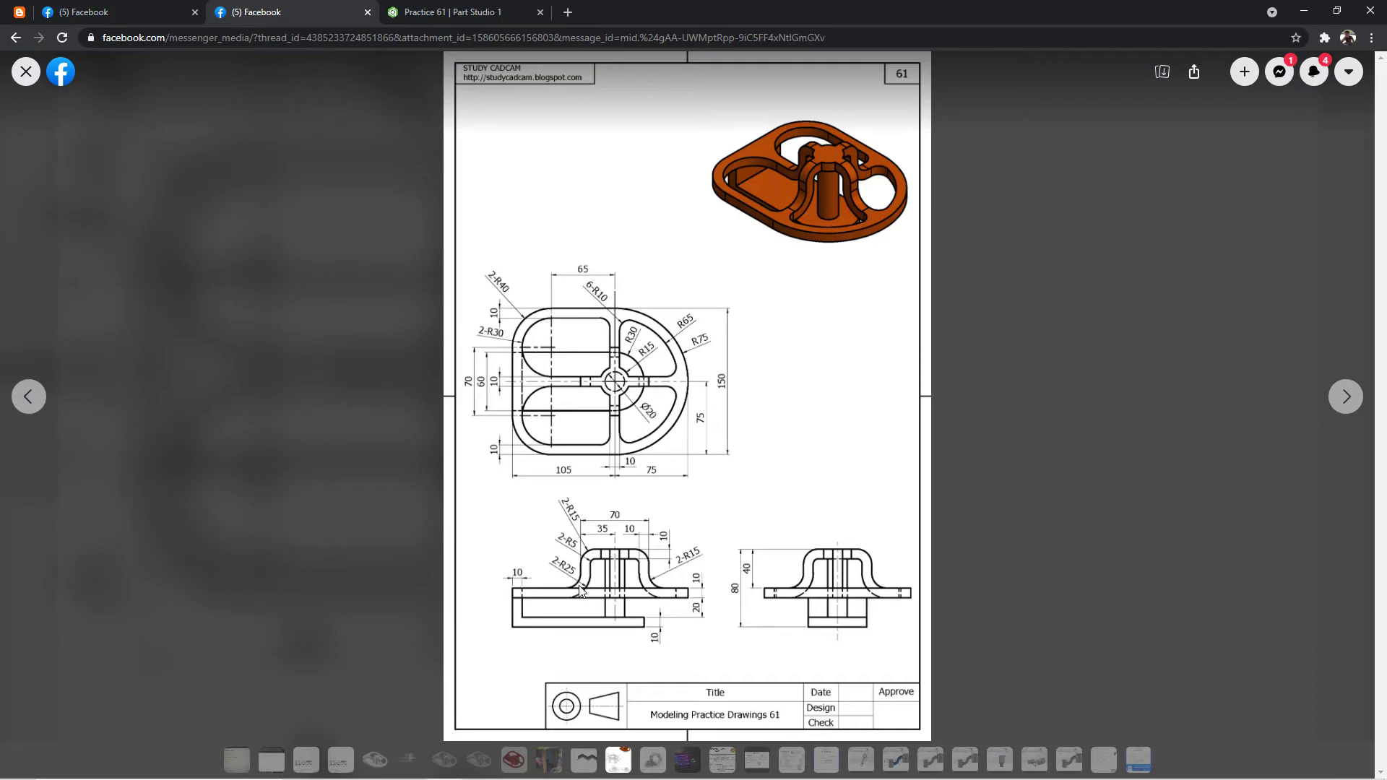
click(455, 12)
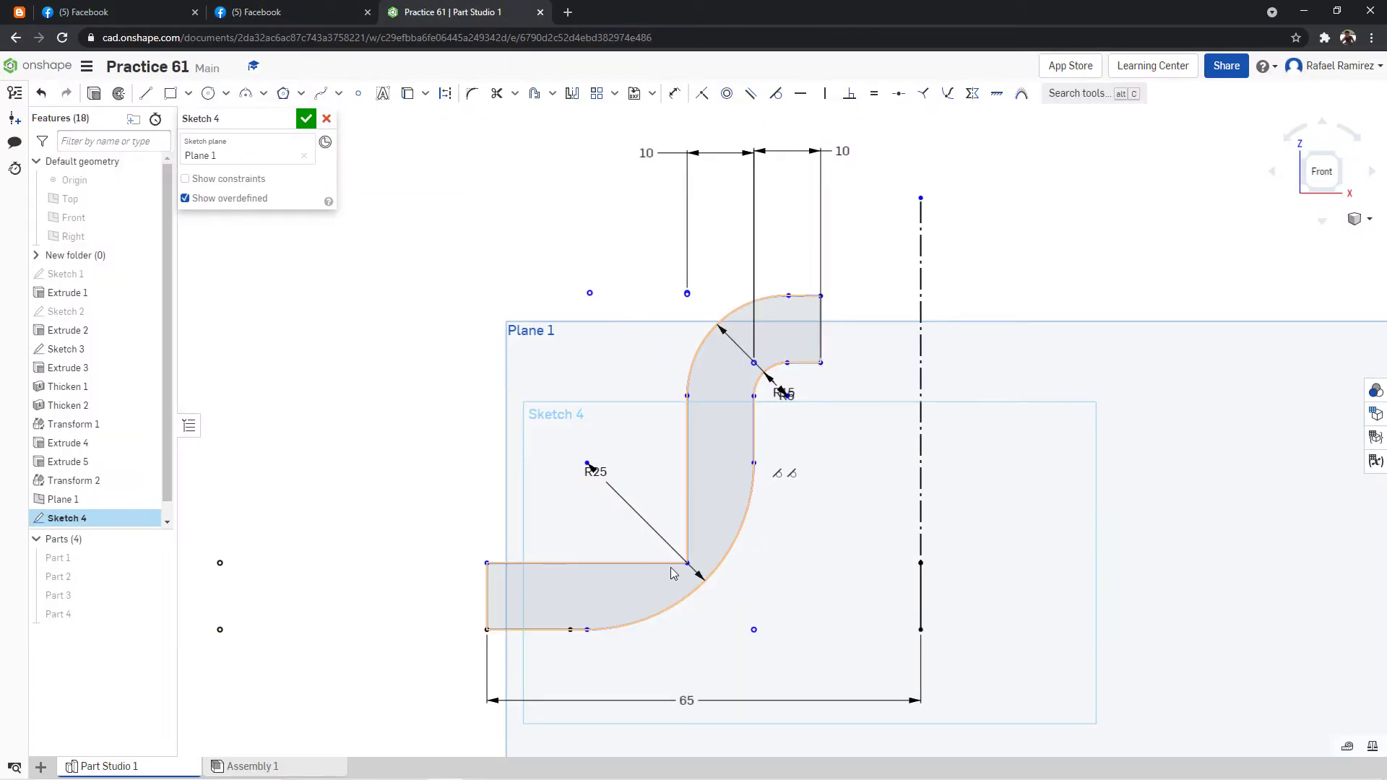
click(472, 93)
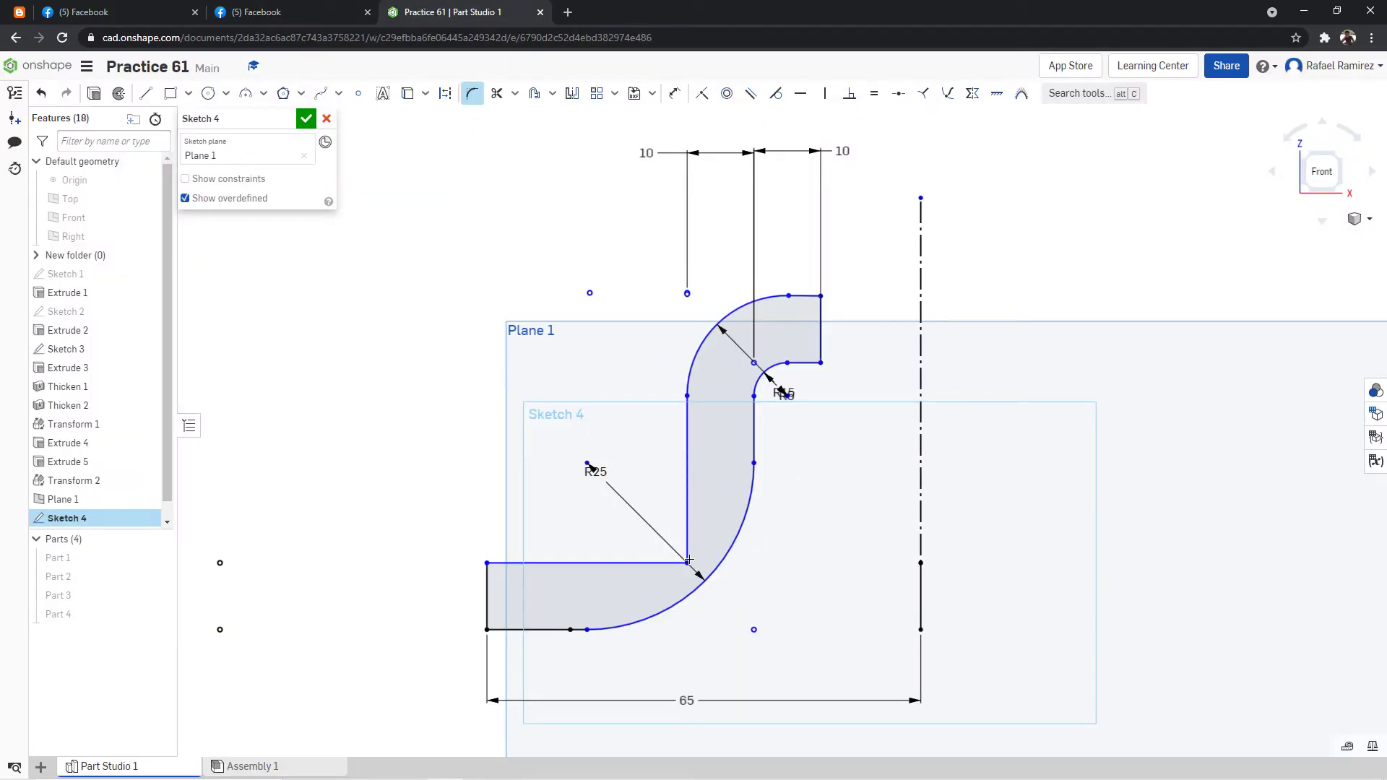
click(685, 564)
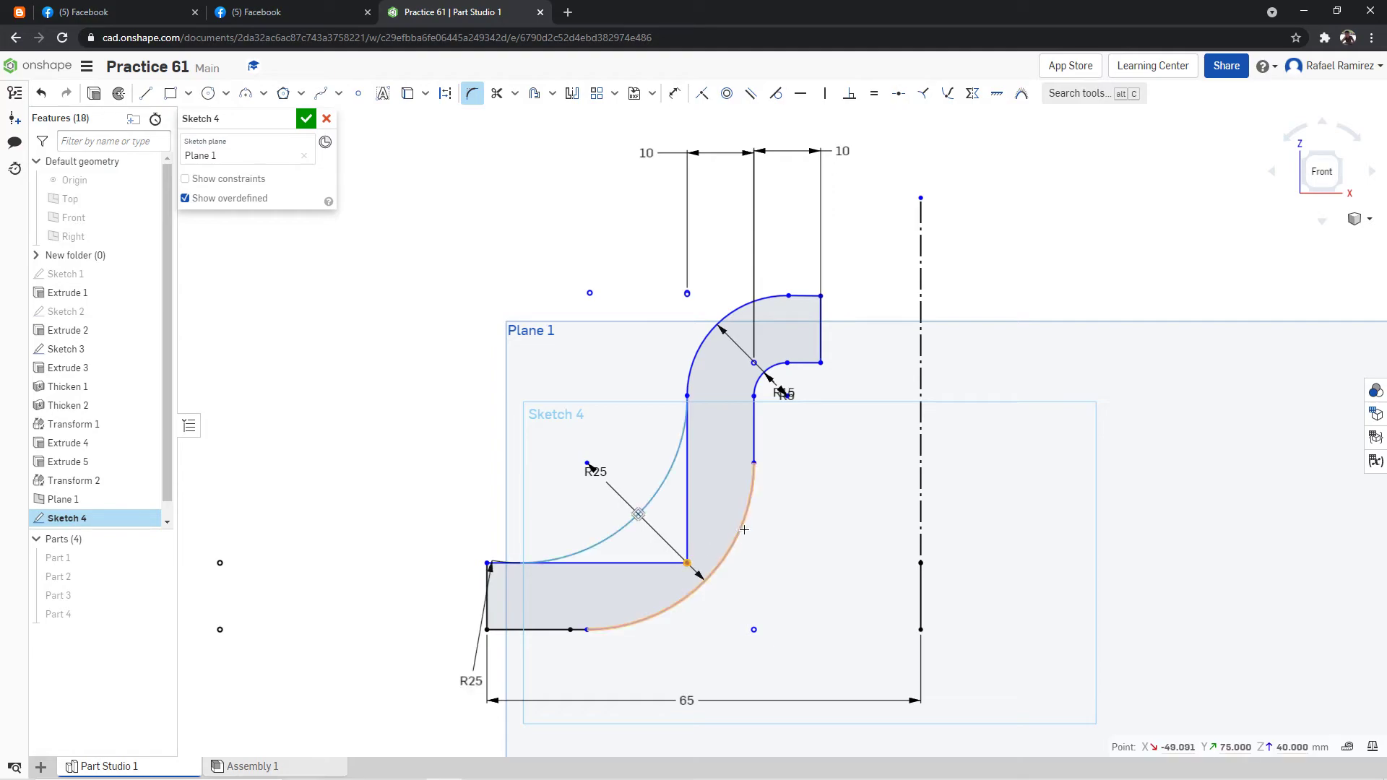
click(744, 530)
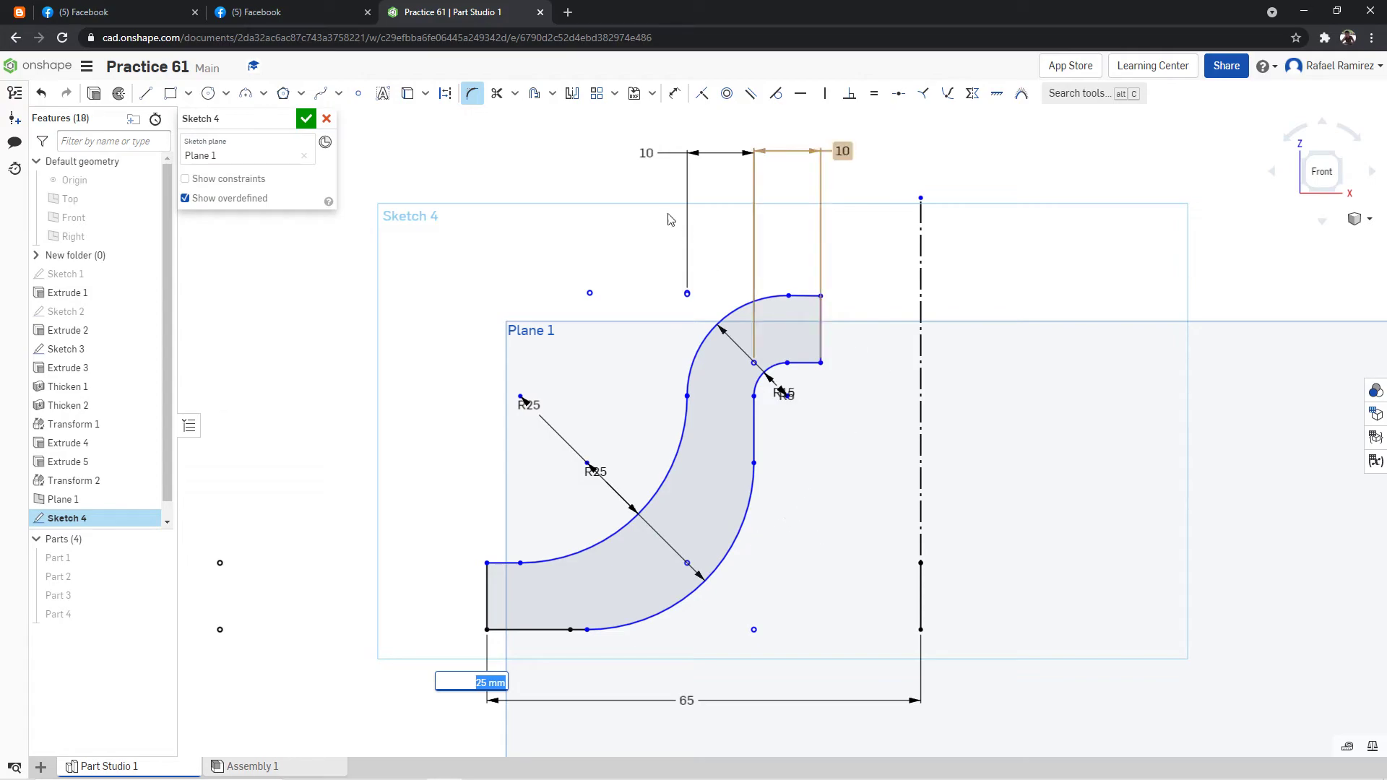
key(Escape)
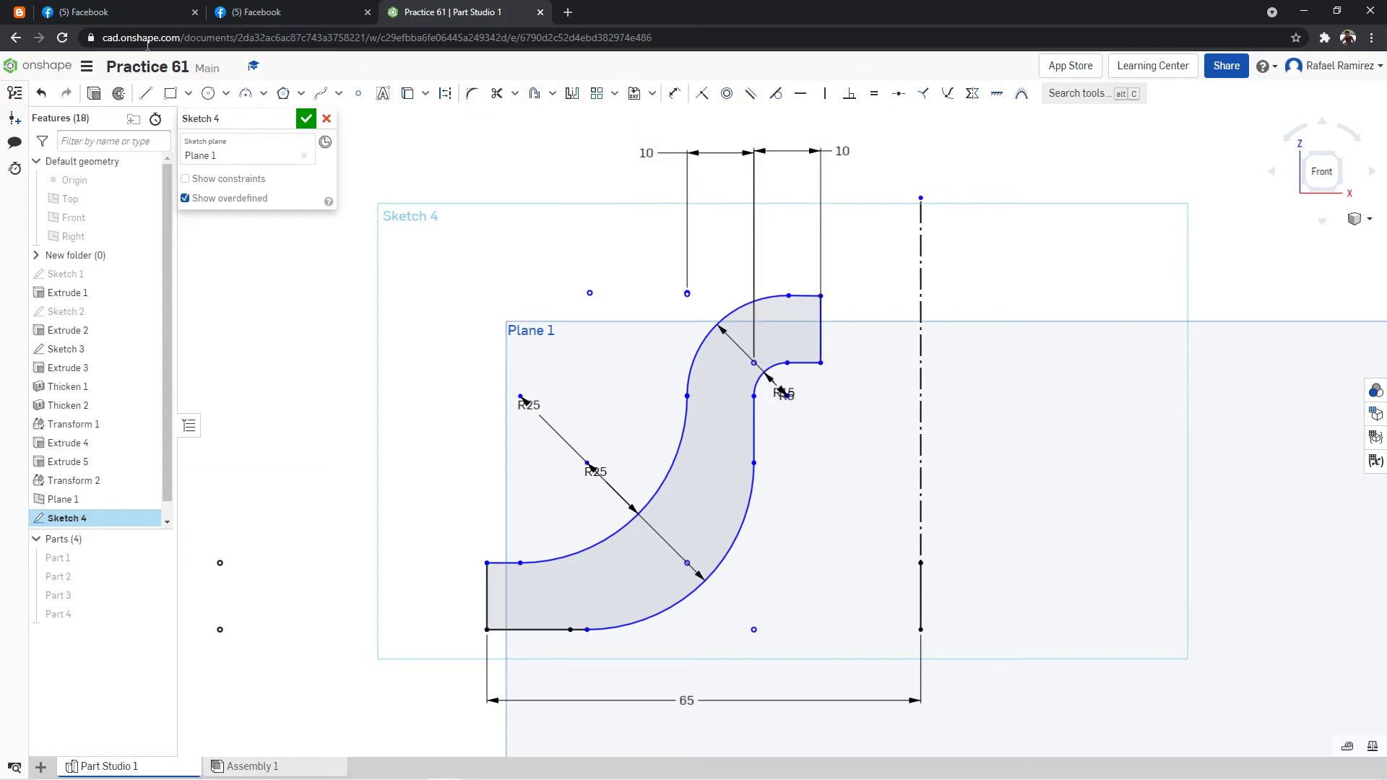
Recheck the drawing, try a 15 mm radius on the concave bend, and undo both the radius change and the fillet.
click(215, 7)
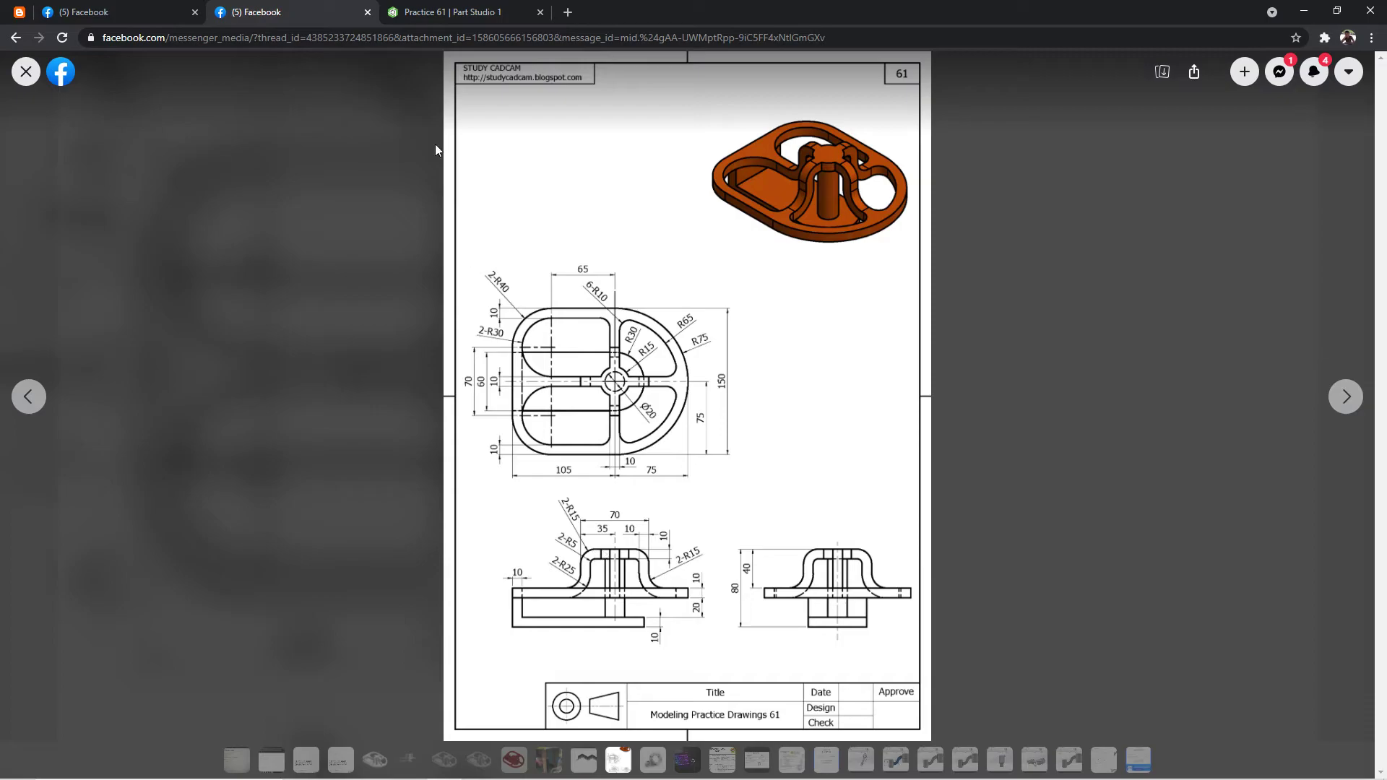
click(448, 12)
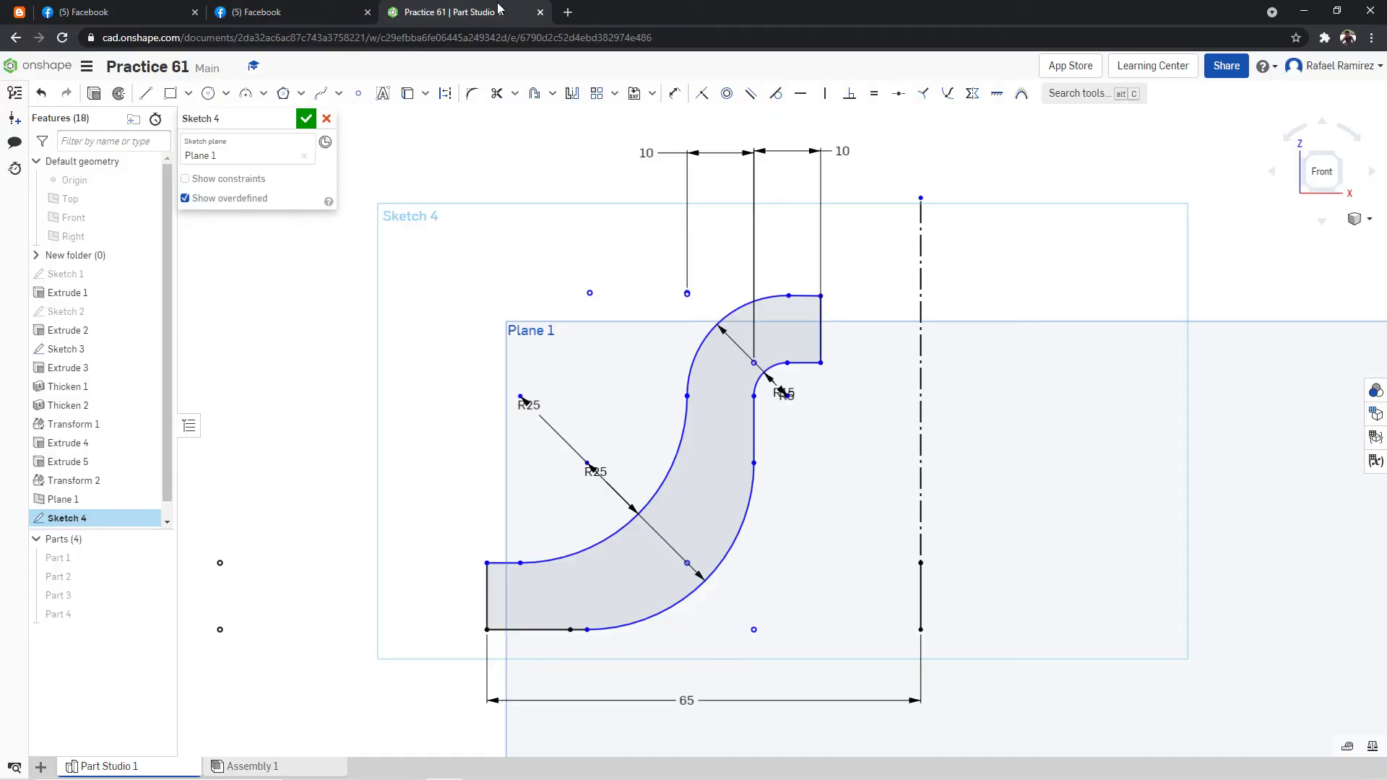
double_click(528, 404)
text(15)
key(Return)
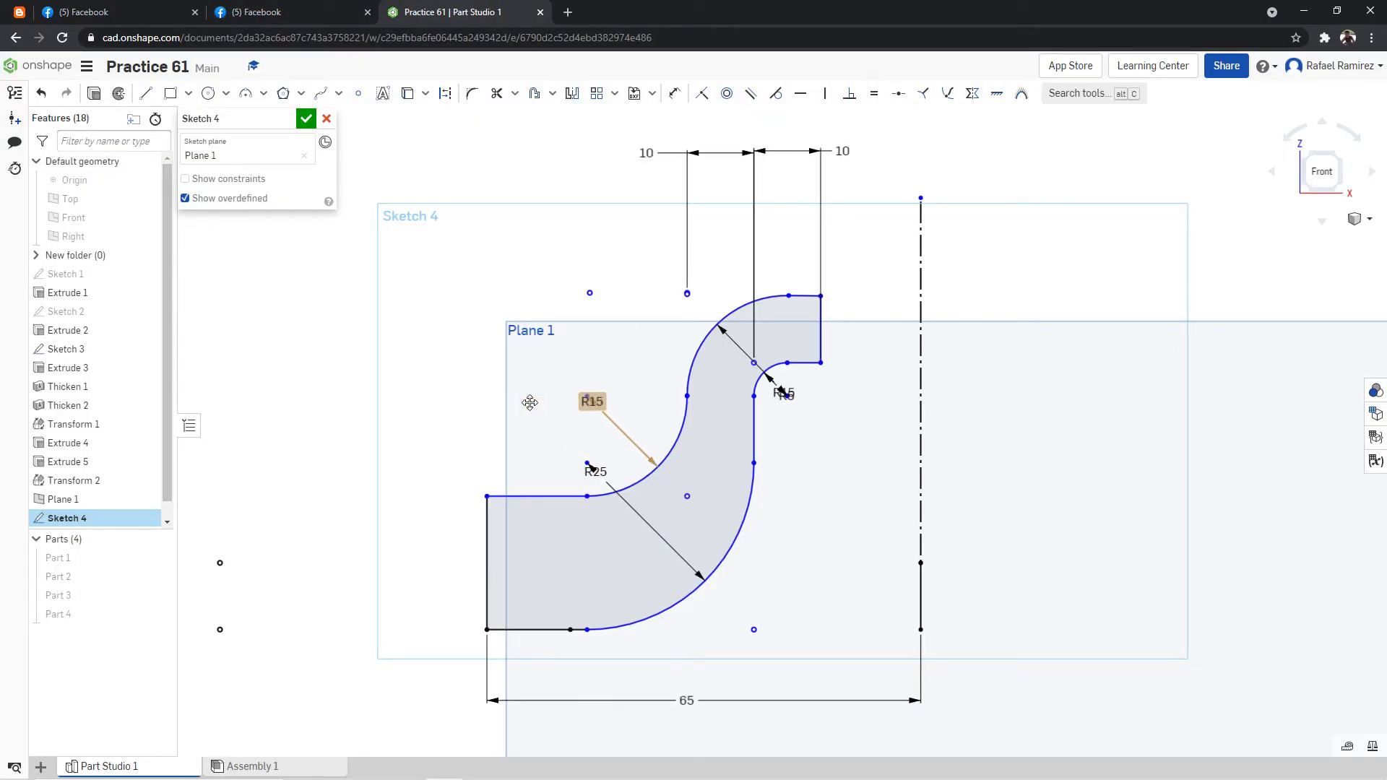
key(ctrl+z)
key(ctrl+z)
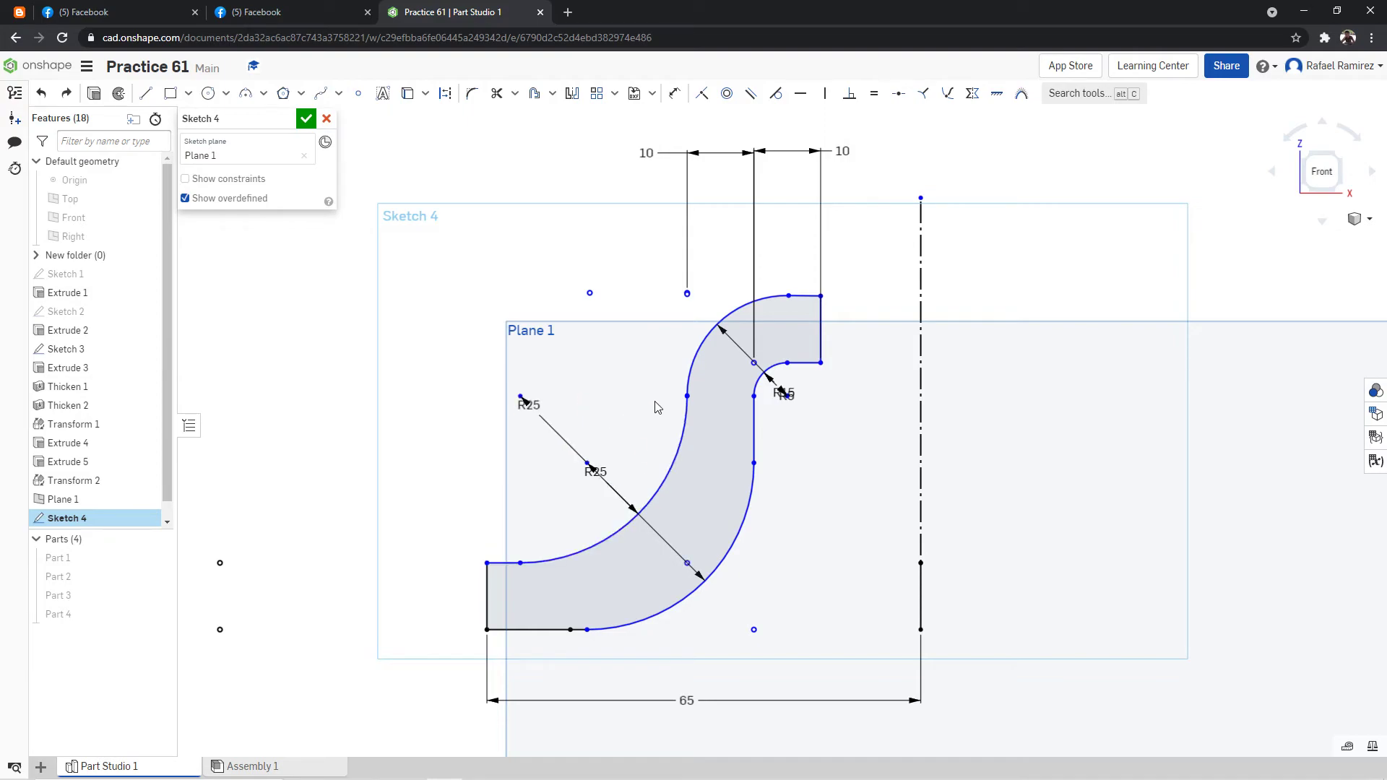
Fillet the concave corner above the R25 bend with a 15 mm radius and move its label clear of the R25 dimension.
click(472, 93)
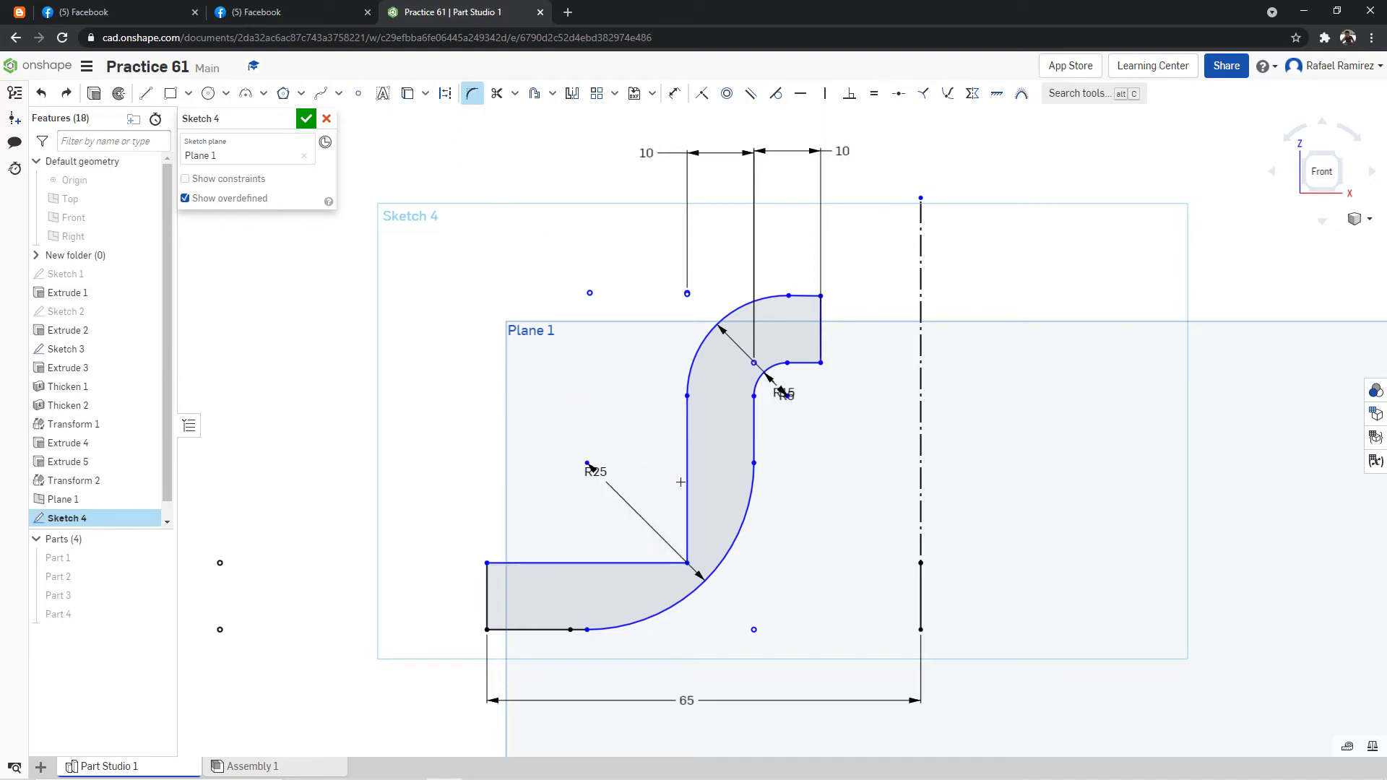
click(687, 563)
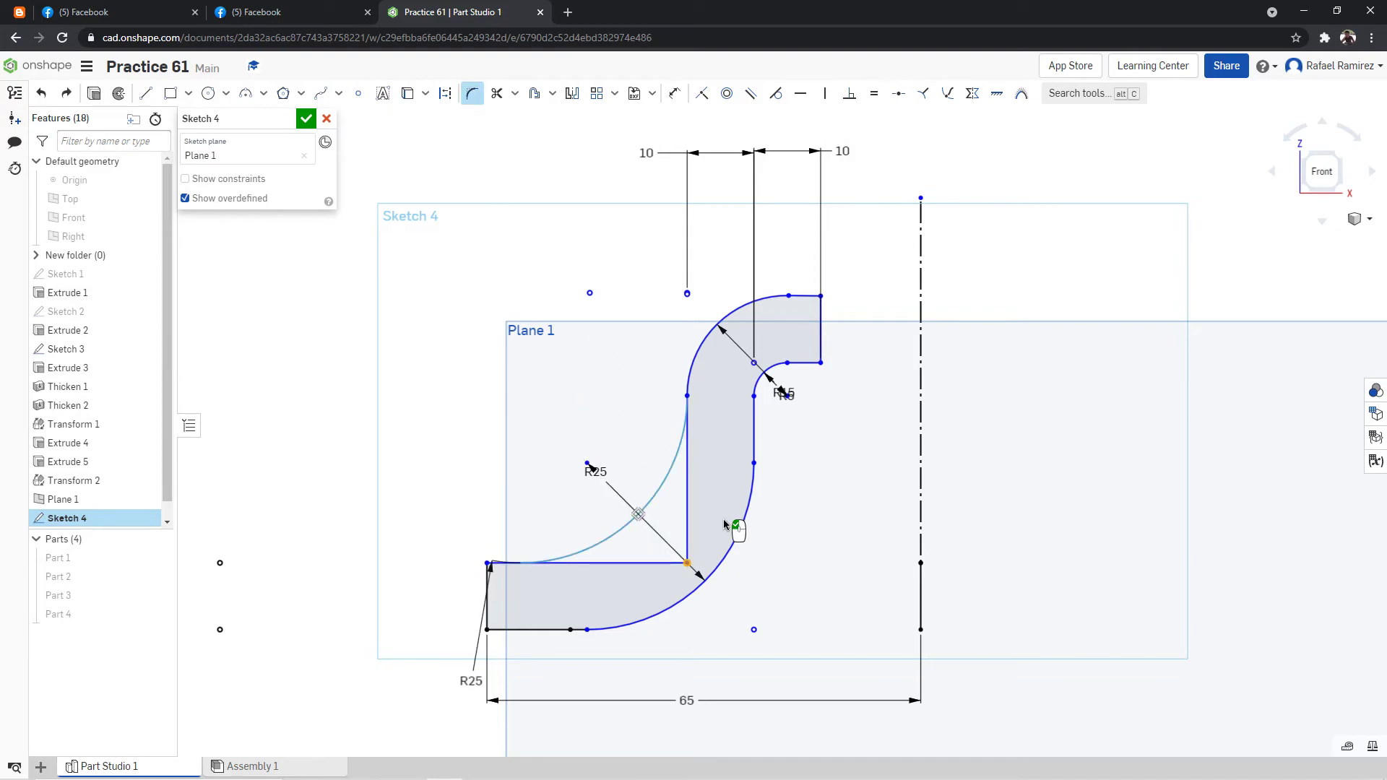
double_click(471, 680)
text(15)
key(Return)
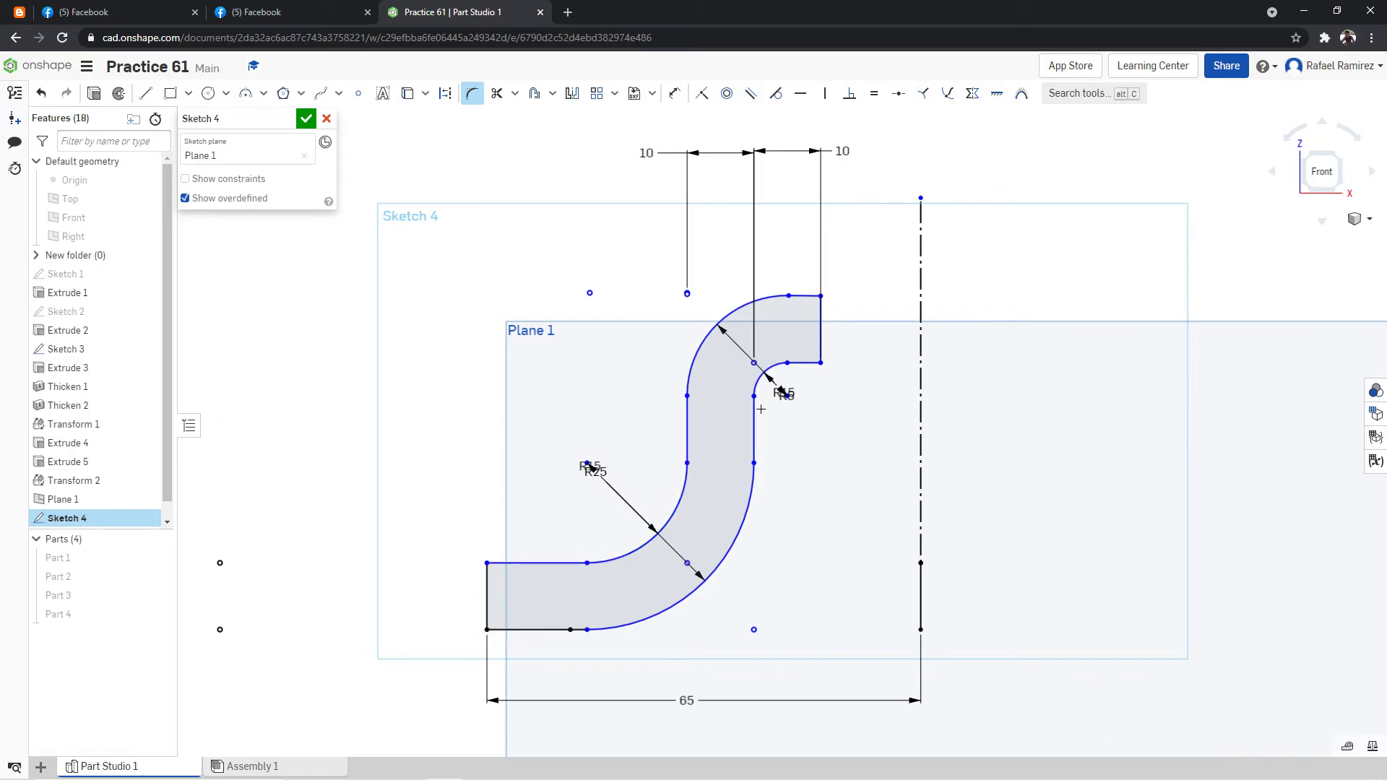
drag(591, 466, 625, 404)
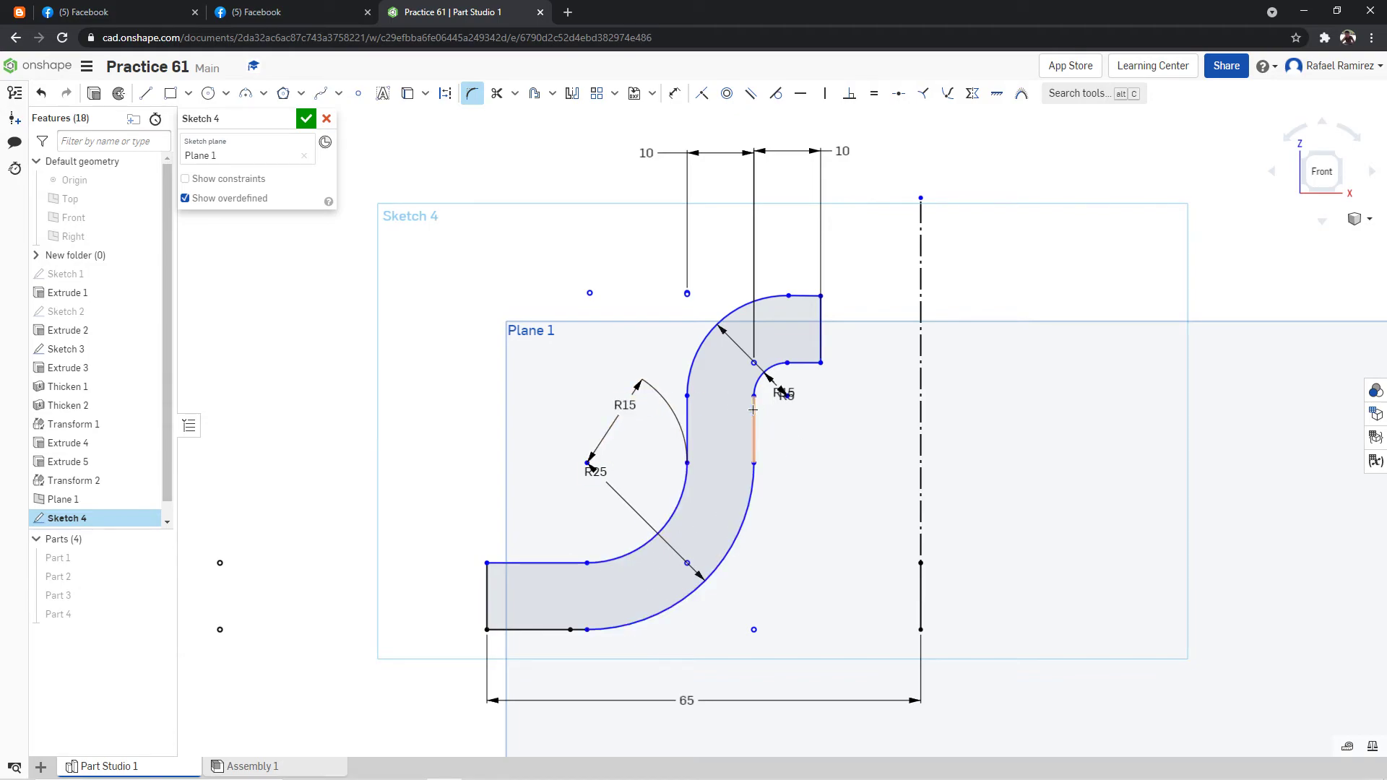
Apply tangent constraints between the arm profile's arcs and their adjoining straight lines.
click(776, 94)
click(791, 296)
click(774, 297)
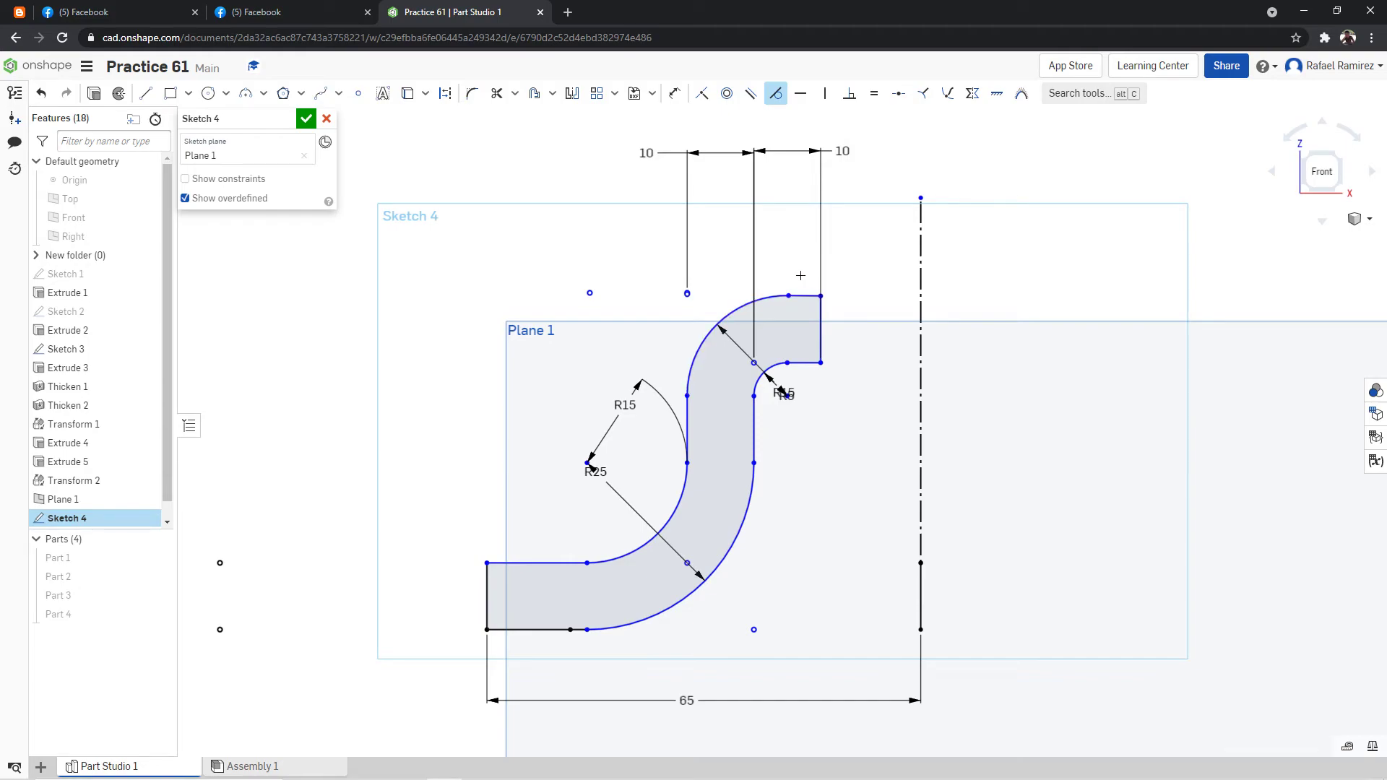
click(685, 419)
click(683, 485)
click(575, 563)
click(635, 550)
click(608, 627)
click(755, 446)
click(779, 364)
click(800, 364)
scroll(928, 338, down, 2)
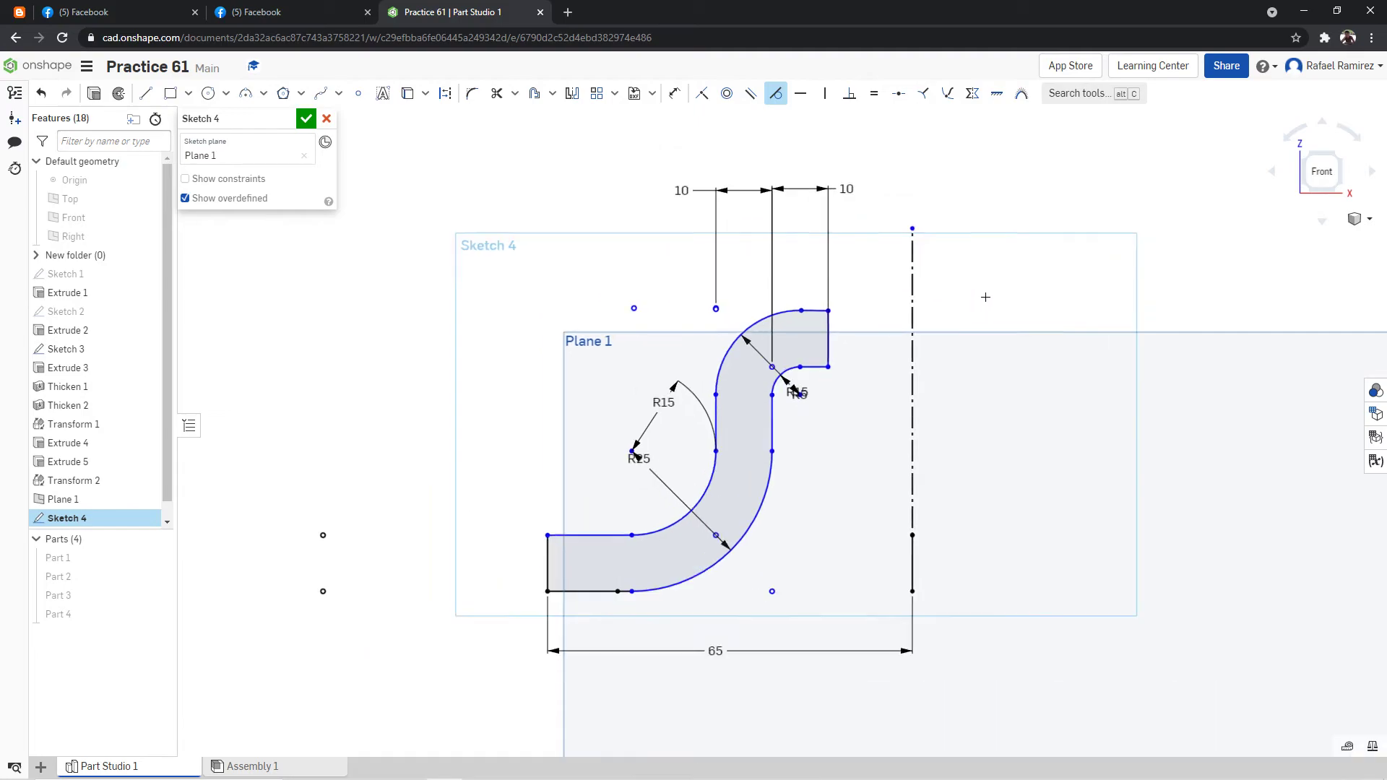
scroll(983, 297, up, 2)
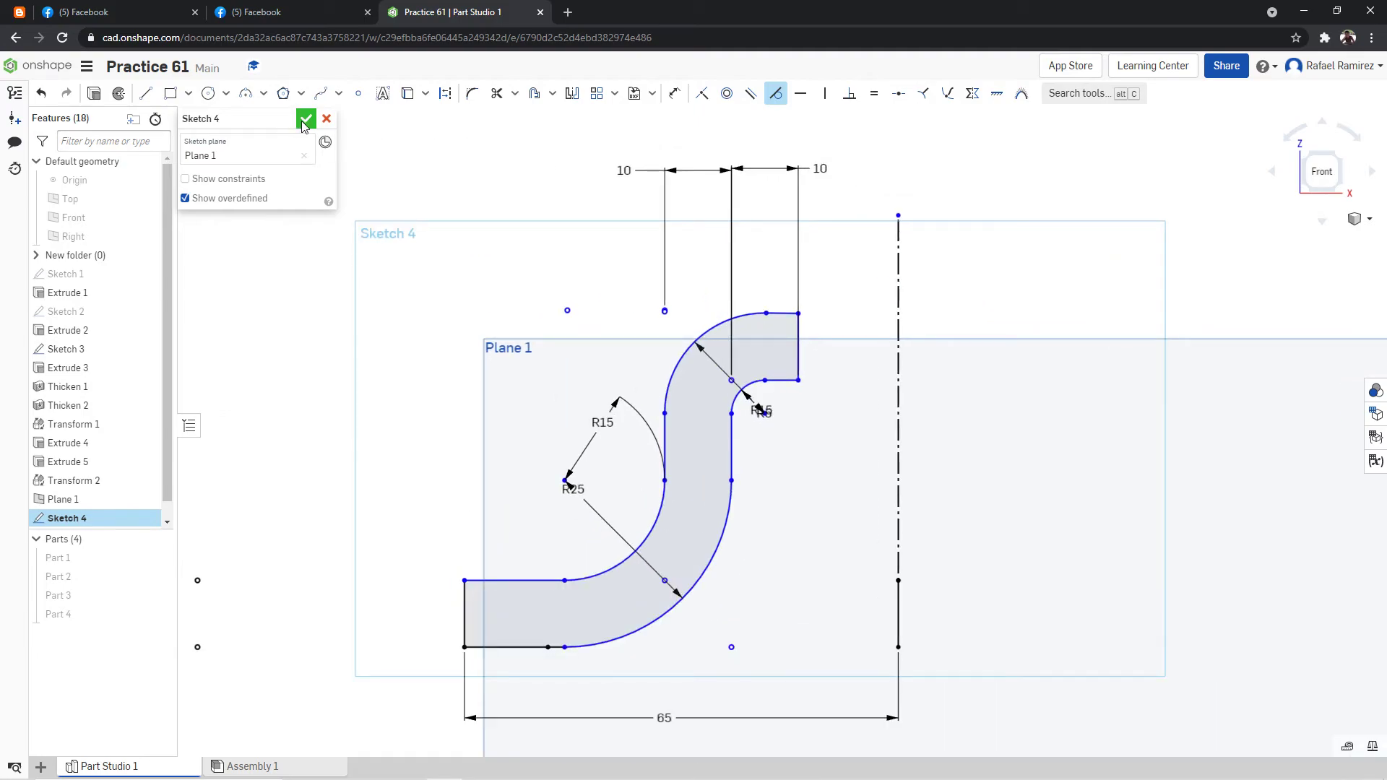
Compare the arm profile with the reference drawing and close Sketch 4.
click(262, 10)
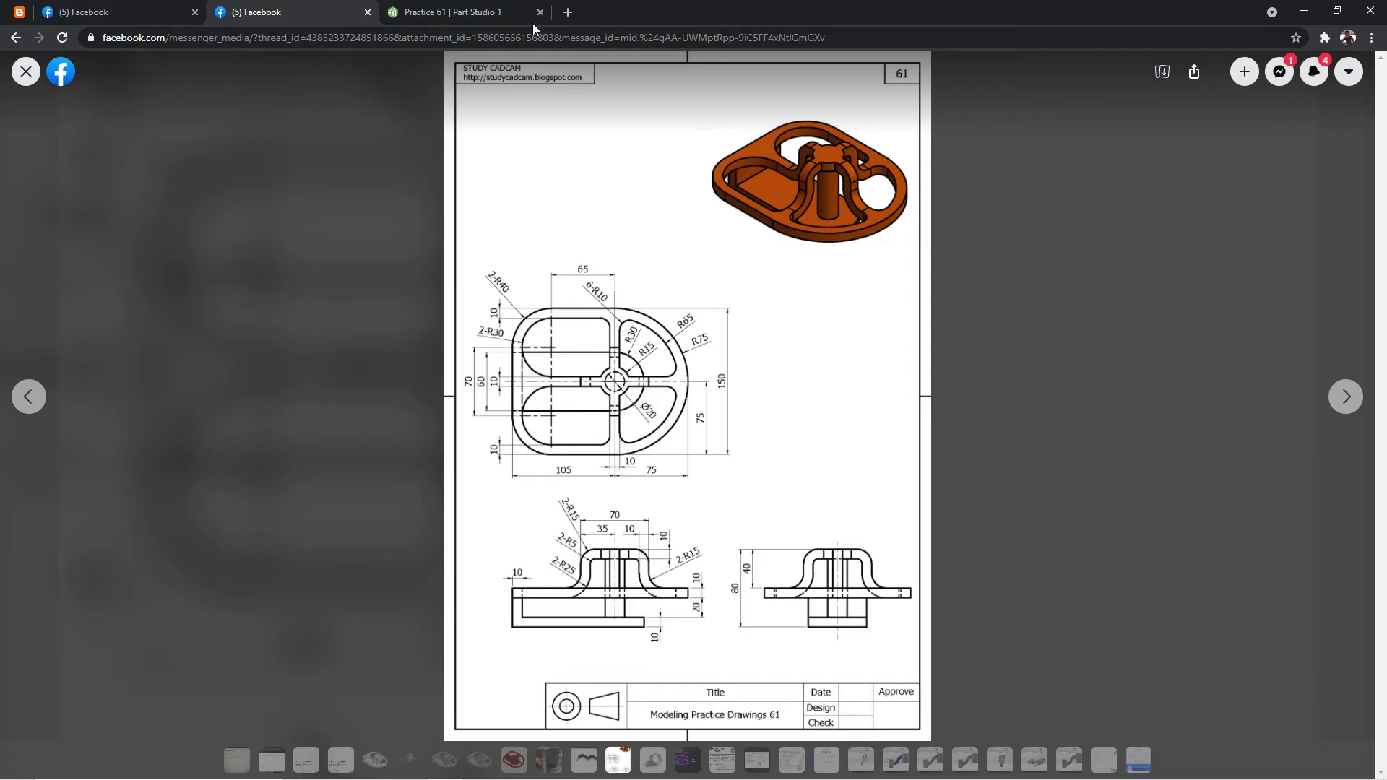
click(500, 10)
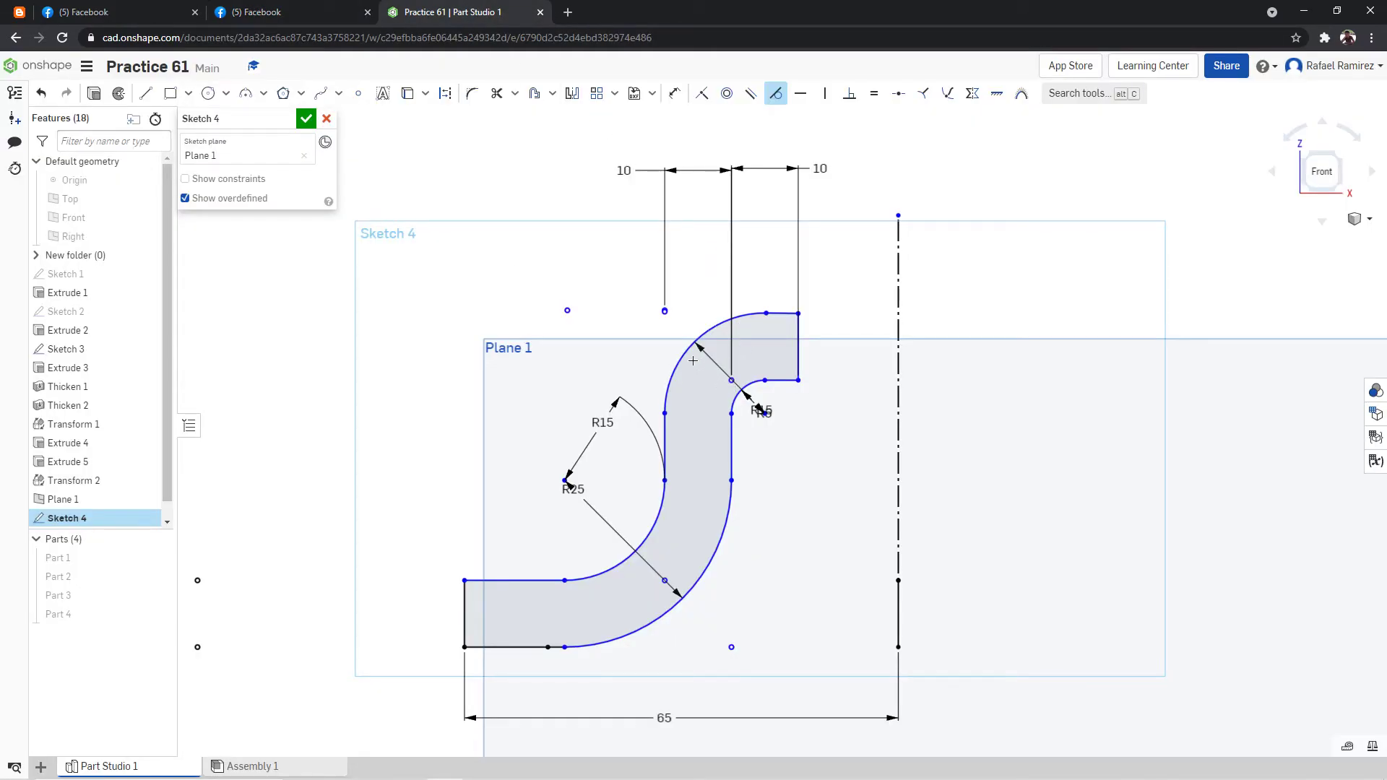
click(327, 120)
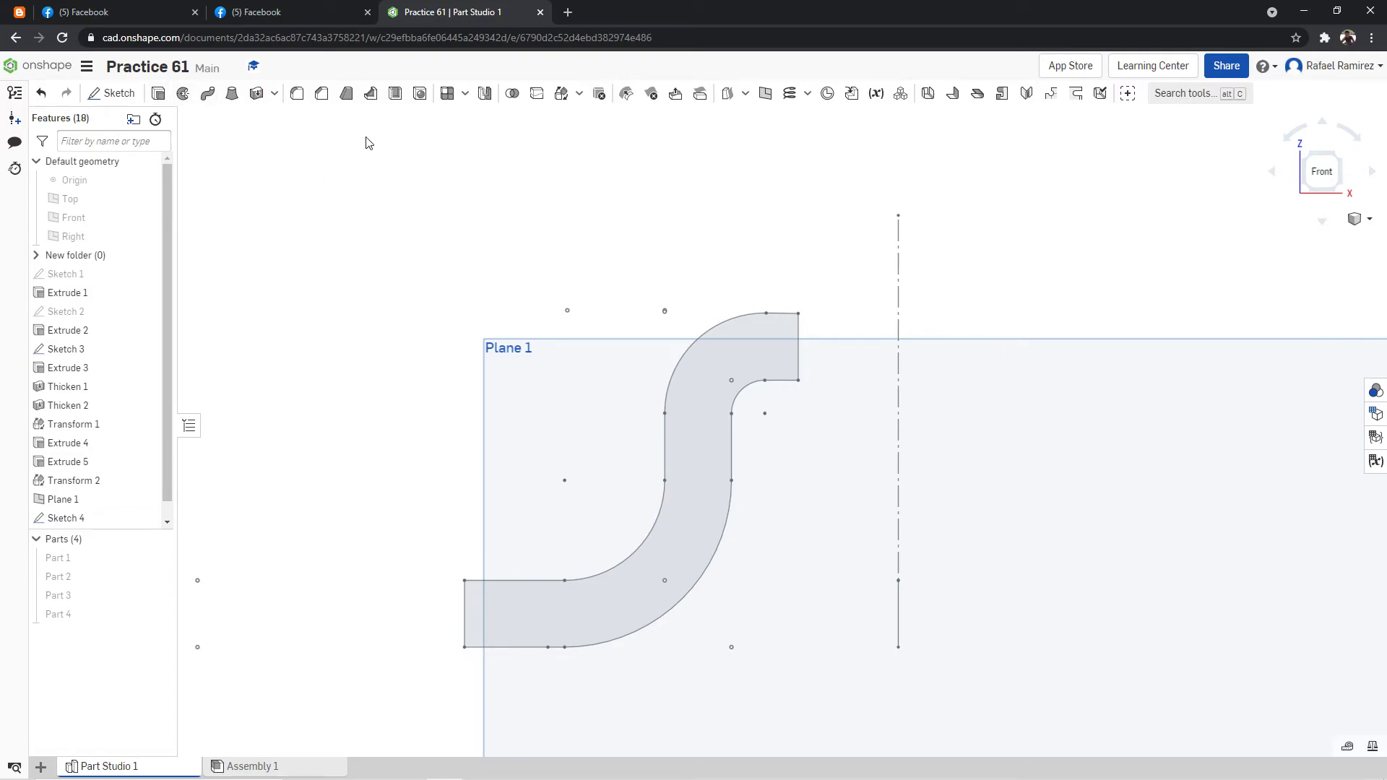
Set up a new solid extrude of the arm profile with a blind depth of 25 mm, viewed from the front.
click(159, 93)
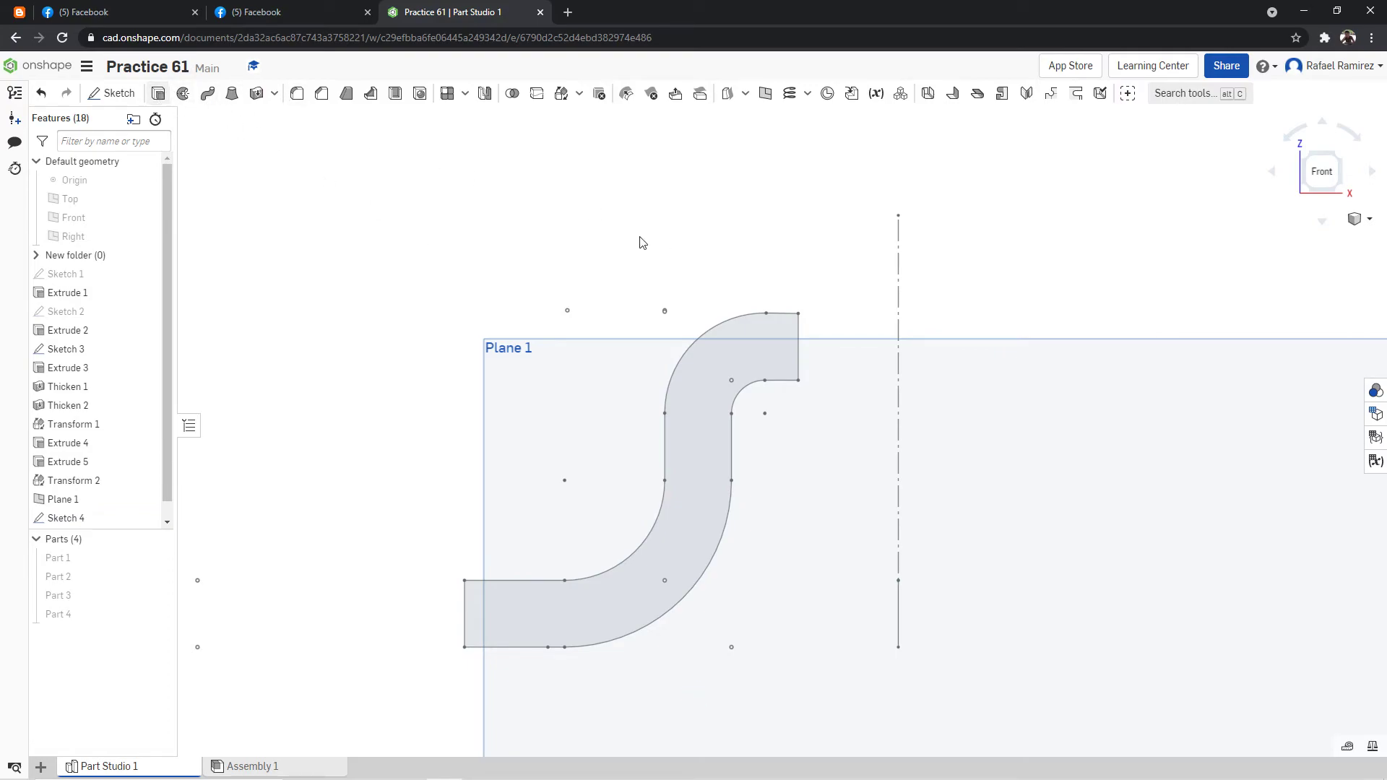
click(764, 354)
right_drag(928, 268, 917, 312)
click(1318, 181)
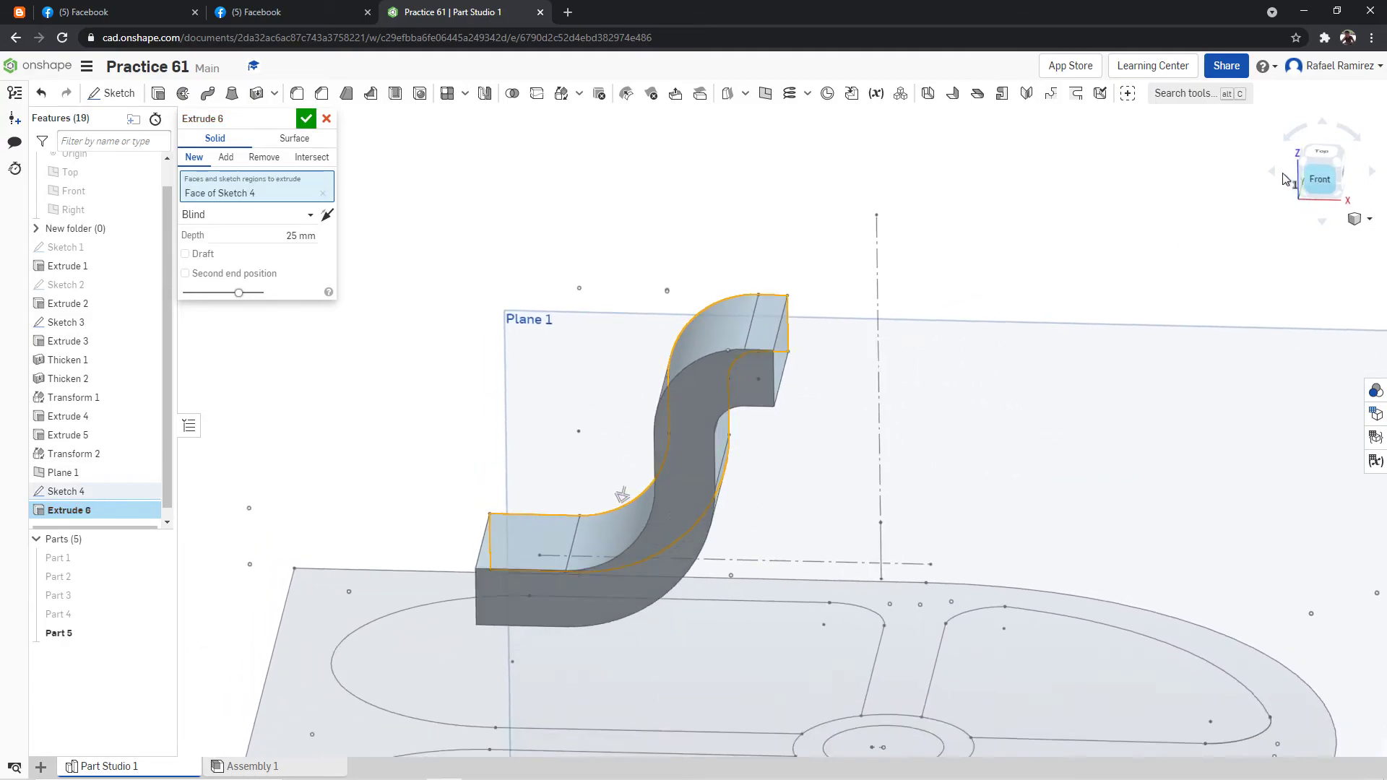
Show Parts 1 to 4 around the arm extrusion preview, hide Sketch 3 and check the reference drawing.
click(159, 558)
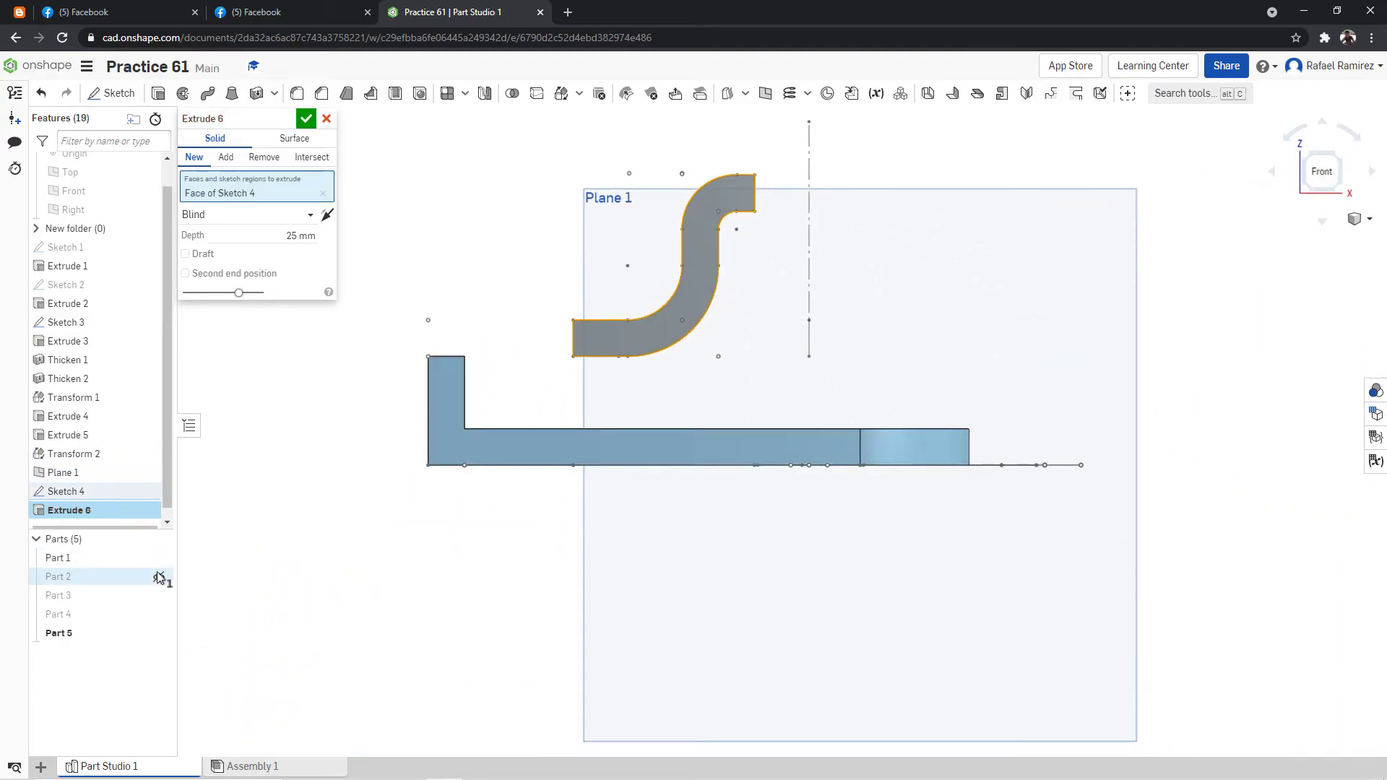
click(160, 576)
click(160, 596)
click(160, 614)
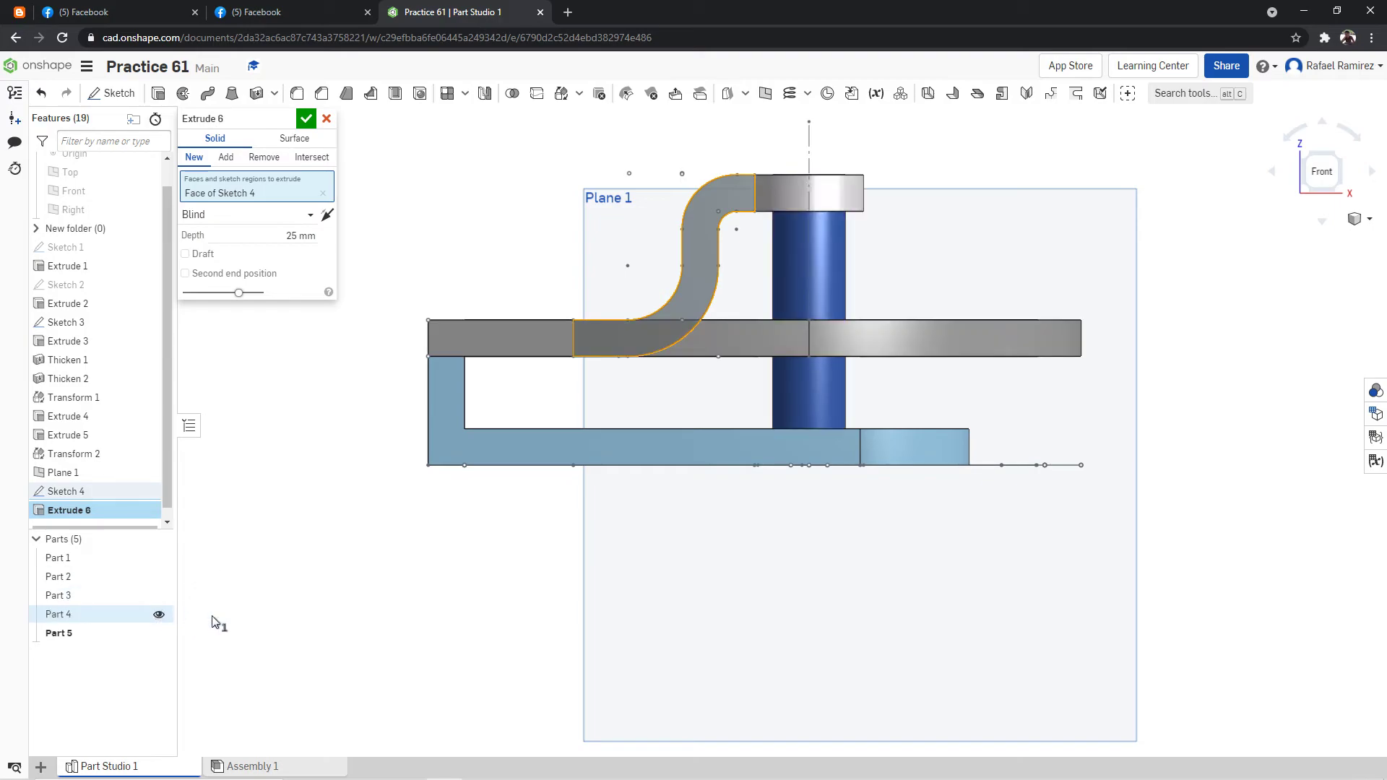
right_click(1080, 195)
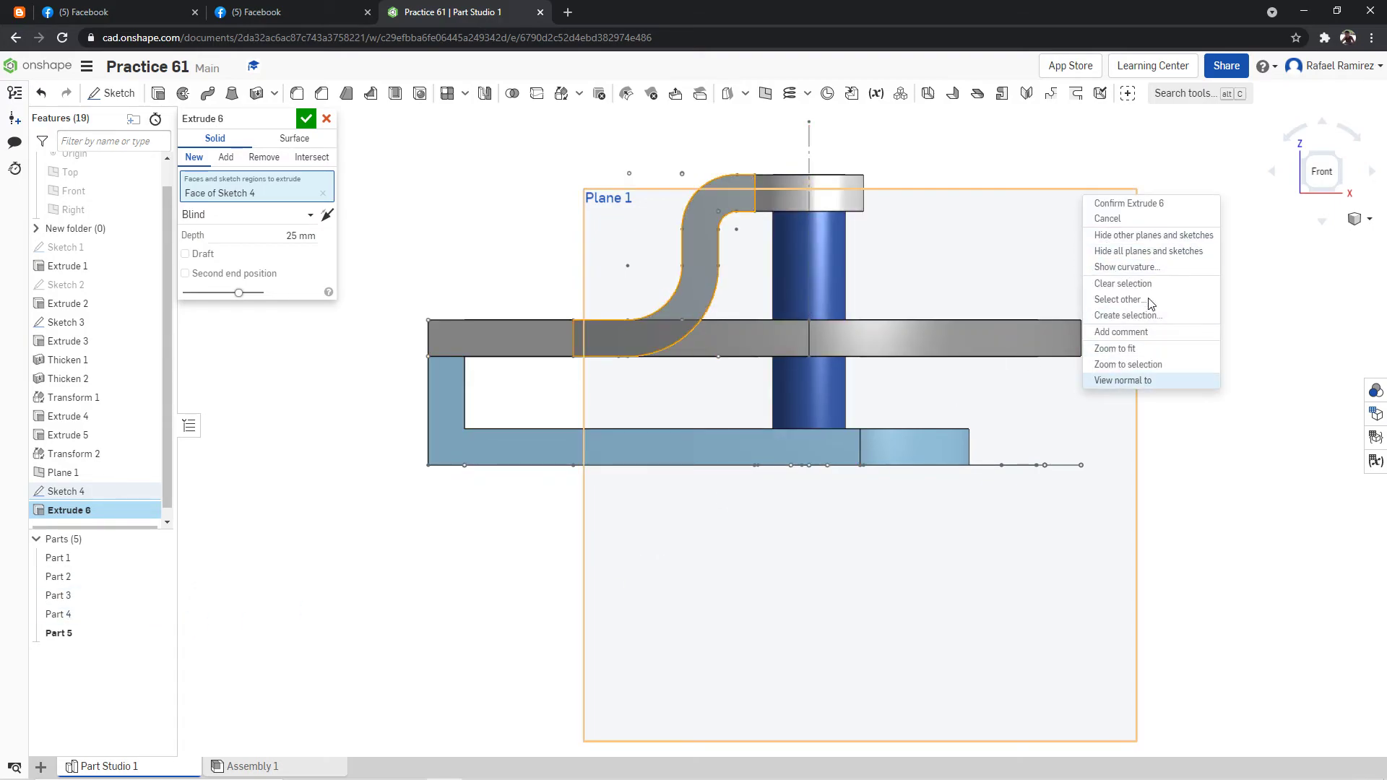
click(292, 4)
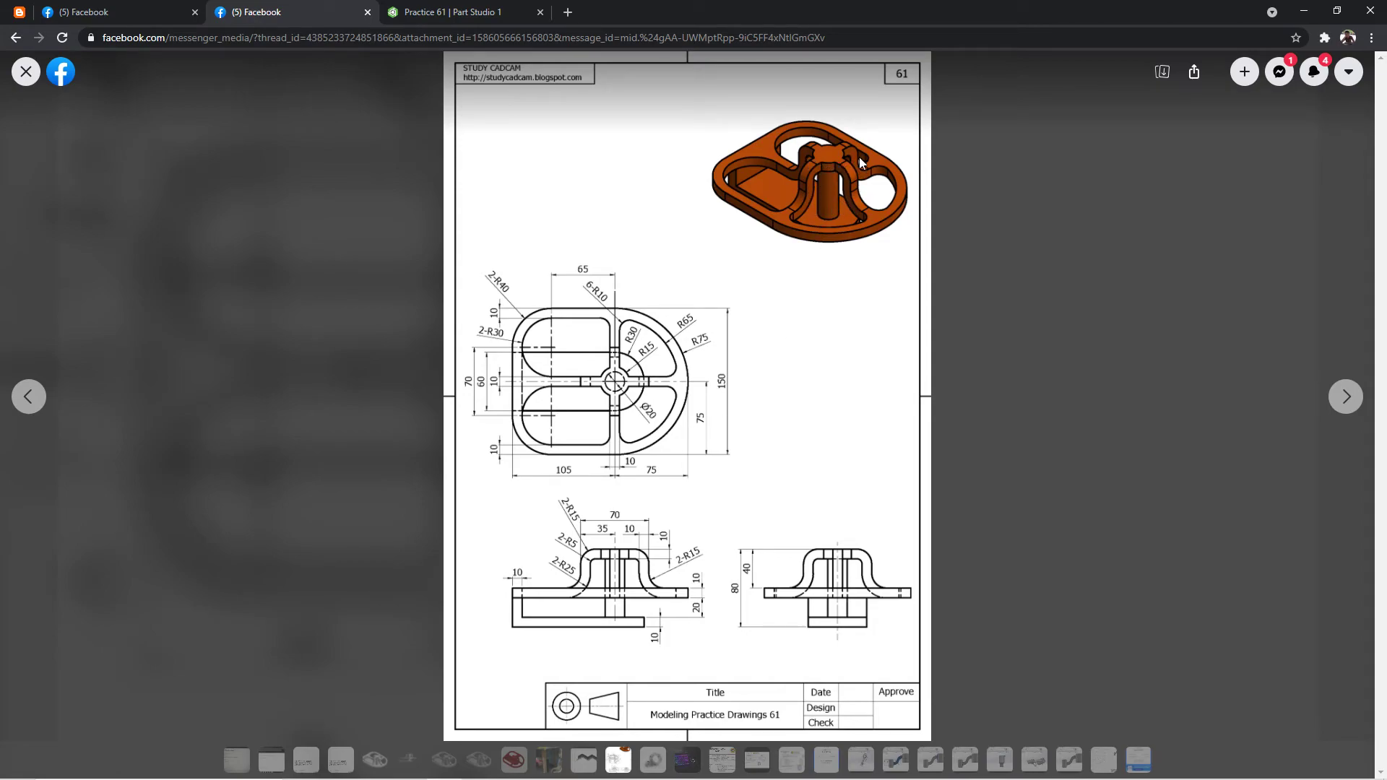
click(442, 11)
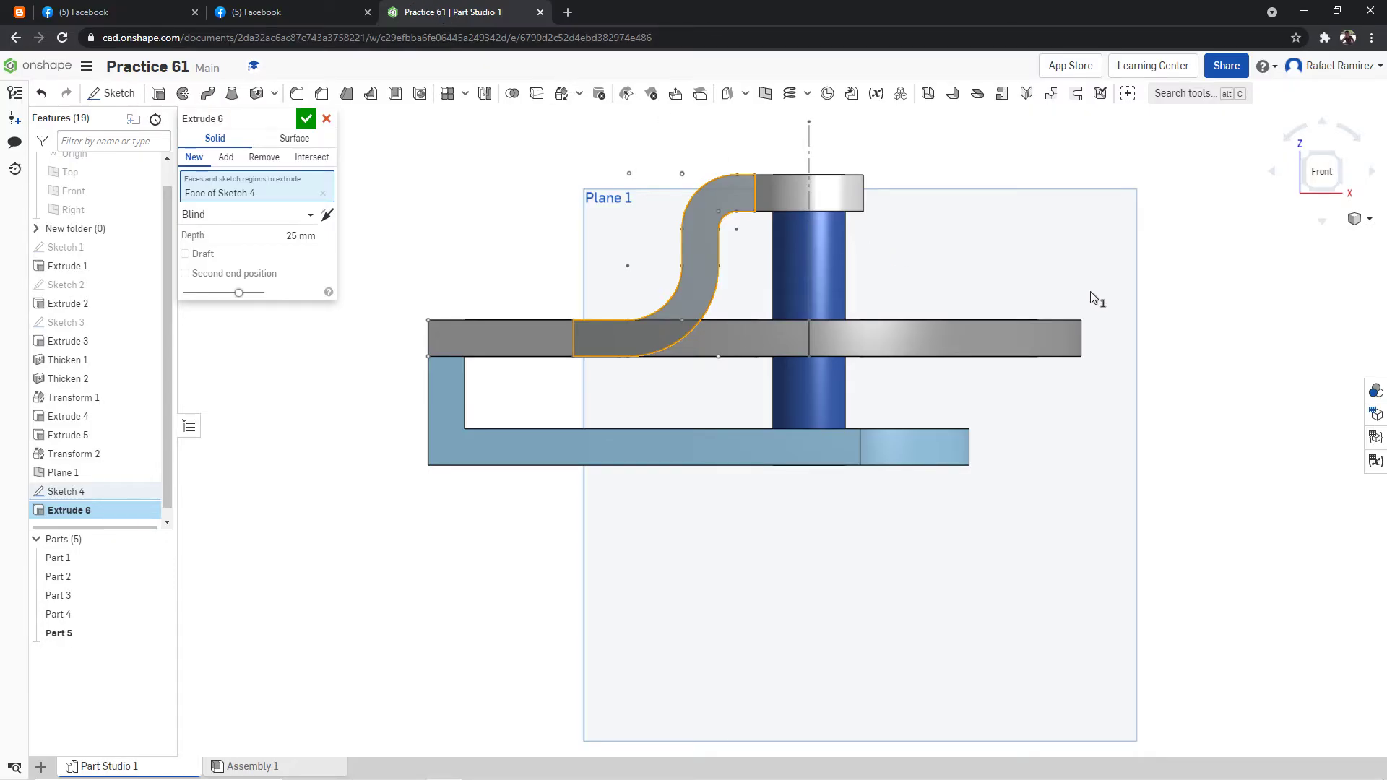
Examine the arm preview beside the central post and compare its width with the reference drawing.
right_click(1184, 286)
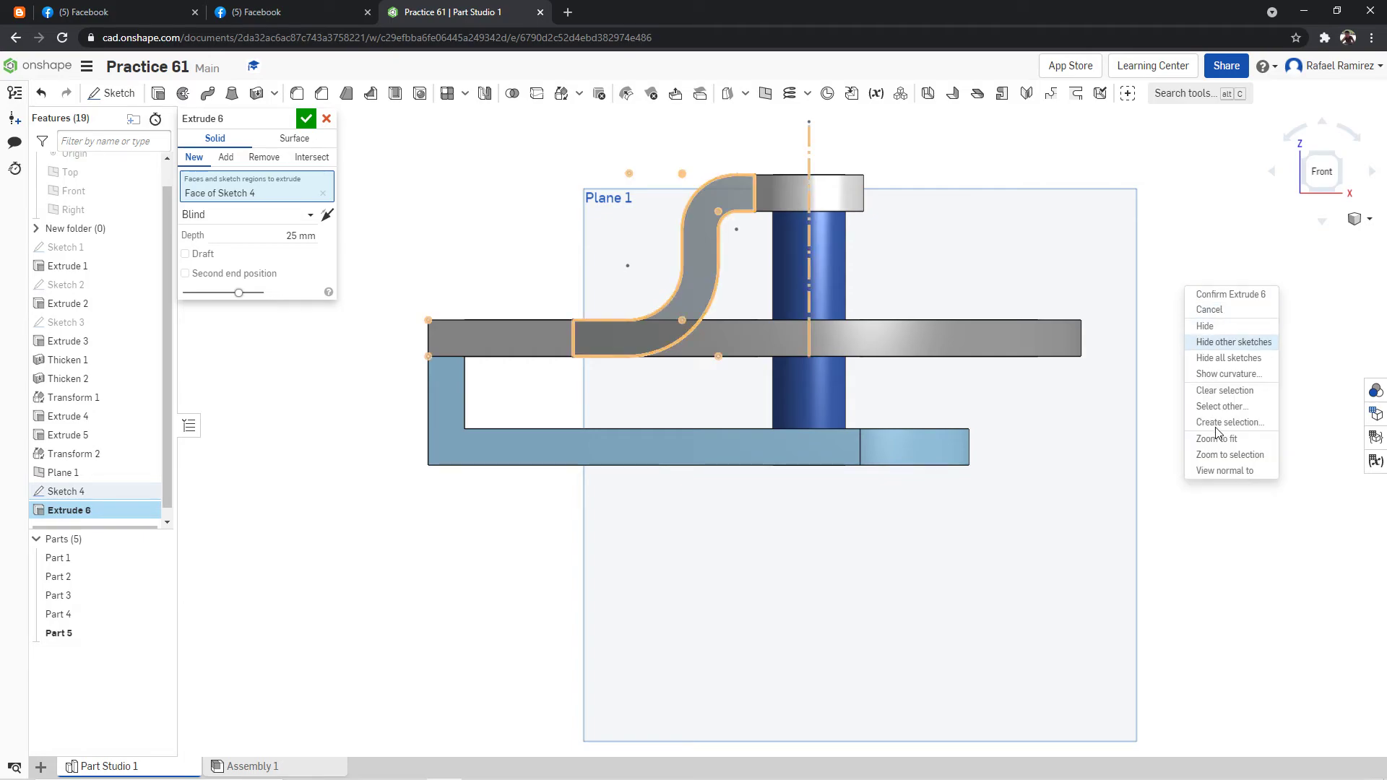
click(1216, 440)
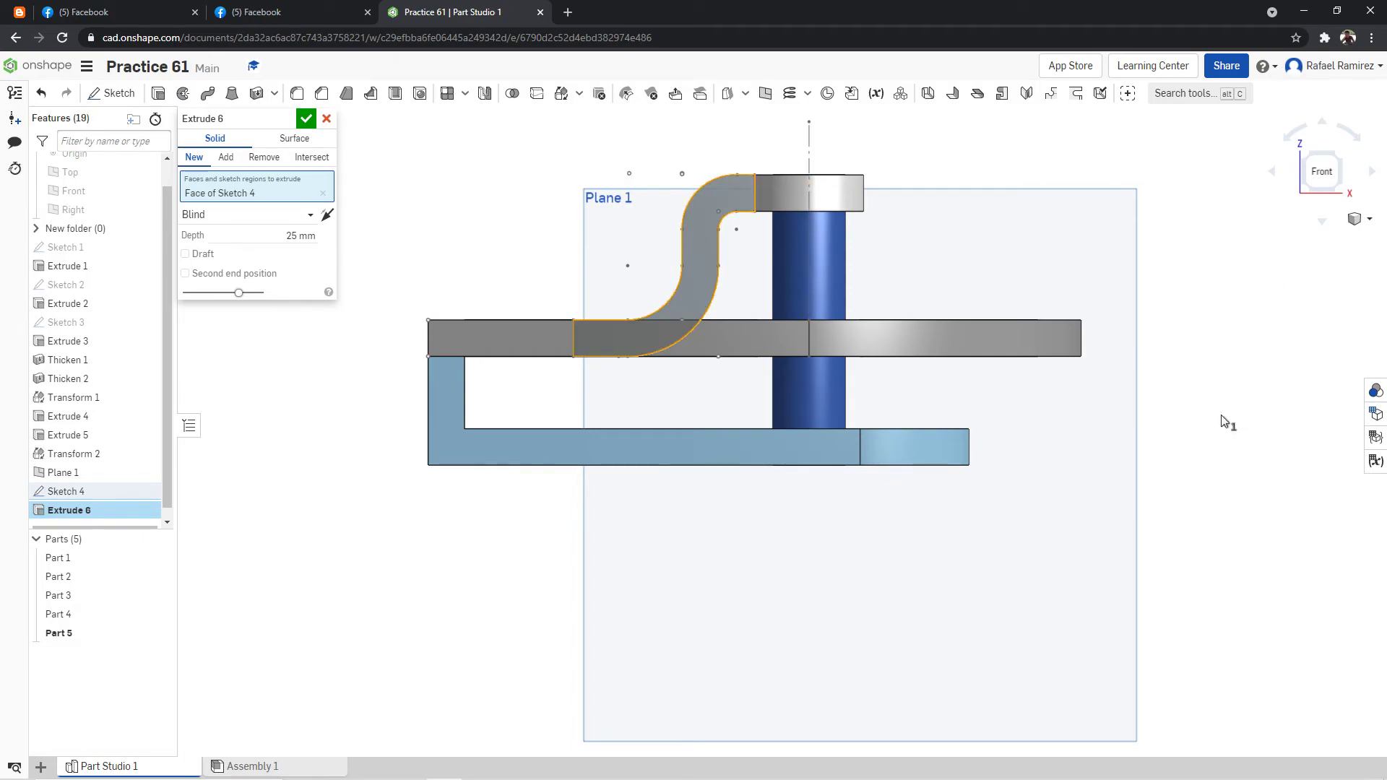
right_click(1316, 292)
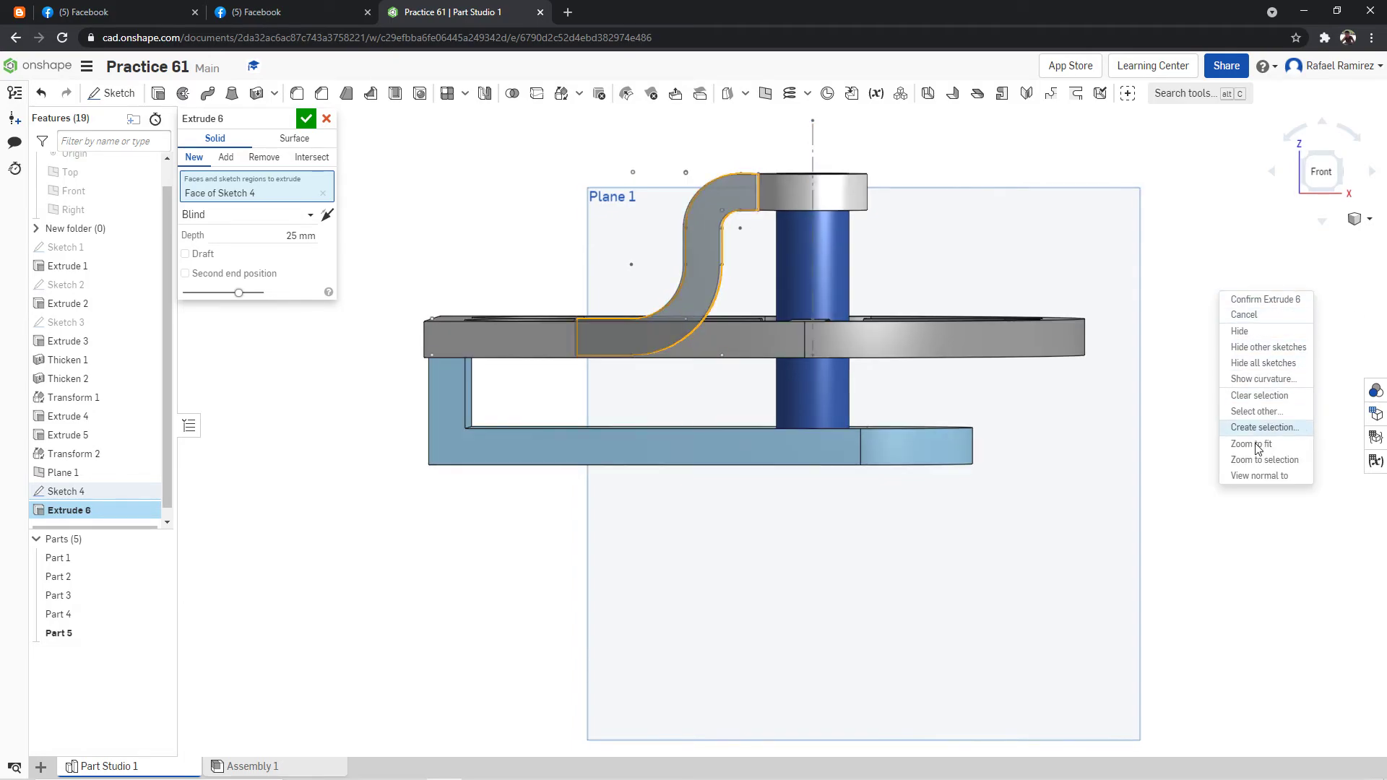
click(1201, 291)
right_drag(1190, 260, 1191, 291)
scroll(1098, 161, down, 8)
right_drag(1131, 164, 1130, 175)
scroll(1104, 136, up, 5)
scroll(1011, 126, down, 5)
scroll(960, 176, up, 10)
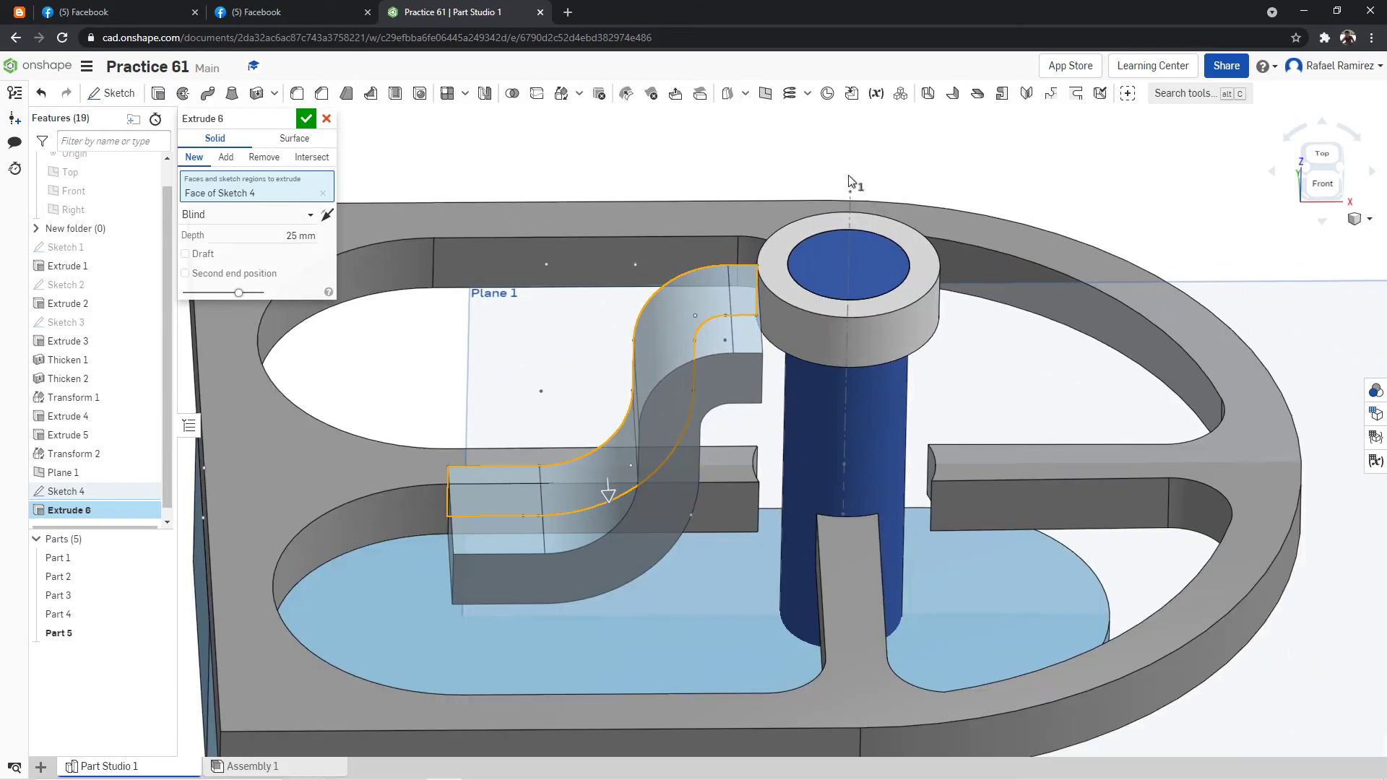
scroll(807, 183, down, 5)
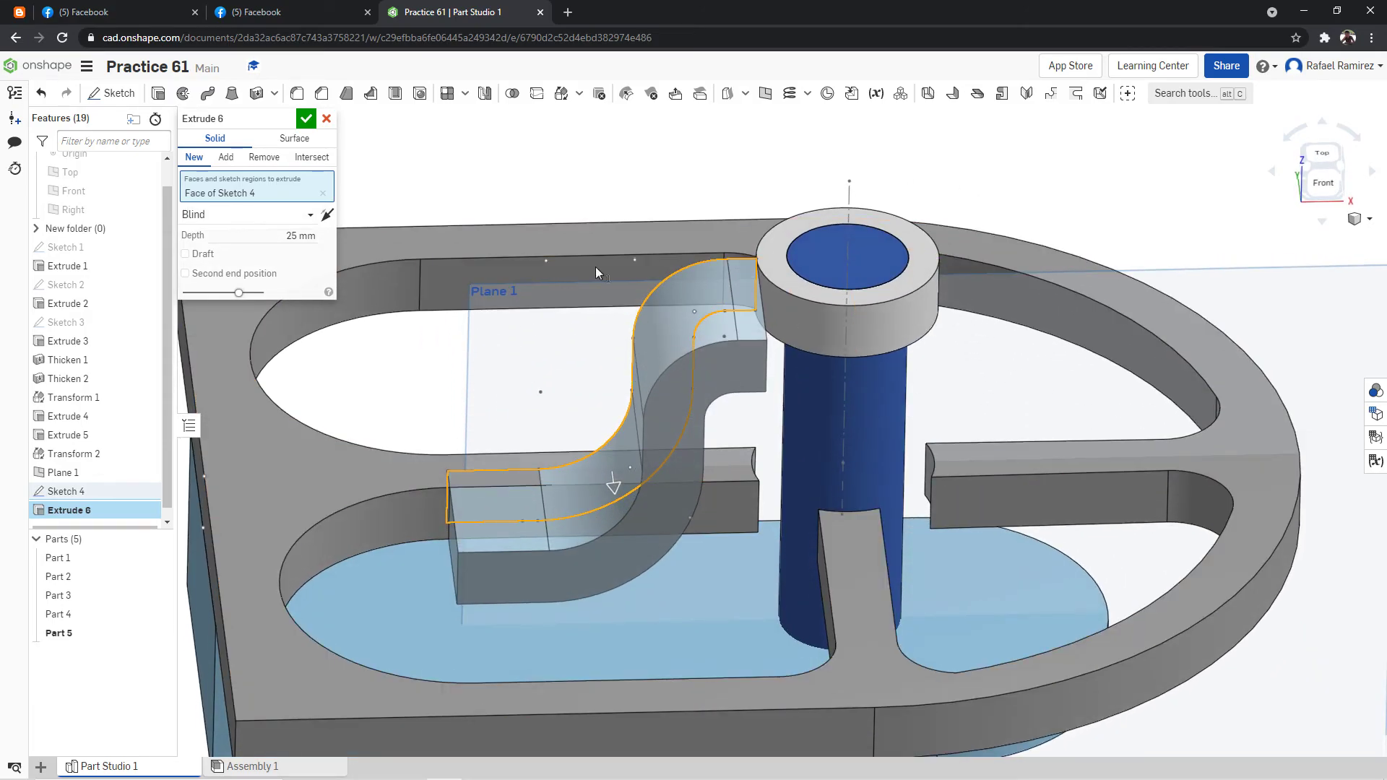
click(332, 9)
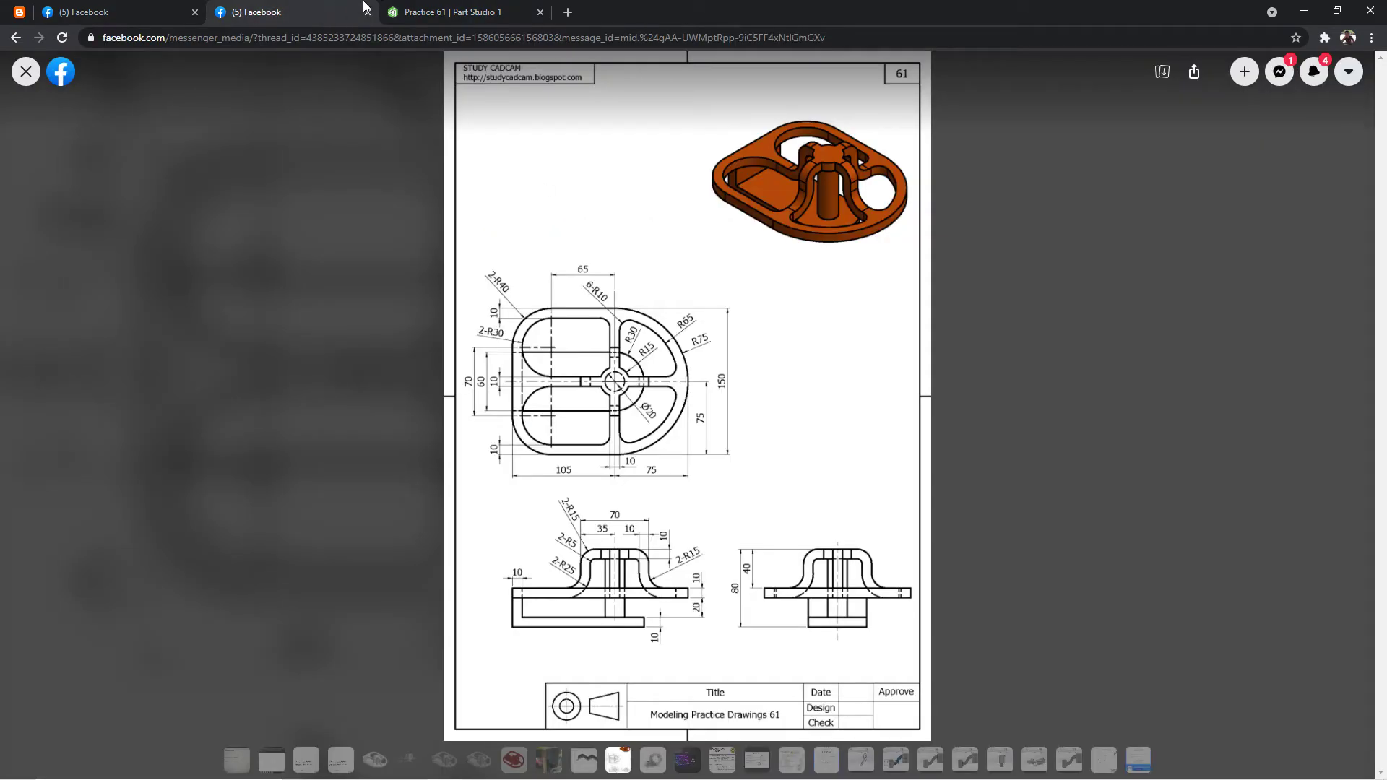
click(410, 10)
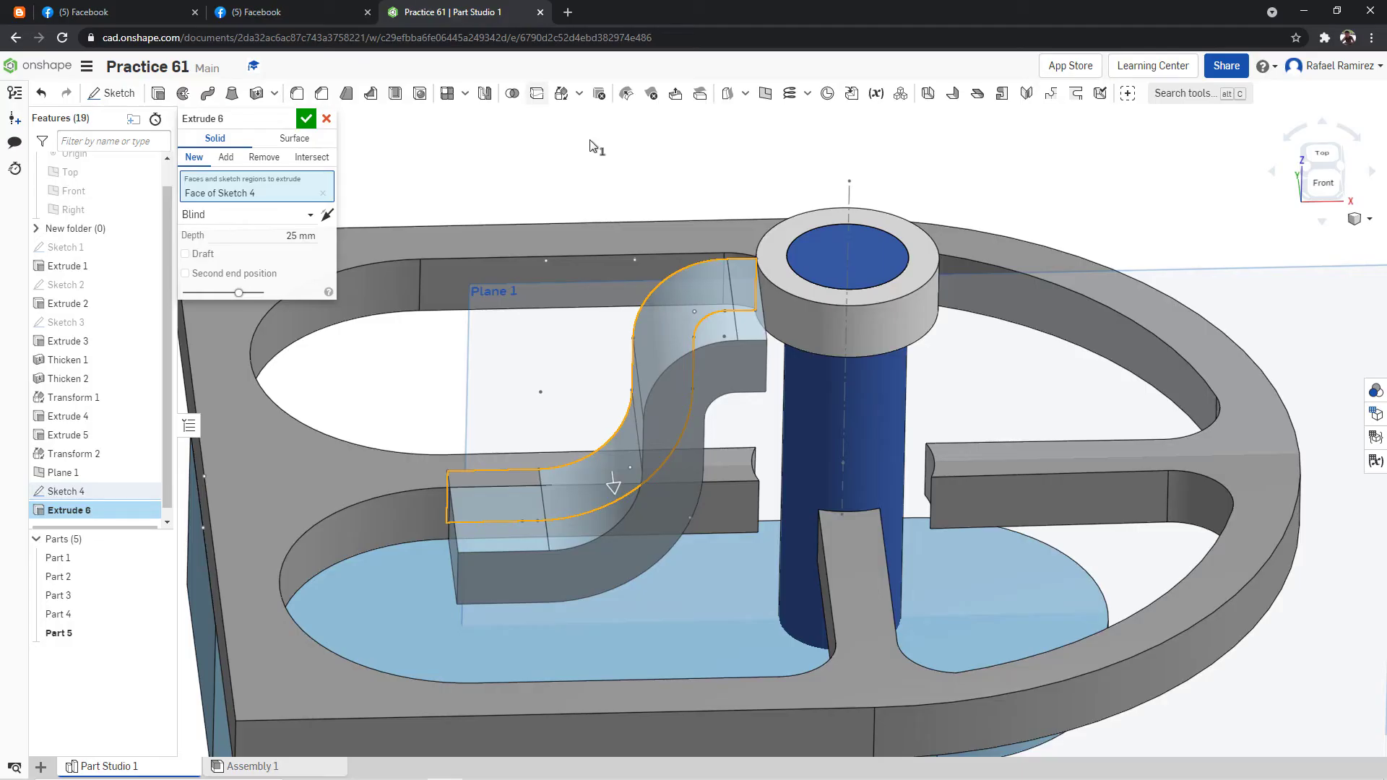
Reverse the arm extrusion's direction and set its blind depth to 5 mm.
click(309, 235)
right_drag(536, 192, 543, 210)
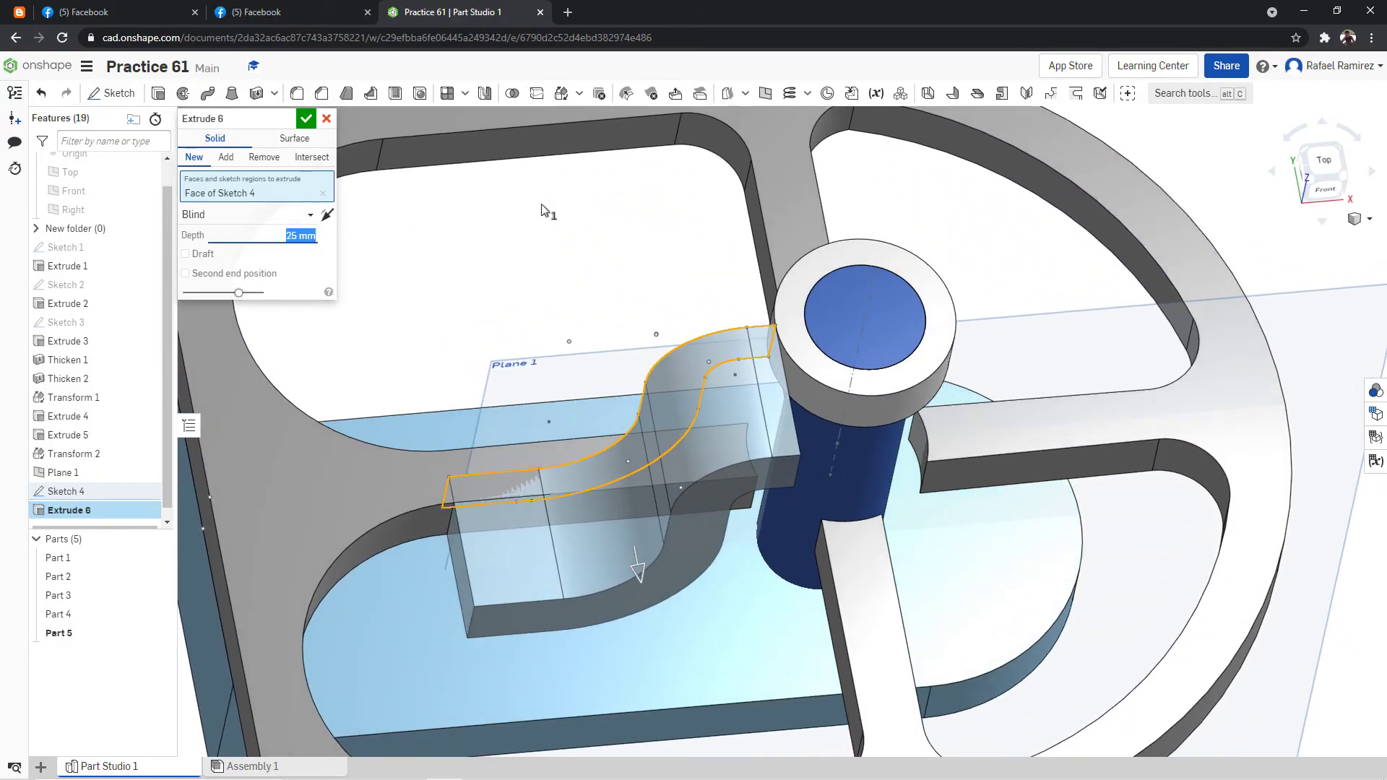
click(326, 218)
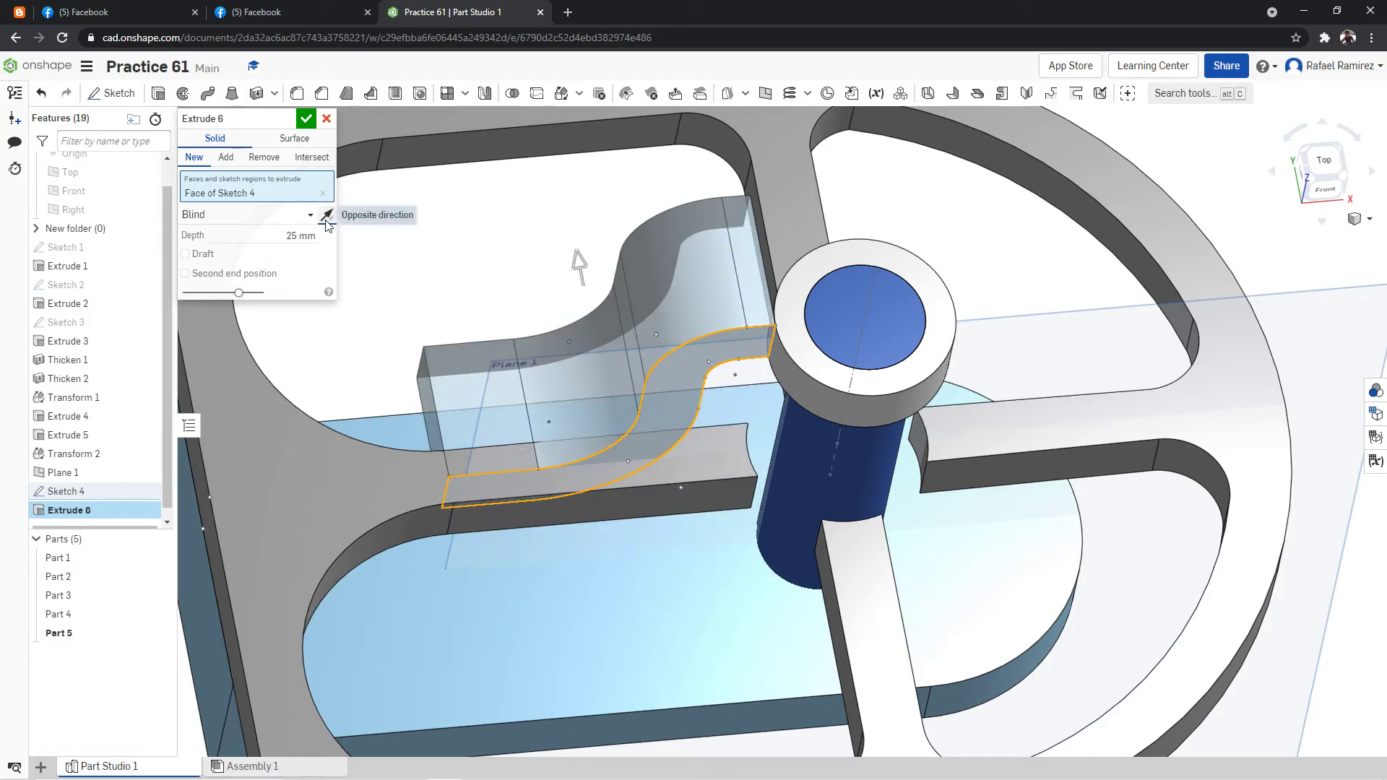
click(310, 234)
text(5)
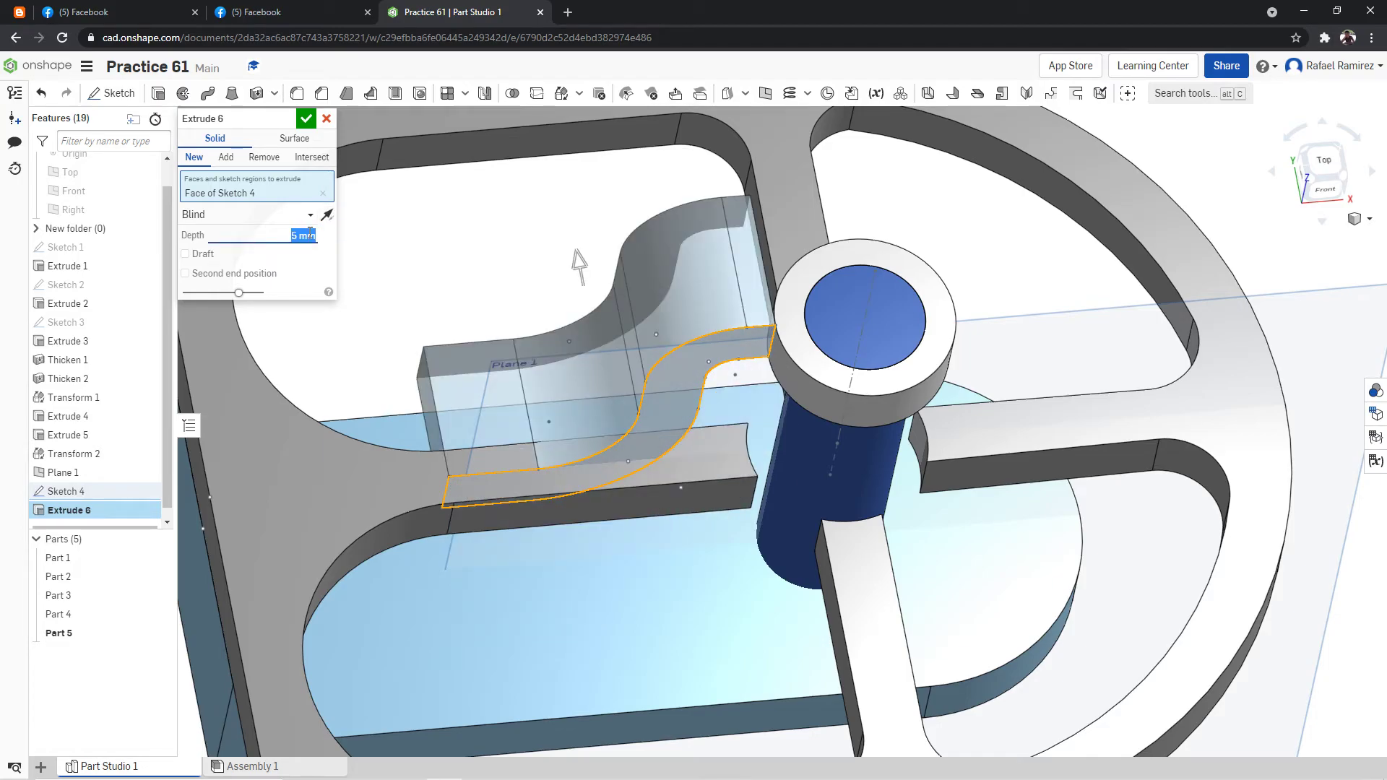
key(Return)
right_drag(479, 265, 514, 297)
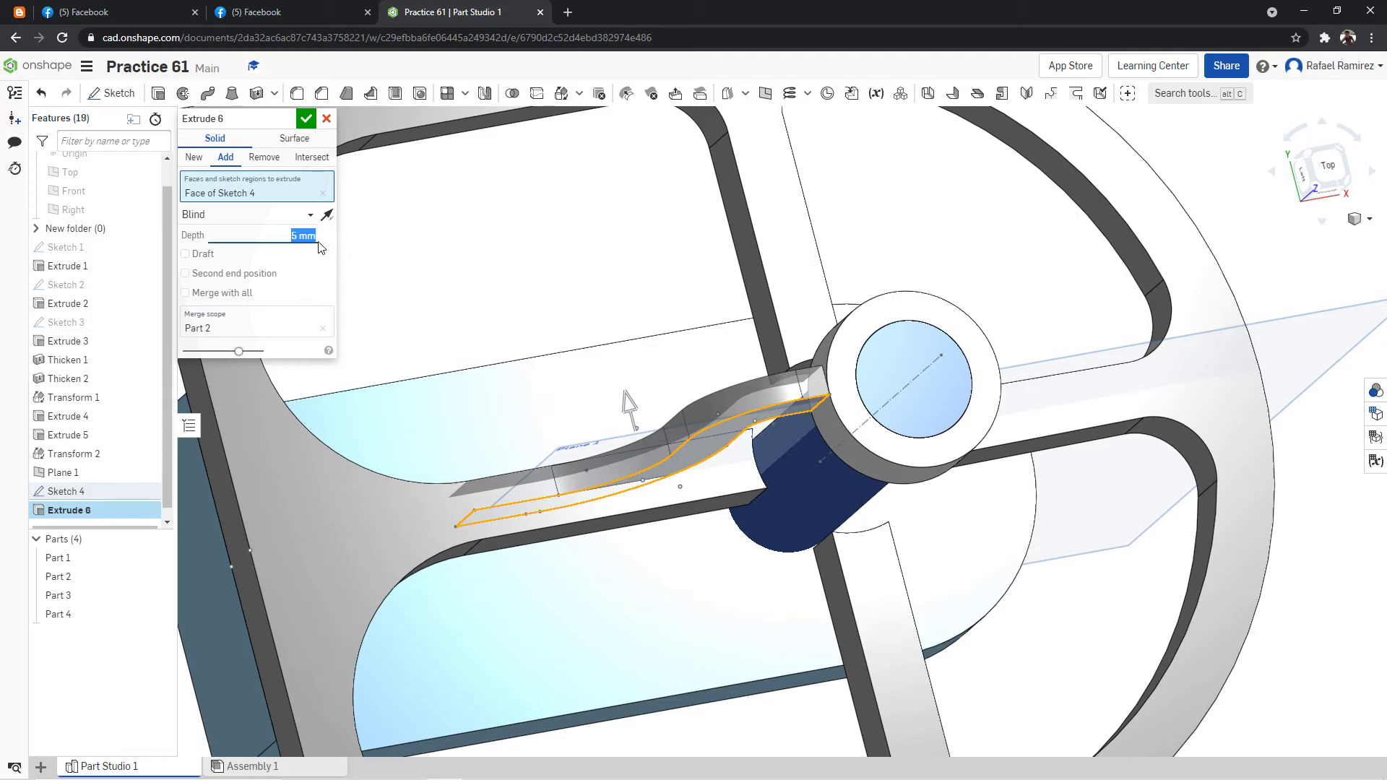
Add a blind second end position of 5 mm, keep the arm as a new part and confirm the extrude.
click(185, 273)
click(291, 310)
text(5)
key(Return)
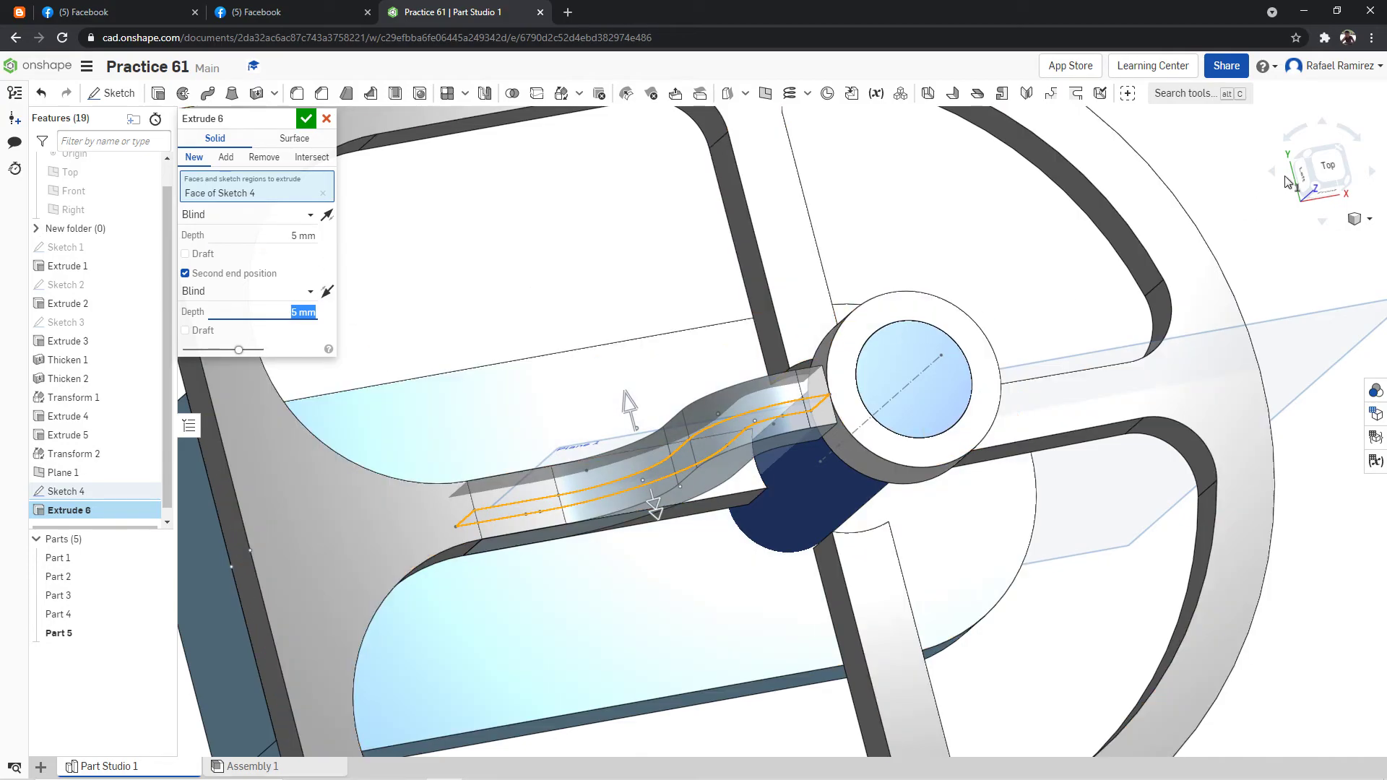
click(1324, 166)
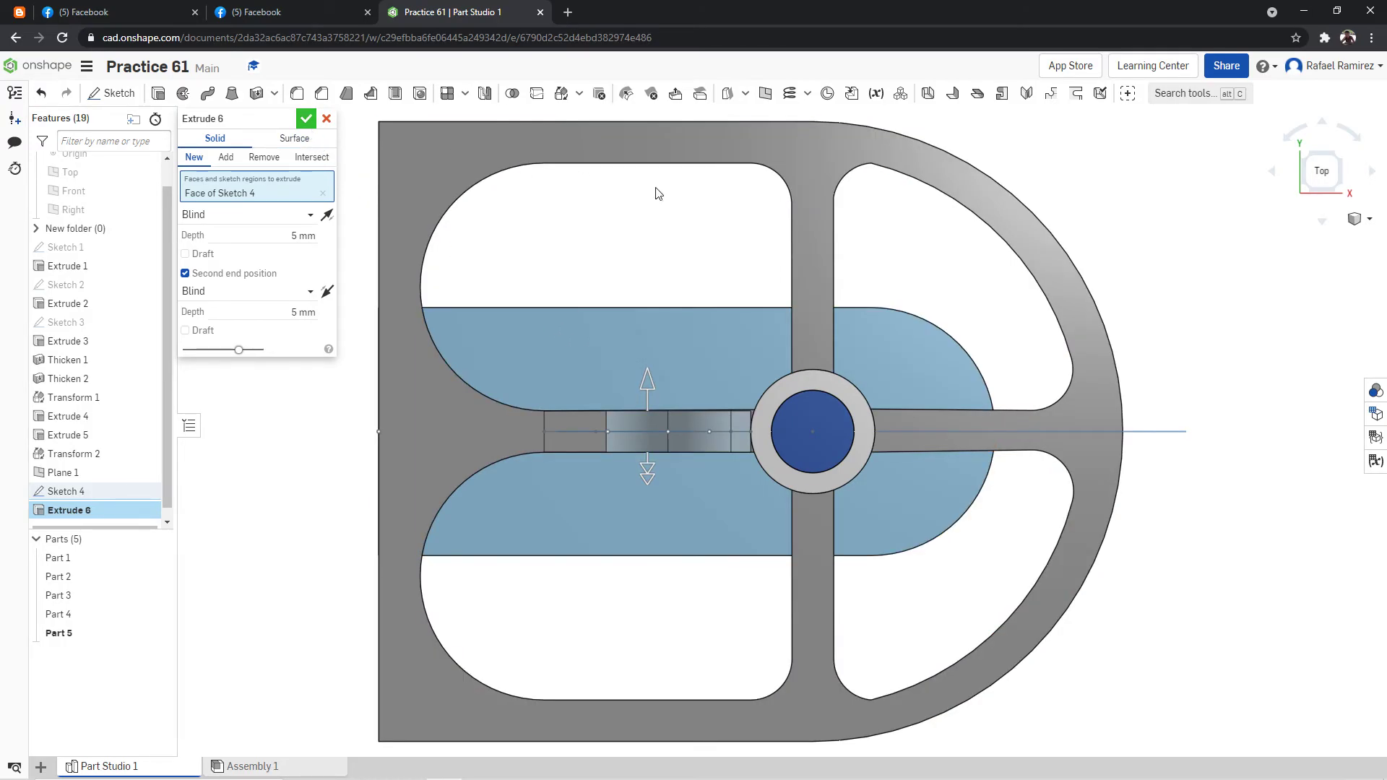
mouse_move(948, 297)
right_down()
mouse_move(955, 226)
mouse_move(943, 241)
mouse_move(968, 311)
mouse_move(929, 319)
mouse_move(949, 300)
right_up()
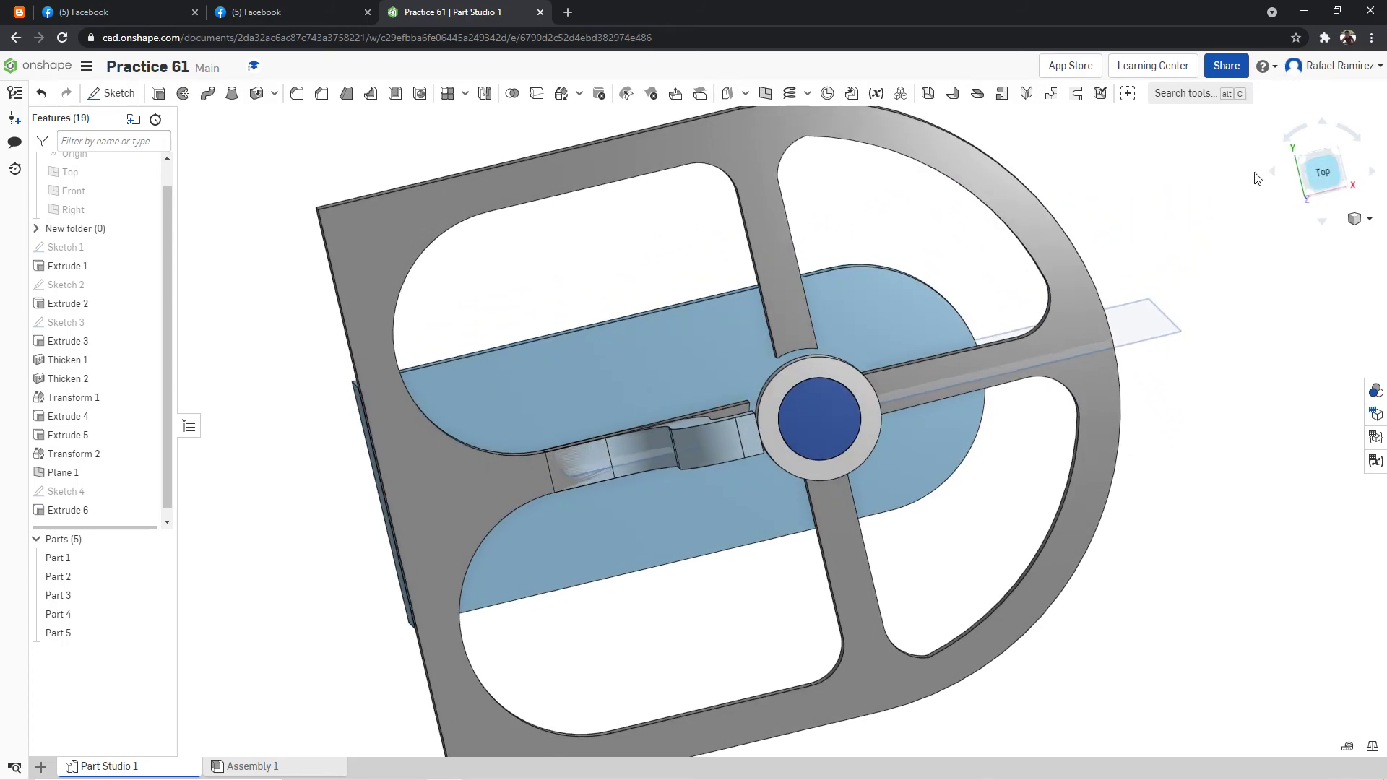
Inspect the extruded arm's position relative to the base frame and collar from the top and front.
scroll(882, 324, up, 3)
right_drag(917, 324, 923, 307)
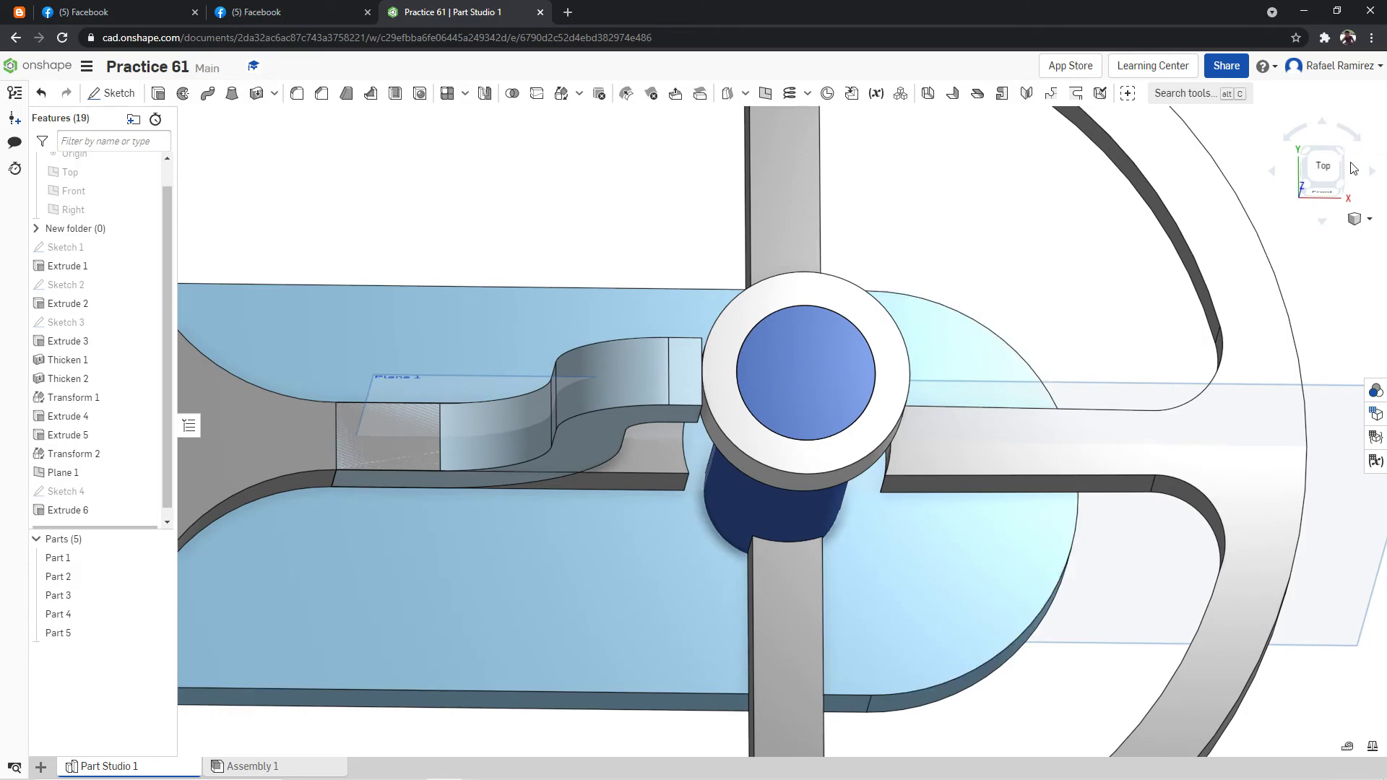
click(1330, 166)
right_drag(948, 264, 947, 222)
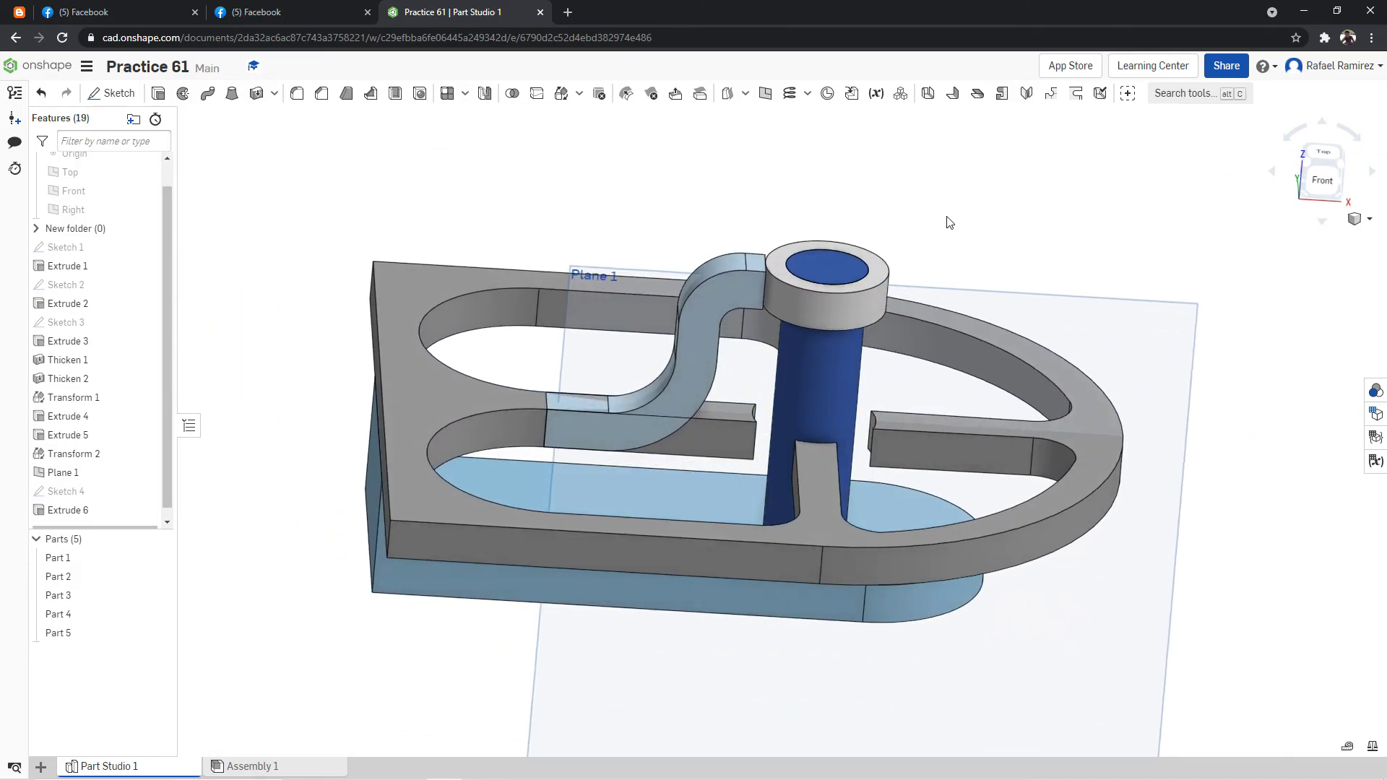
click(1324, 185)
right_click(887, 141)
click(1330, 173)
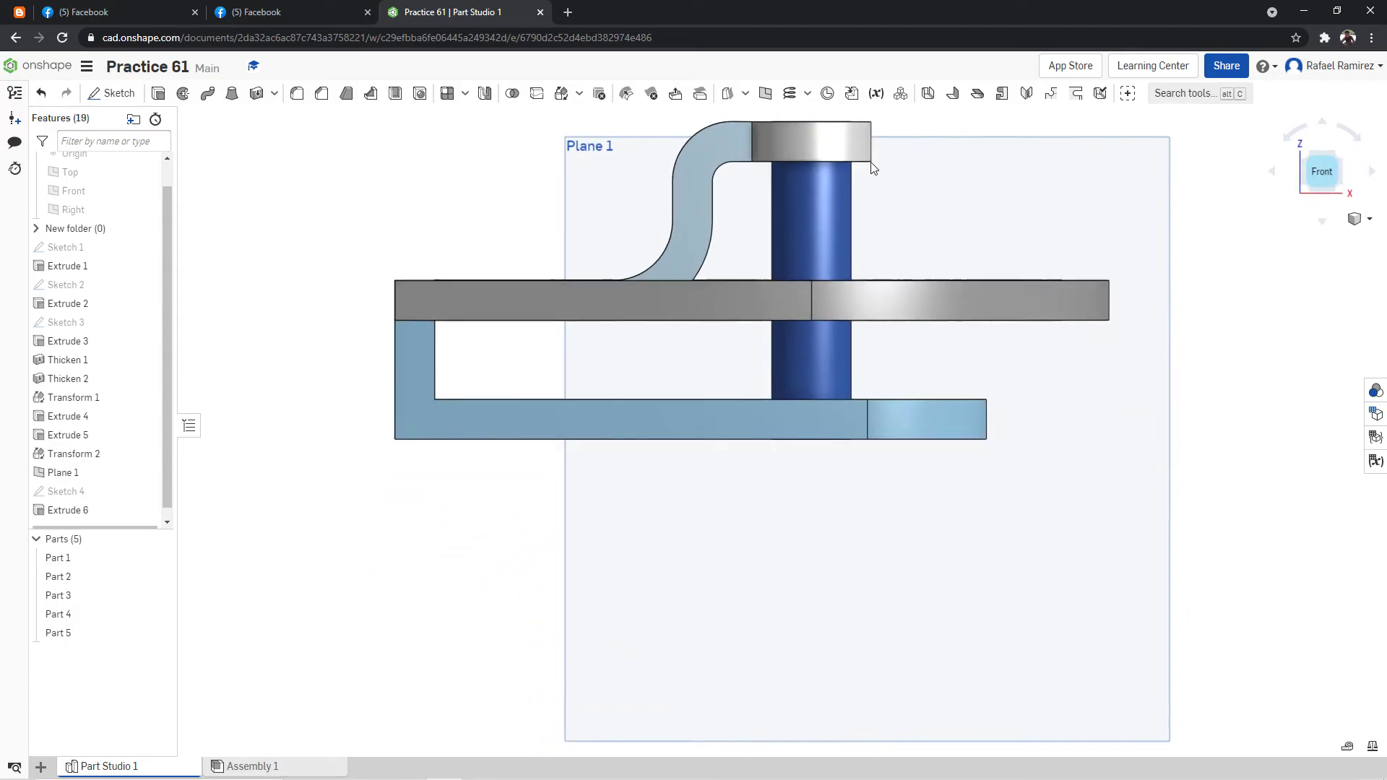
Examine up close how the arm's upper end meets the collar around the post.
right_drag(876, 158, 869, 260)
scroll(877, 239, down, 7)
scroll(878, 237, up, 10)
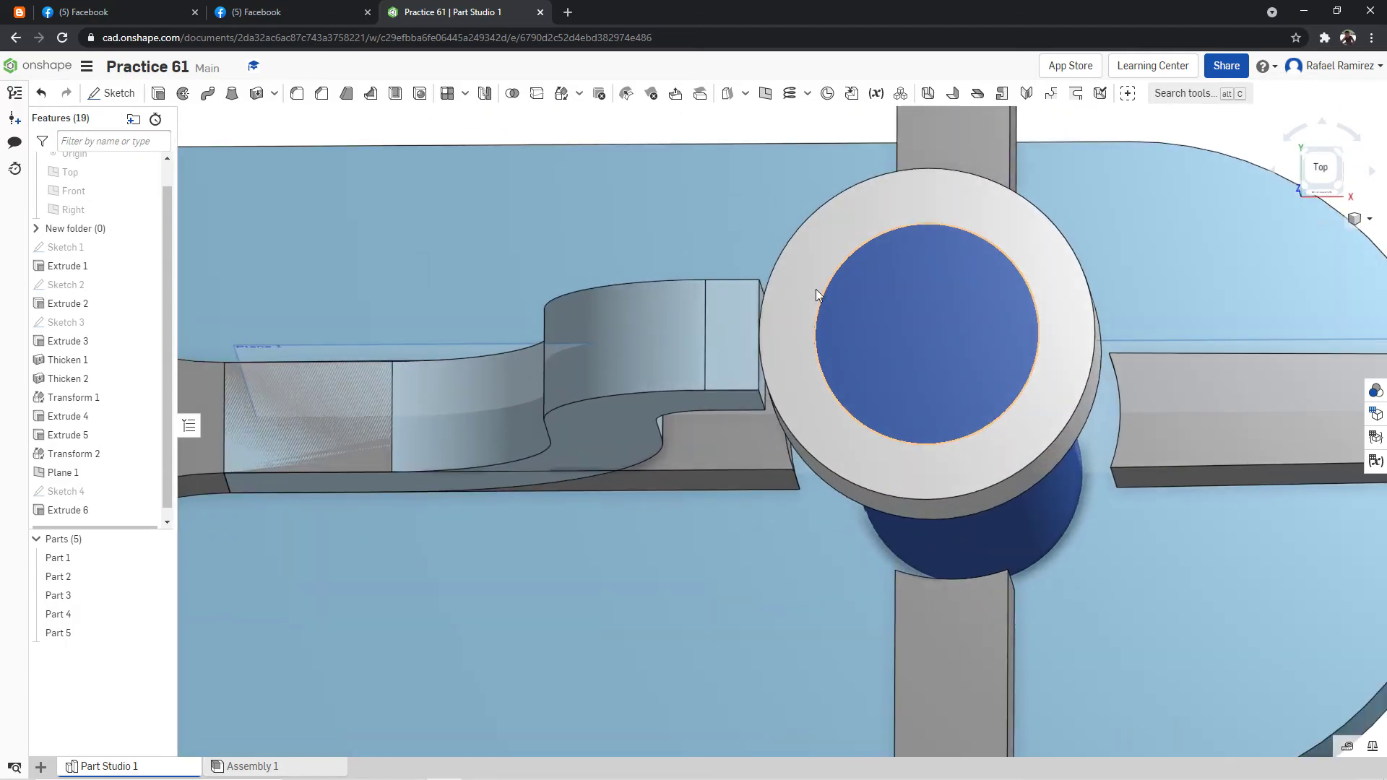
scroll(808, 286, up, 5)
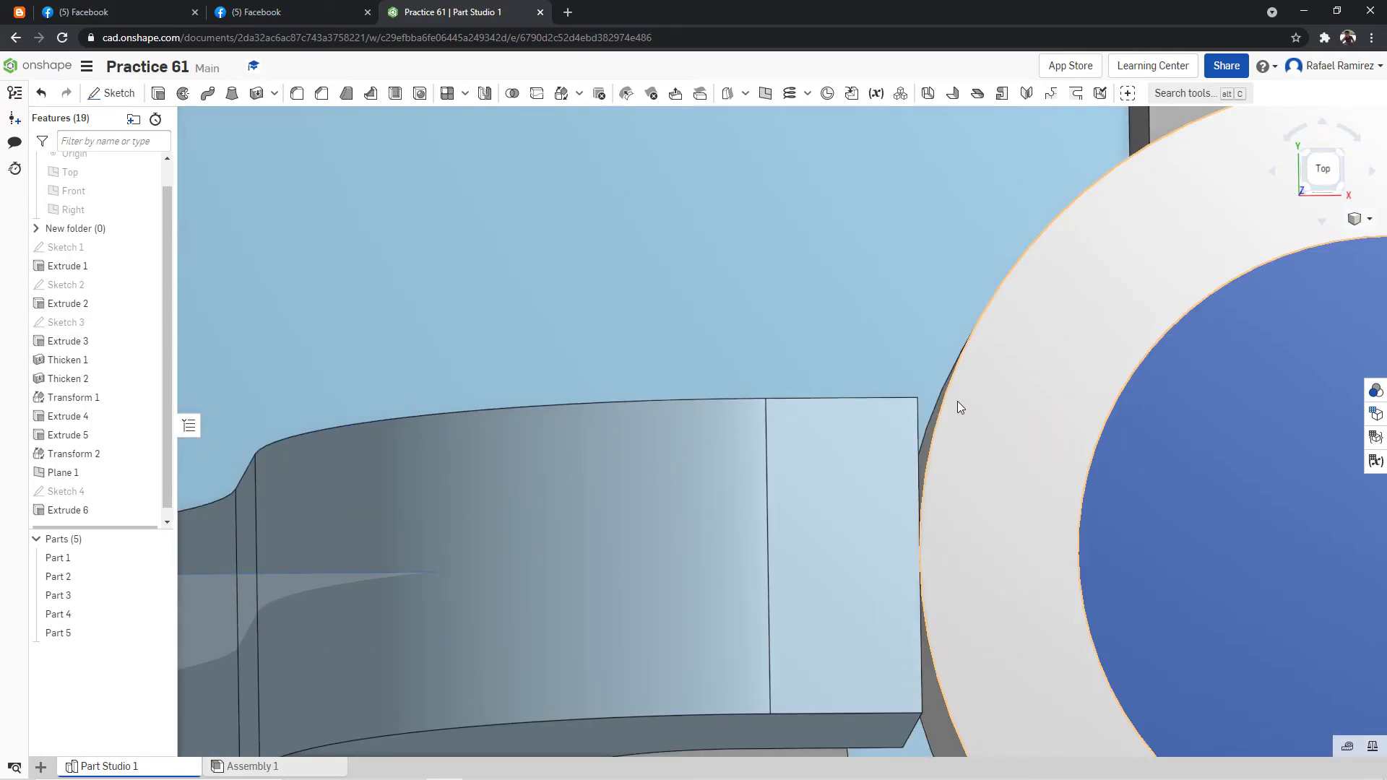
scroll(960, 412, down, 6)
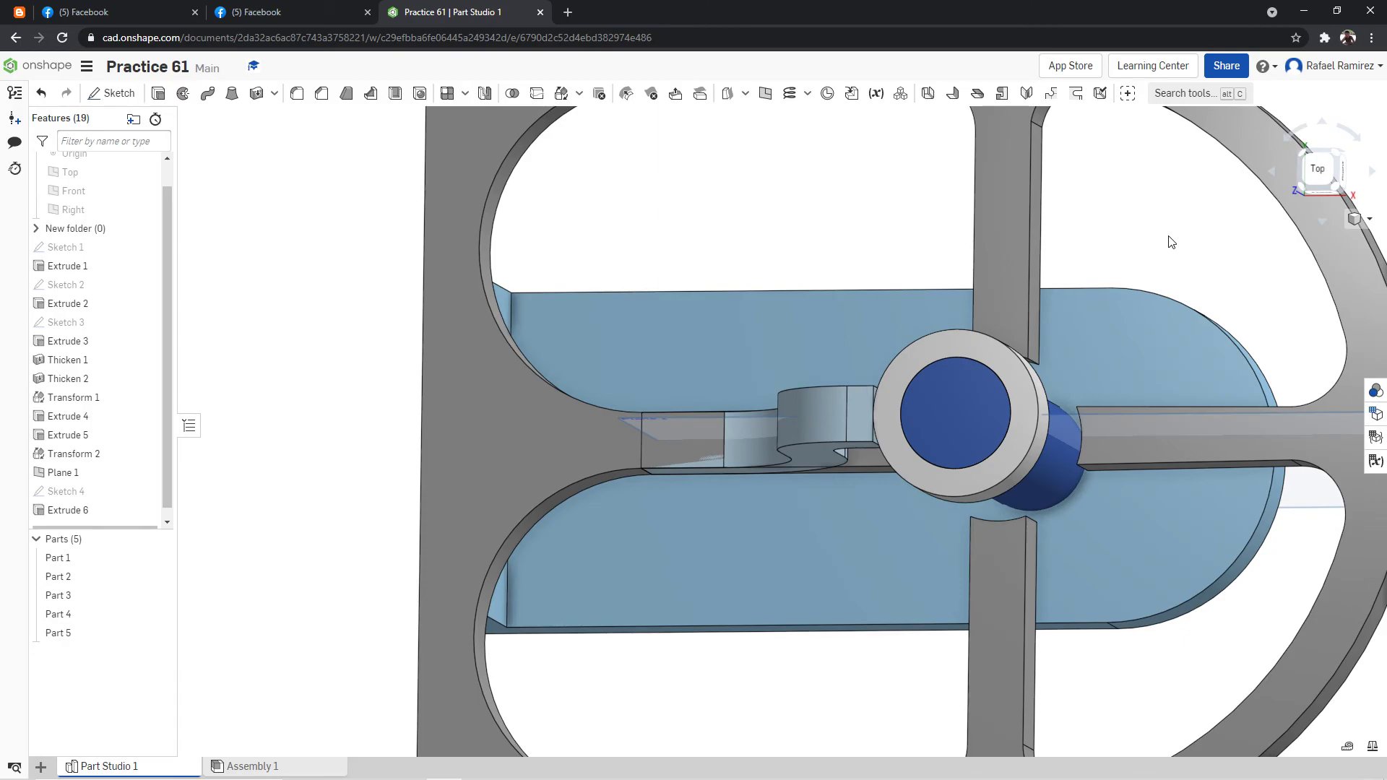
right_click(1169, 240)
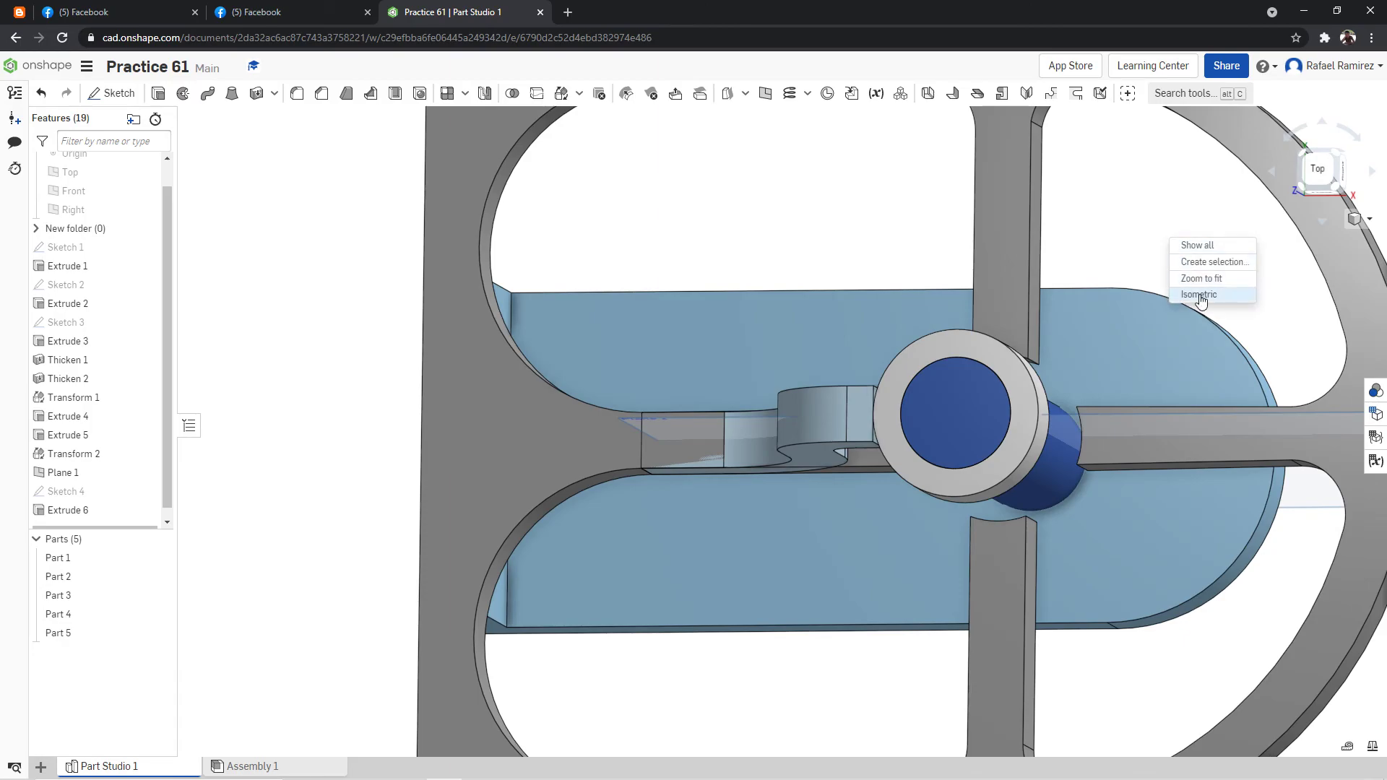
click(1200, 300)
scroll(821, 278, up, 4)
right_drag(949, 219, 950, 247)
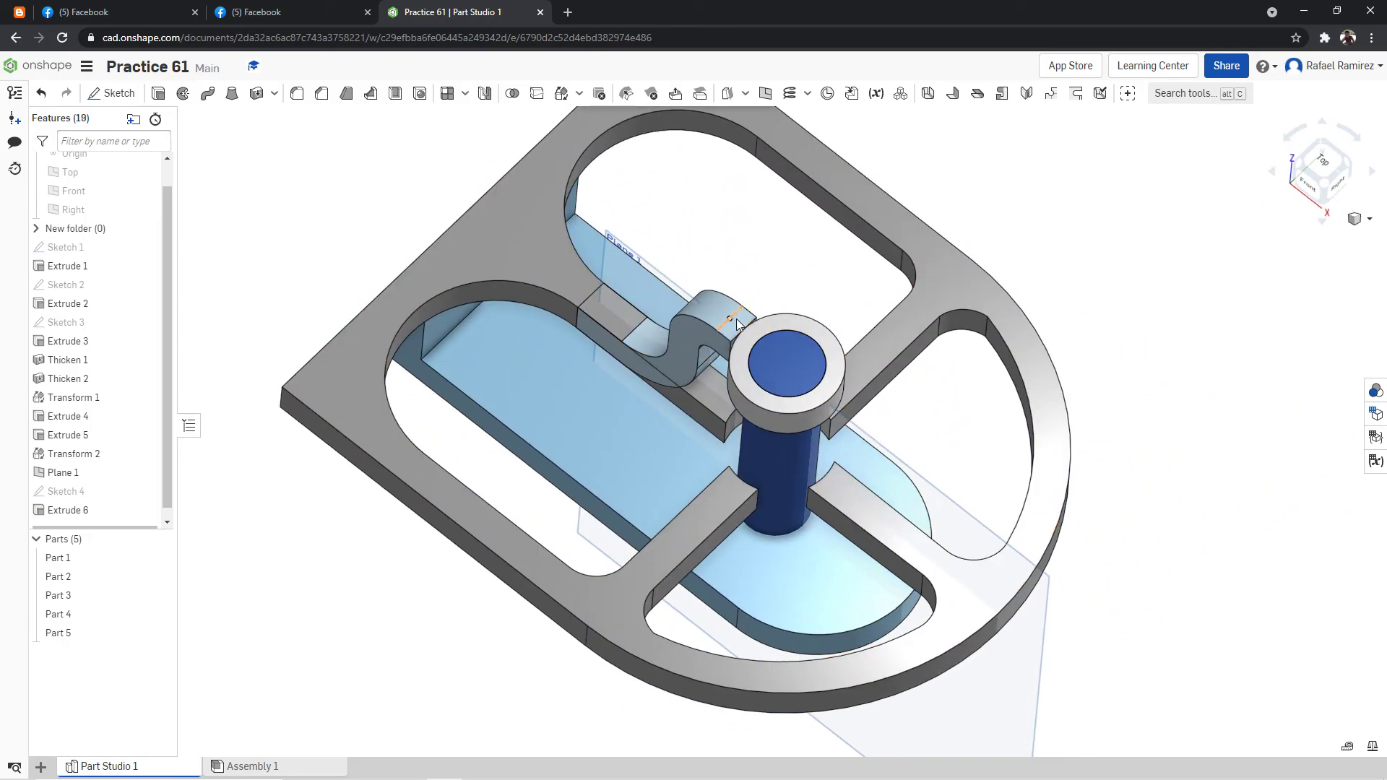
right_drag(720, 256, 791, 284)
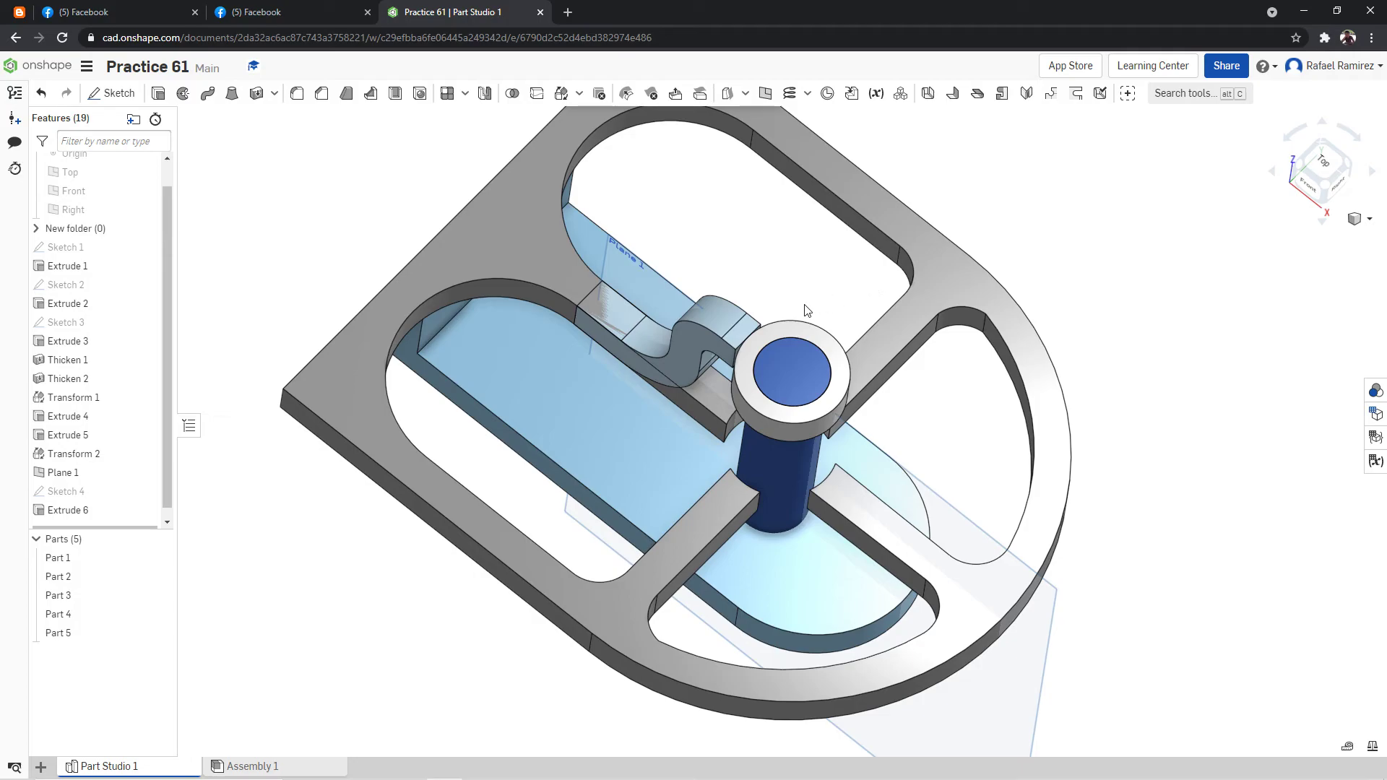
right_drag(824, 289, 778, 338)
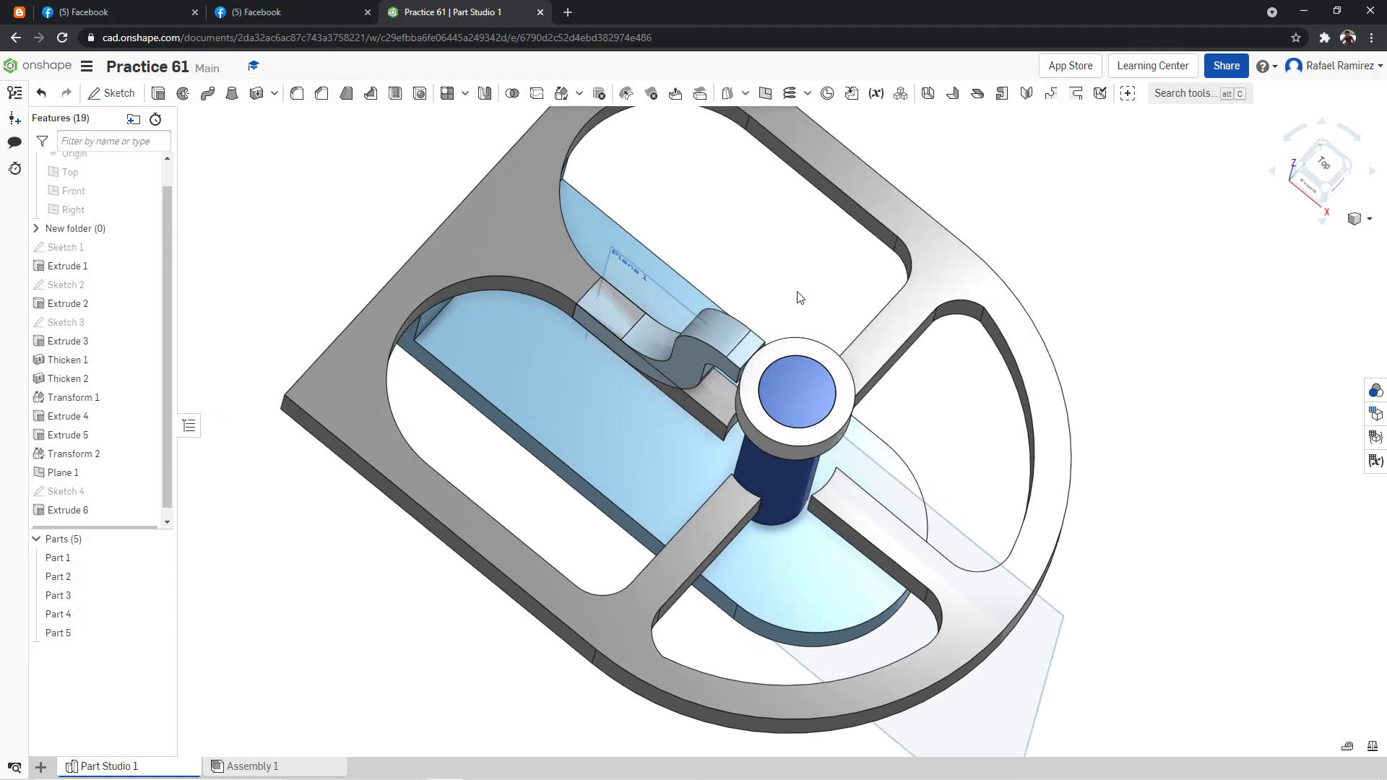
Show all hidden sketches and planes and set the model to an isometric view.
right_click(800, 298)
click(815, 293)
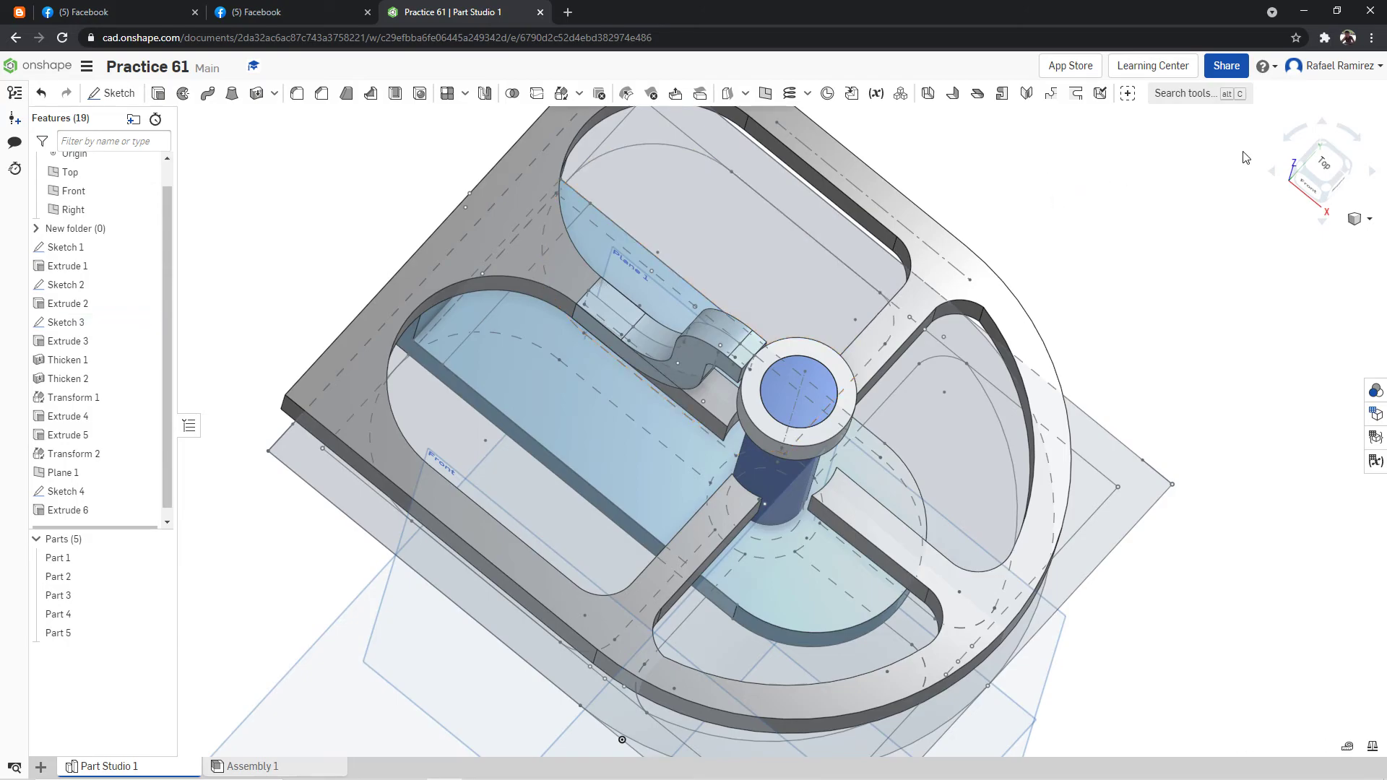
click(1306, 156)
right_drag(855, 177, 705, 188)
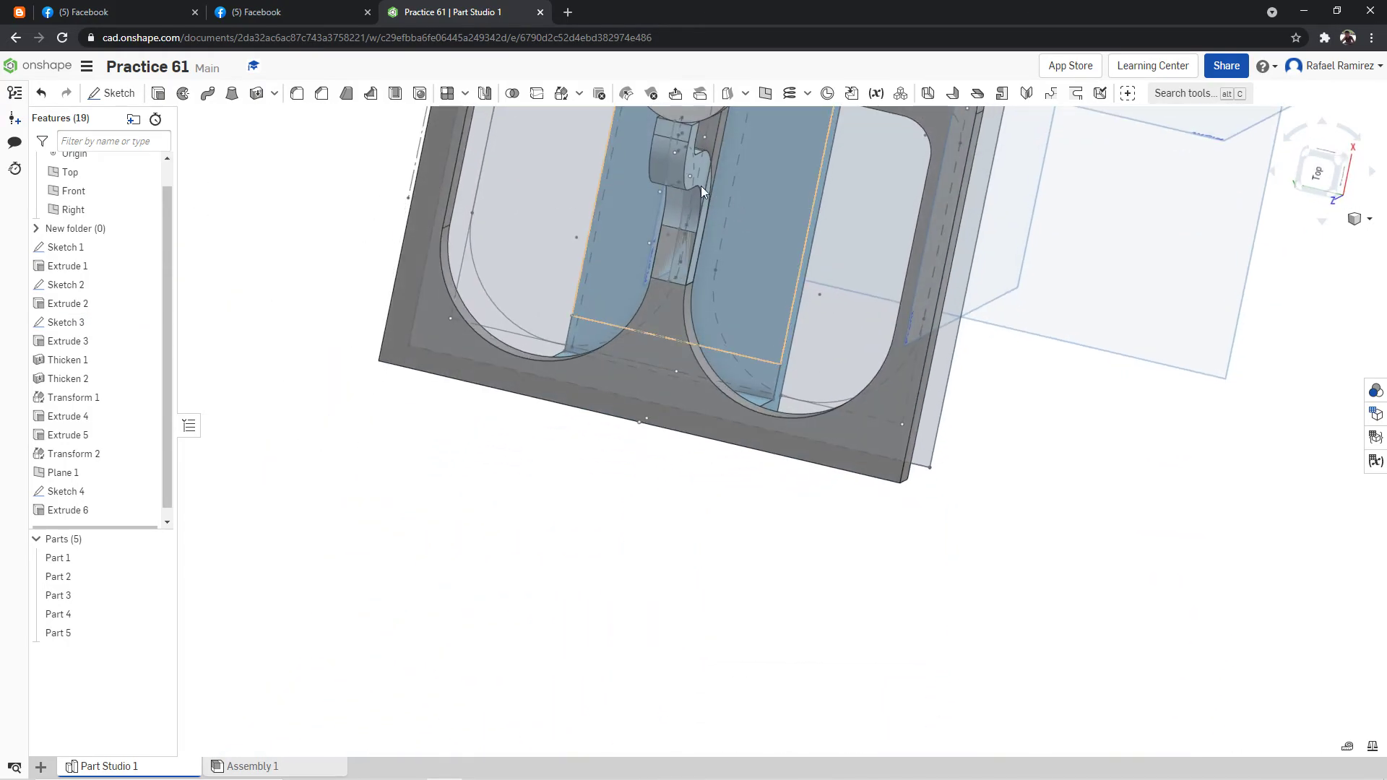
scroll(801, 193, down, 8)
right_click(985, 345)
click(1019, 403)
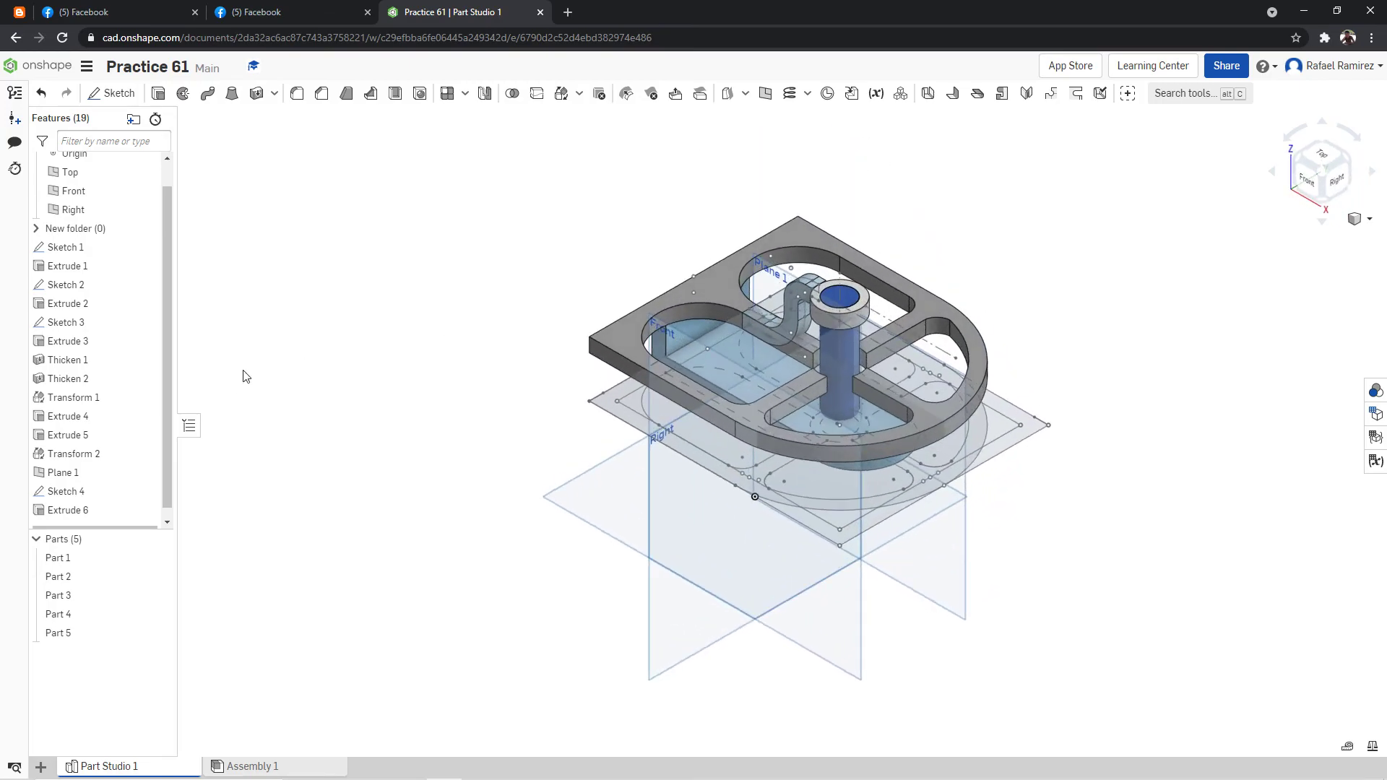
Hide Parts 1, 2, 3 and 4 to isolate the curved arm.
scroll(892, 235, up, 5)
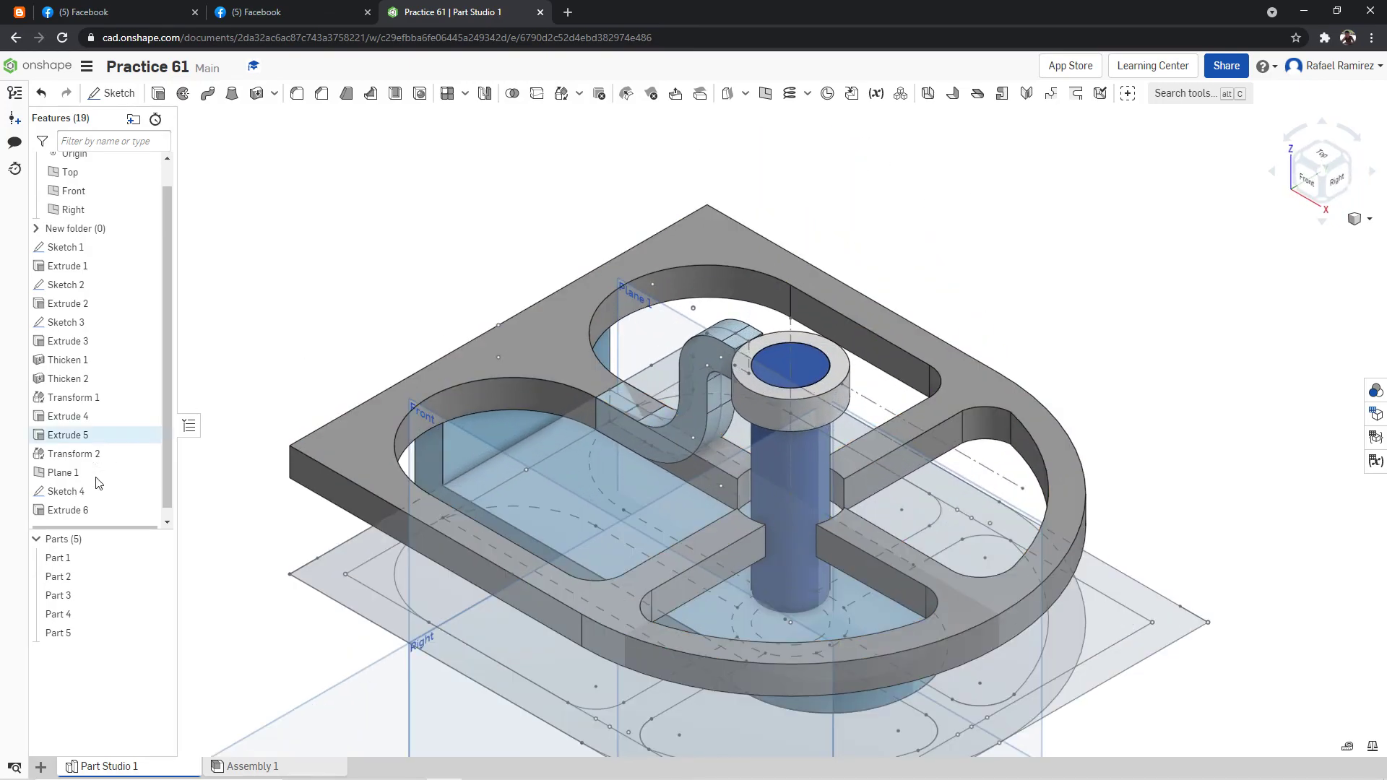
click(158, 558)
click(158, 576)
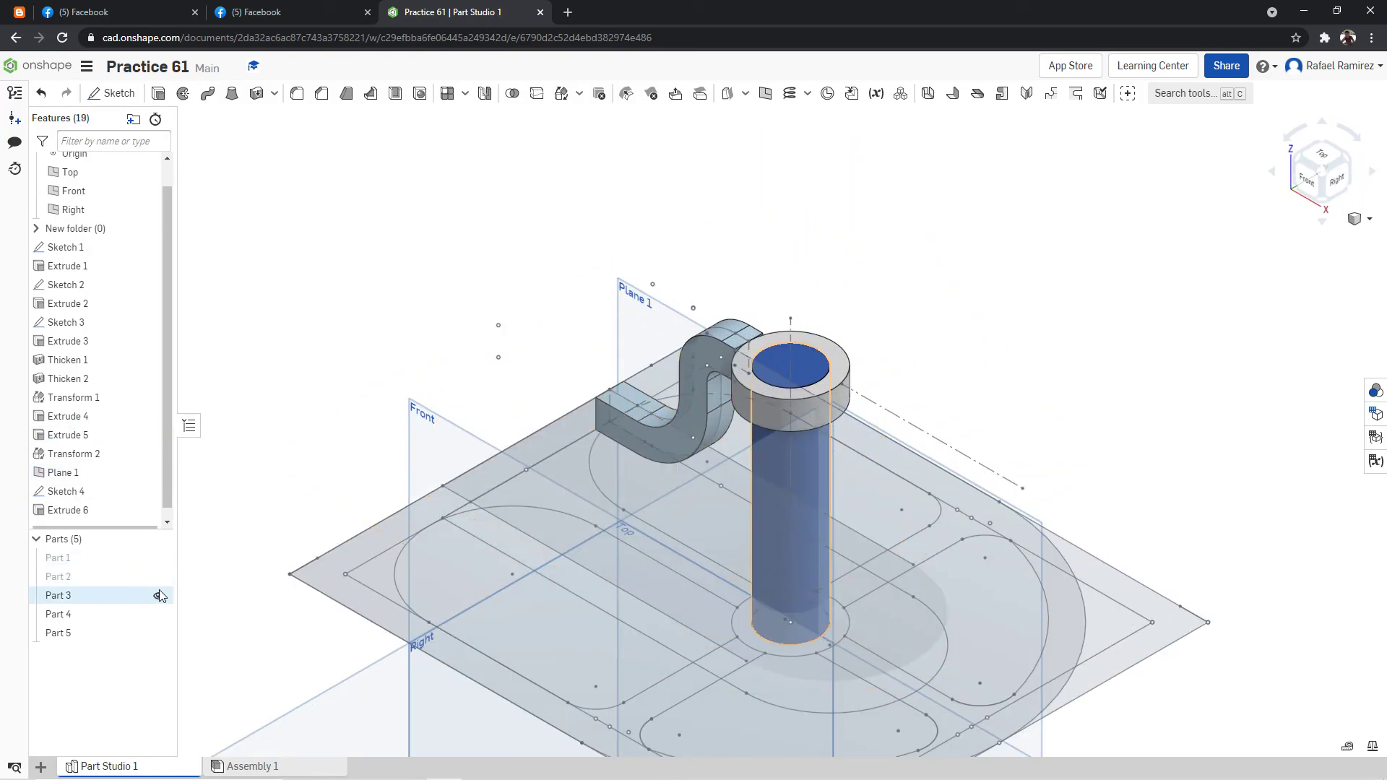
click(158, 595)
click(158, 614)
scroll(755, 302, up, 2)
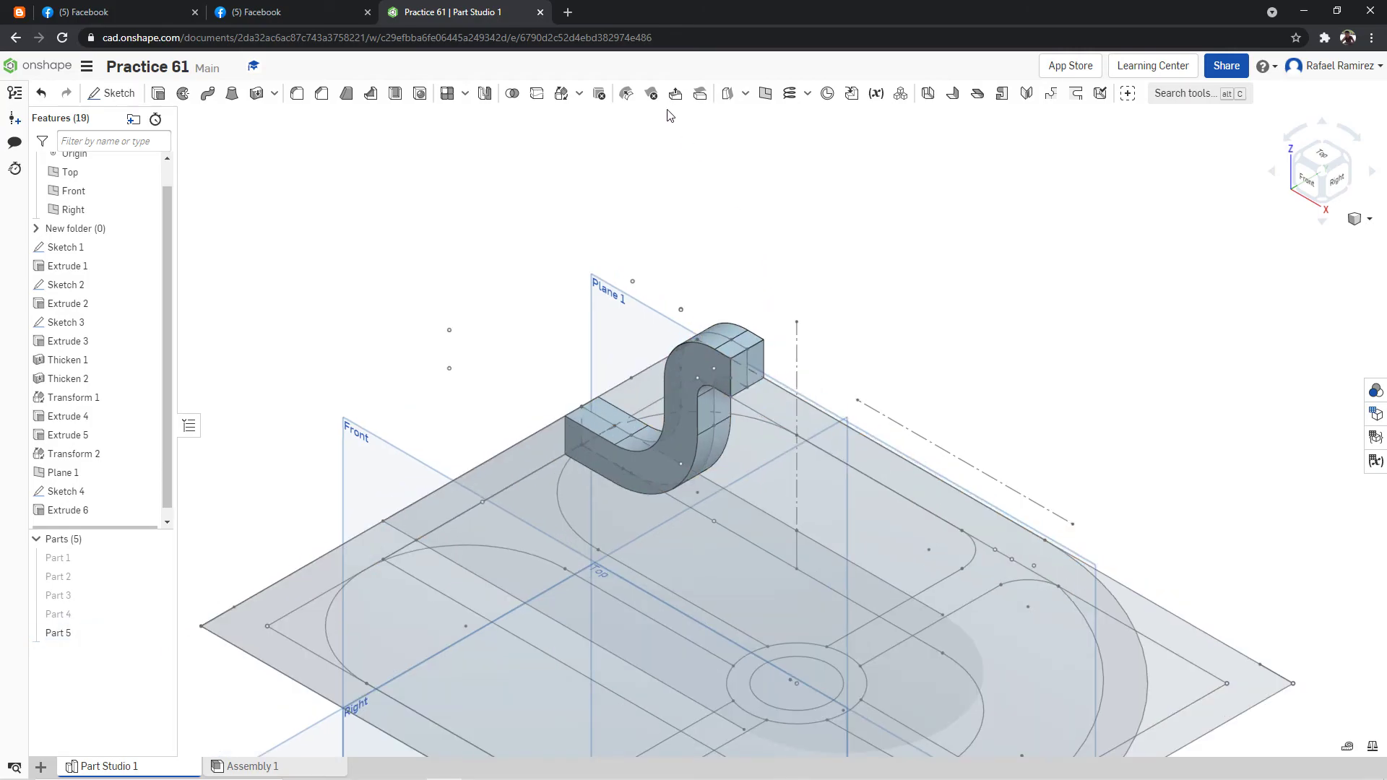
Thicken the curved arm's upper end face by 2 mm, adding the material to the arm.
click(1170, 94)
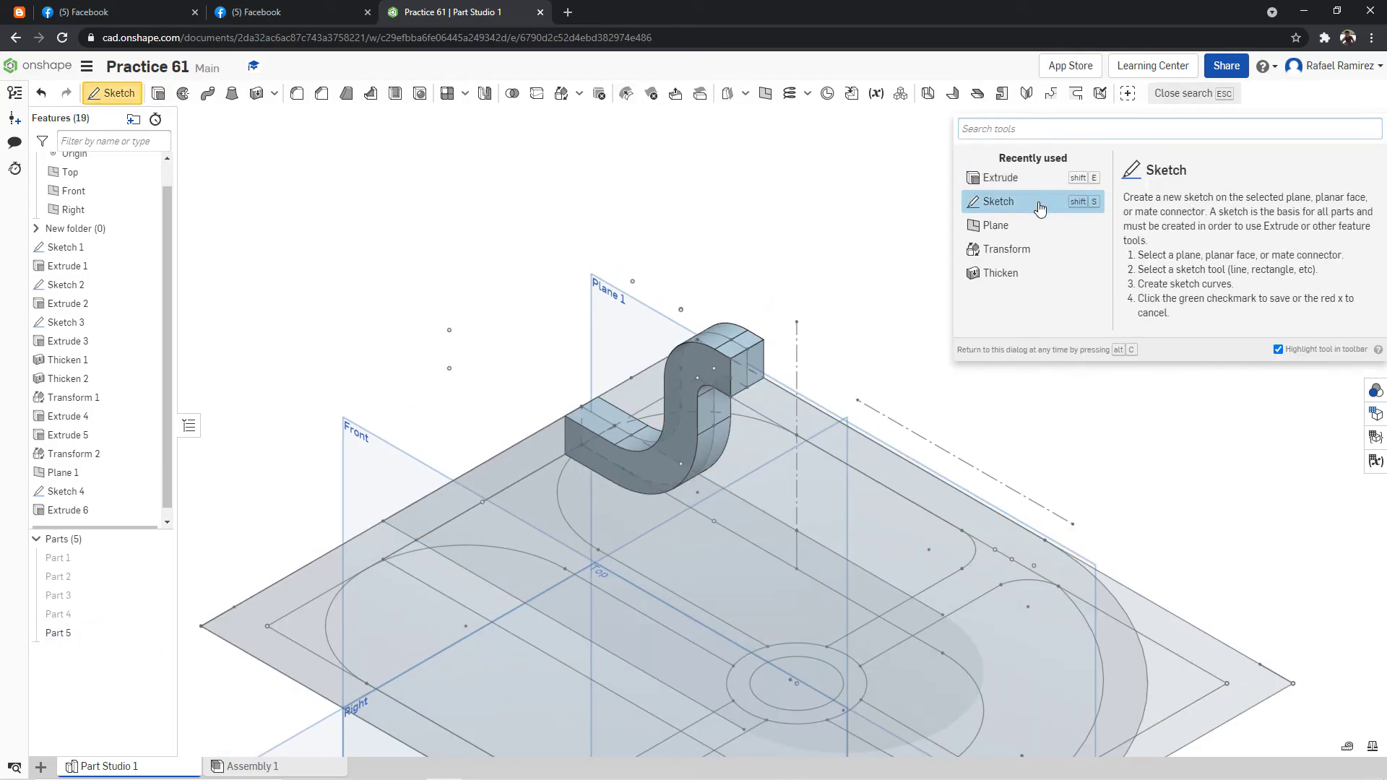
click(1003, 273)
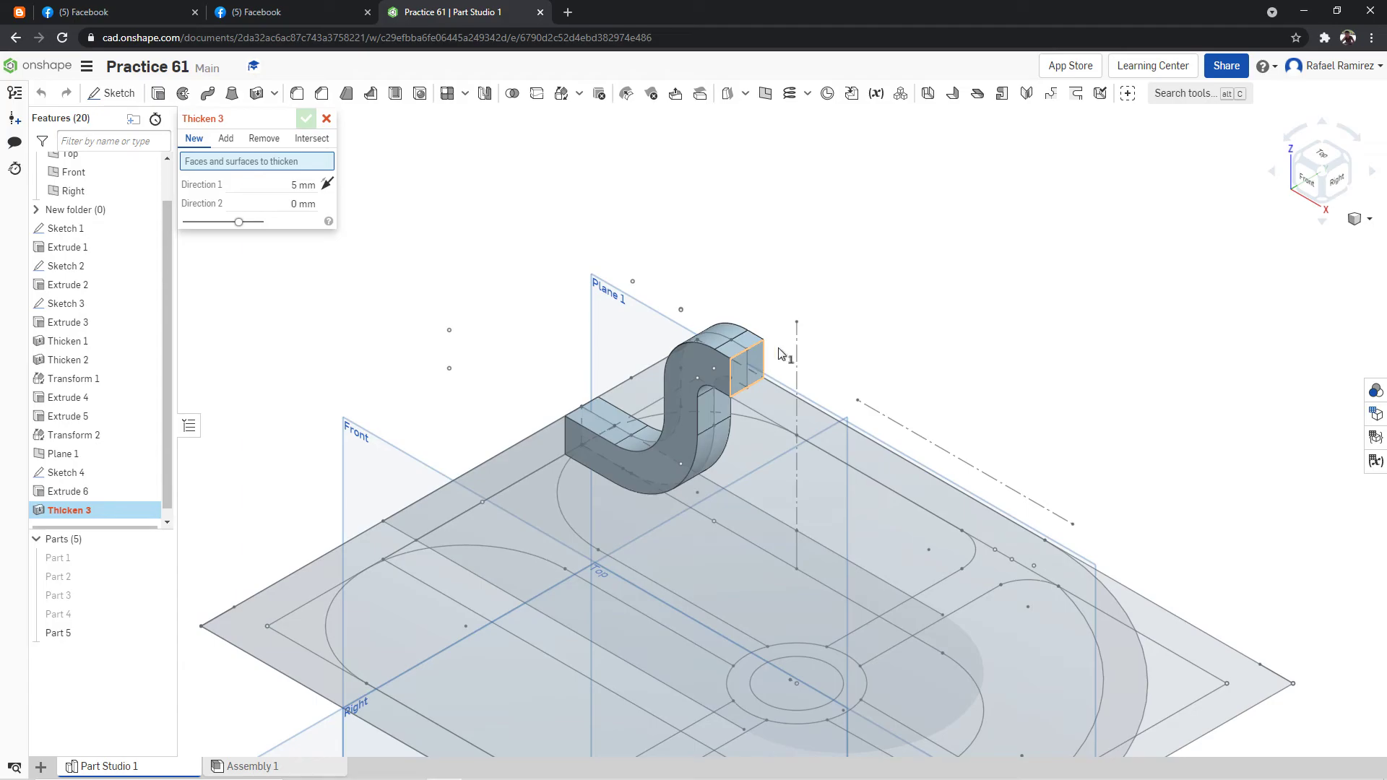
click(748, 367)
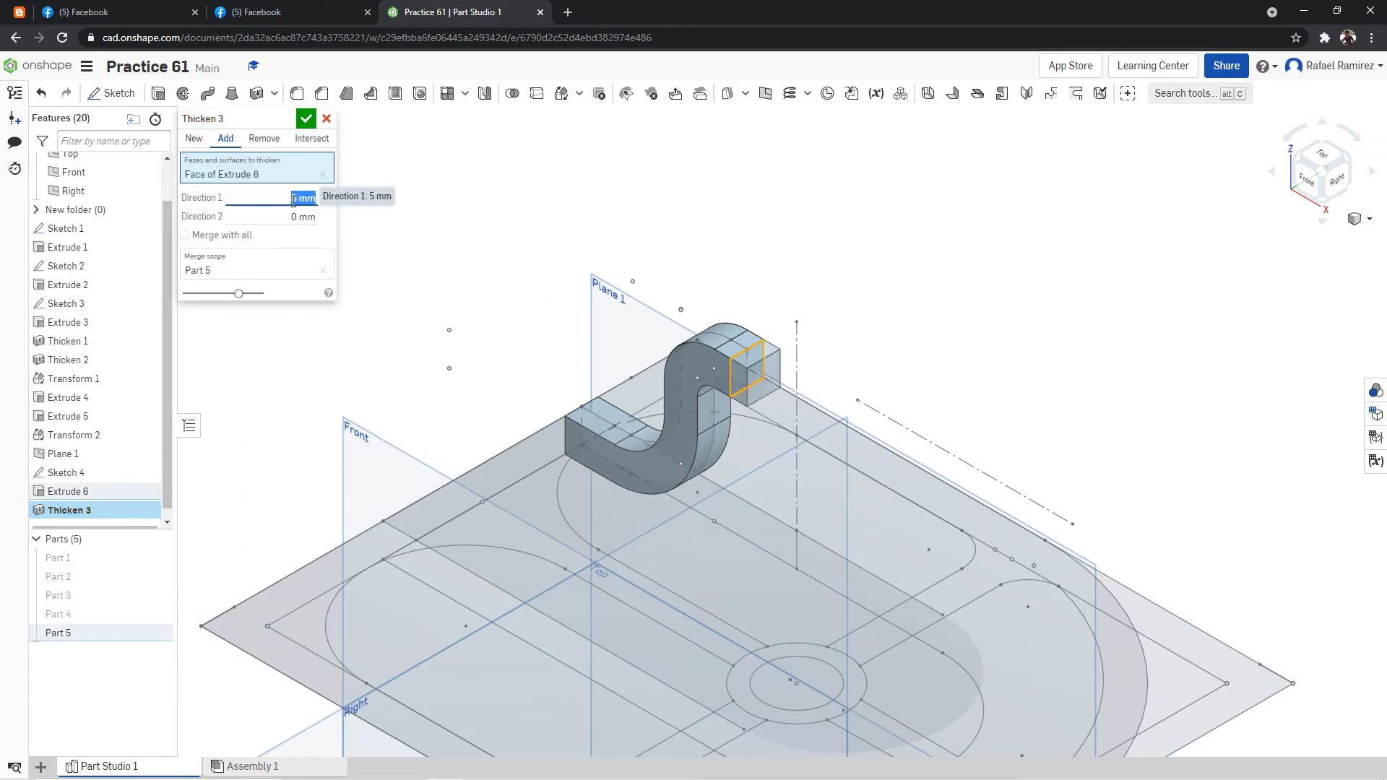
text(2)
key(Return)
right_drag(564, 168, 492, 182)
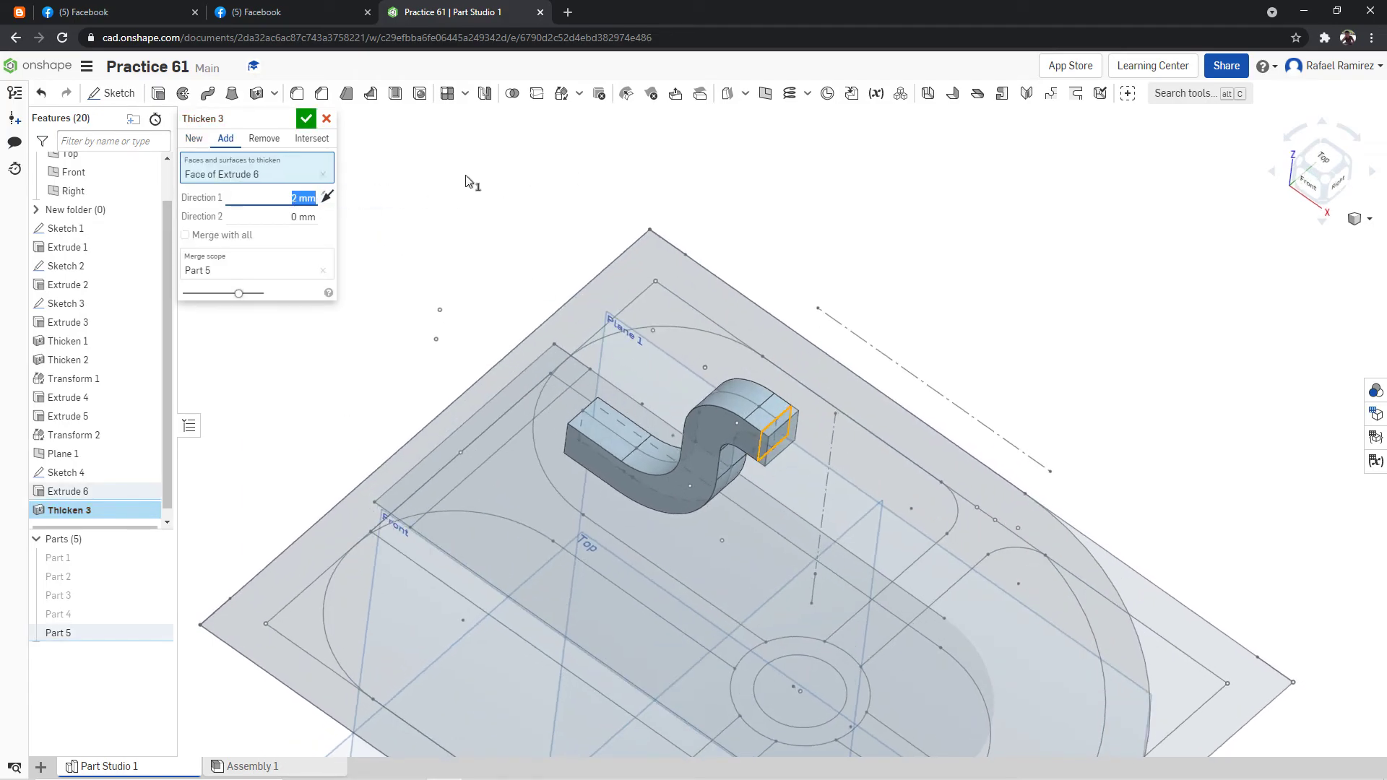
click(302, 121)
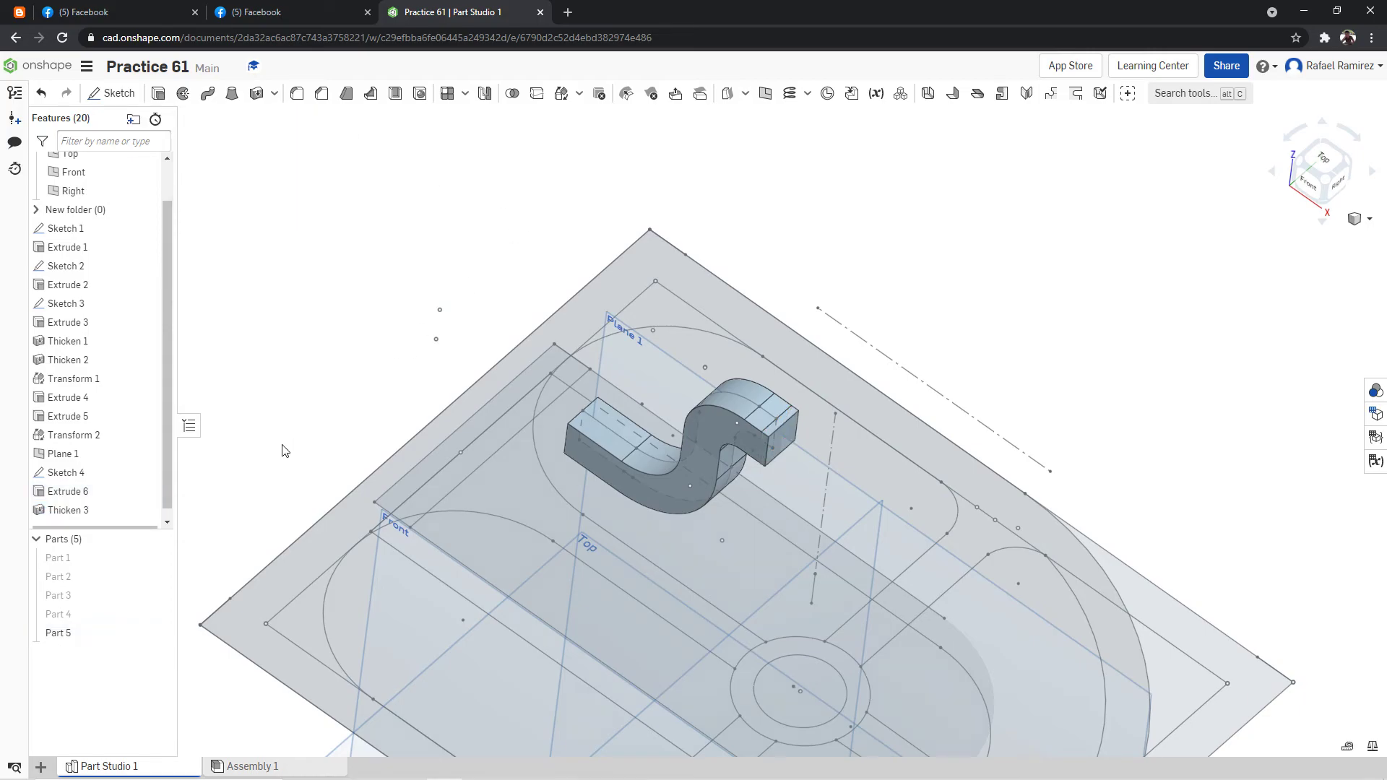
Show Parts 1, 2, 3 and 4 again around the arm and set the model to an isometric view.
click(159, 559)
click(159, 578)
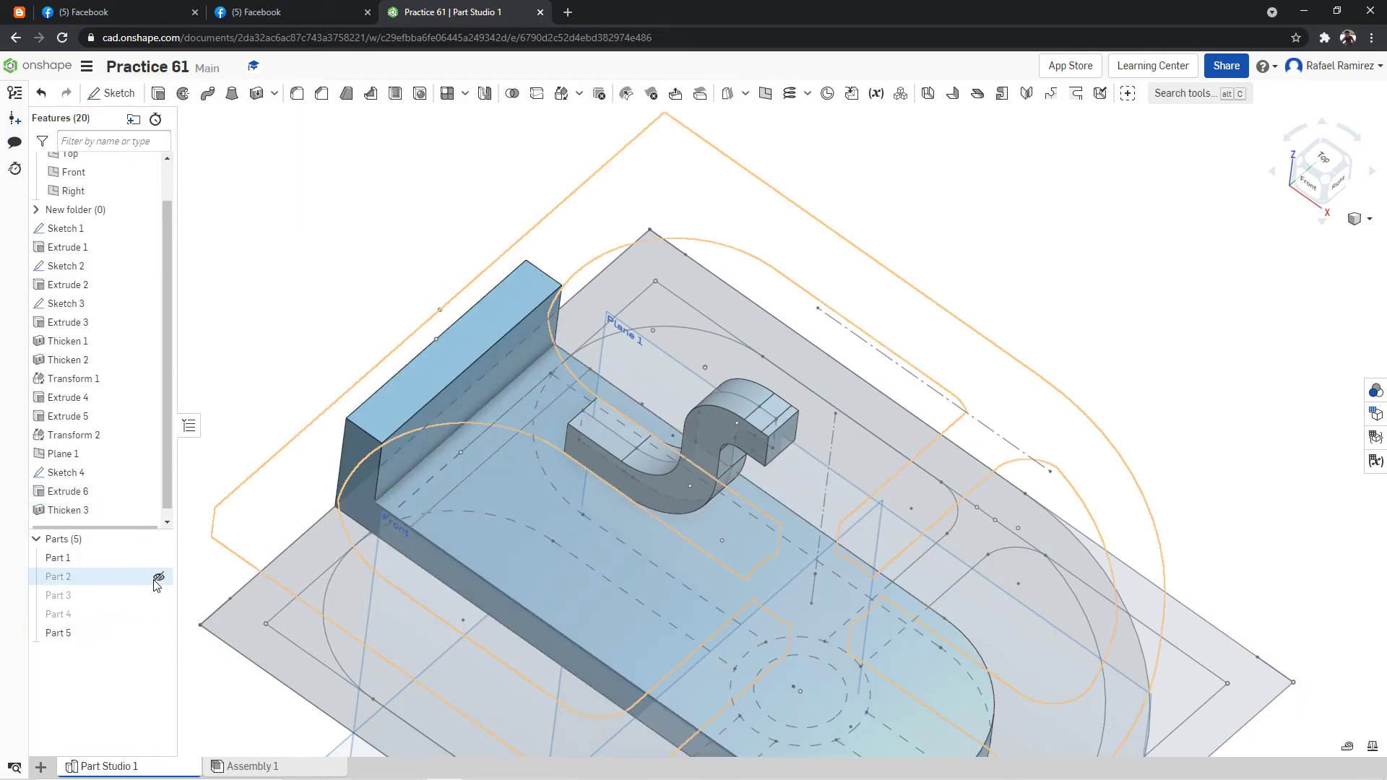
click(161, 597)
click(161, 614)
right_click(947, 177)
click(965, 217)
Examine the arm's joint with the collar and its position over the frame's spoke from several angles.
right_drag(928, 238, 1020, 216)
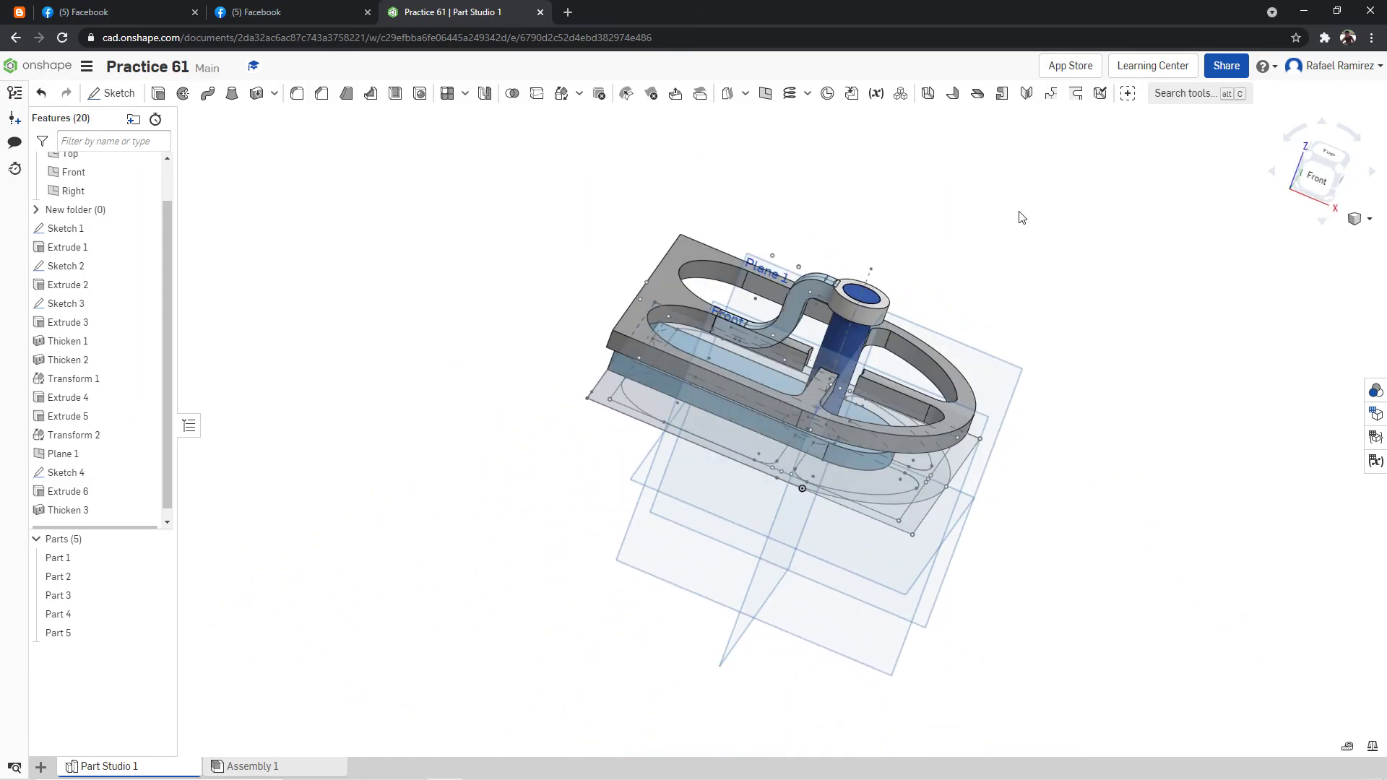
scroll(1003, 224, down, 2)
scroll(887, 231, up, 7)
right_drag(915, 259, 1031, 219)
right_click(1083, 144)
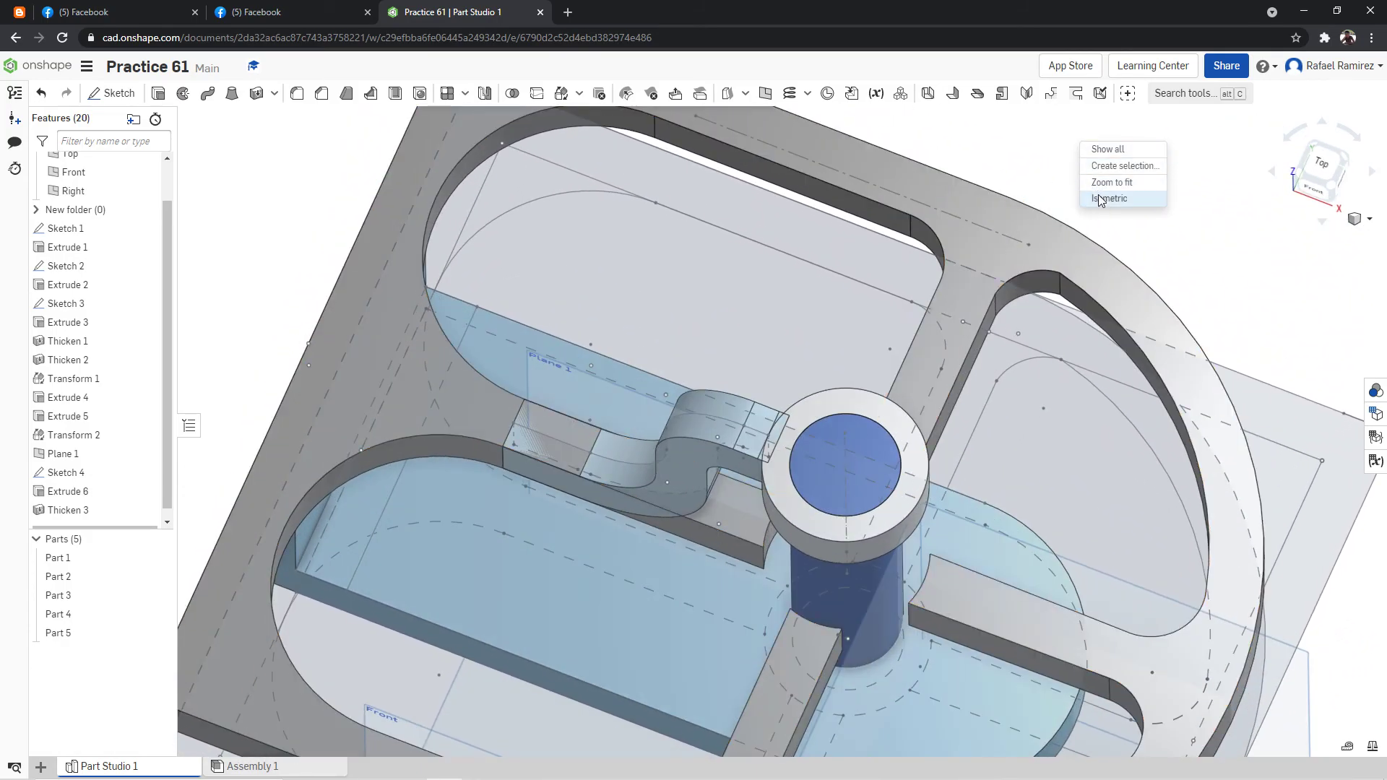
click(1109, 198)
right_drag(855, 247, 1245, 230)
click(1305, 185)
mouse_move(920, 156)
right_down()
mouse_move(922, 182)
mouse_move(904, 154)
right_up()
scroll(905, 153, down, 10)
scroll(836, 132, up, 10)
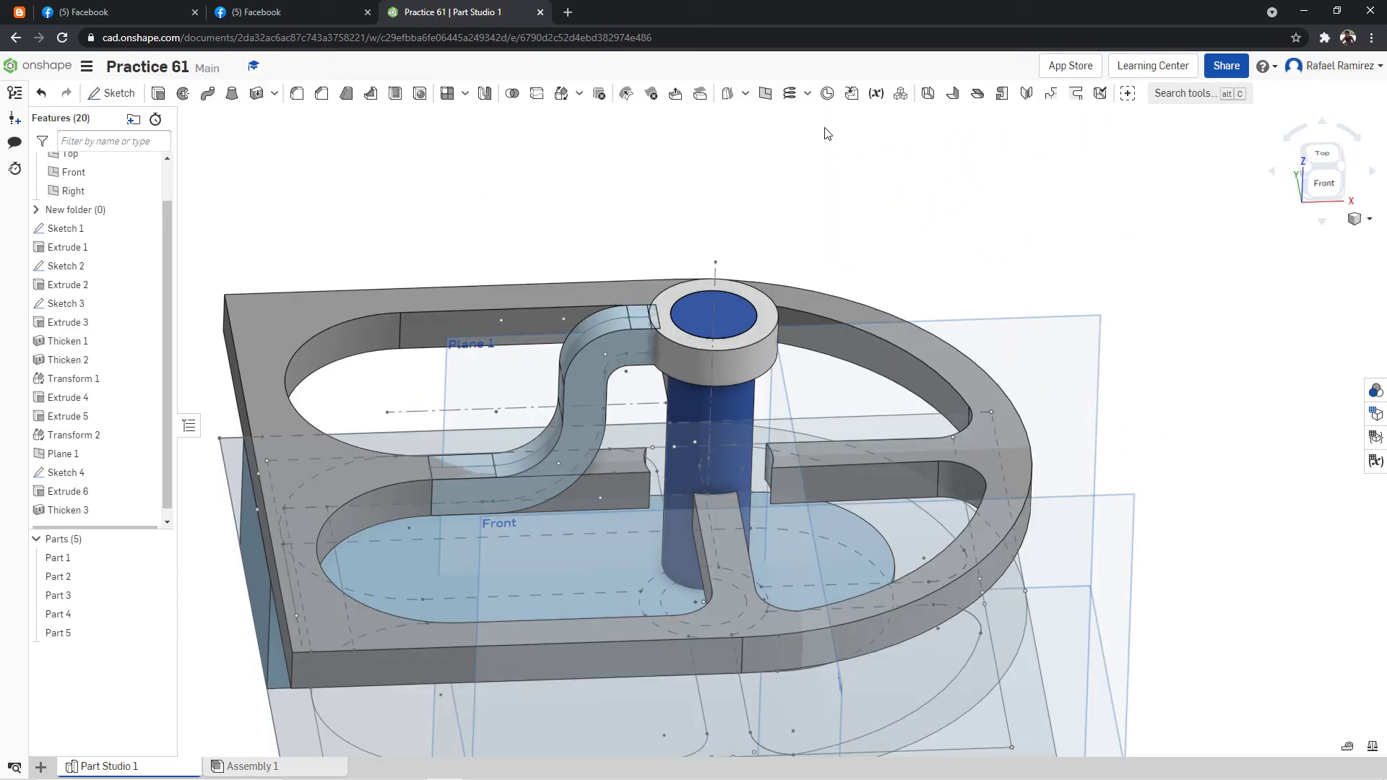
right_drag(597, 252, 578, 217)
right_click(578, 216)
click(685, 174)
right_drag(759, 249, 740, 267)
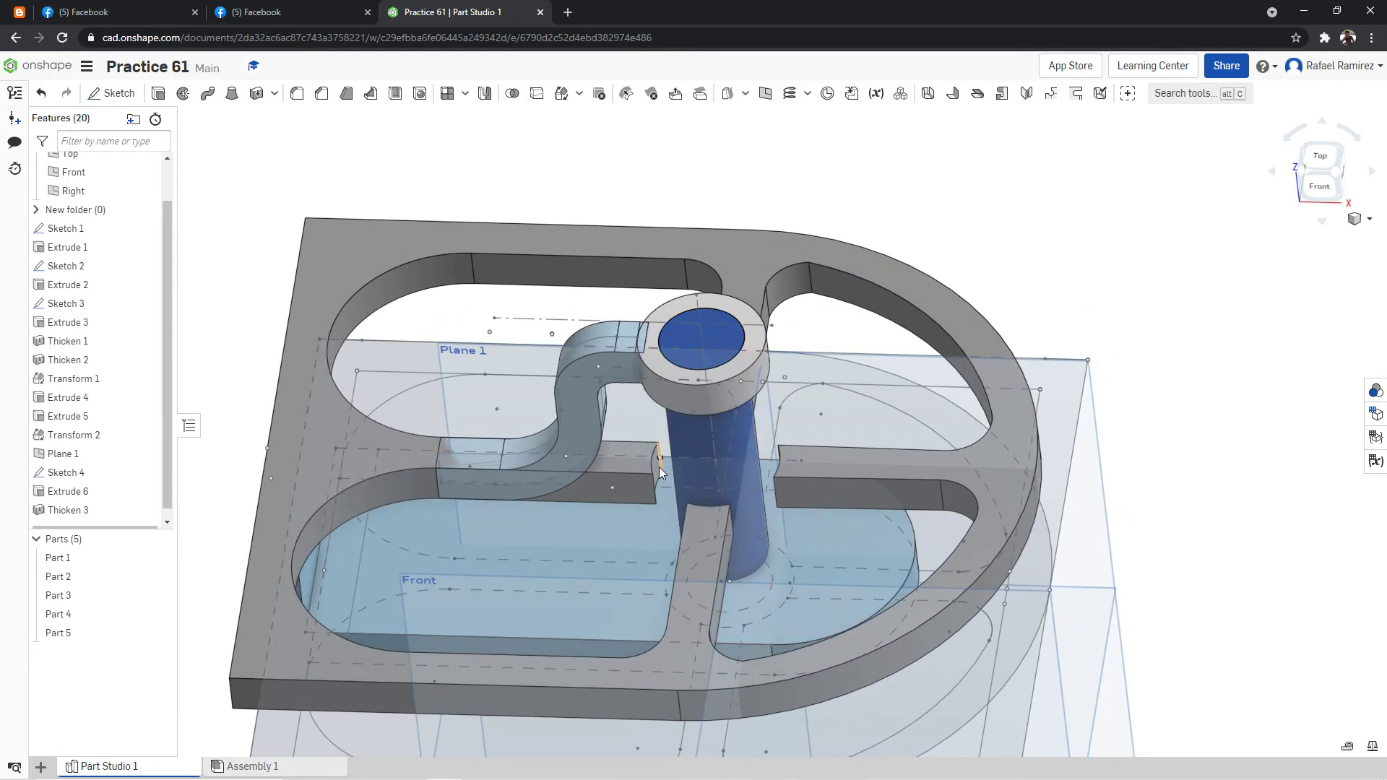
Check the arm and spoke layout in the Modeling Practice Drawing 61 reference on Facebook, returning to the Onshape model.
click(303, 13)
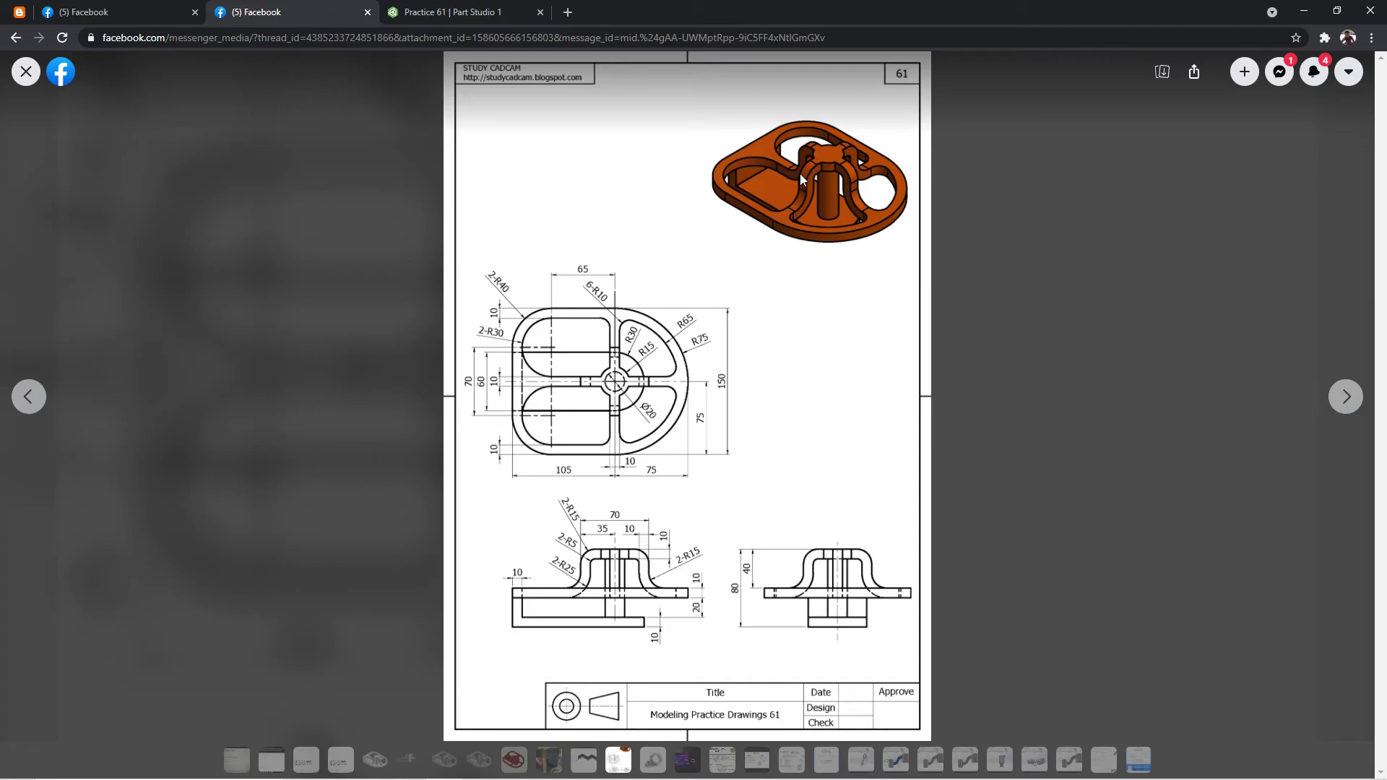
click(505, 10)
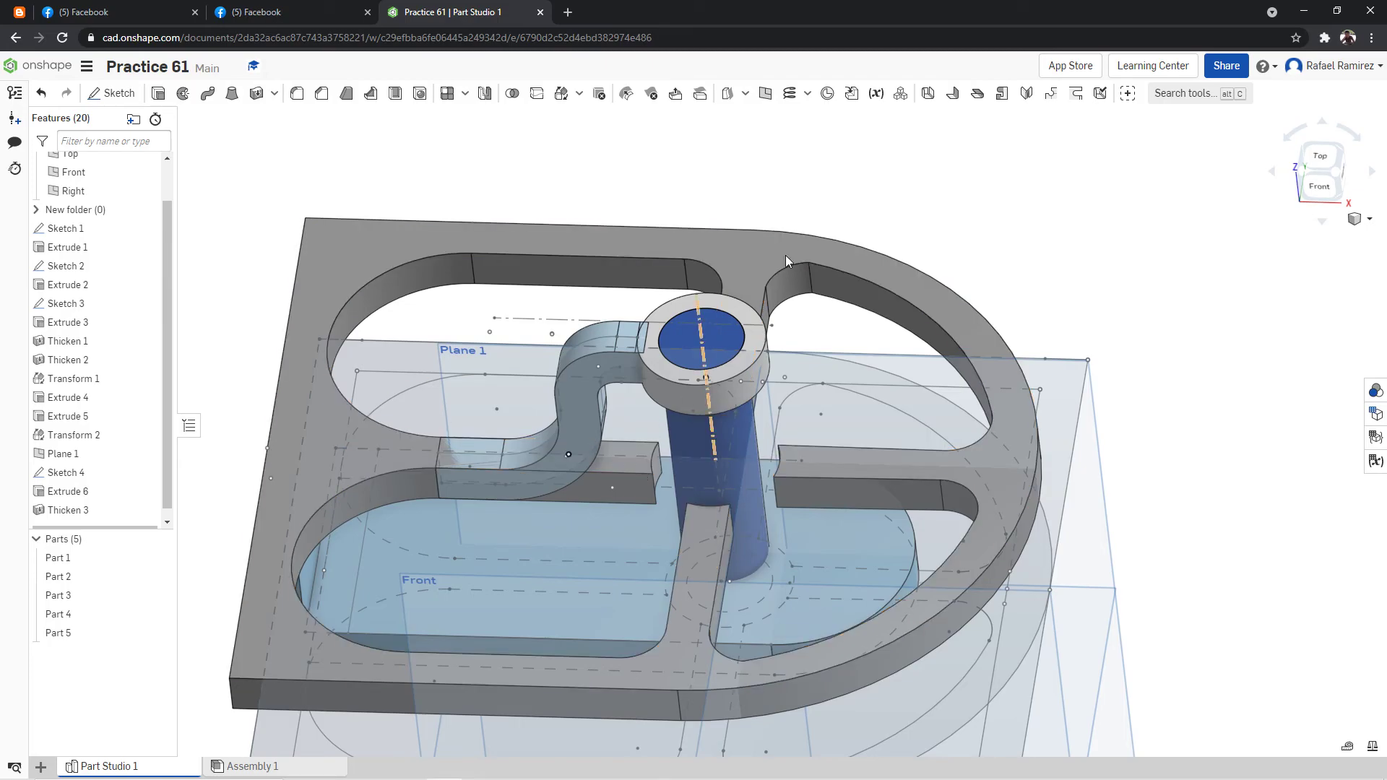
right_click(856, 172)
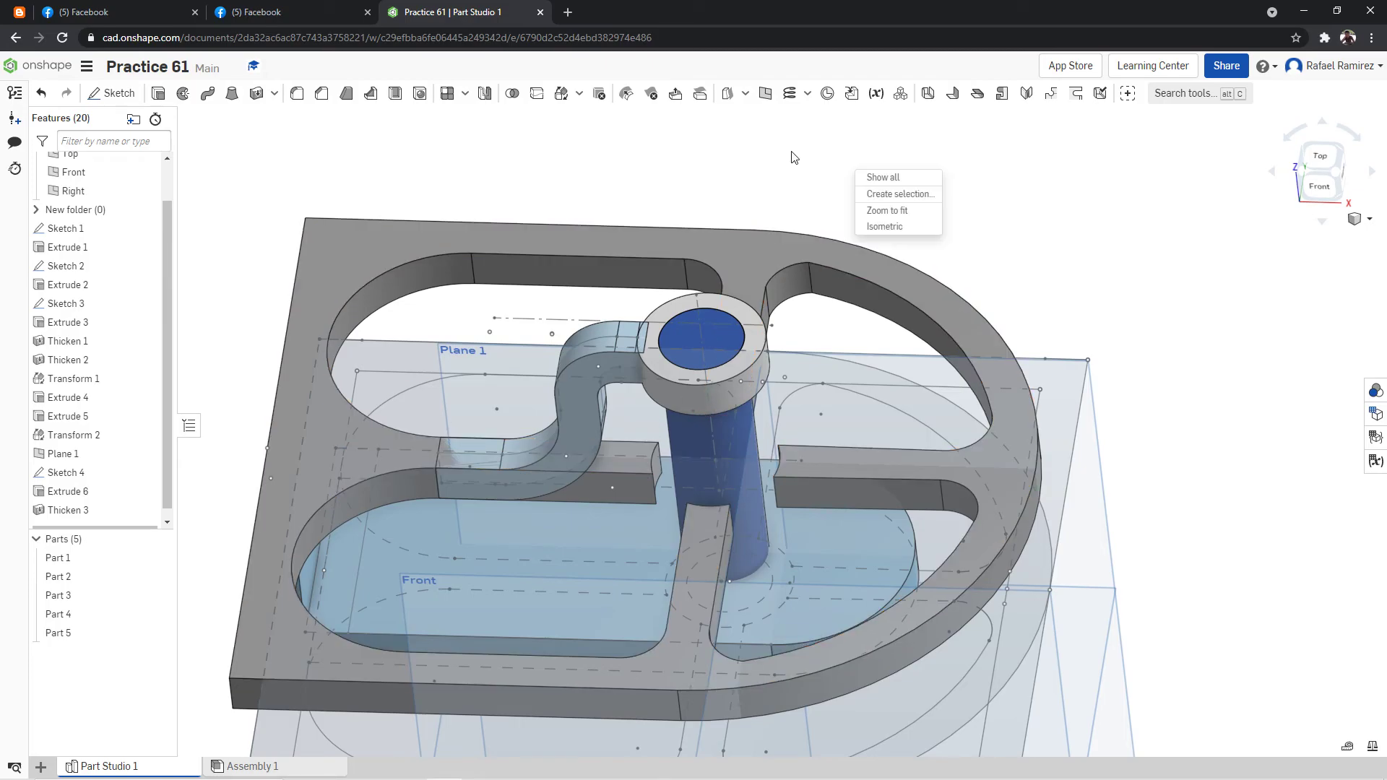
Set up a Thicken on the four spoke end faces around the post, in Remove mode with the direction reversed.
click(1188, 97)
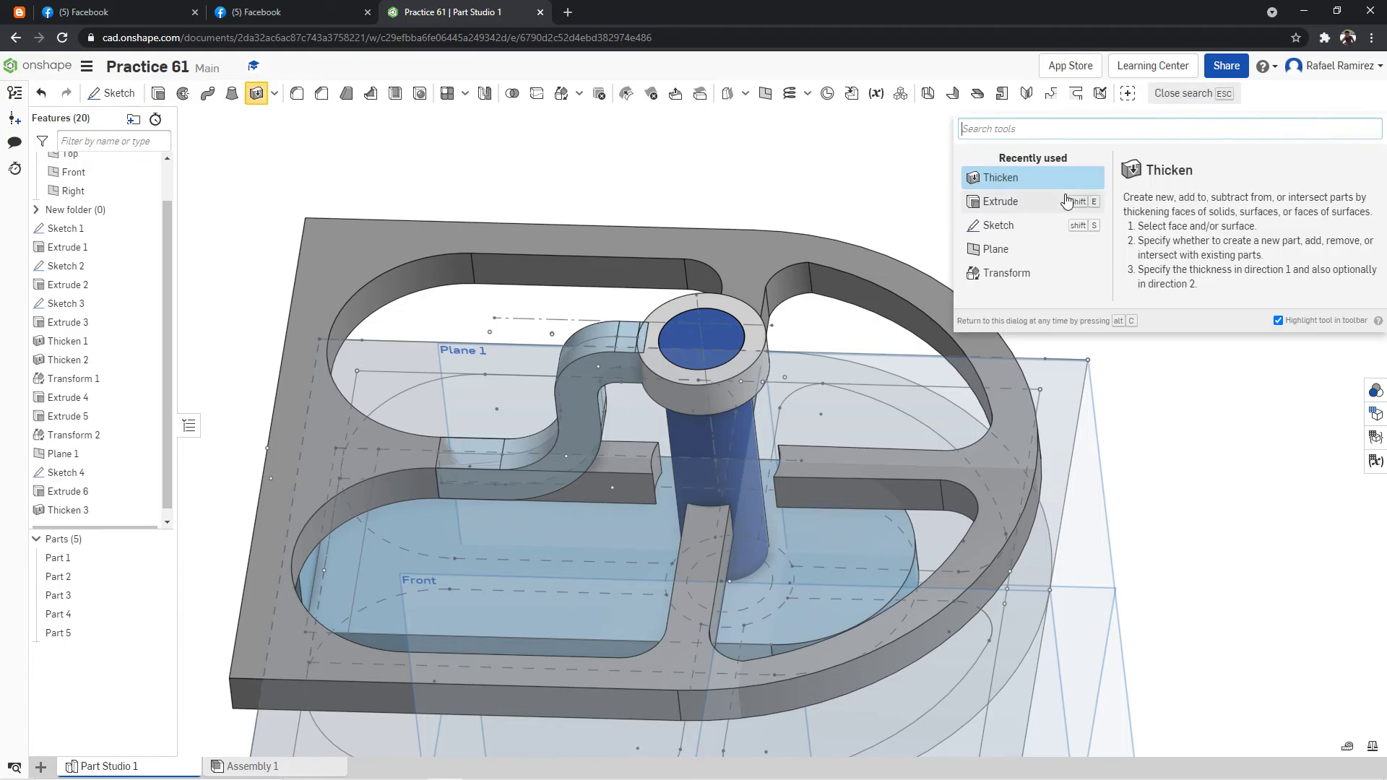
click(1062, 183)
right_drag(1084, 172, 1034, 164)
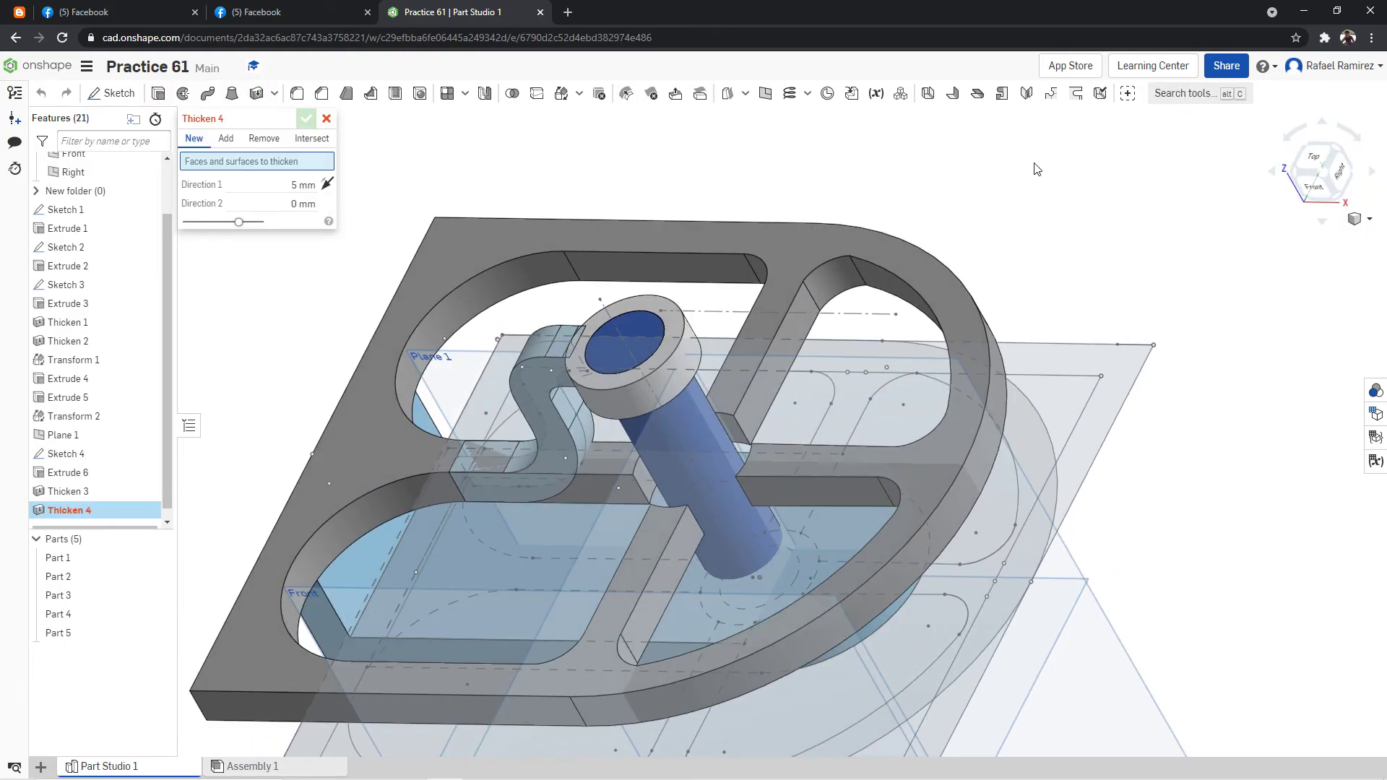
click(646, 486)
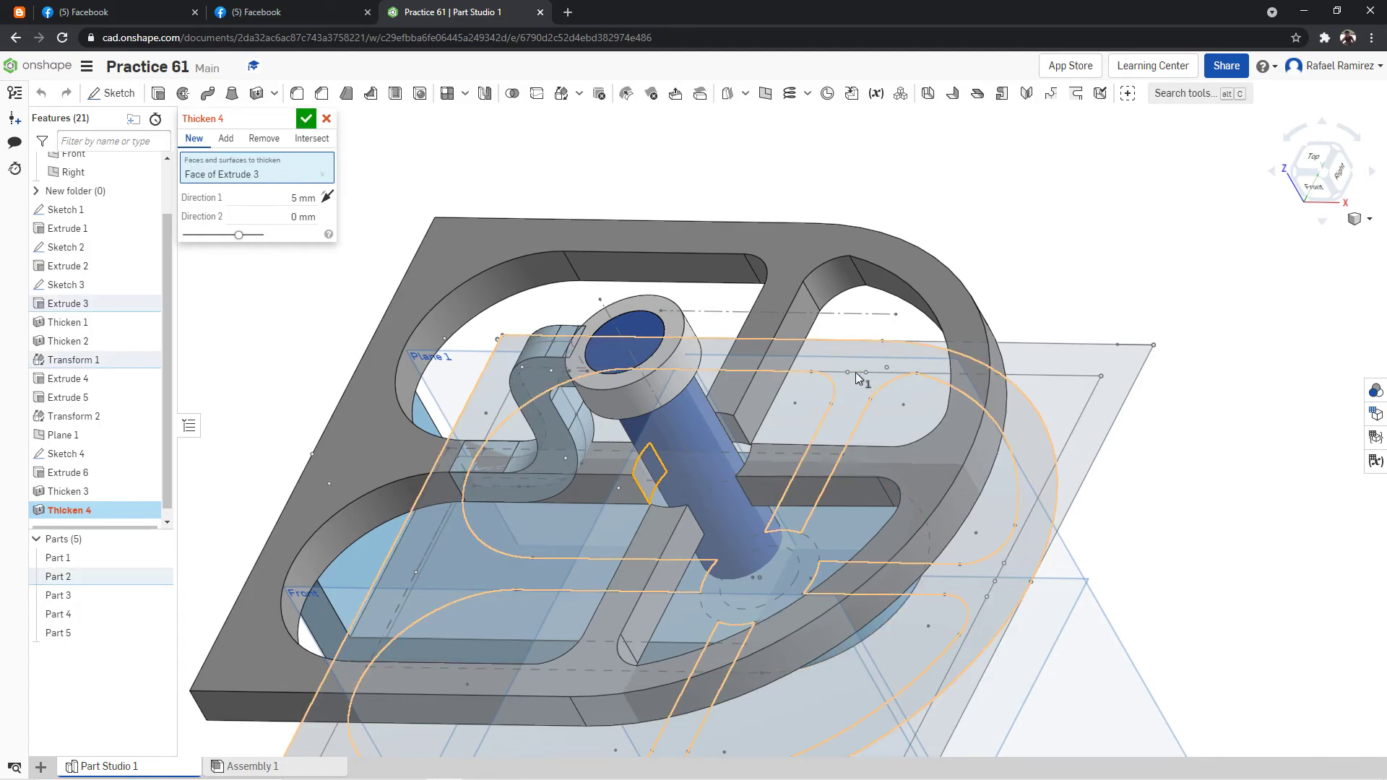
click(738, 437)
right_drag(1019, 278, 1120, 331)
click(773, 549)
mouse_move(773, 549)
right_down()
mouse_move(1067, 359)
mouse_move(1000, 379)
mouse_move(787, 528)
right_up()
click(746, 530)
right_drag(975, 352, 913, 283)
click(308, 238)
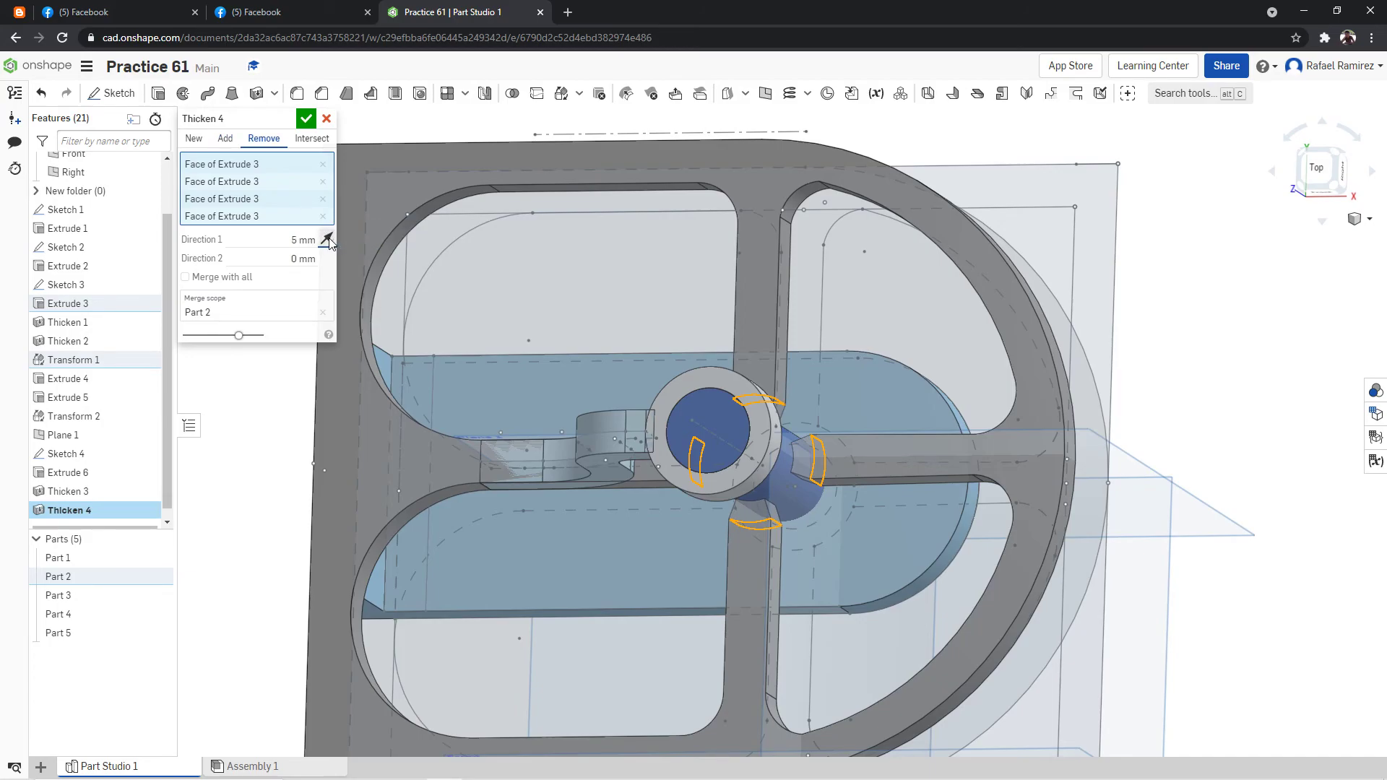
click(329, 239)
Try Direction 1 removal depths of 65 mm, 30 mm and 25 mm on the four spokes.
scroll(485, 147, down, 2)
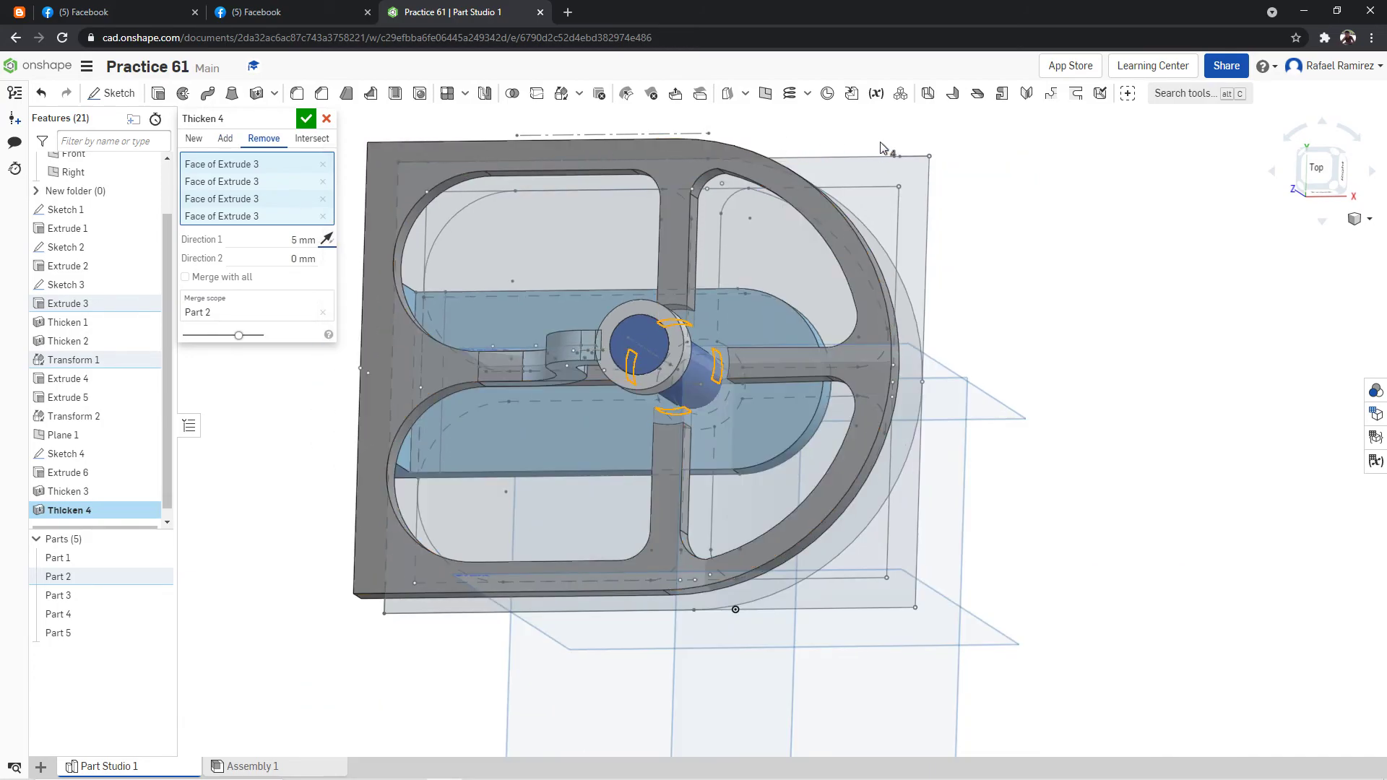
scroll(884, 147, up, 2)
right_drag(928, 159, 959, 137)
click(301, 263)
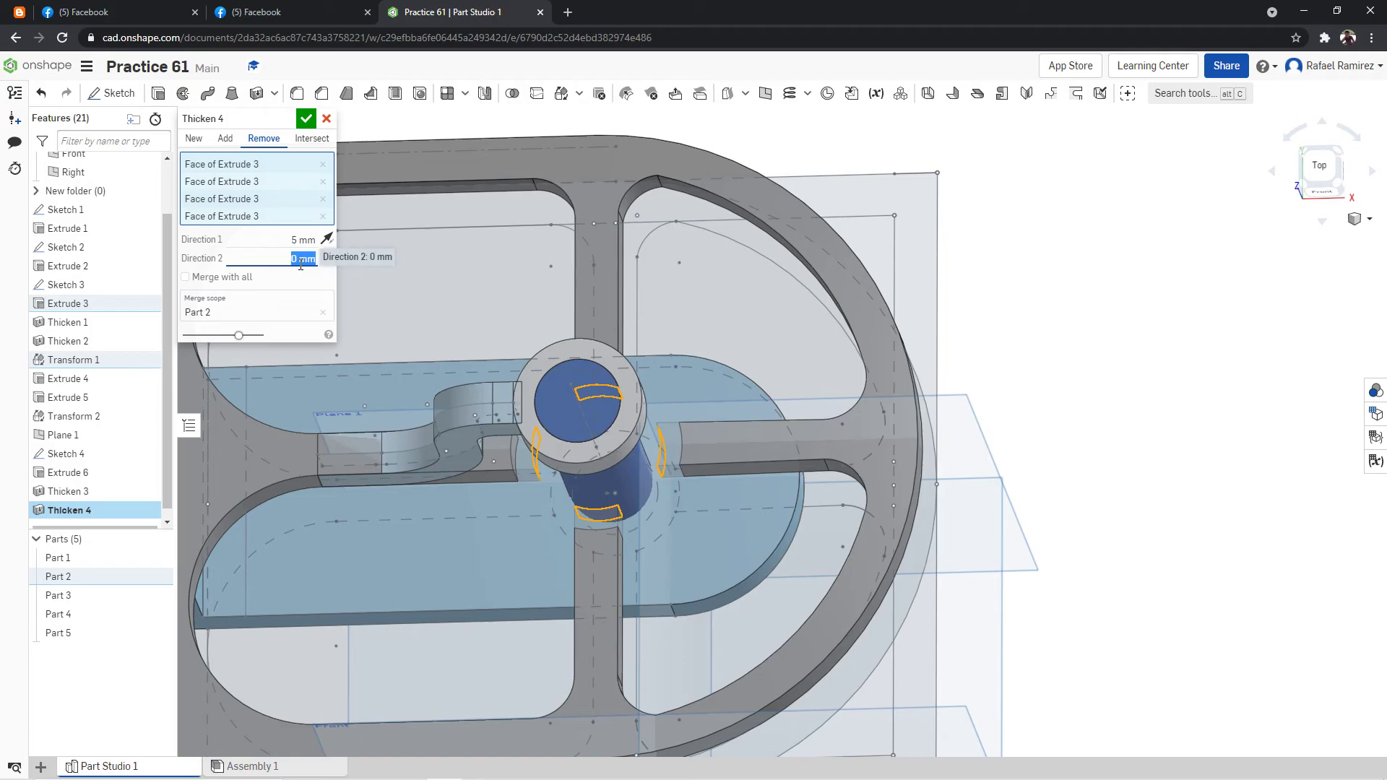
click(306, 243)
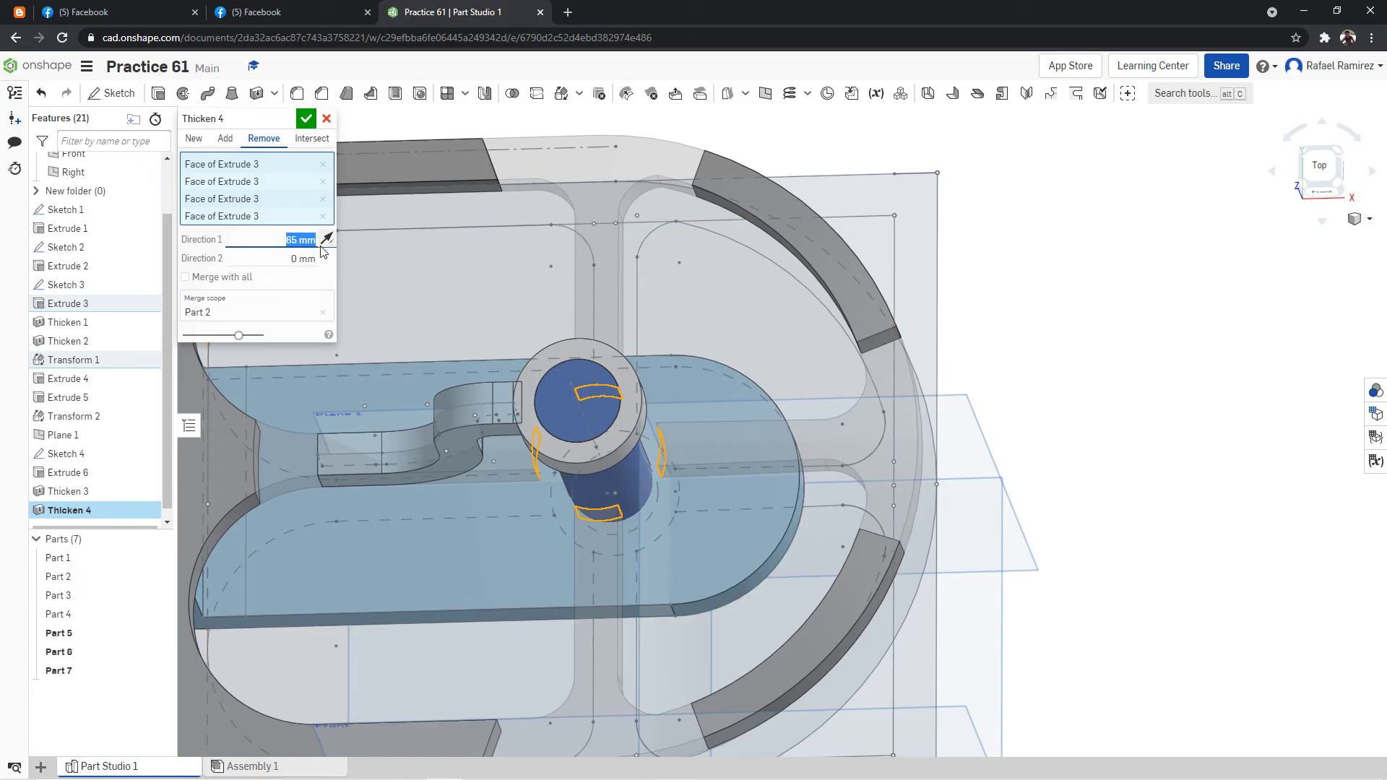
key(Return)
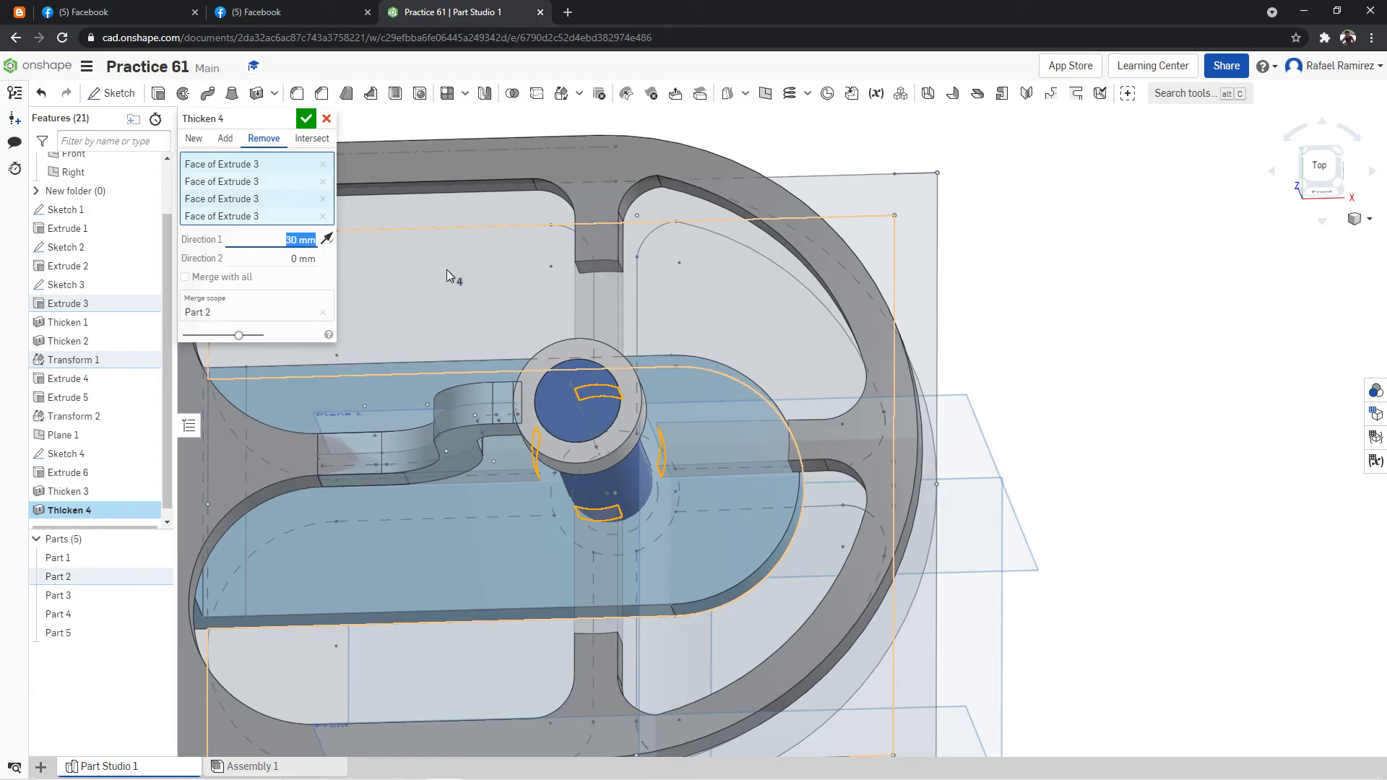
right_drag(760, 227, 834, 168)
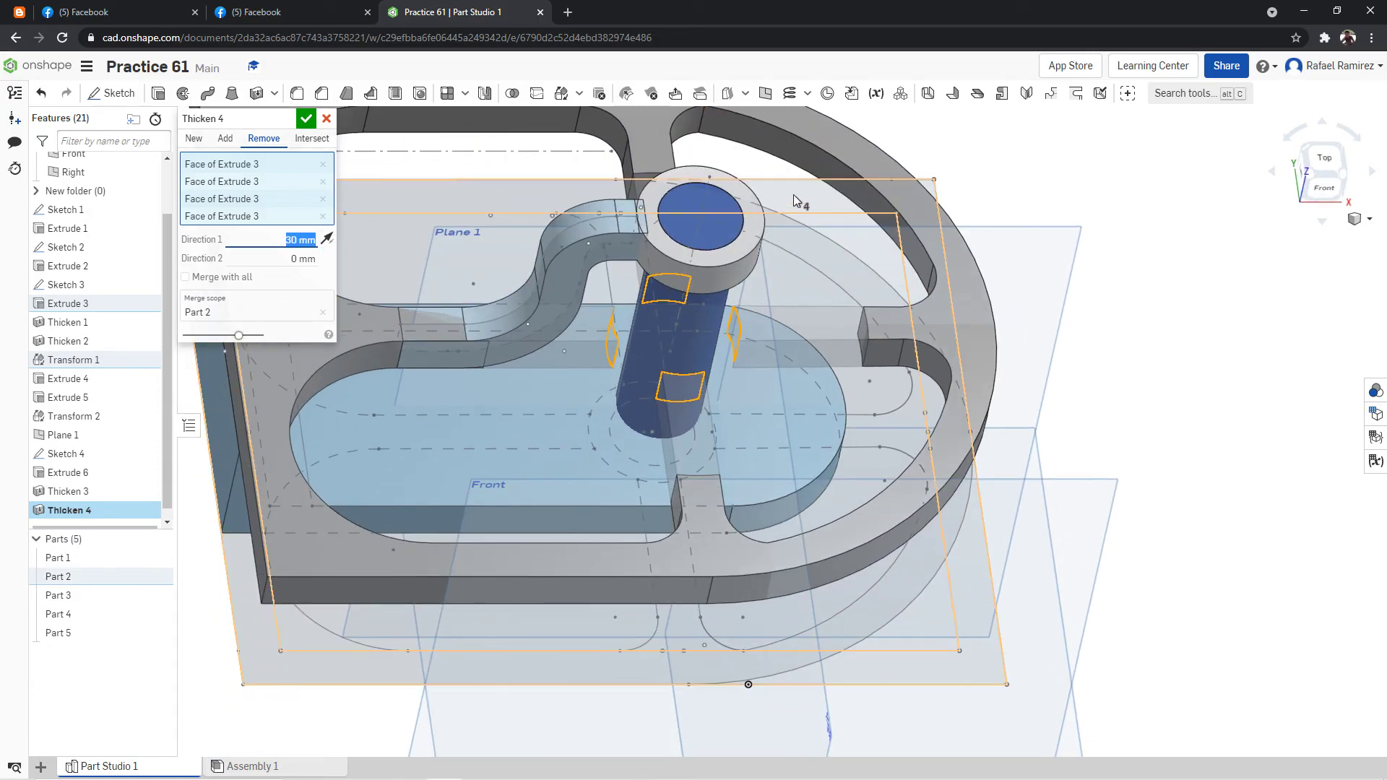
right_drag(717, 149, 454, 230)
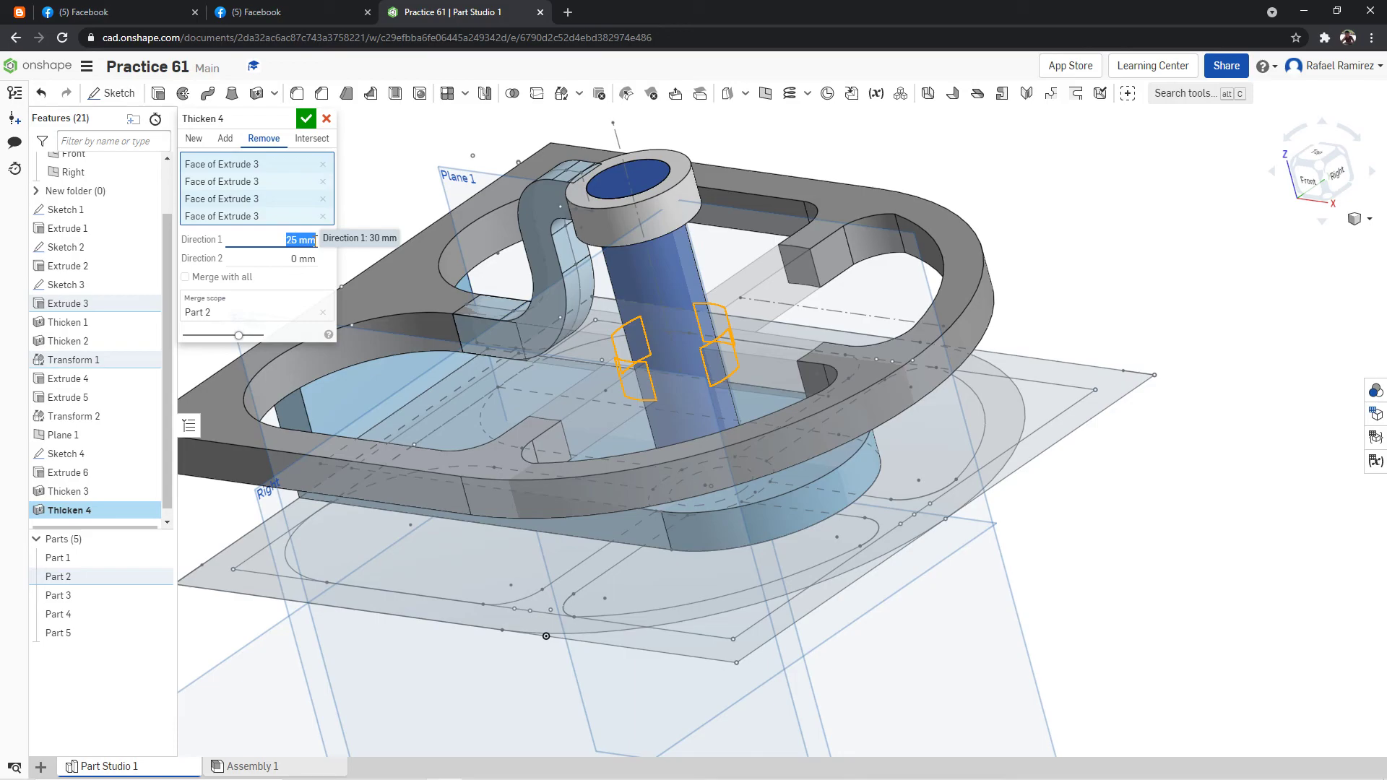
Set the Direction 1 removal depth to 35 mm and apply the Thicken to shorten the four spokes.
click(306, 246)
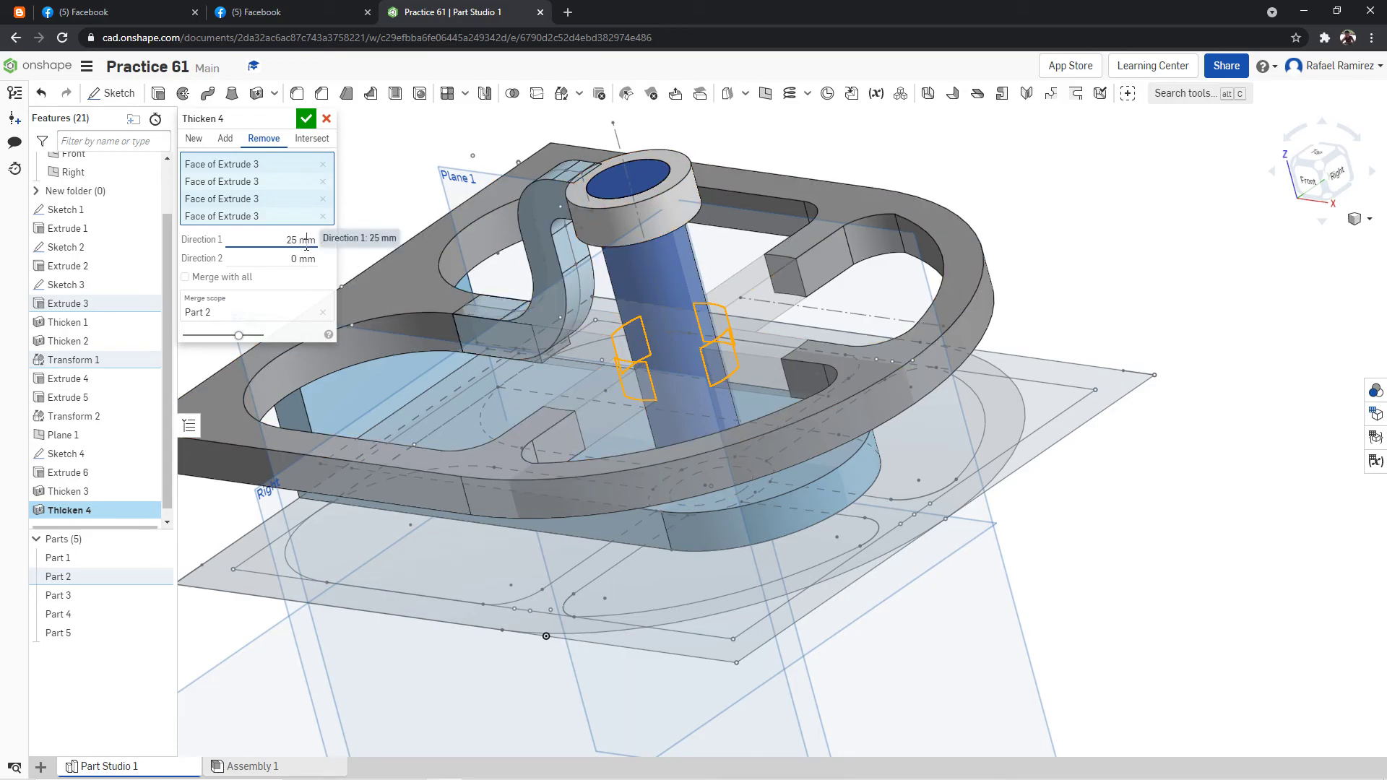
double_click(301, 246)
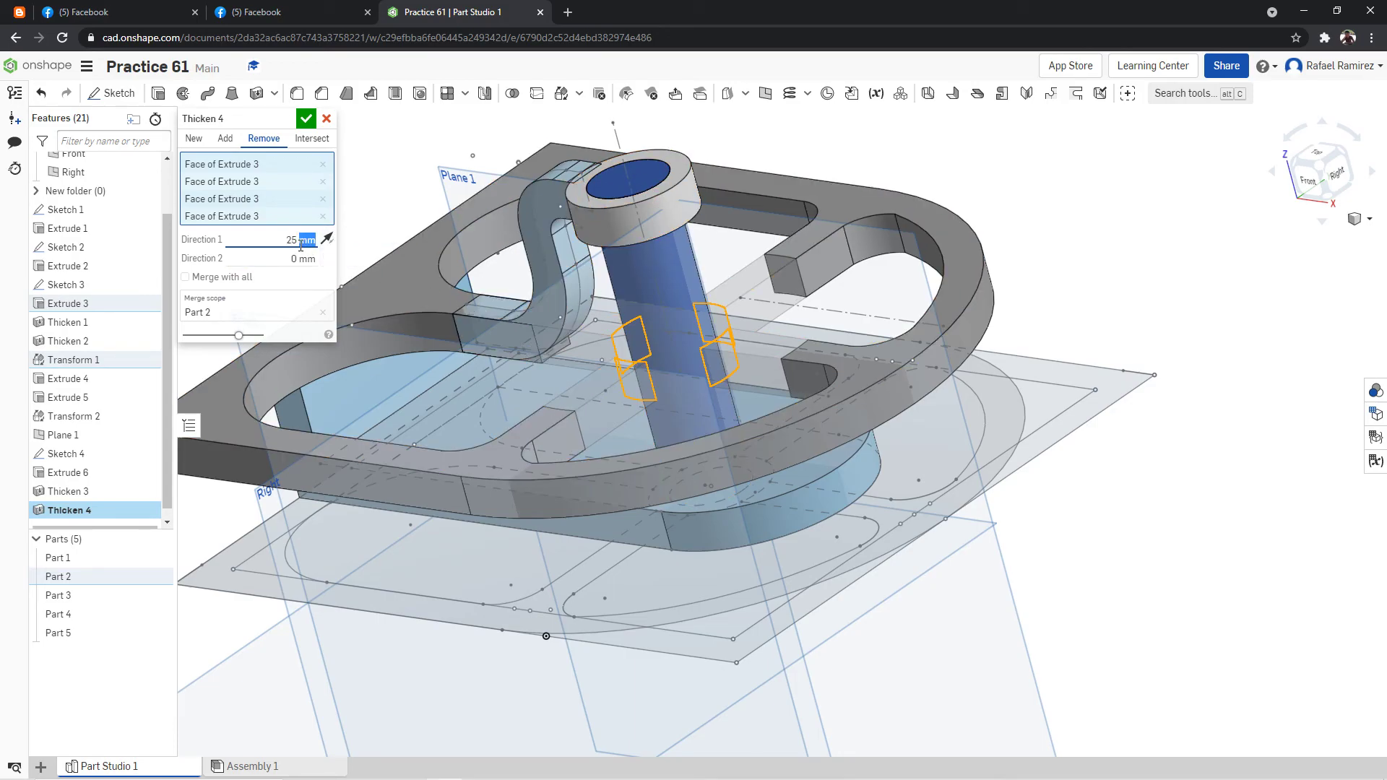
right_drag(694, 181, 739, 182)
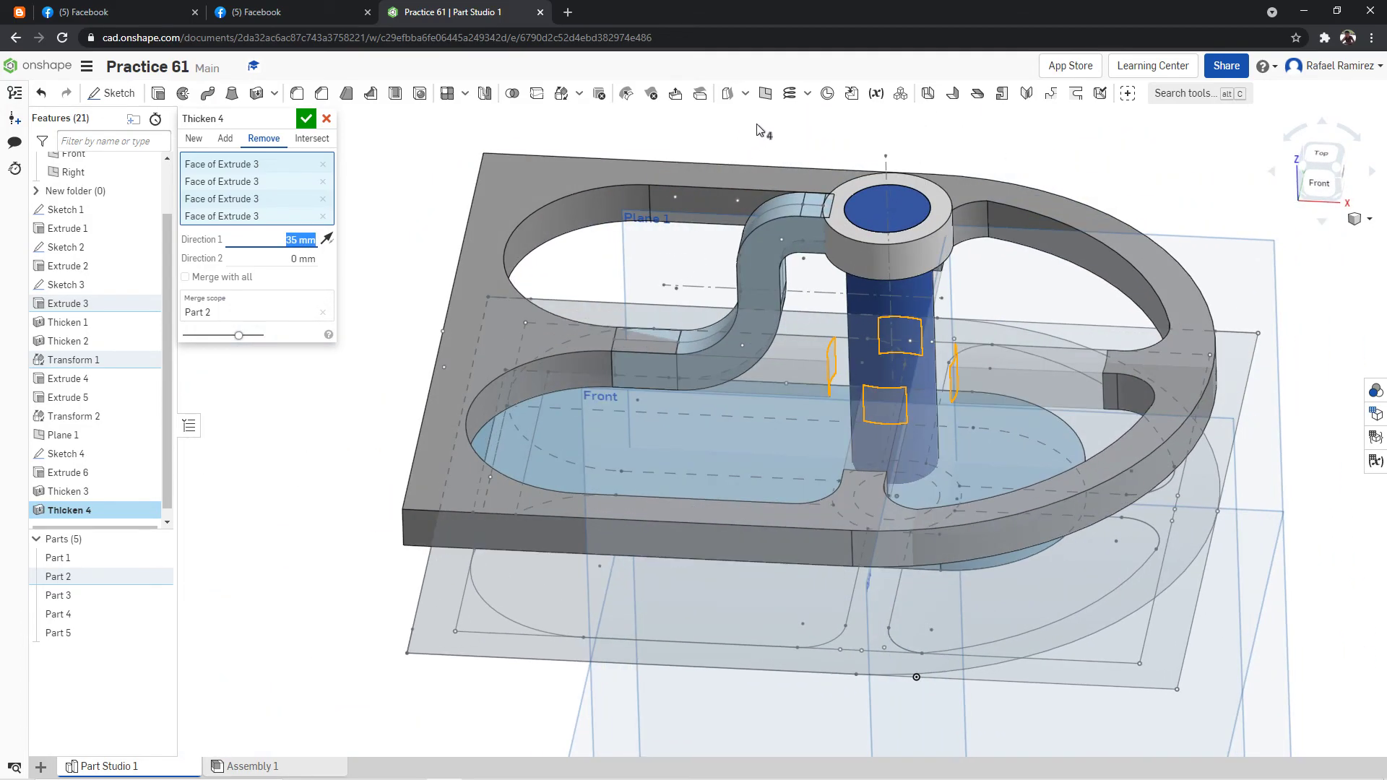
scroll(751, 144, down, 3)
scroll(654, 189, up, 5)
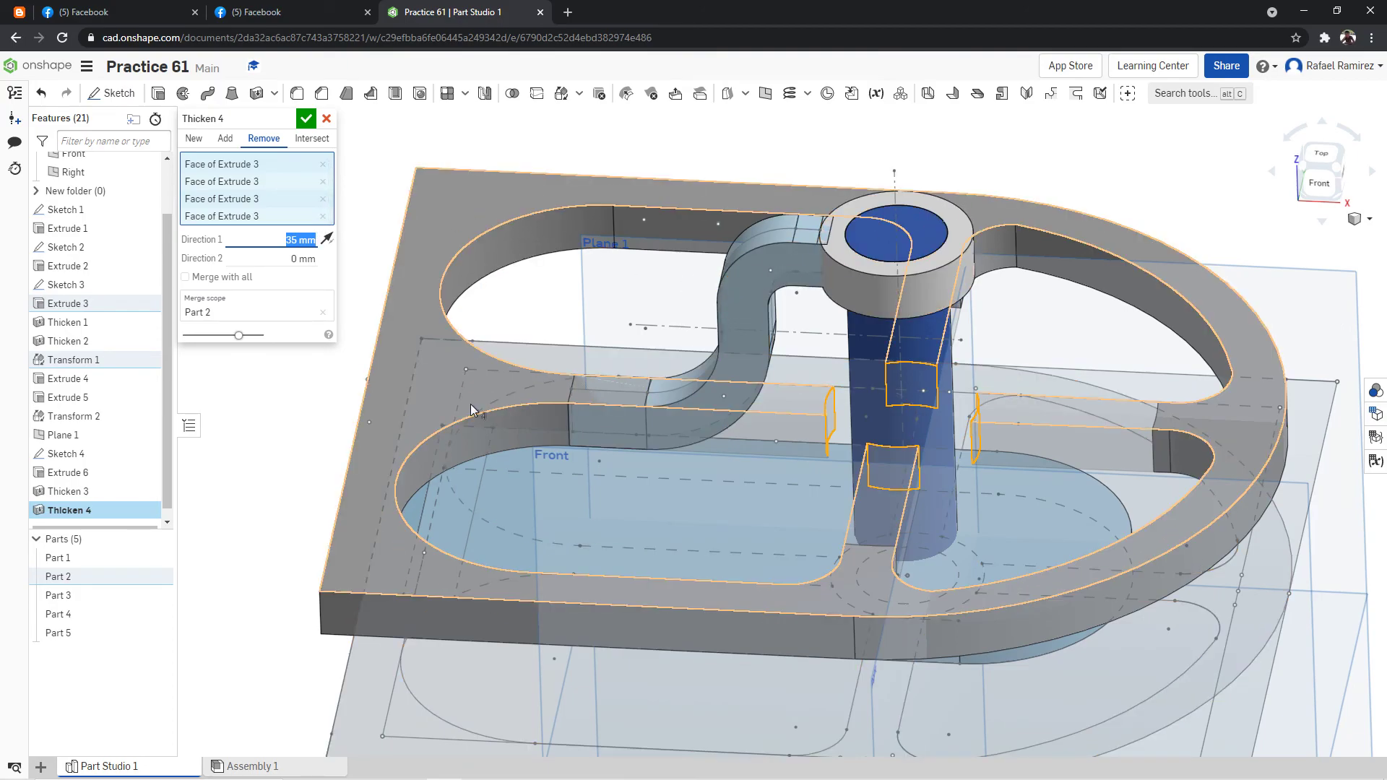
right_drag(613, 199, 630, 177)
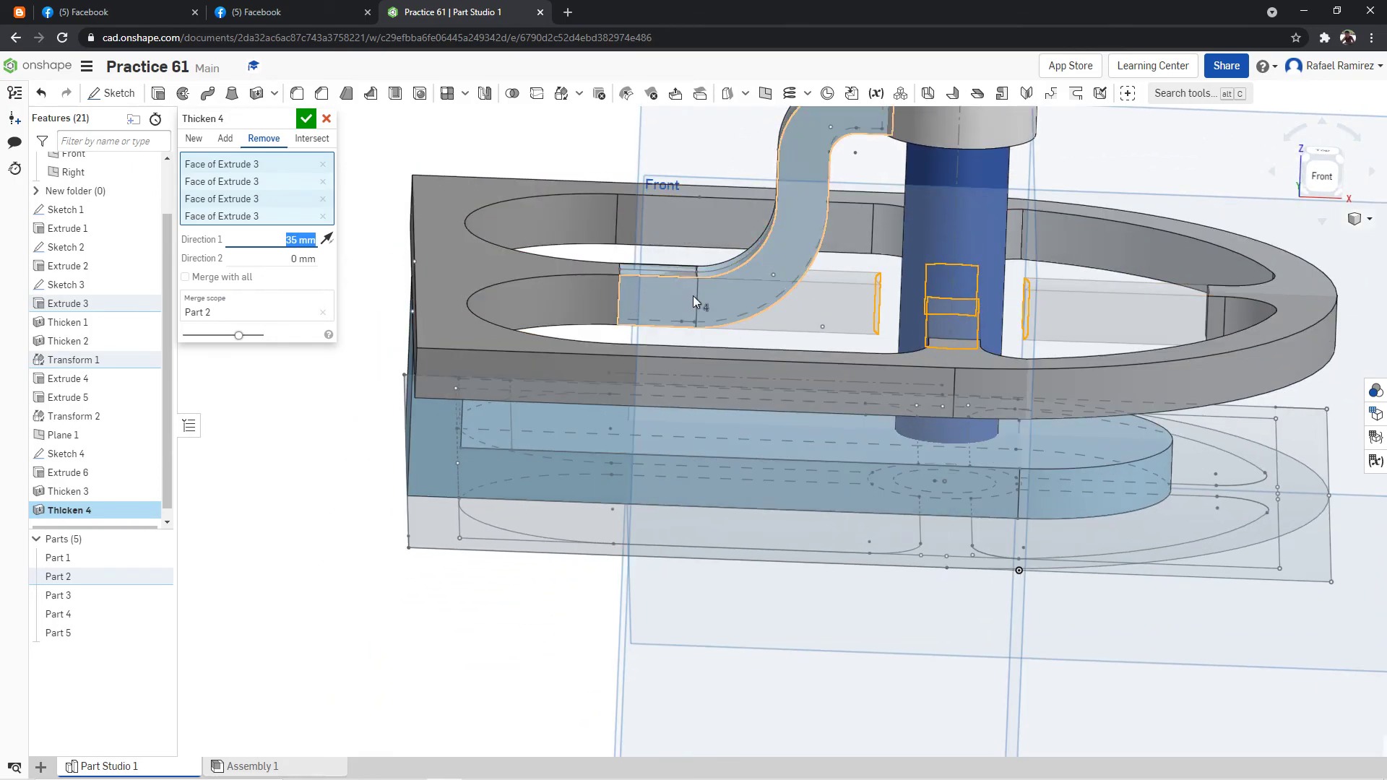
right_drag(680, 218, 671, 247)
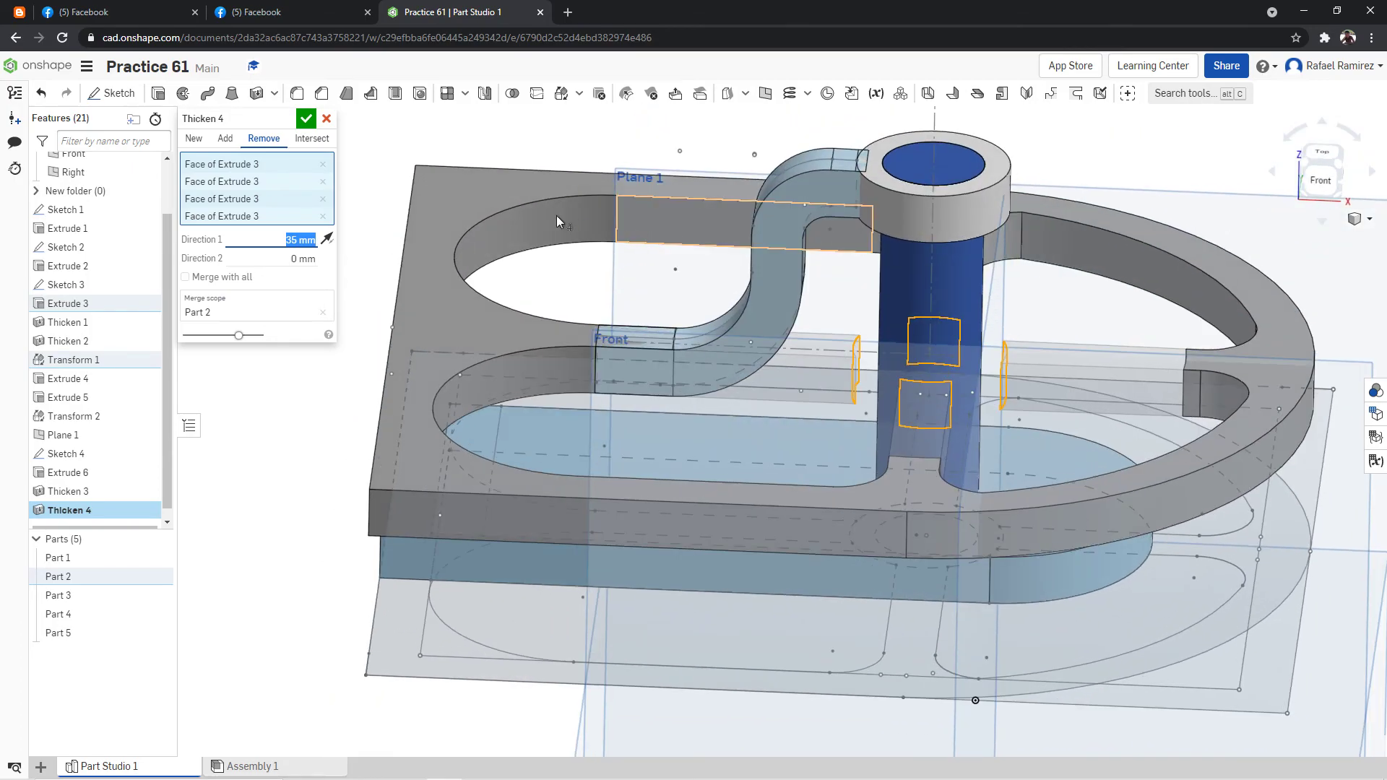
click(307, 120)
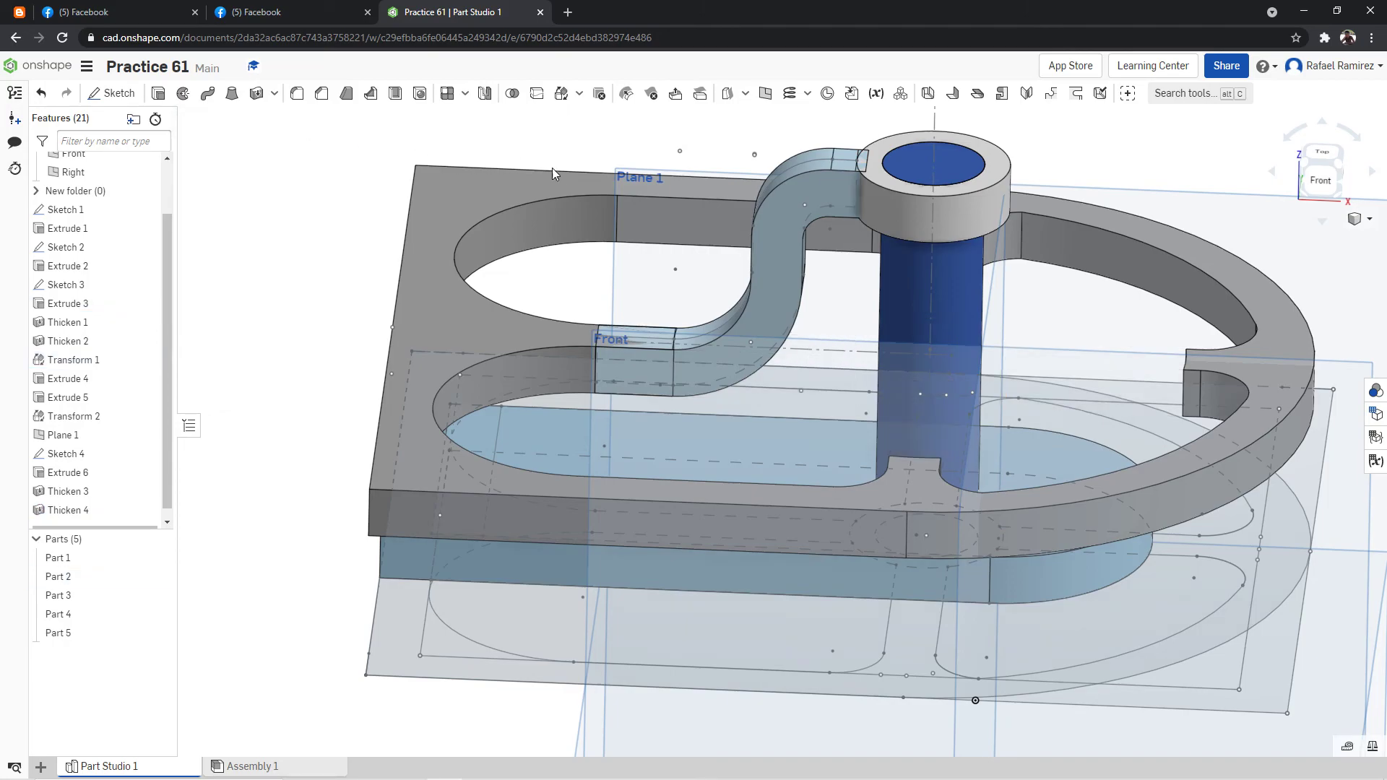
Examine the shortened spokes and the curved arm in isometric view and from close up.
right_drag(661, 225, 633, 277)
right_click(1100, 160)
click(1130, 217)
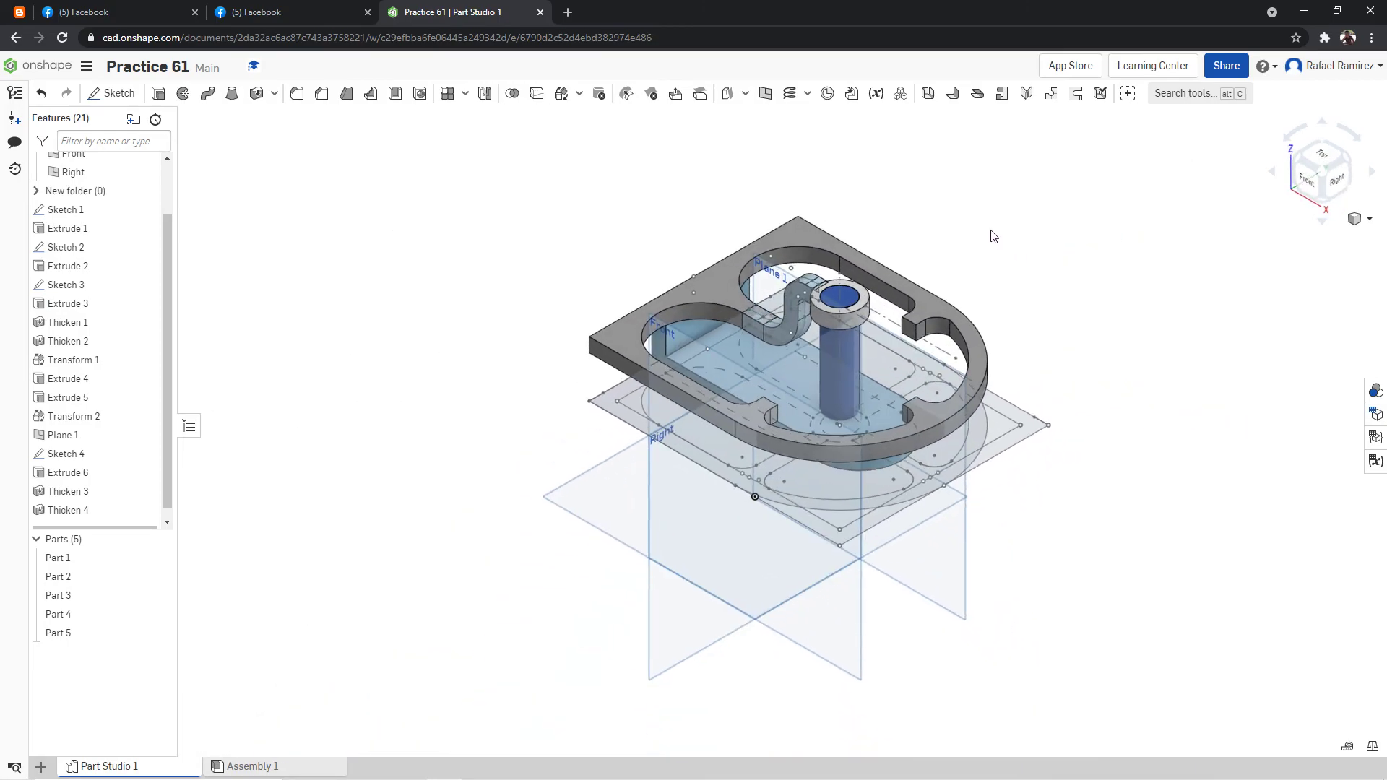
scroll(876, 180, up, 5)
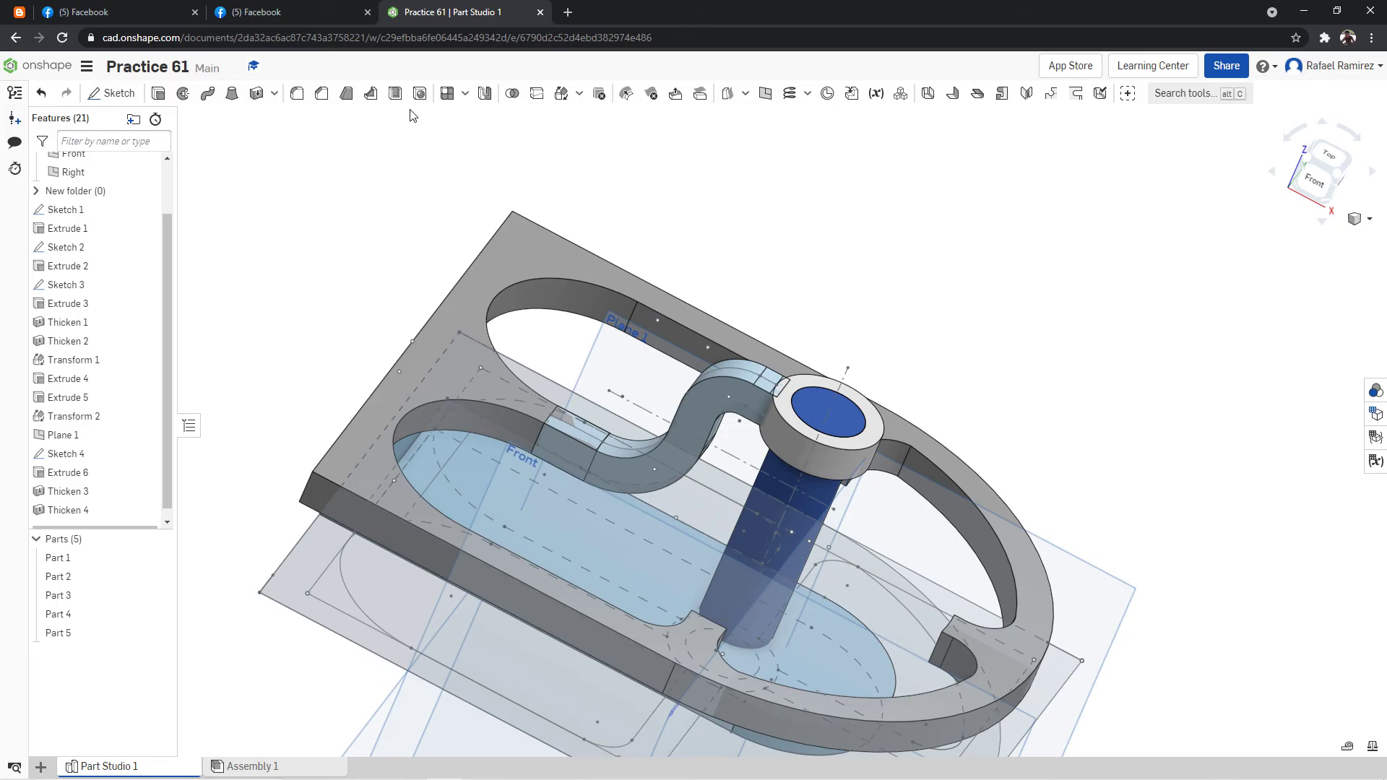
right_click(1143, 215)
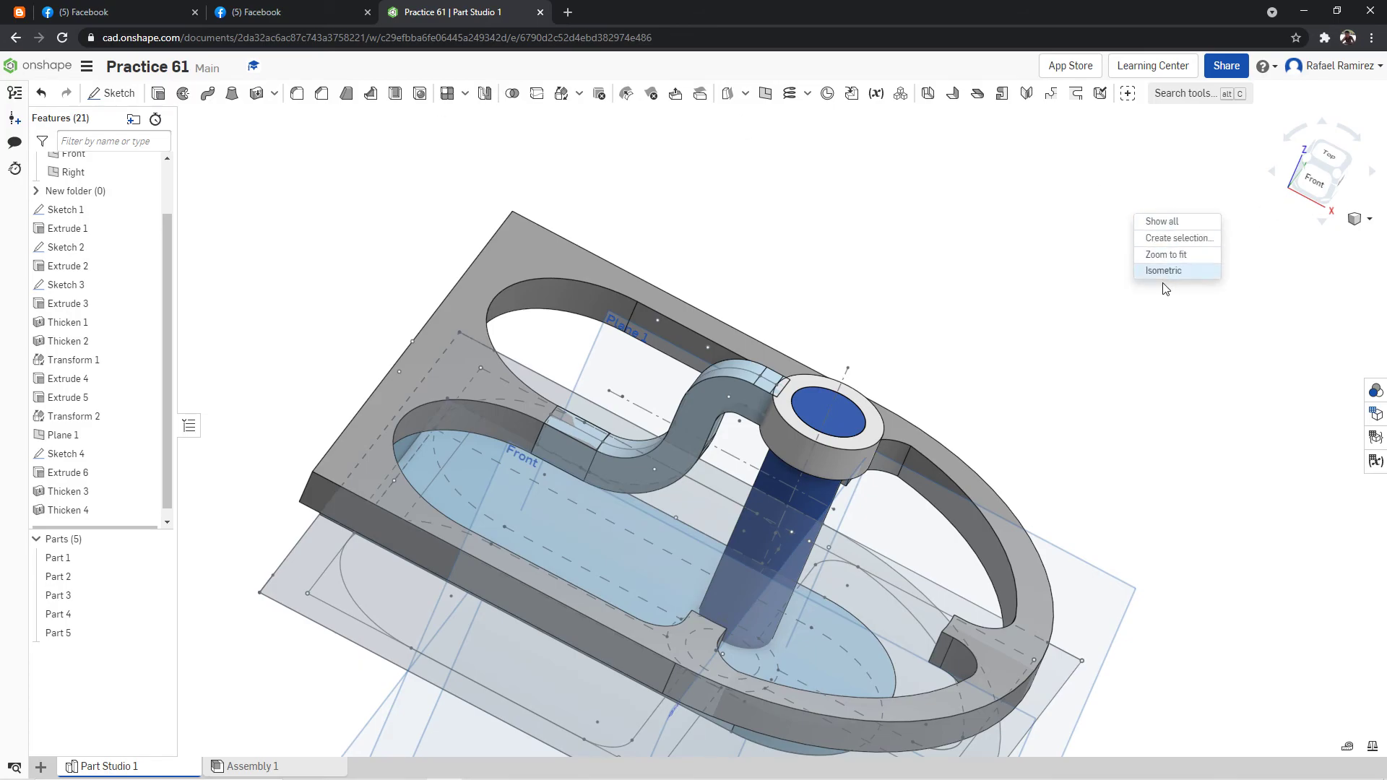
click(1155, 269)
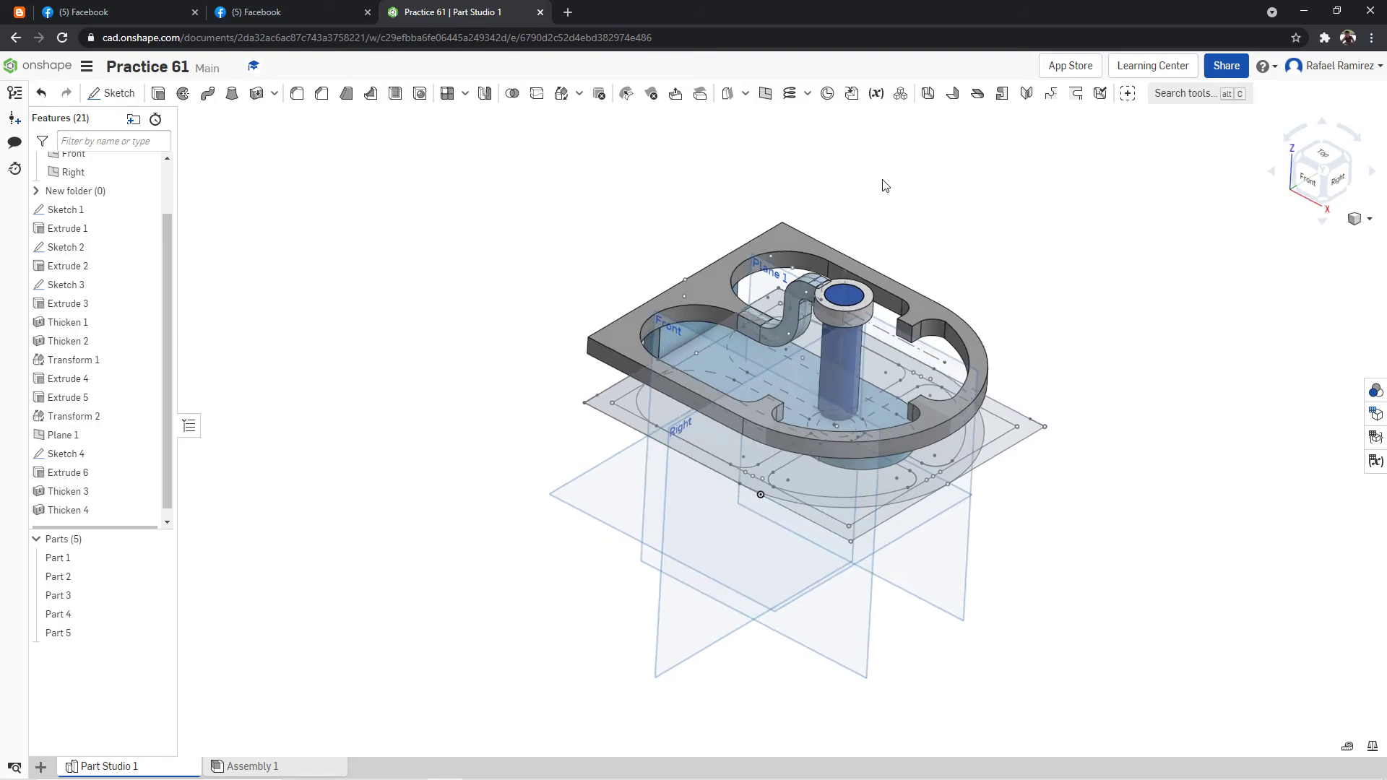
scroll(886, 185, up, 5)
right_drag(852, 188, 929, 269)
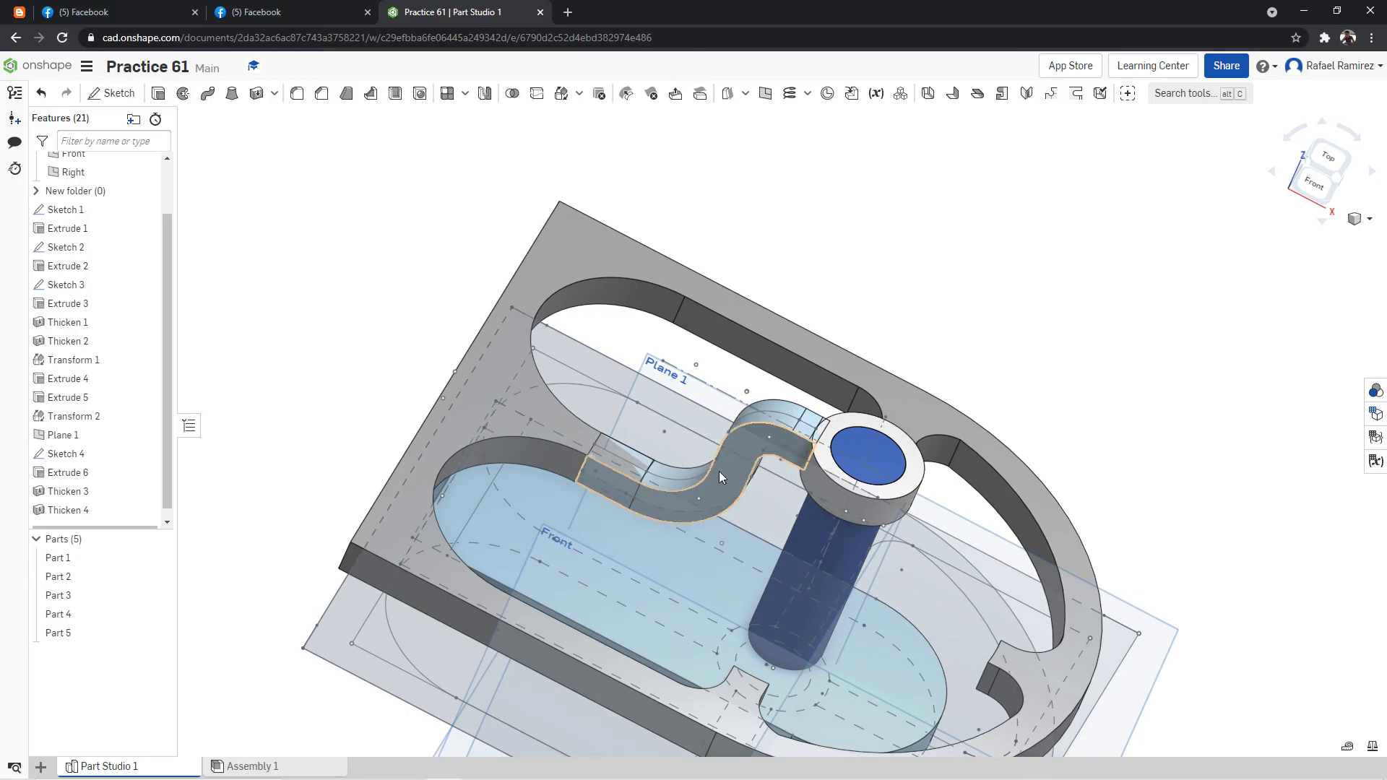
Start a circular part pattern with the curved arm as the part to pattern.
scroll(978, 269, up, 2)
right_click(977, 273)
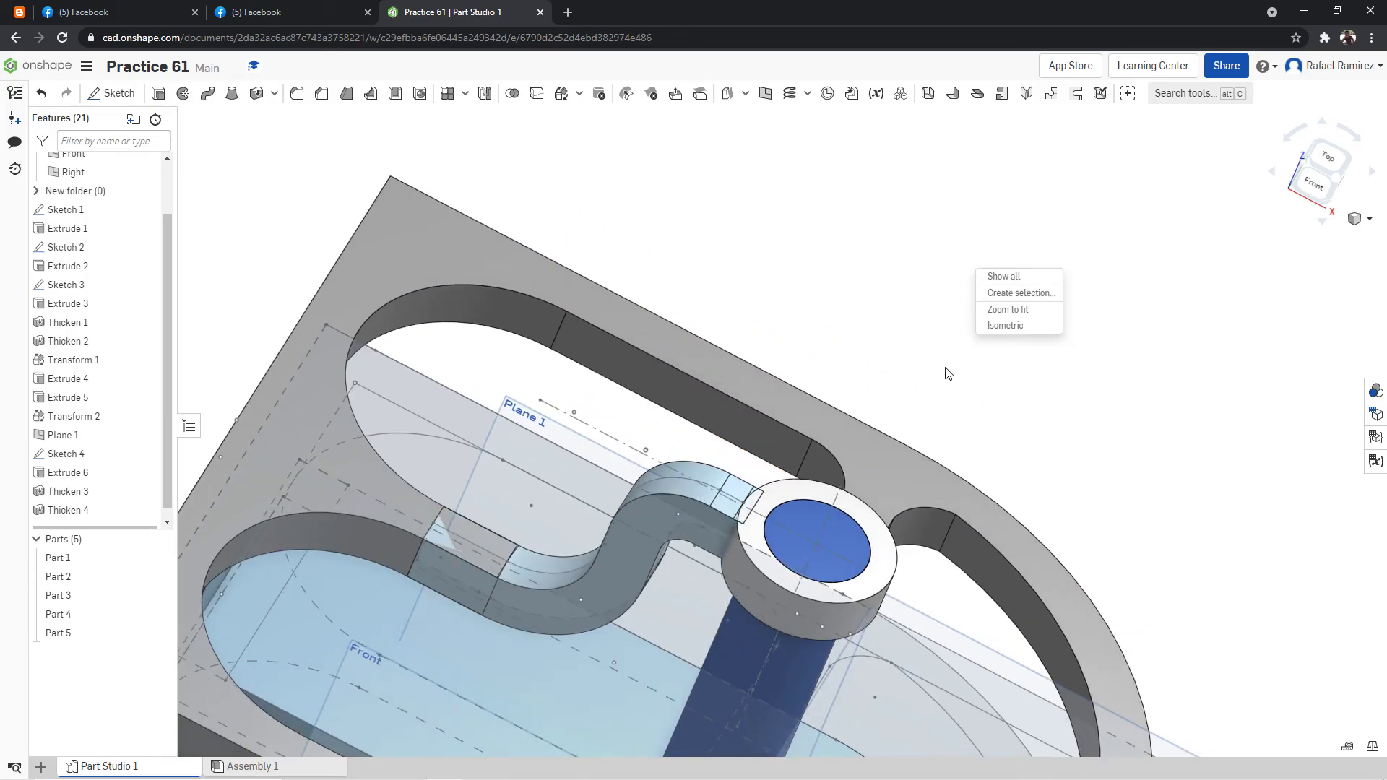
right_click(871, 315)
click(912, 376)
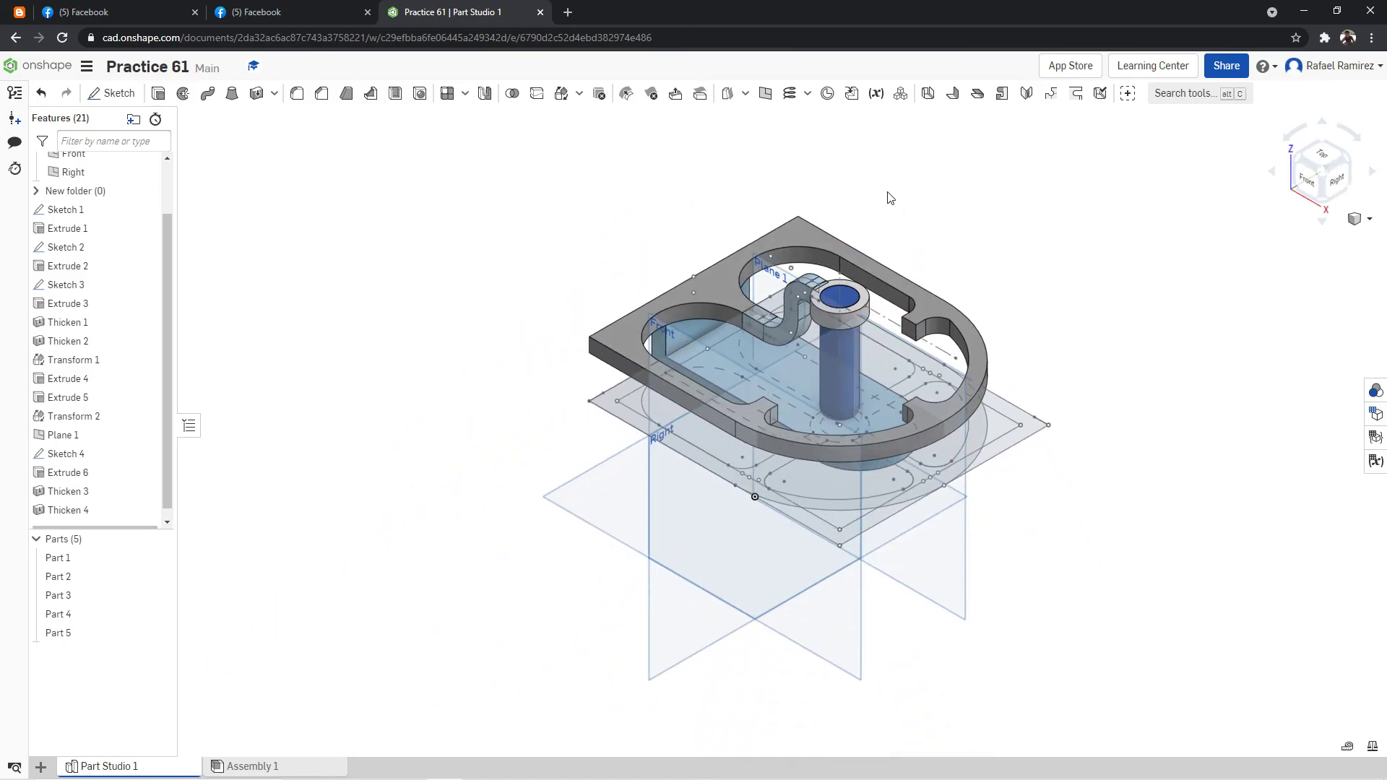
scroll(895, 197, up, 3)
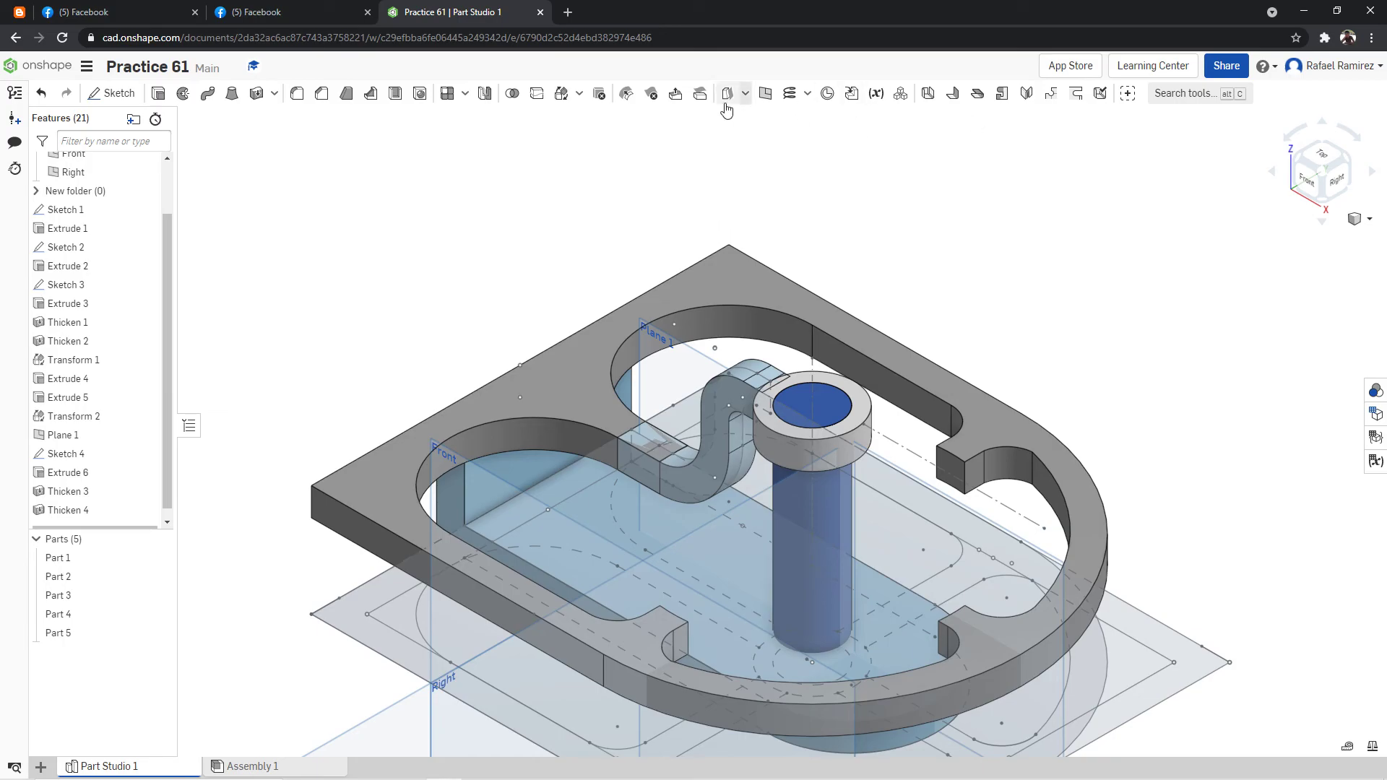
click(465, 94)
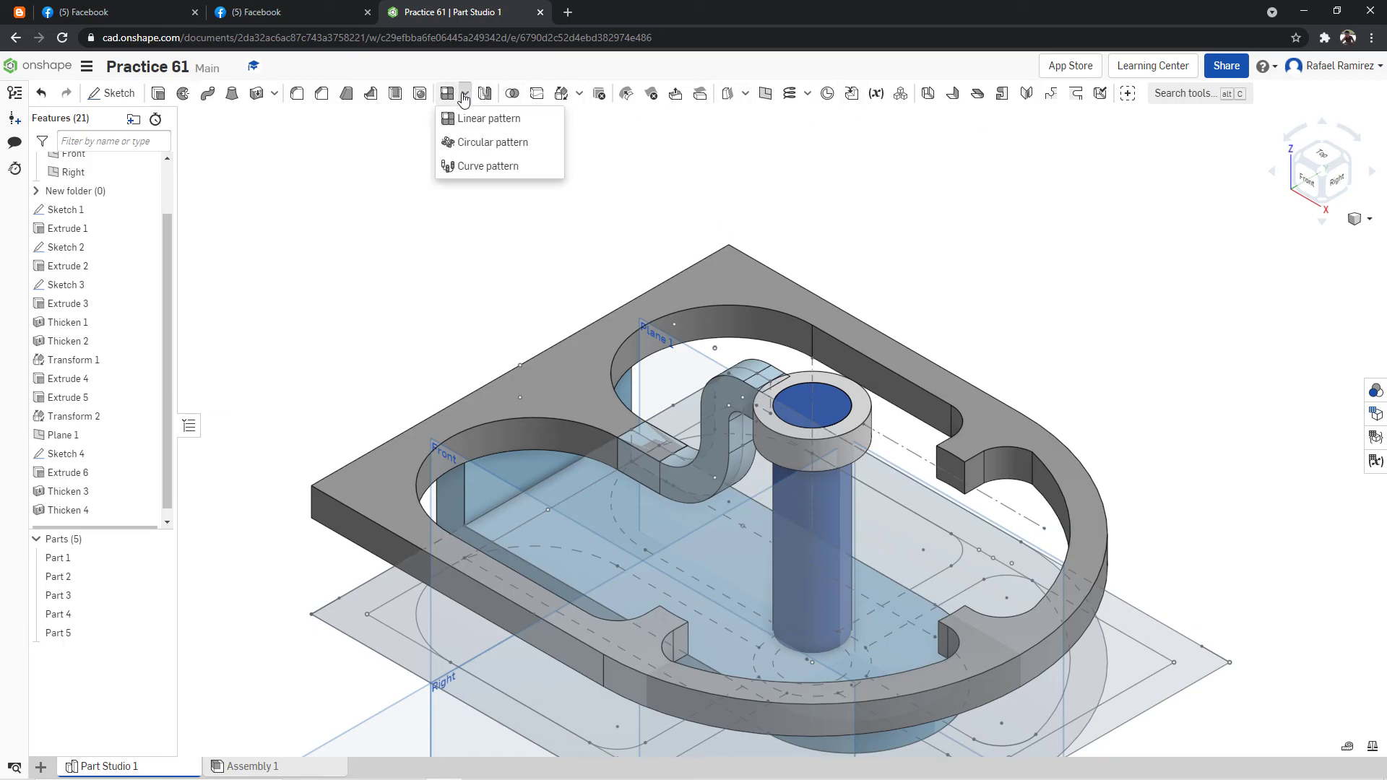
click(480, 141)
right_drag(925, 228, 931, 229)
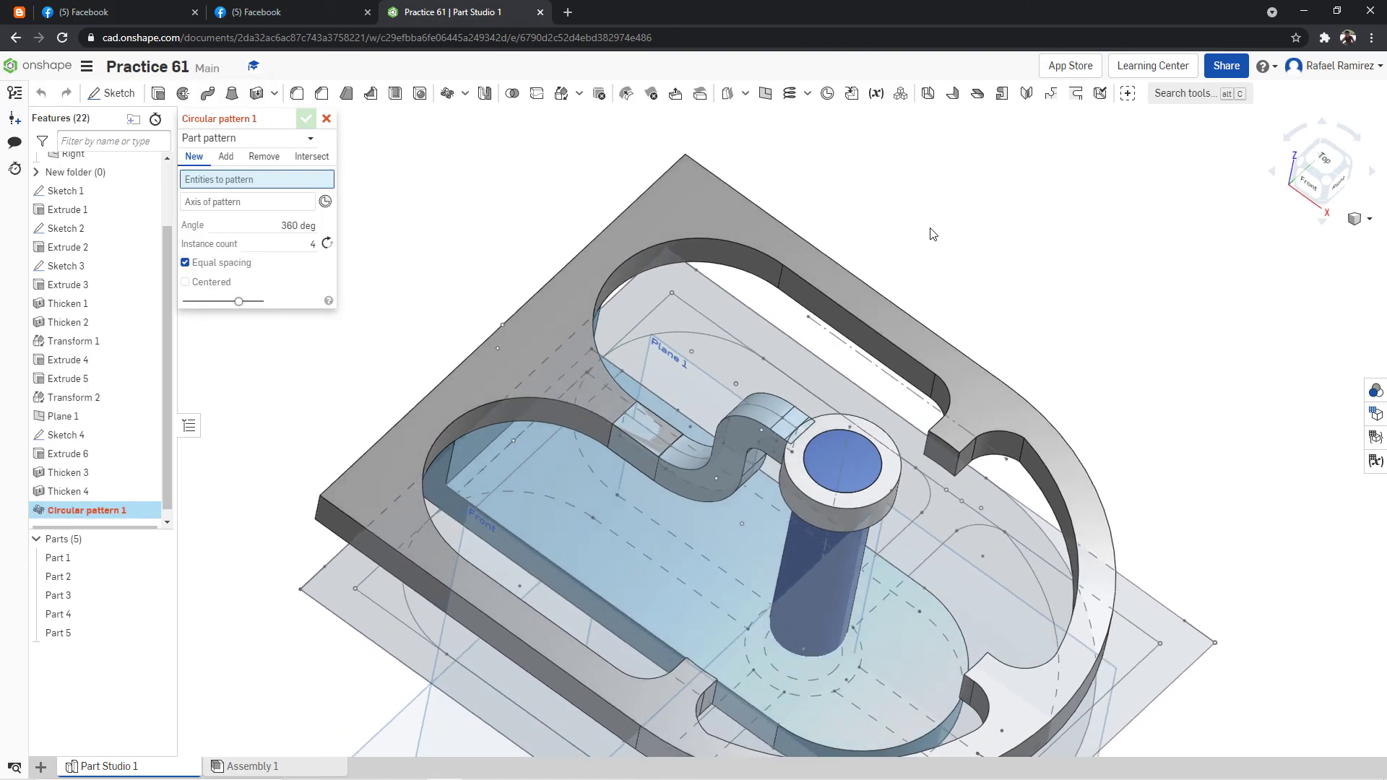
click(739, 471)
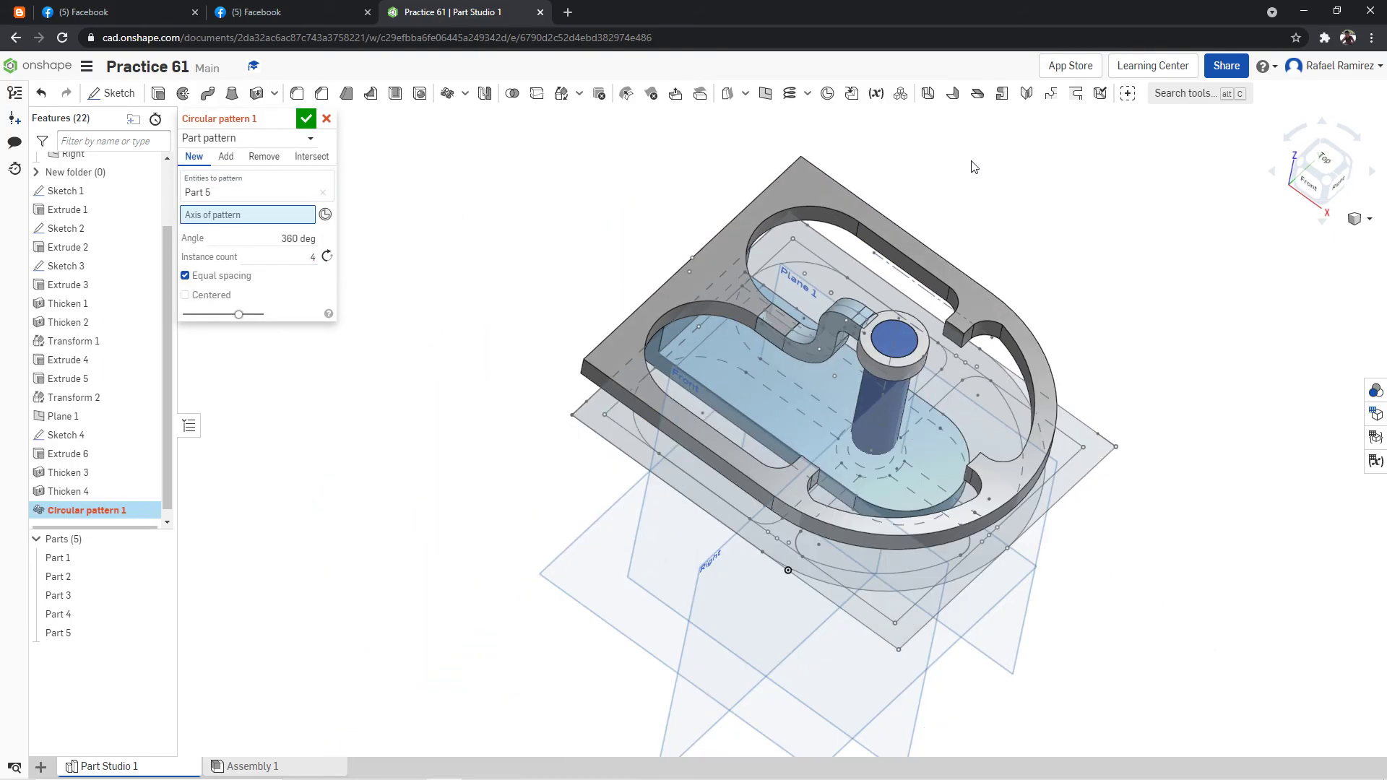
Use the circular top edge of the collar as the axis of the arm pattern.
key(f)
right_click(1040, 187)
right_click(1047, 191)
click(998, 151)
right_drag(998, 160, 1005, 161)
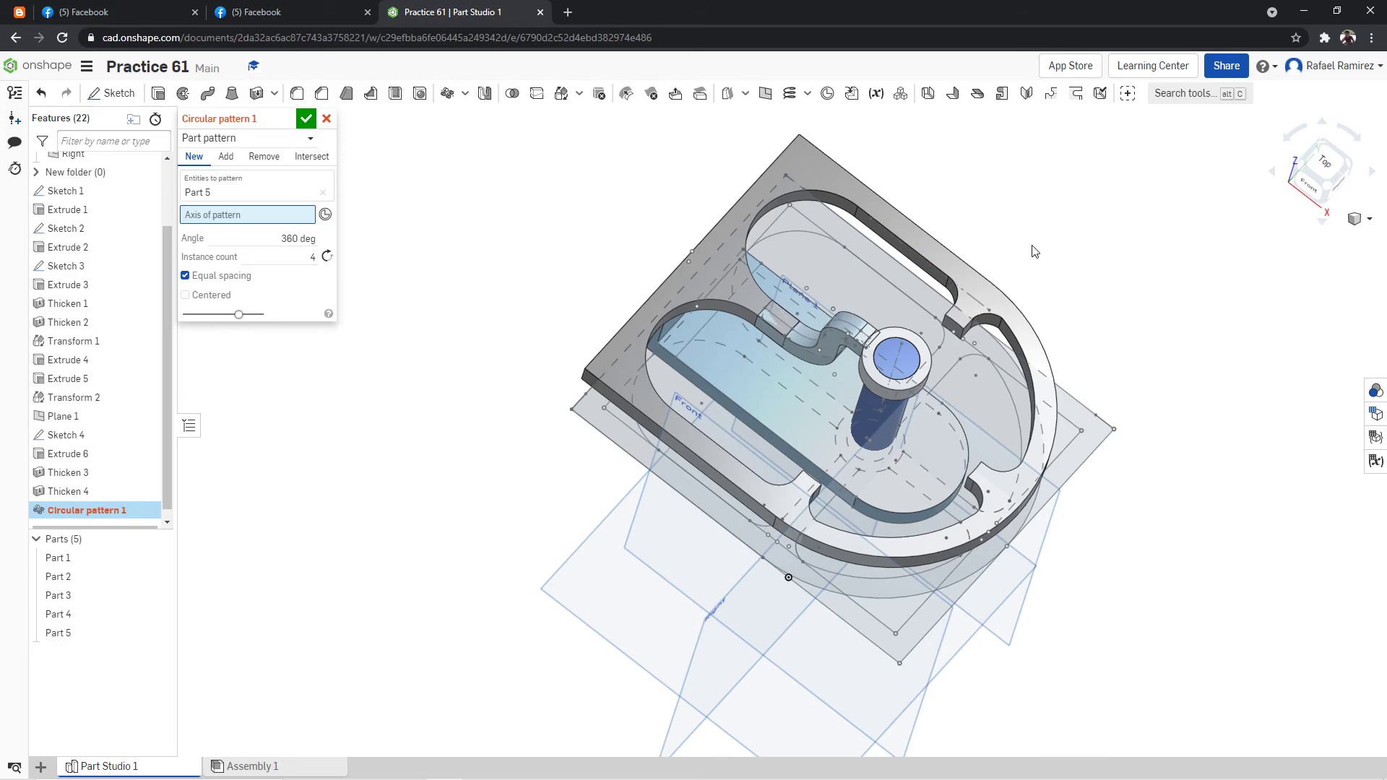
right_drag(1043, 248, 963, 321)
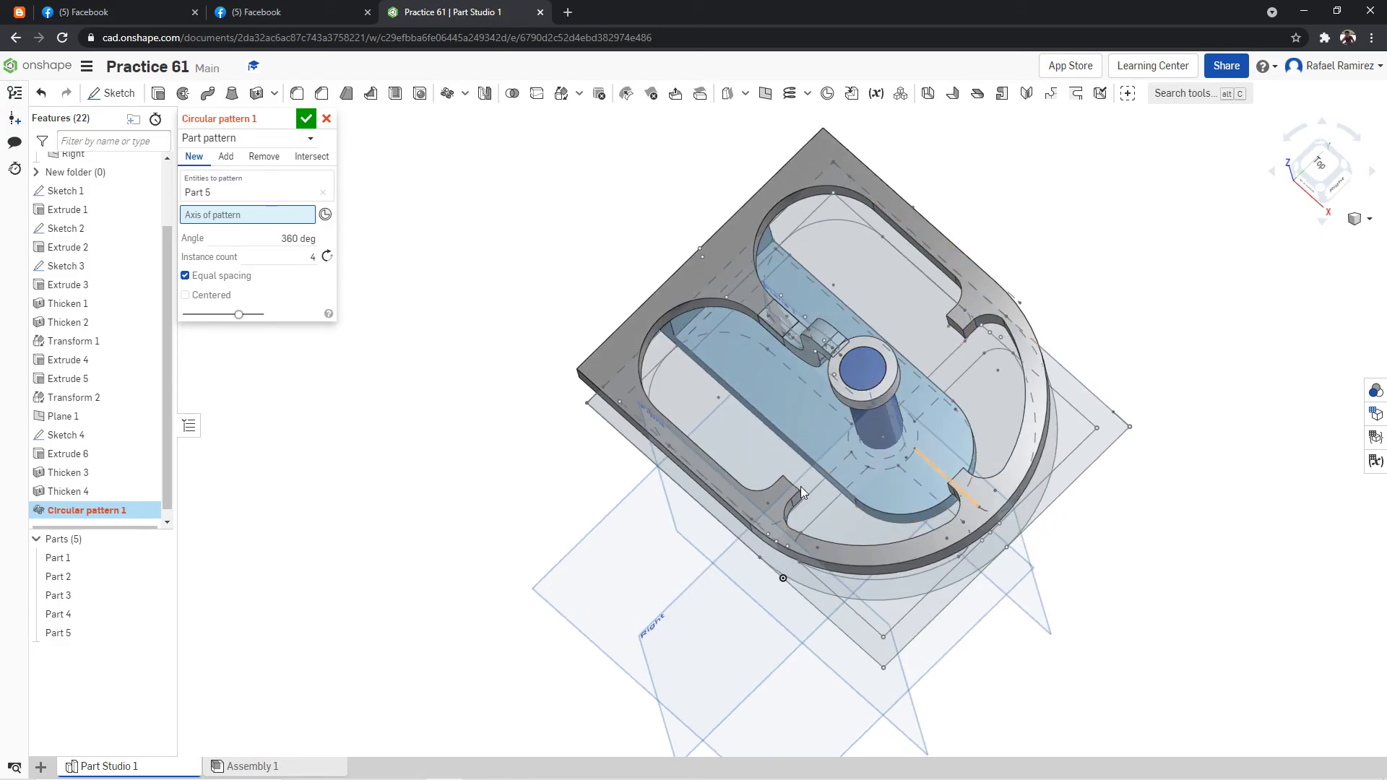
mouse_move(1134, 318)
right_down()
mouse_move(1152, 334)
mouse_move(1124, 310)
mouse_move(1136, 322)
right_up()
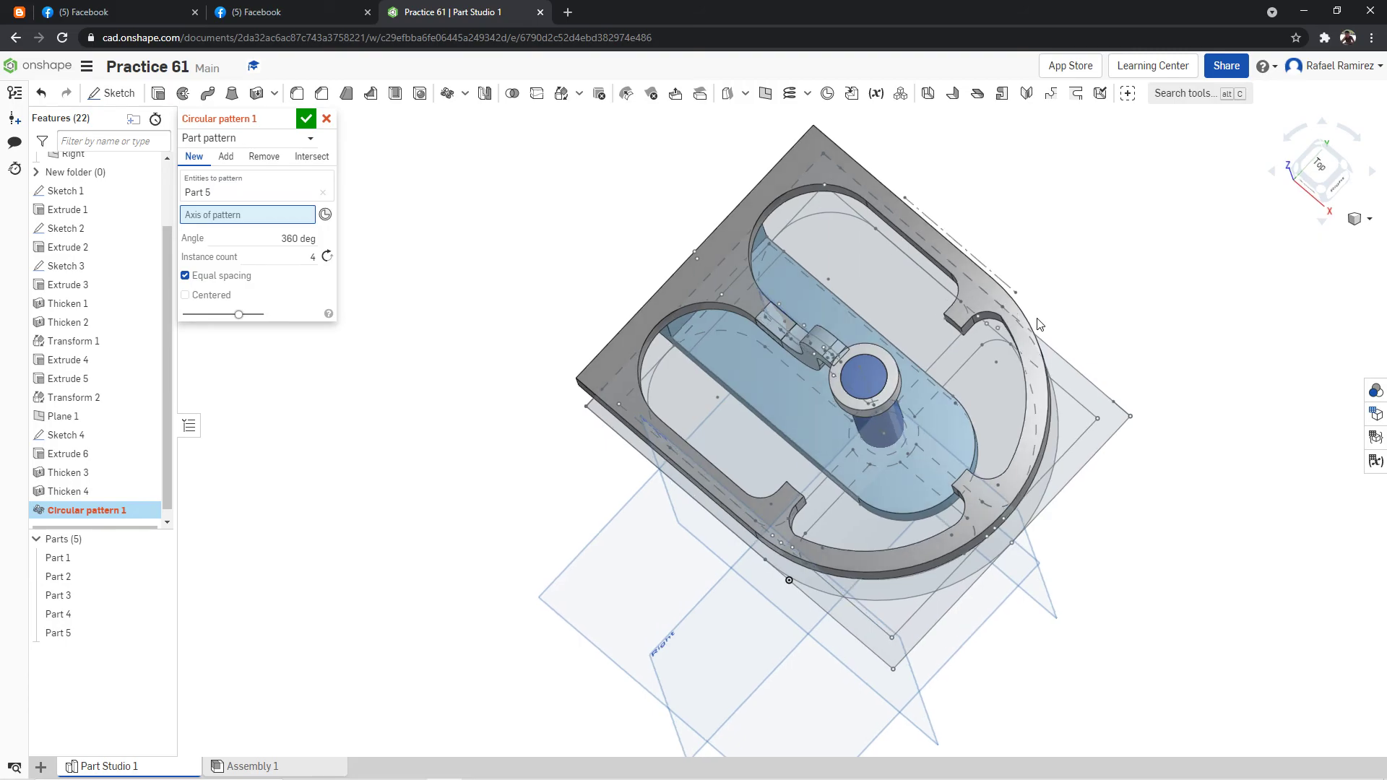
right_drag(861, 314, 1021, 312)
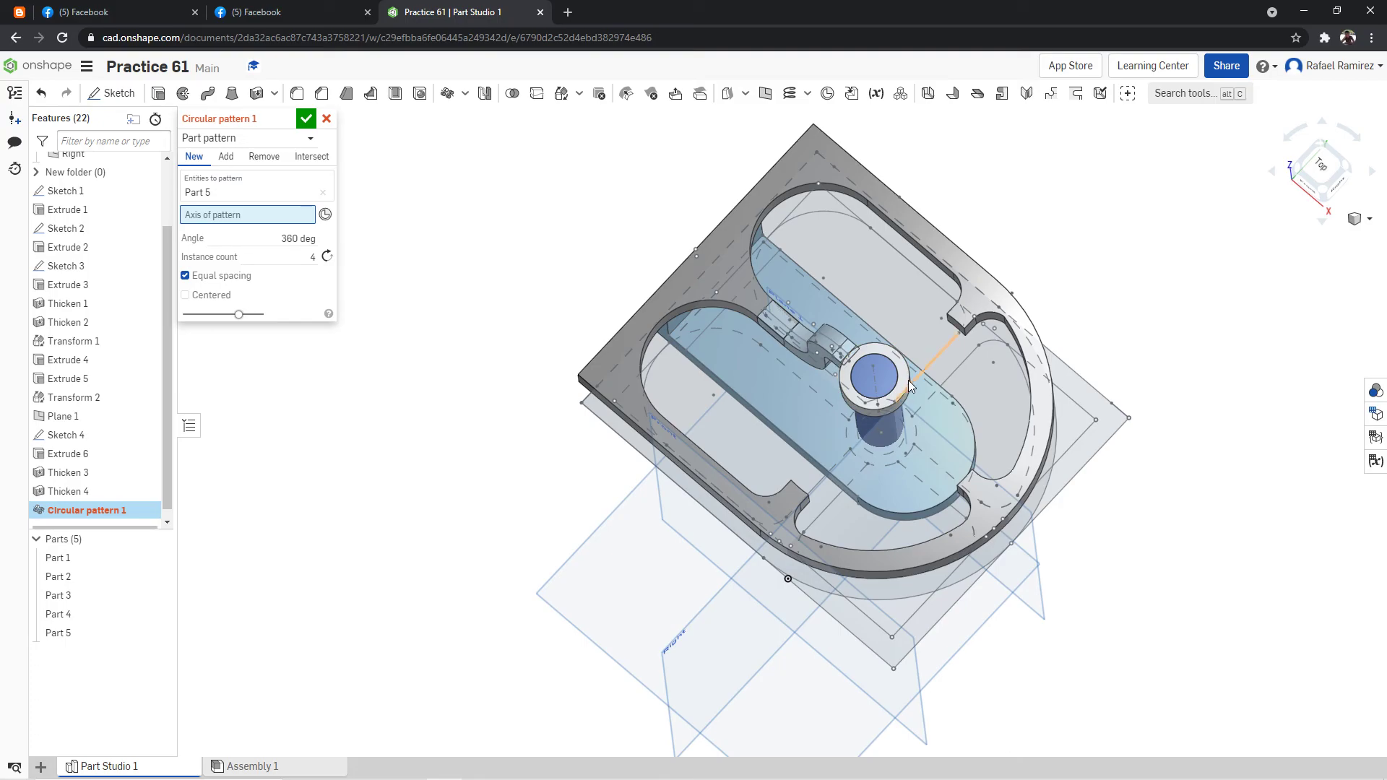
right_drag(1074, 244, 1054, 177)
scroll(1092, 246, up, 3)
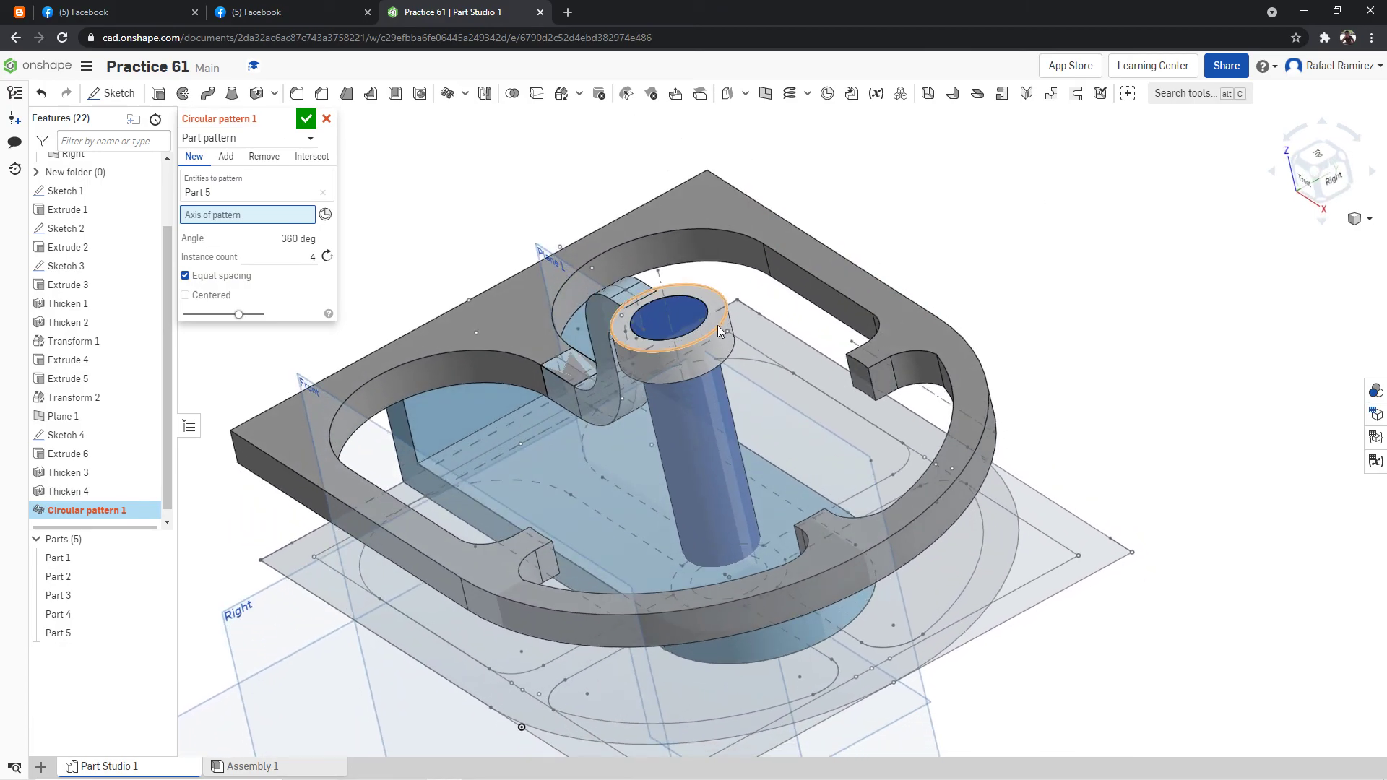
click(718, 325)
Try an instance count of 20 for the arm pattern over 360 degrees.
right_drag(1002, 237, 1010, 251)
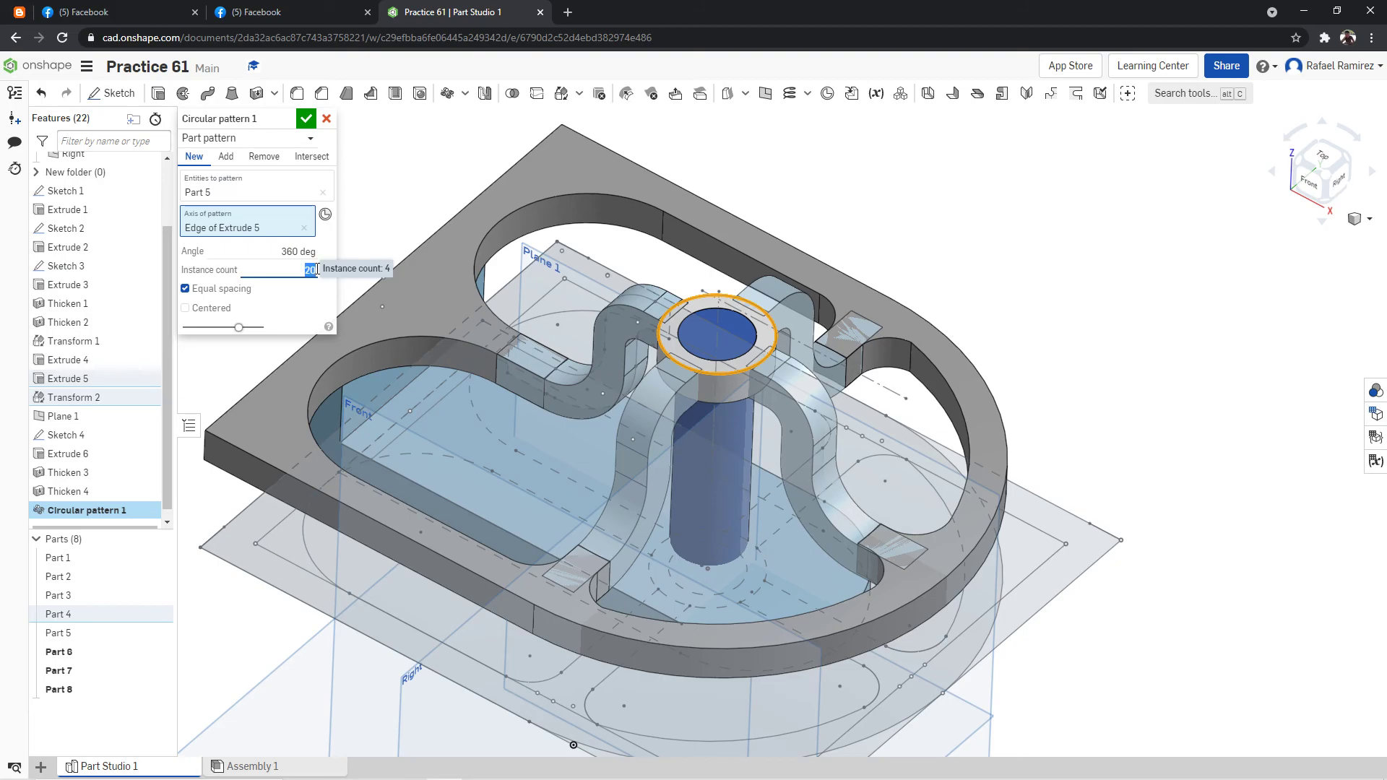
right_drag(856, 275, 1109, 218)
right_click(1124, 246)
click(1156, 380)
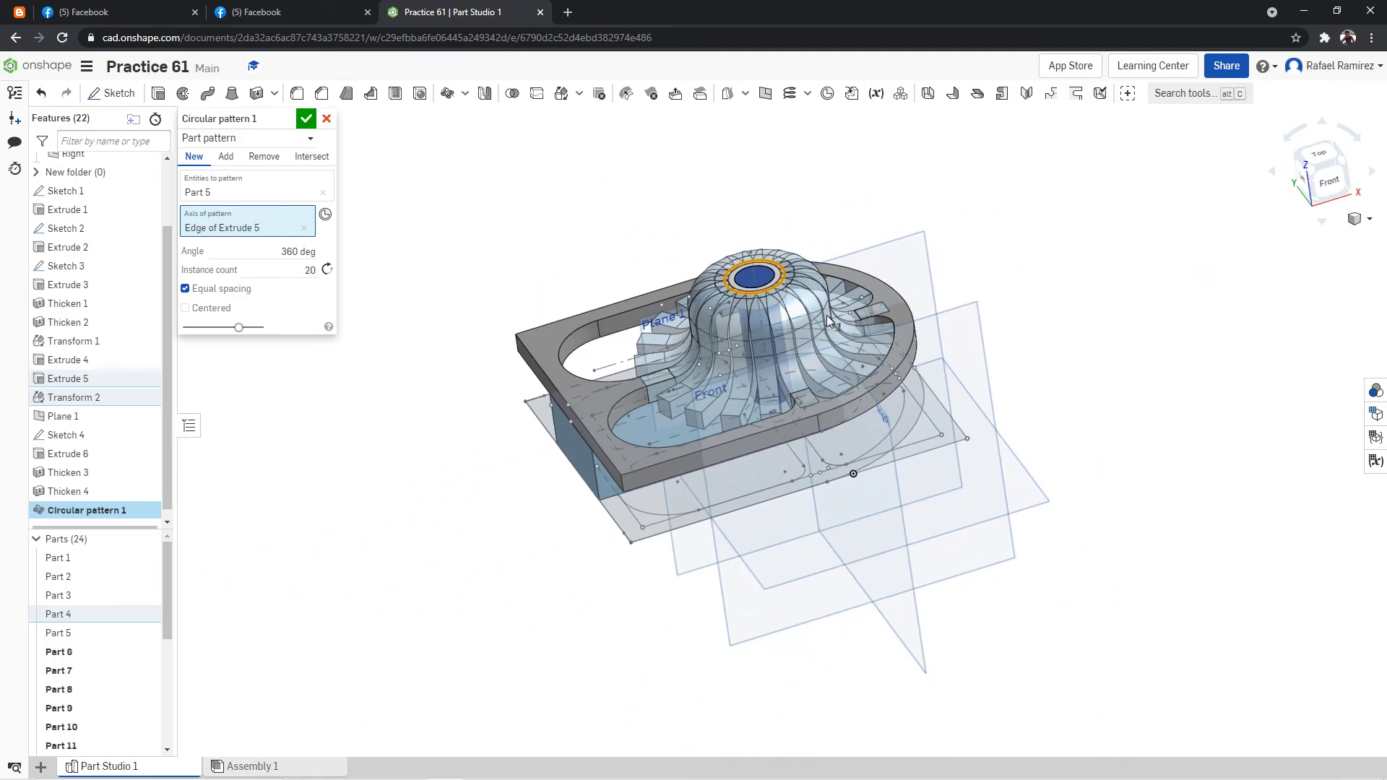
Set the instance count to 4 with equal spacing over 360 degrees and apply the circular pattern of the arm.
click(312, 271)
key(BackSpace)
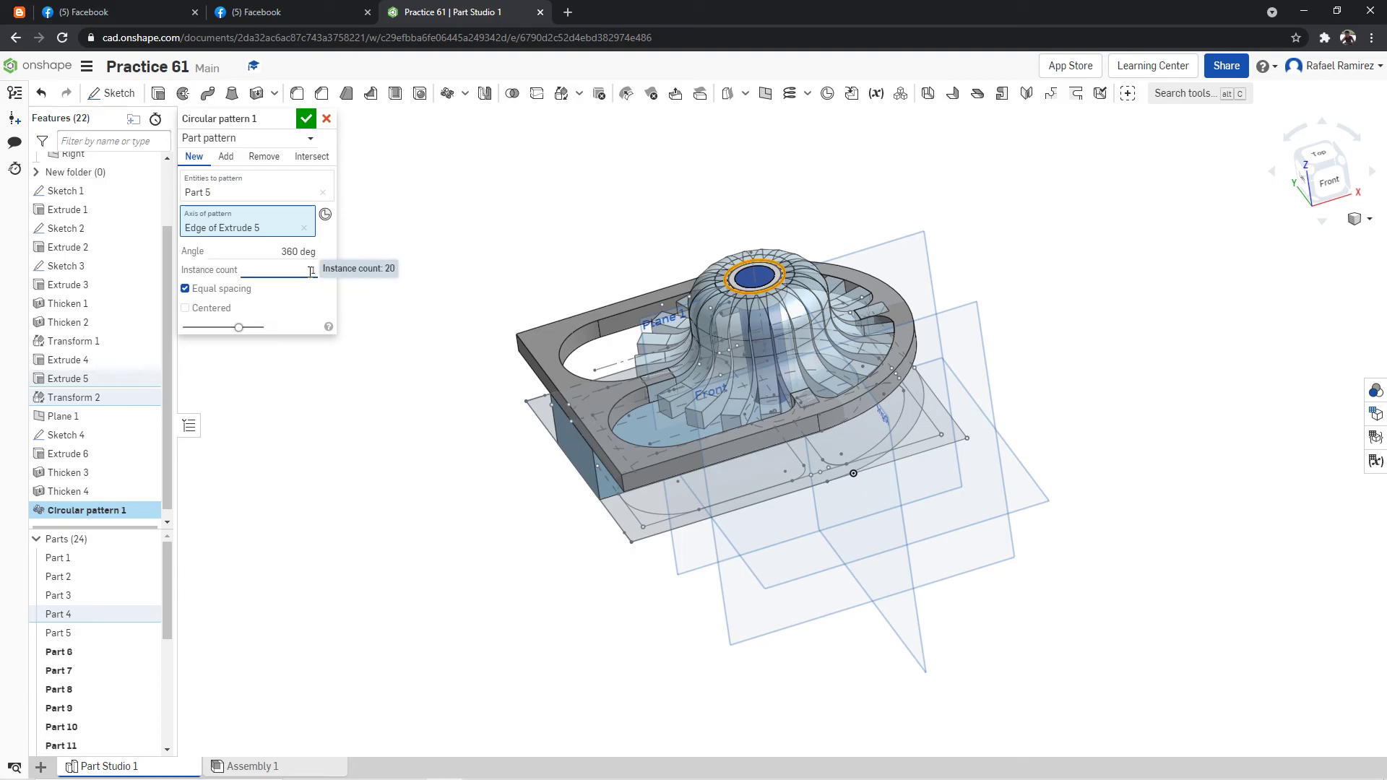
right_click(1106, 246)
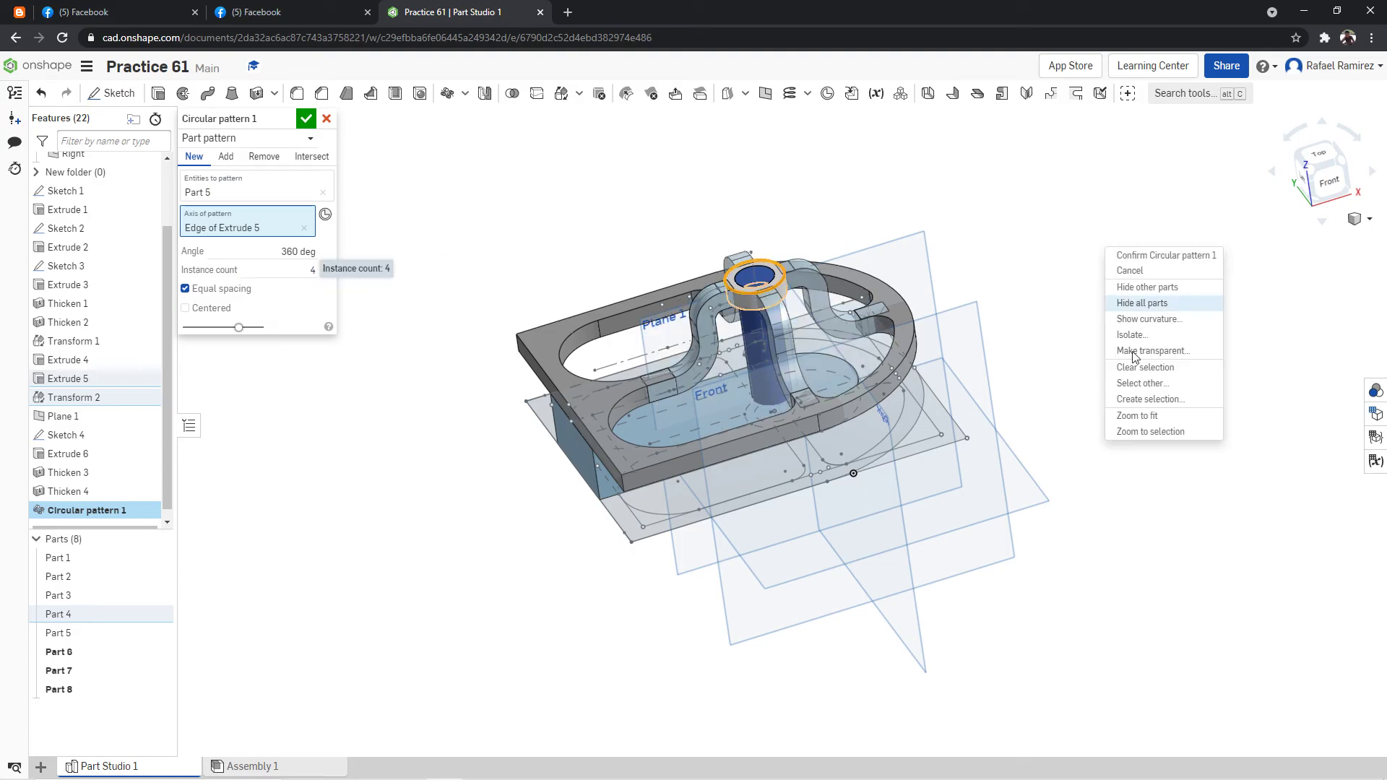
click(1149, 417)
key(shift+5)
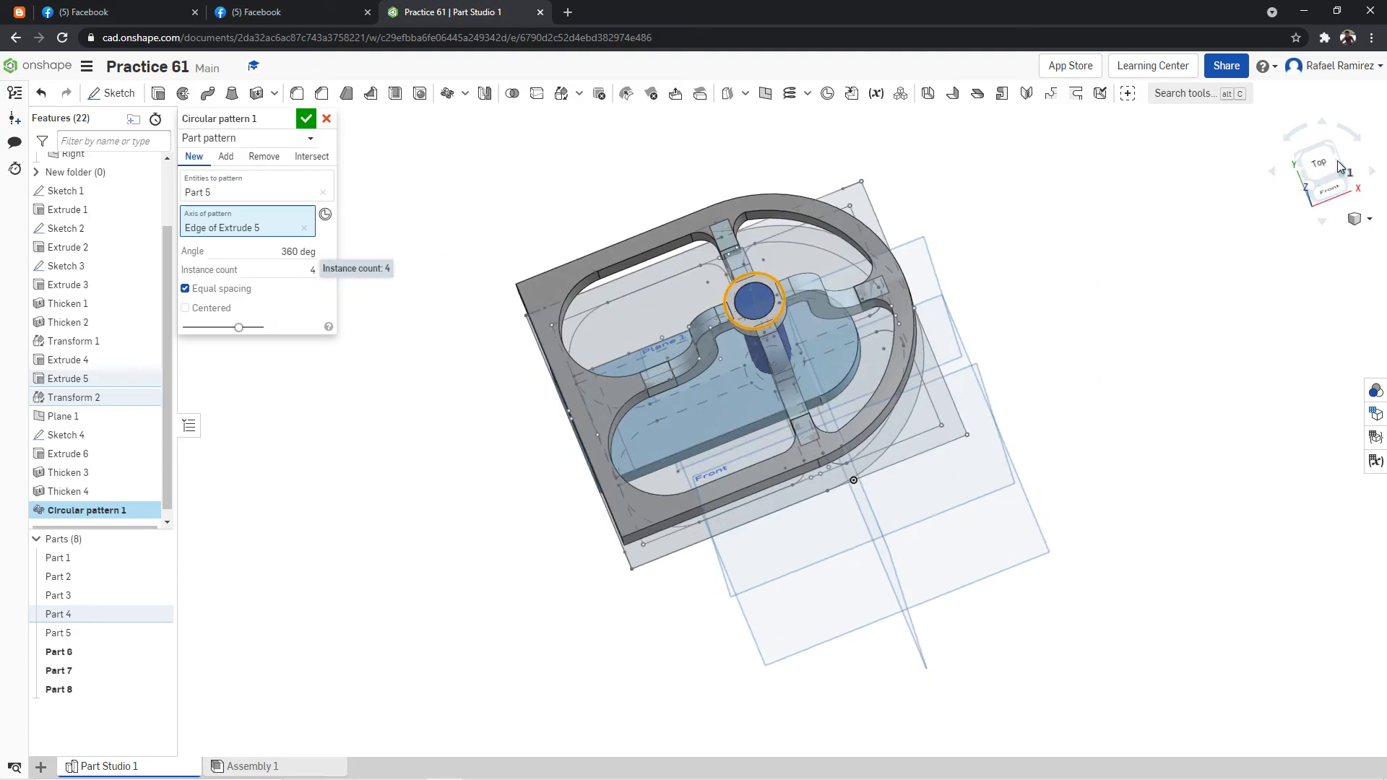
right_drag(1083, 276, 978, 164)
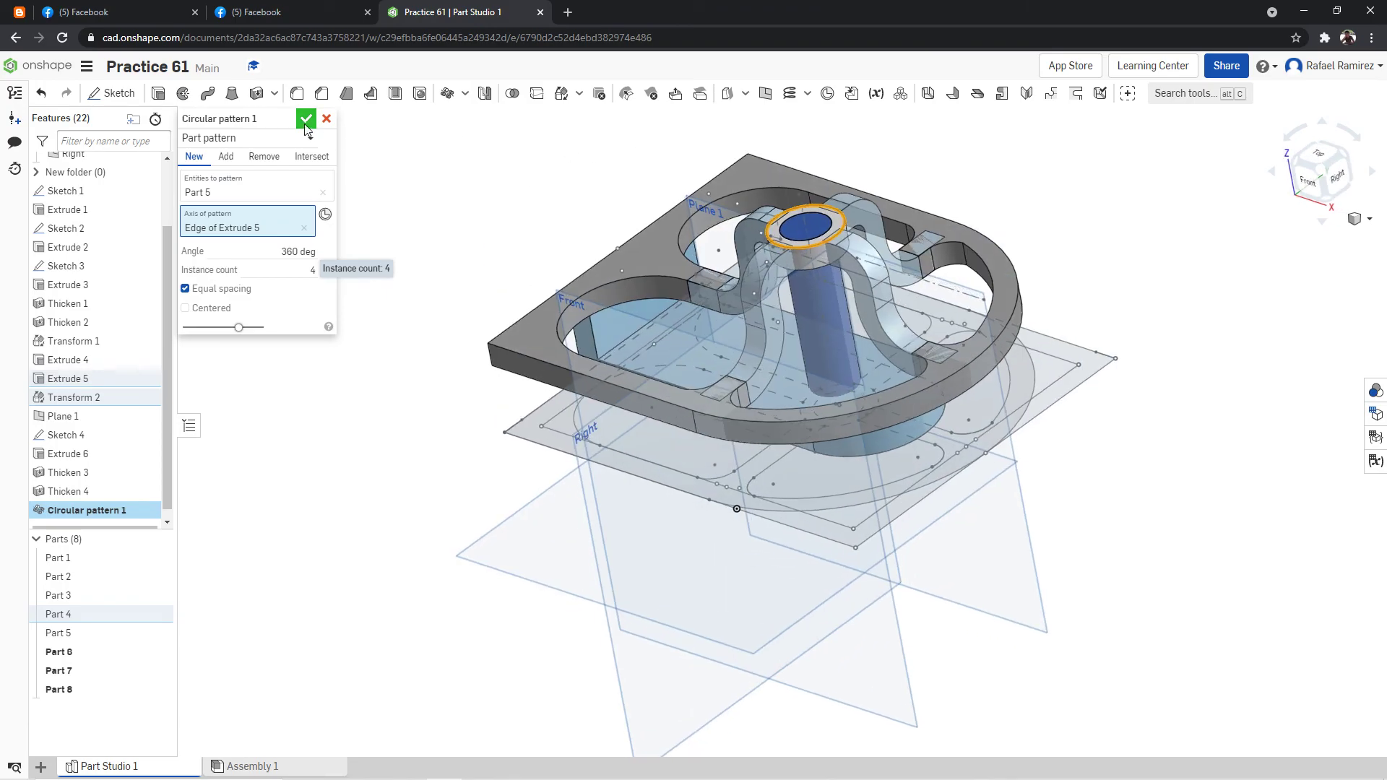
click(327, 119)
right_click(1073, 189)
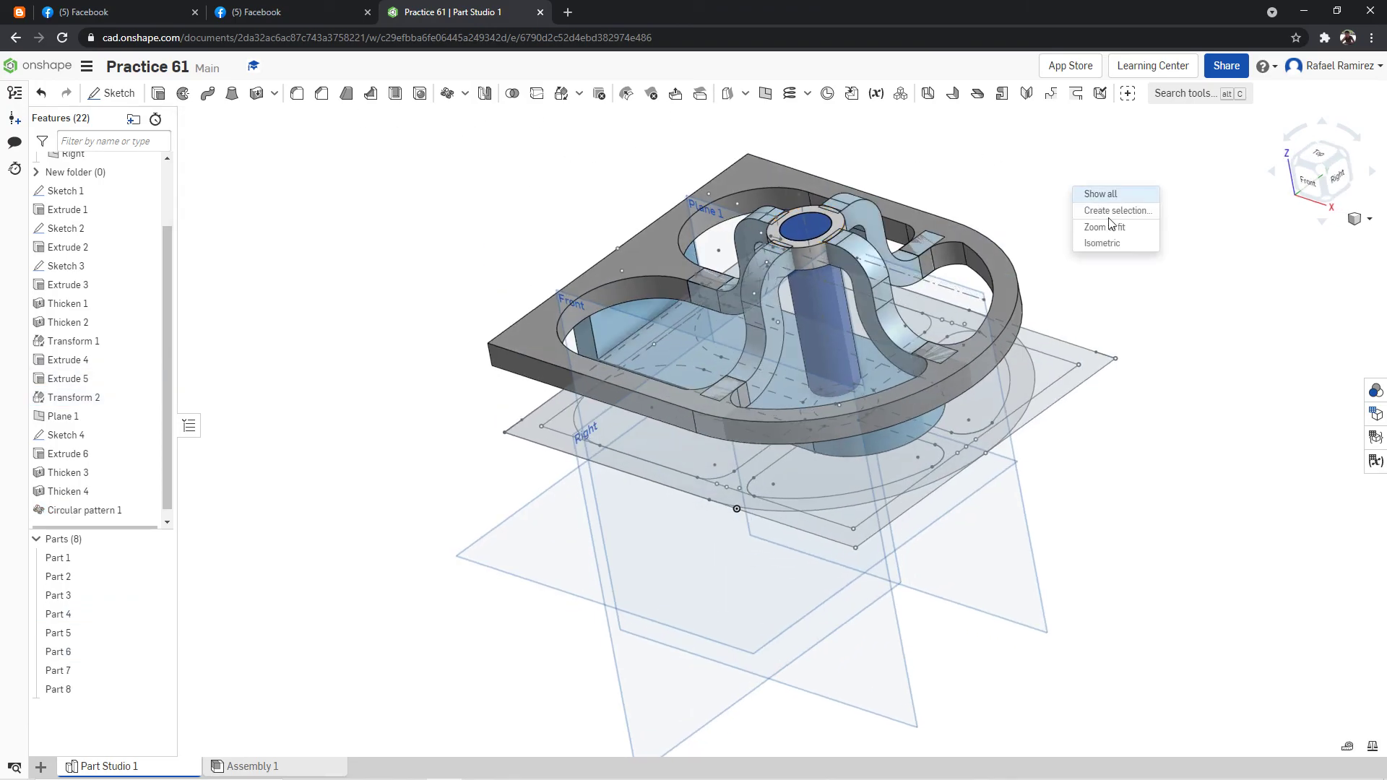
click(1125, 242)
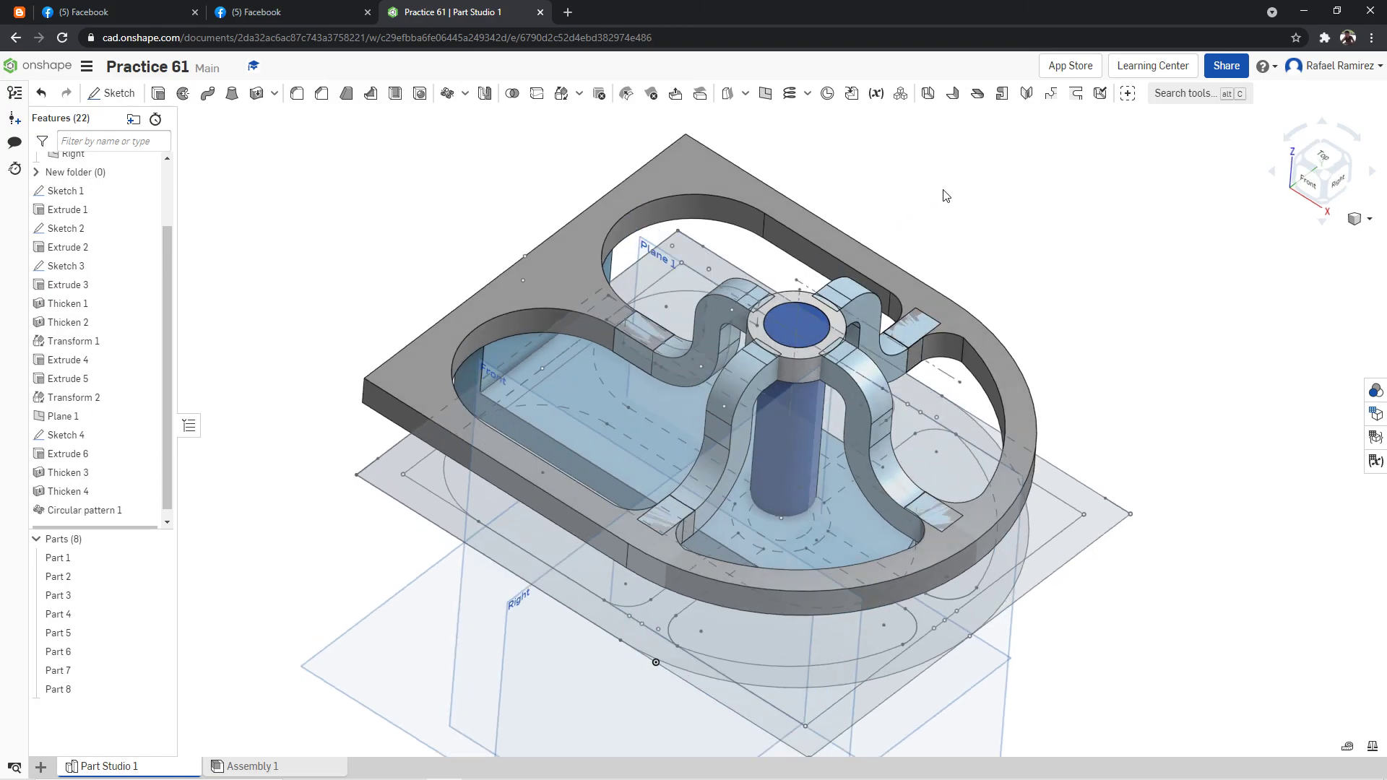
right_drag(963, 248, 992, 240)
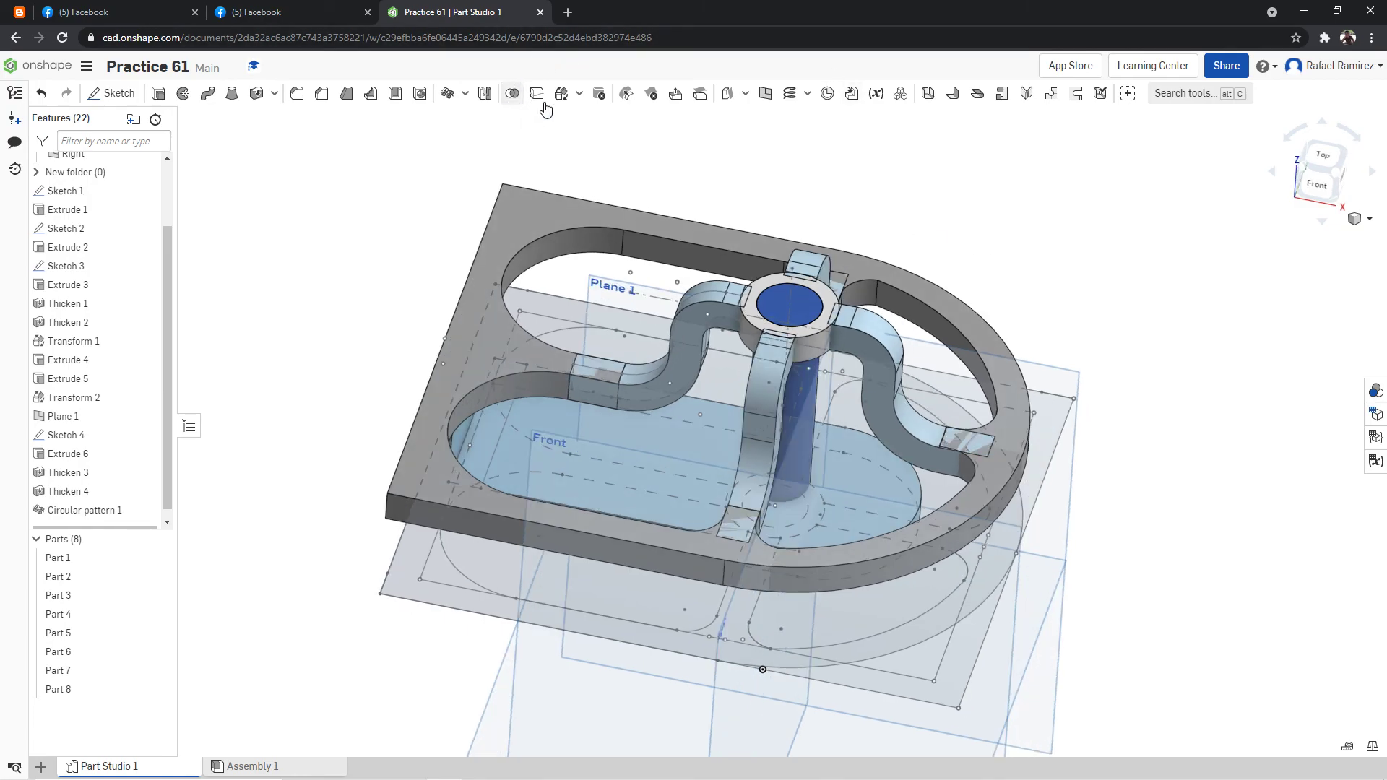
click(513, 95)
click(697, 333)
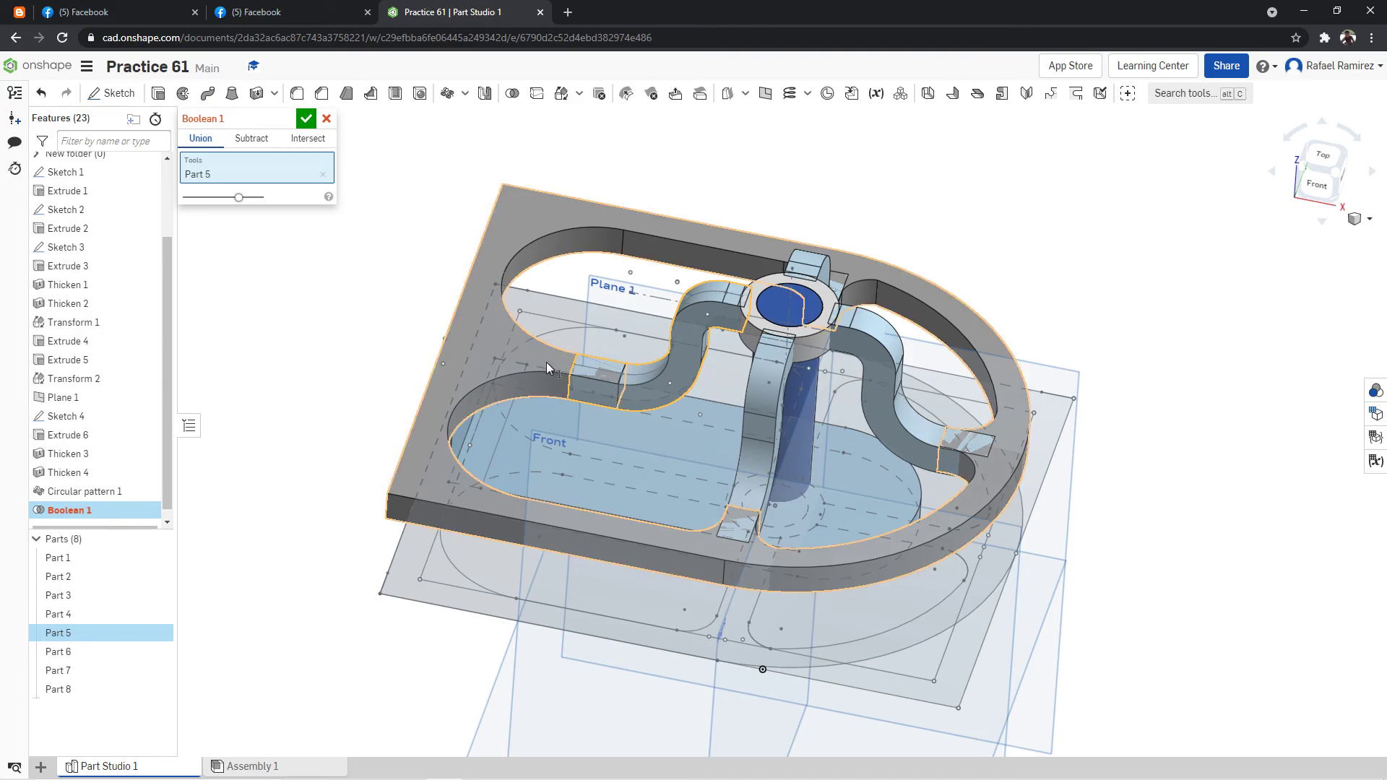
click(630, 335)
click(758, 326)
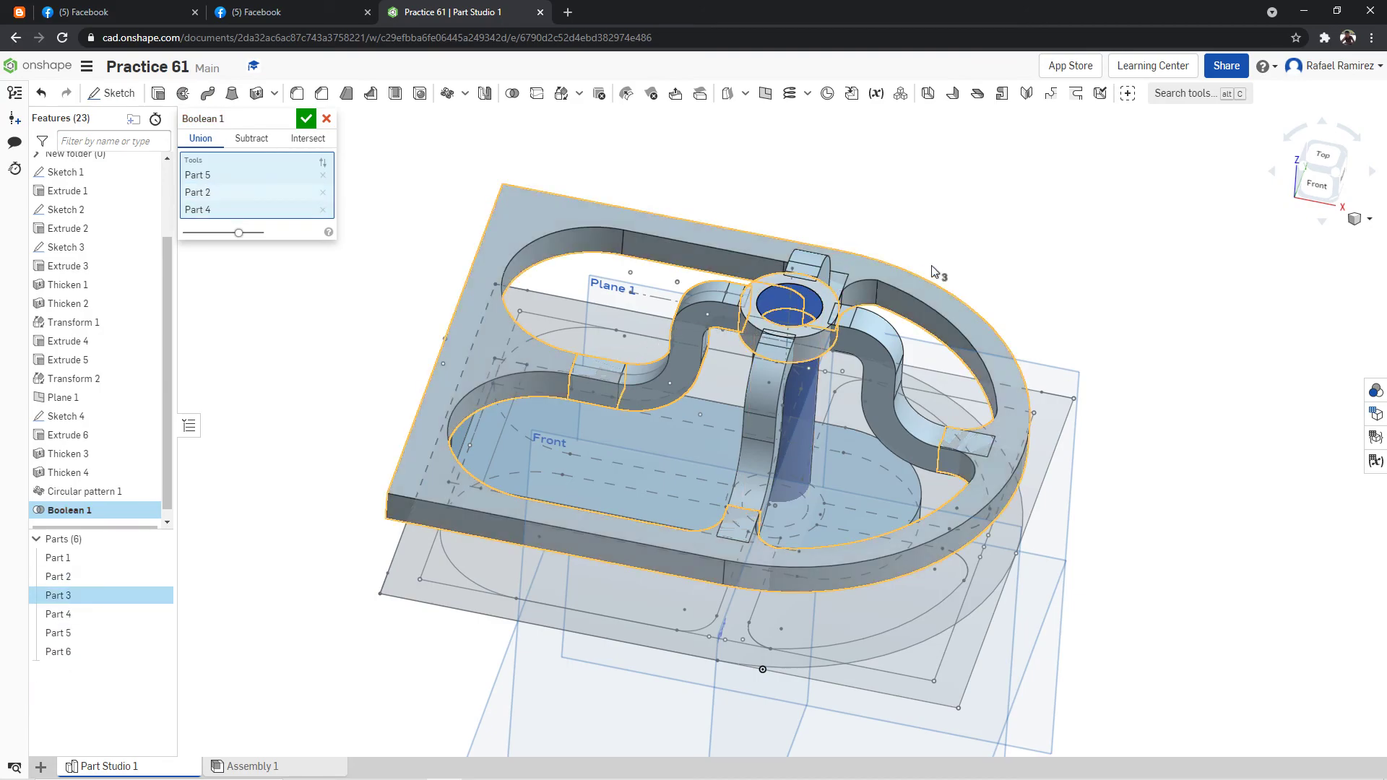
click(773, 414)
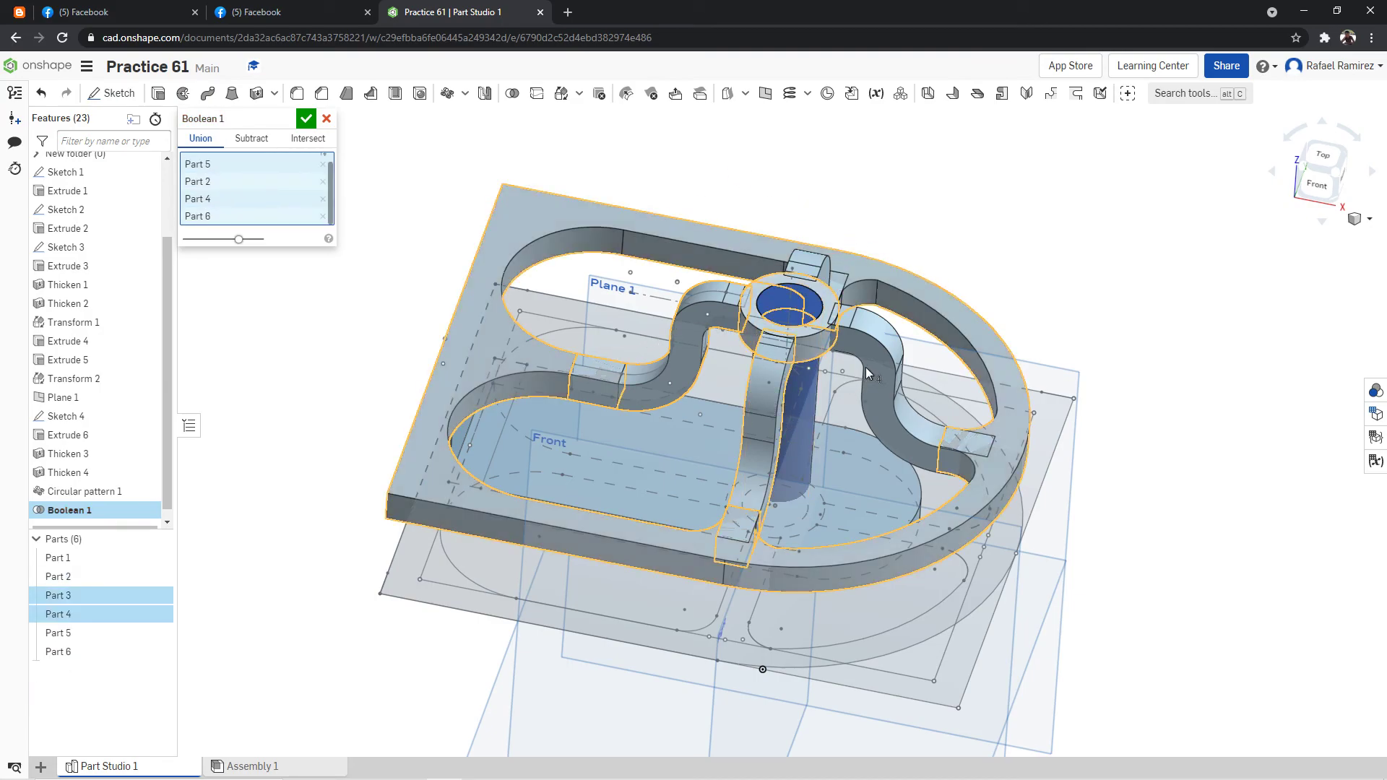
click(877, 364)
right_drag(973, 205, 948, 215)
click(820, 270)
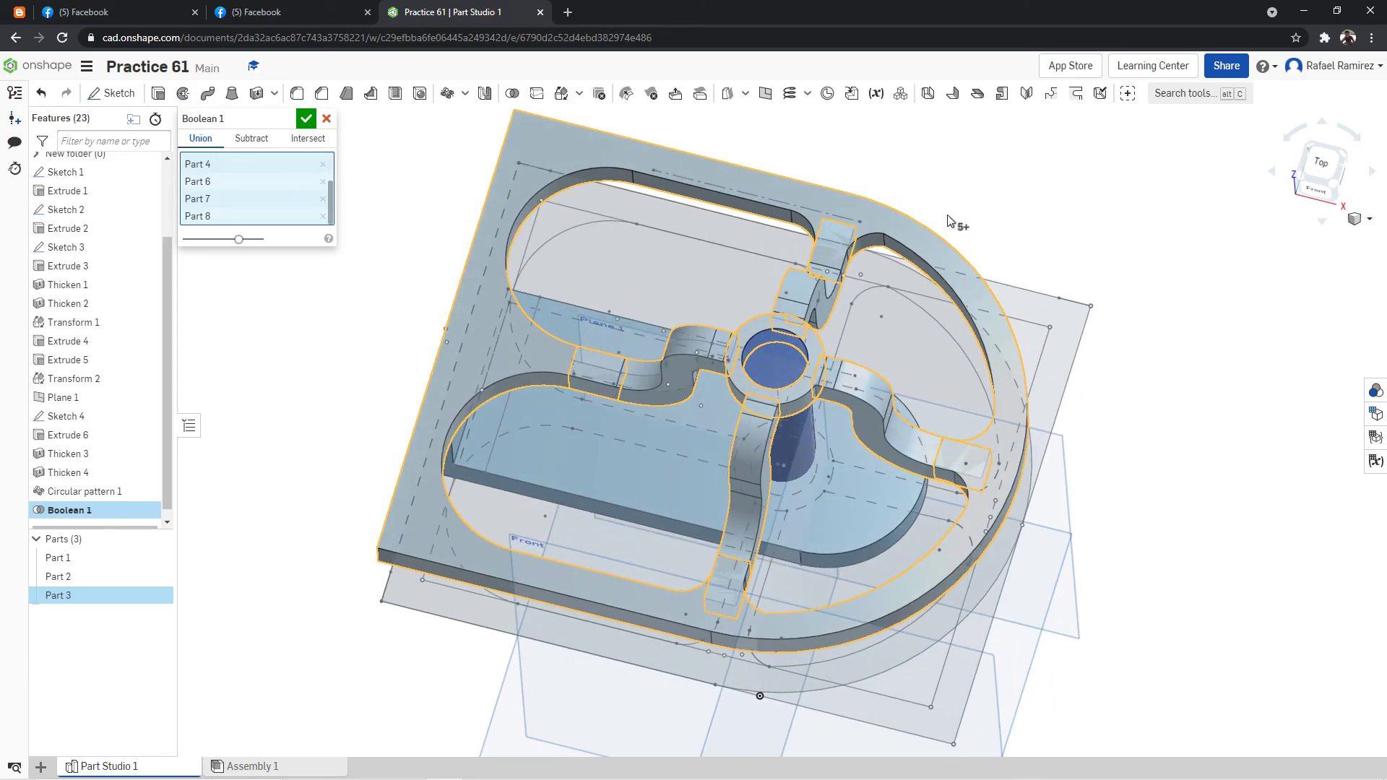
click(795, 359)
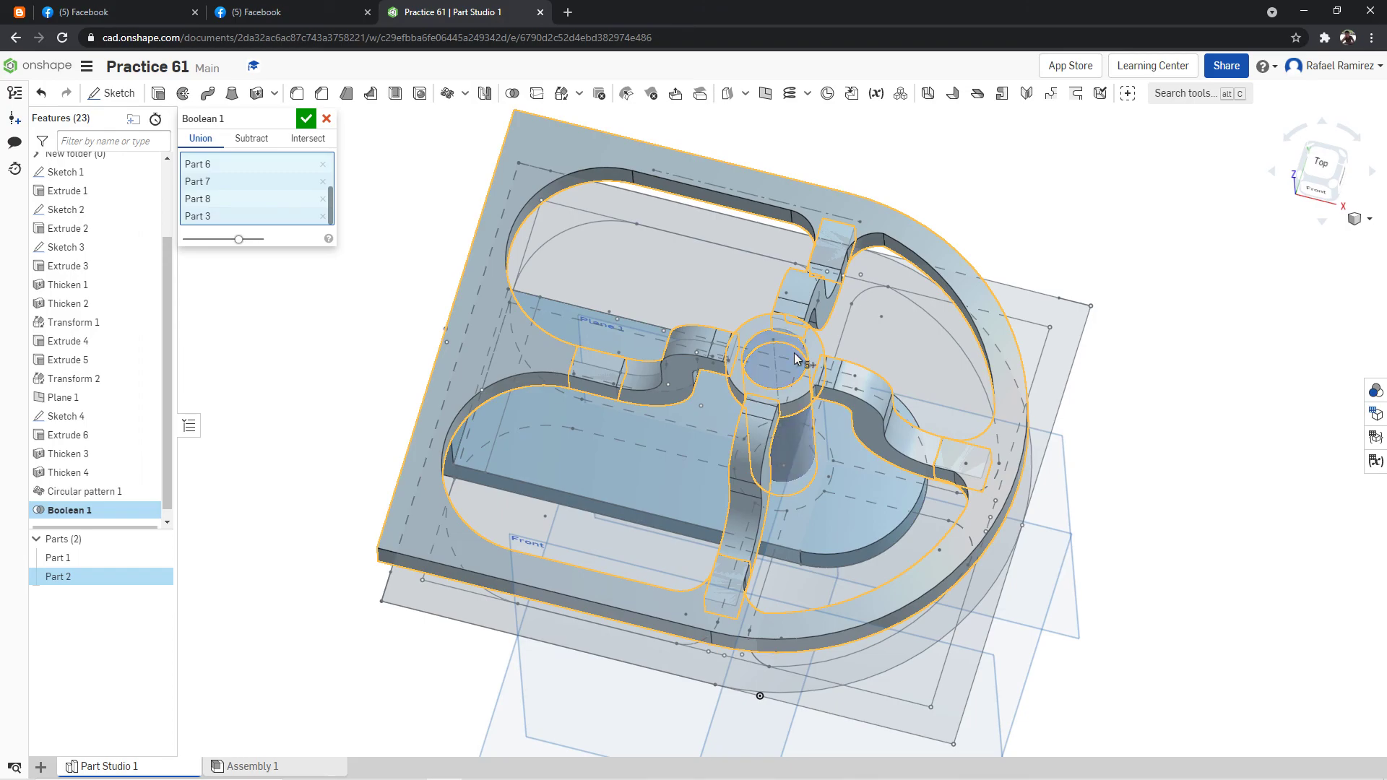
click(327, 119)
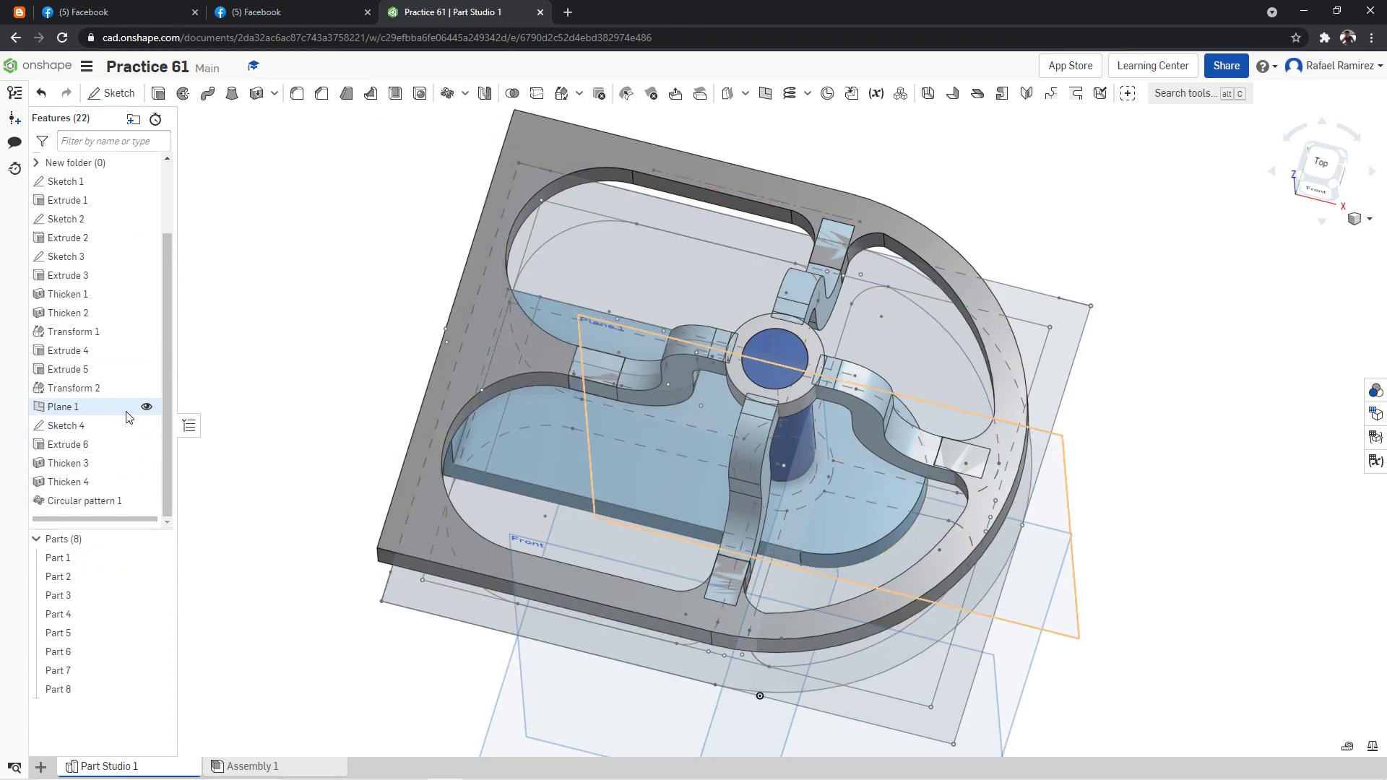
Hide all sketches and all planes so that only the solid parts are displayed.
right_click(98, 426)
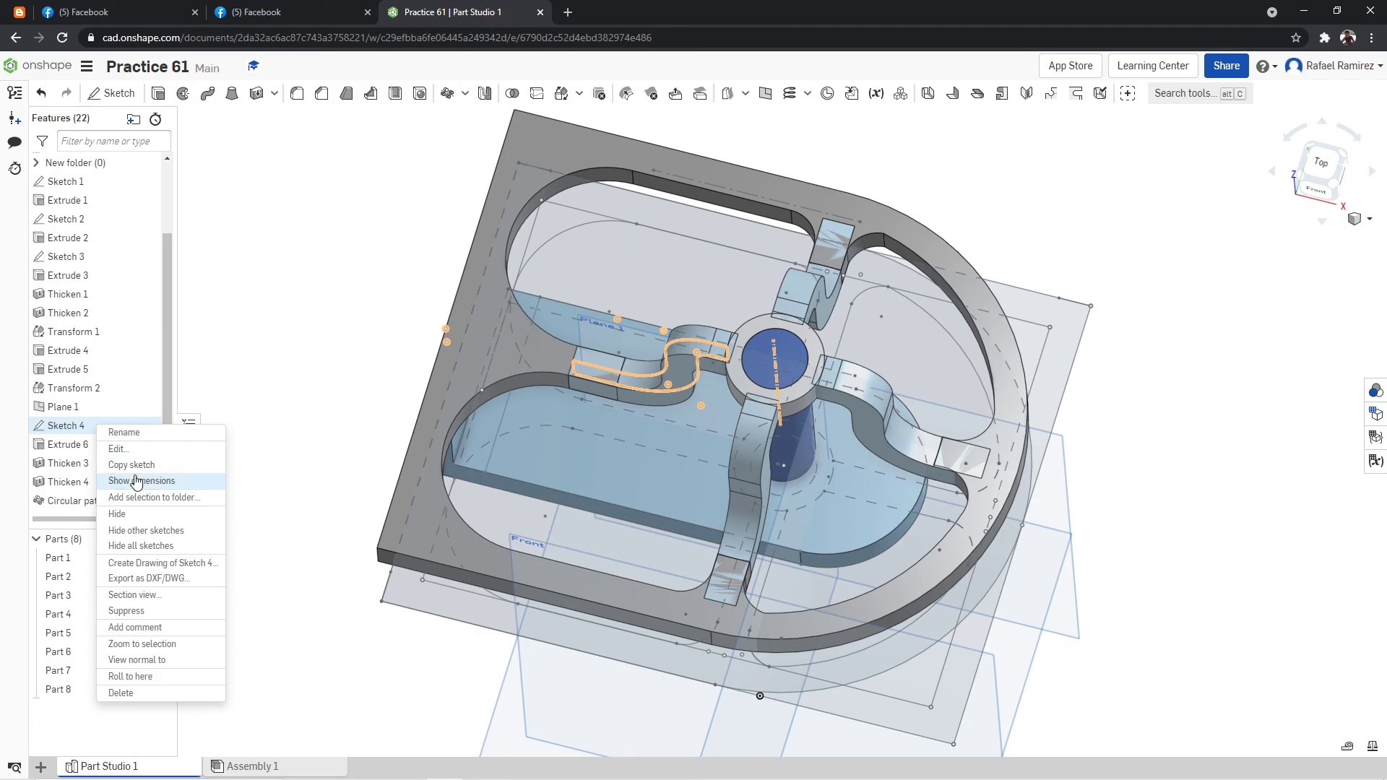
click(171, 535)
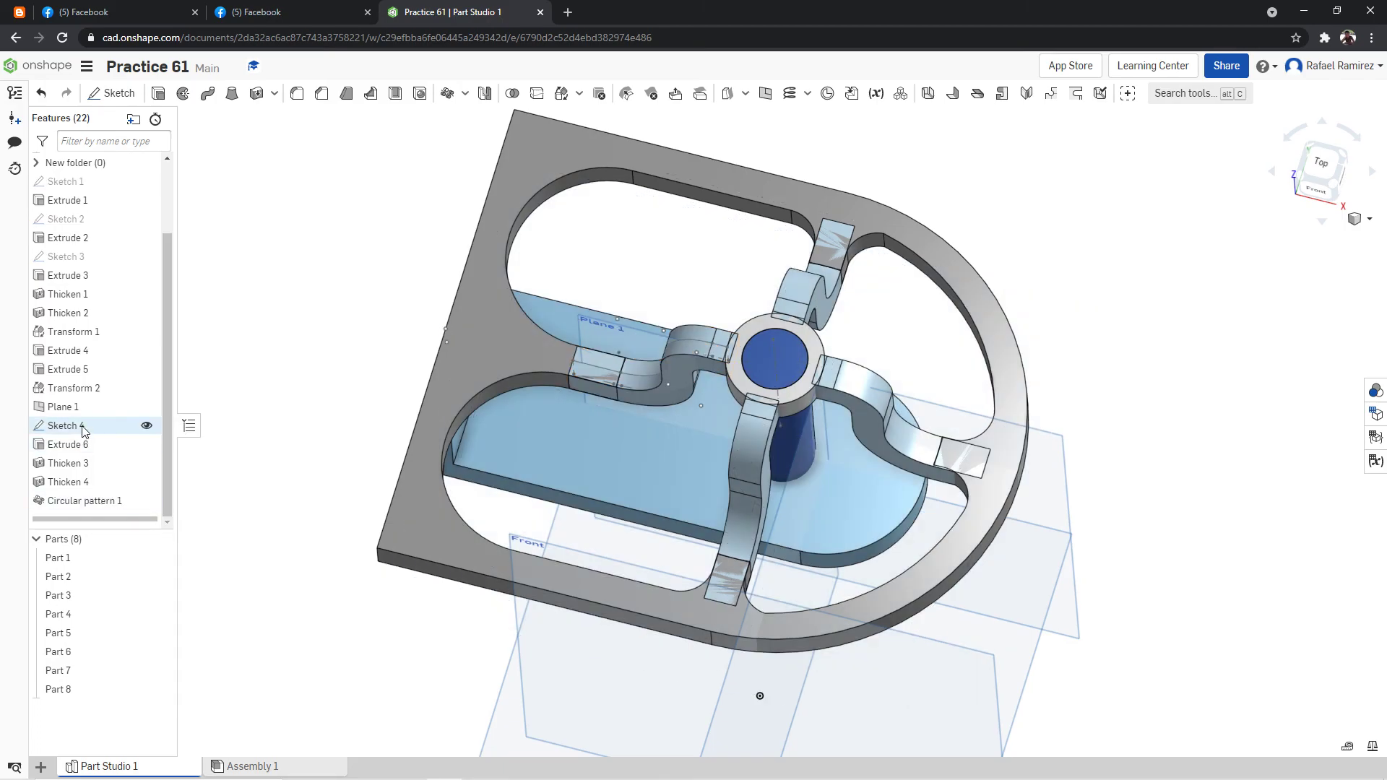
right_click(84, 426)
click(140, 547)
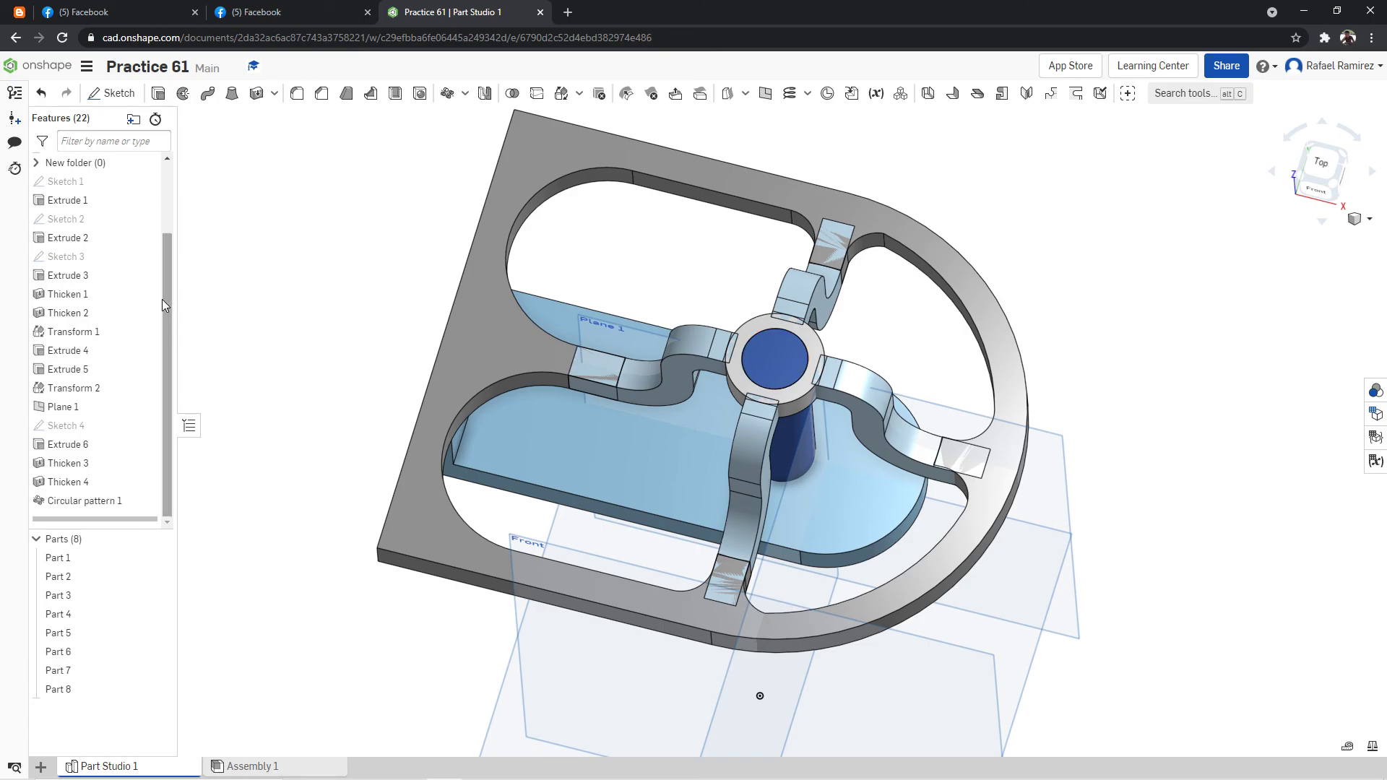
right_click(75, 408)
click(136, 533)
right_drag(1074, 281, 1137, 263)
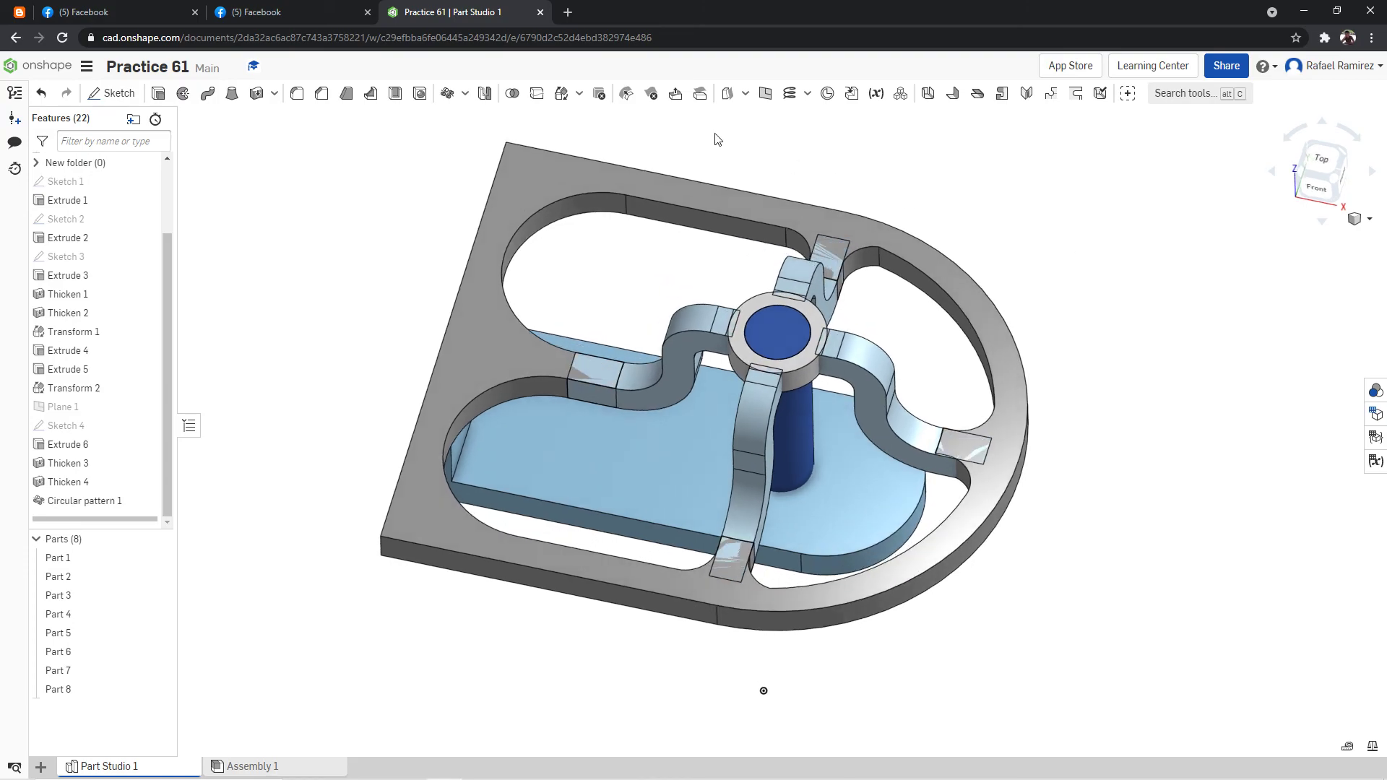
Unite the original curved arm with the frame using a Boolean union.
click(512, 95)
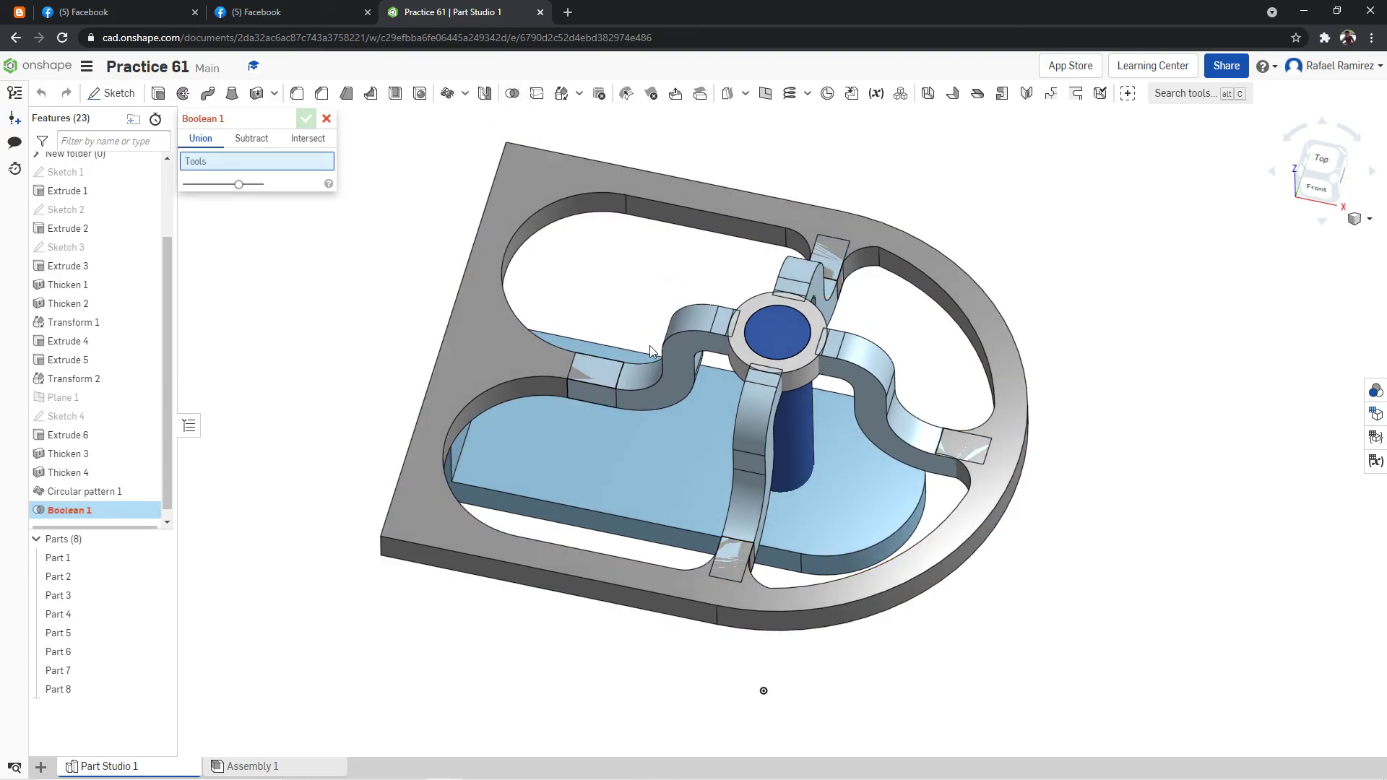
click(666, 370)
click(876, 240)
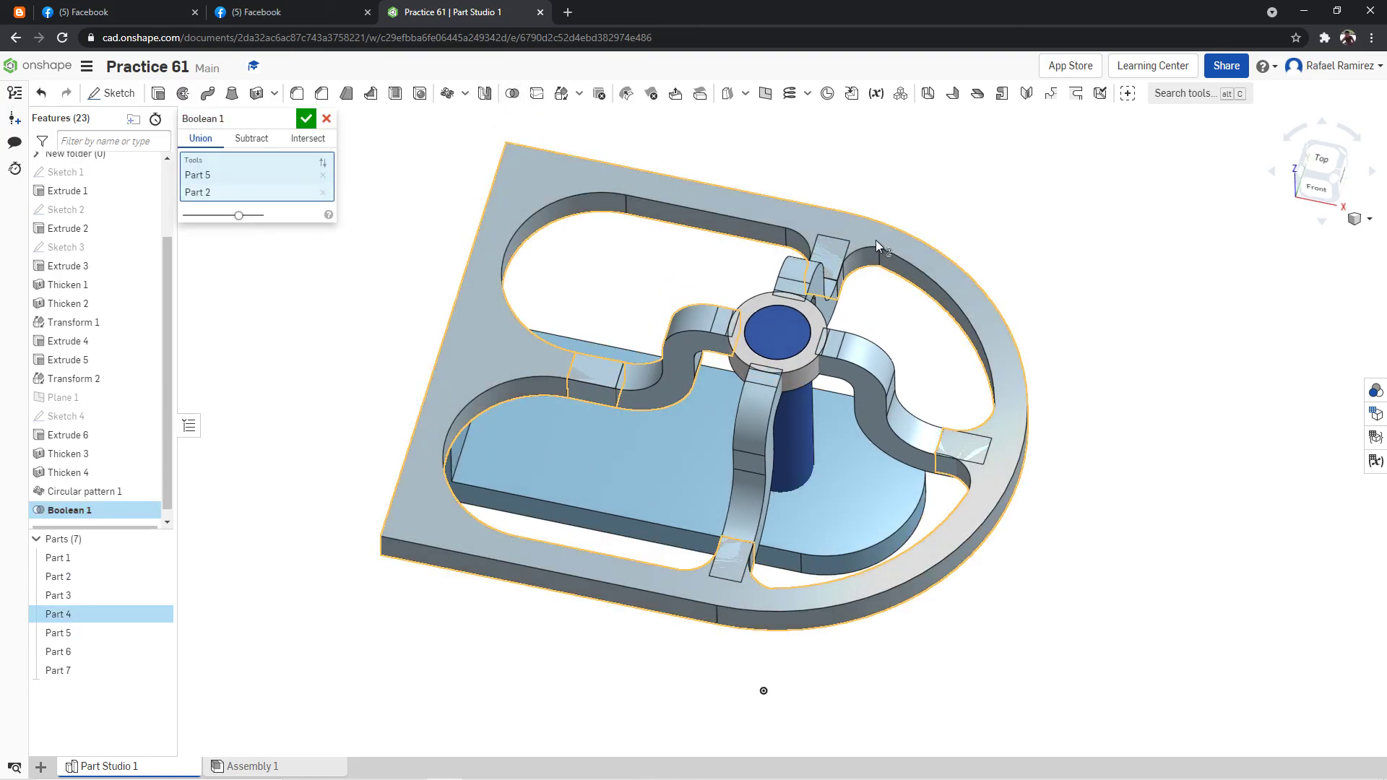
click(306, 118)
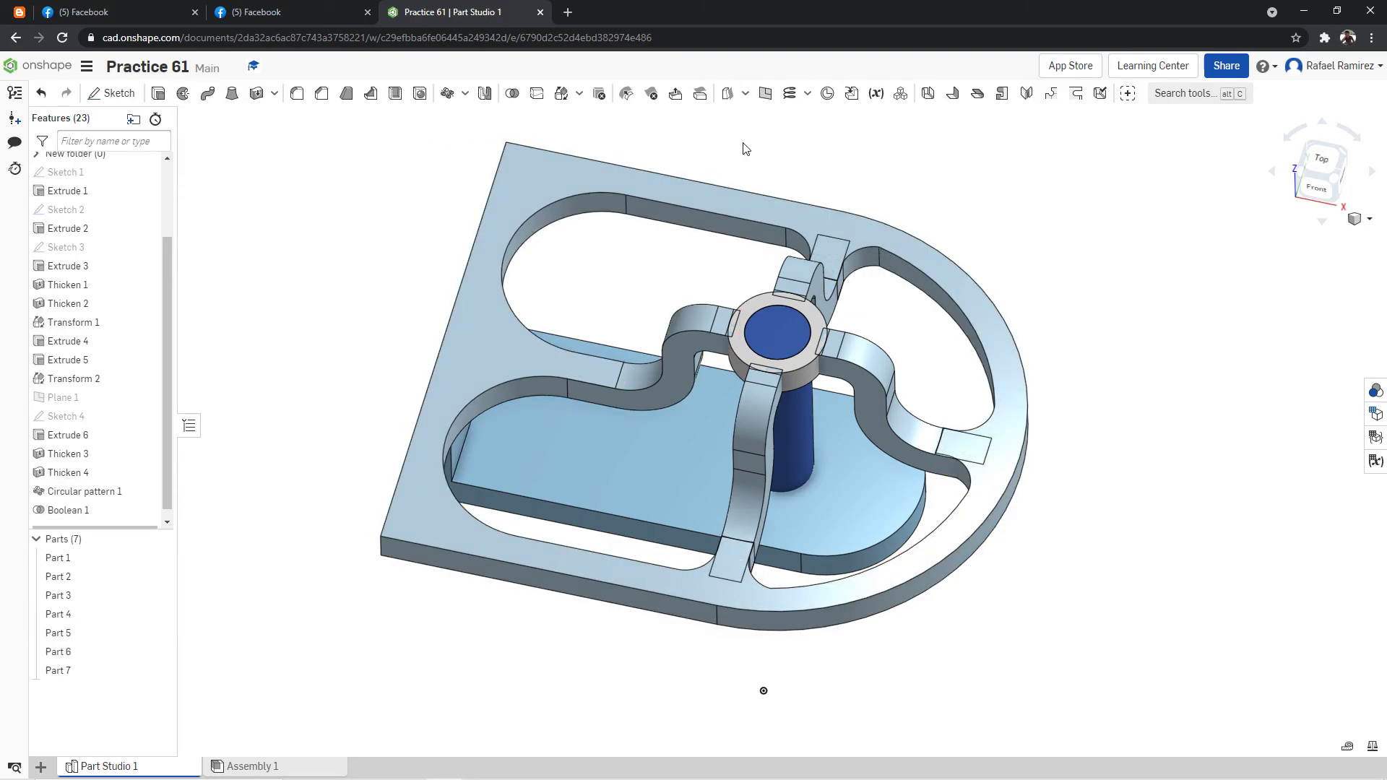
Unite the patterned curved arm at the frame's back side (Part 7) with the frame (Part 4) using a Boolean union.
right_drag(779, 141, 854, 152)
click(512, 94)
click(860, 323)
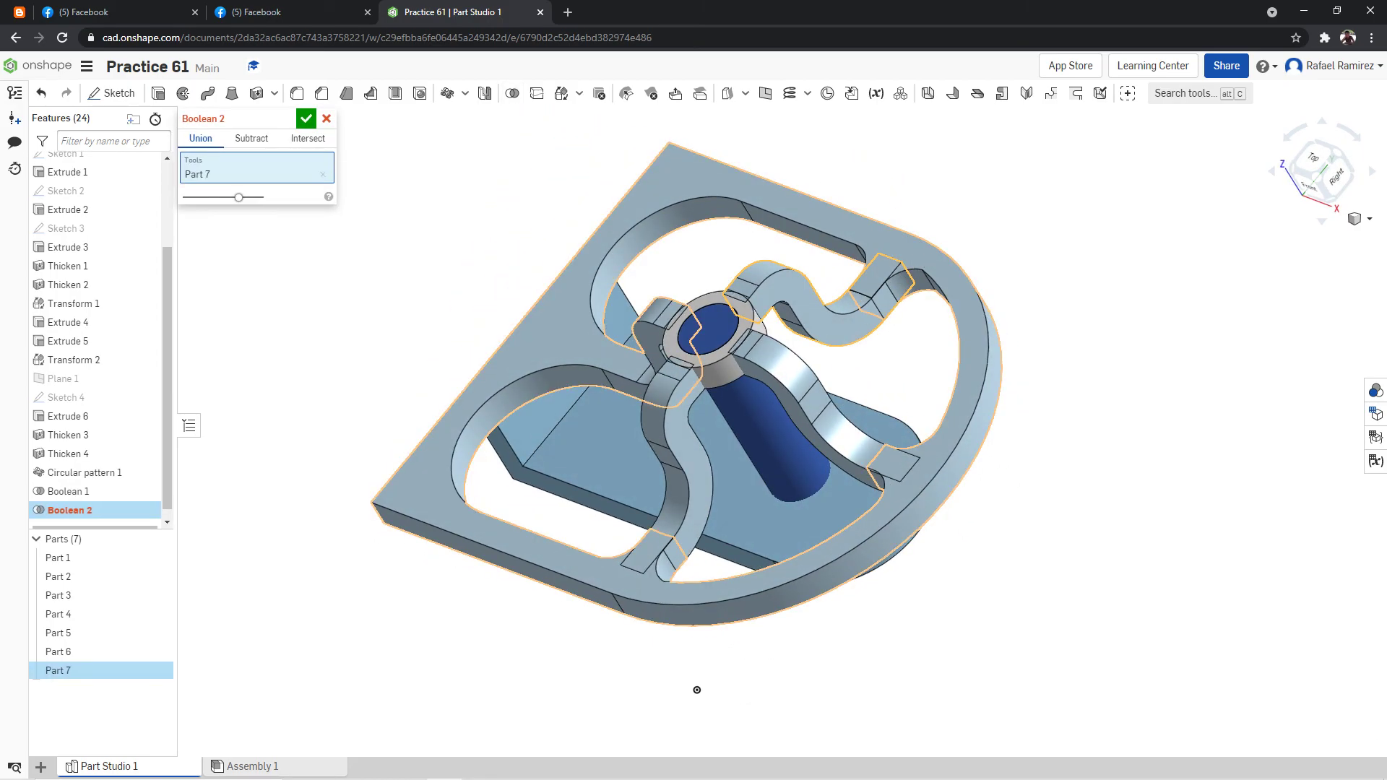
click(972, 248)
click(869, 421)
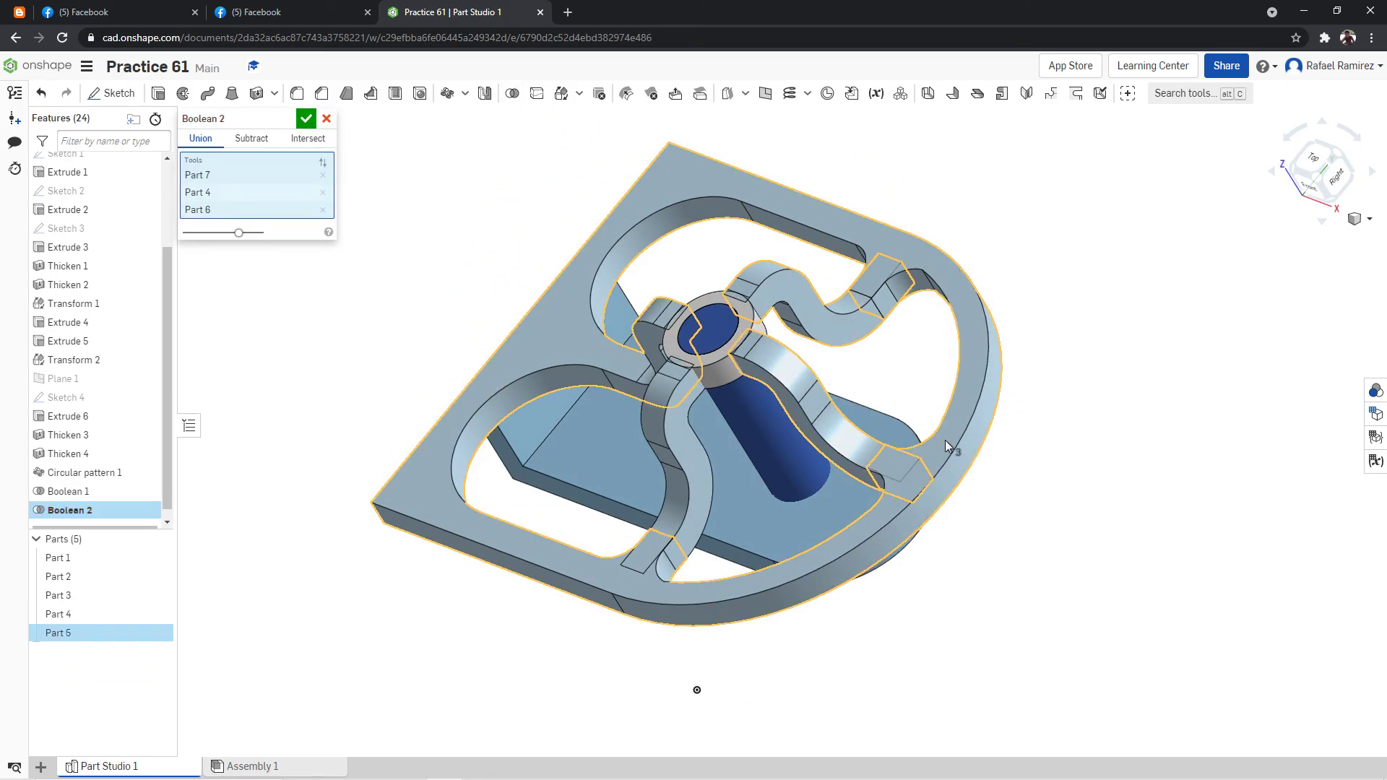
right_drag(1019, 443, 1229, 440)
click(994, 430)
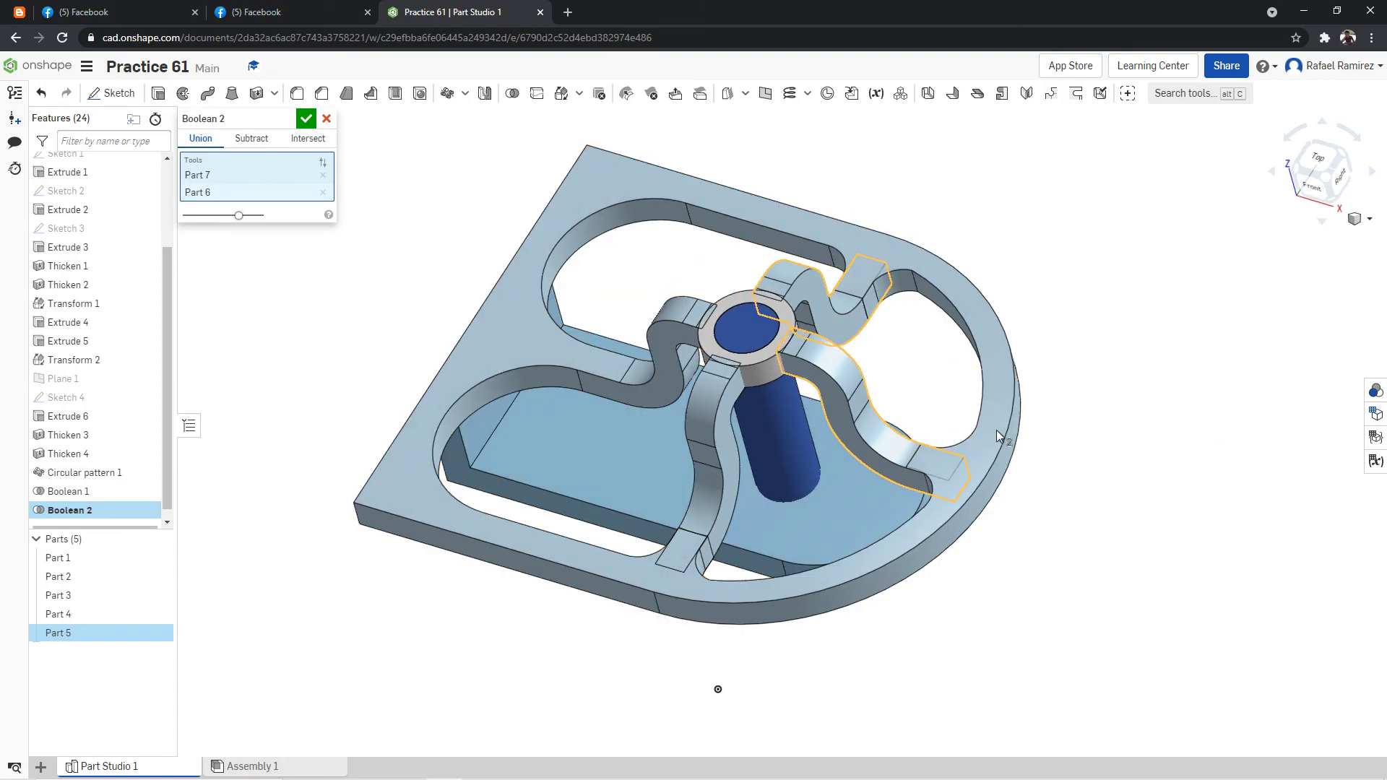
click(322, 192)
click(905, 262)
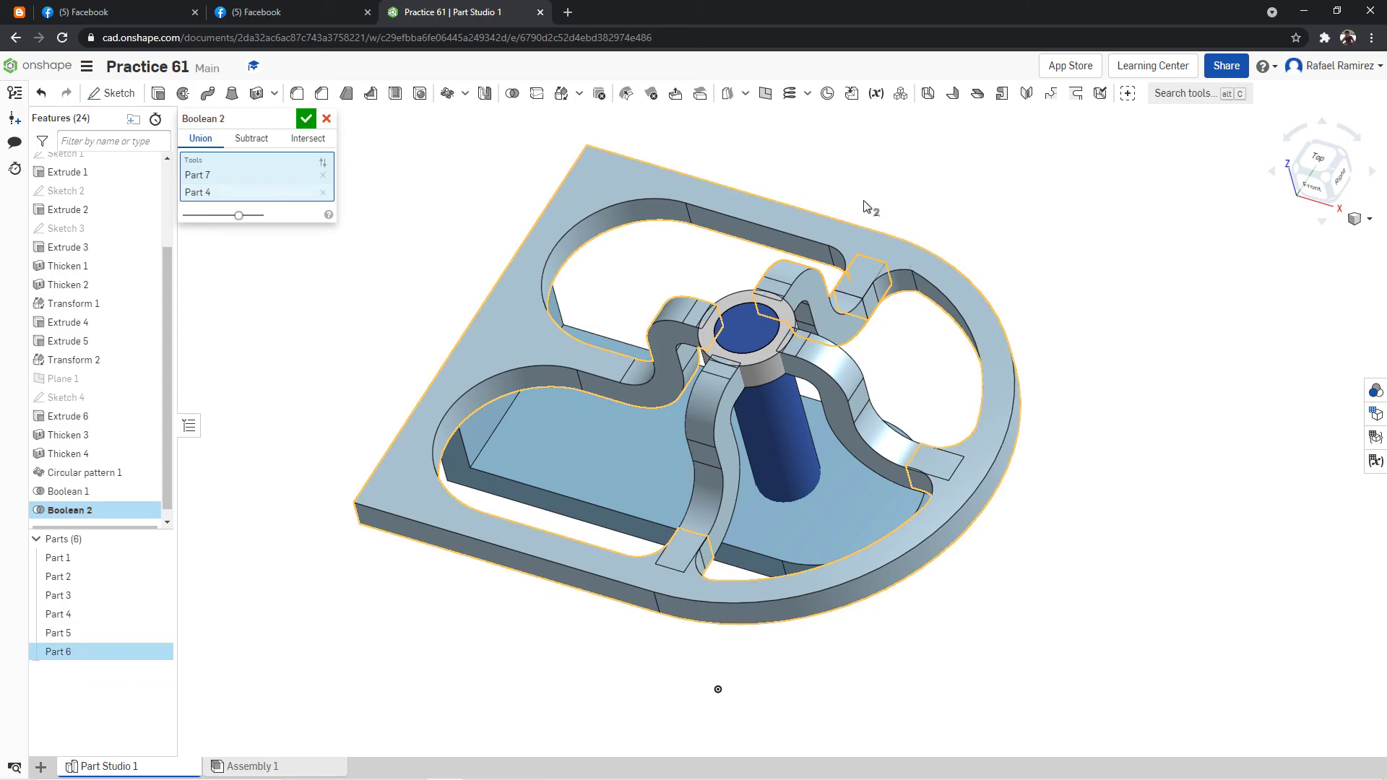
click(305, 119)
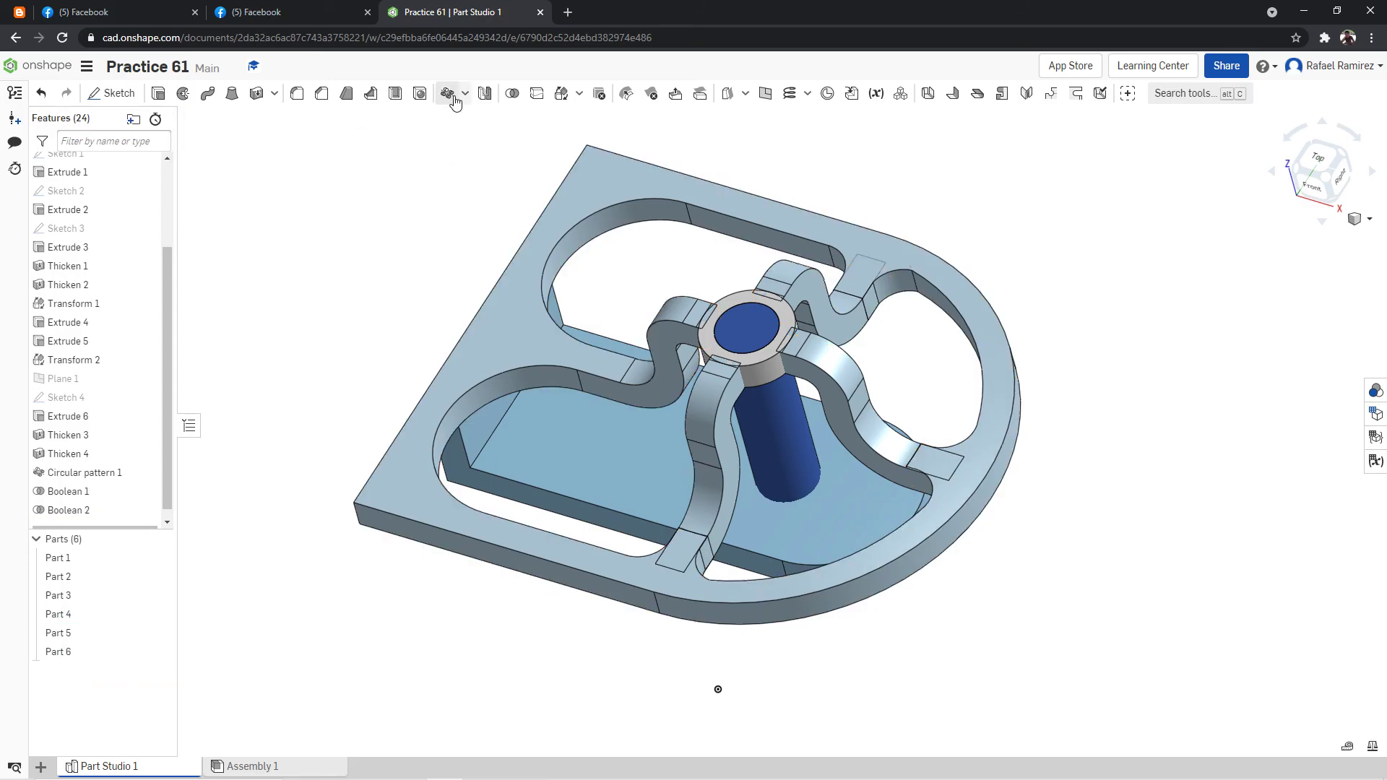
Unite the curved arm reaching toward the frame's rounded end with the frame using a Boolean union.
click(512, 93)
click(962, 460)
click(995, 453)
click(306, 119)
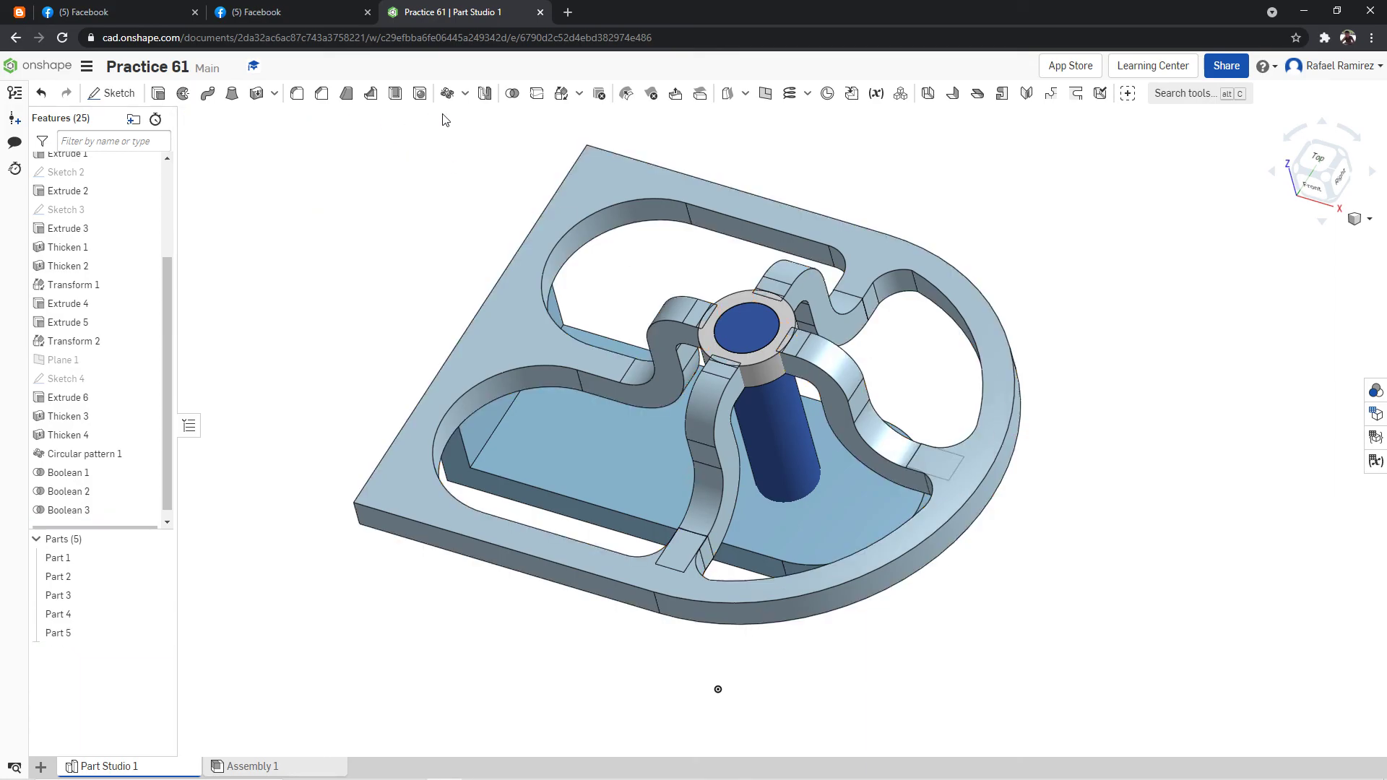
Unite the remaining curved arm at the frame's front side (Part 5) with the frame using a Boolean union.
click(715, 431)
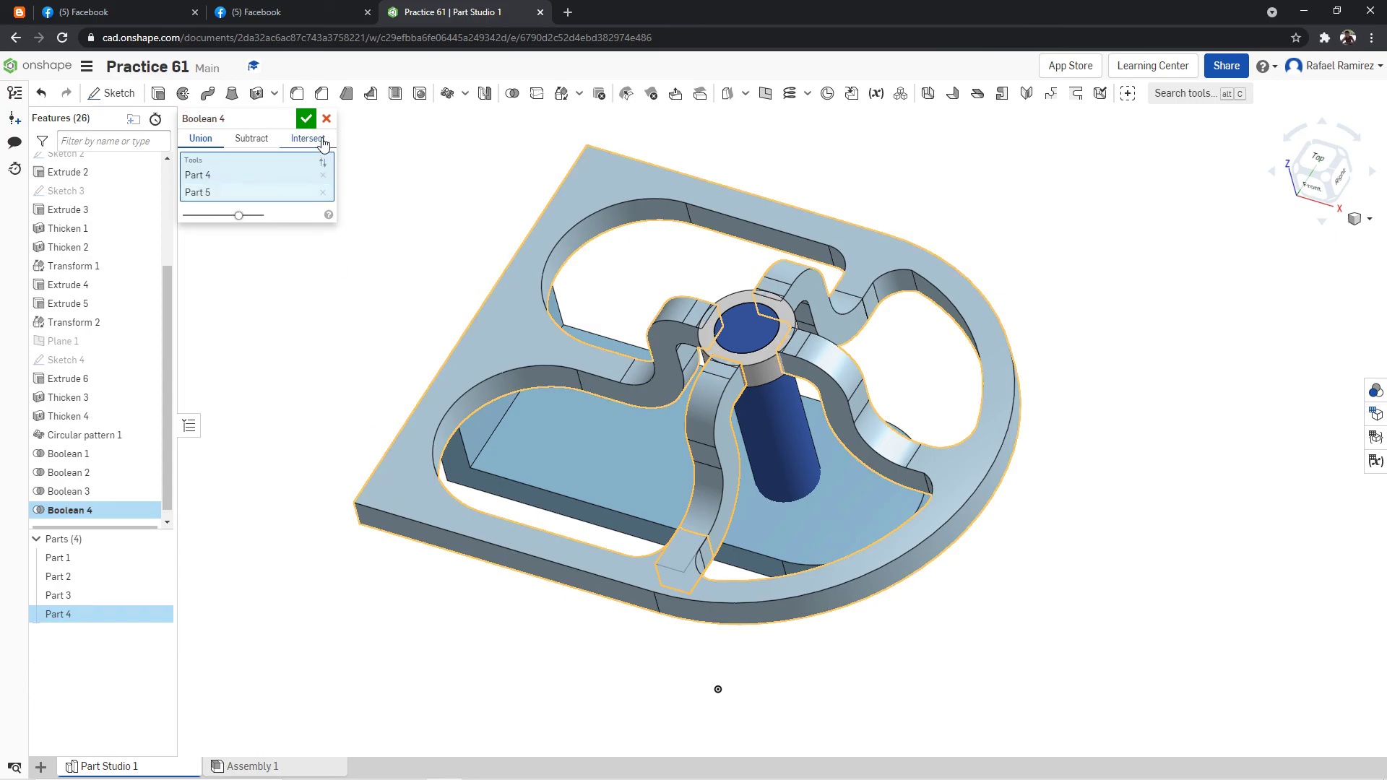
click(306, 118)
key(shift+5)
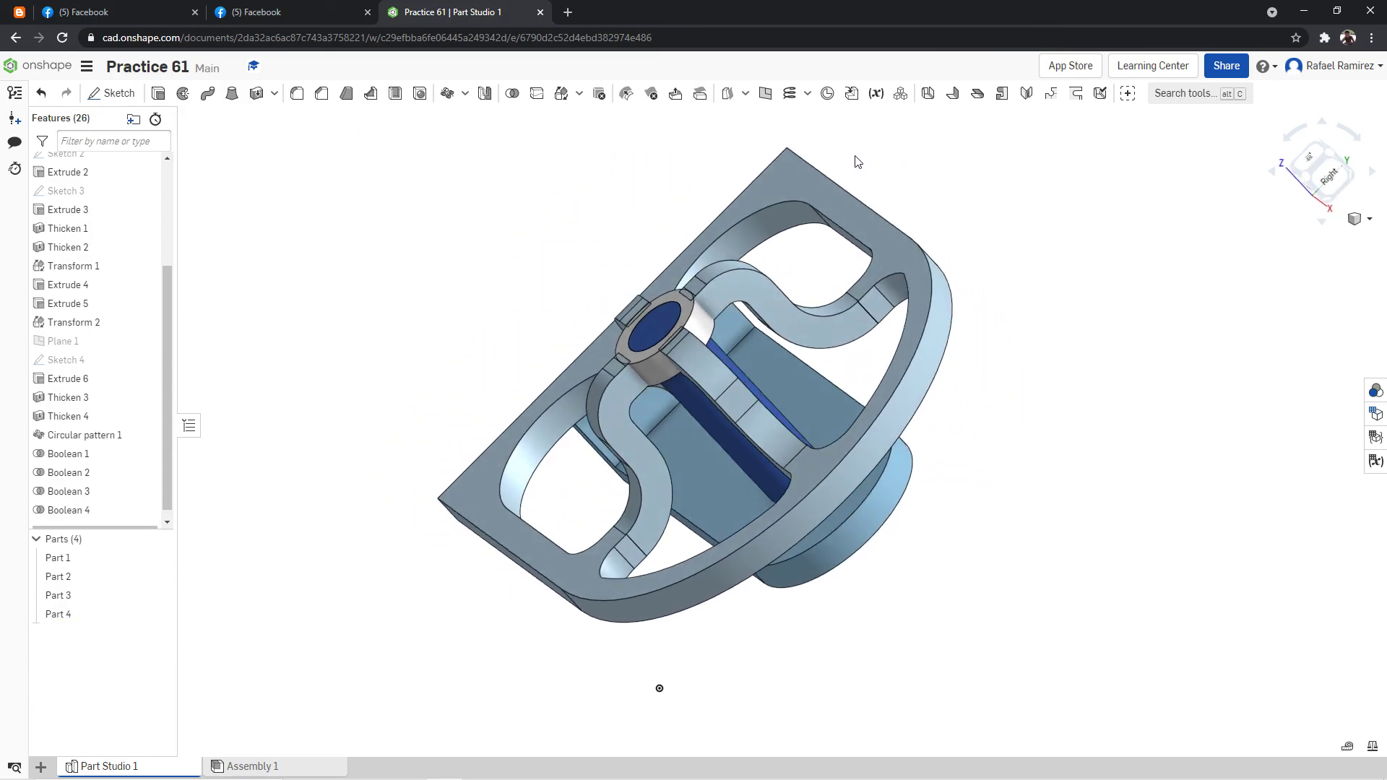
Temporarily hide the united frame and arms (Part 4) to inspect the base, post and ring, and show it again.
right_drag(905, 210, 922, 203)
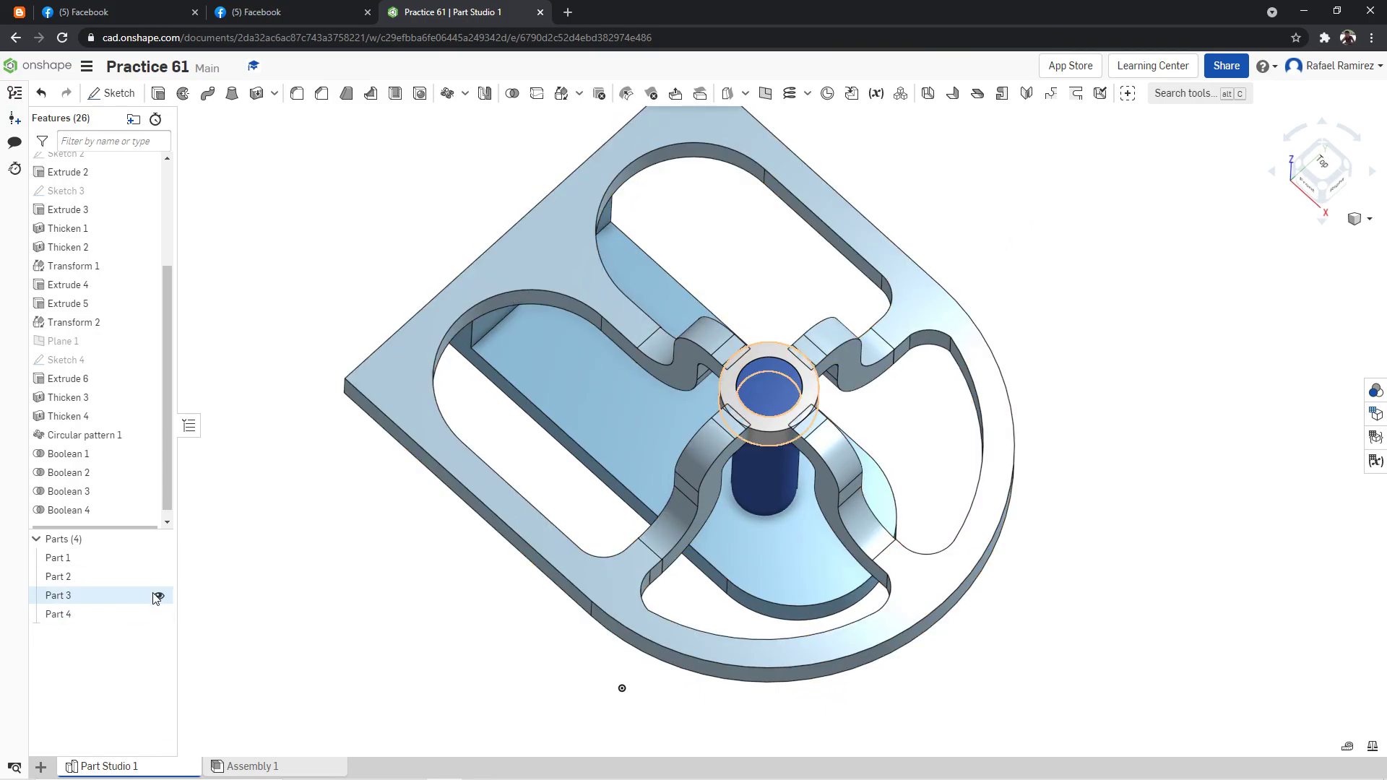
click(159, 616)
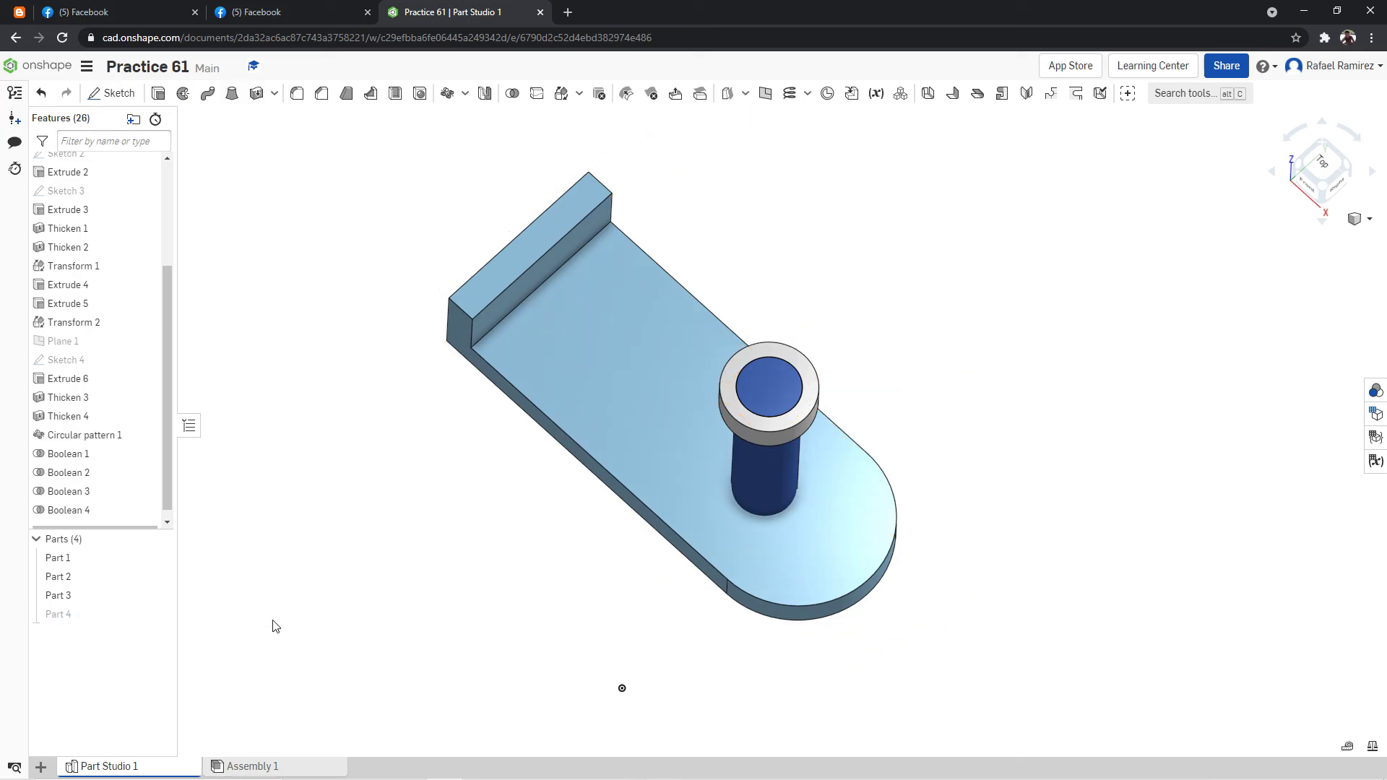
click(159, 616)
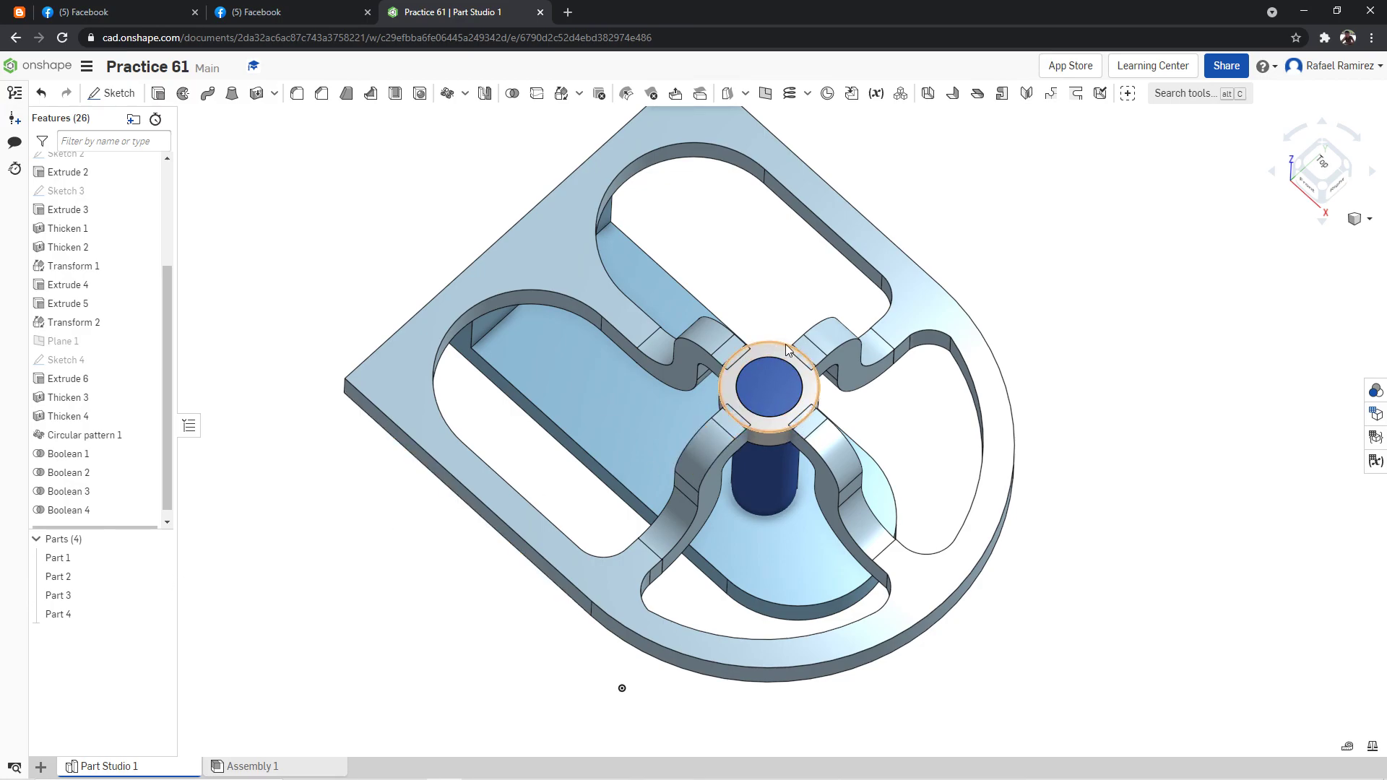
Unite the central ring (Part 3) with the frame and arms (Part 4) using a Boolean union.
click(513, 94)
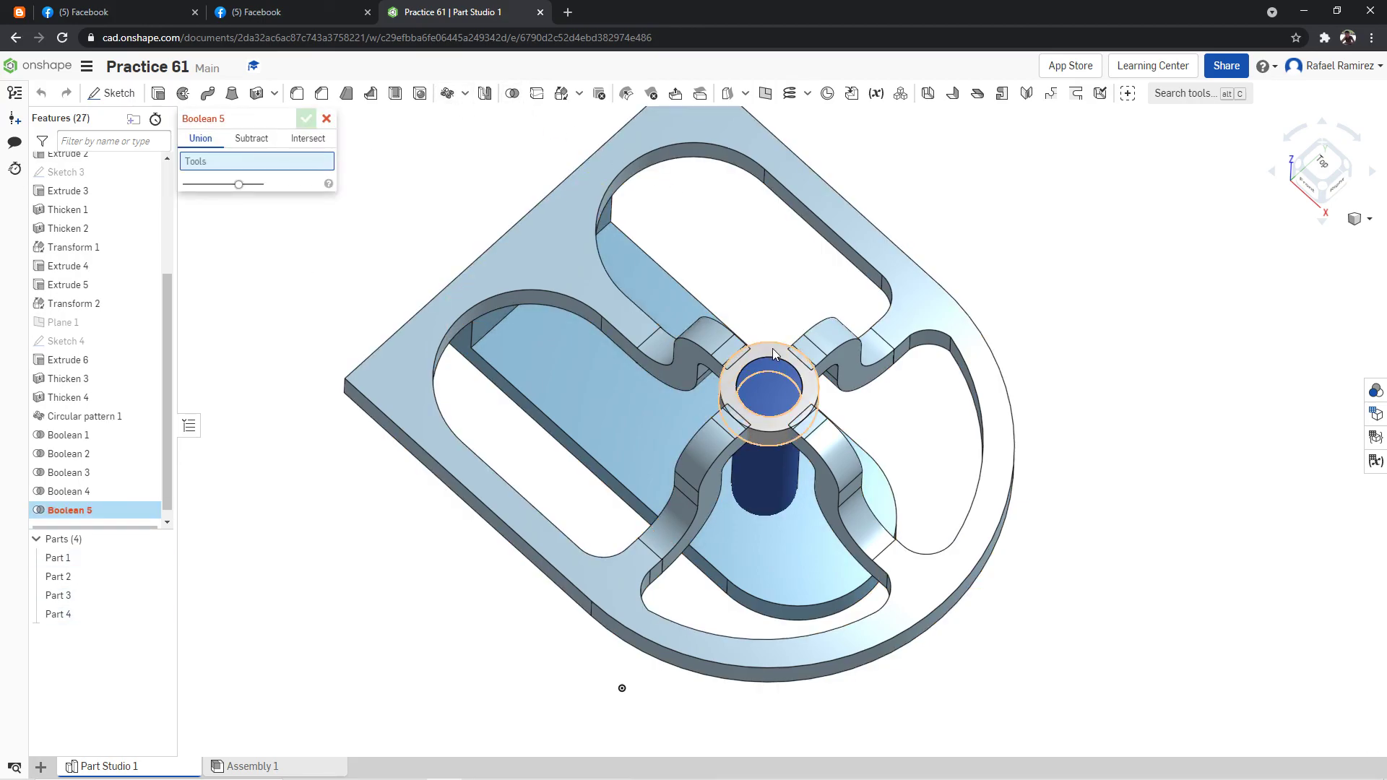
click(905, 337)
click(963, 288)
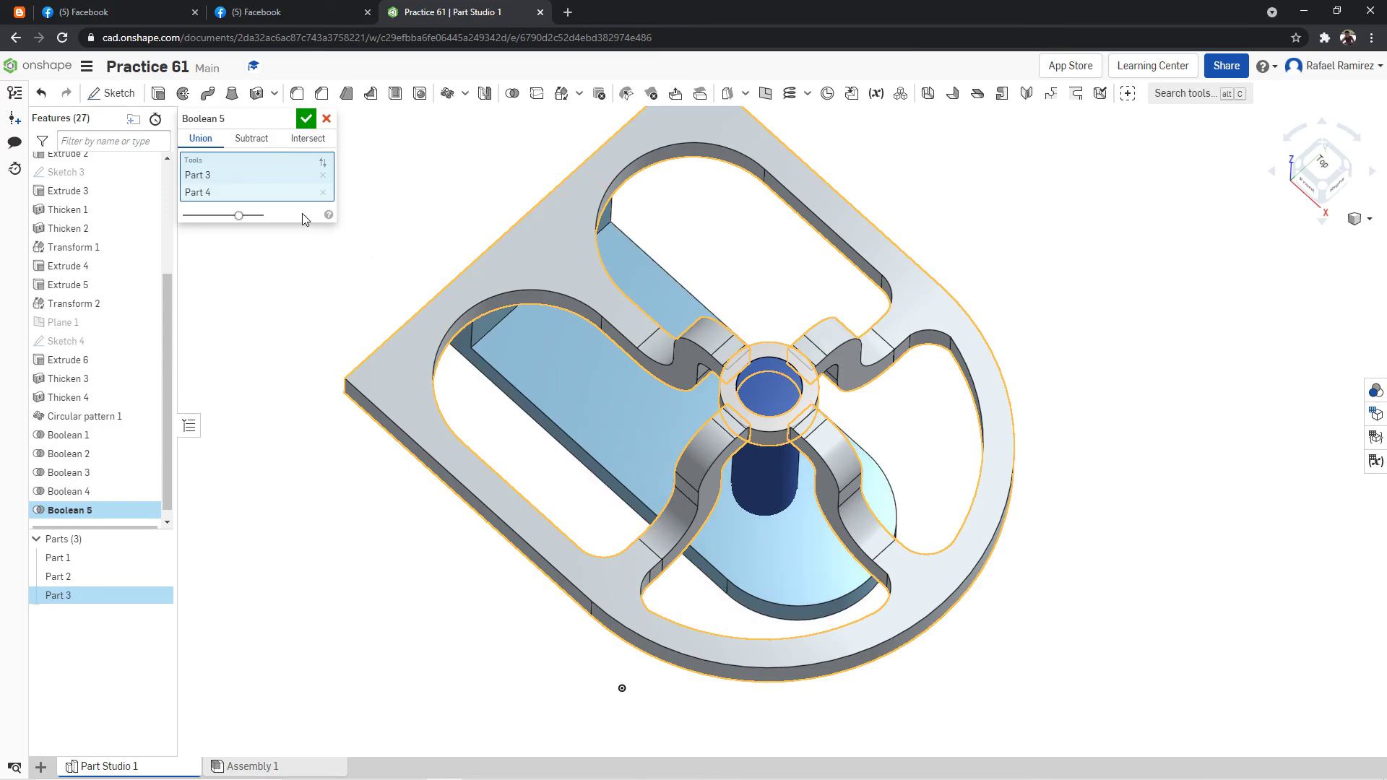
click(305, 120)
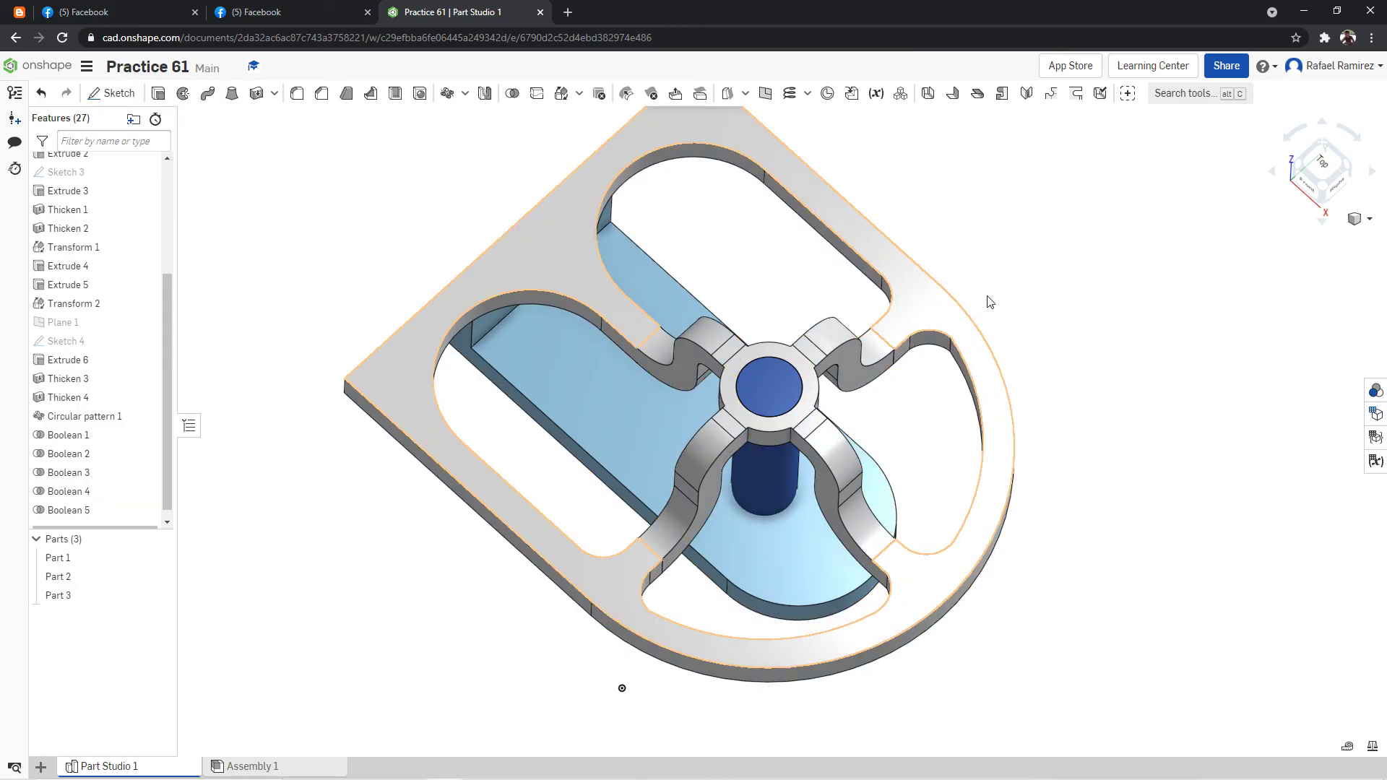
Unite the blue central post (Part 2) with the combined frame and ring (Part 3) using a Boolean union.
right_drag(1002, 202, 992, 220)
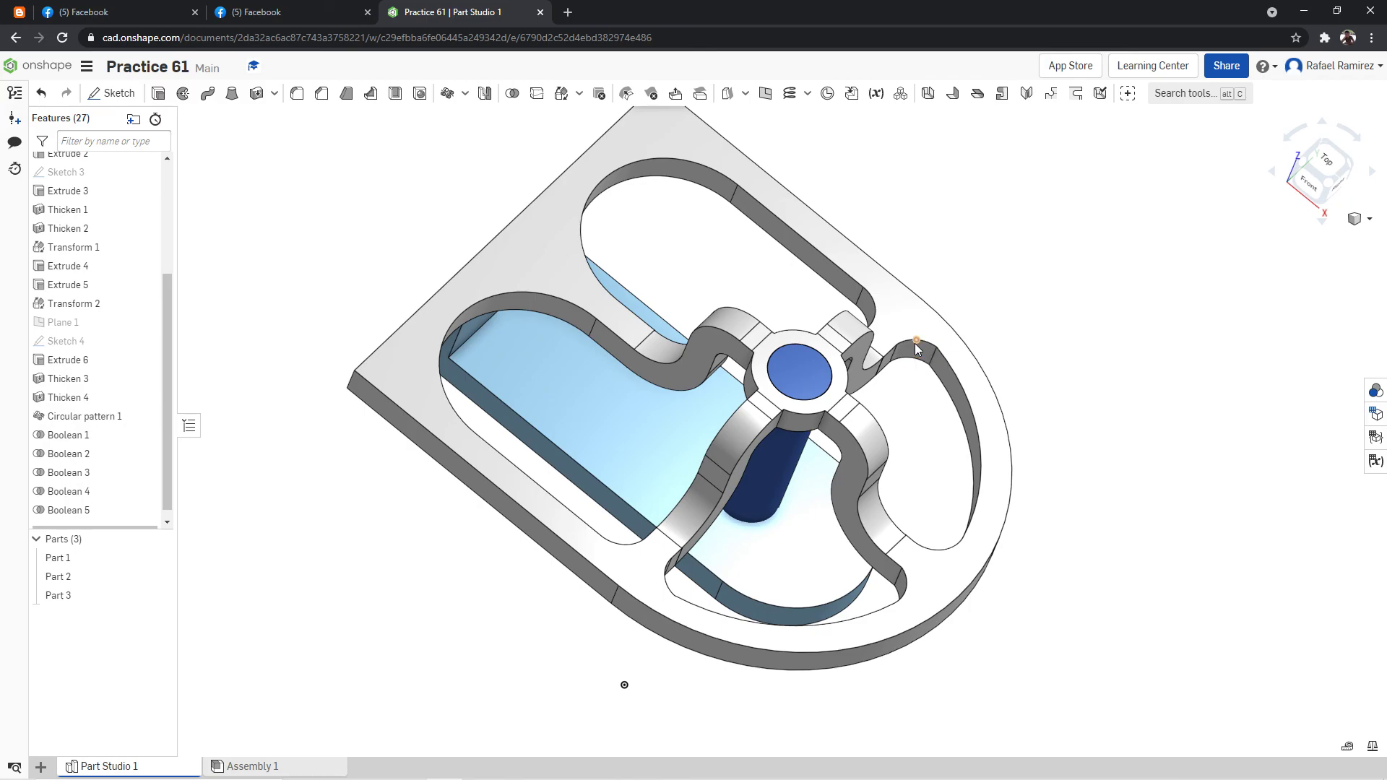
right_drag(1010, 288, 975, 297)
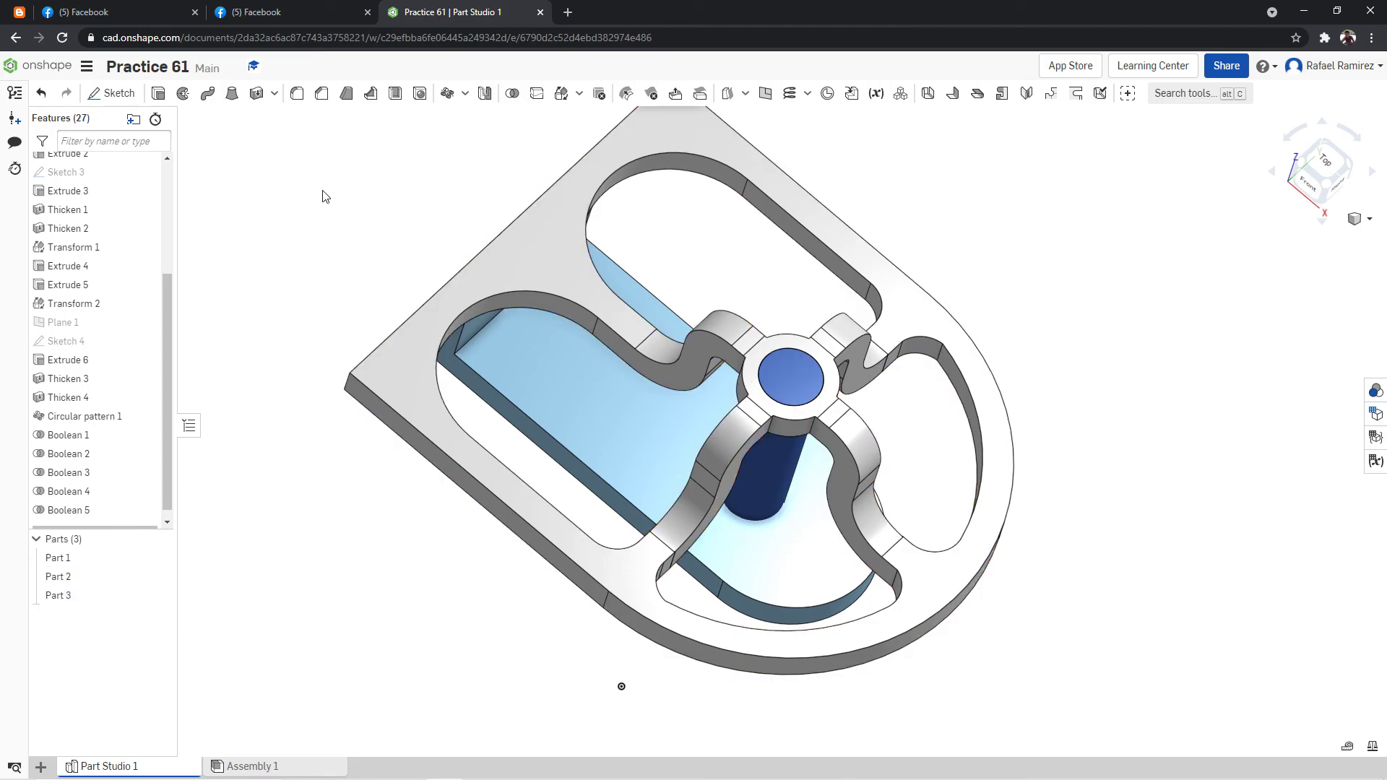
click(511, 101)
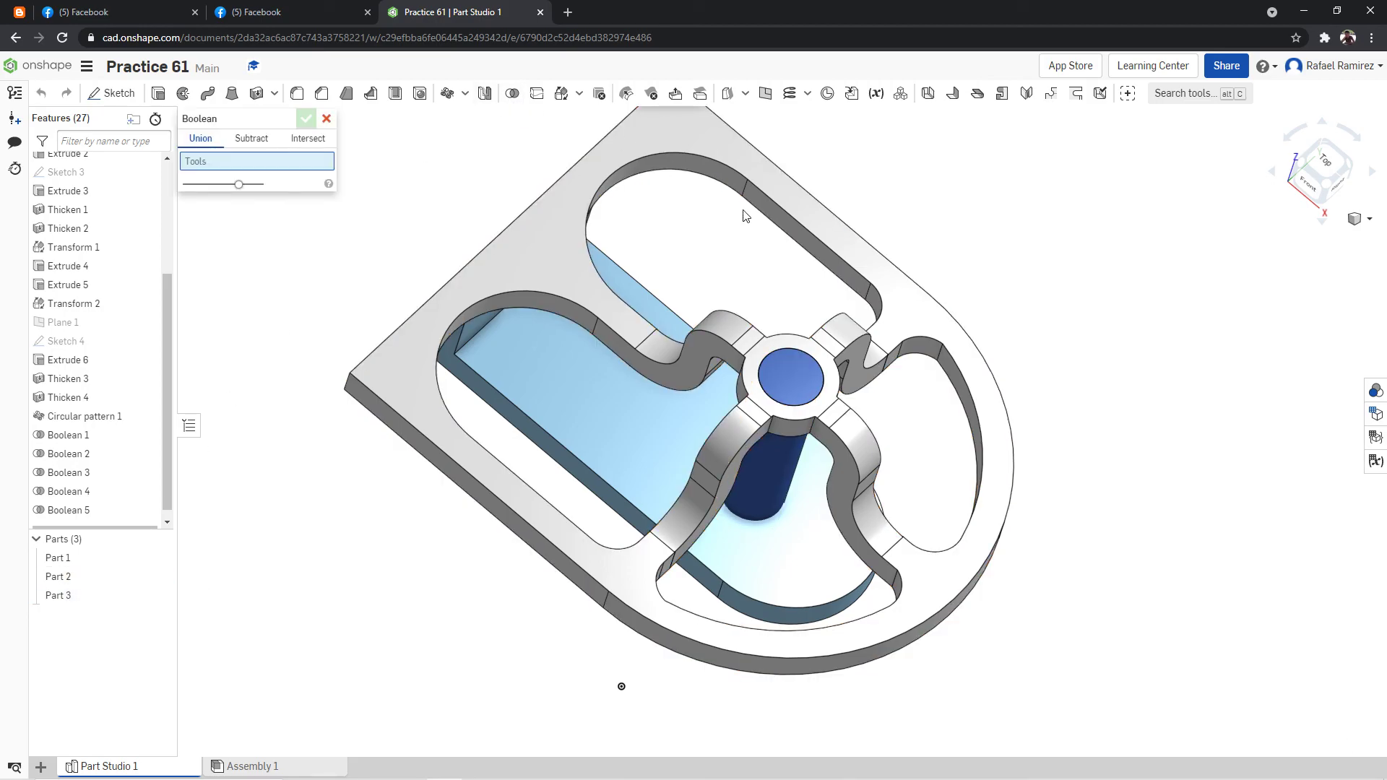
click(894, 336)
click(915, 322)
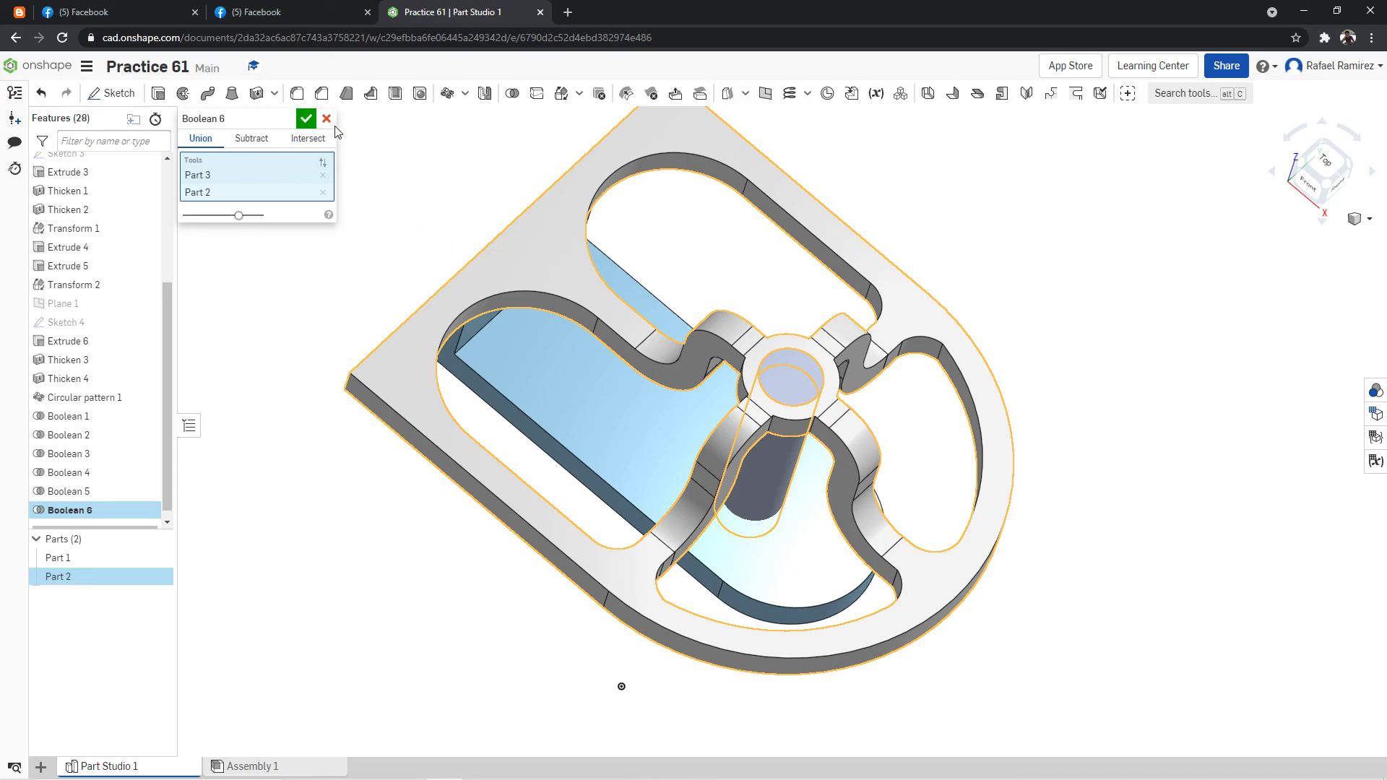
click(306, 118)
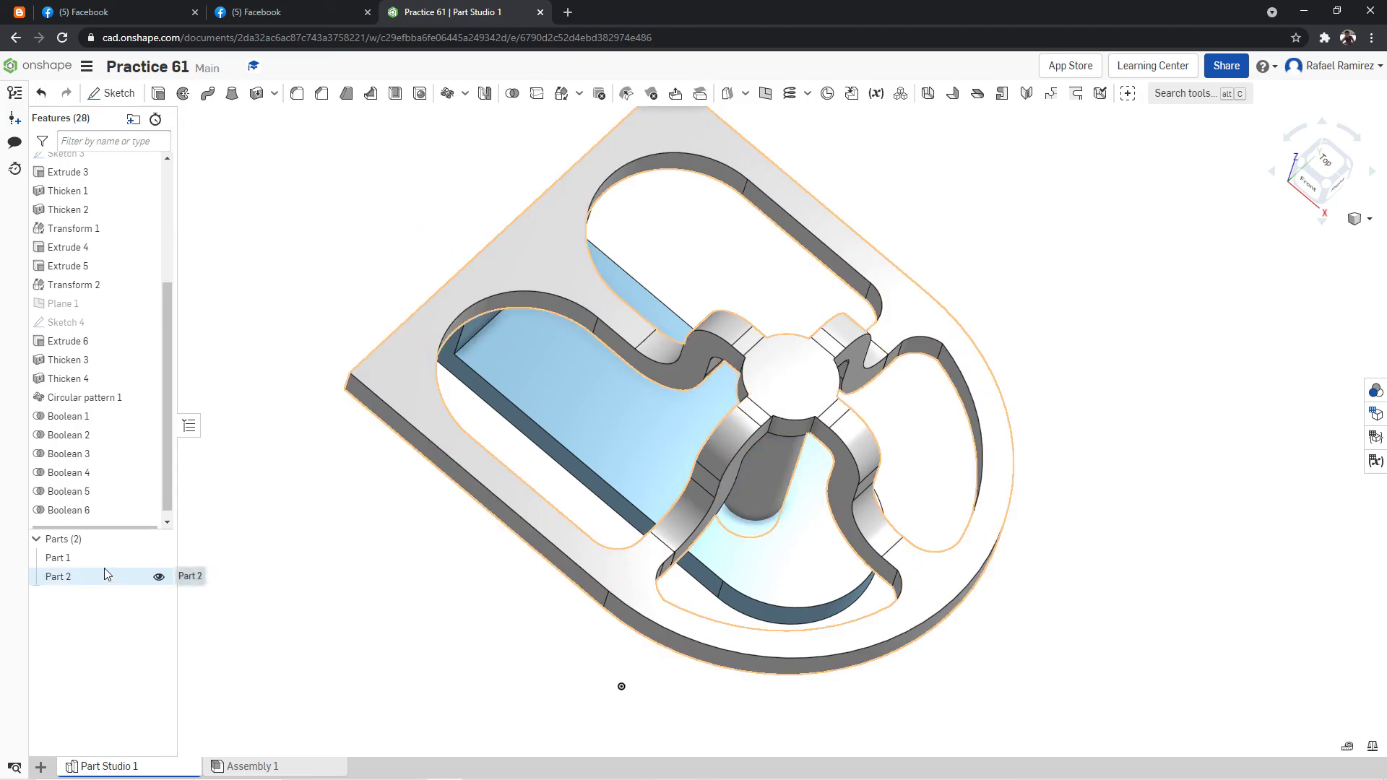
Unite the lower base bracket (Part 1) with the combined frame and post (Part 2) using a Boolean union.
right_click(1113, 296)
click(1140, 353)
right_drag(1093, 344, 1152, 289)
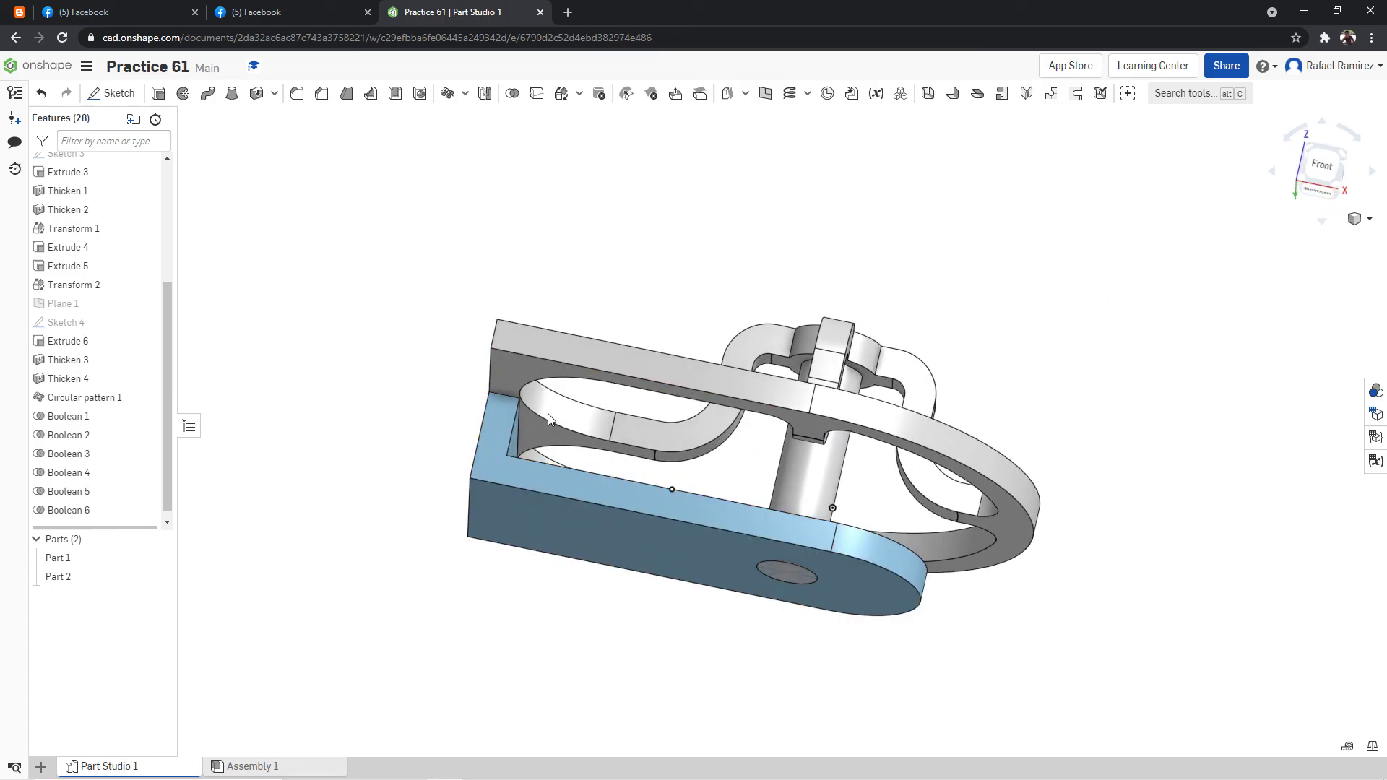
right_drag(540, 349, 629, 272)
right_click(629, 270)
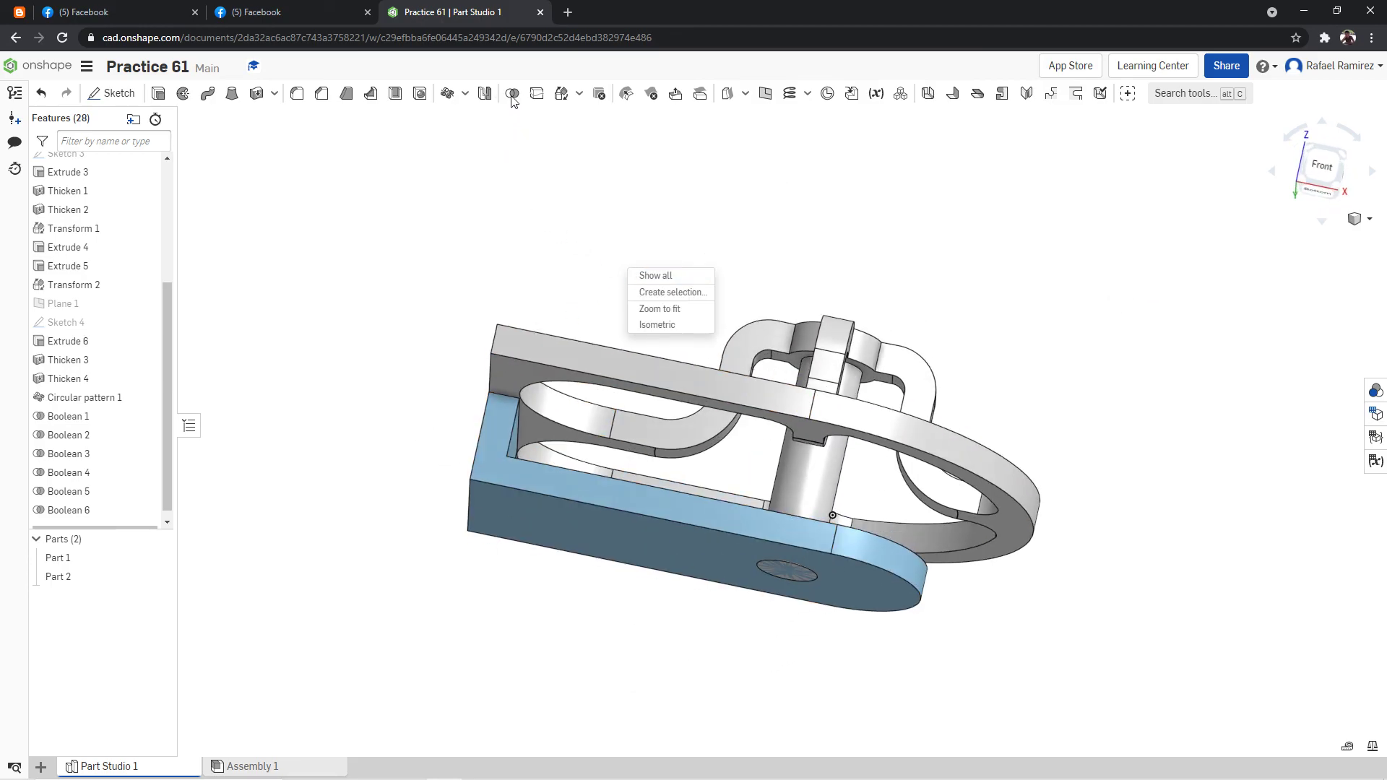
click(514, 102)
click(513, 94)
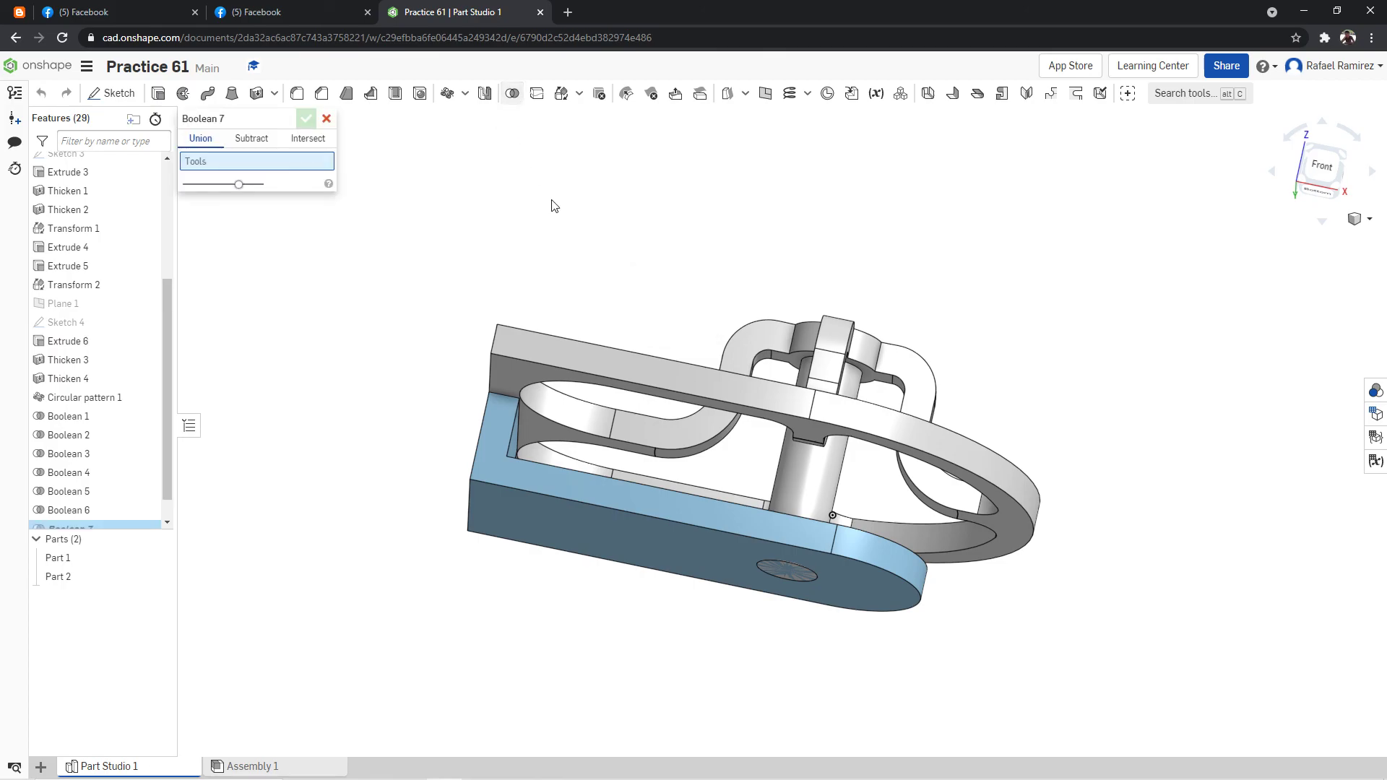
click(583, 361)
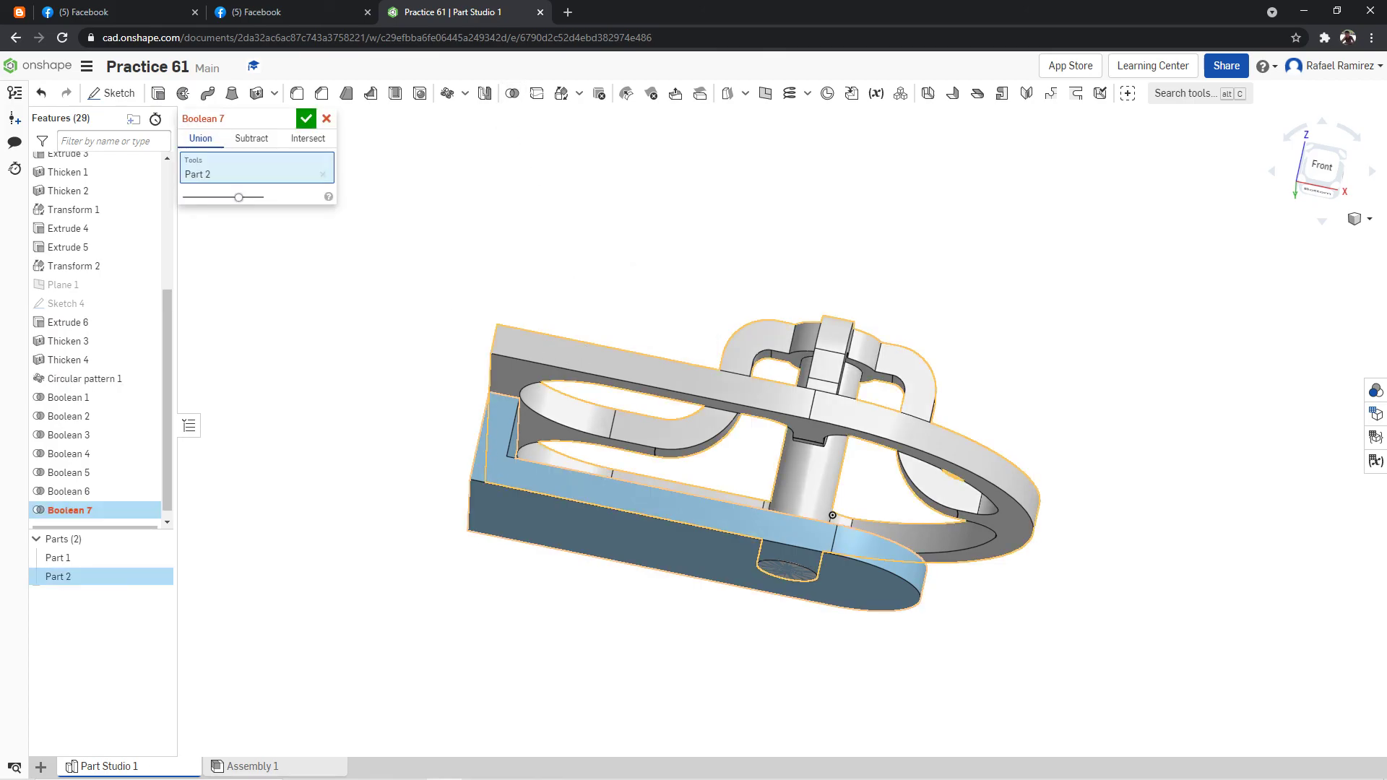
click(636, 499)
right_drag(600, 241, 416, 159)
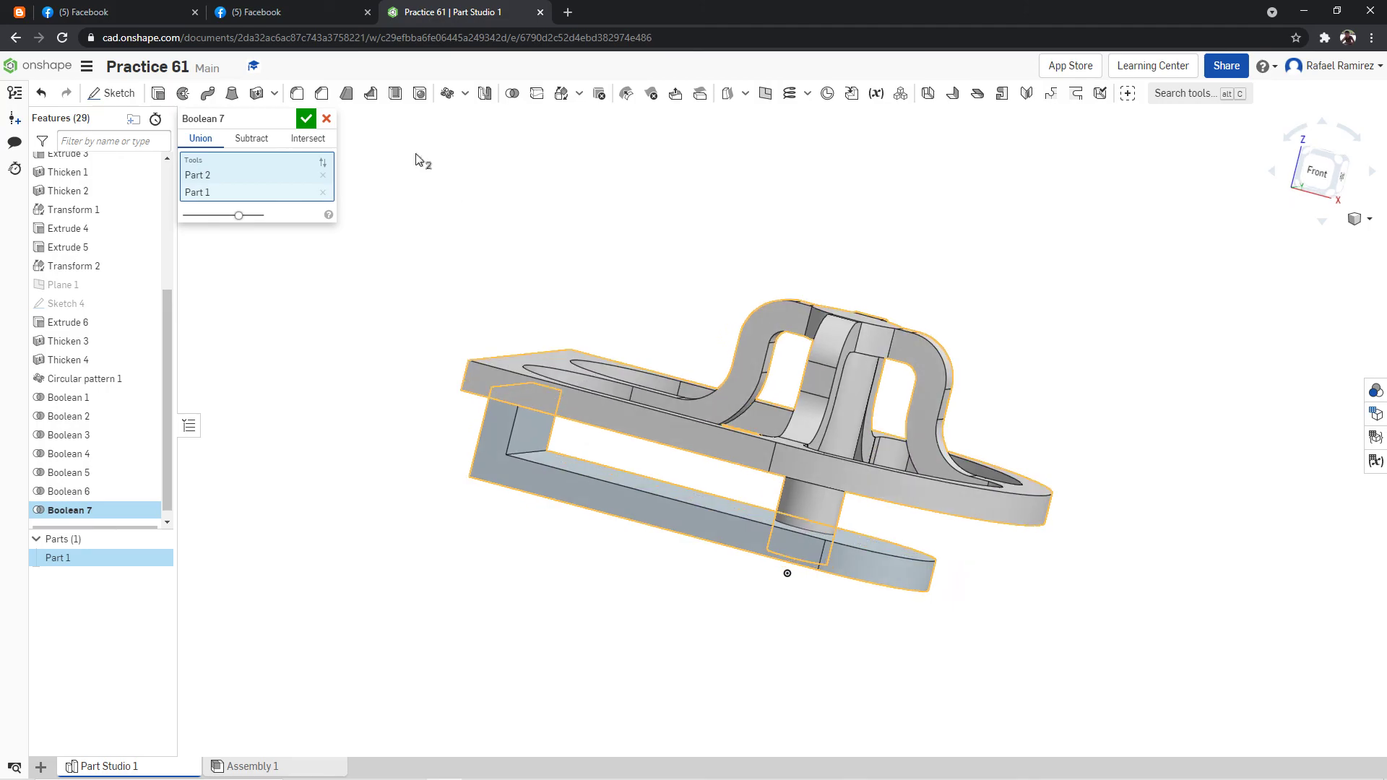
click(307, 120)
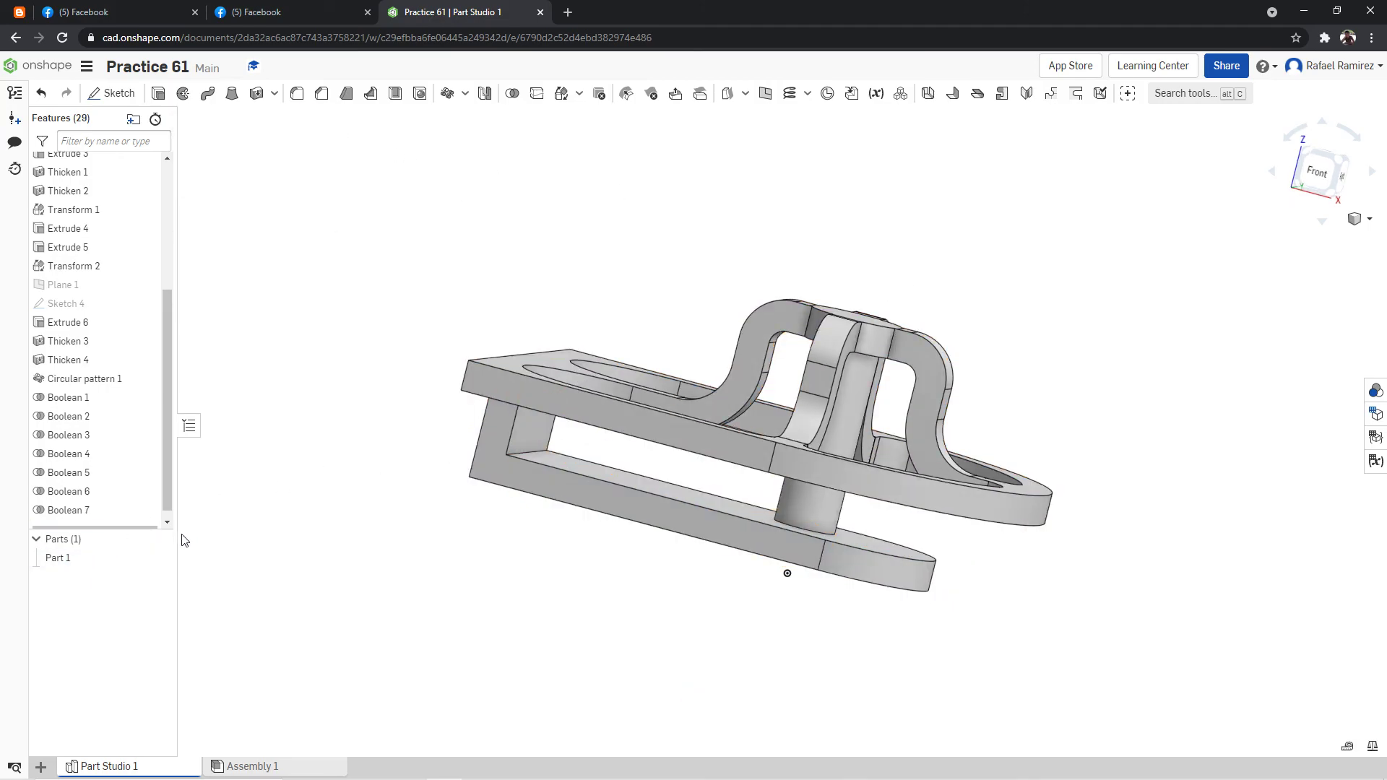
Compare the united model in isometric view with the reference picture and dimensions on Modeling Practice Drawing 61.
right_click(1093, 260)
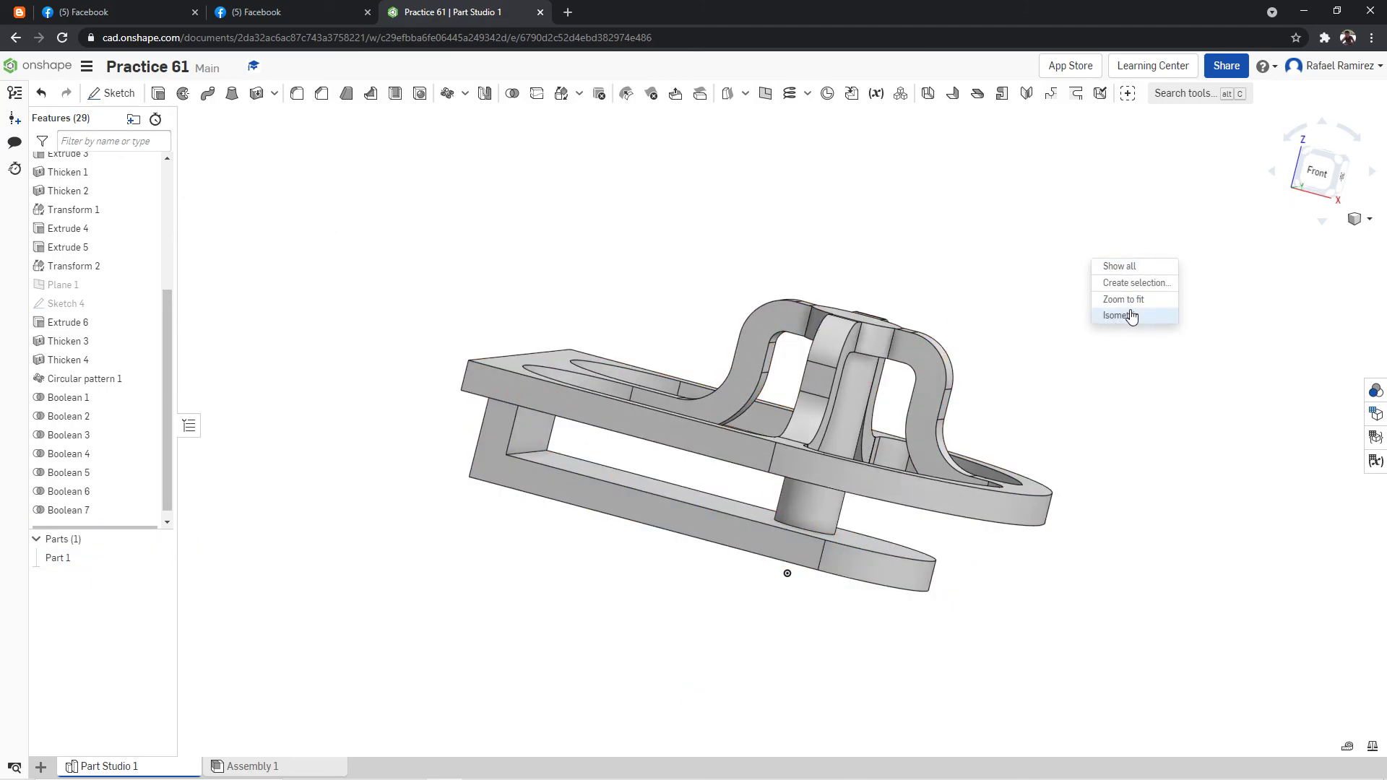
click(1120, 315)
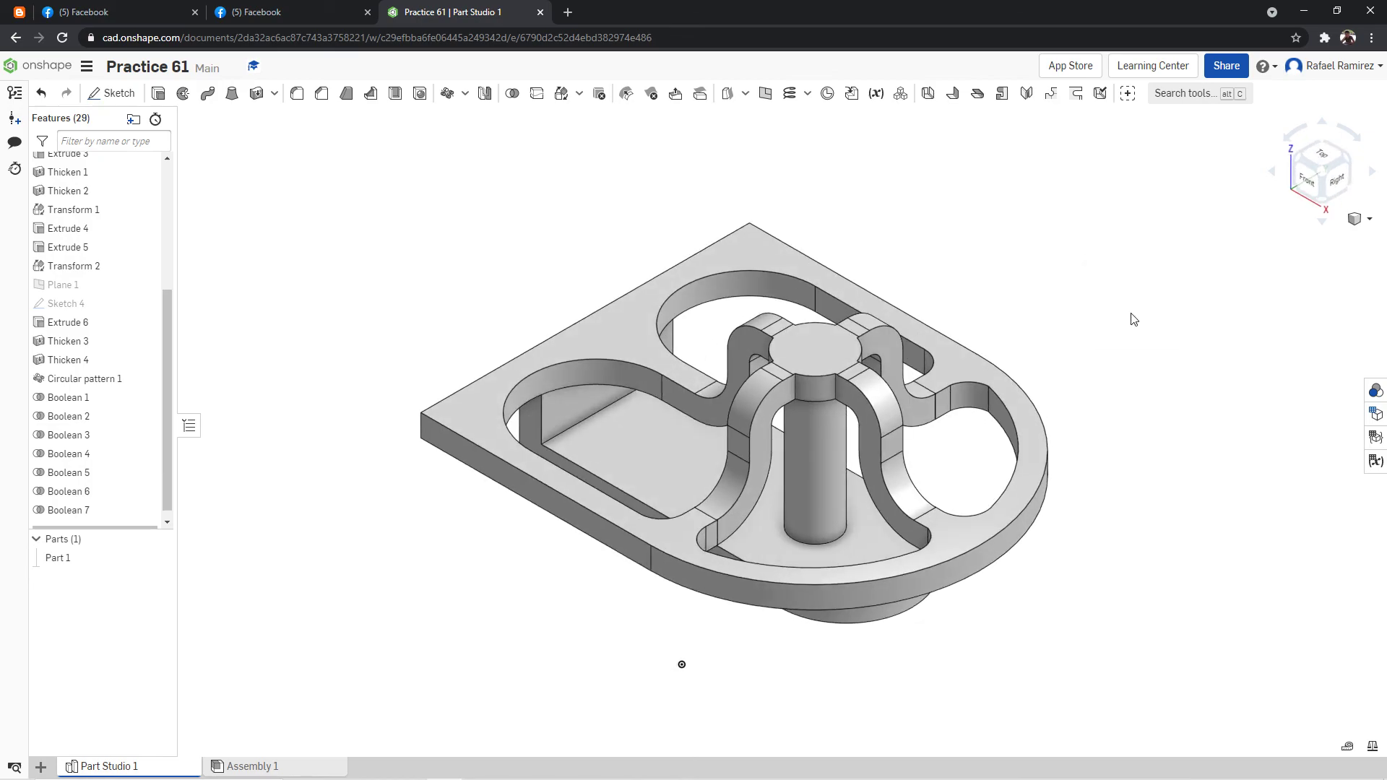
click(333, 10)
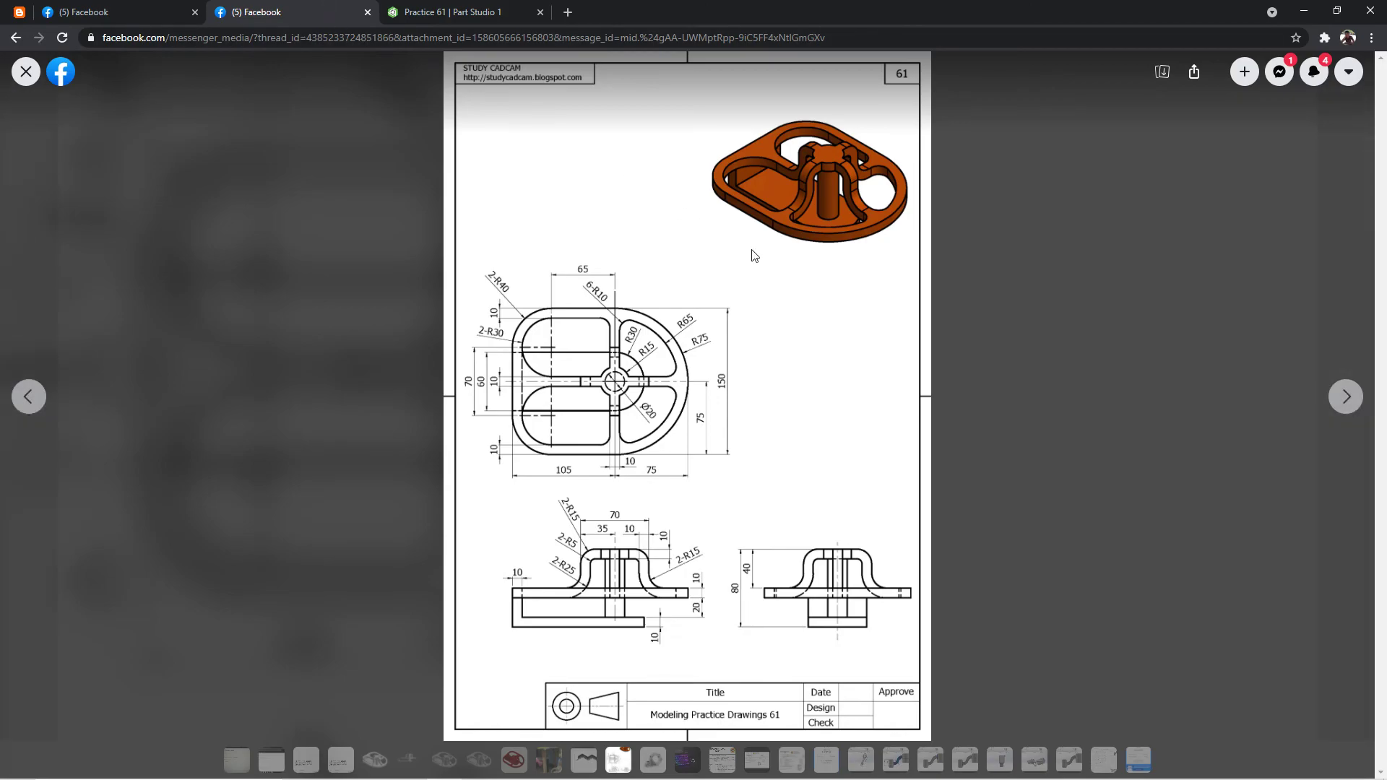
click(450, 10)
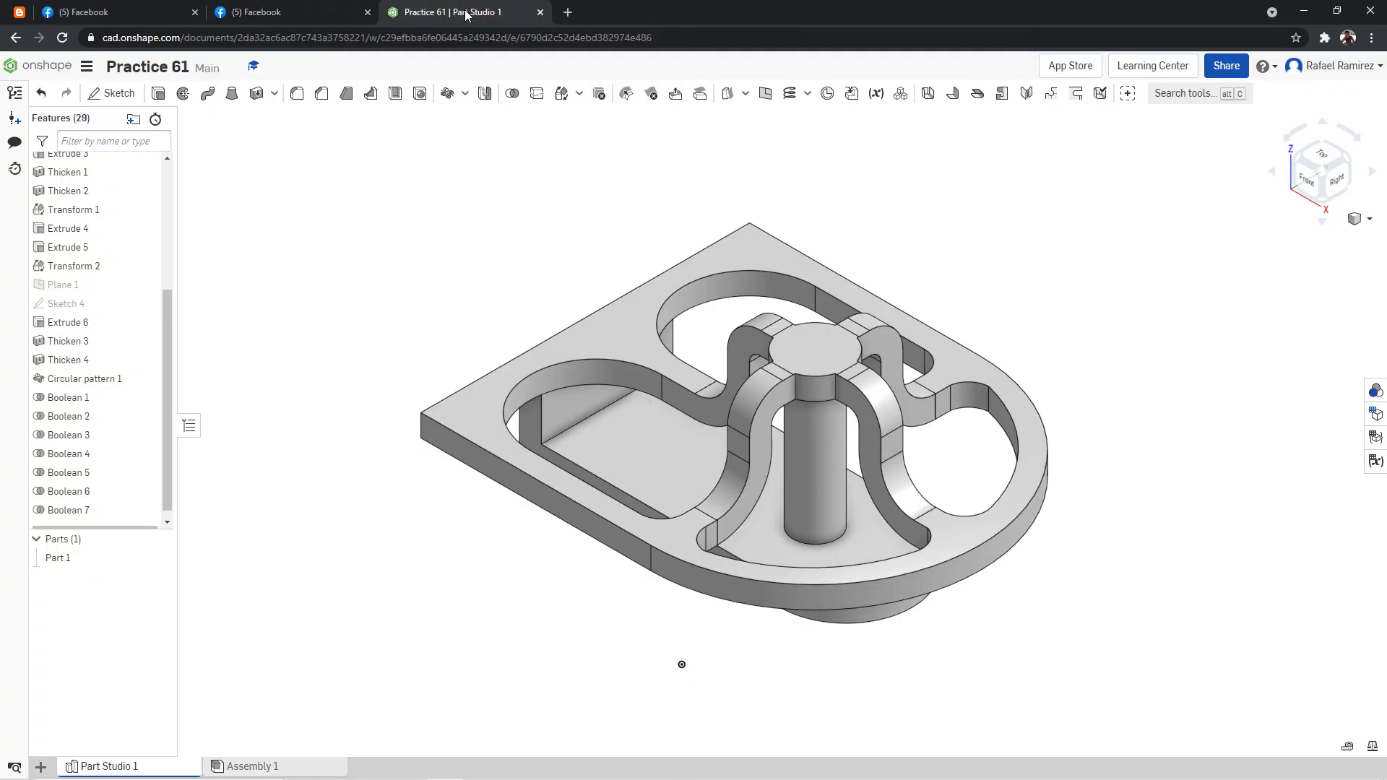
click(246, 12)
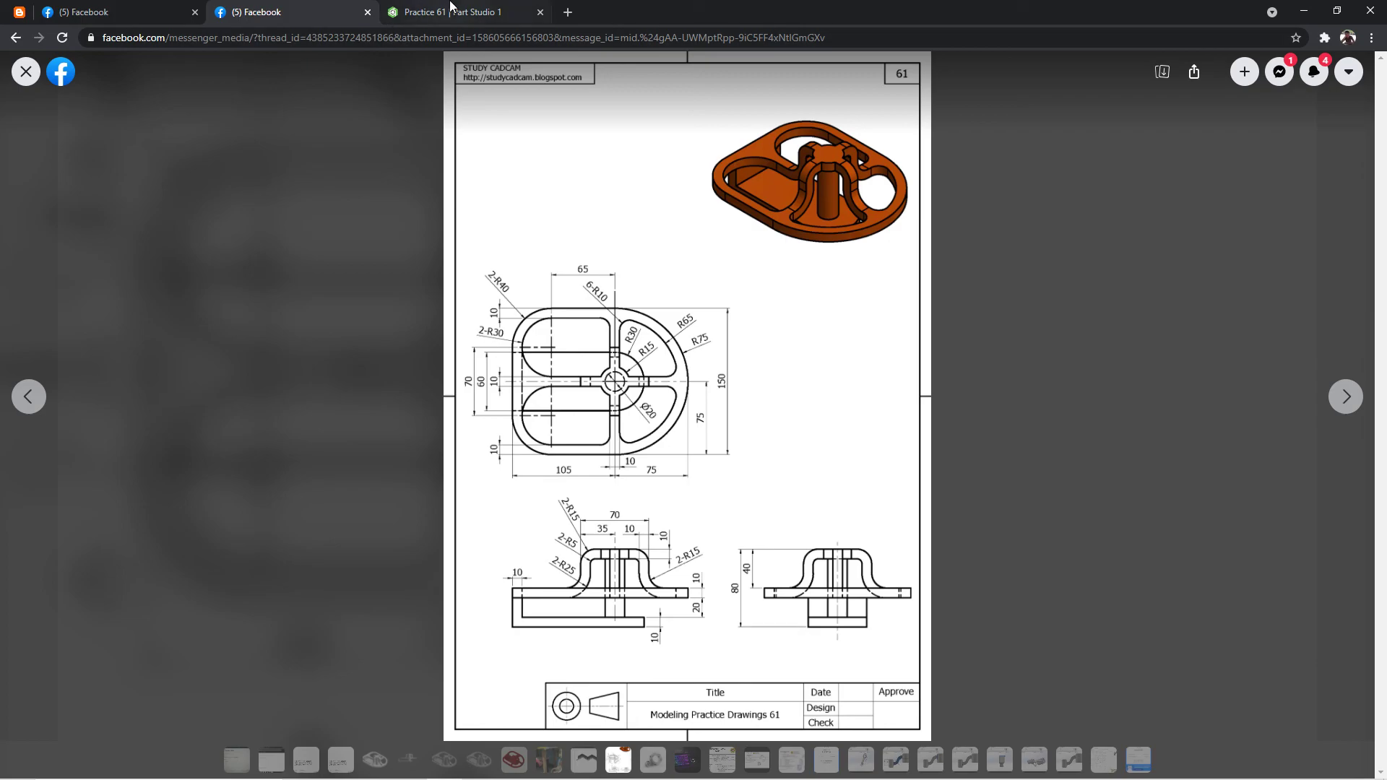
click(498, 16)
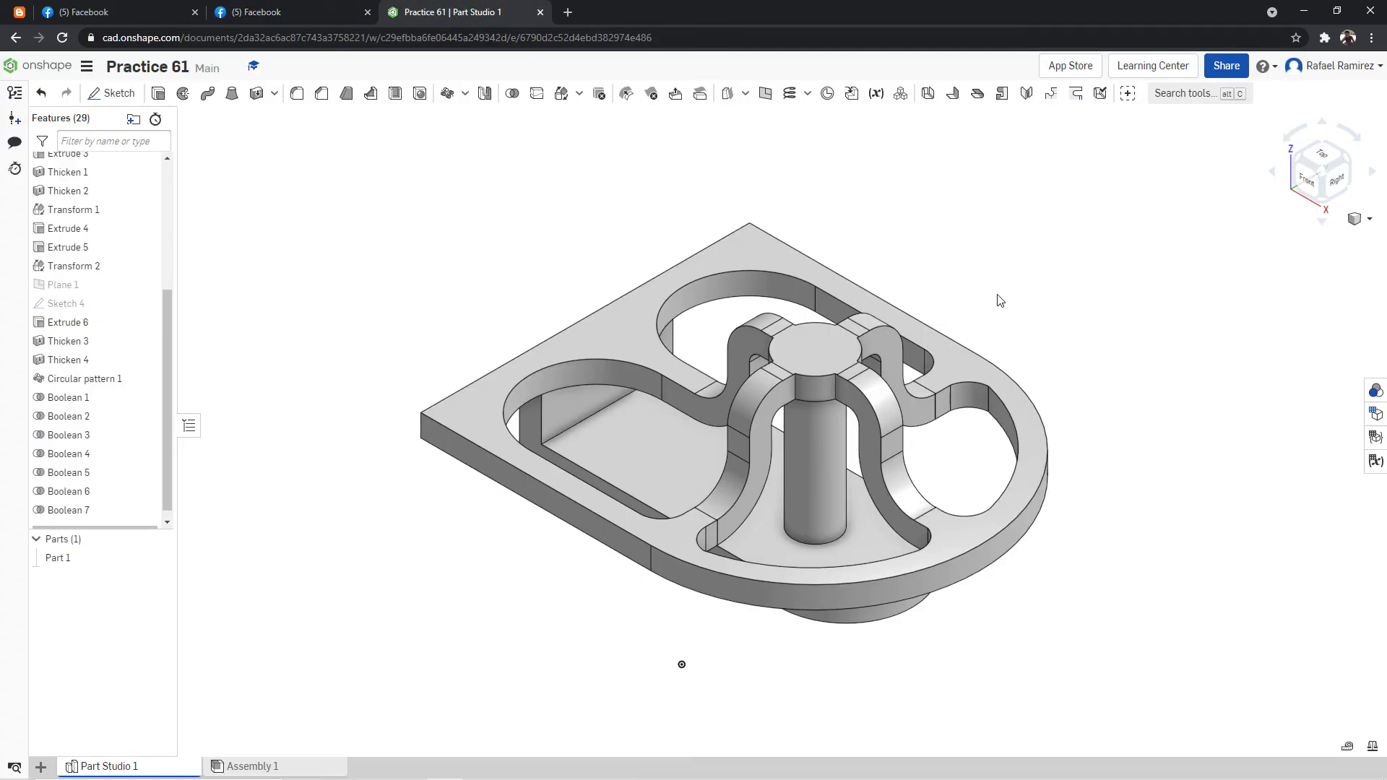
Inspect the finished single-body model from the isometric, front and right views.
right_click(1018, 274)
click(1044, 327)
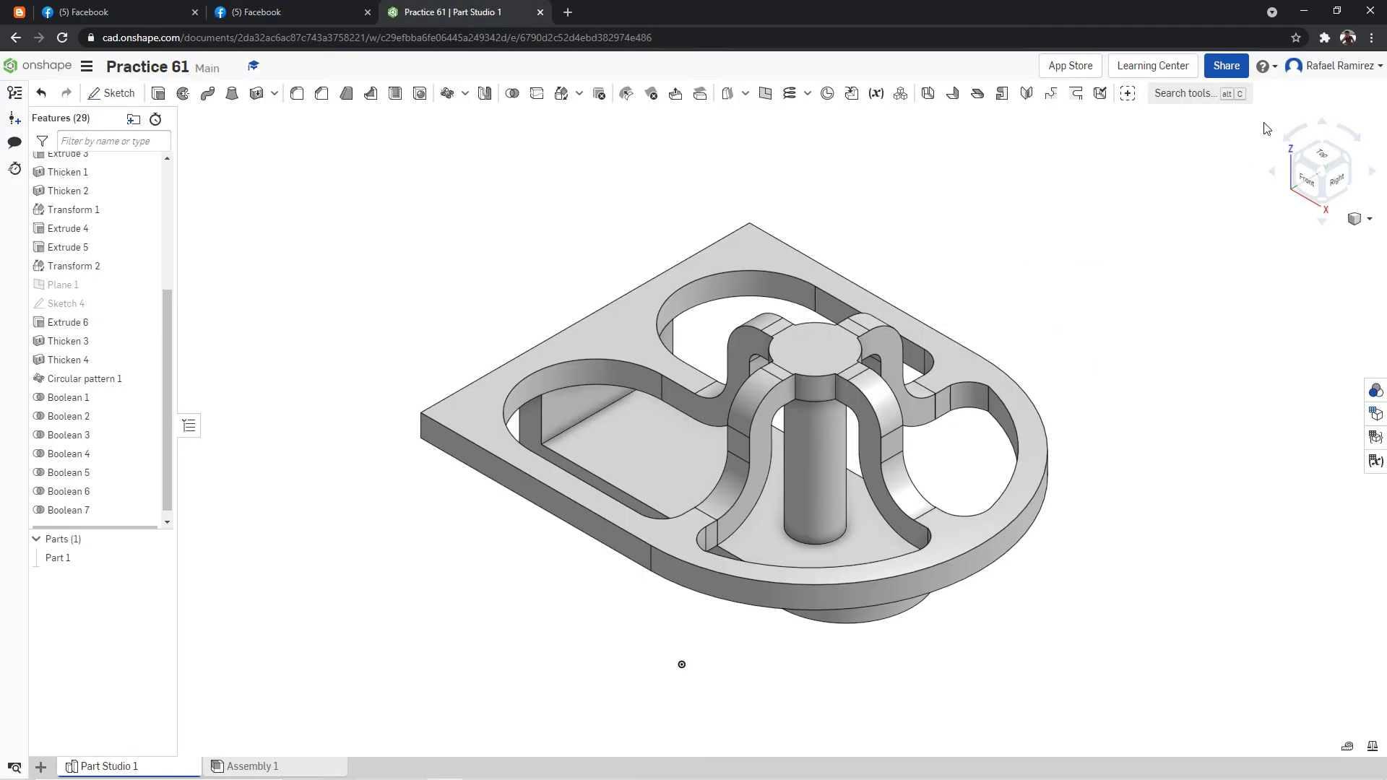
click(1302, 182)
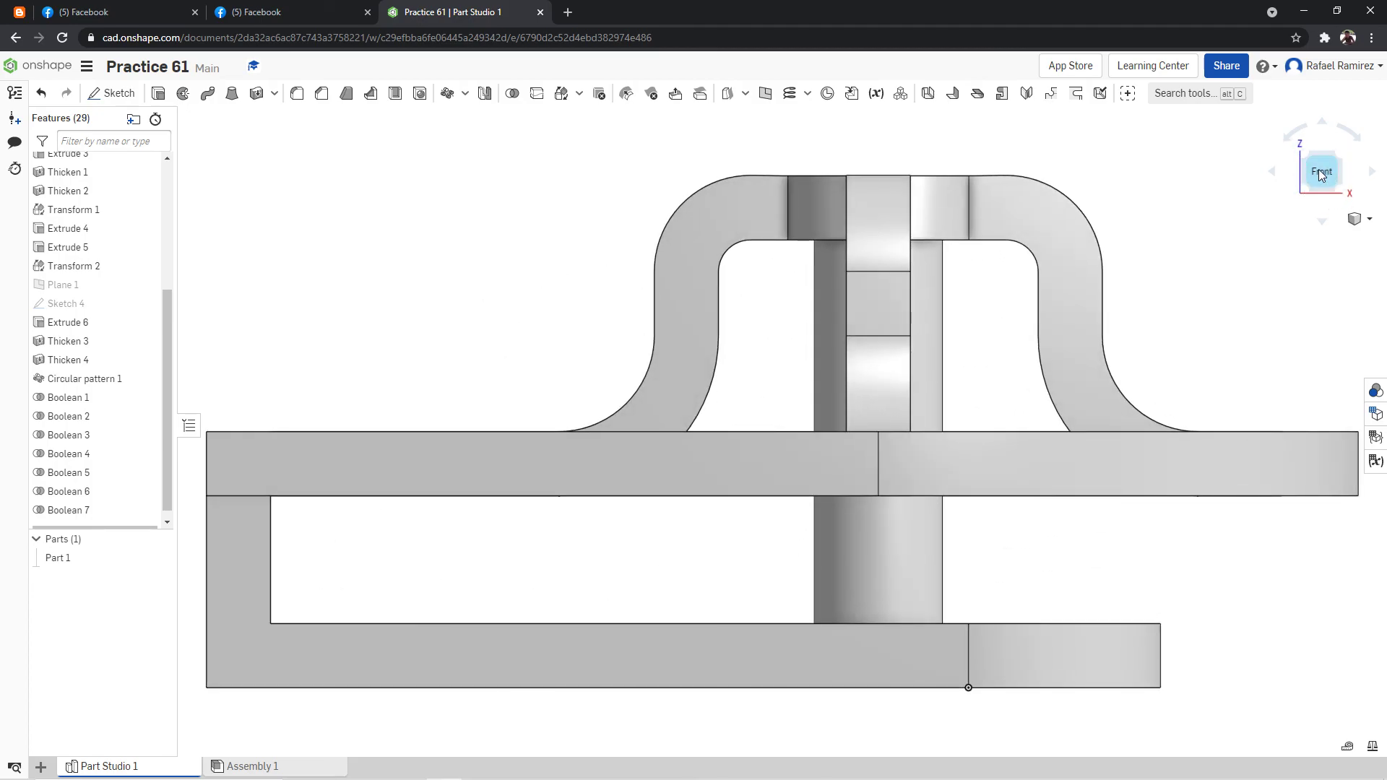
click(1347, 160)
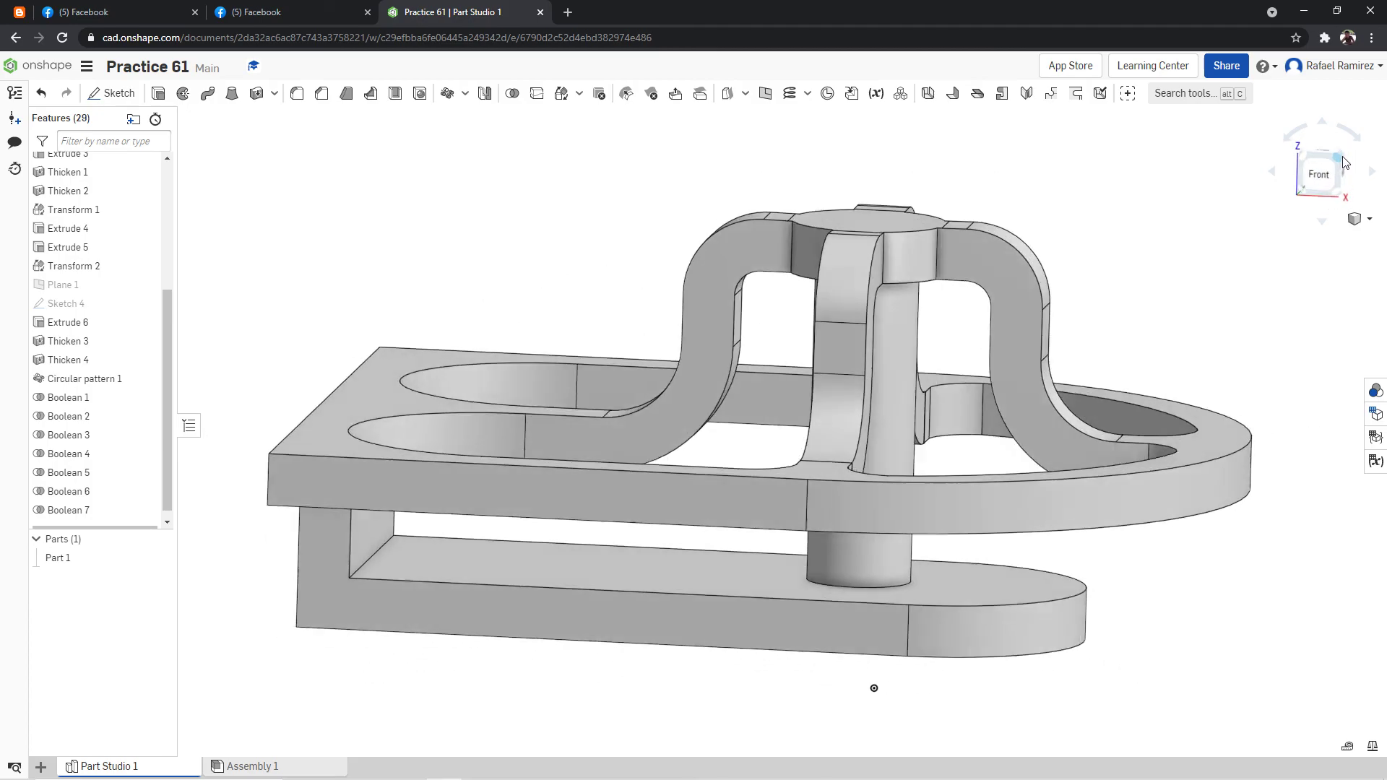
click(1344, 168)
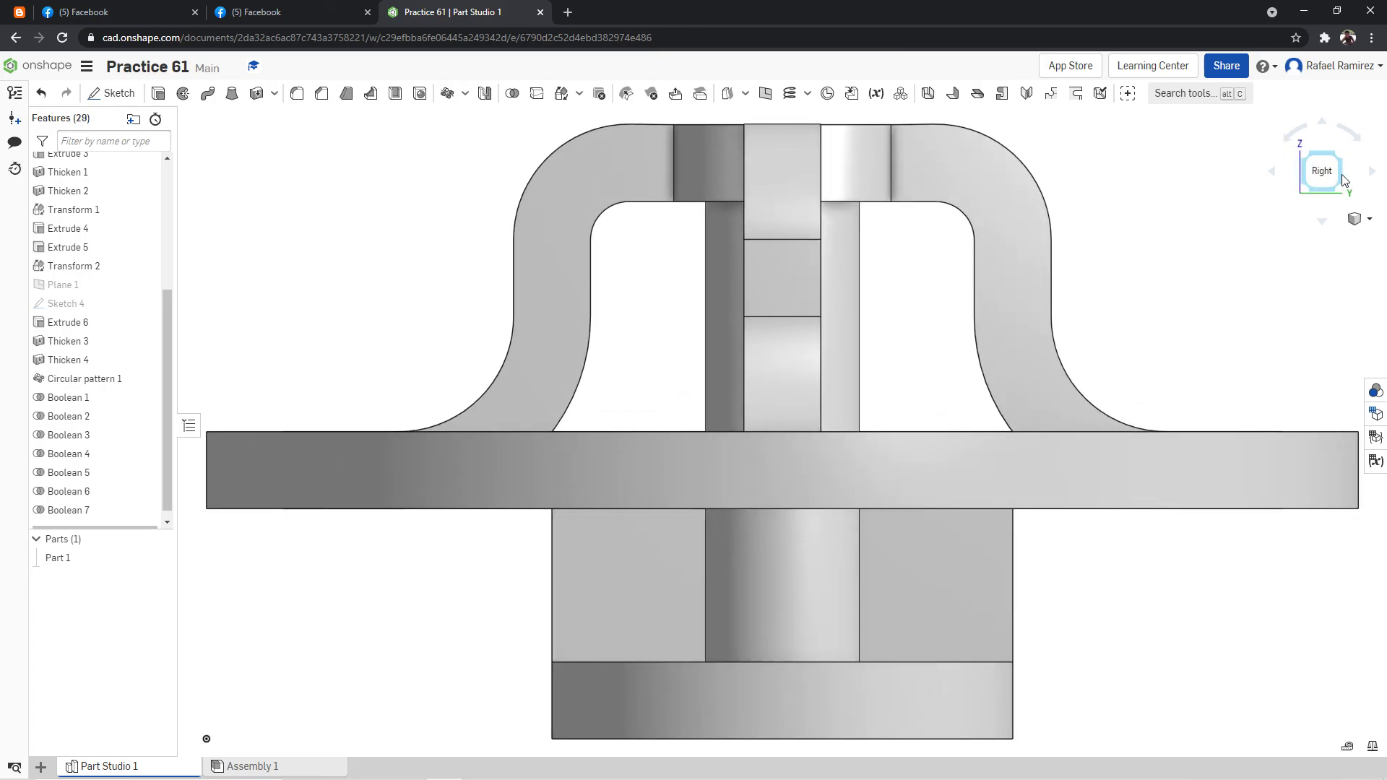
click(1346, 162)
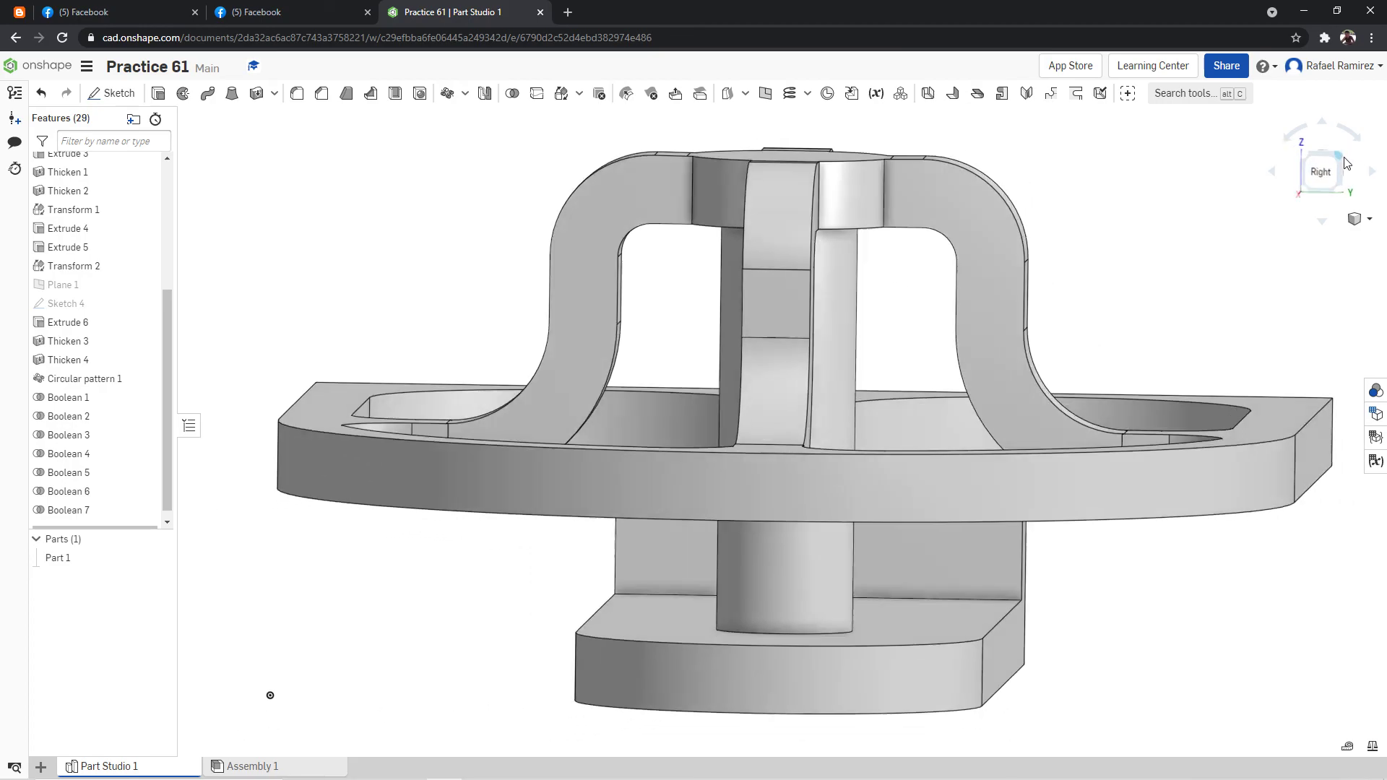
Inspect the model's internal and hidden edges with translucent display from the back and isometric views.
click(1338, 179)
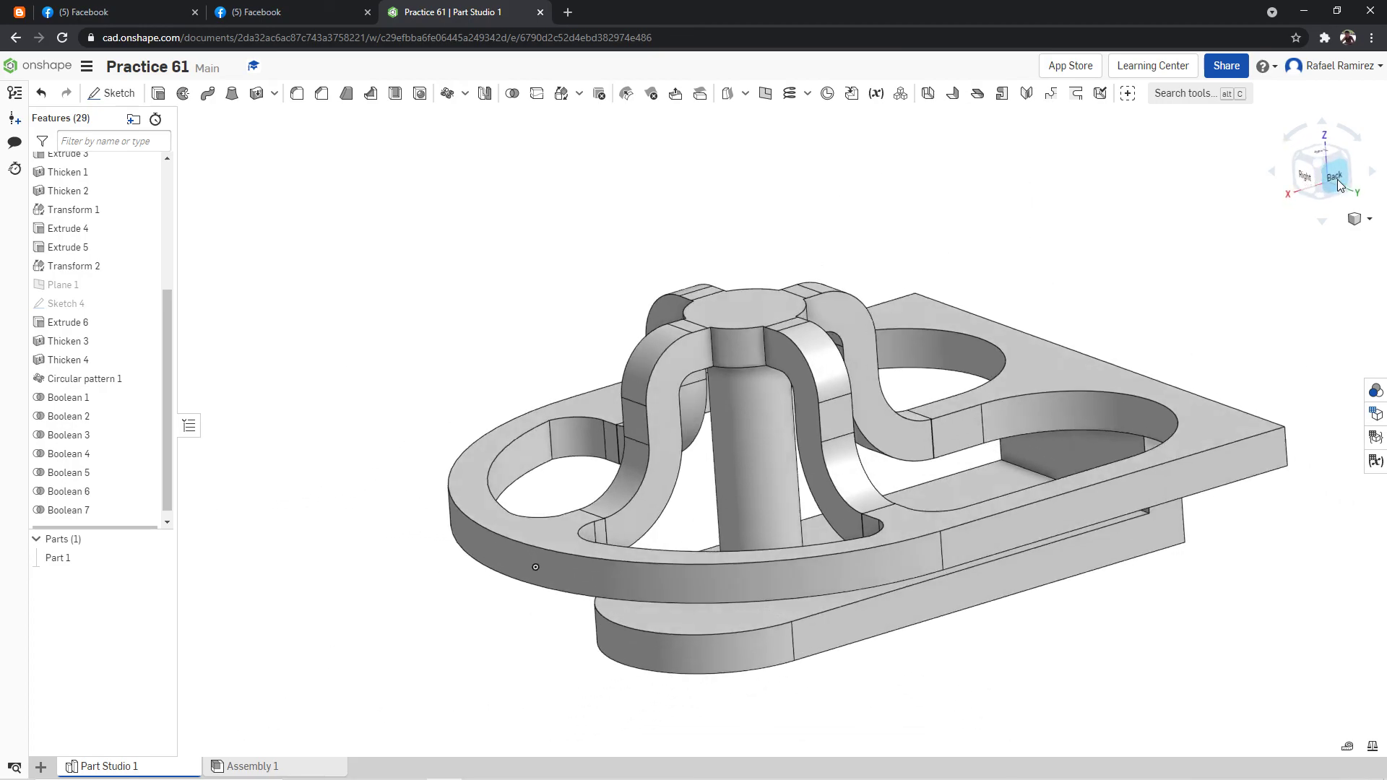
click(1358, 219)
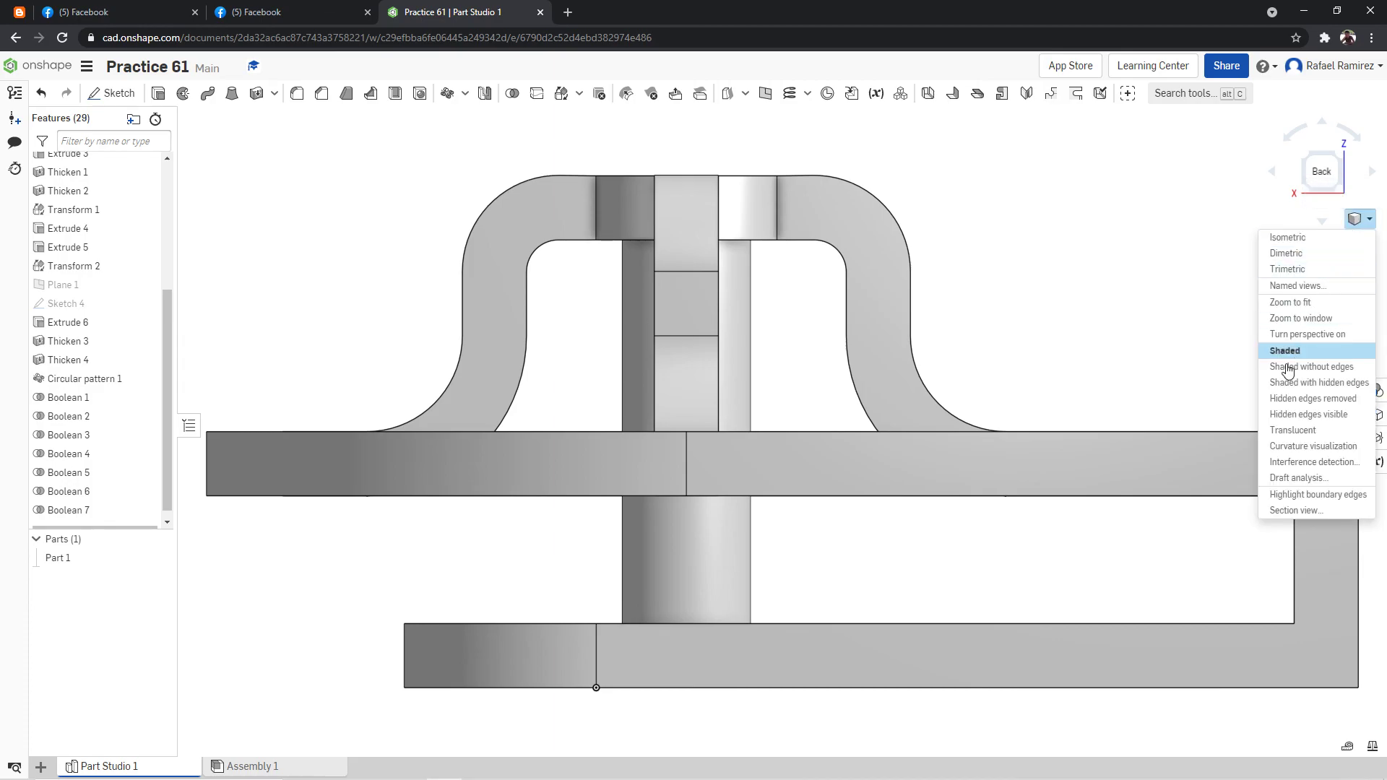
click(1292, 430)
right_click(1174, 339)
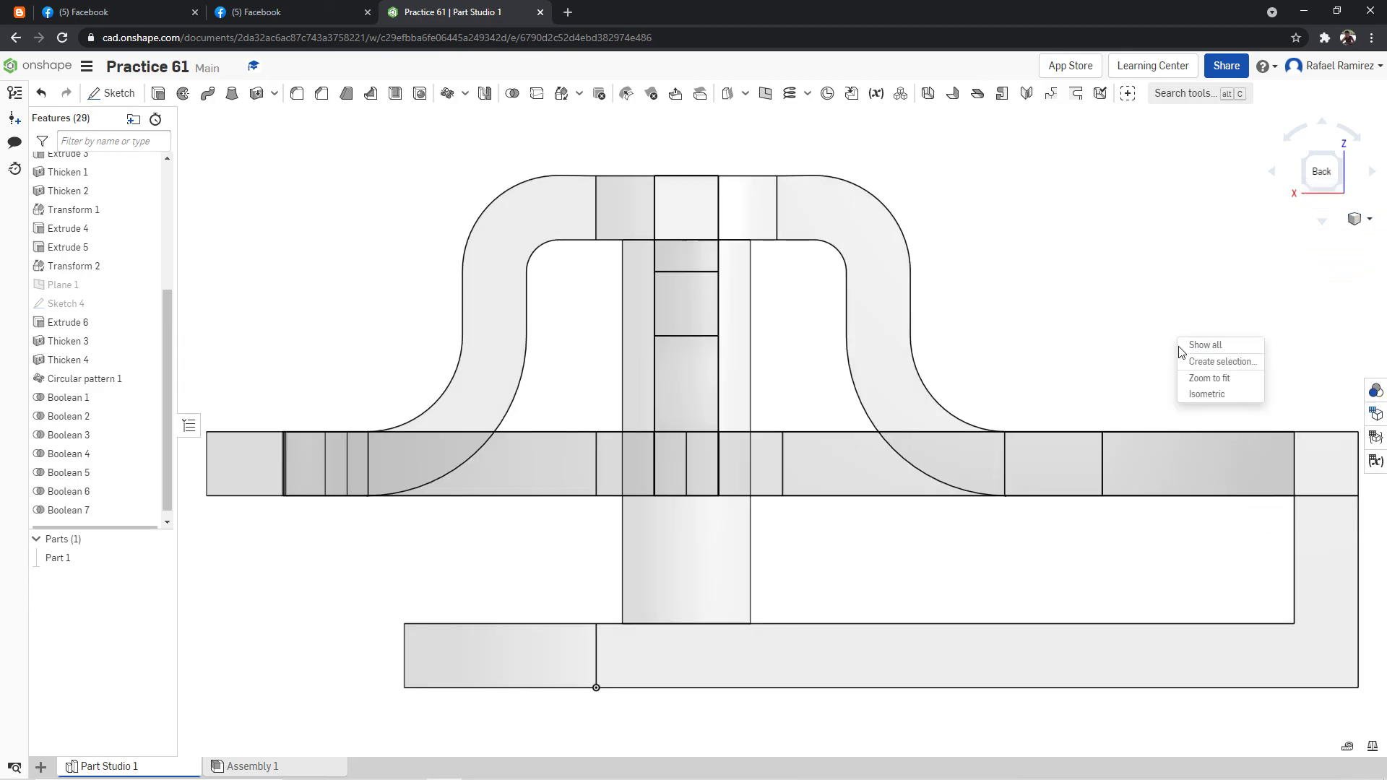
click(1221, 392)
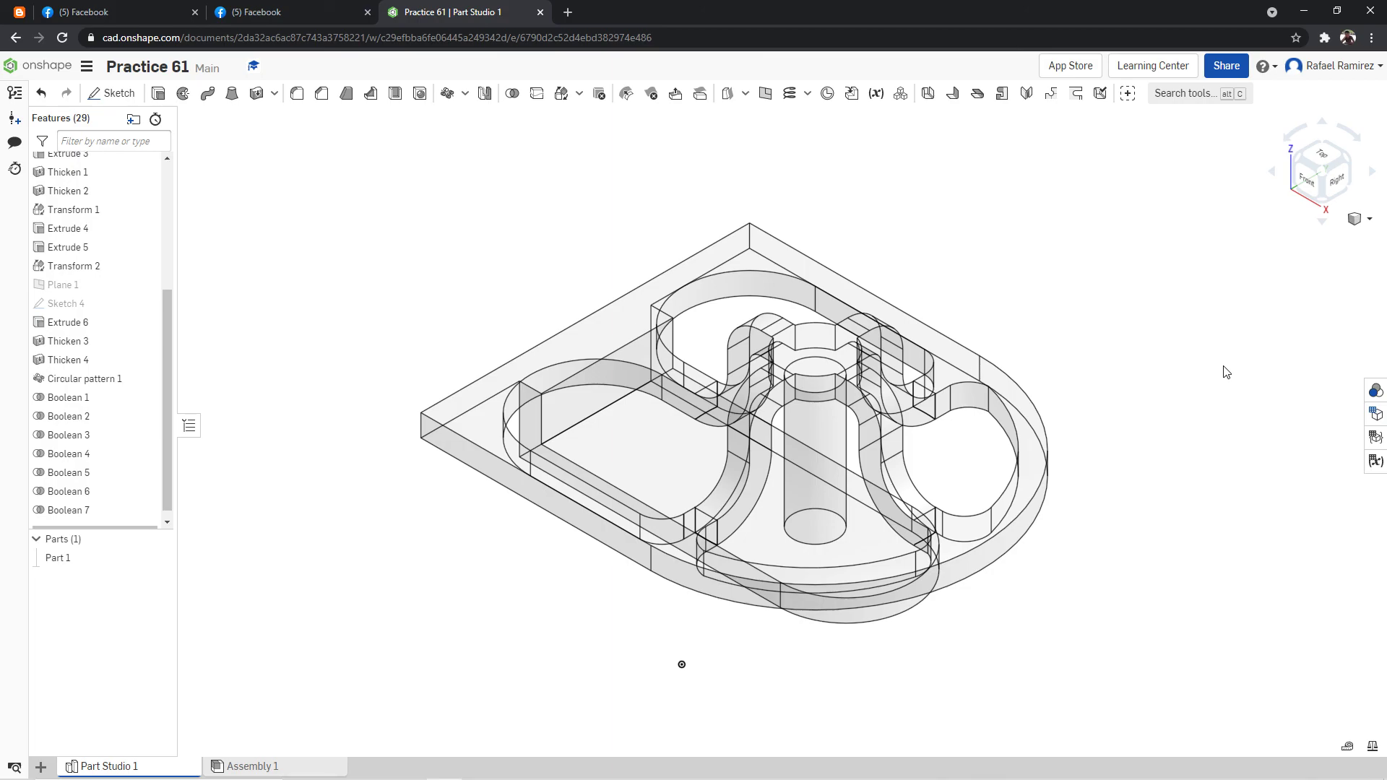
Restore the shaded display of the model and fit the whole part in the isometric view.
click(1358, 219)
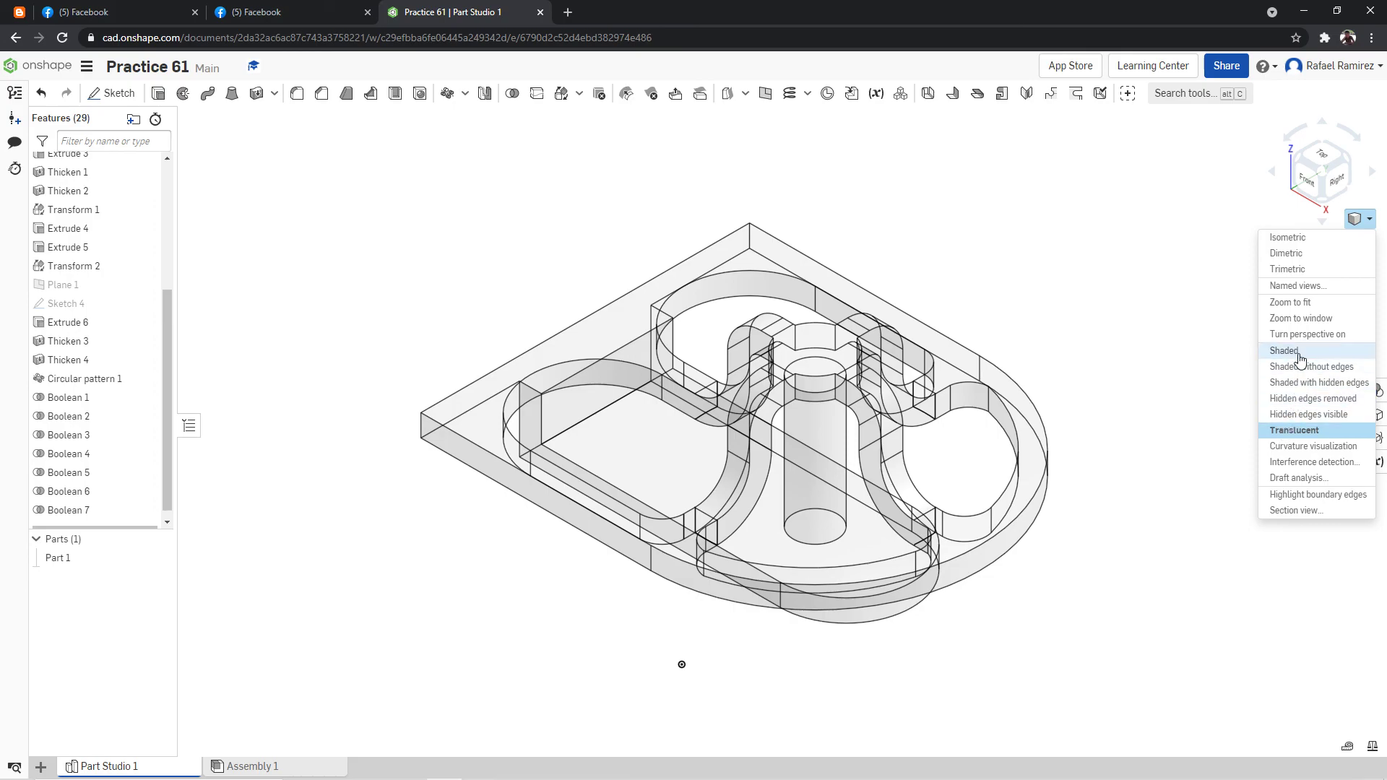
click(1286, 351)
right_click(1187, 364)
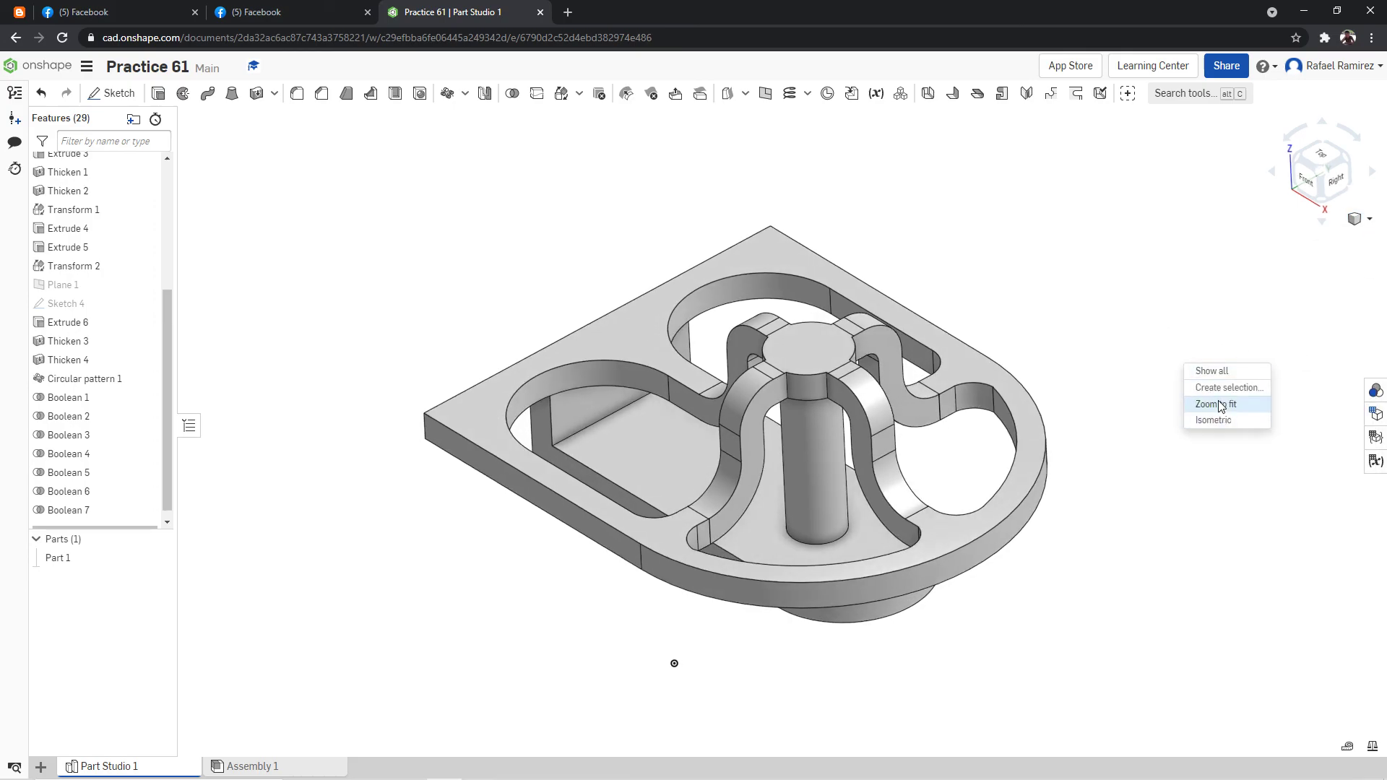
click(1218, 404)
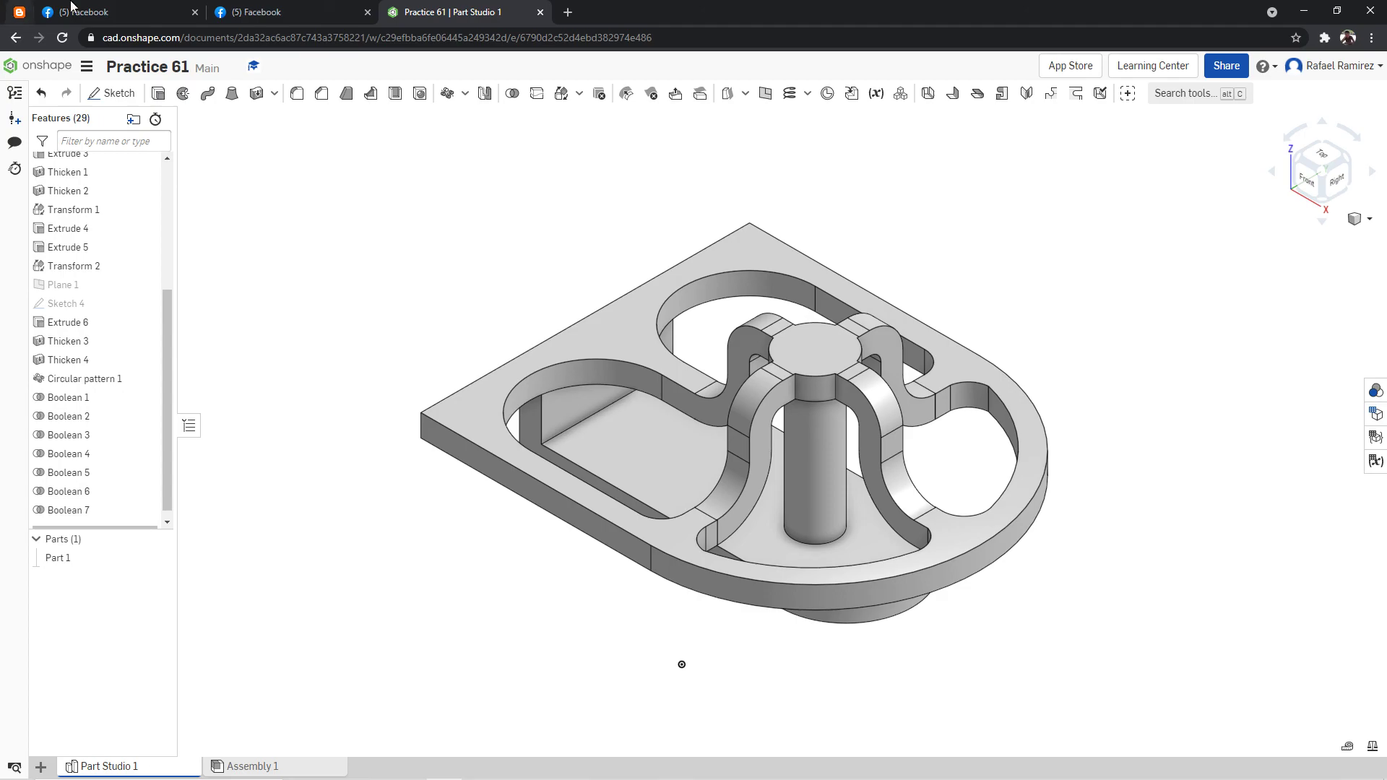
Check the finished shaded model against the views and dimensions of Modeling Practice Drawing 61, returning to the part studio.
click(336, 12)
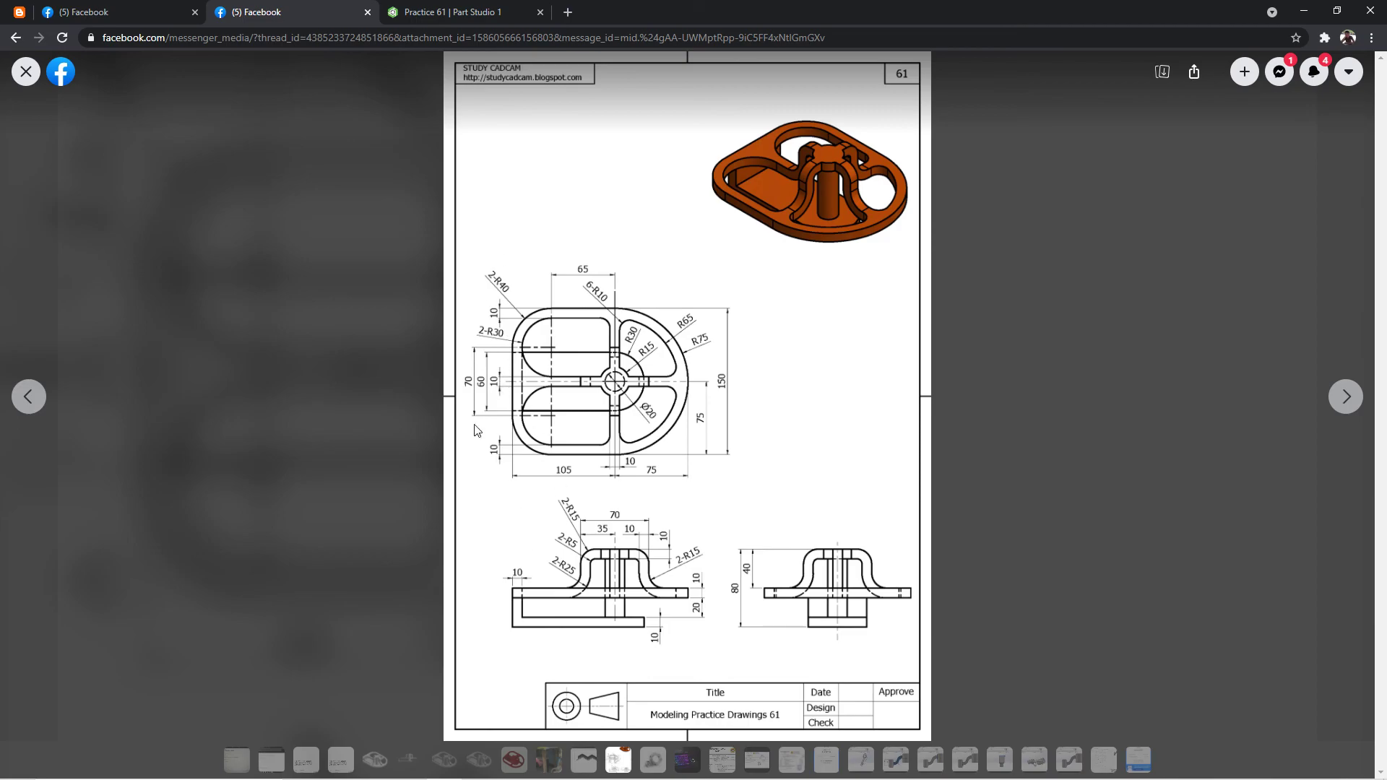
click(514, 8)
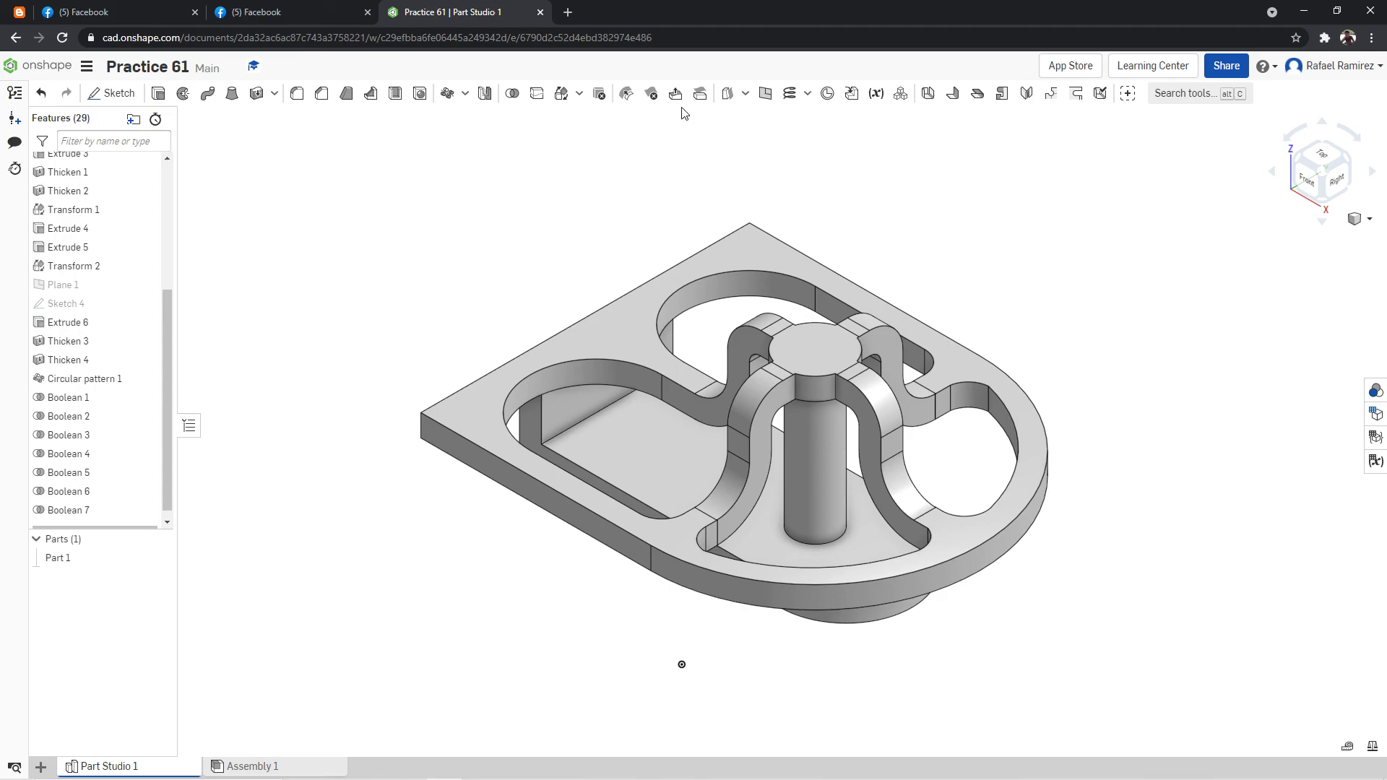
key(alt+z)
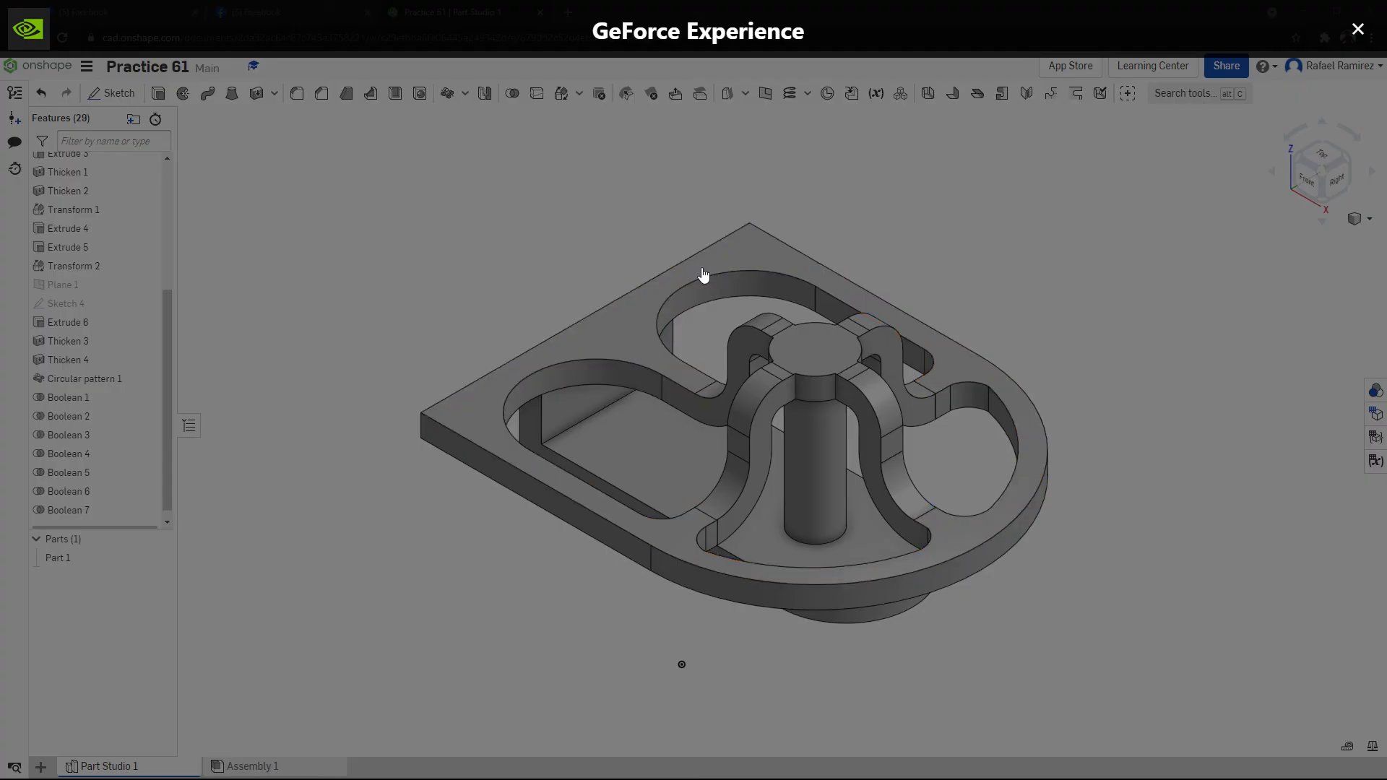